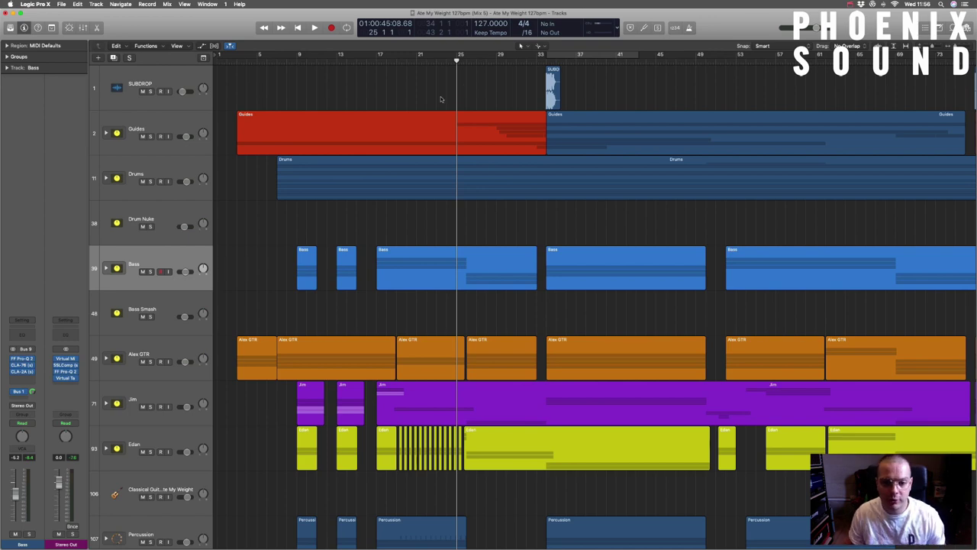
Solo the guitar track stack on track 49 and expand it to show its subtracks.
{"action": "scroll", "coordinate": [359, 218], "scroll_direction": "down", "scroll_amount": 1}
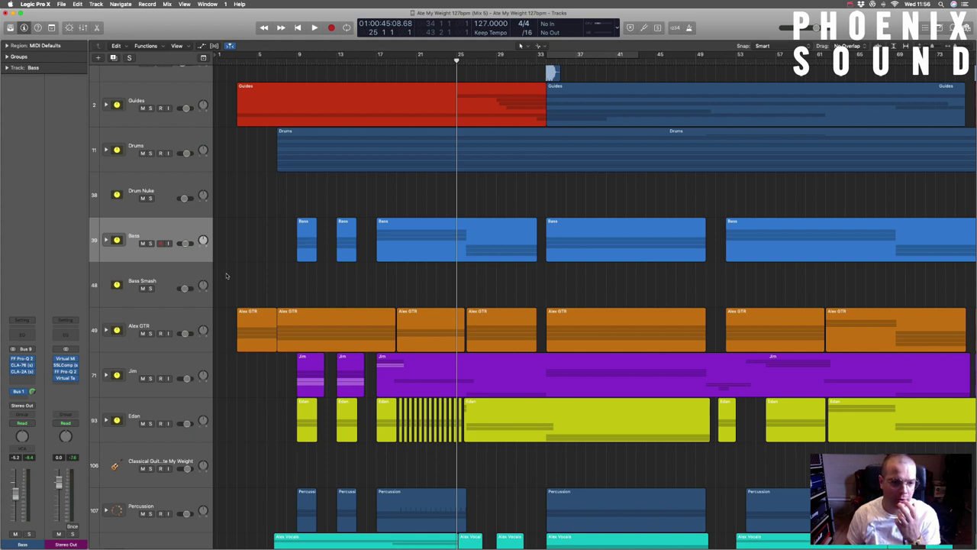
{"action": "left_click", "coordinate": [161, 319]}
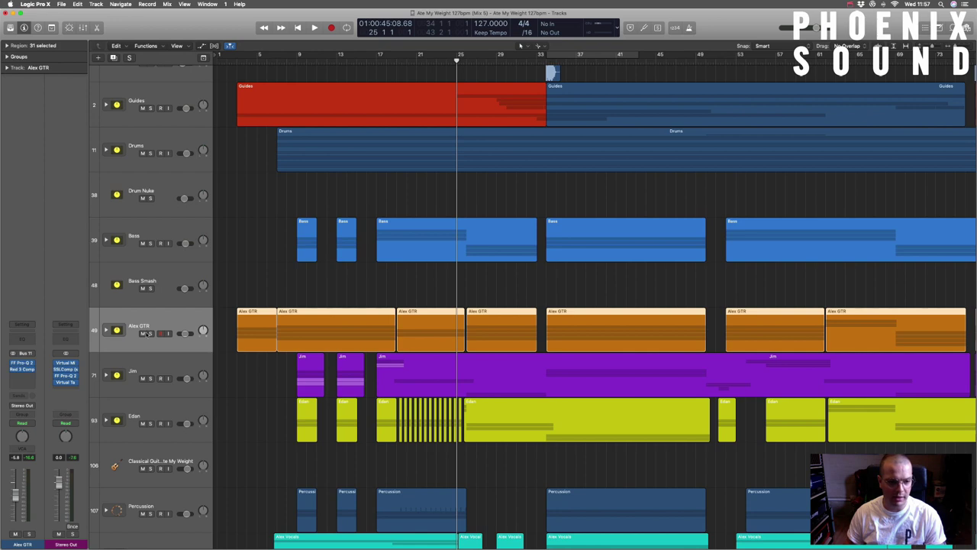
{"action": "left_click", "coordinate": [150, 333]}
{"action": "left_click", "coordinate": [106, 330]}
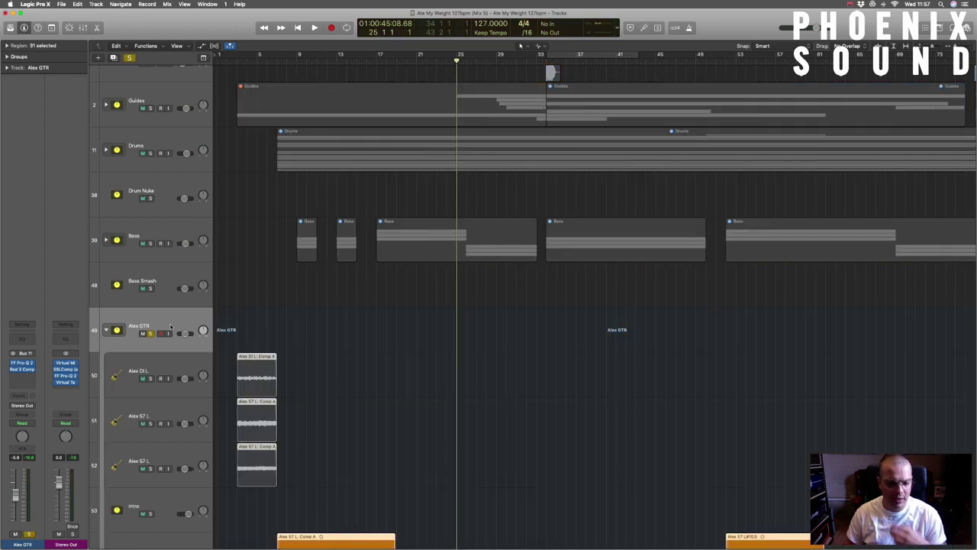
Solo the DI L track, the two 57 L tracks below it, and both Pre Chorus guitar tracks.
{"action": "scroll", "coordinate": [171, 327], "scroll_direction": "down", "scroll_amount": 4}
{"action": "left_click_drag", "start_coordinate": [150, 265], "coordinate": [150, 312]}
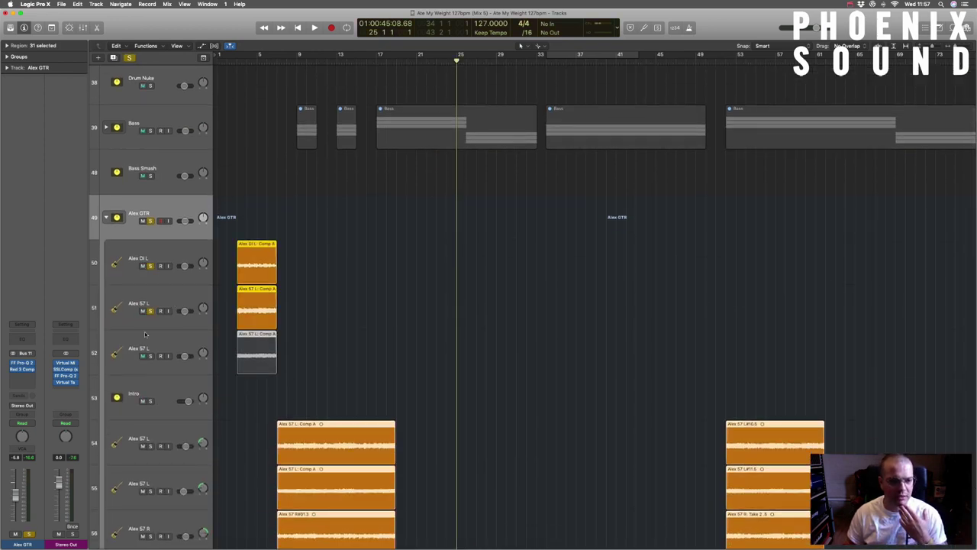
{"action": "left_click", "coordinate": [150, 356]}
{"action": "scroll", "coordinate": [152, 359], "scroll_direction": "down", "scroll_amount": 6}
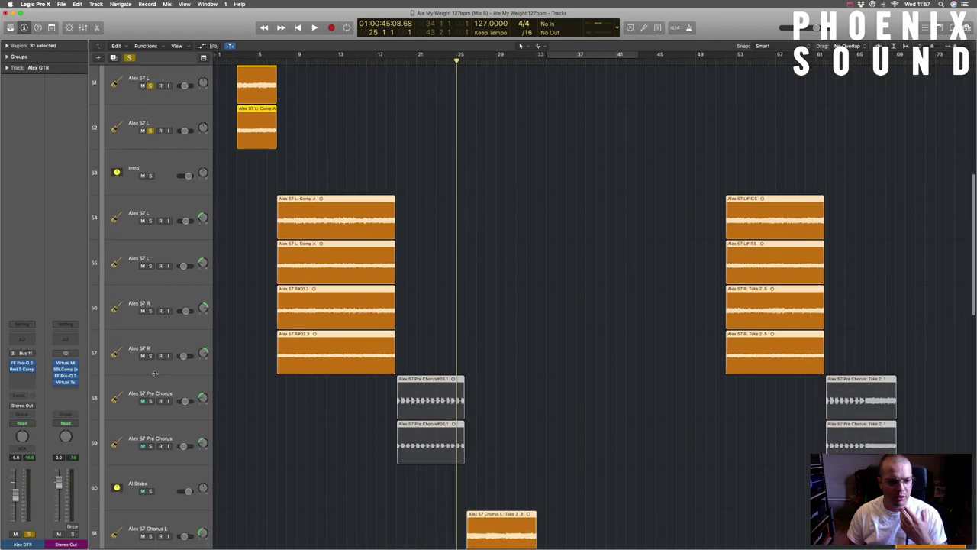
{"action": "left_click_drag", "start_coordinate": [150, 398], "coordinate": [150, 443]}
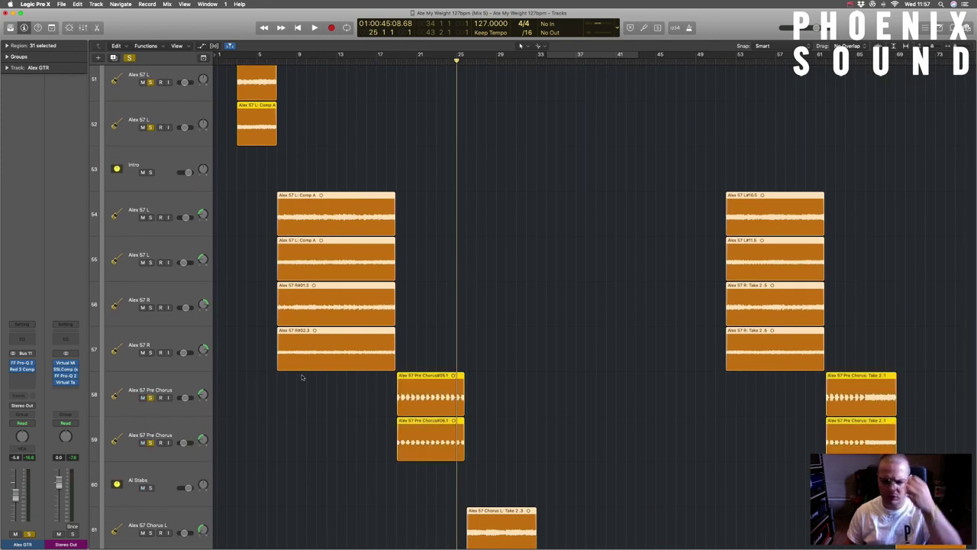
Look over the 57 L/R, Pre Chorus, Chorus and Bridge tracks within the guitar stack.
{"action": "scroll", "coordinate": [301, 376], "scroll_direction": "down", "scroll_amount": 3}
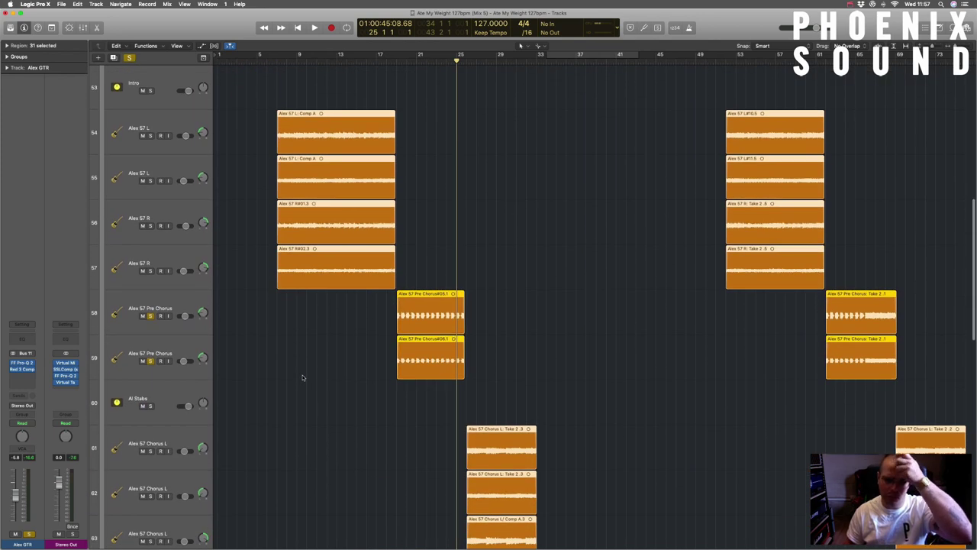
{"action": "scroll", "coordinate": [301, 376], "scroll_direction": "up", "scroll_amount": 2}
{"action": "scroll", "coordinate": [306, 377], "scroll_direction": "right", "scroll_amount": 2}
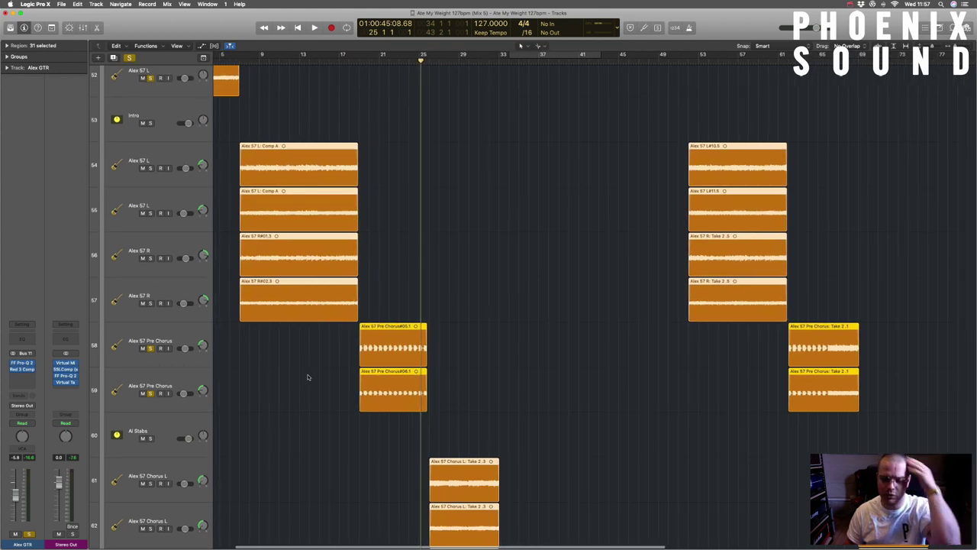
{"action": "scroll", "coordinate": [308, 377], "scroll_direction": "right", "scroll_amount": 1}
{"action": "scroll", "coordinate": [308, 377], "scroll_direction": "down", "scroll_amount": 3}
{"action": "scroll", "coordinate": [308, 377], "scroll_direction": "down", "scroll_amount": 3}
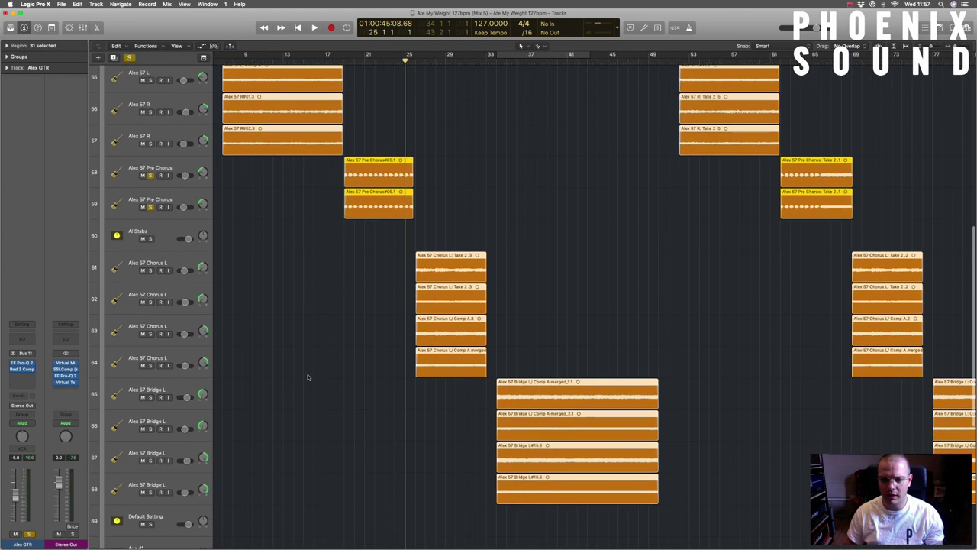
{"action": "scroll", "coordinate": [308, 377], "scroll_direction": "down", "scroll_amount": 2}
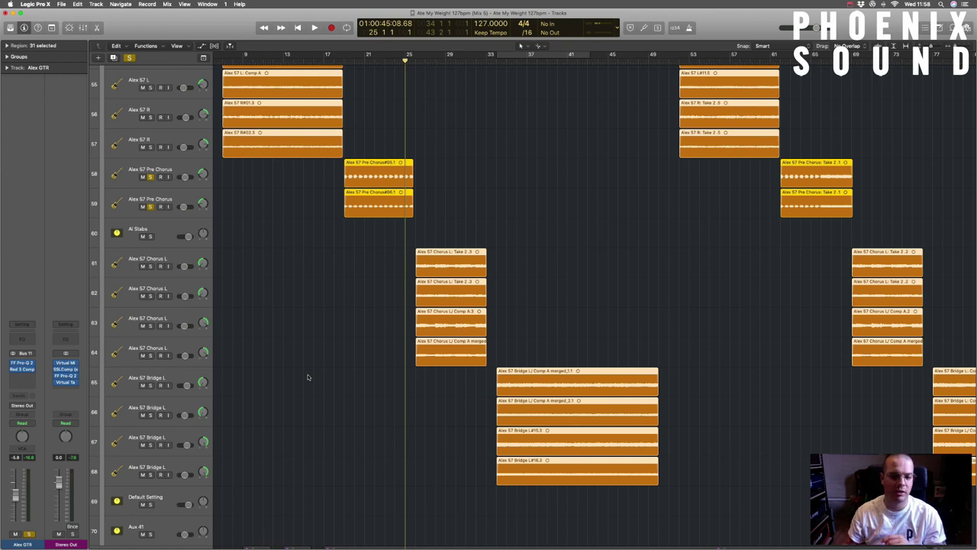
{"action": "scroll", "coordinate": [308, 376], "scroll_direction": "up", "scroll_amount": 1}
{"action": "scroll", "coordinate": [313, 374], "scroll_direction": "left", "scroll_amount": 3}
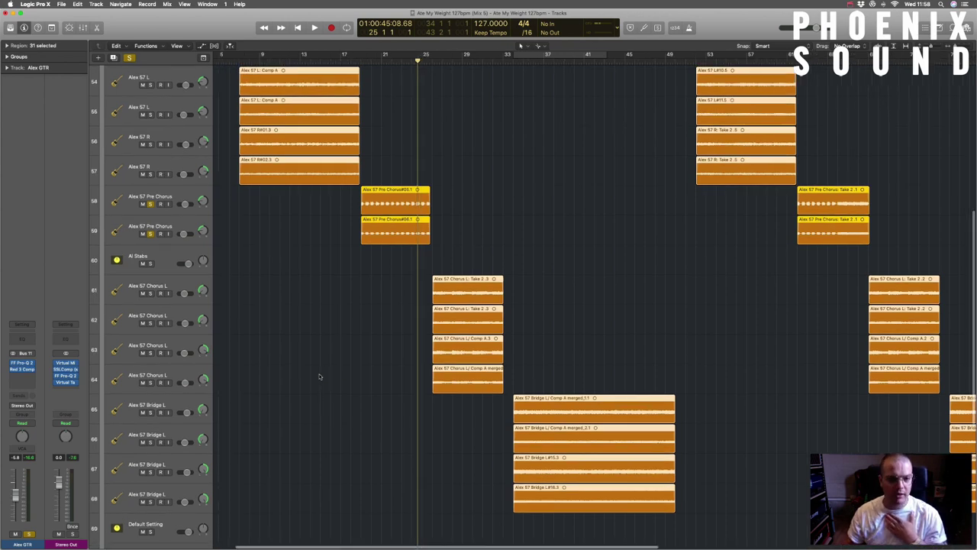
{"action": "scroll", "coordinate": [320, 373], "scroll_direction": "up", "scroll_amount": 3}
{"action": "scroll", "coordinate": [320, 375], "scroll_direction": "up", "scroll_amount": 1}
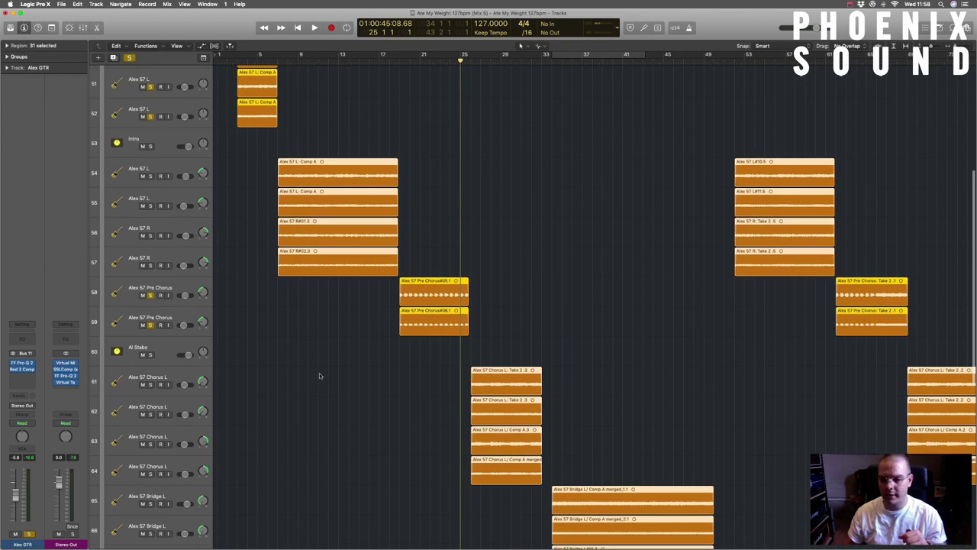
{"action": "scroll", "coordinate": [320, 372], "scroll_direction": "down", "scroll_amount": 3}
{"action": "scroll", "coordinate": [320, 373], "scroll_direction": "up", "scroll_amount": 2}
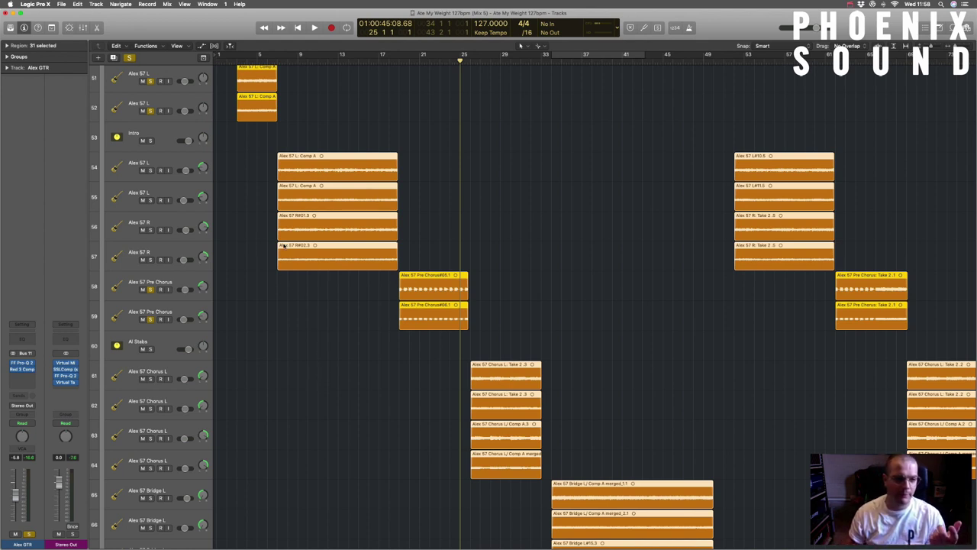
{"action": "scroll", "coordinate": [144, 236], "scroll_direction": "up", "scroll_amount": 4}
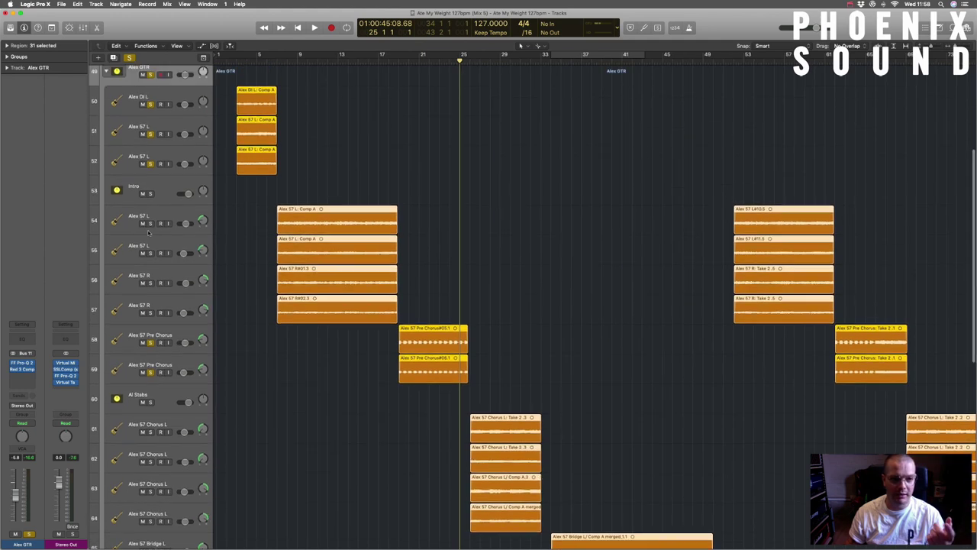
Switch the DI L guitar track from solo to mute and place the playhead at bar 3.
{"action": "left_click", "coordinate": [205, 177]}
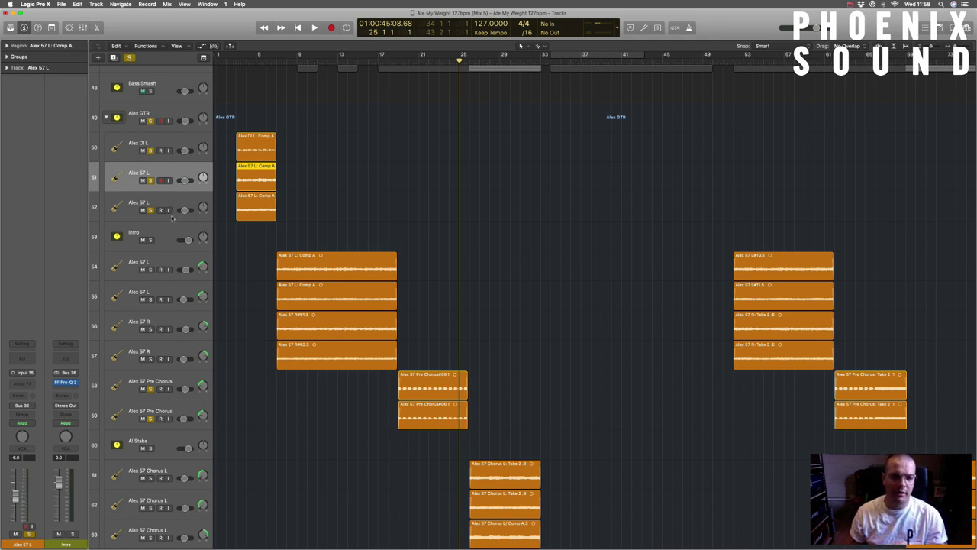
{"action": "left_click", "coordinate": [129, 142]}
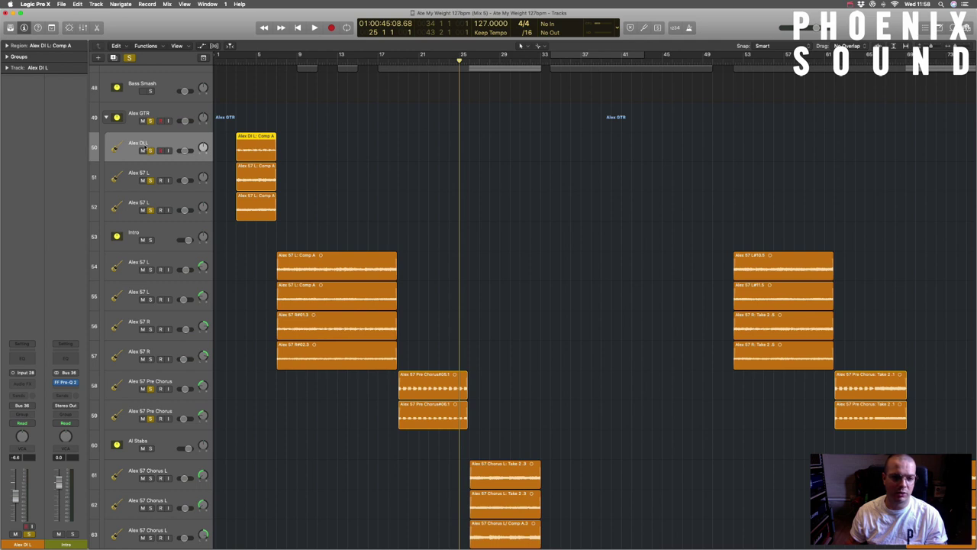
{"action": "left_click", "coordinate": [143, 151]}
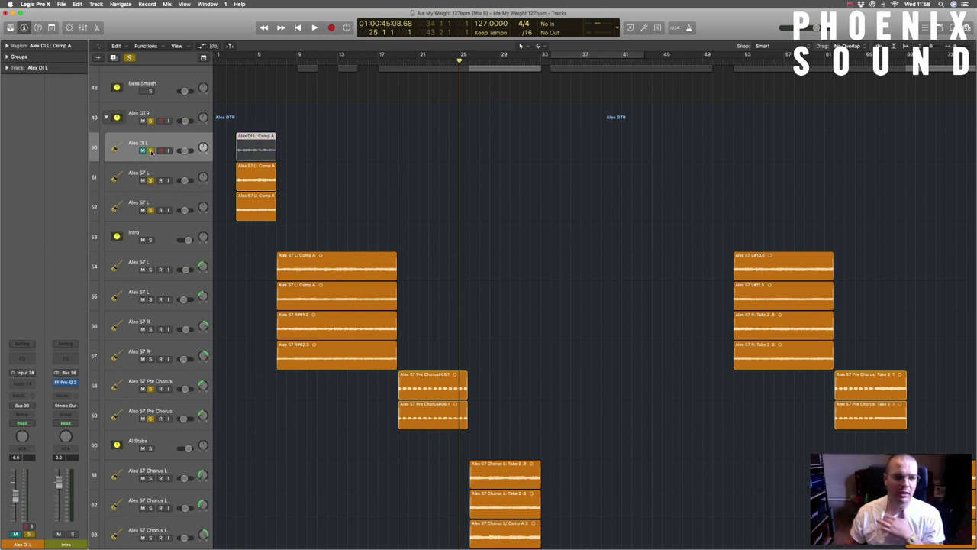
{"action": "left_click", "coordinate": [143, 150]}
{"action": "left_click", "coordinate": [143, 151]}
{"action": "left_click", "coordinate": [142, 151]}
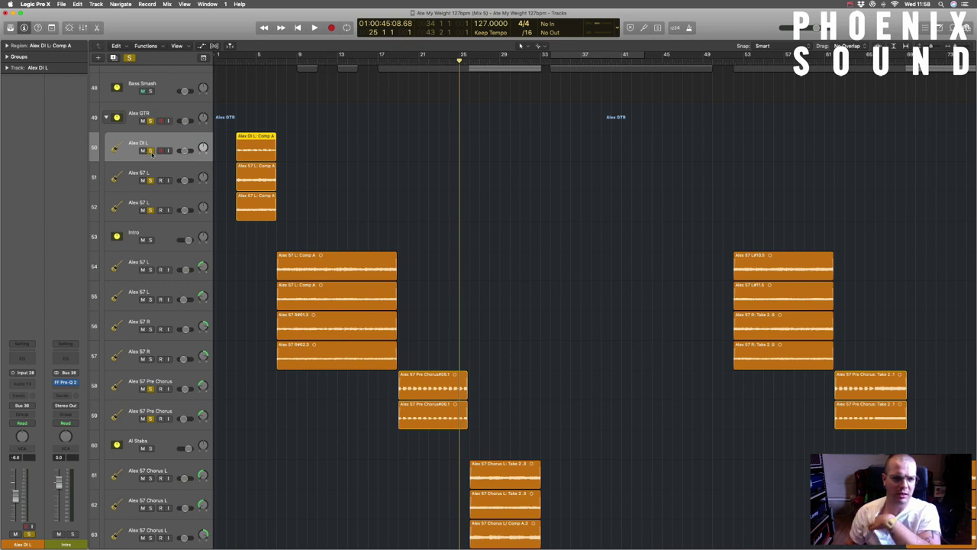
{"action": "left_click", "coordinate": [143, 152]}
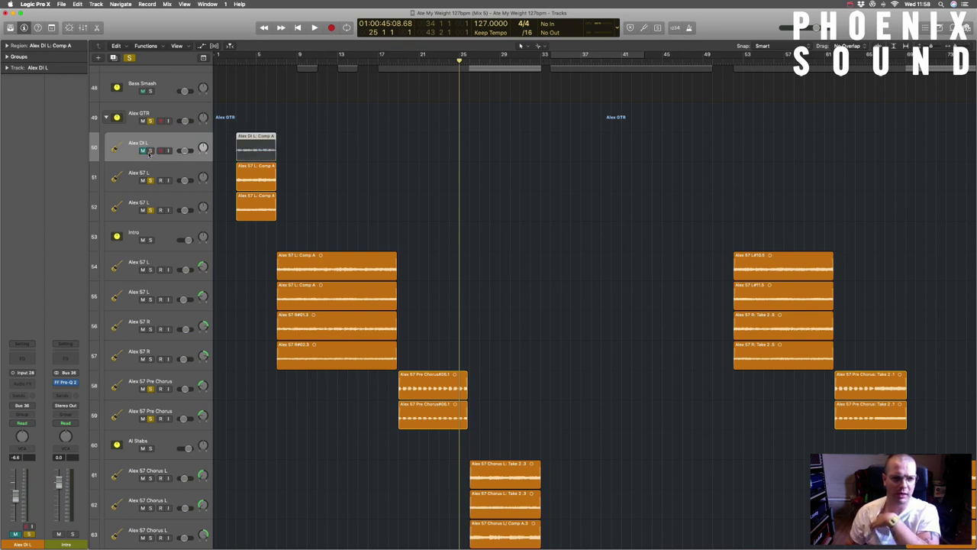
{"action": "left_click", "coordinate": [241, 69]}
Examine how the guitar regions are laid out along the timeline, from the opening through the choruses and bridges.
{"action": "scroll", "coordinate": [261, 87], "scroll_direction": "down", "scroll_amount": 3}
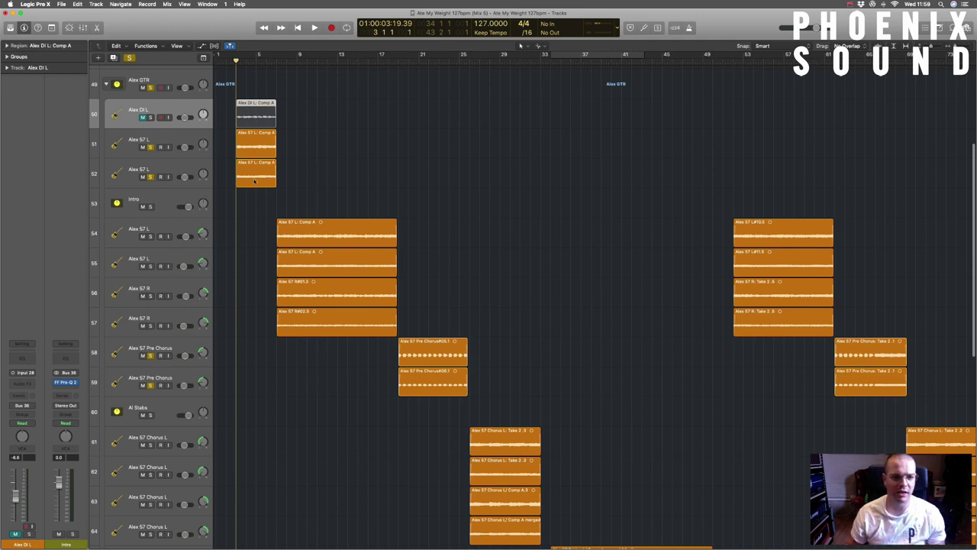
{"action": "scroll", "coordinate": [313, 174], "scroll_direction": "down", "scroll_amount": 1}
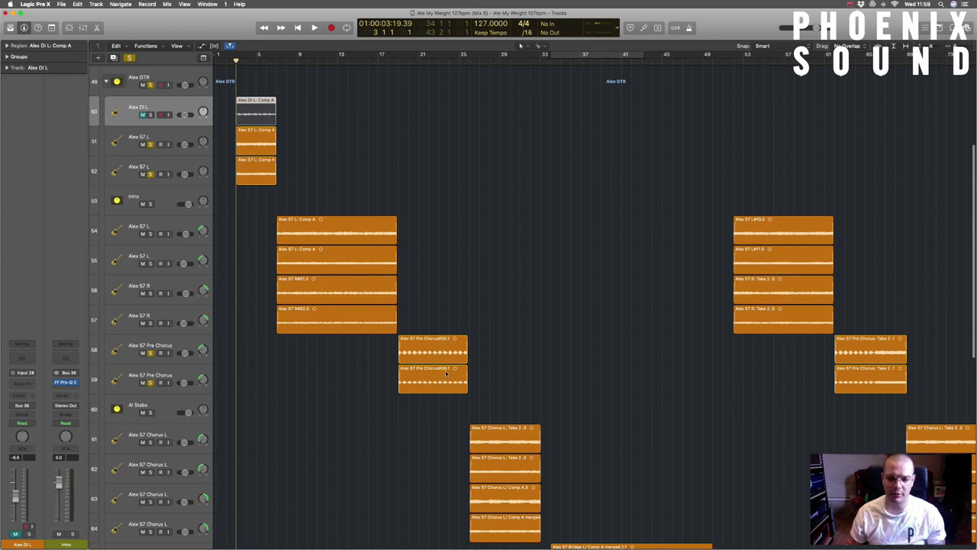
{"action": "scroll", "coordinate": [481, 367], "scroll_direction": "down", "scroll_amount": 3}
{"action": "scroll", "coordinate": [528, 365], "scroll_direction": "down", "scroll_amount": 5}
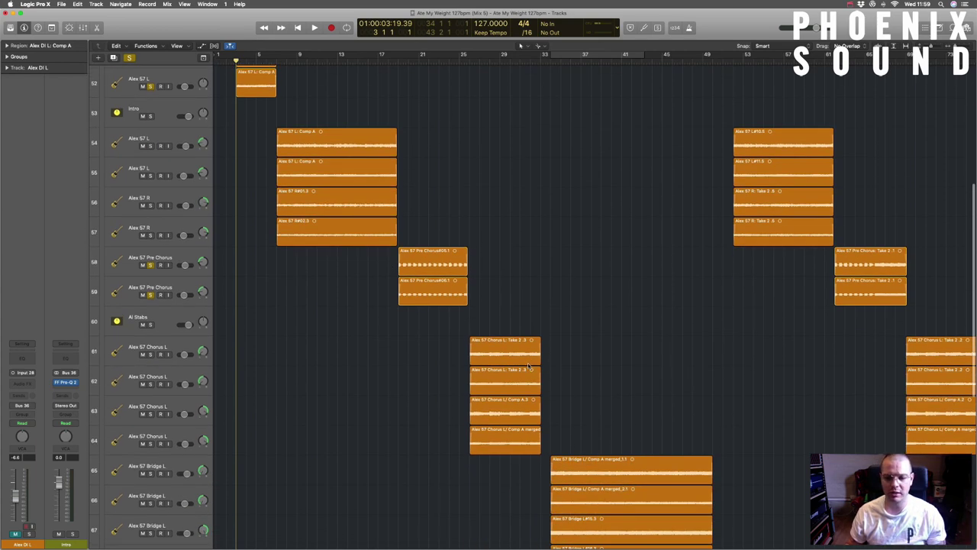
{"action": "scroll", "coordinate": [528, 365], "scroll_direction": "down", "scroll_amount": 5}
{"action": "scroll", "coordinate": [529, 364], "scroll_direction": "right", "scroll_amount": 4}
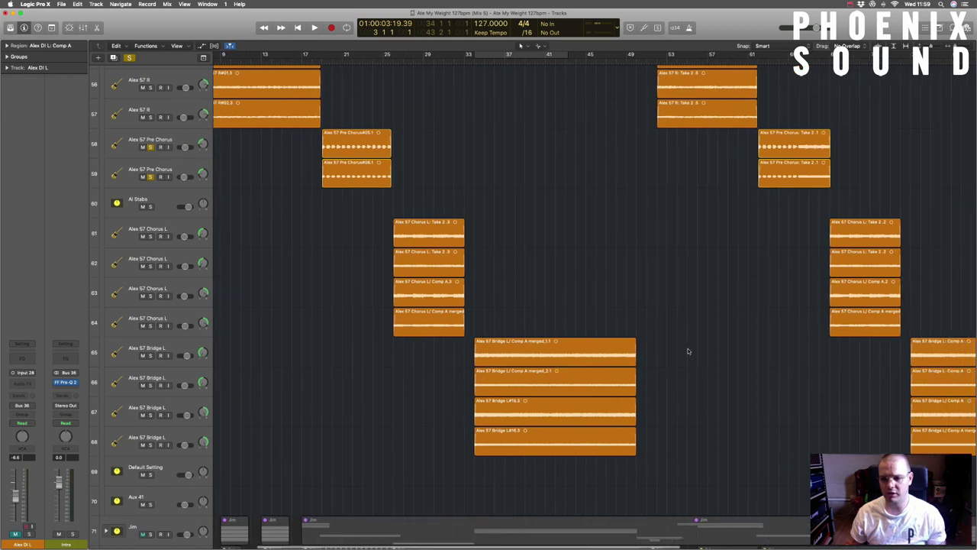
{"action": "scroll", "coordinate": [764, 405], "scroll_direction": "right", "scroll_amount": 4}
{"action": "scroll", "coordinate": [491, 291], "scroll_direction": "left", "scroll_amount": 4}
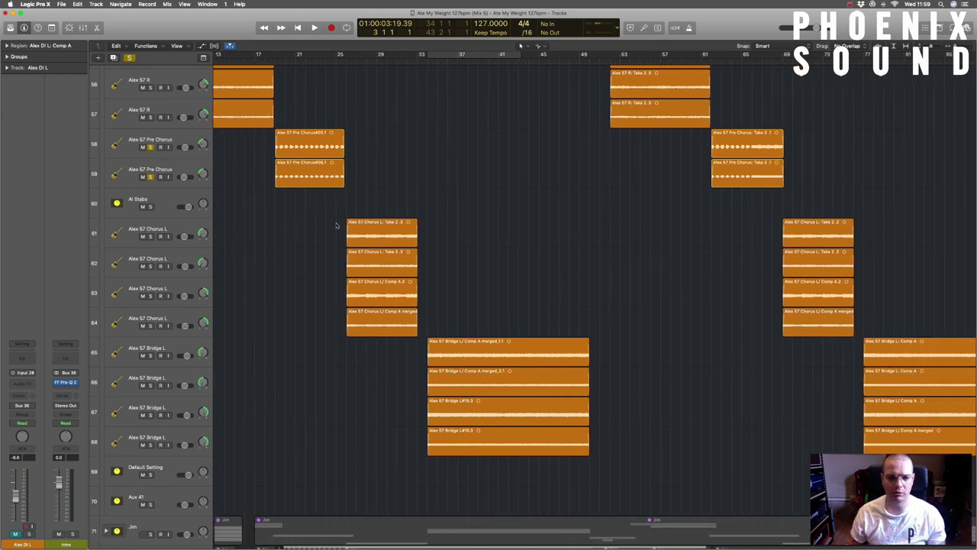
{"action": "key", "text": "super+Up"}
{"action": "right_click", "coordinate": [332, 220]}
{"action": "key", "text": "Escape"}
{"action": "scroll", "coordinate": [336, 222], "scroll_direction": "left", "scroll_amount": 3}
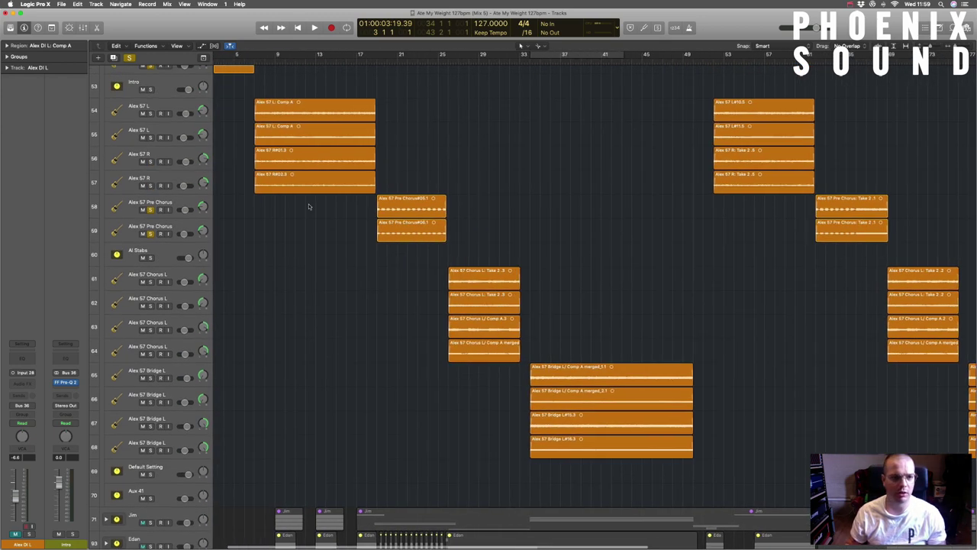
{"action": "scroll", "coordinate": [305, 206], "scroll_direction": "up", "scroll_amount": 4}
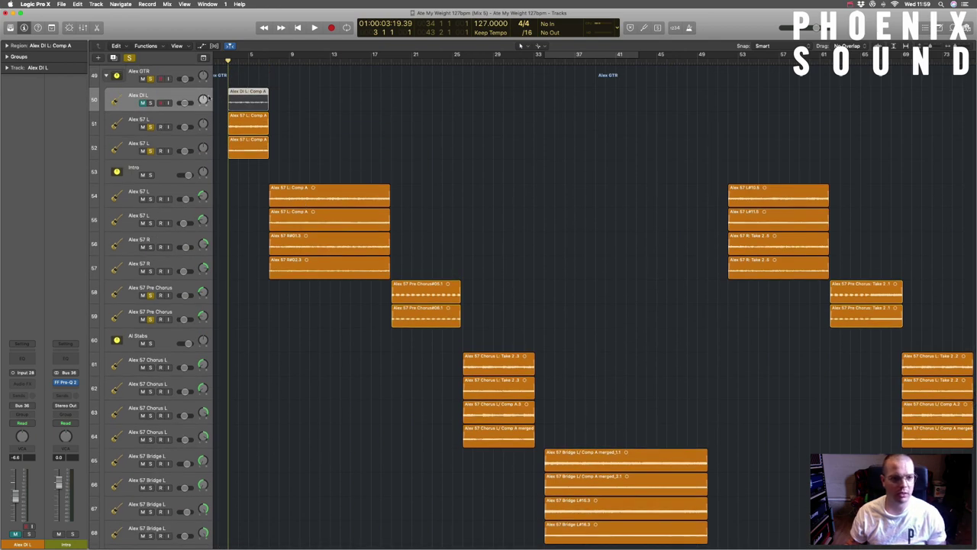
Play the soloed guitars from bar 3 into the four-track section at bar 7, and stop playback.
{"action": "key", "text": "super+Right"}
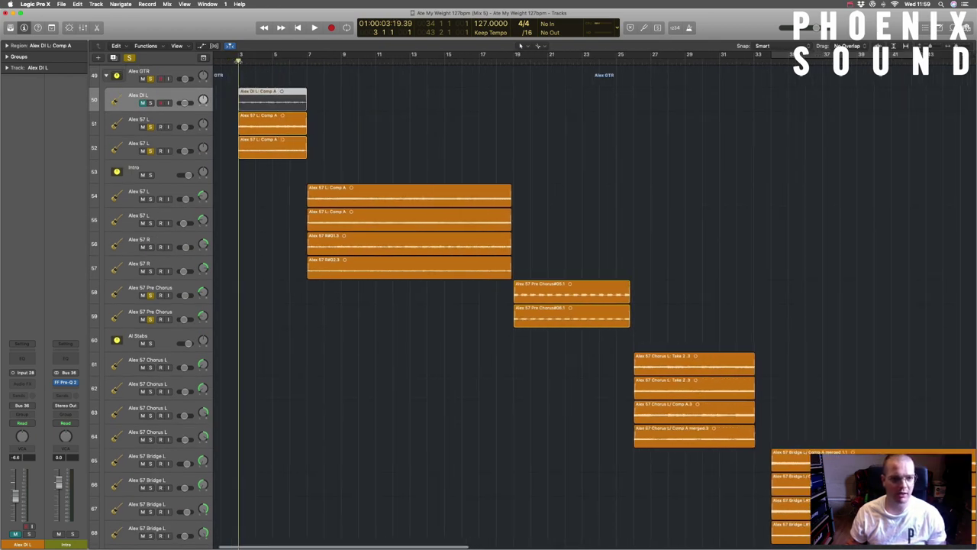
{"action": "key", "text": "space"}
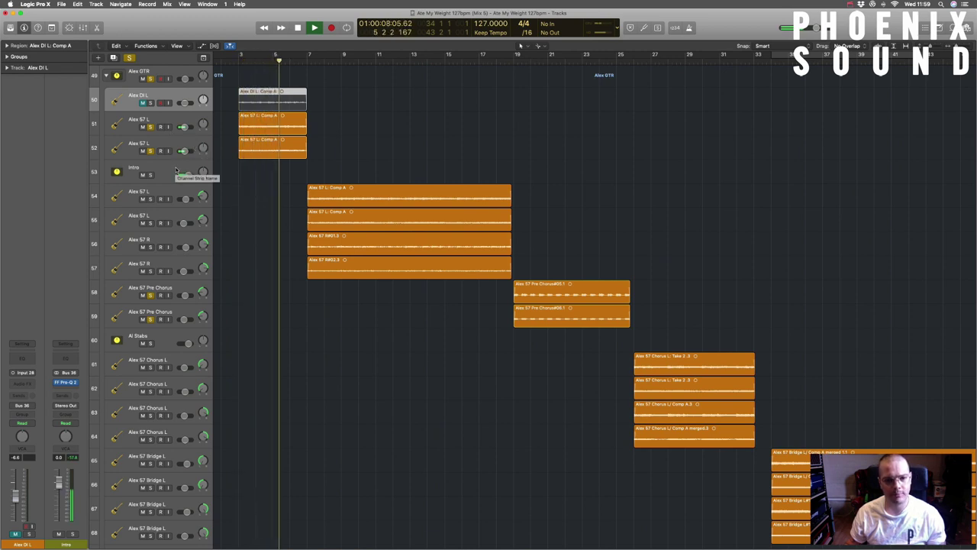
{"action": "scroll", "coordinate": [217, 167], "scroll_direction": "left", "scroll_amount": 1}
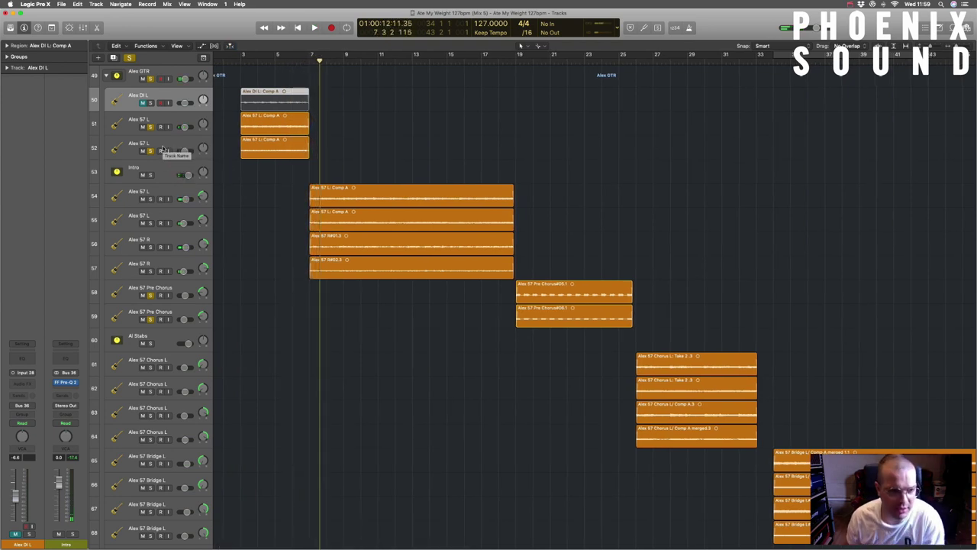
Return the playhead to bar 3 and solo the Guides stack together with the guitars.
{"action": "scroll", "coordinate": [171, 163], "scroll_direction": "up", "scroll_amount": 4}
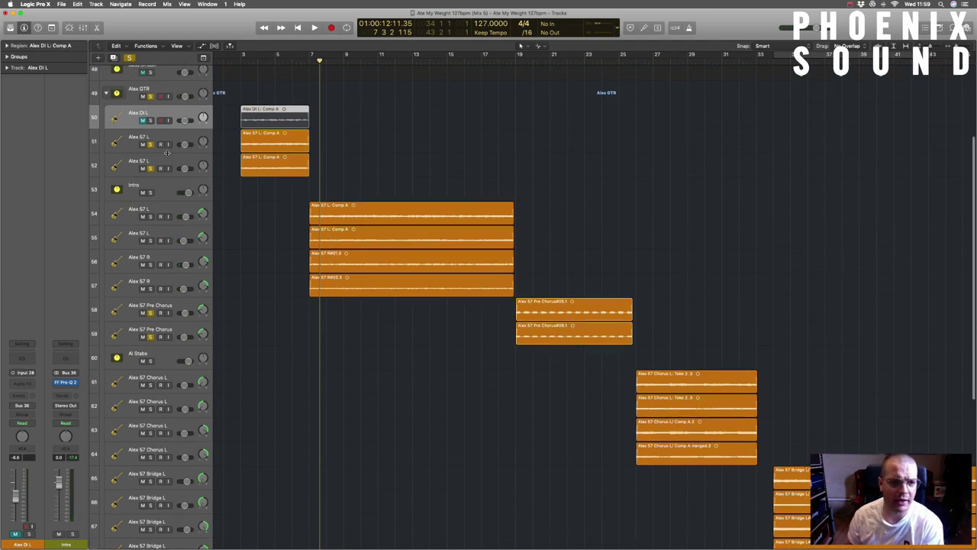
{"action": "scroll", "coordinate": [166, 156], "scroll_direction": "up", "scroll_amount": 4}
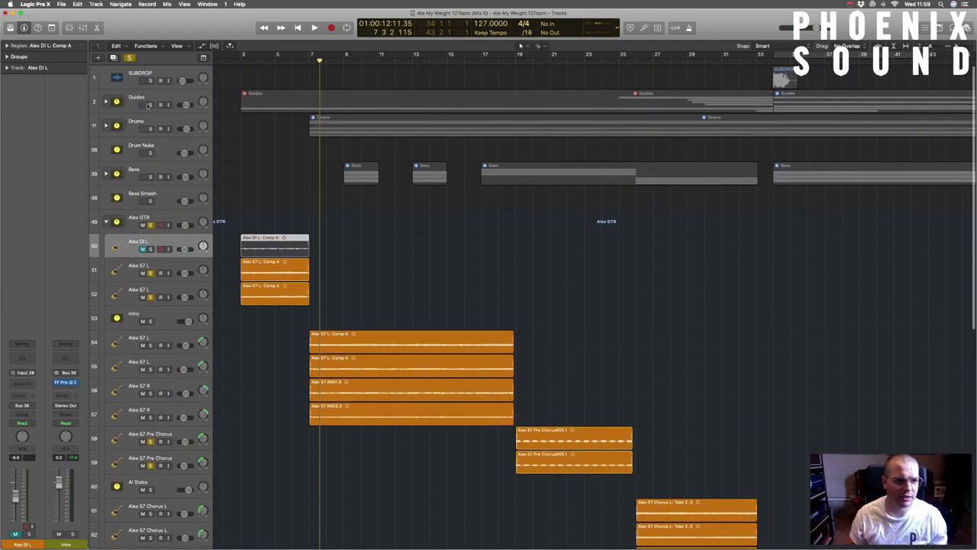
{"action": "key", "text": "super+Down"}
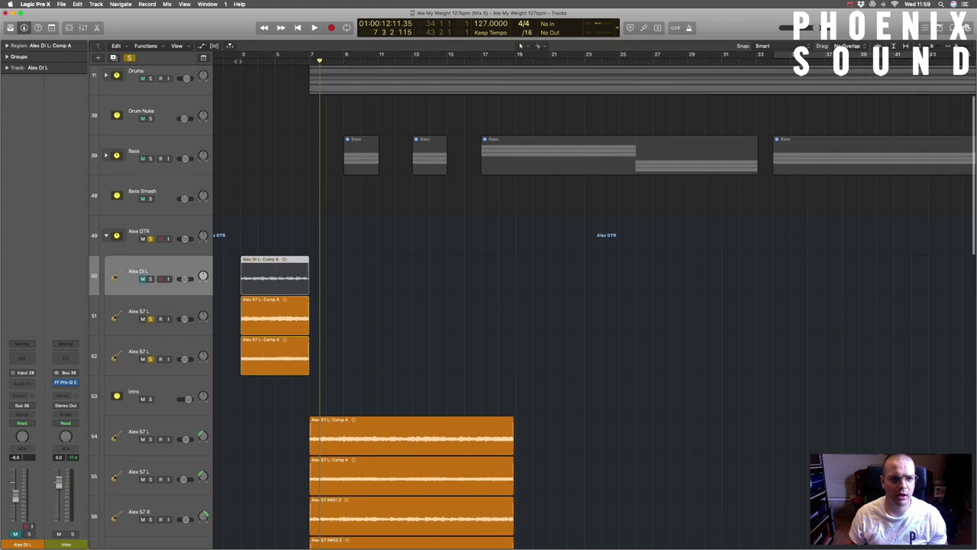
{"action": "left_click", "coordinate": [244, 75]}
{"action": "key", "text": "super+Right"}
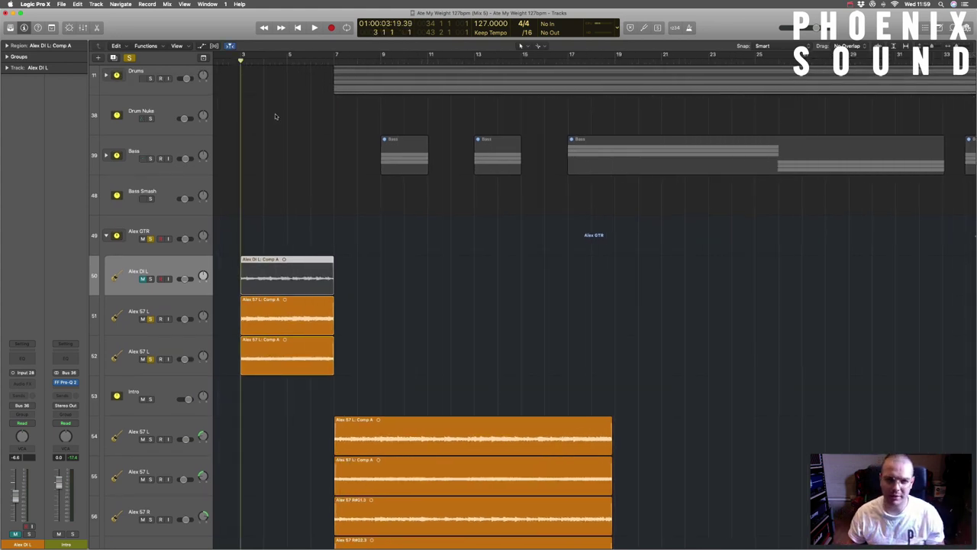
{"action": "scroll", "coordinate": [274, 116], "scroll_direction": "up", "scroll_amount": 3}
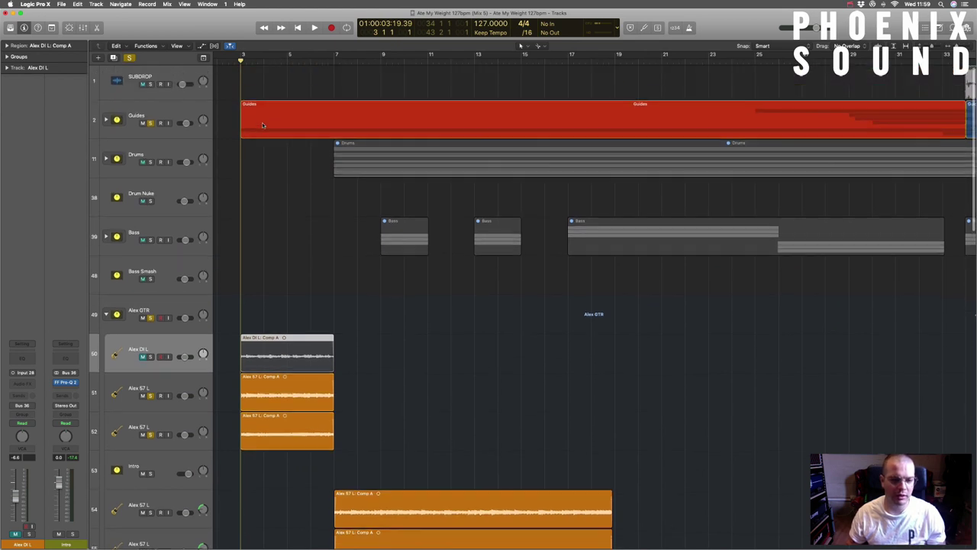
{"action": "scroll", "coordinate": [256, 122], "scroll_direction": "left", "scroll_amount": 1}
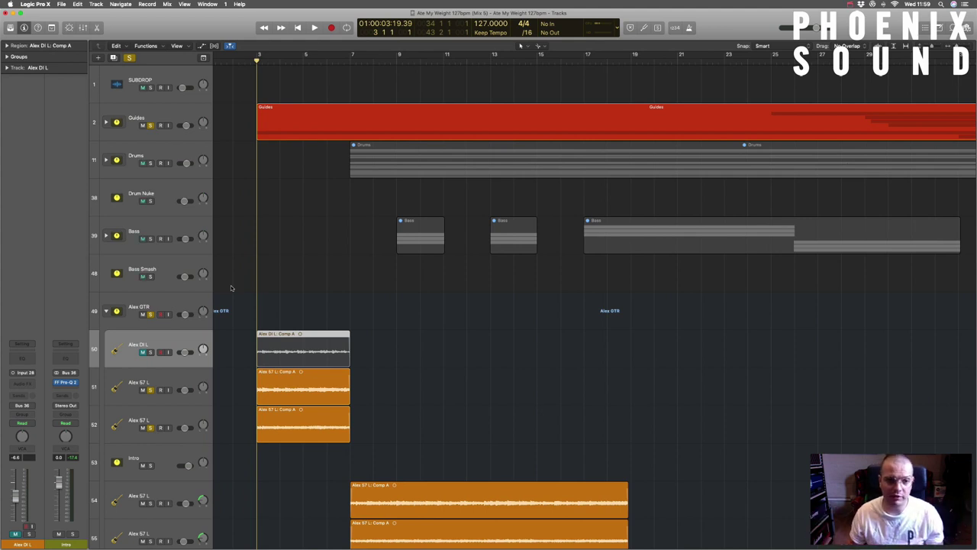
Play the soloed guides and guitars together from bar 3 into bar 7, and stop playback.
{"action": "scroll", "coordinate": [243, 288], "scroll_direction": "left", "scroll_amount": 1}
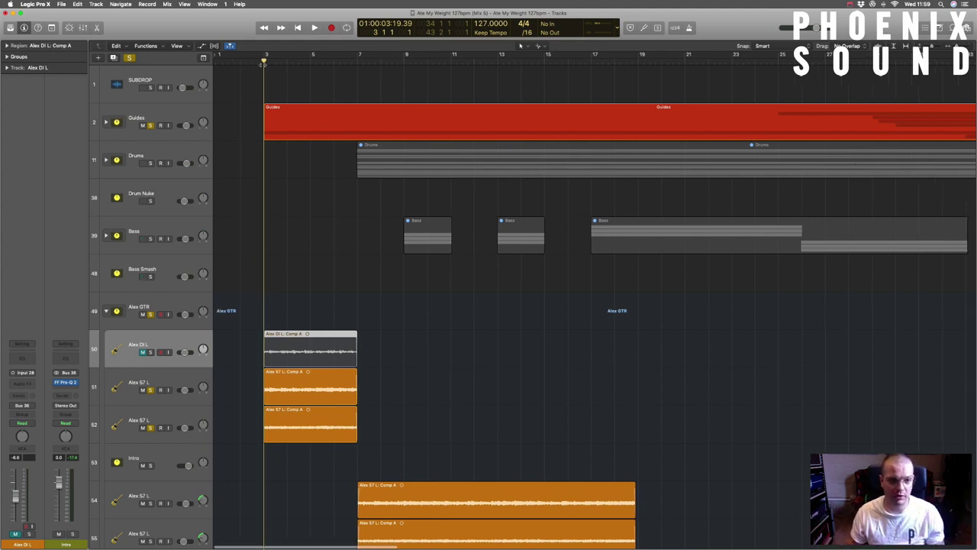
{"action": "key", "text": "space"}
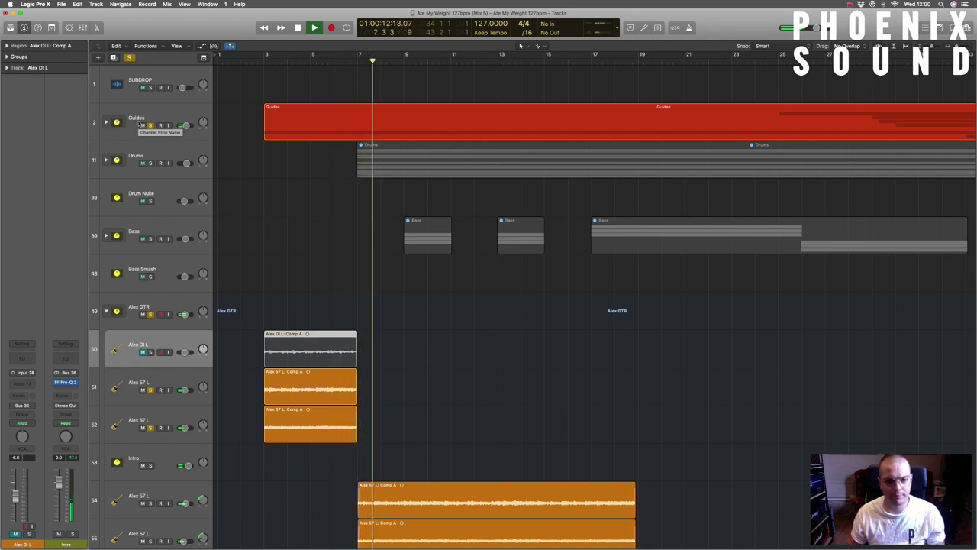
{"action": "key", "text": "space"}
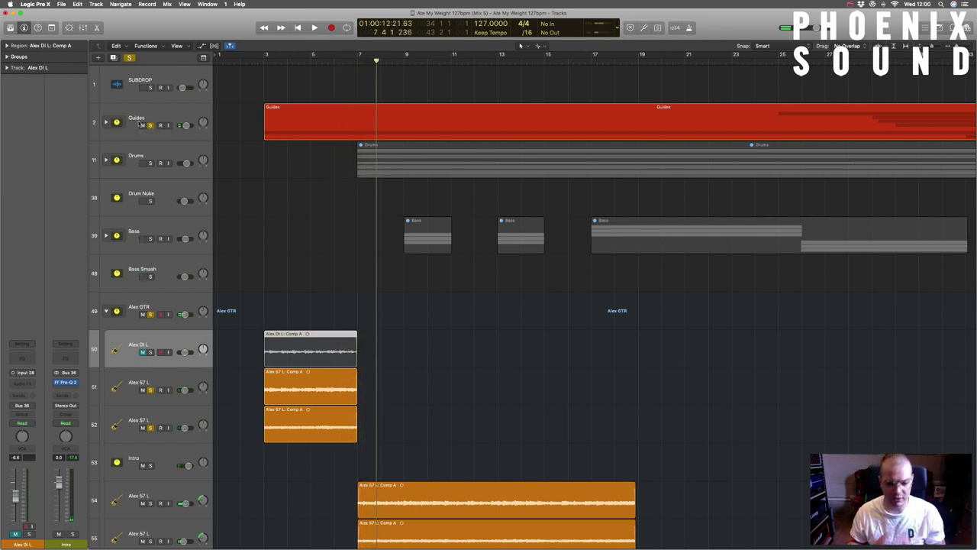
Examine the guitar track layout from the opening DI and 57 tracks down through the intro, pre-chorus and chorus parts.
{"action": "scroll", "coordinate": [142, 131], "scroll_direction": "down", "scroll_amount": 5}
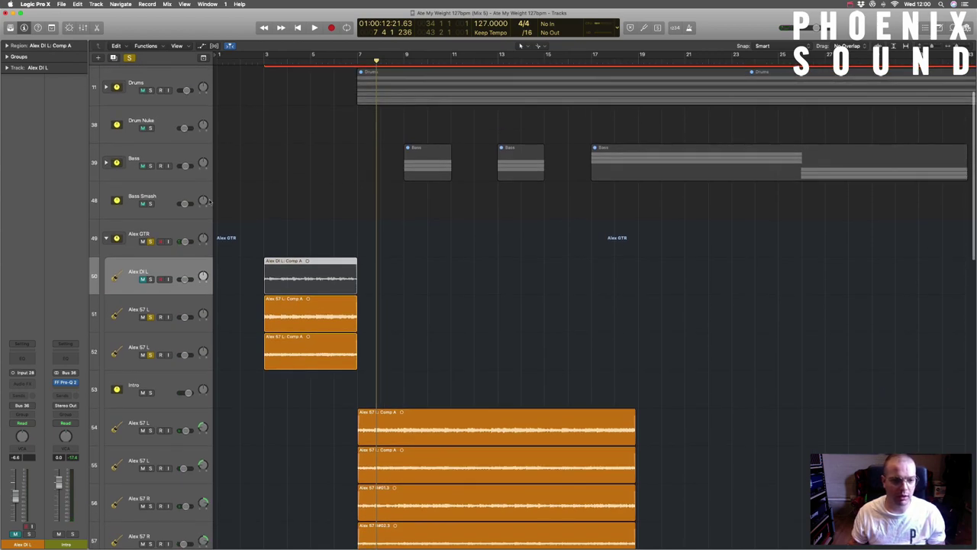
{"action": "scroll", "coordinate": [377, 266], "scroll_direction": "down", "scroll_amount": 5}
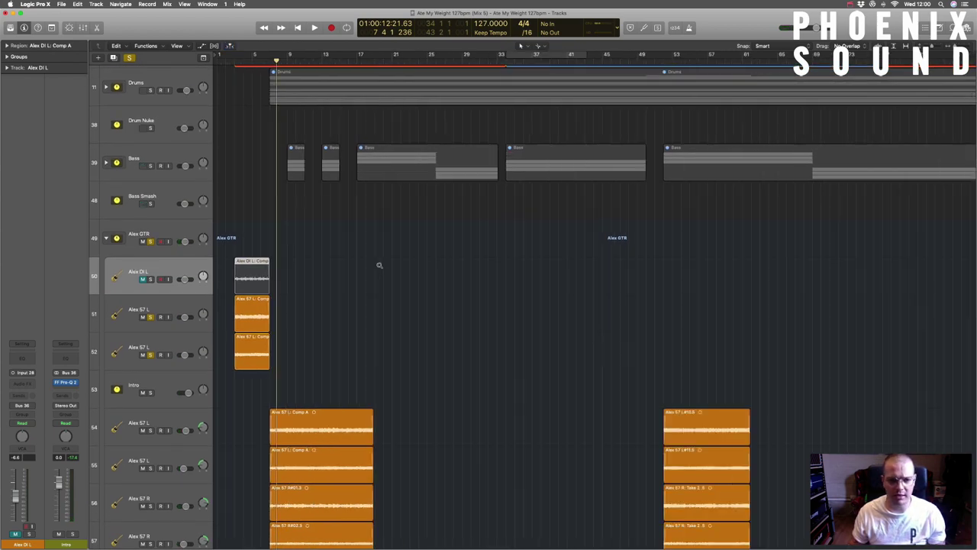
{"action": "scroll", "coordinate": [305, 266], "scroll_direction": "up", "scroll_amount": 3}
{"action": "scroll", "coordinate": [229, 343], "scroll_direction": "left", "scroll_amount": 3}
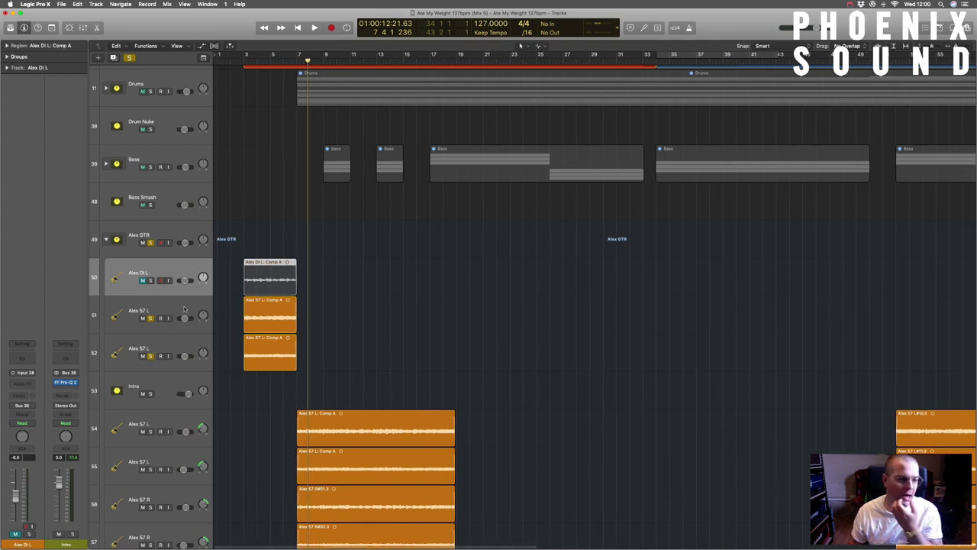
{"action": "scroll", "coordinate": [176, 305], "scroll_direction": "up", "scroll_amount": 1}
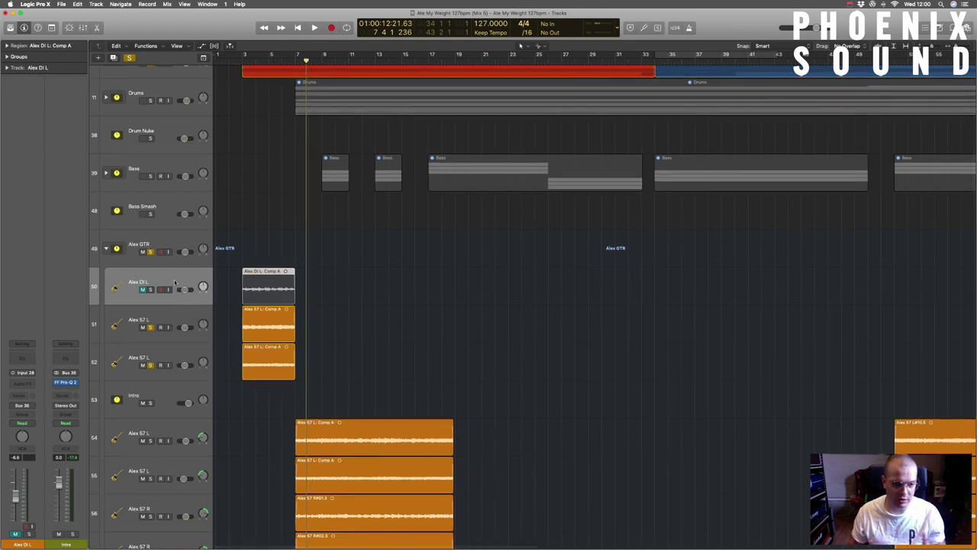
{"action": "scroll", "coordinate": [385, 376], "scroll_direction": "down", "scroll_amount": 5}
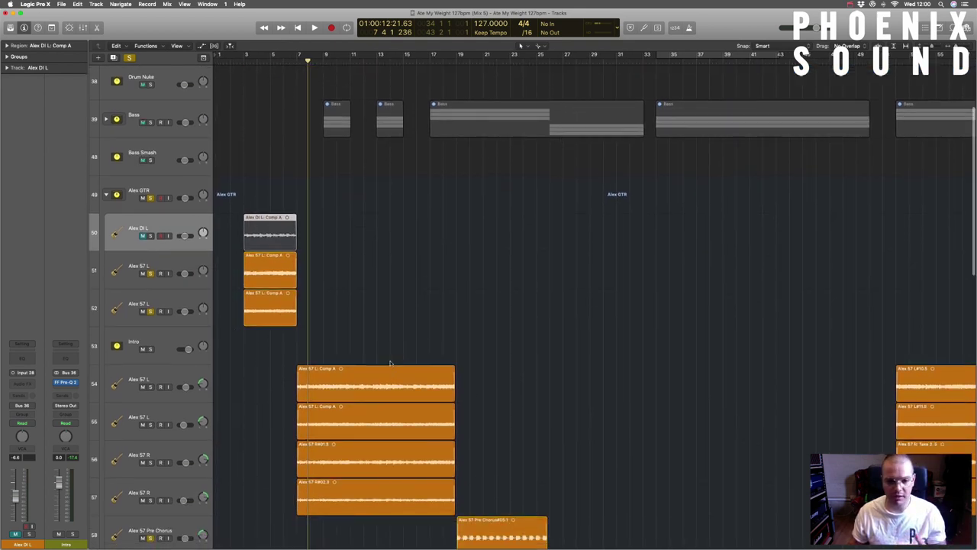
{"action": "scroll", "coordinate": [161, 305], "scroll_direction": "up", "scroll_amount": 1}
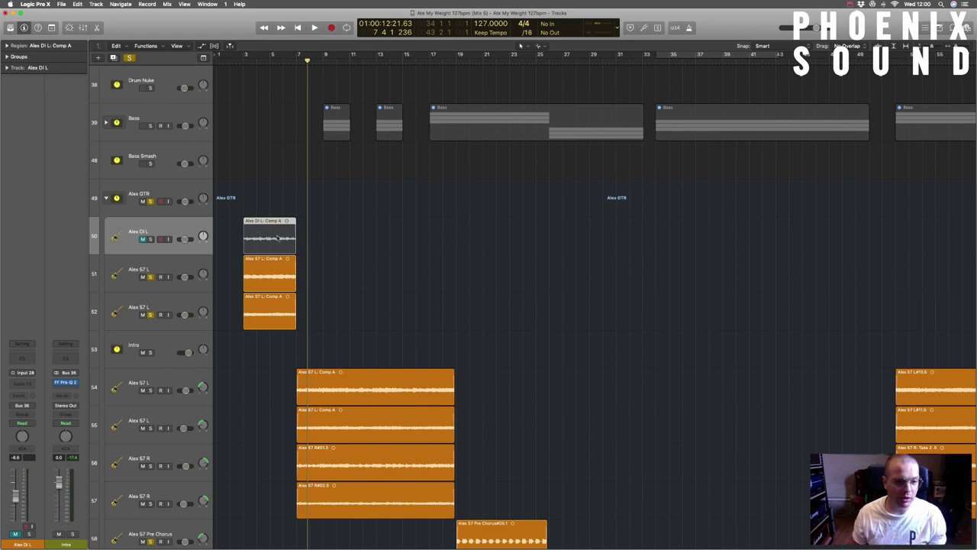
{"action": "scroll", "coordinate": [277, 237], "scroll_direction": "down", "scroll_amount": 5}
{"action": "scroll", "coordinate": [262, 204], "scroll_direction": "up", "scroll_amount": 2}
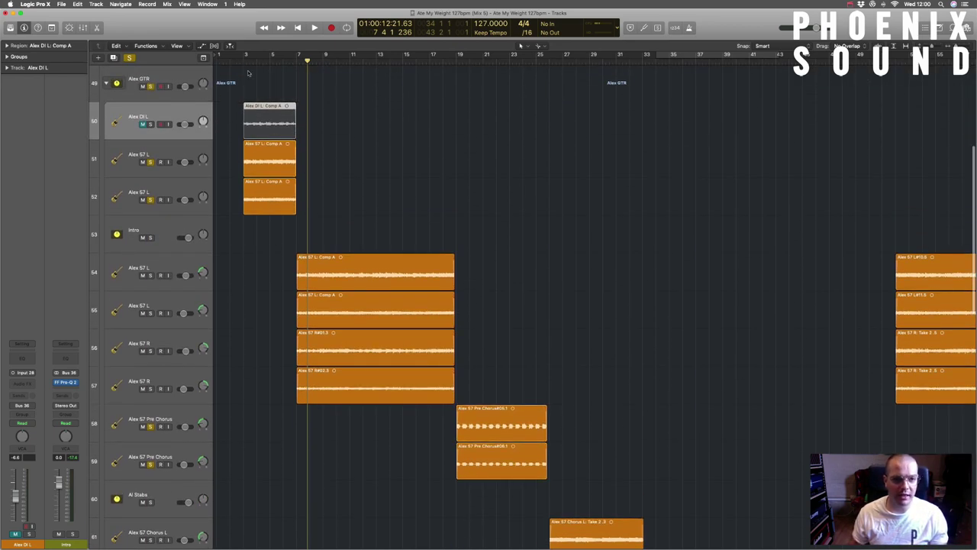
Place the playhead just before bar 3 and play the two soloed opening guitar tracks at a closer zoom.
{"action": "left_click", "coordinate": [244, 70]}
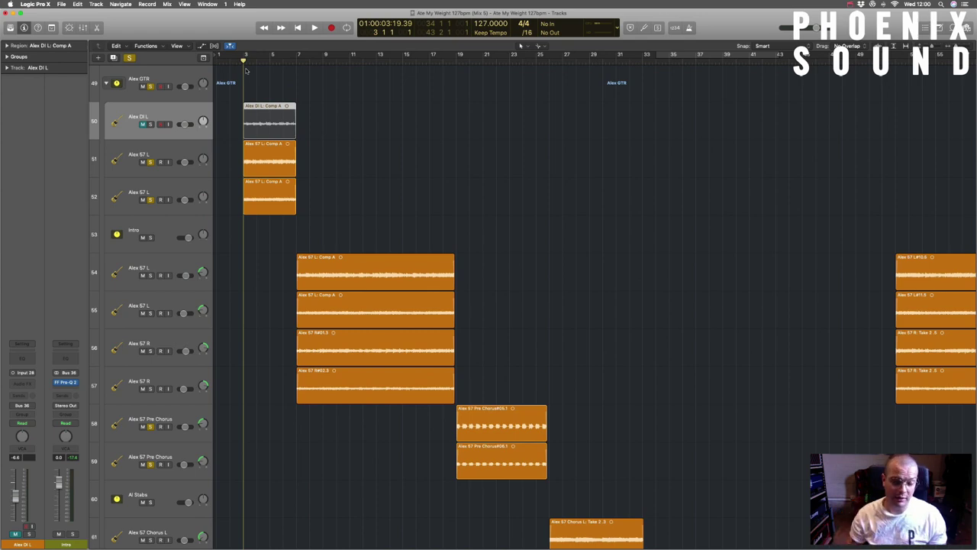
{"action": "key", "text": "super+Right"}
{"action": "key", "text": "super+Right"}
{"action": "left_click", "coordinate": [309, 64]}
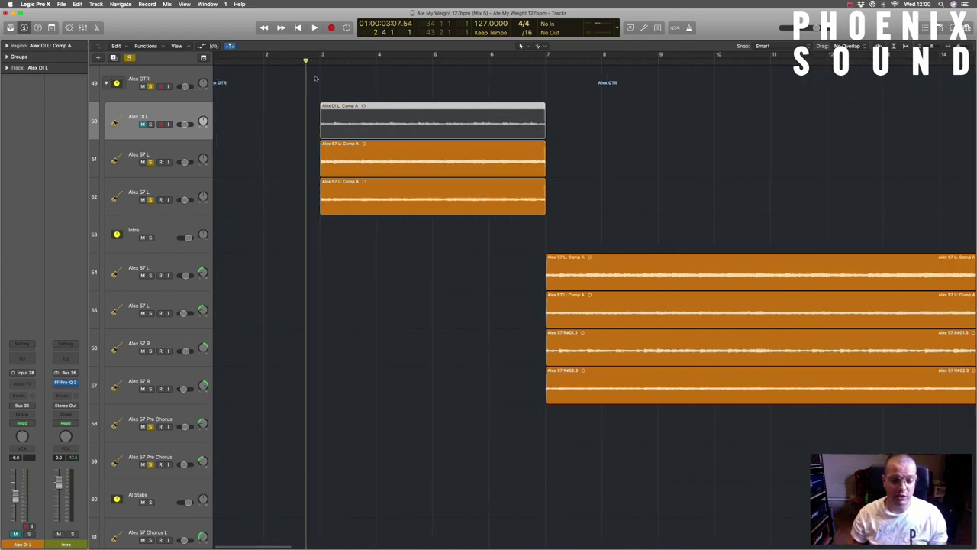
{"action": "key", "text": "super+Down"}
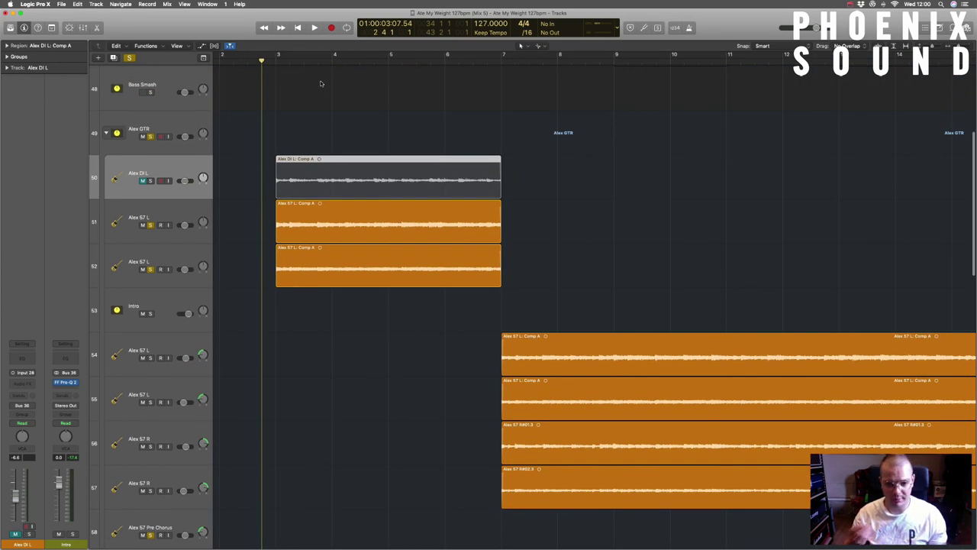
{"action": "key", "text": "space"}
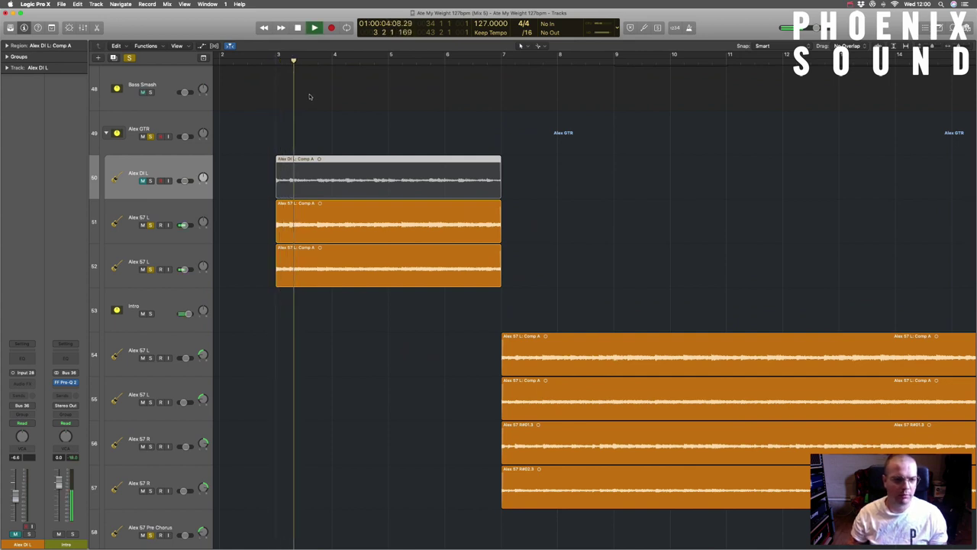
Open the FF Pro-Q 2 equalizer on the Intro bus, move its window clear of the track headers and bypass it.
{"action": "left_click", "coordinate": [166, 300]}
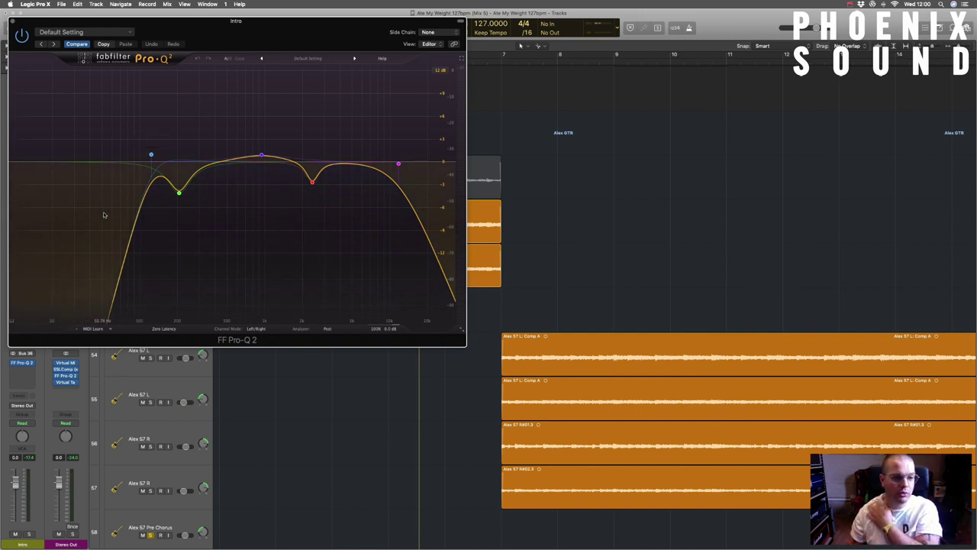
{"action": "mouse_move", "coordinate": [183, 188]}
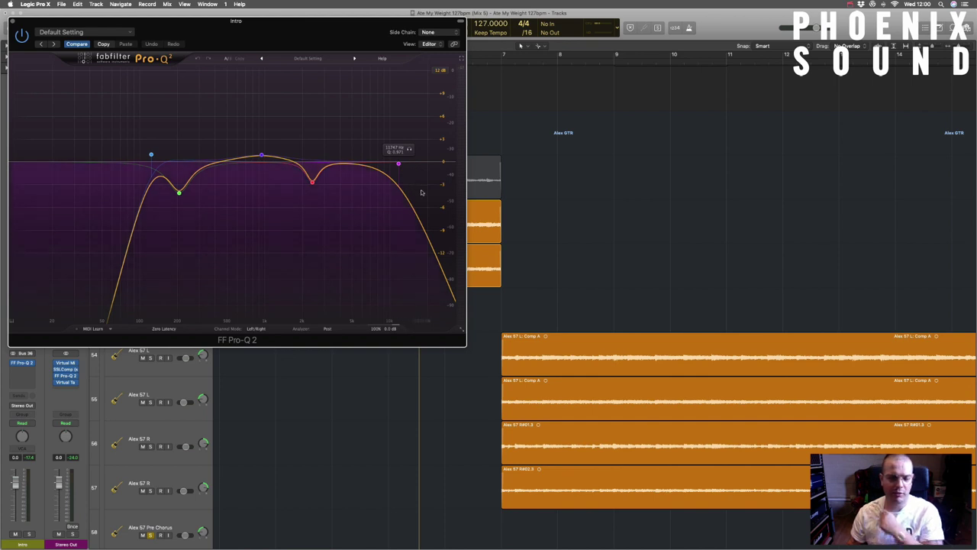
{"action": "left_click_drag", "start_coordinate": [328, 38], "coordinate": [653, 109]}
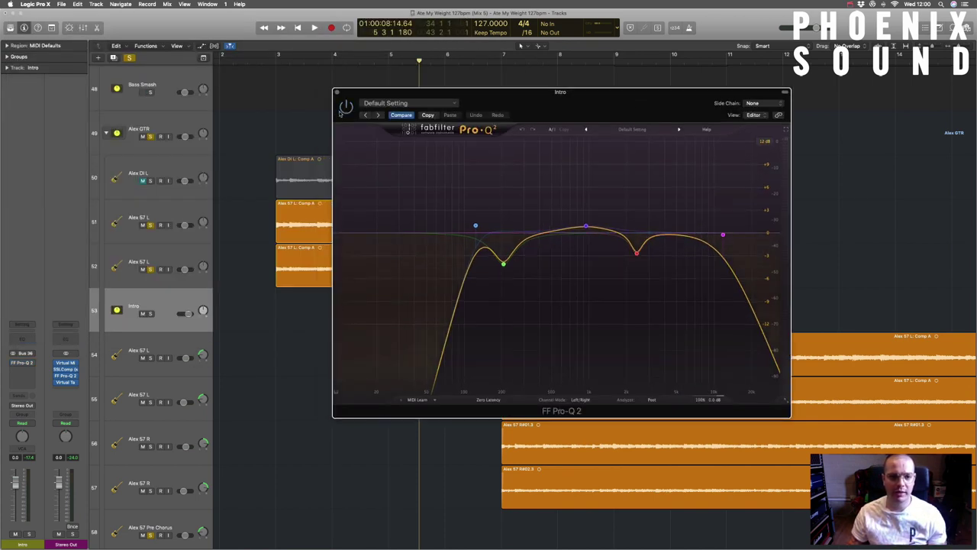
Play the opening guitars from bar 3 with the Intro bus equalizer bypassed, and stop late in bar 4.
{"action": "left_click", "coordinate": [276, 61]}
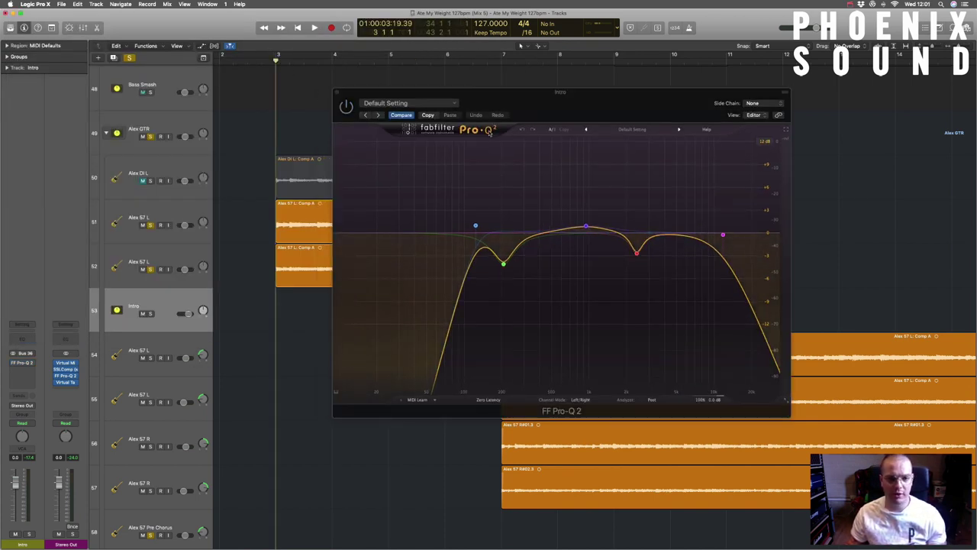
{"action": "key", "text": "space"}
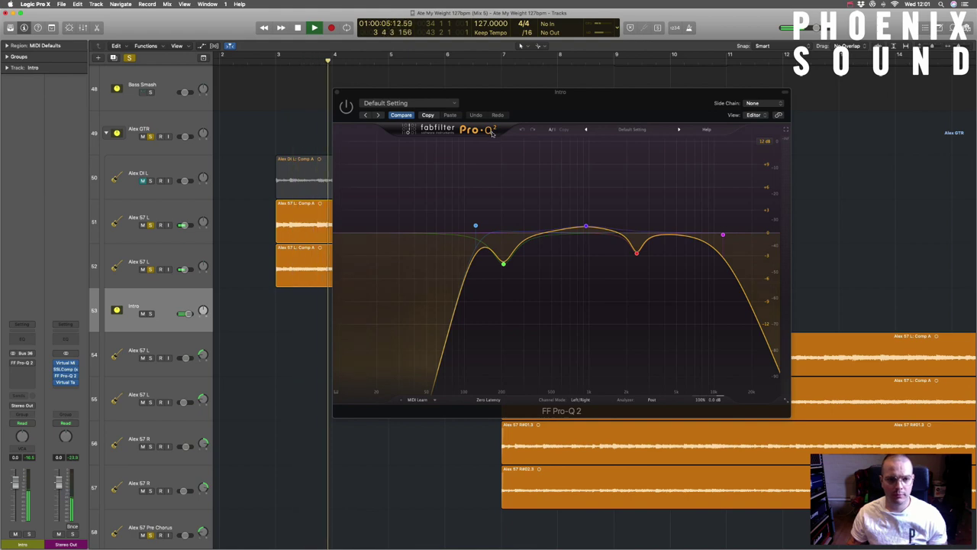
{"action": "left_click_drag", "start_coordinate": [492, 91], "coordinate": [435, 90]}
{"action": "key", "text": "space"}
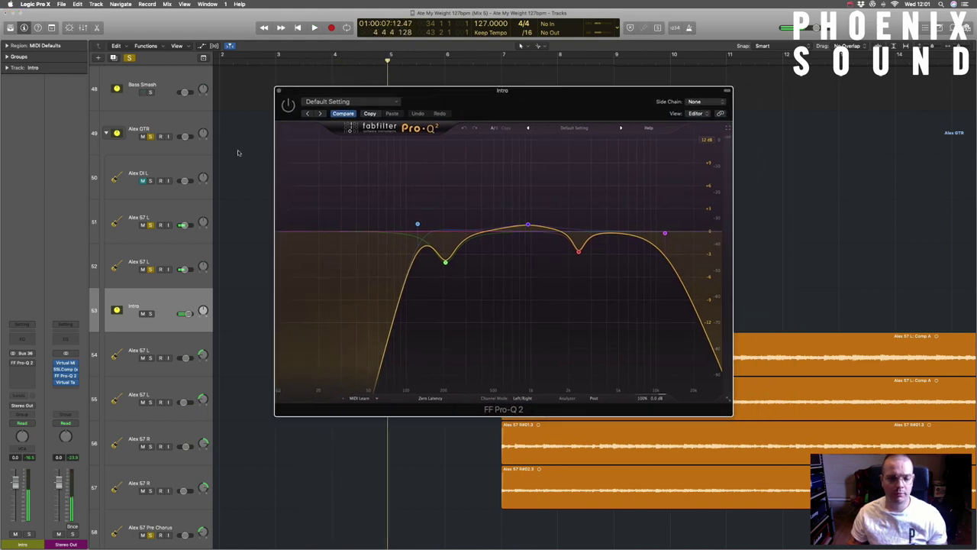
Replay the opening guitars from bar 3, switch the Intro bus equalizer back on during playback, and stop in bar 7.
{"action": "scroll", "coordinate": [237, 153], "scroll_direction": "up", "scroll_amount": 5}
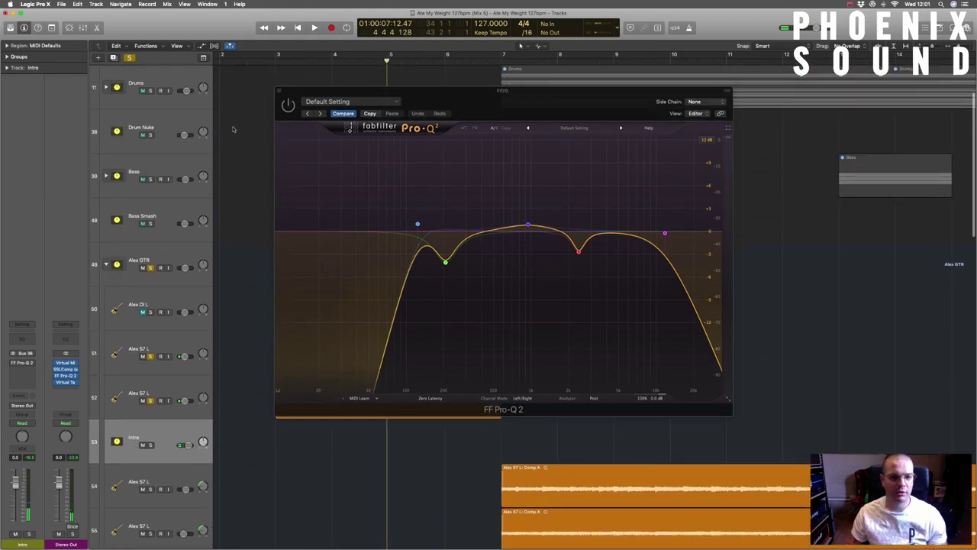
{"action": "left_click", "coordinate": [278, 58]}
{"action": "key", "text": "space"}
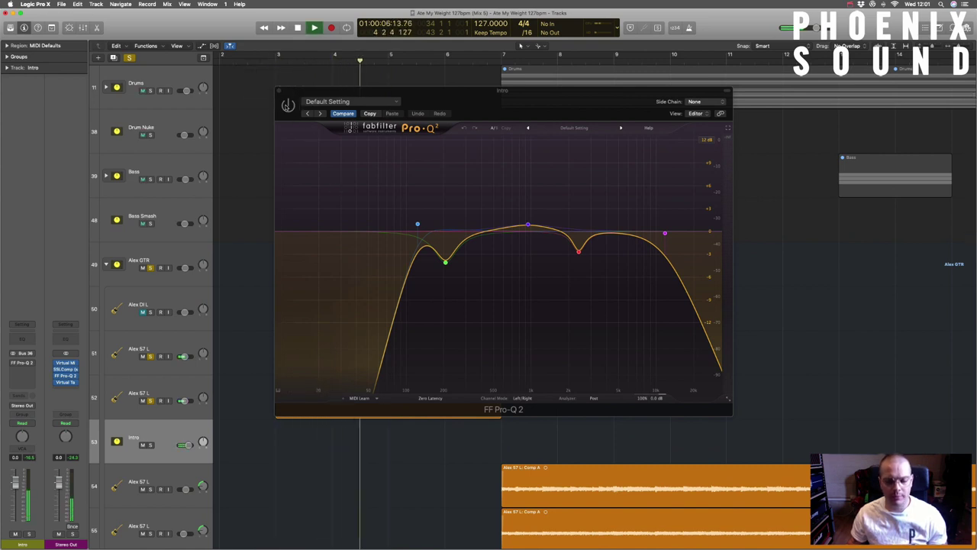
{"action": "left_click", "coordinate": [287, 106]}
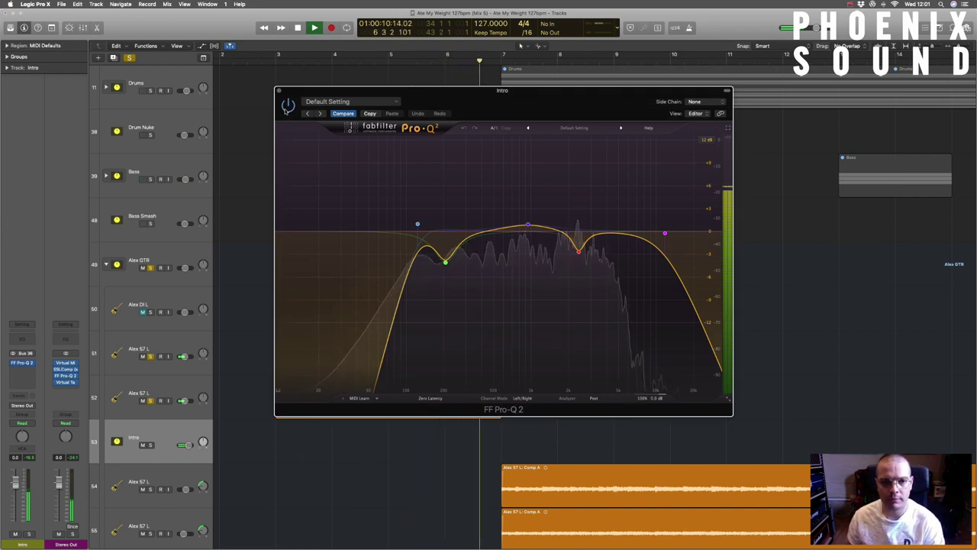
{"action": "key", "text": "space"}
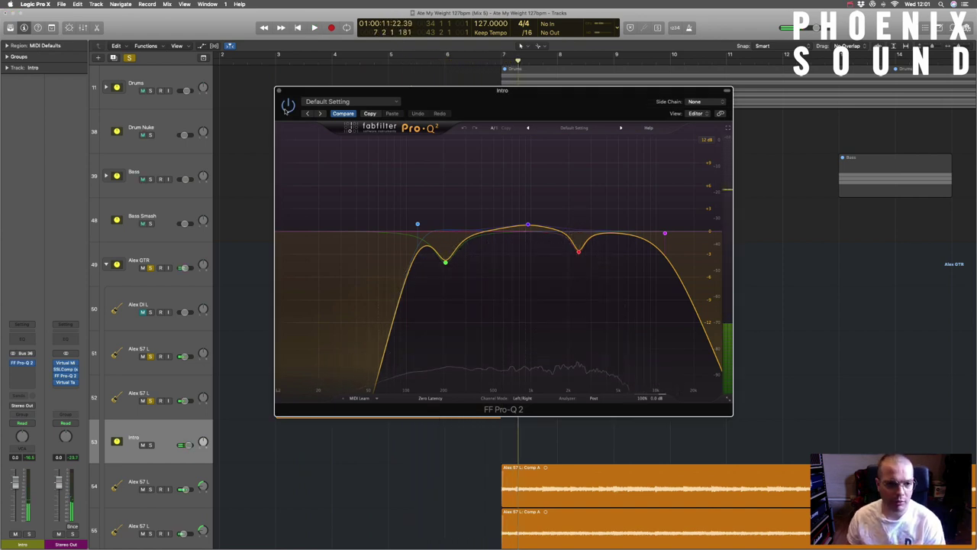
Audition the equalizer's low-mid cut near 200 Hz by soloing that band while playing from bar 3, and unsolo it.
{"action": "left_click", "coordinate": [276, 59]}
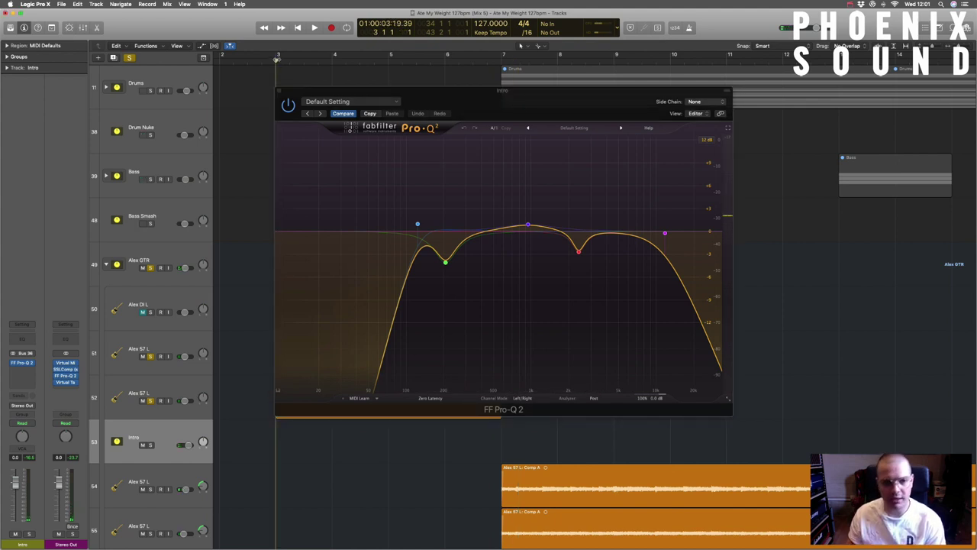
{"action": "left_click_drag", "start_coordinate": [295, 92], "coordinate": [366, 126]}
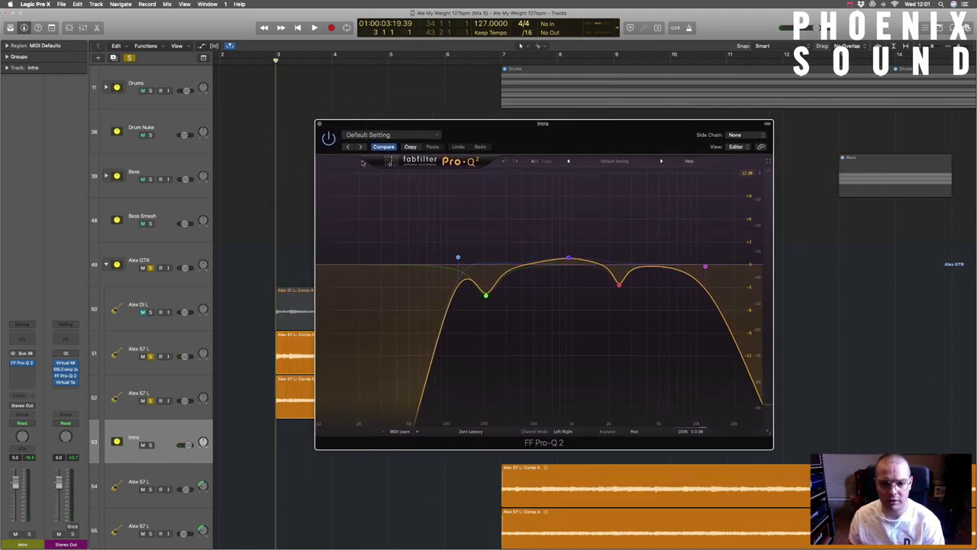
{"action": "mouse_move", "coordinate": [498, 309]}
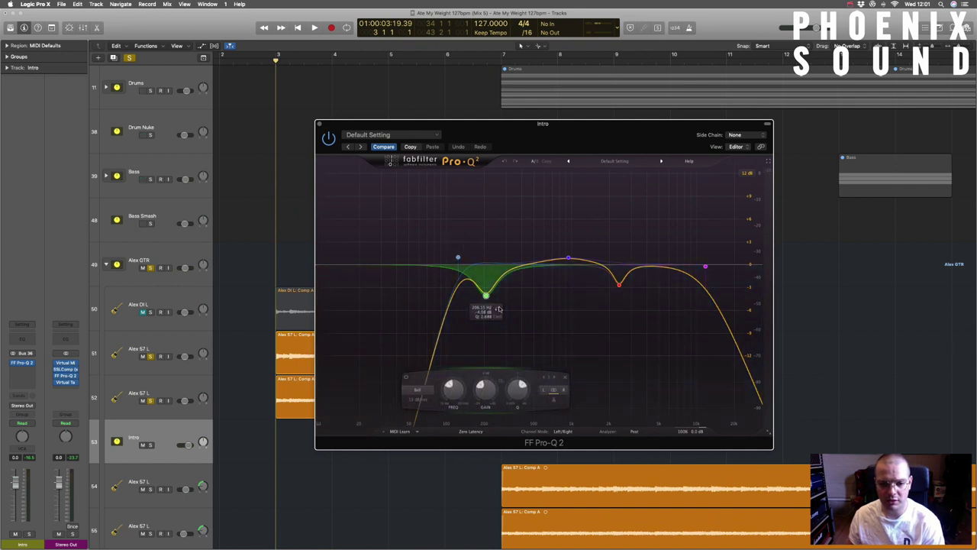
{"action": "key", "text": "space"}
{"action": "left_click", "coordinate": [498, 309]}
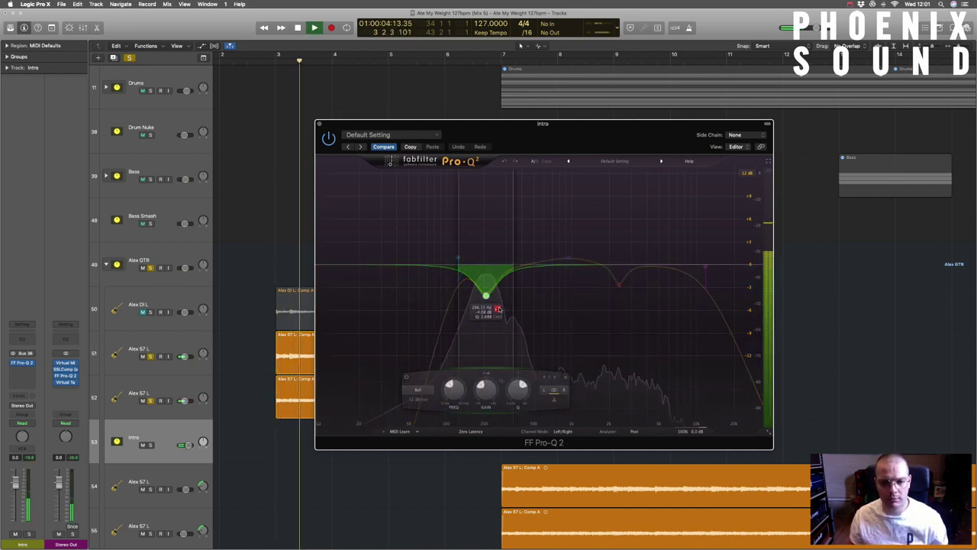
{"action": "left_click", "coordinate": [497, 308]}
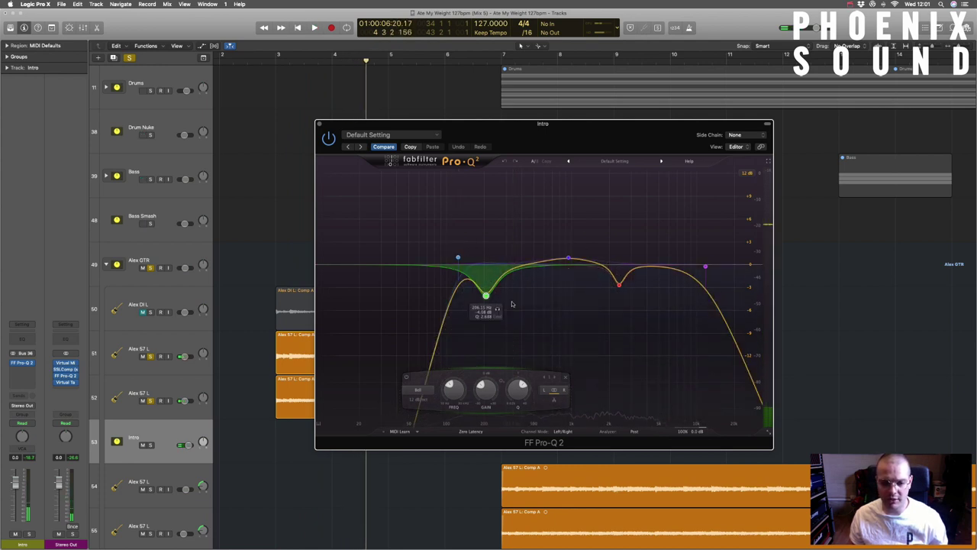
Audition the equalizer's broad midrange boost by soloing that band during playback, and unsolo it.
{"action": "left_click", "coordinate": [568, 257]}
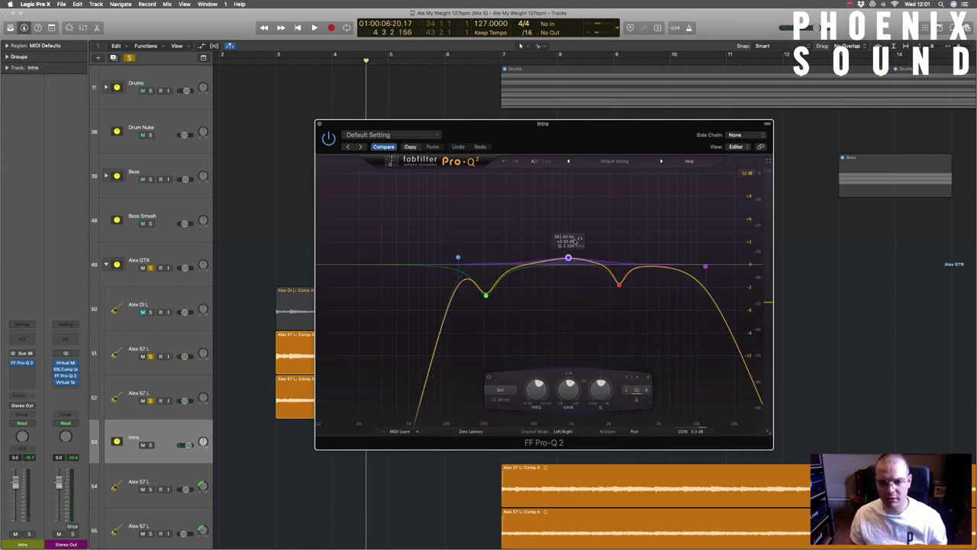
{"action": "key", "text": "space"}
{"action": "left_click", "coordinate": [580, 239]}
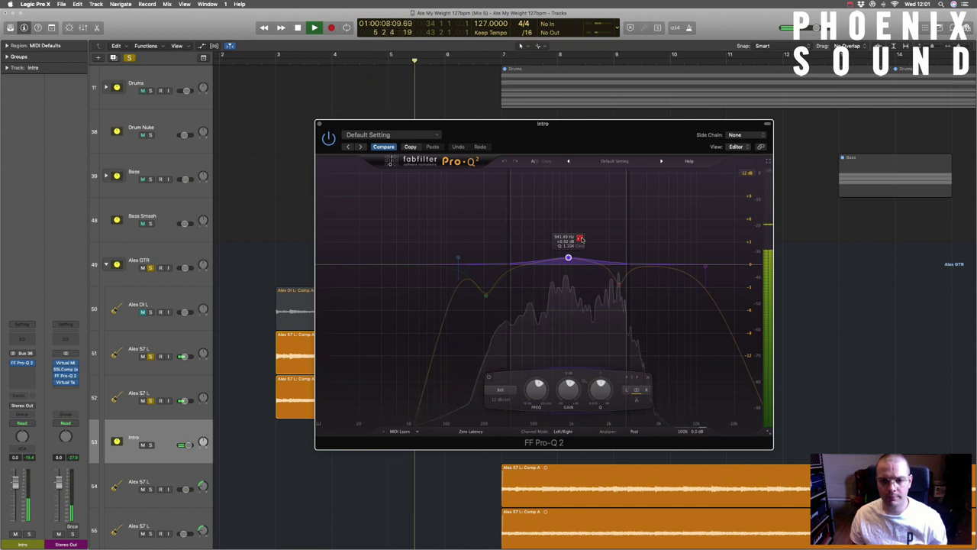
{"action": "left_click", "coordinate": [580, 239]}
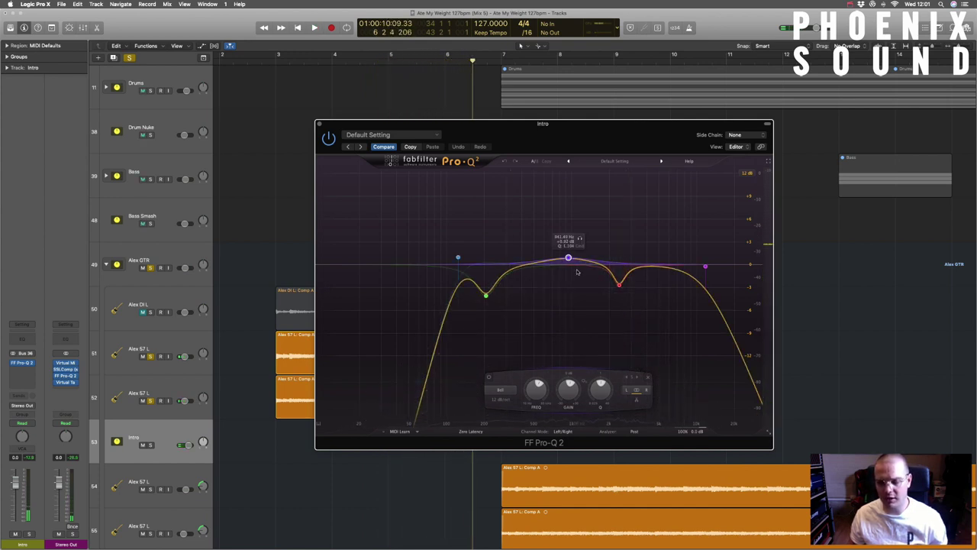
Audition the Intro bus equalizer's narrow cut near 2.4 kHz by soloing that band while playing from bar 3, and unsolo it.
{"action": "left_click", "coordinate": [619, 285]}
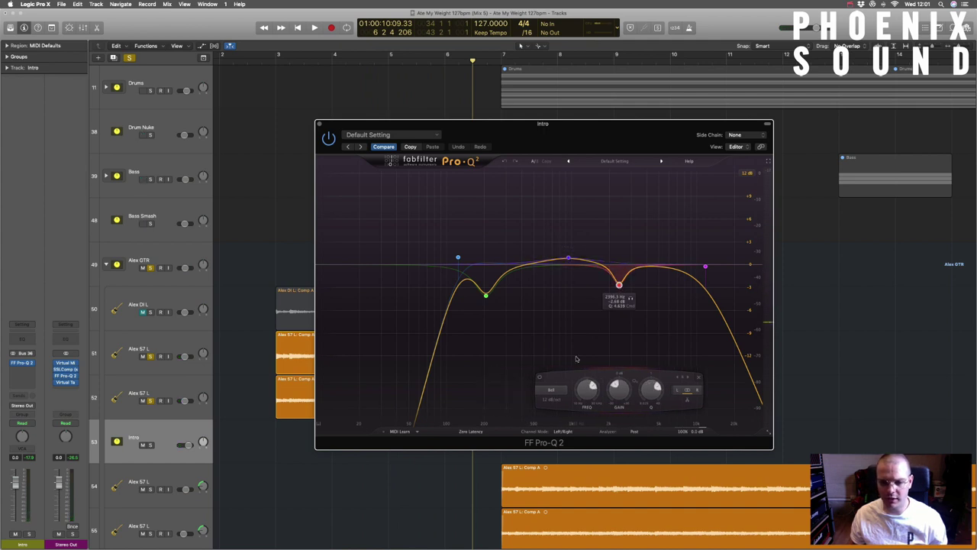
{"action": "key", "text": "space"}
{"action": "left_click", "coordinate": [630, 298]}
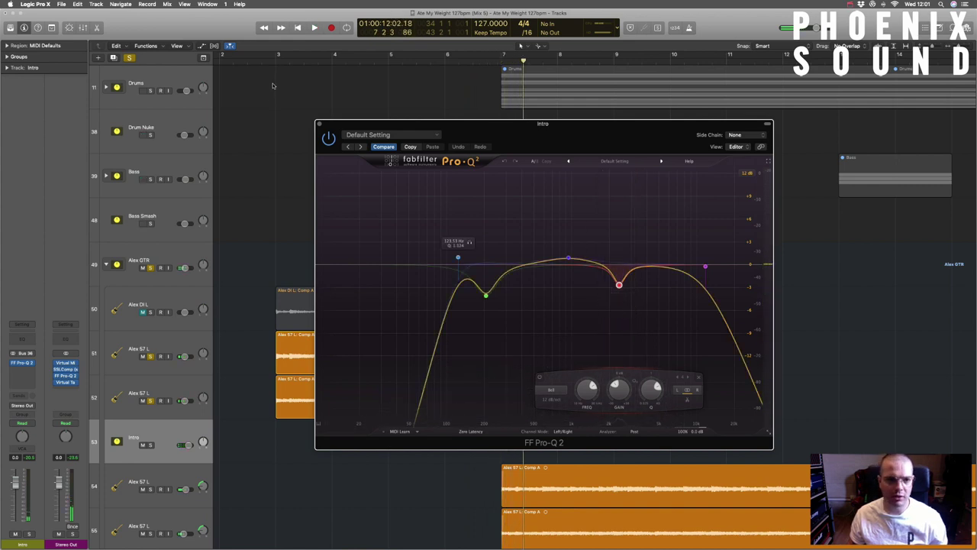
{"action": "key", "text": "space"}
{"action": "left_click", "coordinate": [631, 300]}
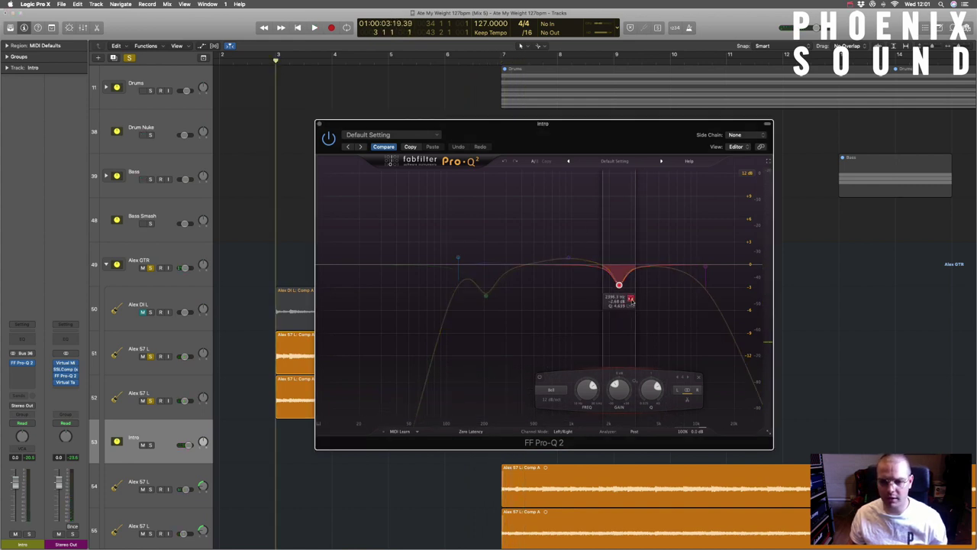
{"action": "key", "text": "space"}
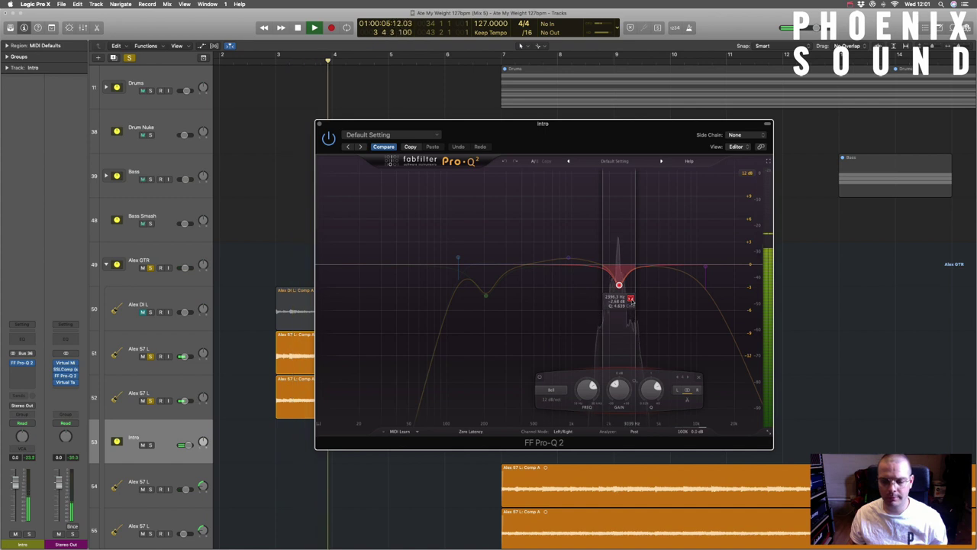
{"action": "left_click", "coordinate": [631, 299]}
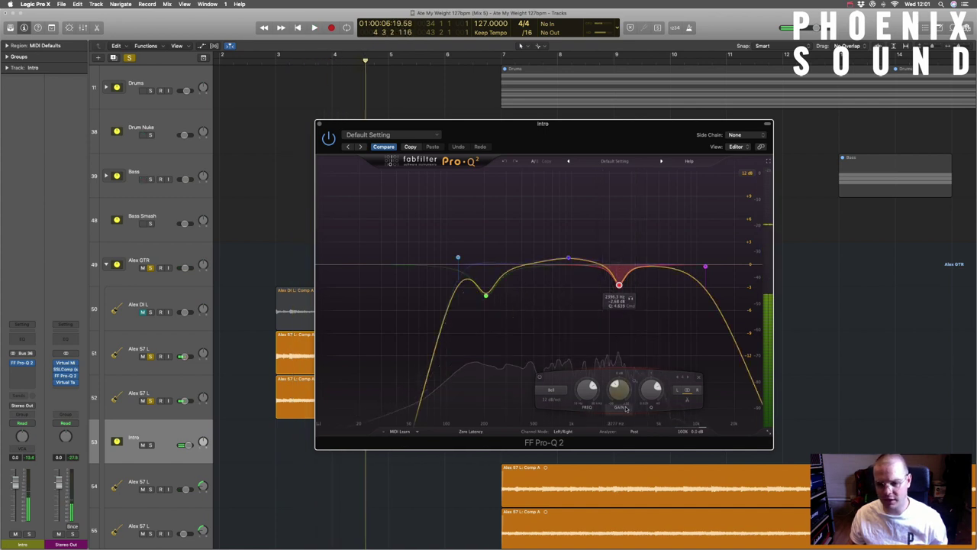
Deepen the equalizer's 2.4 kHz cut slightly during playback, and stop early in bar 7.
{"action": "mouse_move", "coordinate": [624, 398]}
{"action": "left_mouse_down"}
{"action": "mouse_move", "coordinate": [624, 361]}
{"action": "mouse_move", "coordinate": [623, 417]}
{"action": "left_mouse_up"}
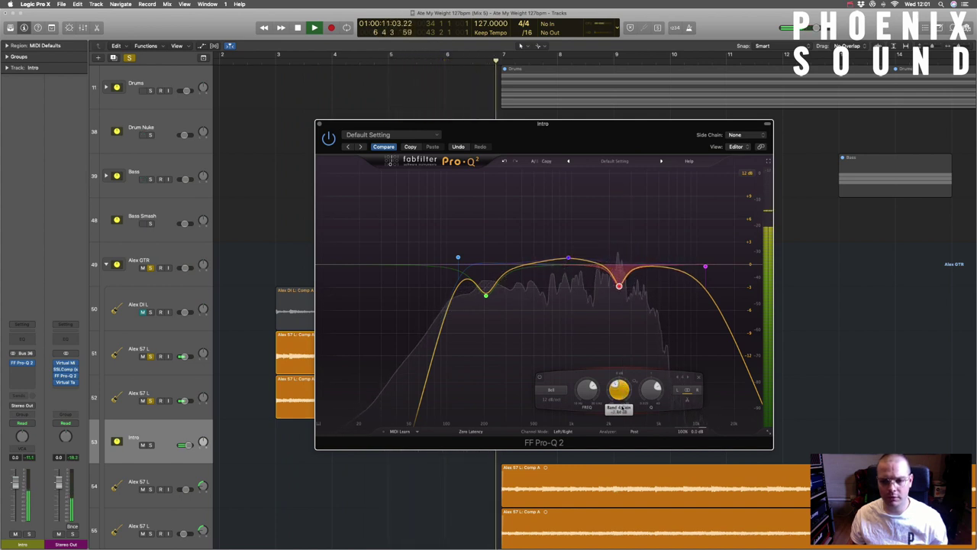
{"action": "key", "text": "space"}
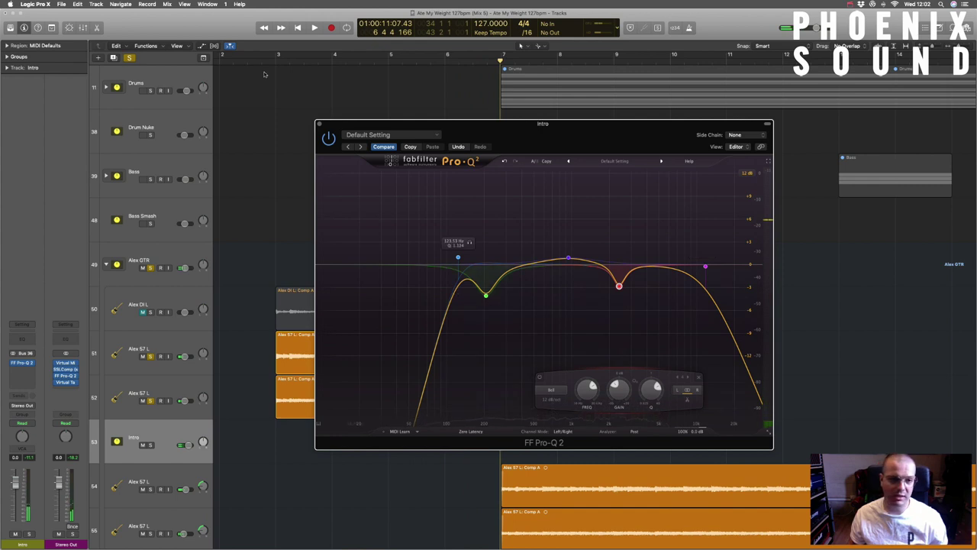
{"action": "left_click", "coordinate": [275, 76]}
{"action": "key", "text": "space"}
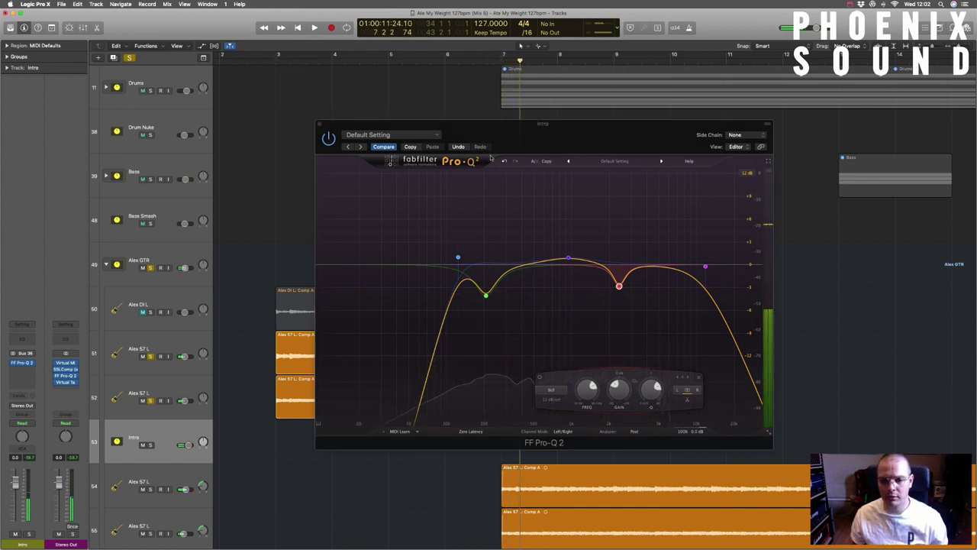
Replay the intro guitars, audition the equalizer's high cut near 11.7 kHz by soloing that band, and unsolo it.
{"action": "key", "text": "comma"}
{"action": "key", "text": "comma"}
{"action": "key", "text": "comma"}
{"action": "key", "text": "comma"}
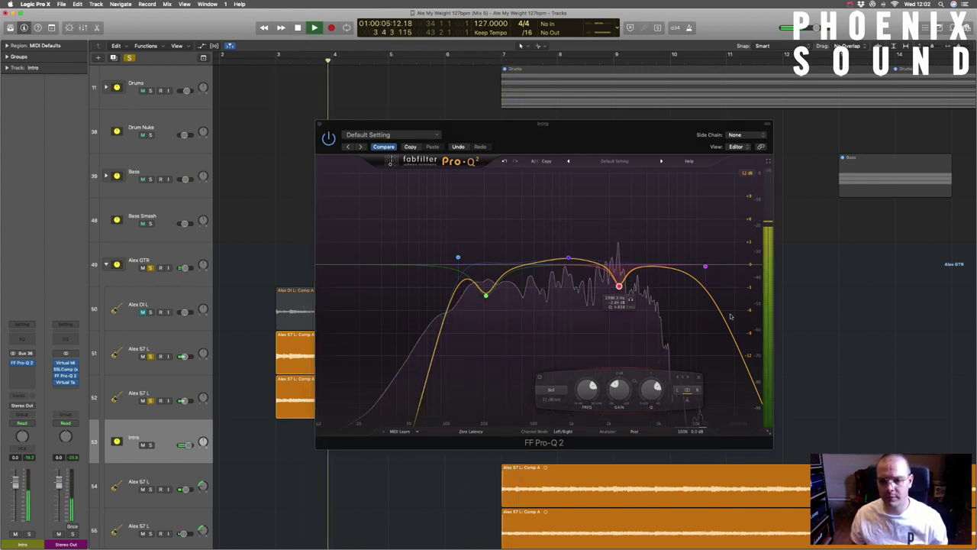
{"action": "left_click", "coordinate": [708, 261]}
{"action": "left_click", "coordinate": [716, 252]}
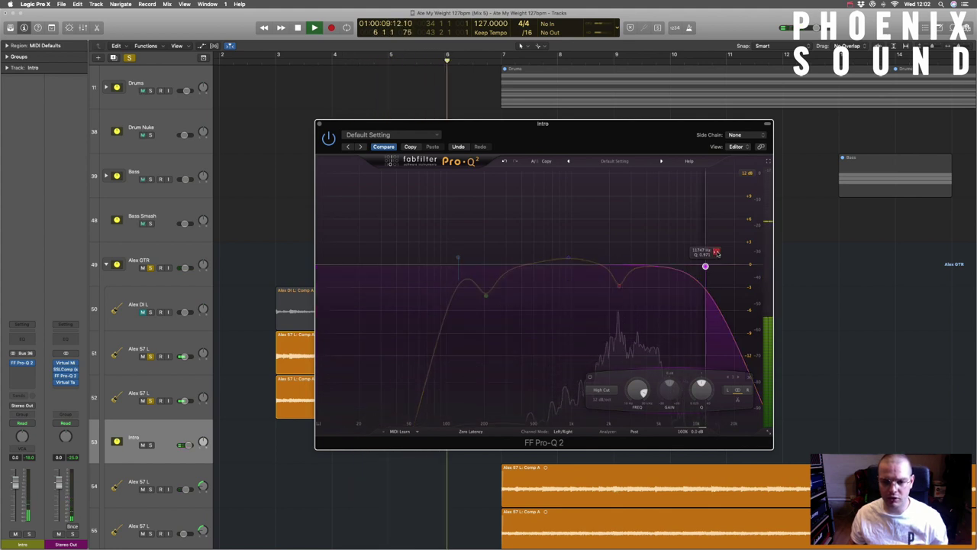
{"action": "left_click", "coordinate": [716, 252]}
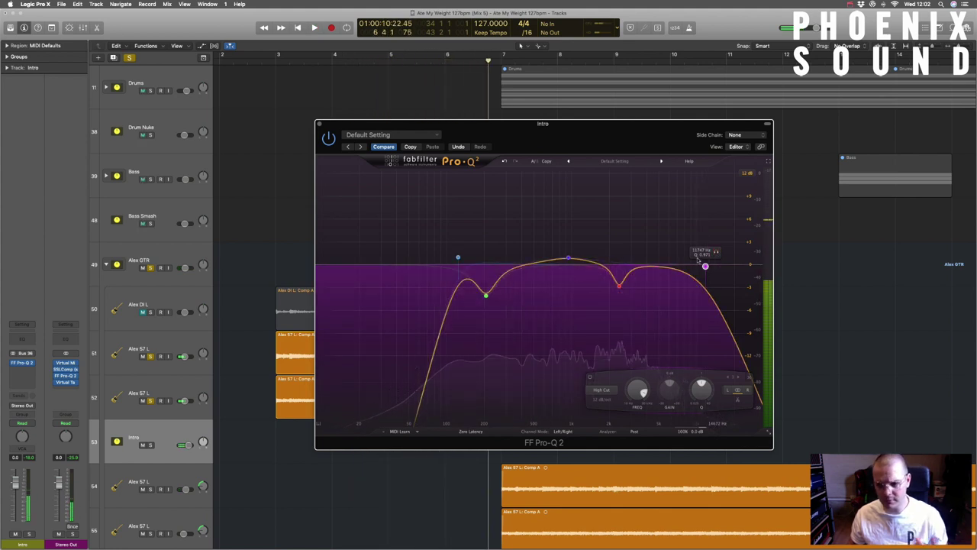
Audition the equalizer's low cut near 123 Hz by soloing it while playing from bar 3, and close the equalizer.
{"action": "left_click", "coordinate": [458, 257]}
{"action": "left_click", "coordinate": [278, 62]}
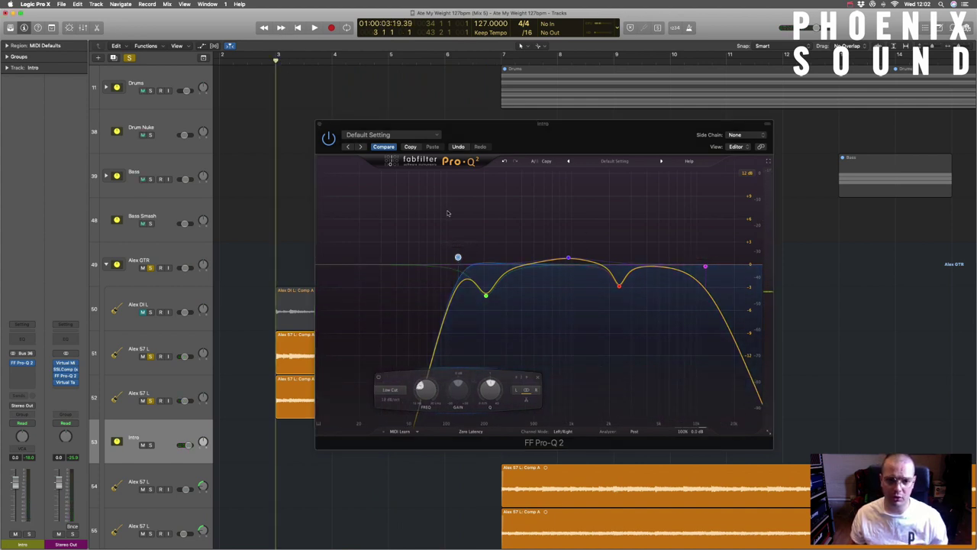
{"action": "key", "text": "space"}
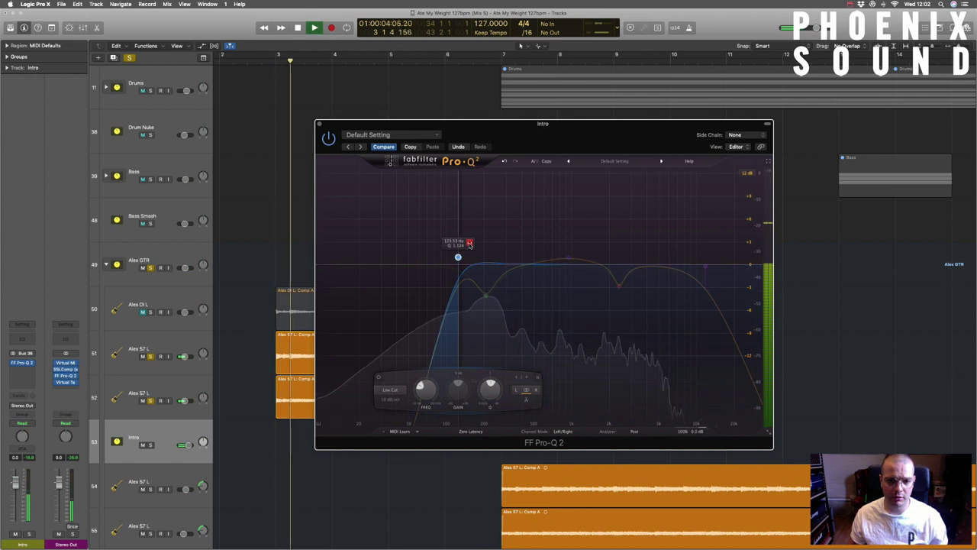
{"action": "left_click", "coordinate": [470, 244]}
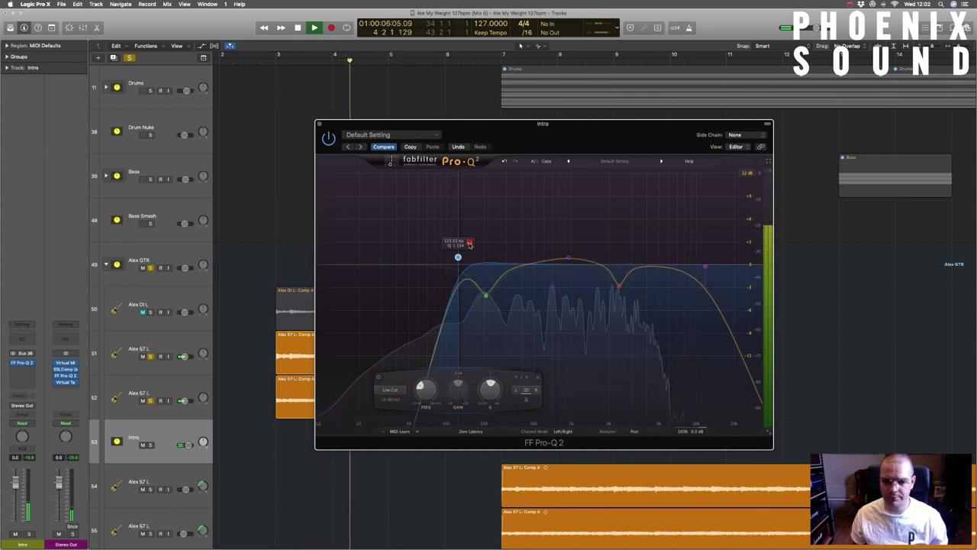
{"action": "key", "text": "super+w"}
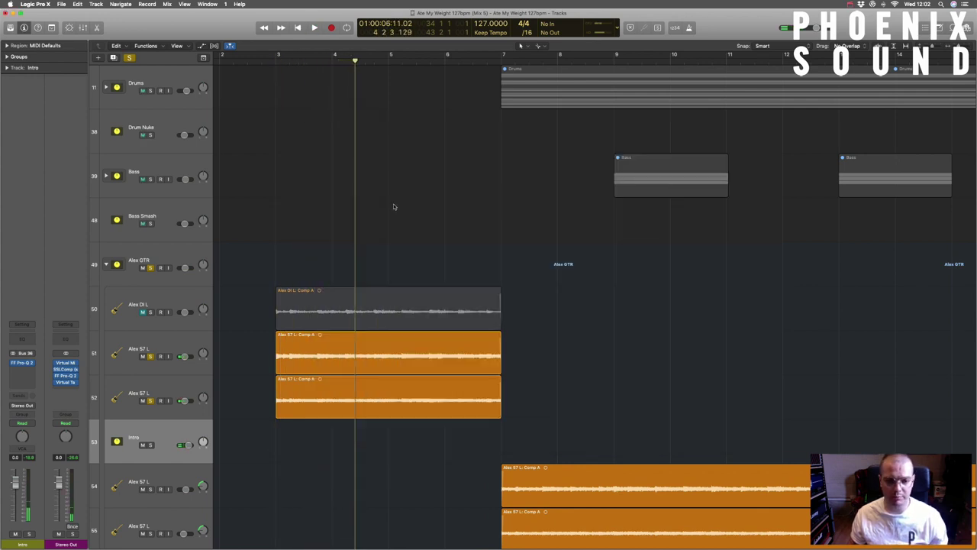
Play the next section's four 57 L and 57 R guitar tracks from bar 7, and stop at bar 11.
{"action": "scroll", "coordinate": [427, 210], "scroll_direction": "down", "scroll_amount": 3}
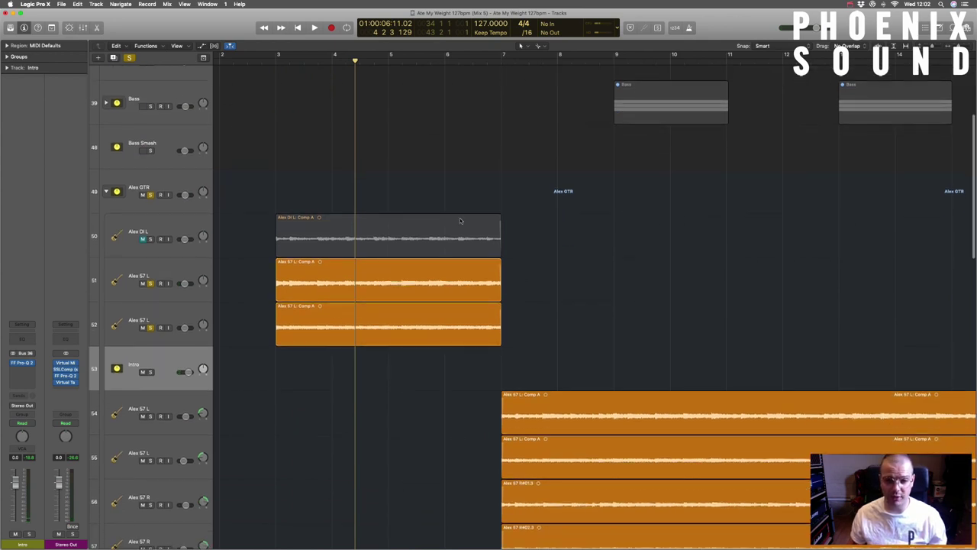
{"action": "key", "text": "super+Left"}
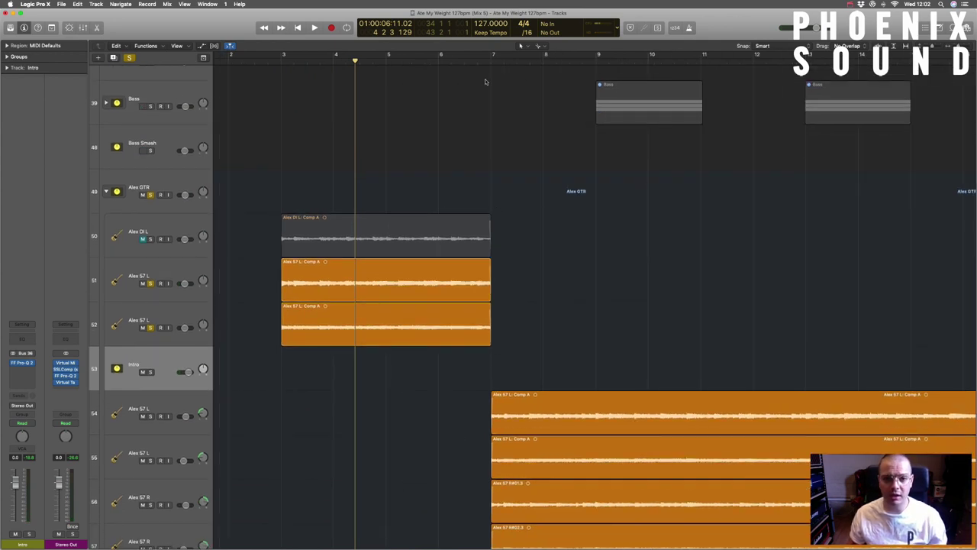
{"action": "left_click", "coordinate": [478, 60]}
{"action": "scroll", "coordinate": [480, 153], "scroll_direction": "right", "scroll_amount": 3}
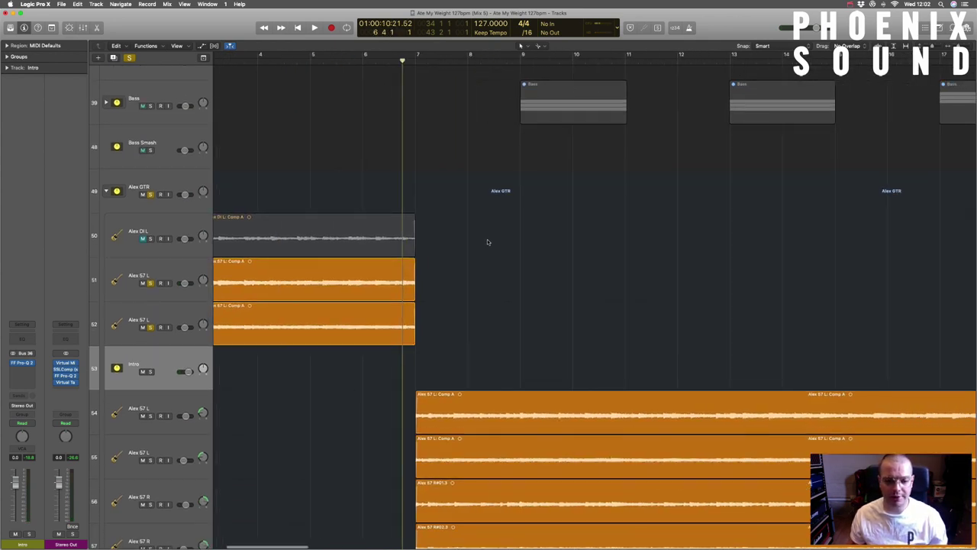
{"action": "scroll", "coordinate": [484, 239], "scroll_direction": "down", "scroll_amount": 3}
{"action": "scroll", "coordinate": [483, 243], "scroll_direction": "down", "scroll_amount": 2}
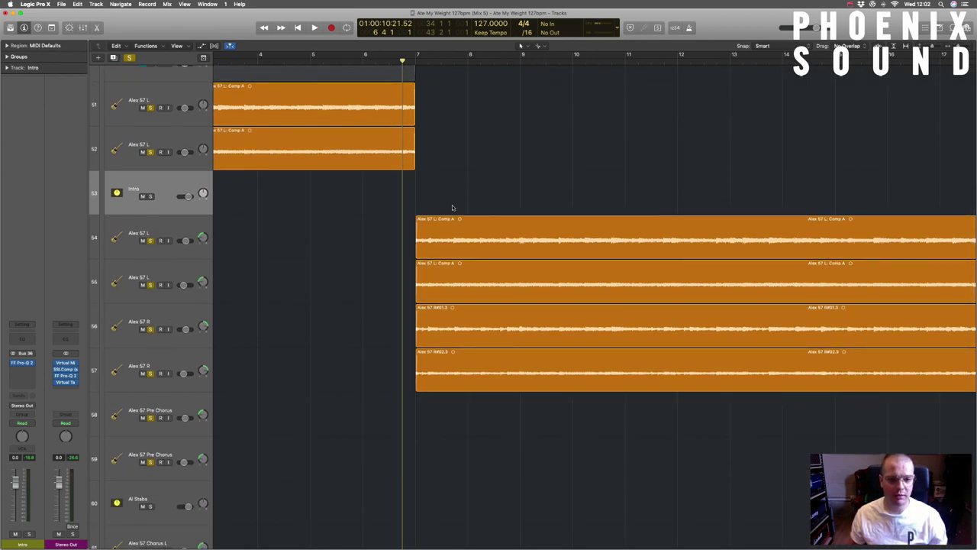
{"action": "left_click", "coordinate": [423, 67]}
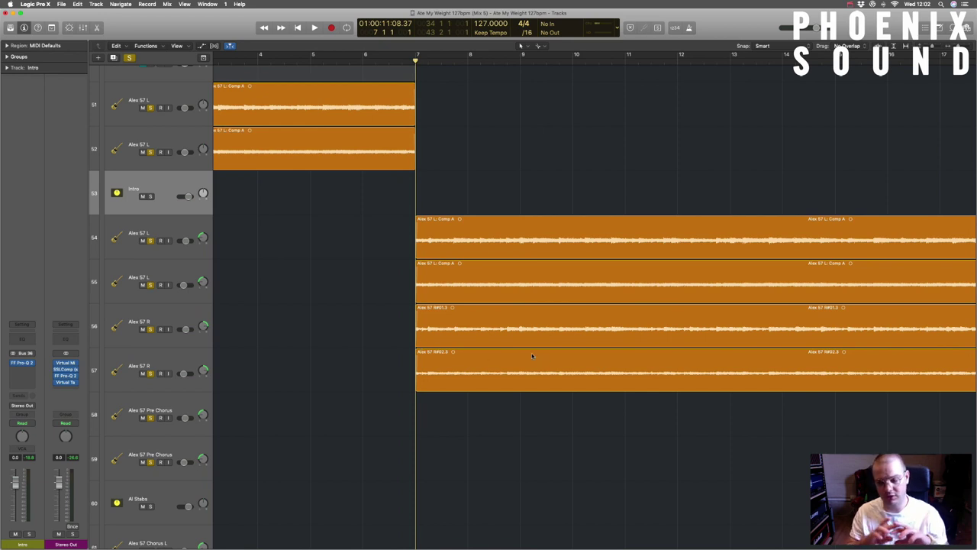
{"action": "scroll", "coordinate": [191, 242], "scroll_direction": "down", "scroll_amount": 1}
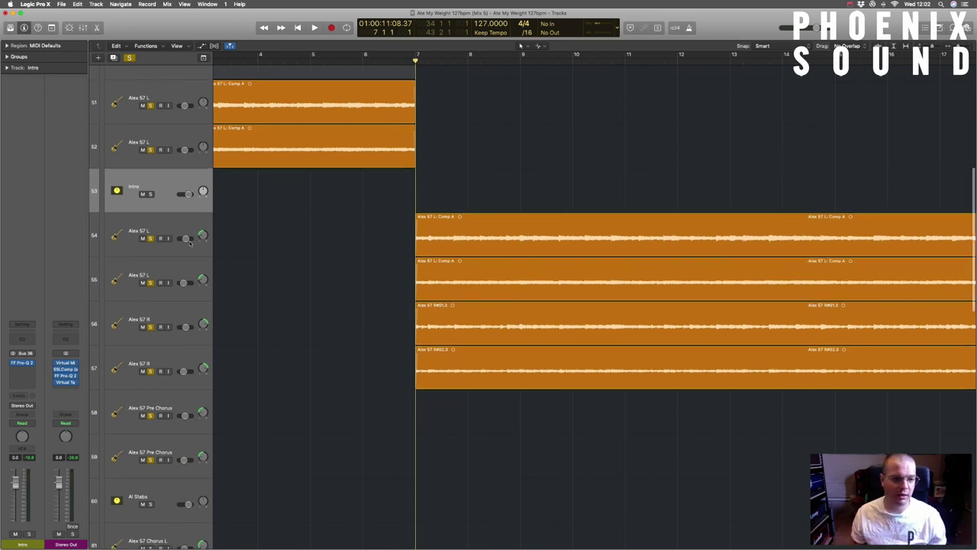
{"action": "key", "text": "space"}
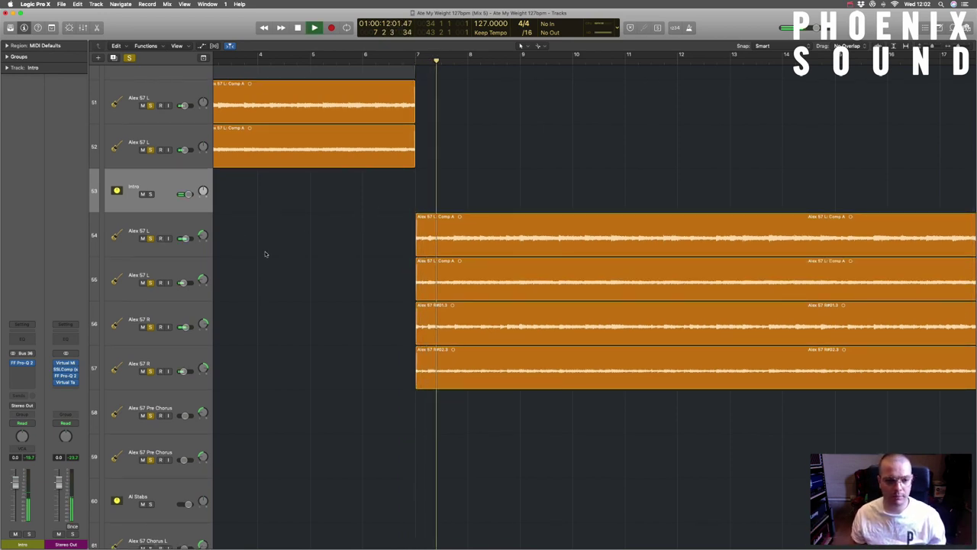
{"action": "key", "text": "super+Left"}
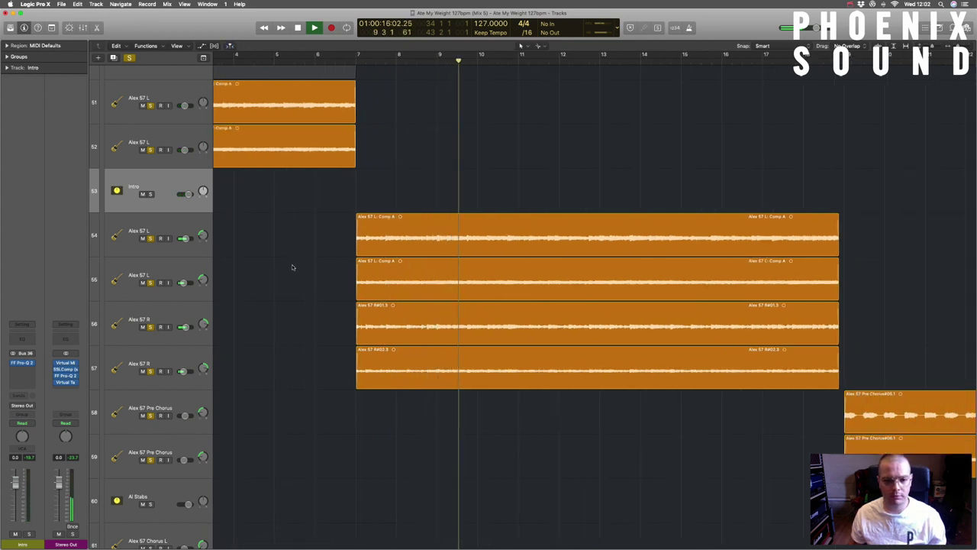
{"action": "key", "text": "space"}
Select the four 57 L and 57 R guitar tracks of the section starting at bar 7.
{"action": "left_click", "coordinate": [167, 358]}
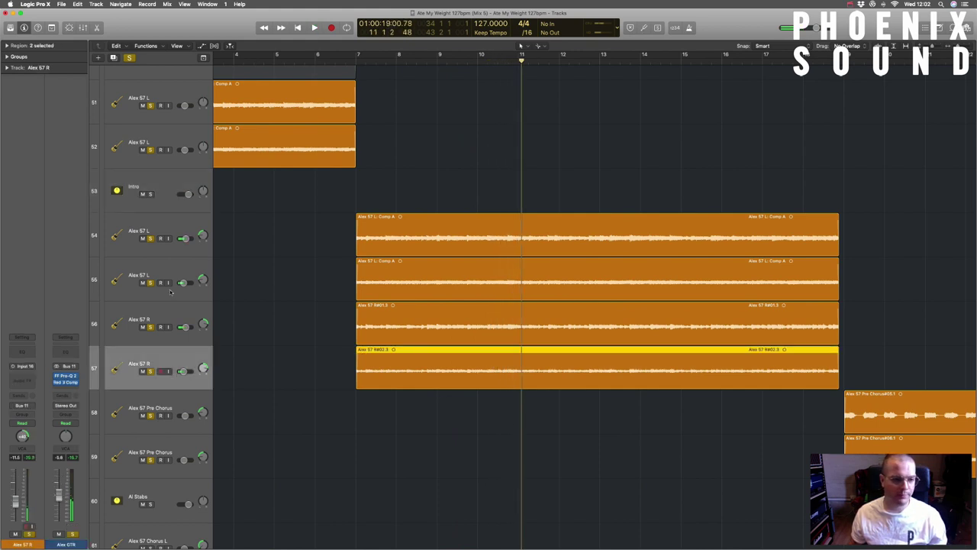
{"action": "left_click", "coordinate": [172, 225], "text": "shift"}
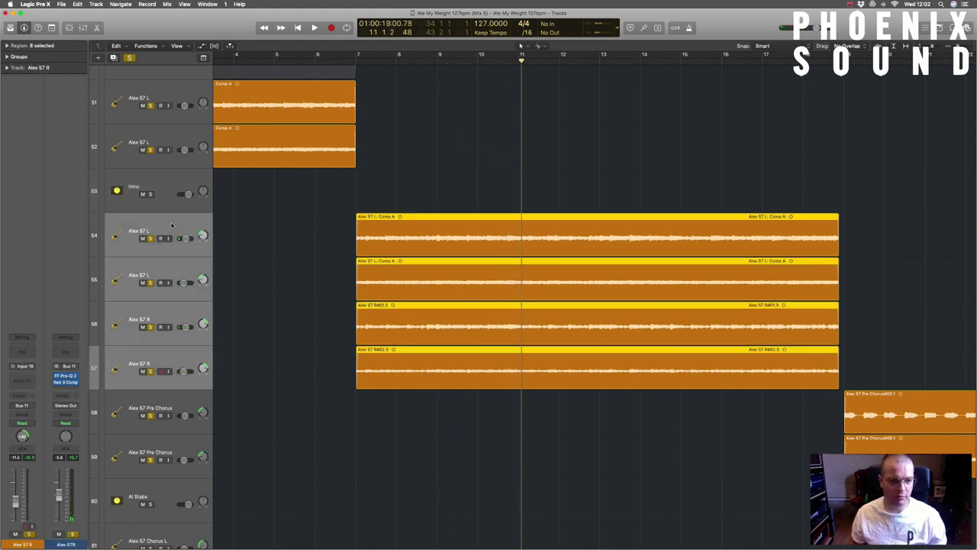
Select the main guitar stack (GTR), show the mixer, and open the stack's FF Pro-Q 2 equalizer.
{"action": "scroll", "coordinate": [180, 254], "scroll_direction": "up", "scroll_amount": 5}
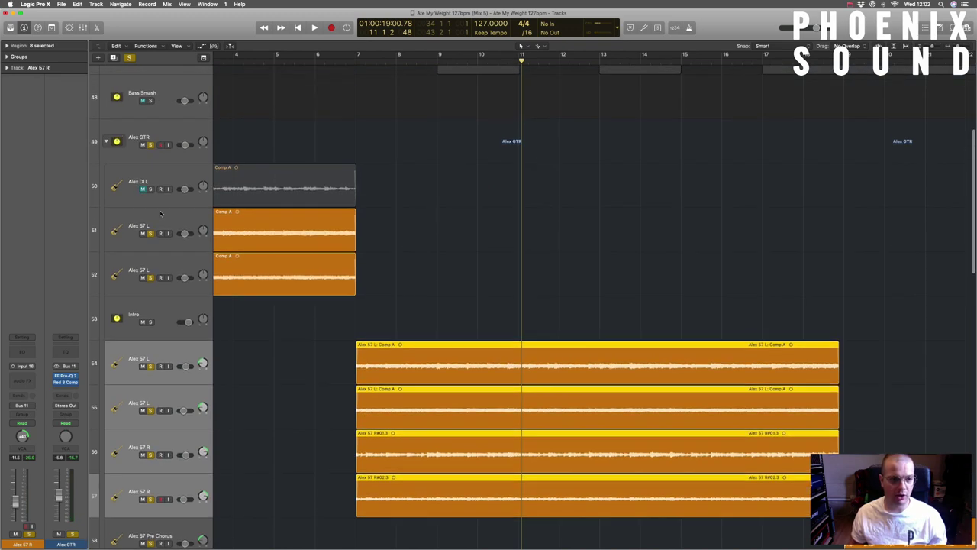
{"action": "left_click", "coordinate": [153, 142]}
{"action": "key", "text": "x"}
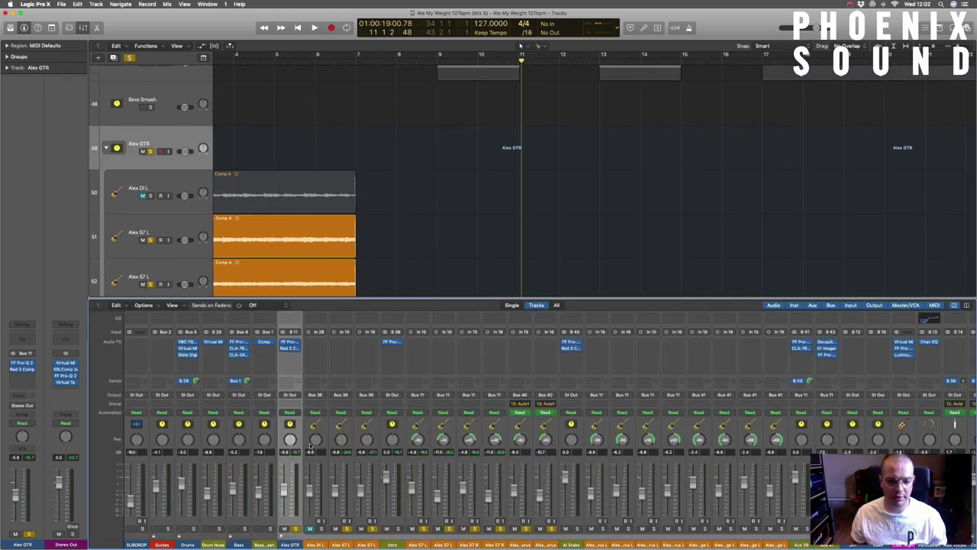
{"action": "left_click", "coordinate": [291, 353]}
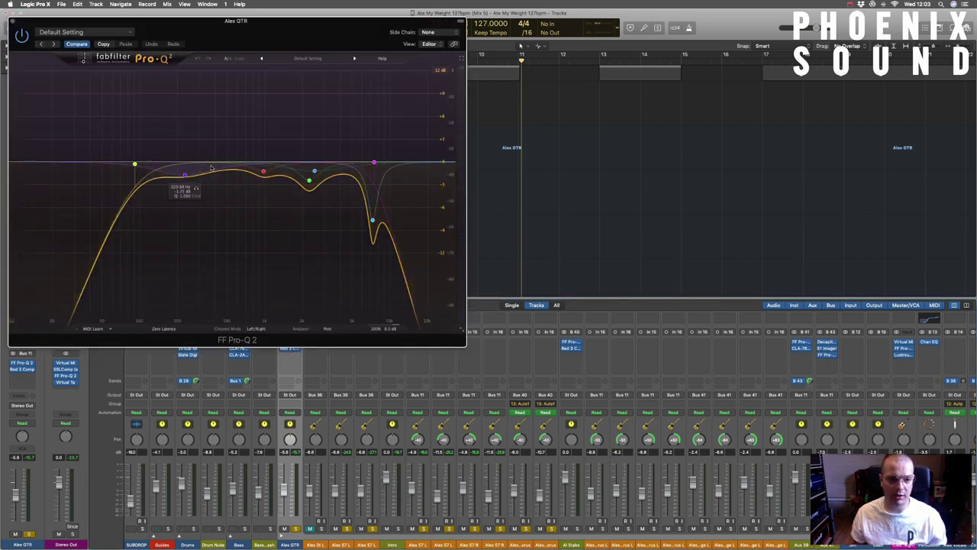
Examine the guitar stack equalizer's high cut, midrange and low-mid cuts and low cut, and close the equalizer.
{"action": "scroll", "coordinate": [374, 199], "scroll_direction": "down", "scroll_amount": 3}
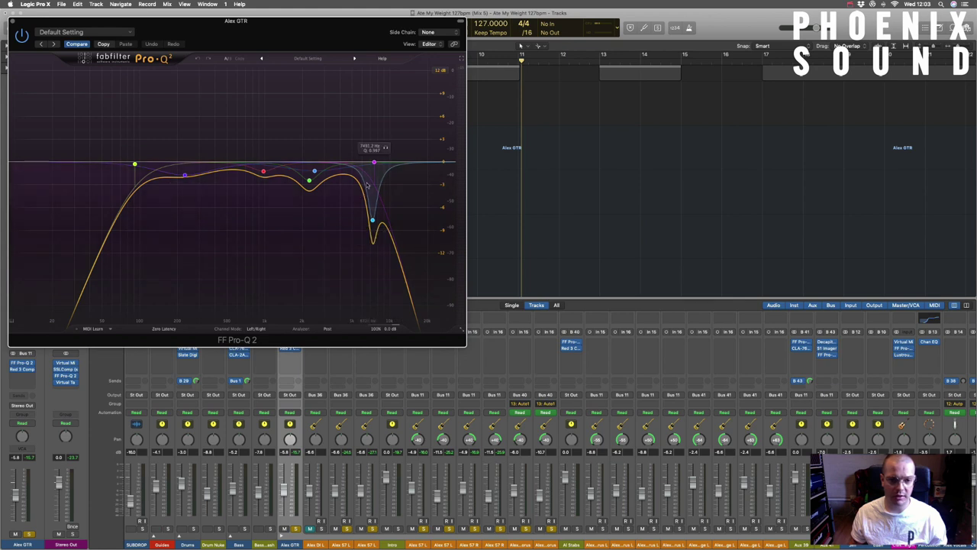
{"action": "scroll", "coordinate": [373, 200], "scroll_direction": "up", "scroll_amount": 2}
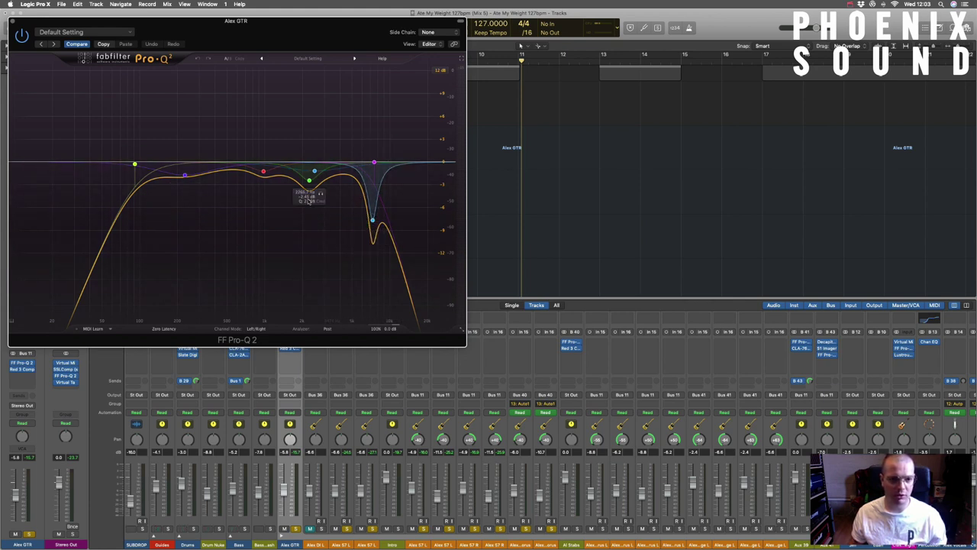
{"action": "scroll", "coordinate": [304, 170], "scroll_direction": "down", "scroll_amount": 3}
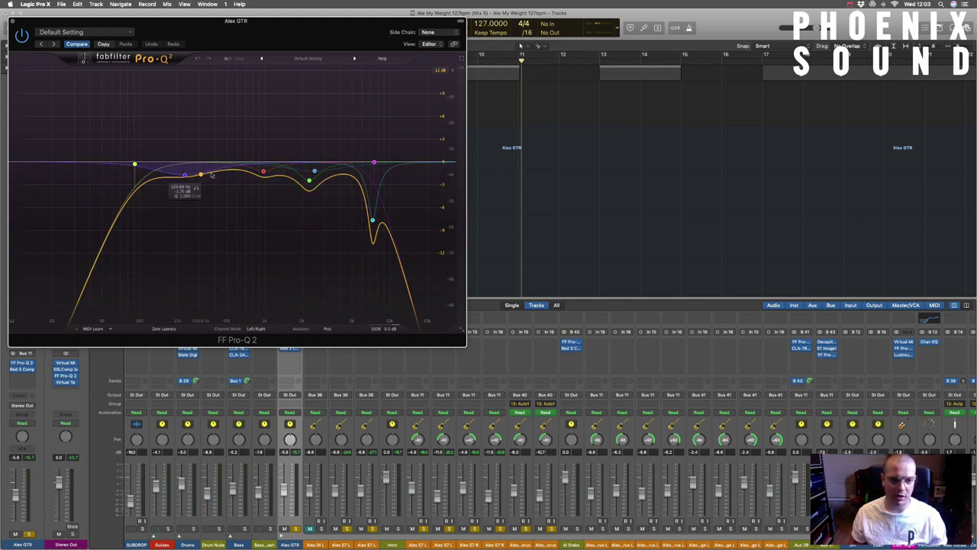
{"action": "left_click", "coordinate": [134, 164]}
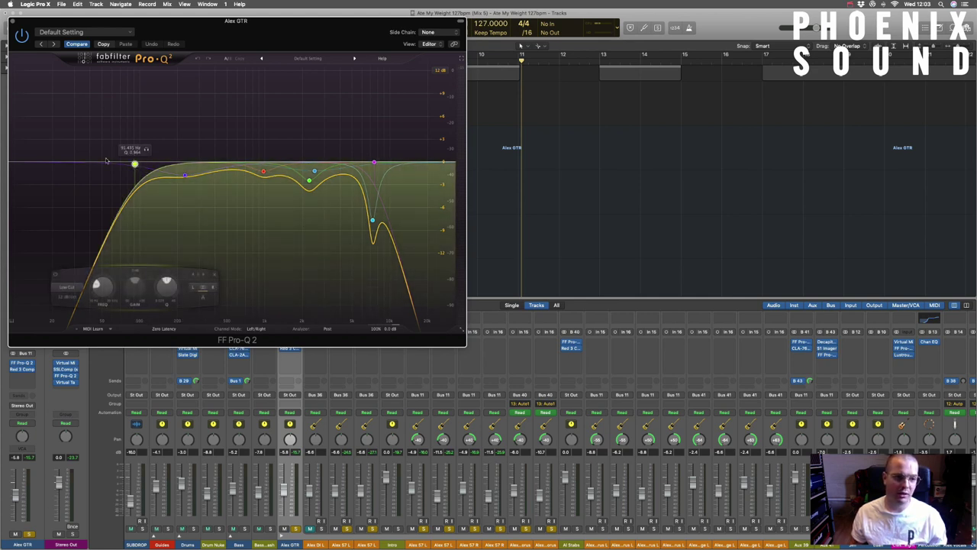
{"action": "left_click", "coordinate": [14, 23]}
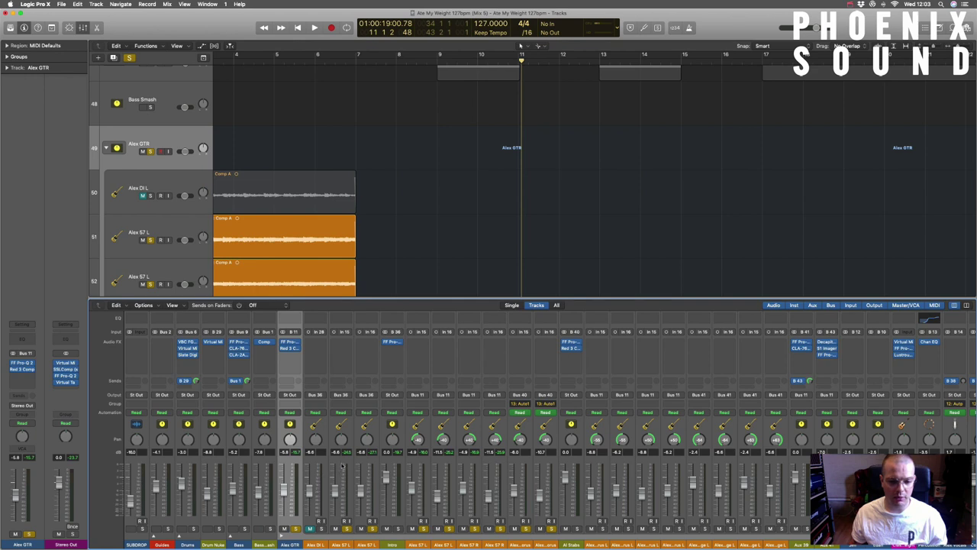
Select the mixer channels of the four 57 L and 57 R guitars together with the first pre-chorus guitar.
{"action": "left_click_drag", "start_coordinate": [343, 466], "coordinate": [540, 464]}
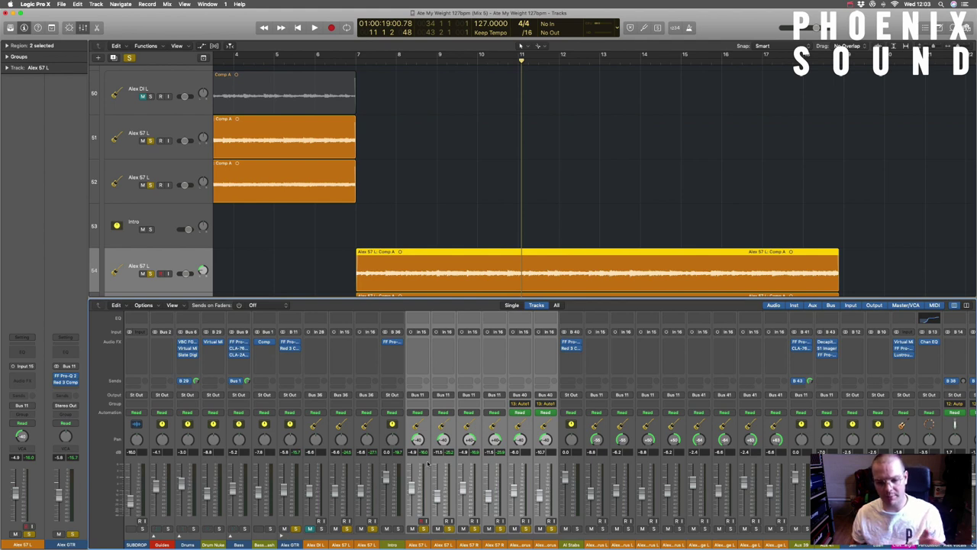
{"action": "left_click_drag", "start_coordinate": [425, 464], "coordinate": [512, 464]}
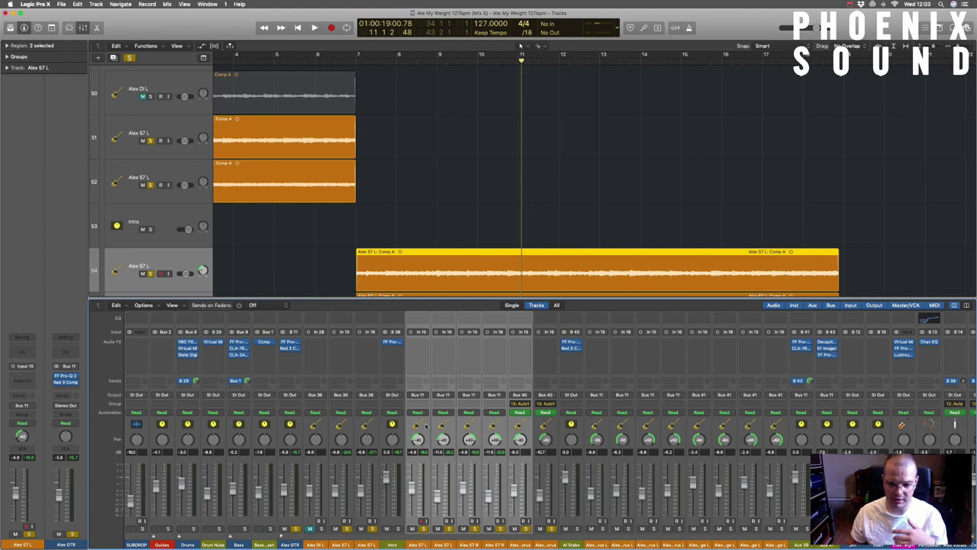
Narrow the mixer selection to the four 57 L and 57 R guitar channels, and select the Intro bus channel instead.
{"action": "left_click_drag", "start_coordinate": [425, 426], "coordinate": [495, 424]}
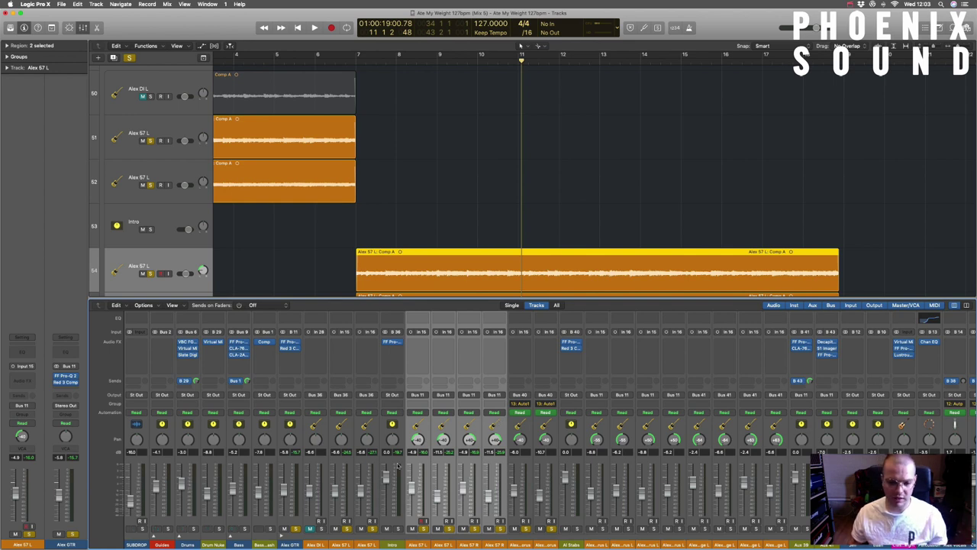
{"action": "left_click_drag", "start_coordinate": [382, 466], "coordinate": [337, 465]}
{"action": "left_click", "coordinate": [393, 464]}
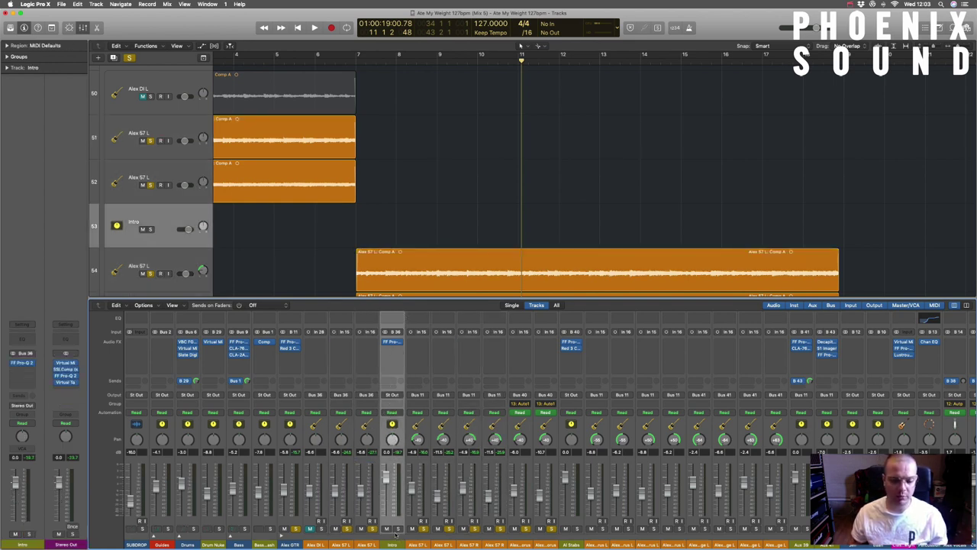
{"action": "scroll", "coordinate": [382, 503], "scroll_direction": "right", "scroll_amount": 3}
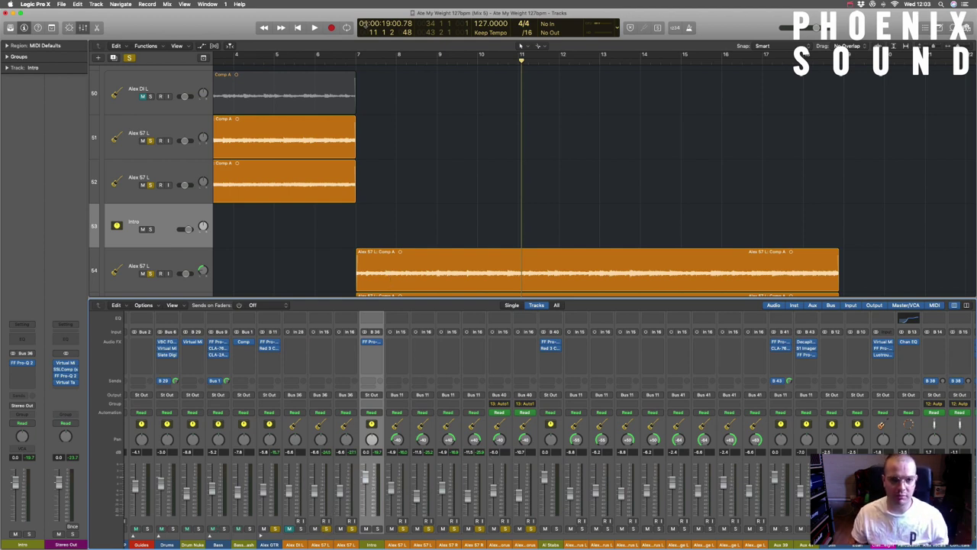
Open the guitar stack's FF Pro-Q 2 and Red 3 Compressor and place the compressor window beside the equalizer.
{"action": "key", "text": "space"}
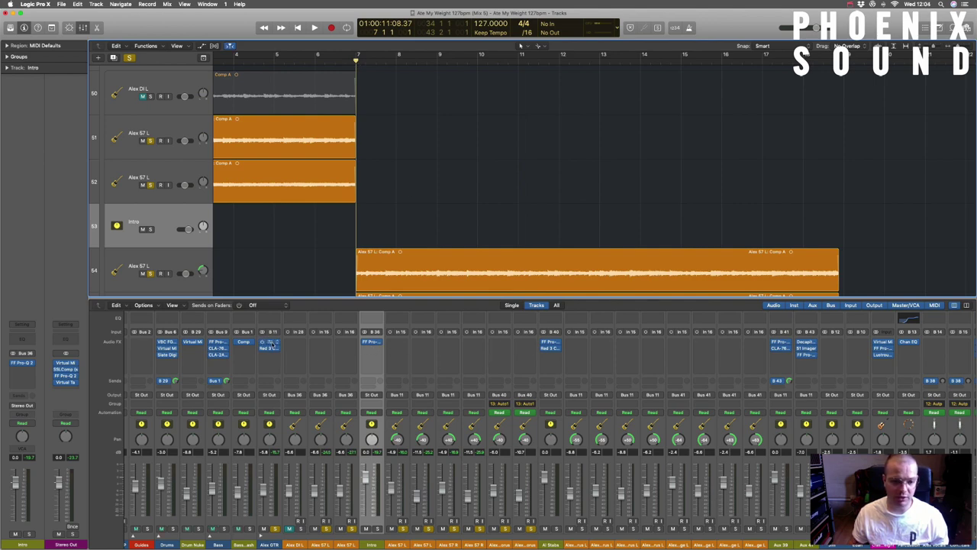
{"action": "left_click", "coordinate": [269, 343]}
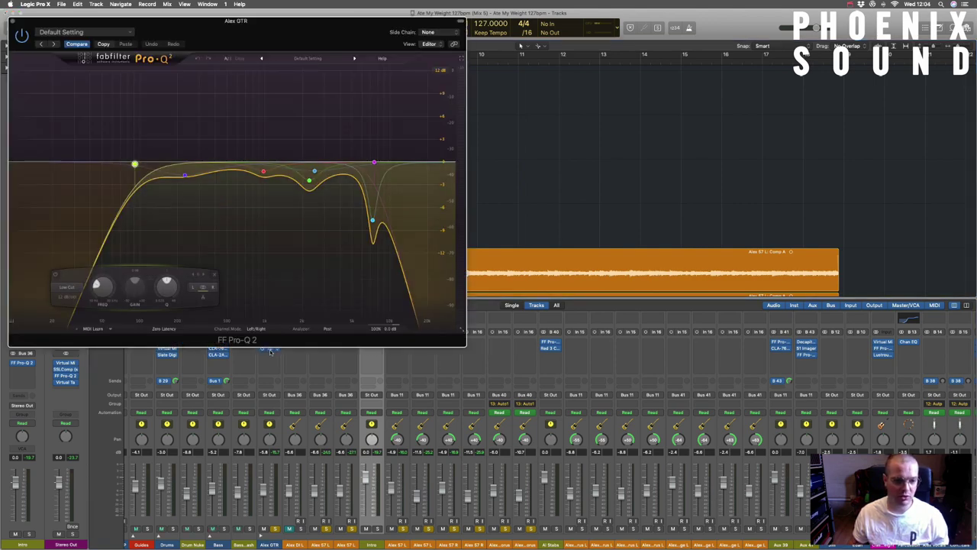
{"action": "left_click", "coordinate": [270, 350]}
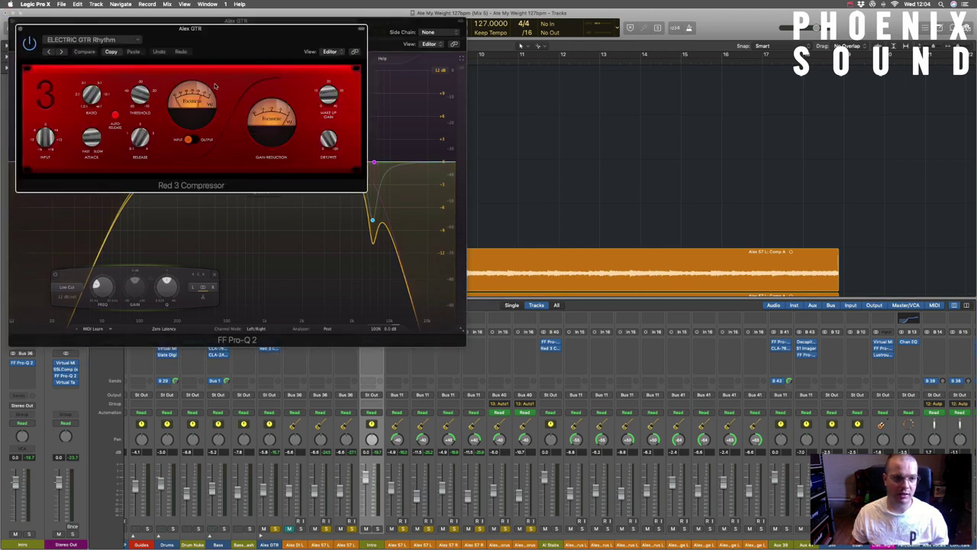
{"action": "left_click_drag", "start_coordinate": [242, 41], "coordinate": [733, 82]}
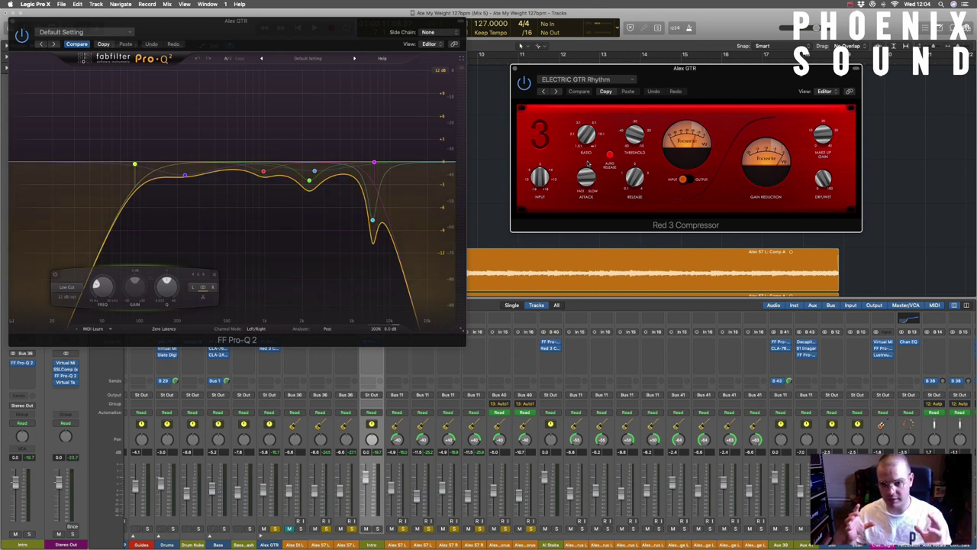
Examine the Red 3 Compressor's preset choices, keeping ELECTRIC GTR Rhythm, and try out its attack control.
{"action": "left_click", "coordinate": [584, 80]}
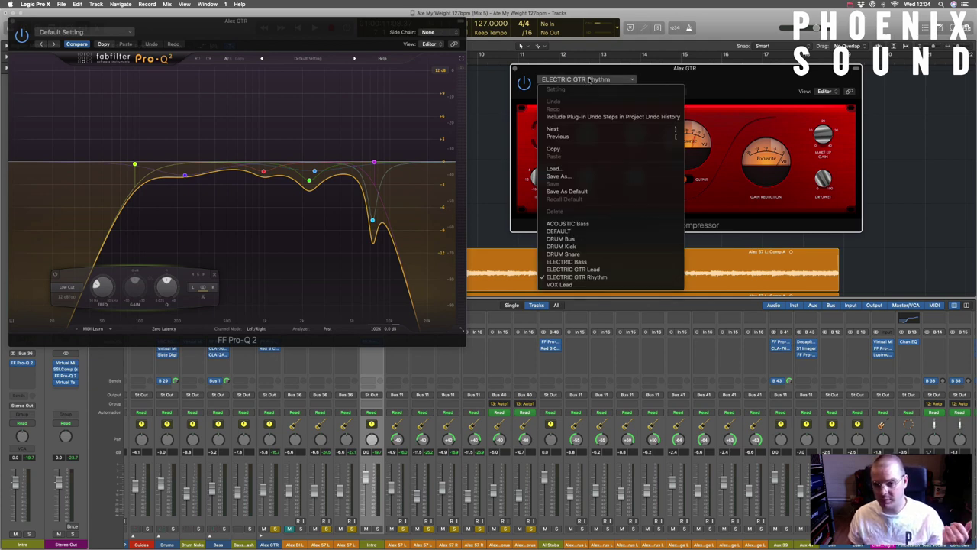
{"action": "left_click", "coordinate": [589, 79]}
{"action": "left_click", "coordinate": [590, 80]}
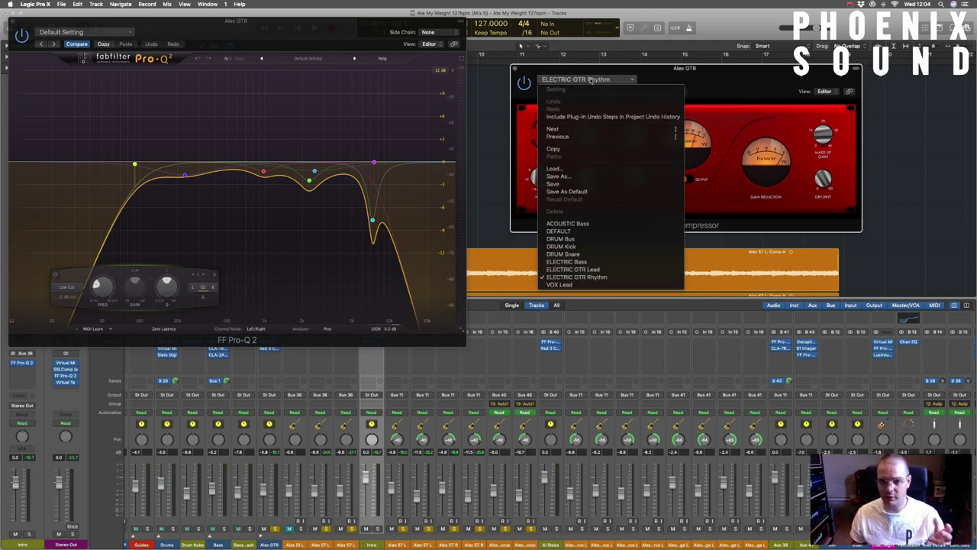
{"action": "left_click", "coordinate": [590, 79]}
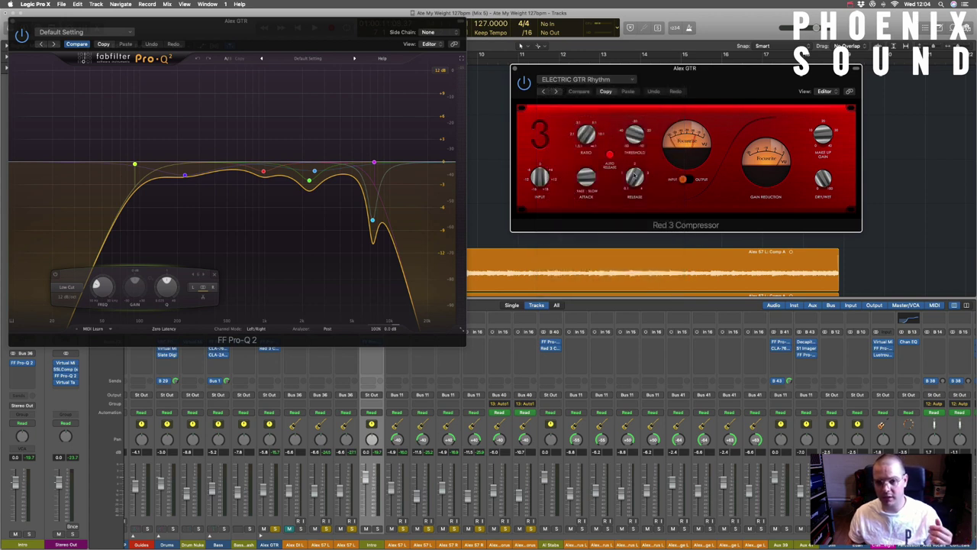
{"action": "left_click_drag", "start_coordinate": [584, 180], "coordinate": [593, 176]}
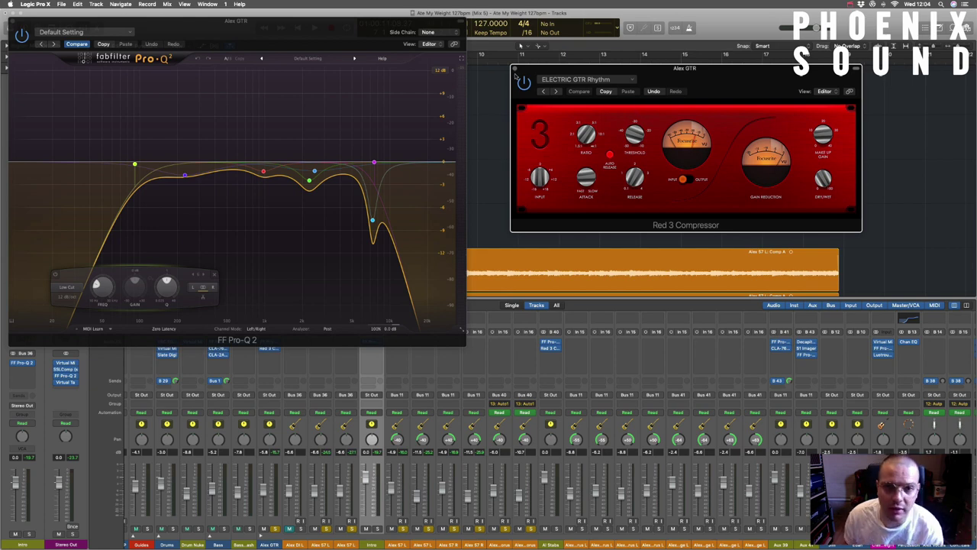
Close the guitar stack's compressor and equalizer, and audition the processed guitars from bar 7.
{"action": "left_click", "coordinate": [513, 70]}
{"action": "left_click_drag", "start_coordinate": [27, 21], "coordinate": [156, 25]}
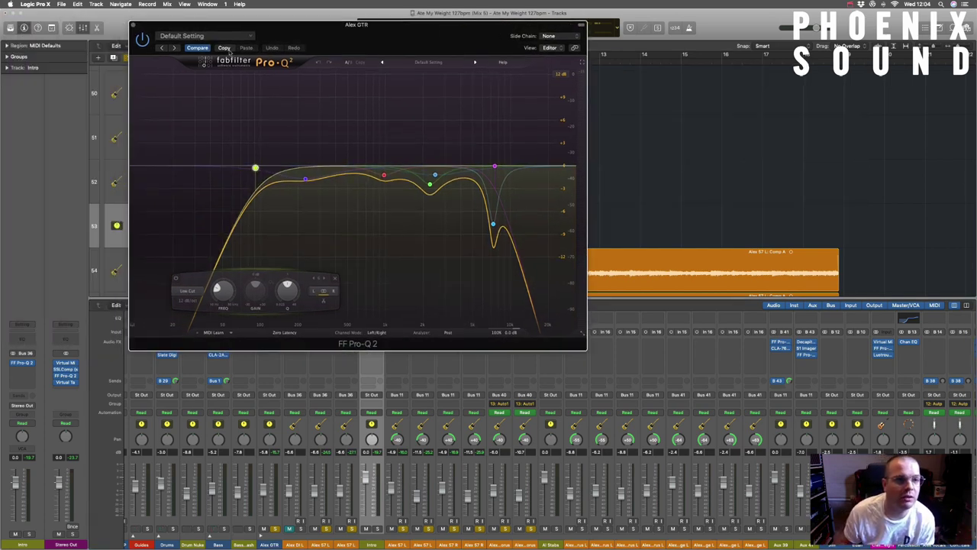
{"action": "left_click", "coordinate": [134, 25]}
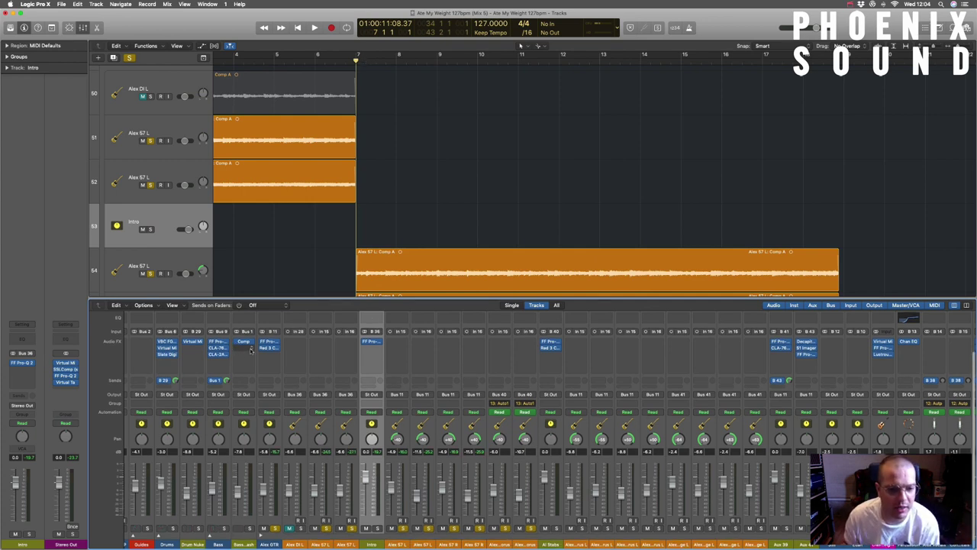
{"action": "key", "text": "space"}
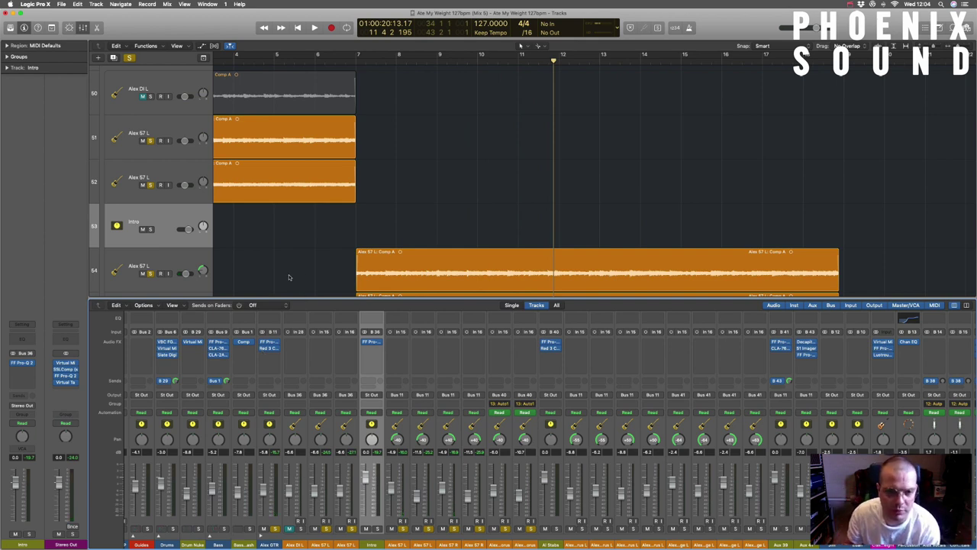
Reopen the guitar stack's FF Pro-Q 2, examine its narrow high-frequency notch and upper-mid cuts, and hide the plug-in window.
{"action": "scroll", "coordinate": [438, 138], "scroll_direction": "left", "scroll_amount": 3}
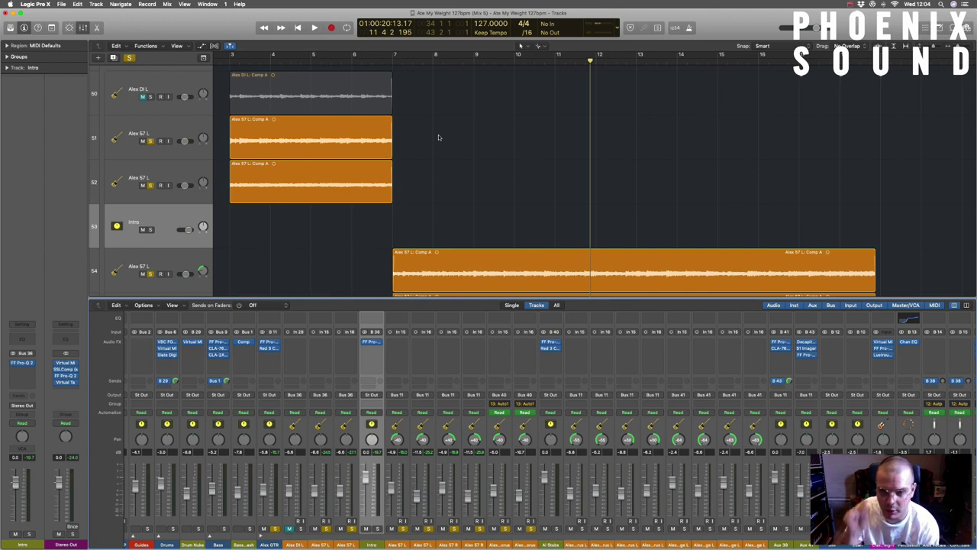
{"action": "scroll", "coordinate": [438, 137], "scroll_direction": "down", "scroll_amount": 2}
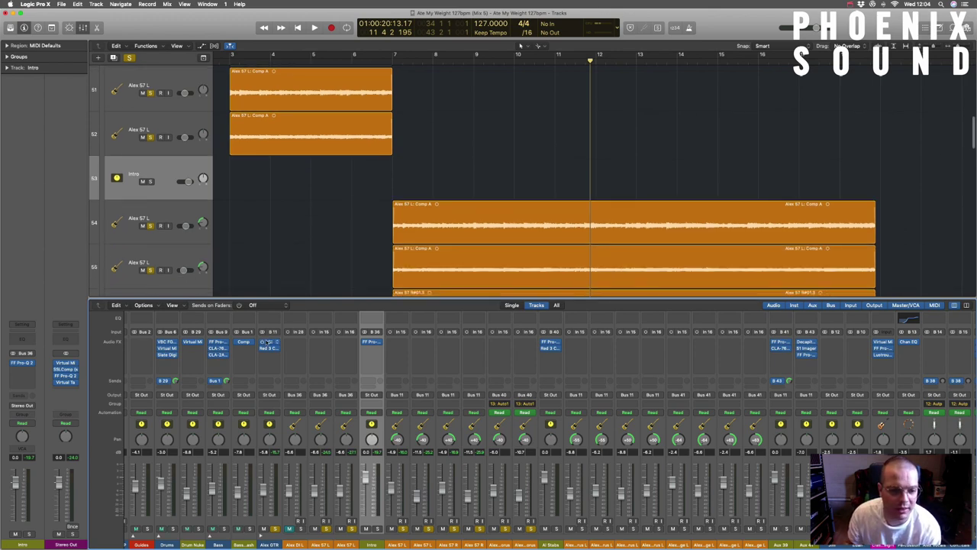
{"action": "left_click", "coordinate": [267, 342]}
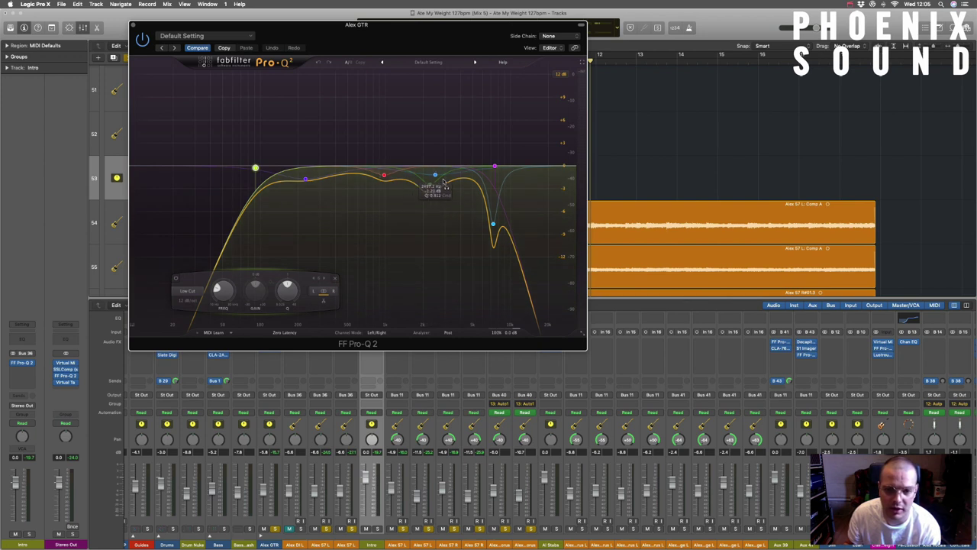
{"action": "left_click", "coordinate": [493, 224]}
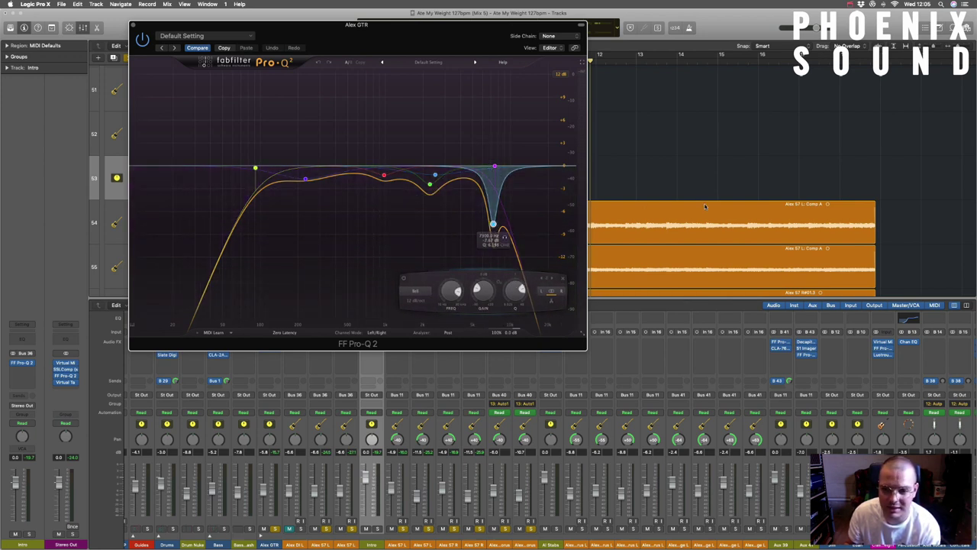
{"action": "scroll", "coordinate": [703, 206], "scroll_direction": "right", "scroll_amount": 5}
{"action": "scroll", "coordinate": [703, 206], "scroll_direction": "down", "scroll_amount": 1}
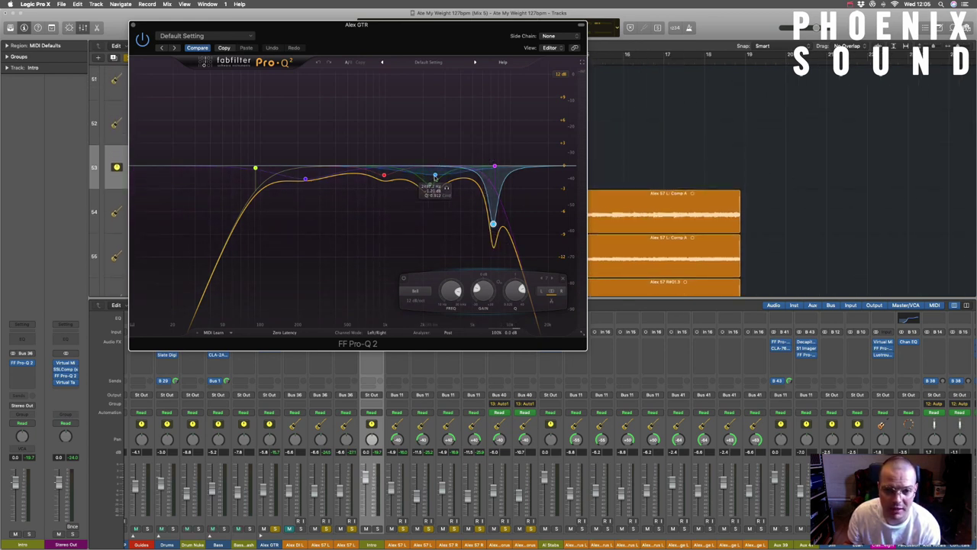
{"action": "left_click_drag", "start_coordinate": [435, 175], "coordinate": [429, 184]}
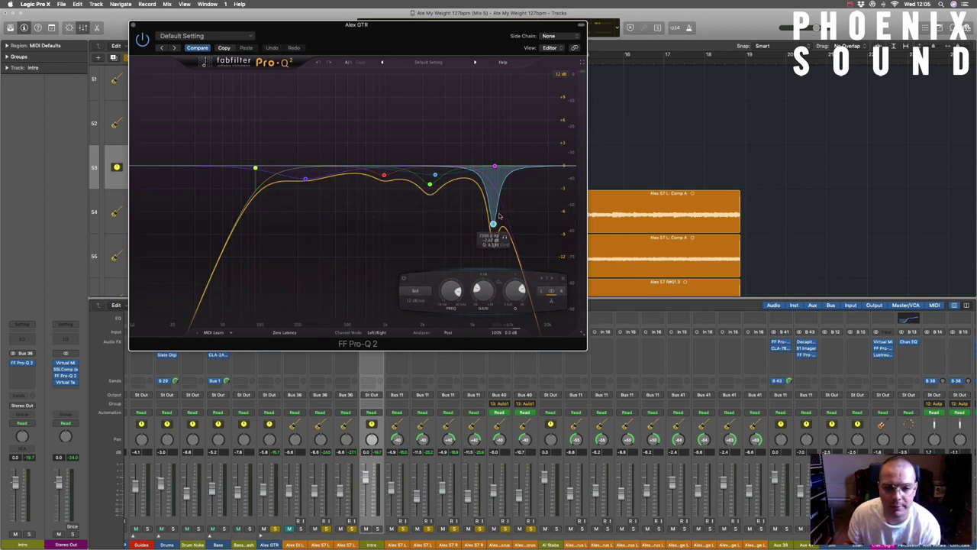
{"action": "key", "text": "v"}
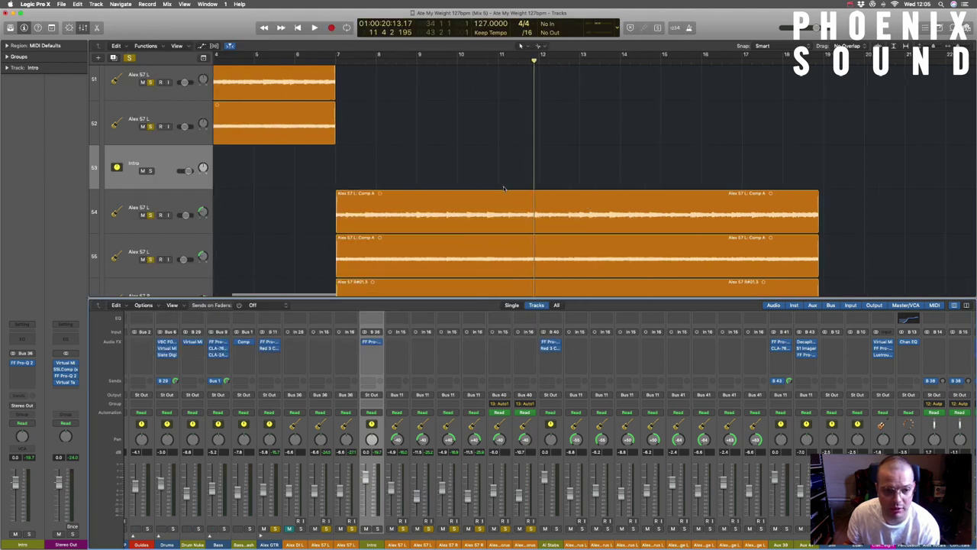
Find the pre-chorus guitar regions in the arrangement and place the playhead at their start at bar 19.
{"action": "key", "text": "Return"}
{"action": "scroll", "coordinate": [379, 121], "scroll_direction": "down", "scroll_amount": 3}
{"action": "scroll", "coordinate": [380, 120], "scroll_direction": "right", "scroll_amount": 4}
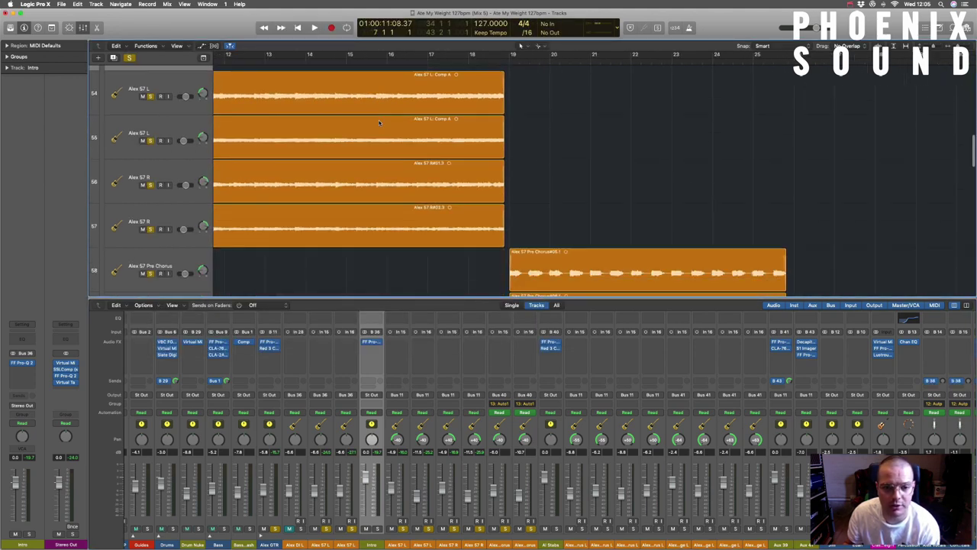
{"action": "scroll", "coordinate": [396, 121], "scroll_direction": "down", "scroll_amount": 3}
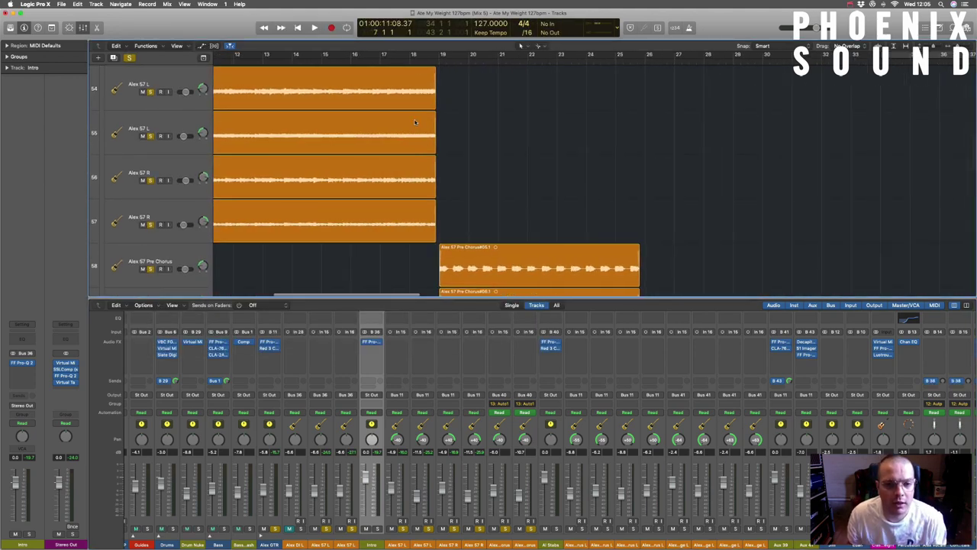
{"action": "scroll", "coordinate": [359, 118], "scroll_direction": "left", "scroll_amount": 4}
{"action": "scroll", "coordinate": [325, 114], "scroll_direction": "down", "scroll_amount": 2}
{"action": "scroll", "coordinate": [325, 115], "scroll_direction": "left", "scroll_amount": 4}
{"action": "scroll", "coordinate": [344, 118], "scroll_direction": "up", "scroll_amount": 3}
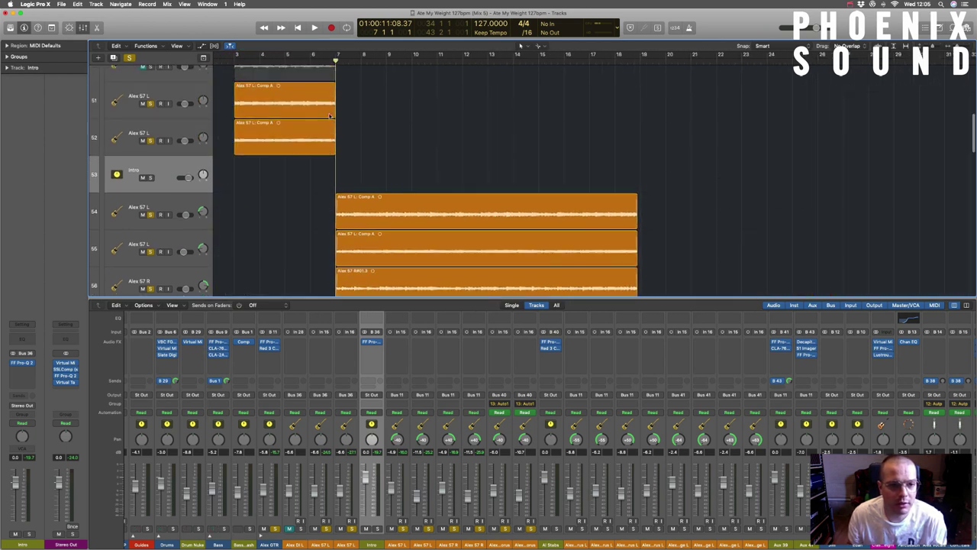
{"action": "scroll", "coordinate": [366, 99], "scroll_direction": "right", "scroll_amount": 5}
{"action": "left_click", "coordinate": [404, 60]}
{"action": "scroll", "coordinate": [344, 122], "scroll_direction": "down", "scroll_amount": 3}
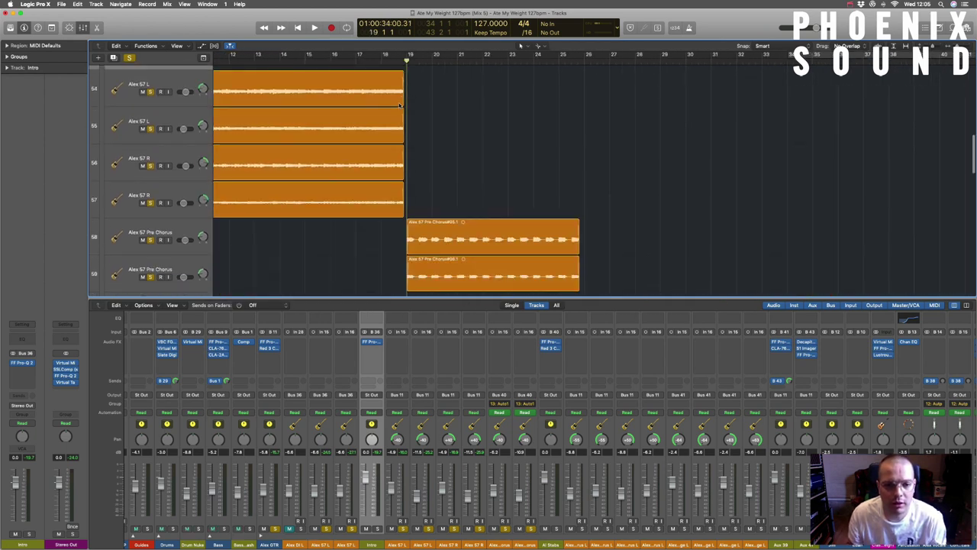
{"action": "scroll", "coordinate": [469, 202], "scroll_direction": "right", "scroll_amount": 3}
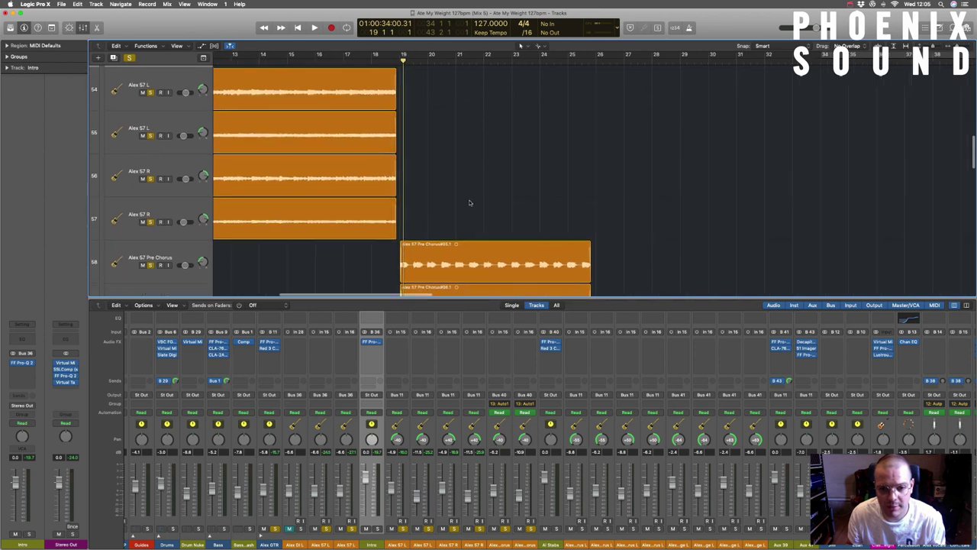
{"action": "scroll", "coordinate": [469, 201], "scroll_direction": "down", "scroll_amount": 2}
Solo the Bass stack along with the guitars and audition the start of the pre-chorus from bar 19.
{"action": "scroll", "coordinate": [340, 209], "scroll_direction": "up", "scroll_amount": 15}
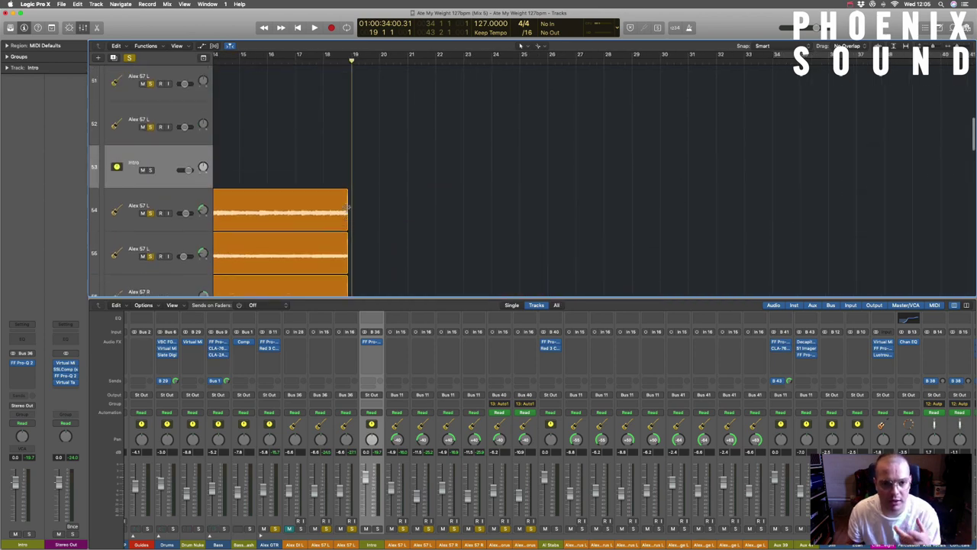
{"action": "left_click", "coordinate": [145, 197]}
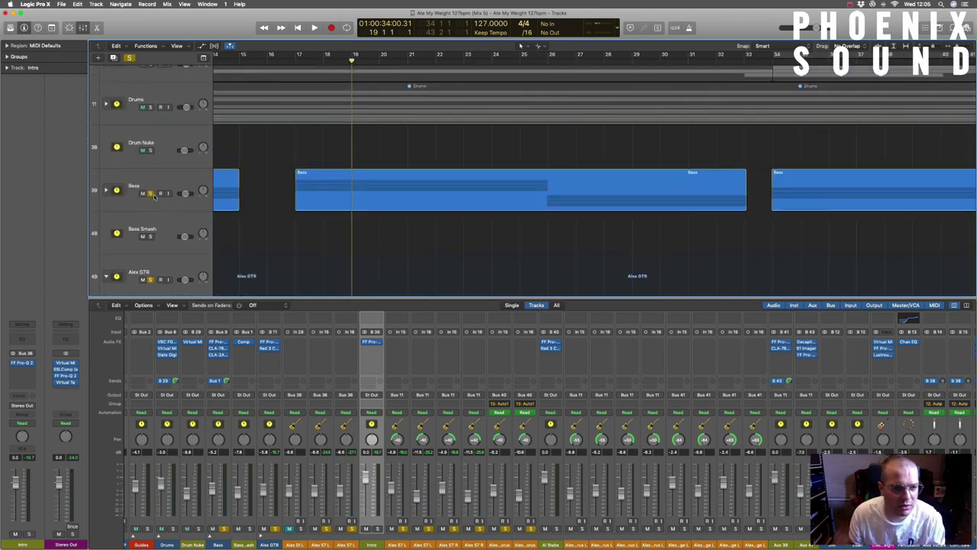
{"action": "scroll", "coordinate": [345, 209], "scroll_direction": "down", "scroll_amount": 10}
{"action": "key", "text": "space"}
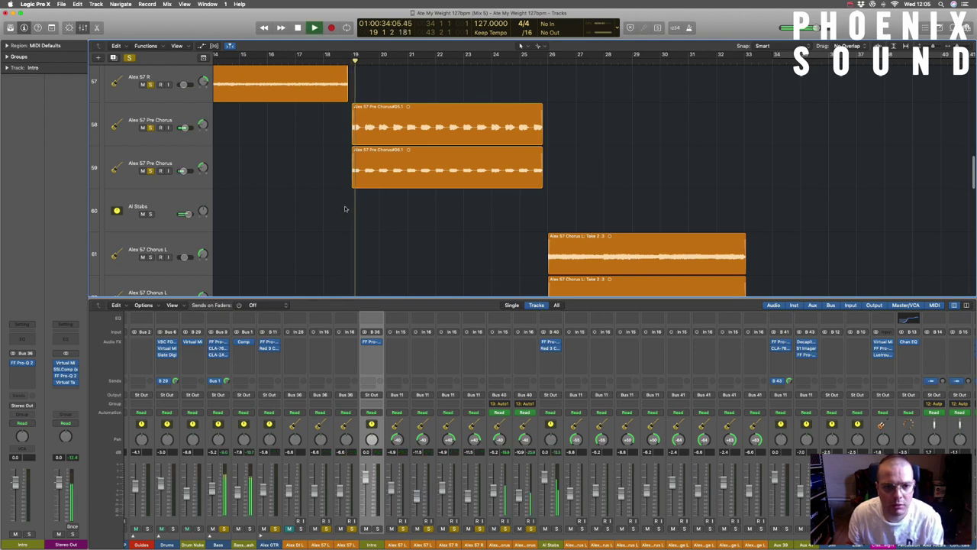
{"action": "key", "text": "space"}
Solo the yellow track stack 93 as well, and replay the pre-chorus from bar 19 with guitars and bass.
{"action": "scroll", "coordinate": [344, 209], "scroll_direction": "down", "scroll_amount": 10}
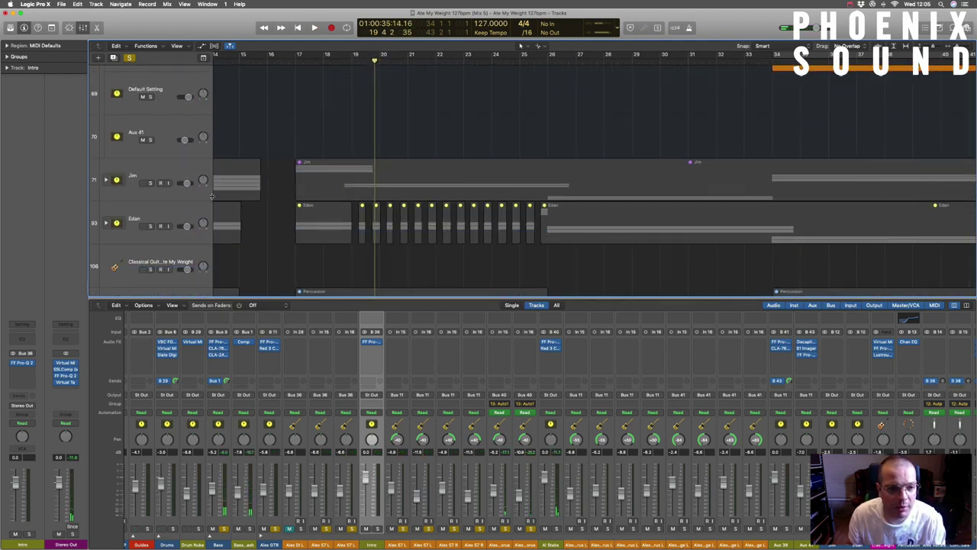
{"action": "left_click", "coordinate": [151, 226]}
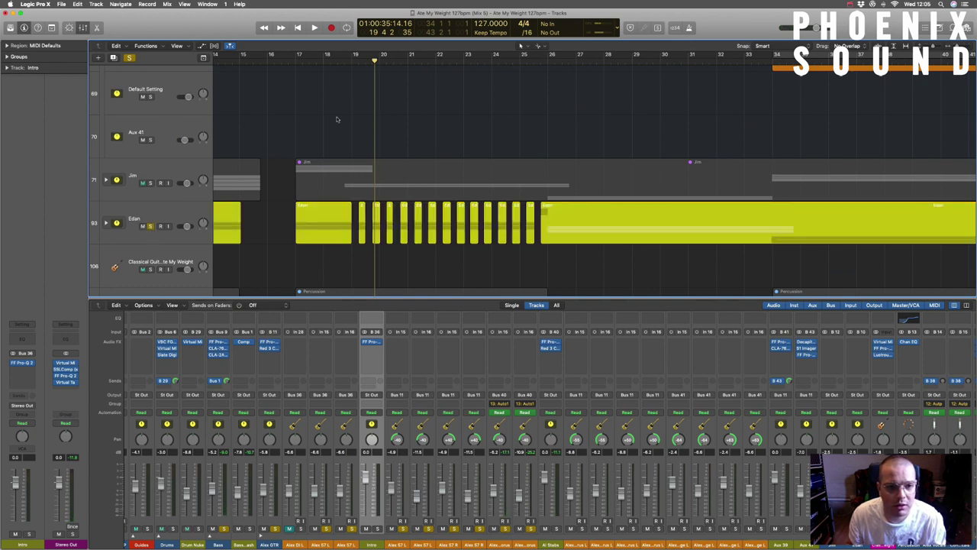
{"action": "left_click", "coordinate": [351, 59]}
{"action": "key", "text": "space"}
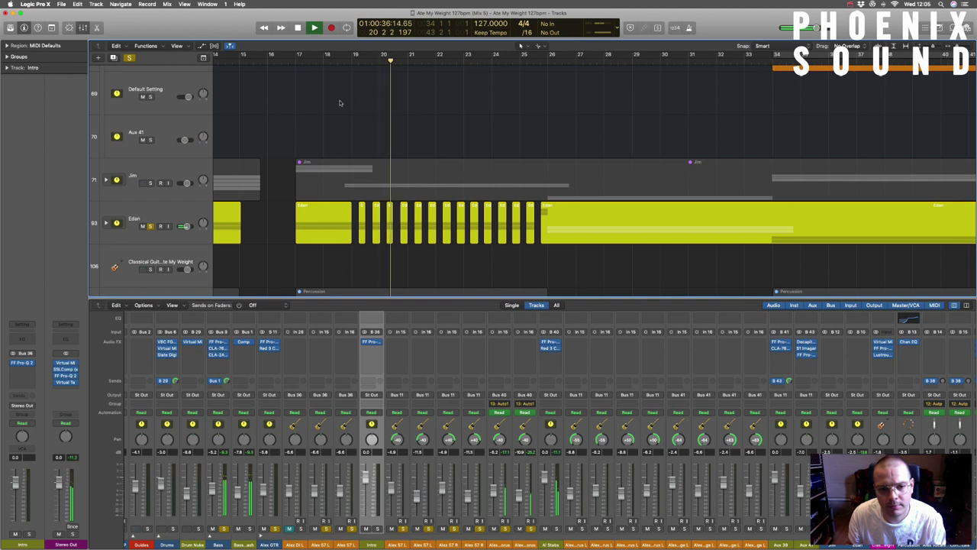
{"action": "key", "text": "space"}
{"action": "scroll", "coordinate": [342, 120], "scroll_direction": "up", "scroll_amount": 2}
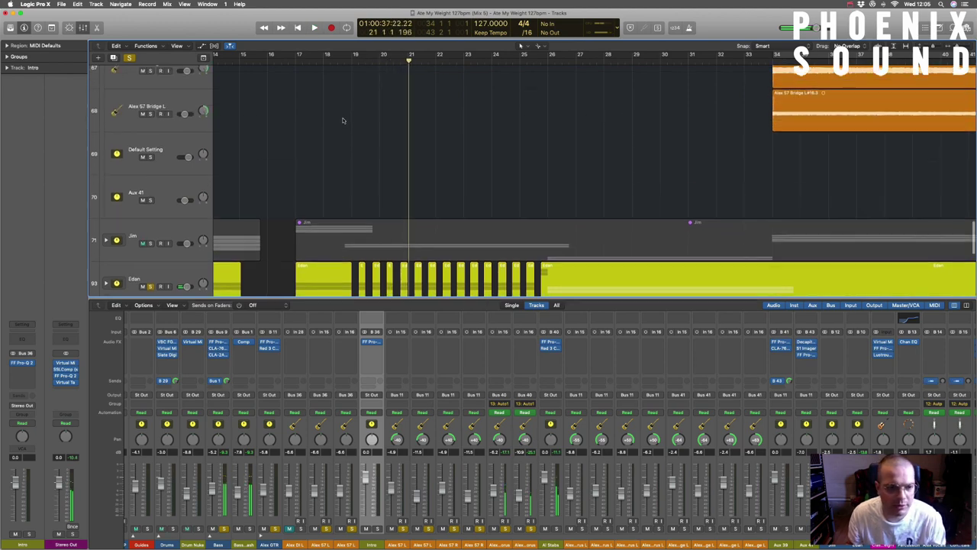
{"action": "scroll", "coordinate": [341, 120], "scroll_direction": "up", "scroll_amount": 1}
{"action": "scroll", "coordinate": [339, 123], "scroll_direction": "up", "scroll_amount": 10}
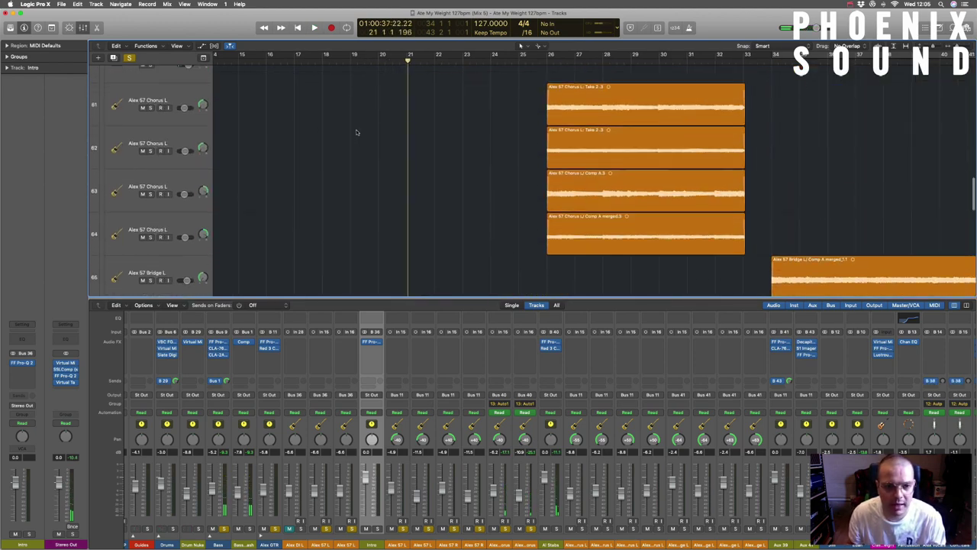
{"action": "scroll", "coordinate": [355, 133], "scroll_direction": "up", "scroll_amount": 2}
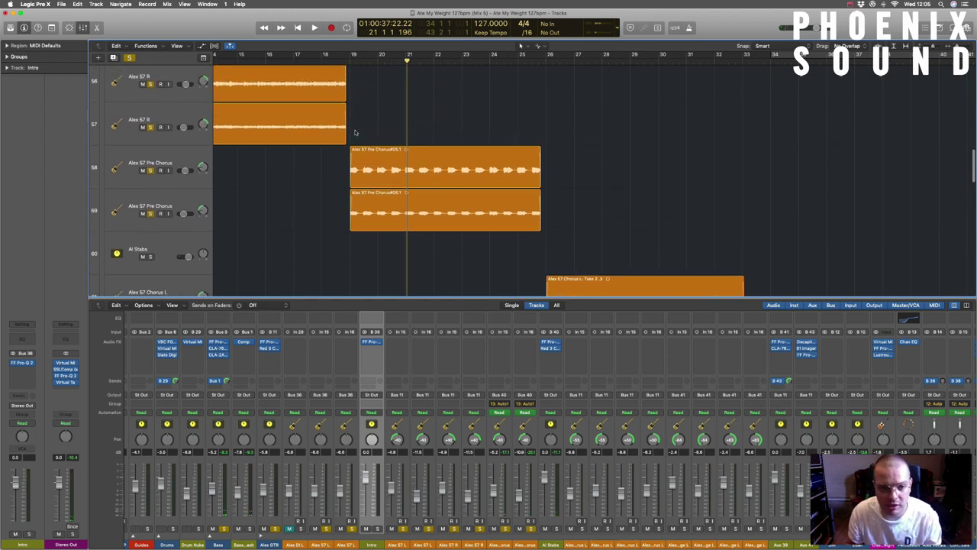
Clear all the track solos, and open the FF Pro-Q 2 on the Al Stabs bus.
{"action": "left_click", "coordinate": [151, 170]}
{"action": "left_click", "coordinate": [168, 260]}
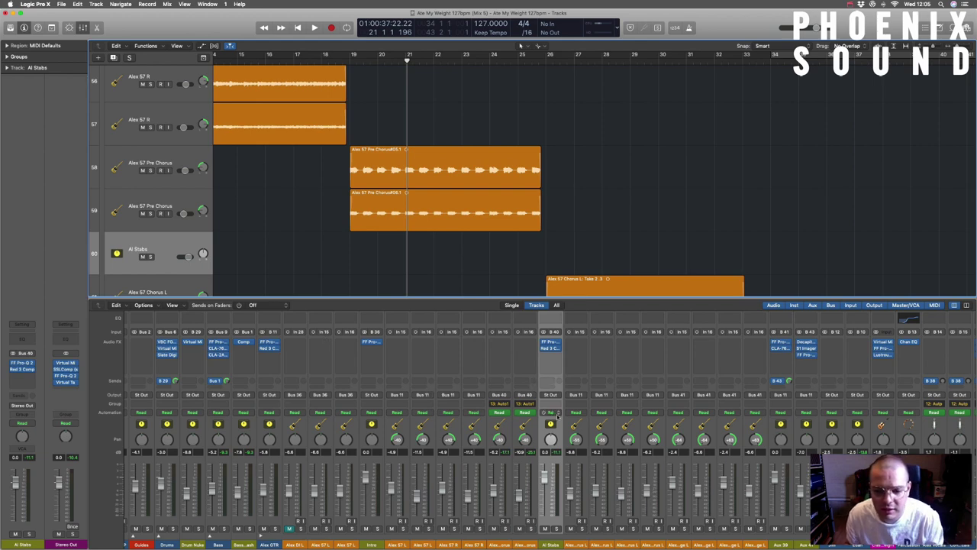
{"action": "left_click", "coordinate": [553, 348]}
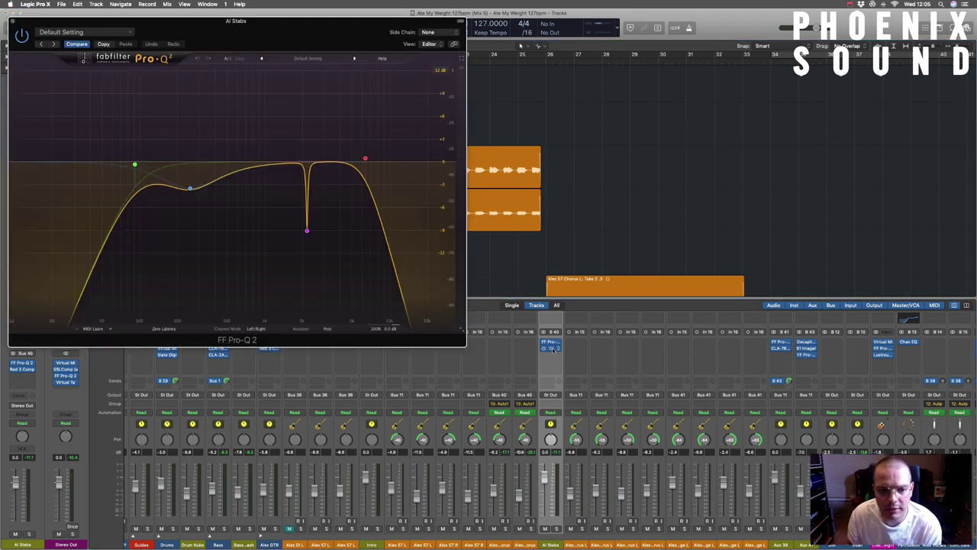
Set the cycle range over the pre-chorus from bar 19 to 26, and audition the Al Stabs bus in solo.
{"action": "scroll", "coordinate": [586, 137], "scroll_direction": "left", "scroll_amount": 10}
{"action": "scroll", "coordinate": [586, 137], "scroll_direction": "up", "scroll_amount": 3}
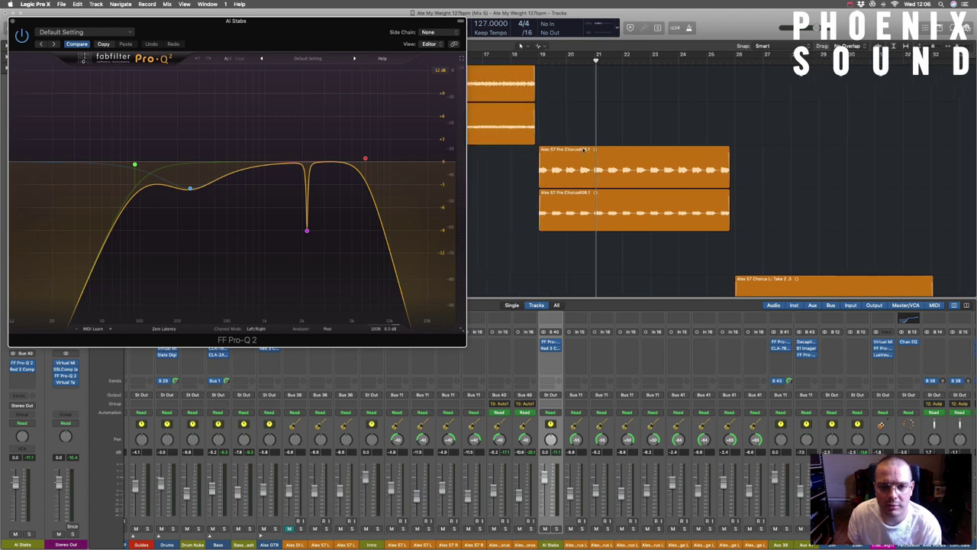
{"action": "left_click_drag", "start_coordinate": [547, 63], "coordinate": [743, 55]}
{"action": "left_click_drag", "start_coordinate": [339, 20], "coordinate": [458, 116]}
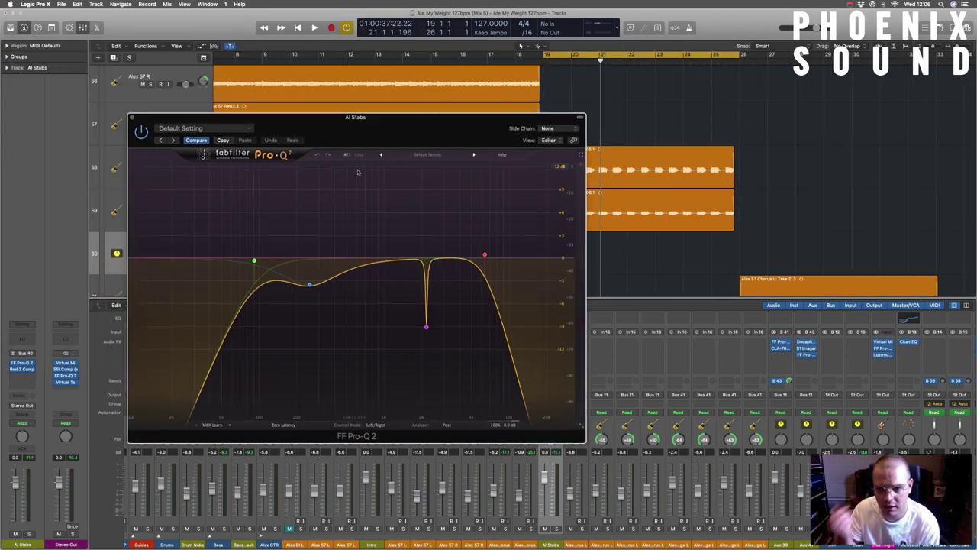
{"action": "left_click", "coordinate": [556, 528]}
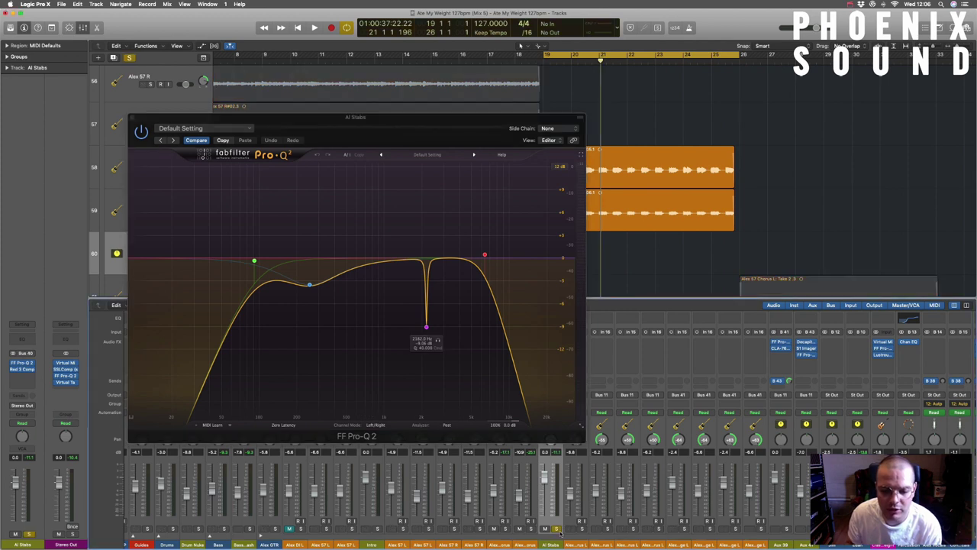
{"action": "key", "text": "space"}
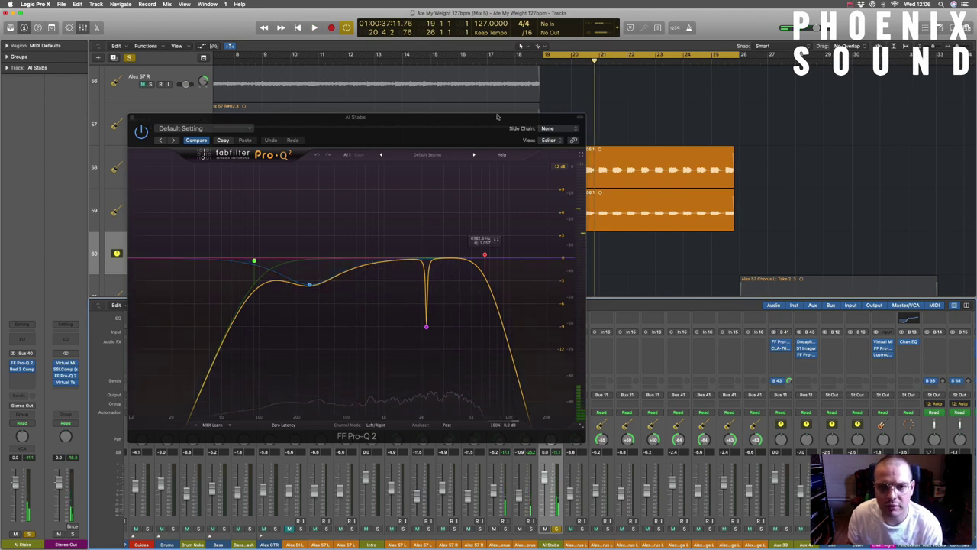
Open the Al Stabs bus's Red 3 Compressor and arrange it beside the FF Pro-Q 2 to examine its settings.
{"action": "left_click_drag", "start_coordinate": [497, 120], "coordinate": [435, 52]}
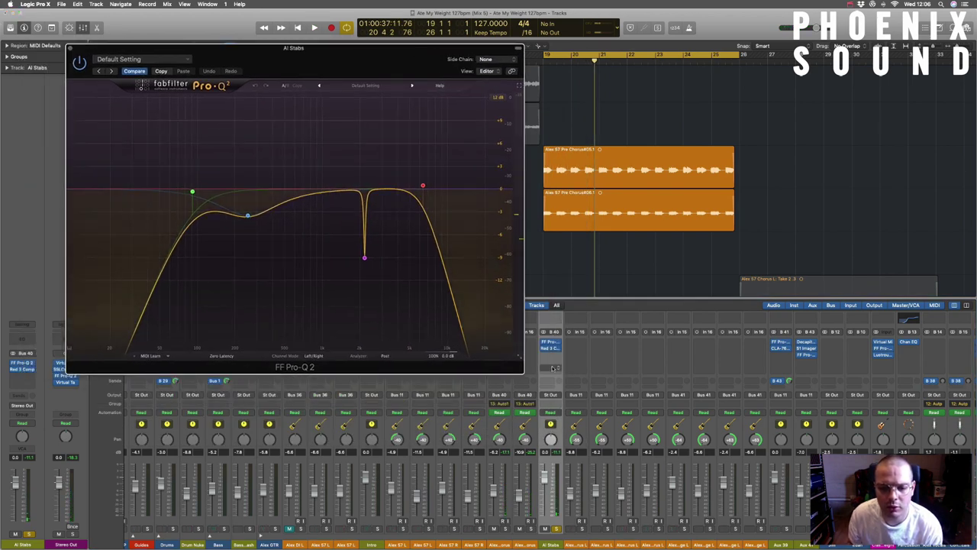
{"action": "left_click", "coordinate": [551, 348]}
{"action": "left_click_drag", "start_coordinate": [183, 20], "coordinate": [707, 87]}
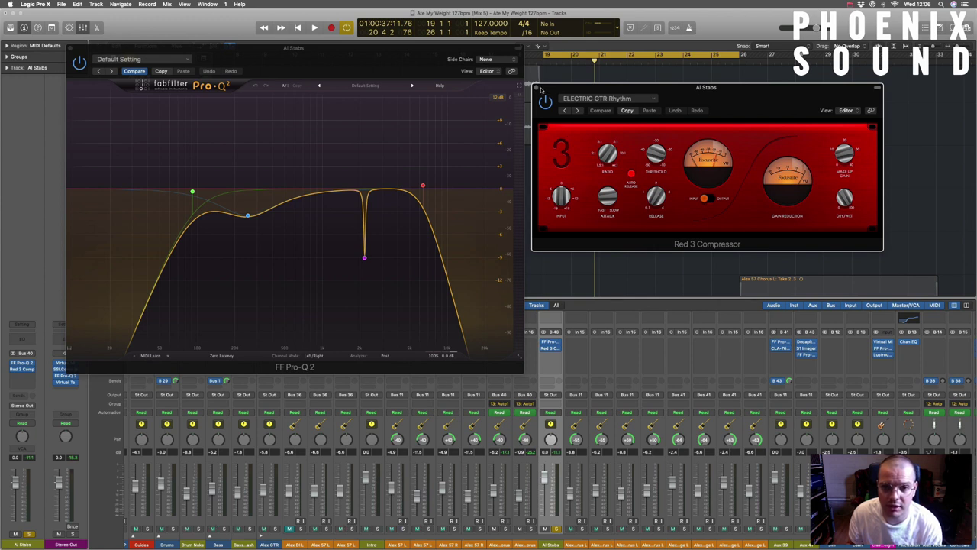
{"action": "left_click_drag", "start_coordinate": [541, 90], "coordinate": [567, 87]}
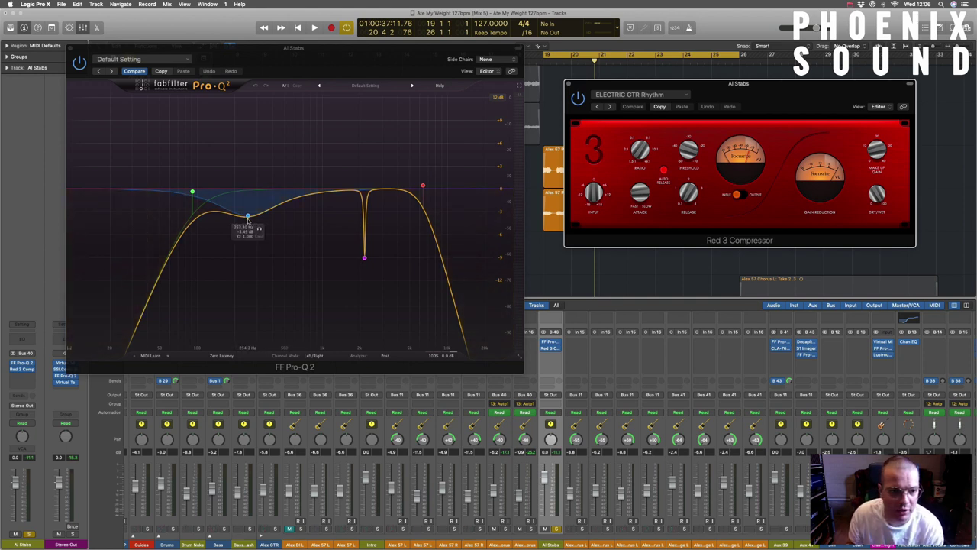
Select the low-mid cut in the Al Stabs FF Pro-Q 2 and play the pre-chorus loop to hear the band.
{"action": "left_click", "coordinate": [248, 217]}
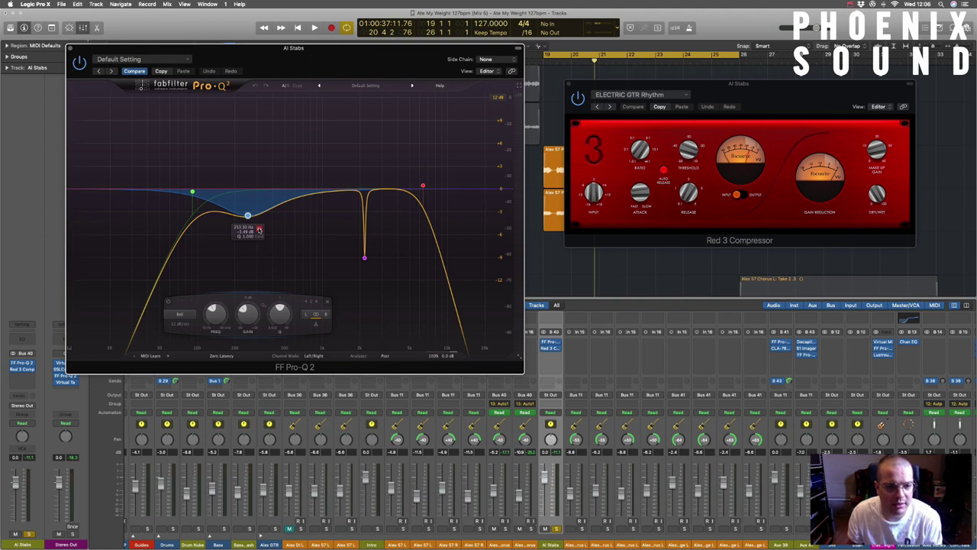
{"action": "key", "text": "space"}
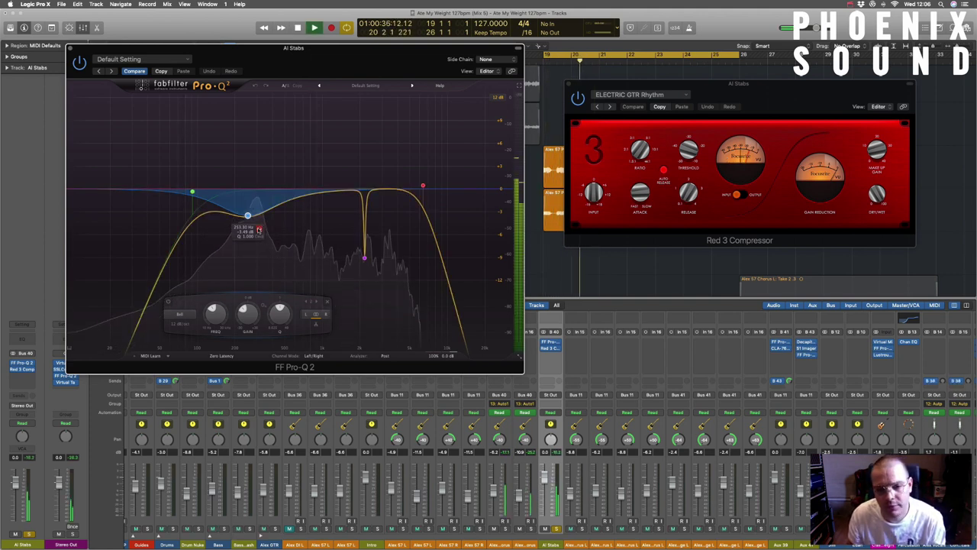
{"action": "key", "text": "space"}
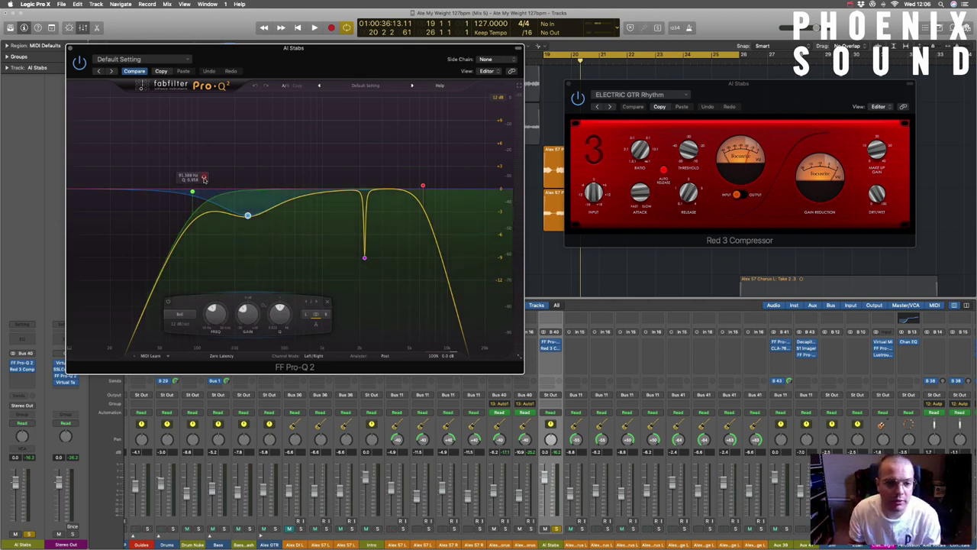
Boost the 2182 Hz notch during playback, set its gain back to about -6 dB, and close both Al Stabs plug-in windows.
{"action": "left_click", "coordinate": [364, 259]}
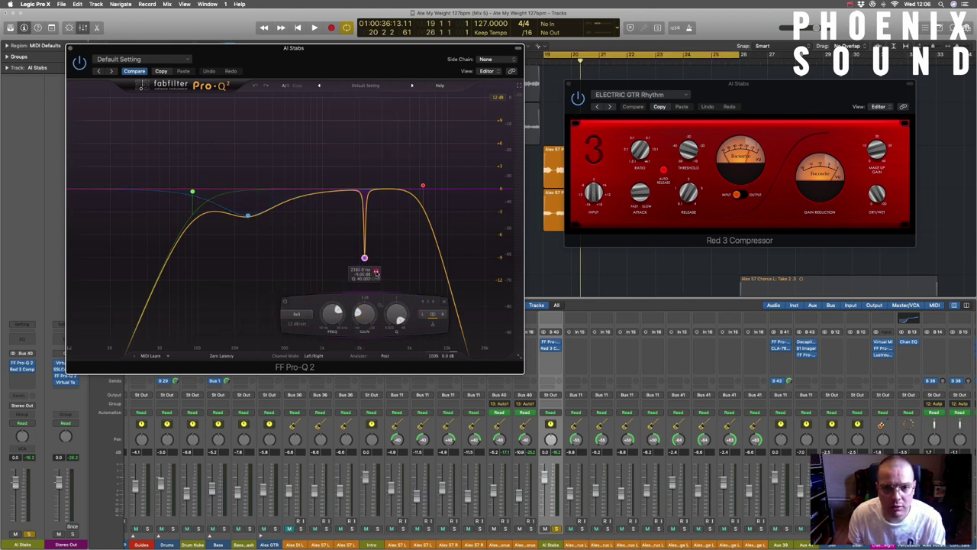
{"action": "key", "text": "space"}
{"action": "left_click", "coordinate": [375, 272], "text": "alt"}
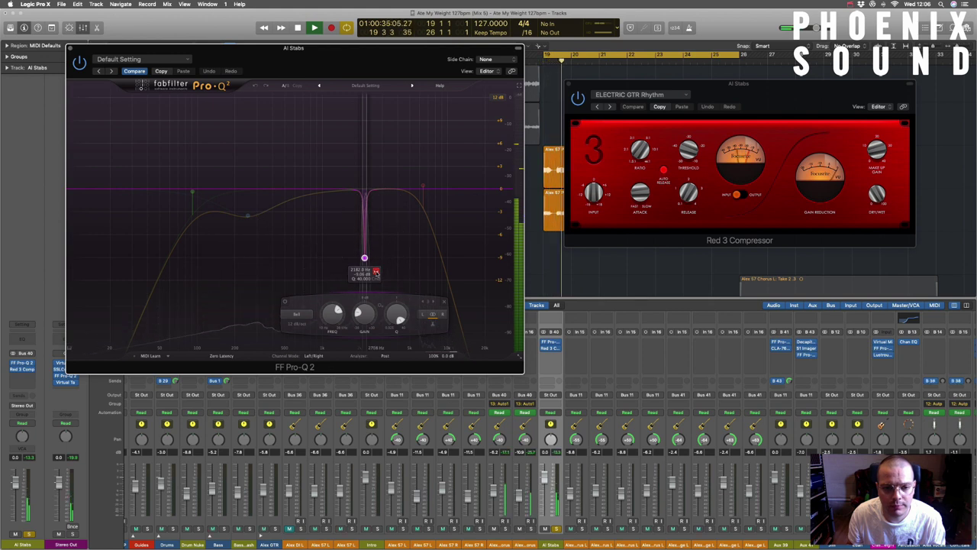
{"action": "scroll", "coordinate": [374, 273], "scroll_direction": "up", "scroll_amount": 15}
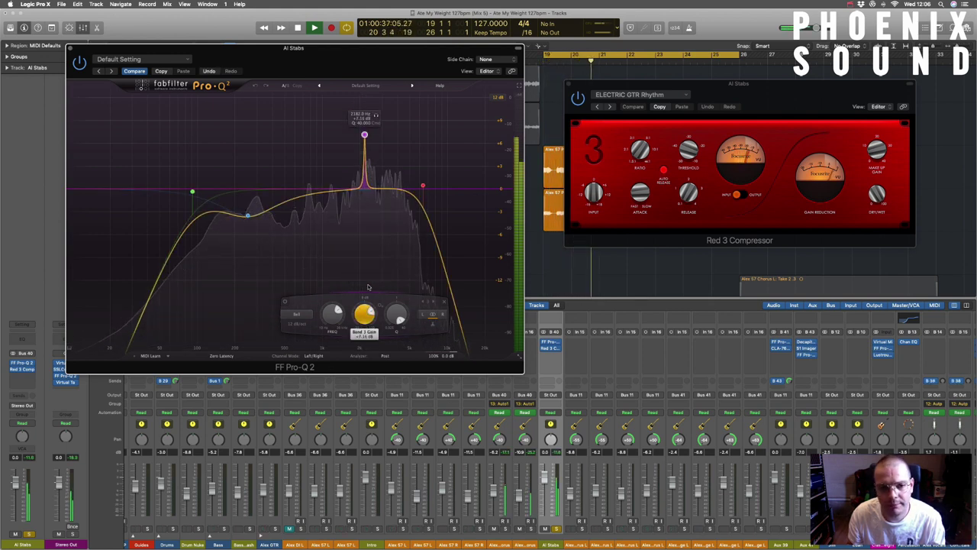
{"action": "scroll", "coordinate": [369, 276], "scroll_direction": "down", "scroll_amount": 13}
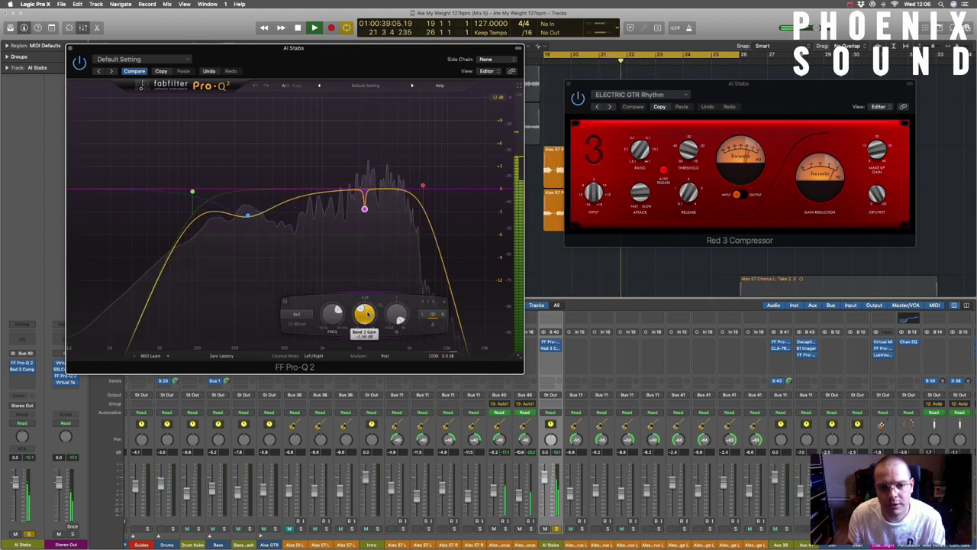
{"action": "scroll", "coordinate": [368, 322], "scroll_direction": "down", "scroll_amount": 1}
{"action": "key", "text": "space"}
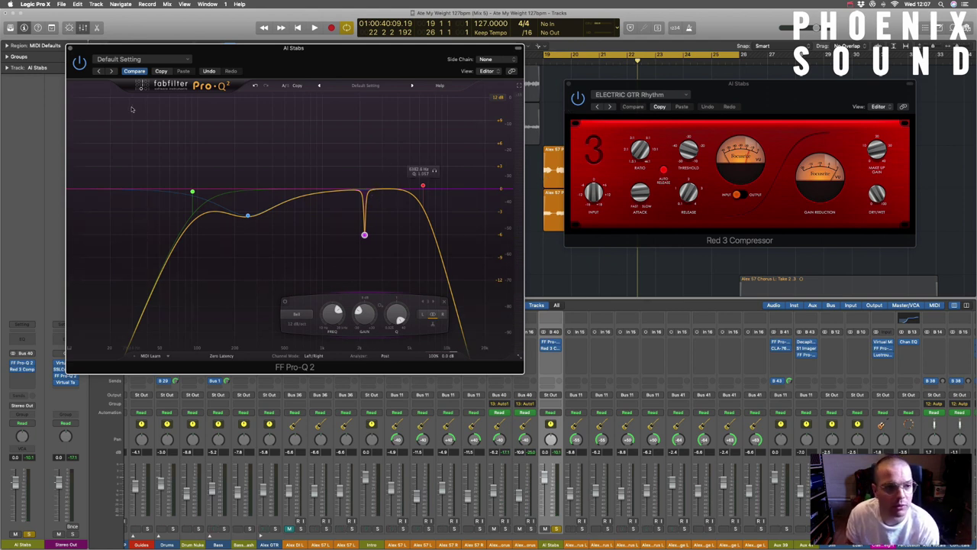
{"action": "left_click", "coordinate": [72, 49]}
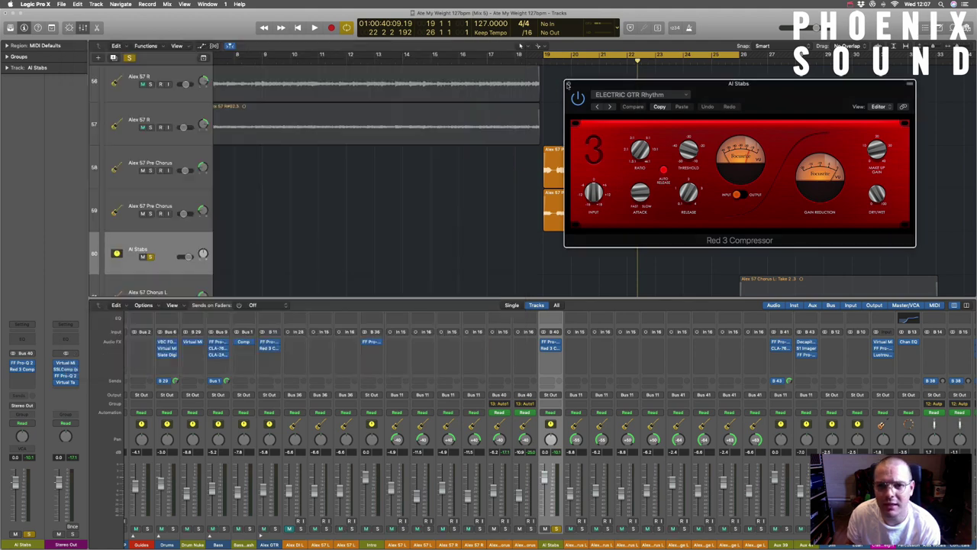
{"action": "left_click", "coordinate": [567, 84]}
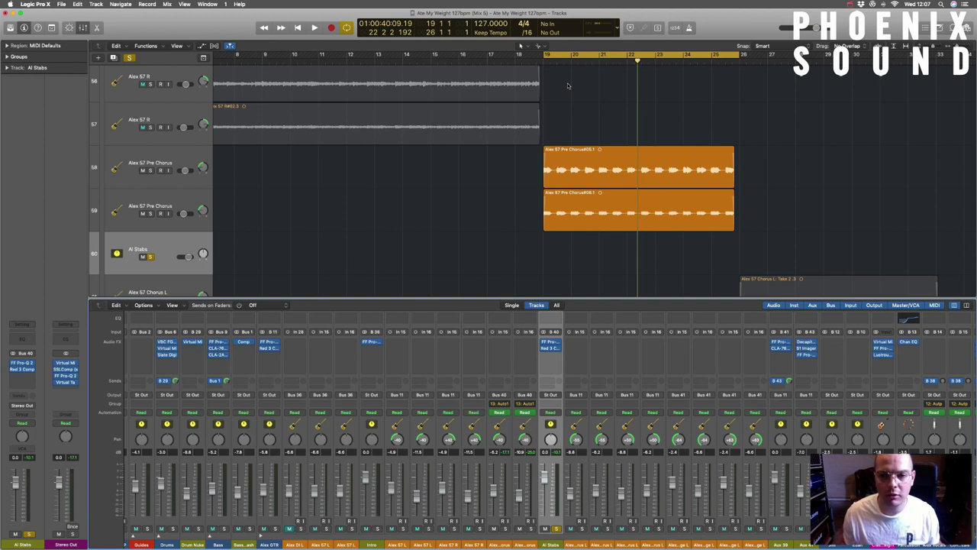
Replay the pre-chorus loop with the Al Stabs bus soloed, and release its solo after stopping.
{"action": "key", "text": "space"}
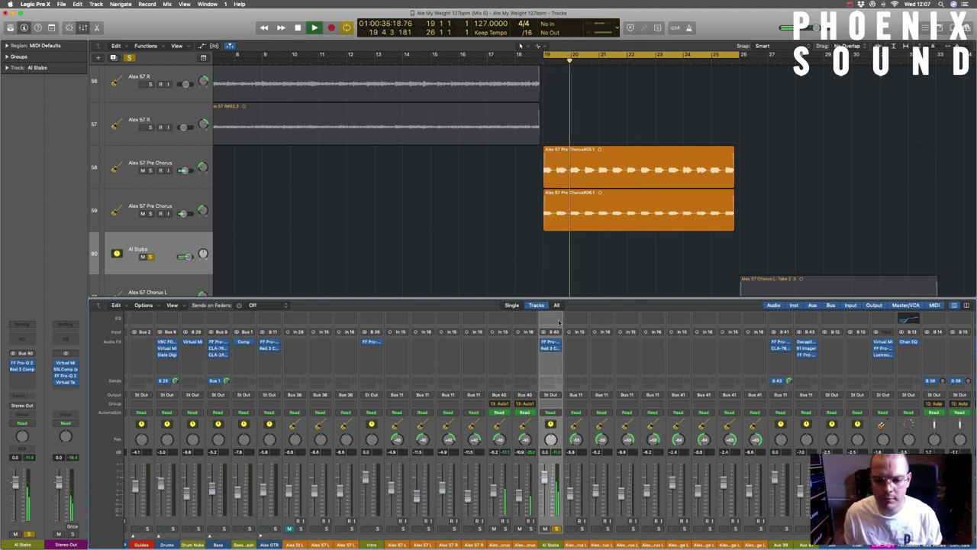
{"action": "left_click", "coordinate": [556, 529]}
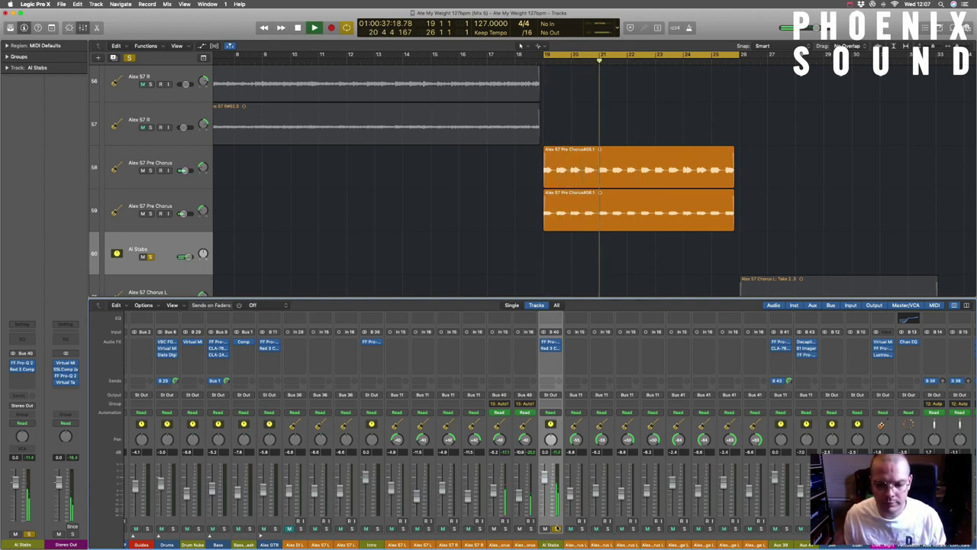
{"action": "key", "text": "space"}
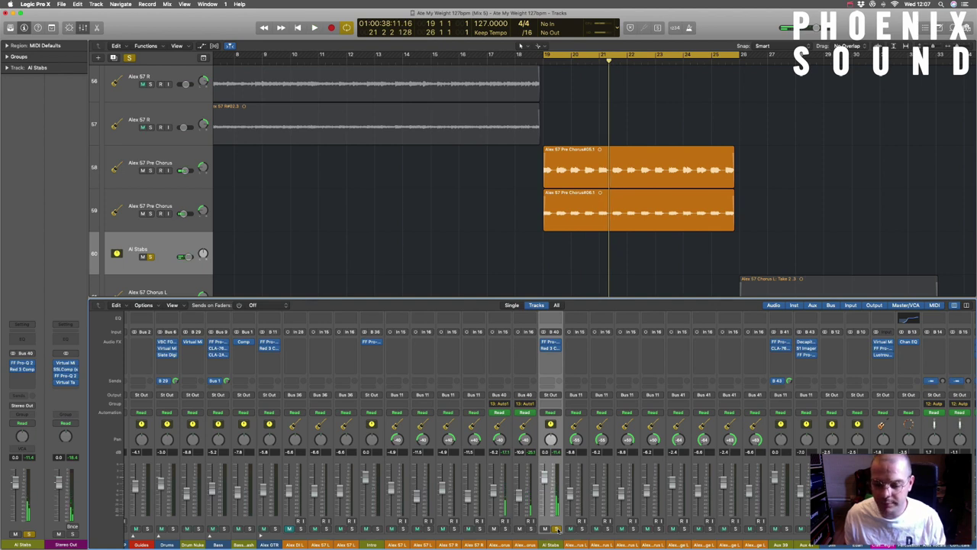
{"action": "left_click", "coordinate": [557, 528]}
Set the cycle range over the chorus guitar regions from bar 26 to 33 and start playback.
{"action": "scroll", "coordinate": [564, 157], "scroll_direction": "down", "scroll_amount": 3}
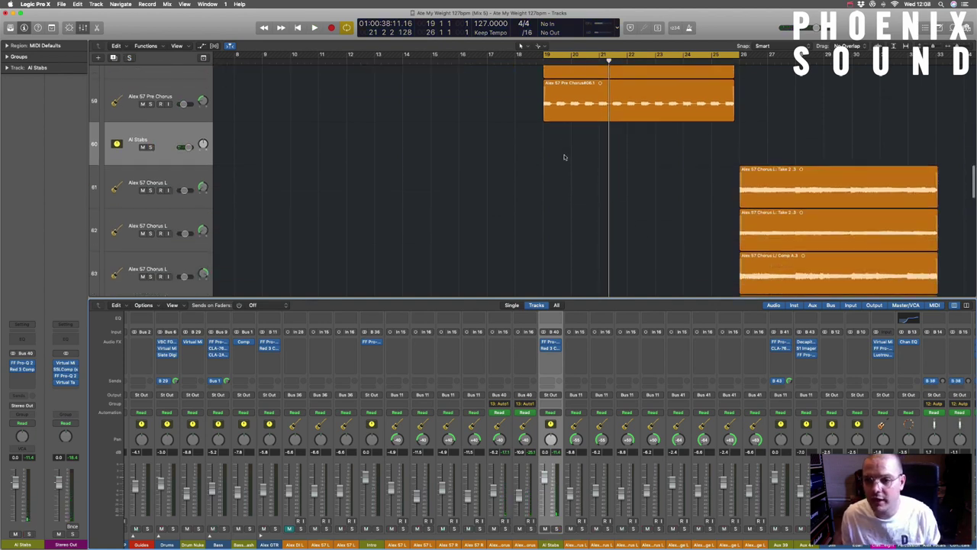
{"action": "scroll", "coordinate": [565, 157], "scroll_direction": "right", "scroll_amount": 5}
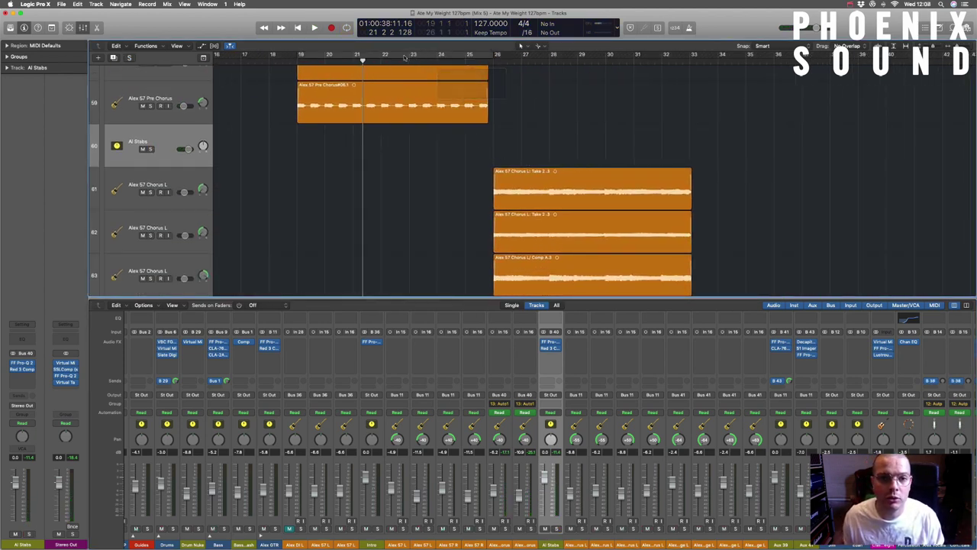
{"action": "left_click_drag", "start_coordinate": [495, 55], "coordinate": [691, 55]}
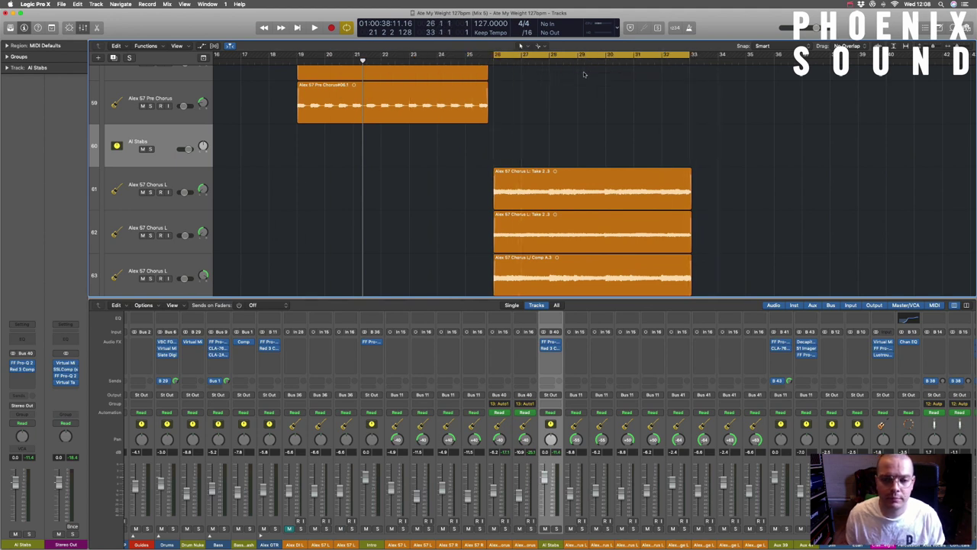
{"action": "key", "text": "space"}
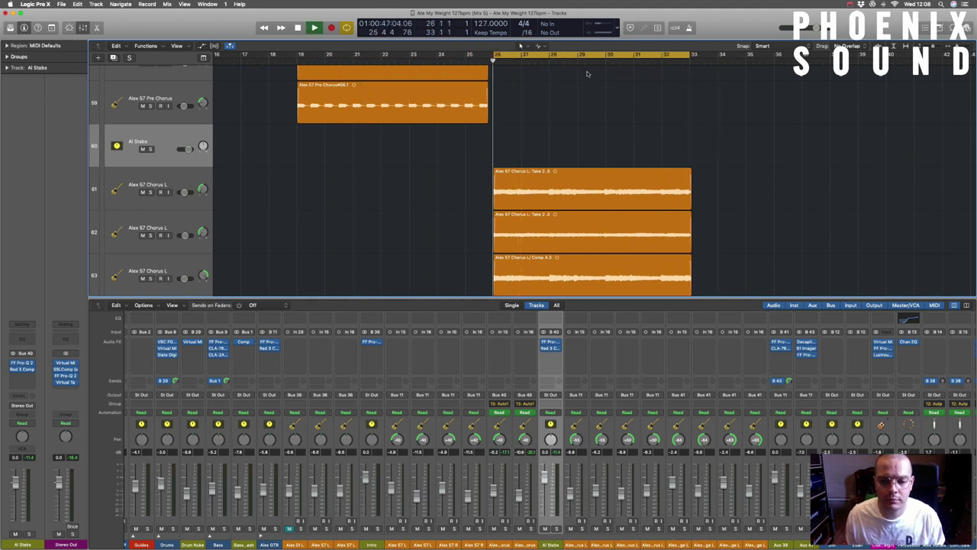
Solo and select the four Alex 57 Chorus L tracks, and examine their stacked regions in the arrangement.
{"action": "left_click", "coordinate": [632, 527]}
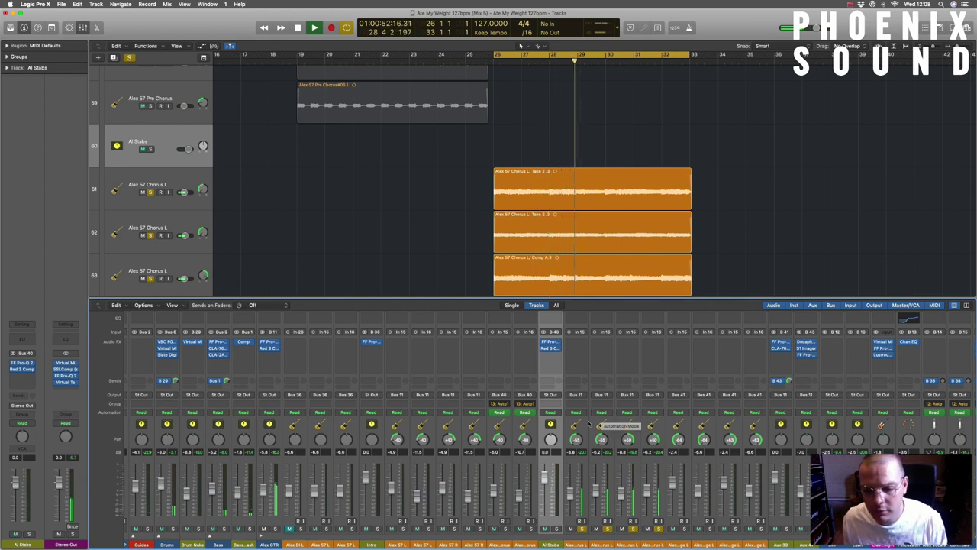
{"action": "left_click_drag", "start_coordinate": [588, 423], "coordinate": [652, 425]}
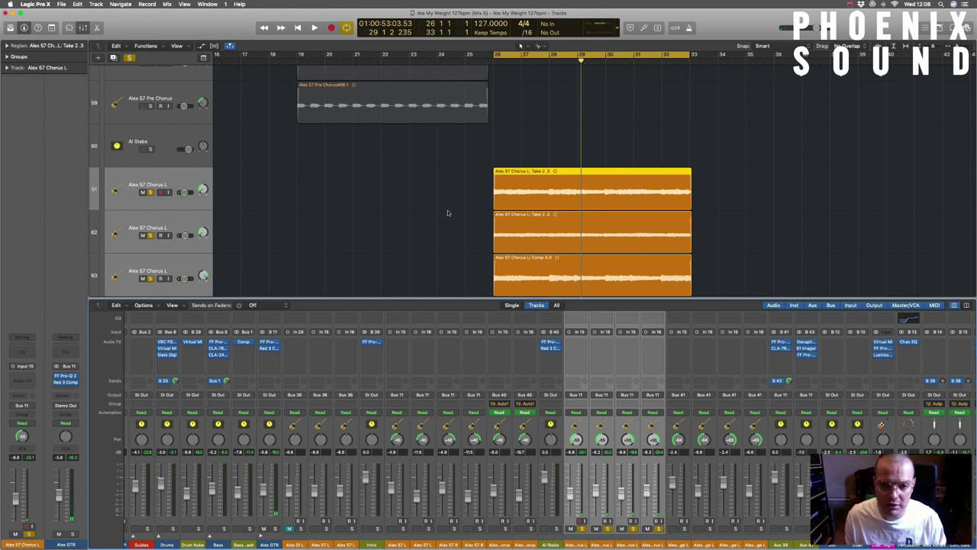
{"action": "scroll", "coordinate": [448, 213], "scroll_direction": "down", "scroll_amount": 5}
{"action": "scroll", "coordinate": [450, 212], "scroll_direction": "right", "scroll_amount": 4}
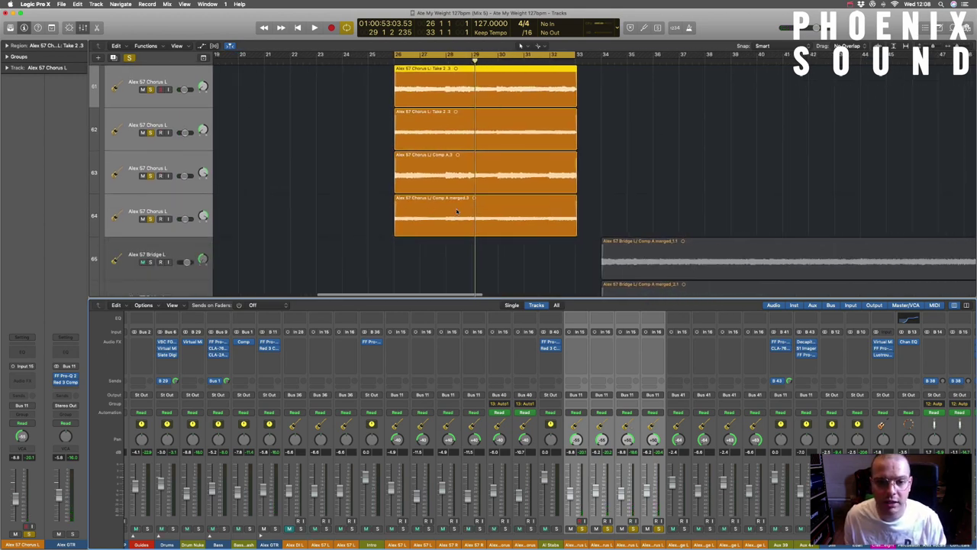
{"action": "scroll", "coordinate": [457, 211], "scroll_direction": "up", "scroll_amount": 1}
{"action": "scroll", "coordinate": [450, 210], "scroll_direction": "down", "scroll_amount": 2}
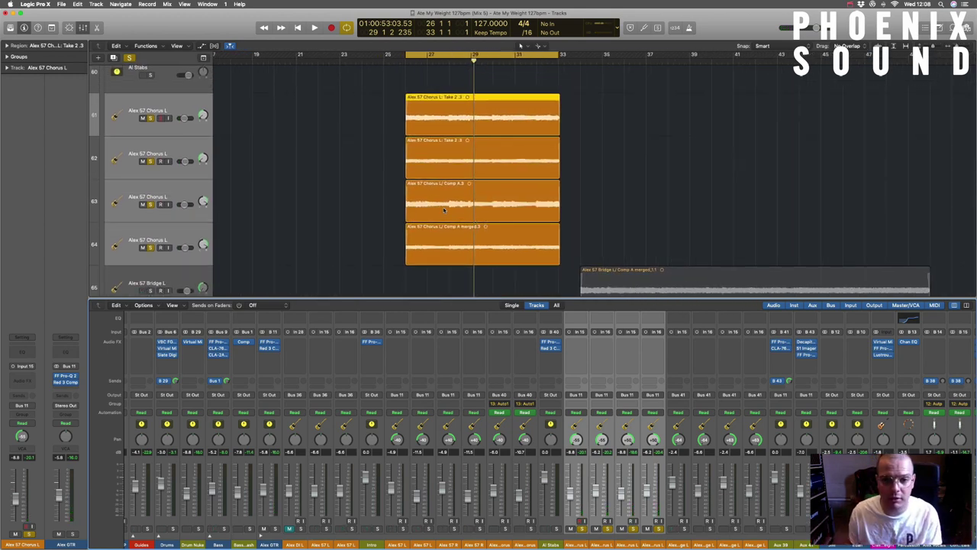
{"action": "scroll", "coordinate": [450, 211], "scroll_direction": "up", "scroll_amount": 1}
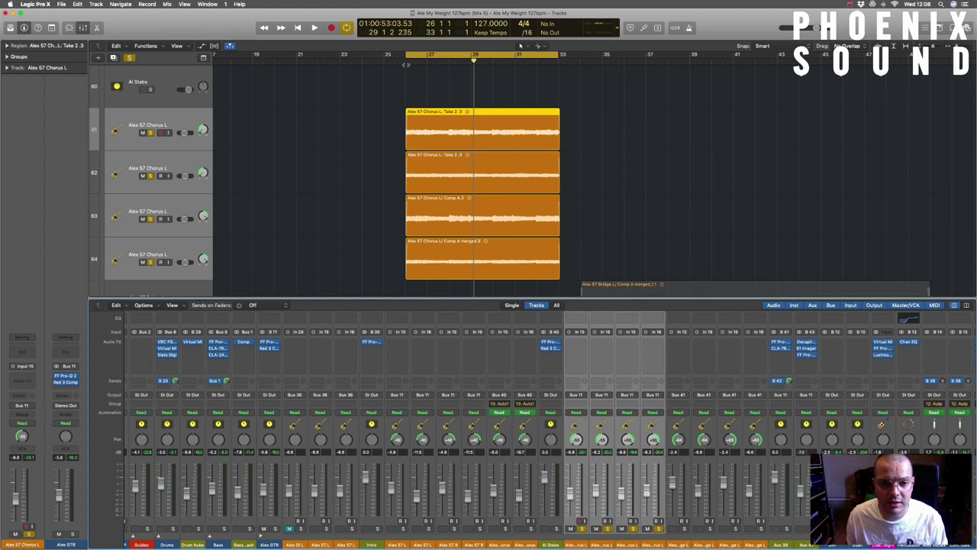
{"action": "scroll", "coordinate": [405, 67], "scroll_direction": "right", "scroll_amount": 1}
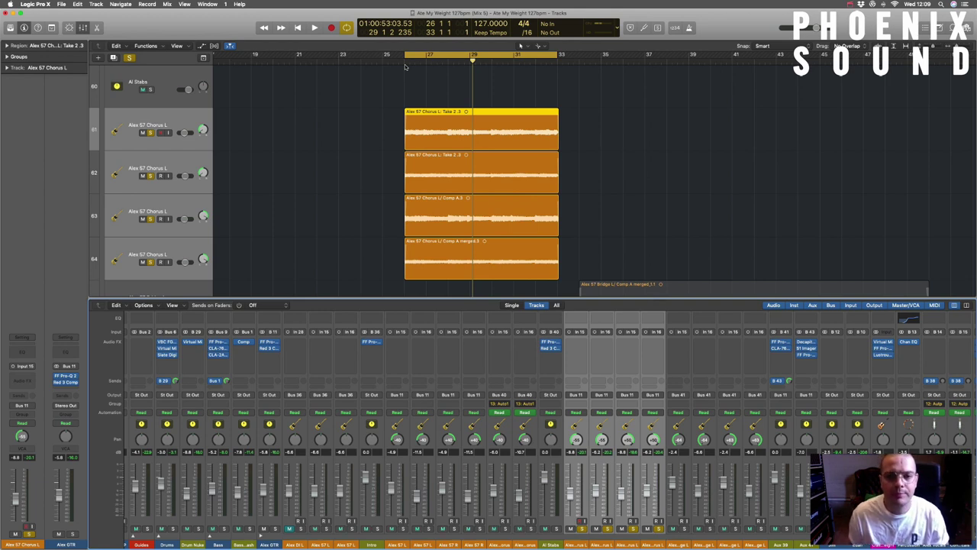
Replay the four soloed chorus guitar tracks from bar 26, and stop playback to look at the bridge guitar regions.
{"action": "left_click", "coordinate": [405, 66]}
{"action": "key", "text": "space"}
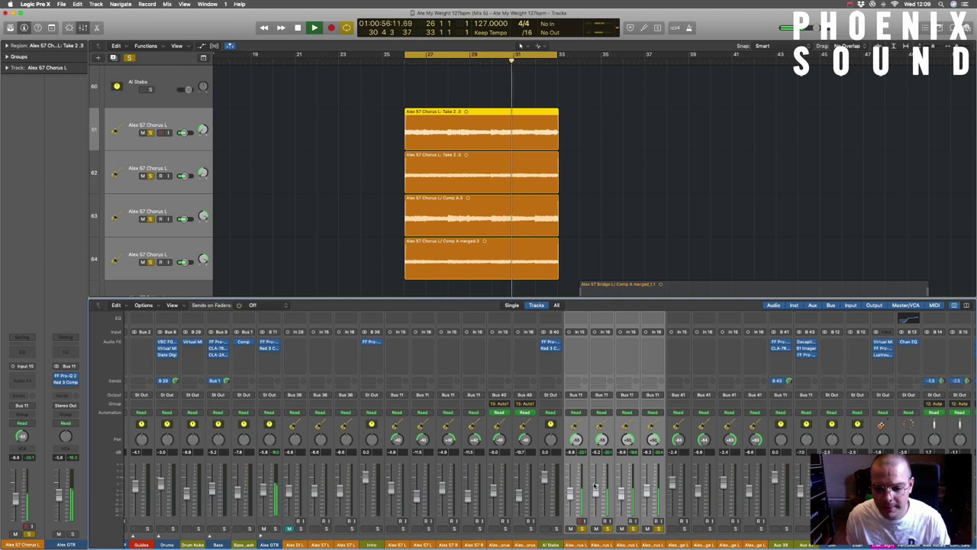
{"action": "key", "text": "space"}
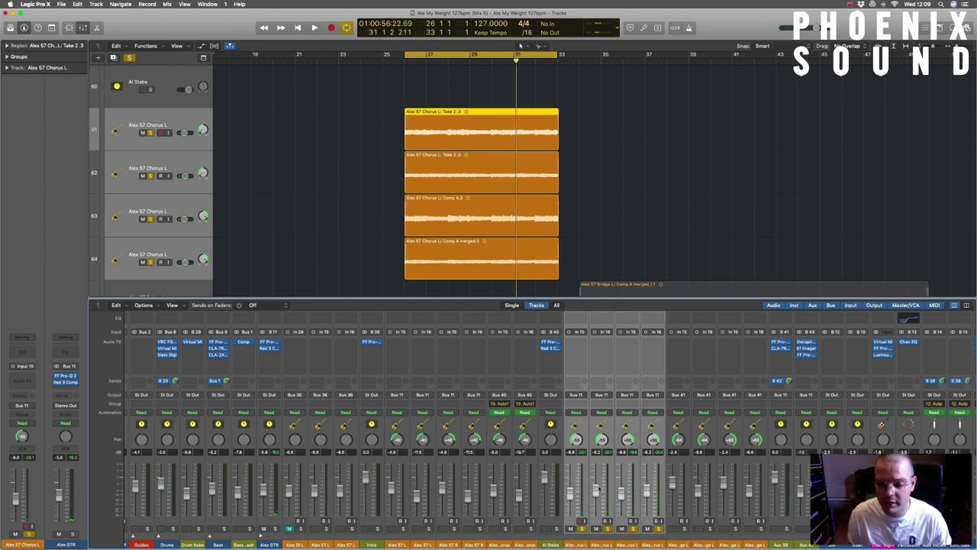
{"action": "scroll", "coordinate": [516, 153], "scroll_direction": "down", "scroll_amount": 3}
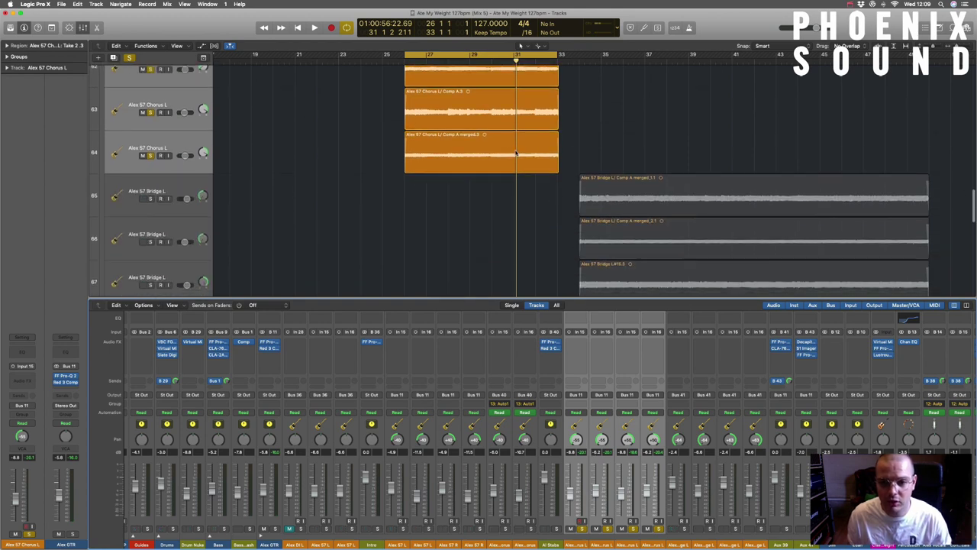
Set the cycle range over the bridge guitar regions from bar 34 to 50, and solo the four bridge guitar tracks instead of the chorus ones.
{"action": "key", "text": "super+Left"}
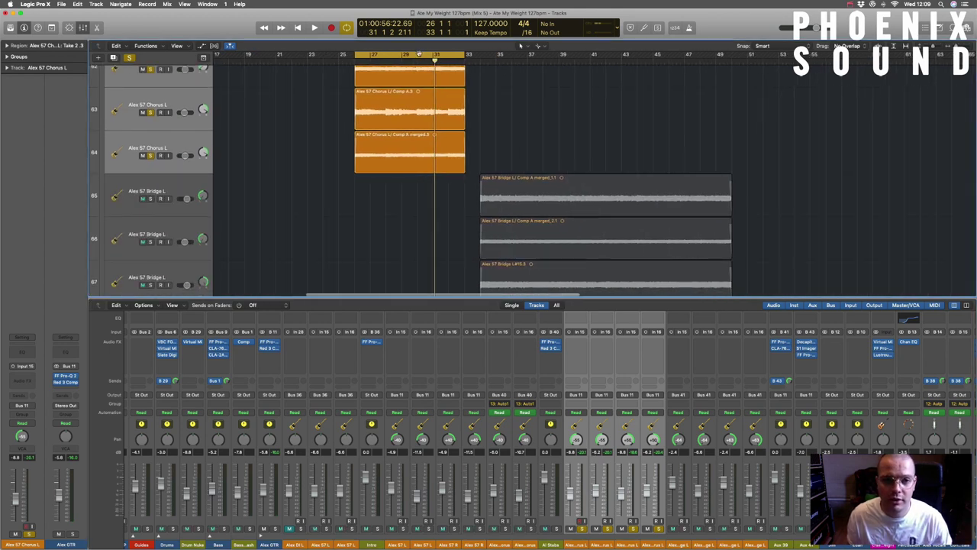
{"action": "left_click_drag", "start_coordinate": [469, 53], "coordinate": [734, 58]}
{"action": "left_click_drag", "start_coordinate": [676, 464], "coordinate": [757, 464]}
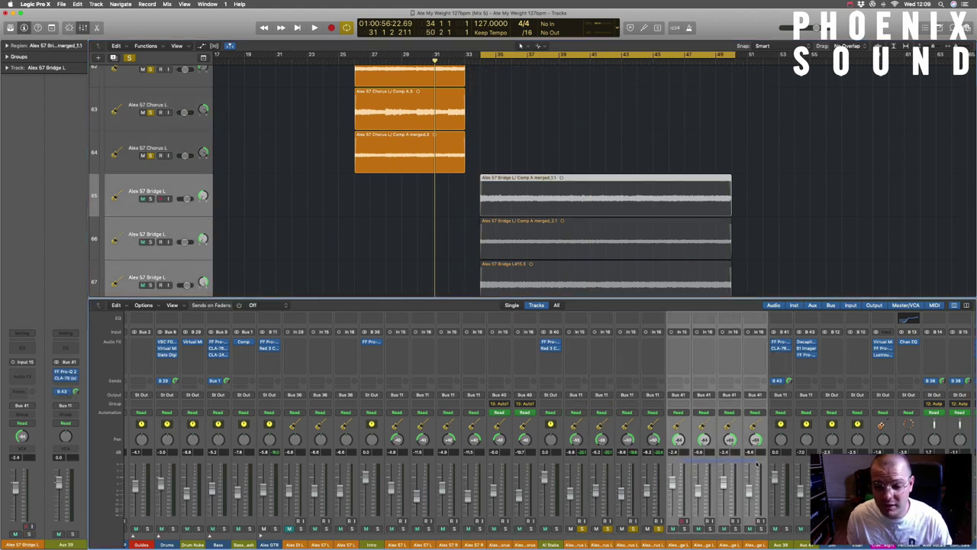
{"action": "left_click", "coordinate": [761, 528]}
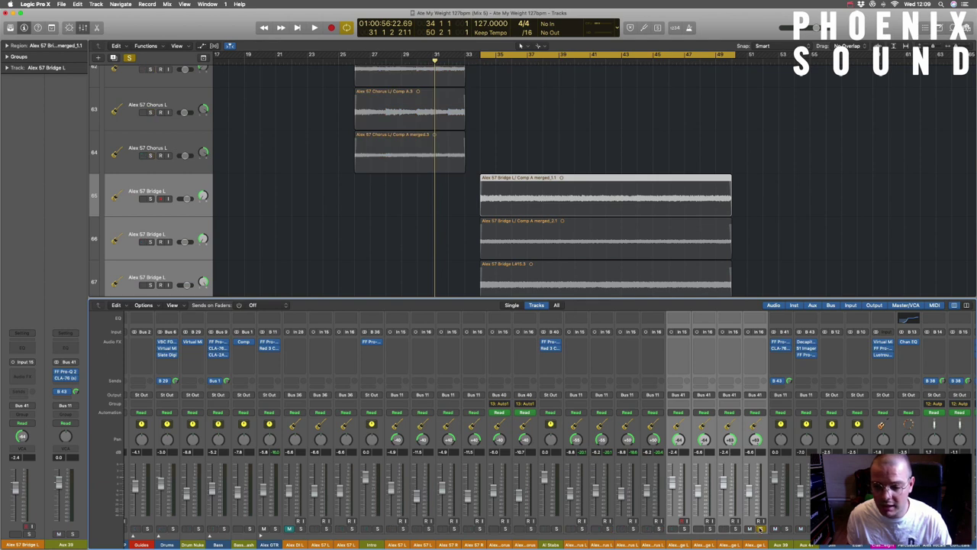
{"action": "left_click", "coordinate": [734, 528]}
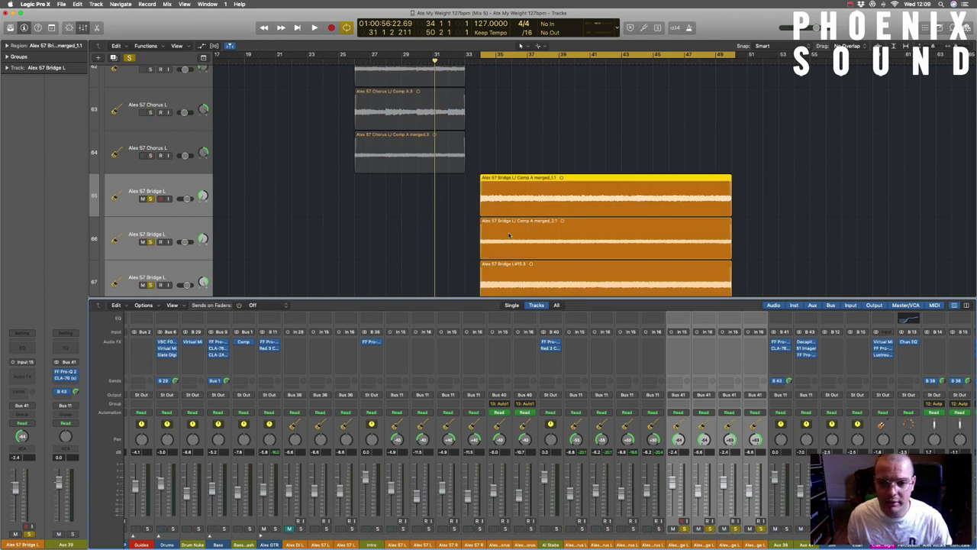
Play the bridge guitars from bar 35, switch the solo to the Aux 39 bus, and select that bus after stopping playback.
{"action": "scroll", "coordinate": [509, 235], "scroll_direction": "down", "scroll_amount": 3}
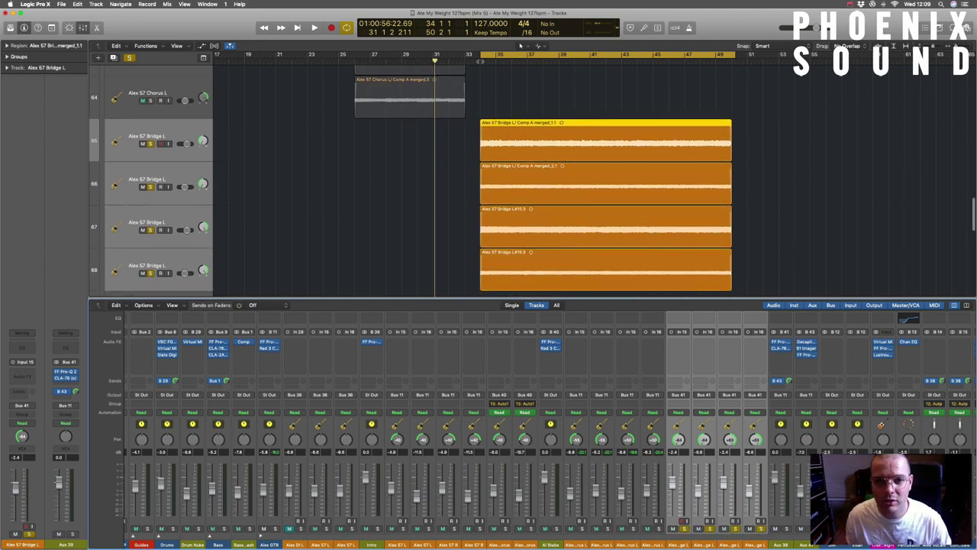
{"action": "left_click", "coordinate": [500, 135]}
{"action": "key", "text": "space"}
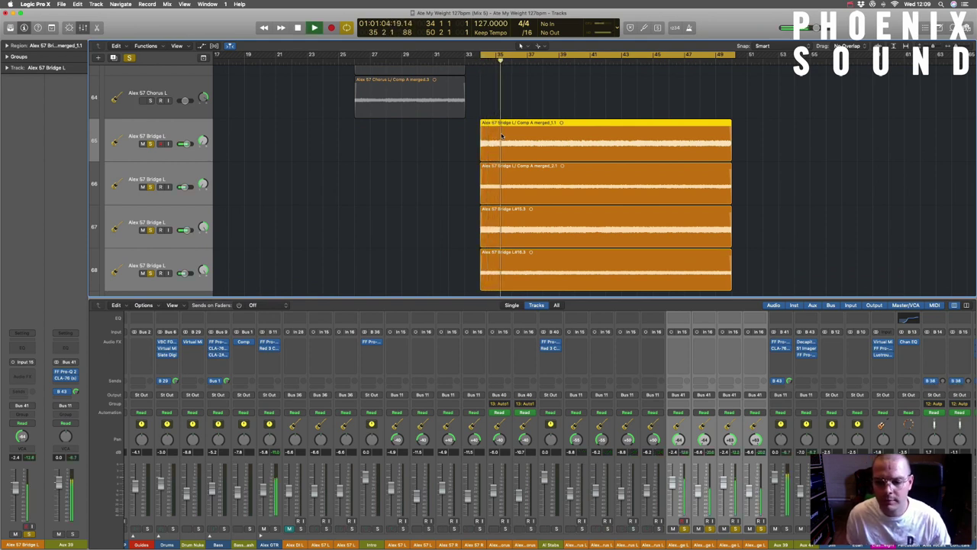
{"action": "left_click", "coordinate": [786, 528]}
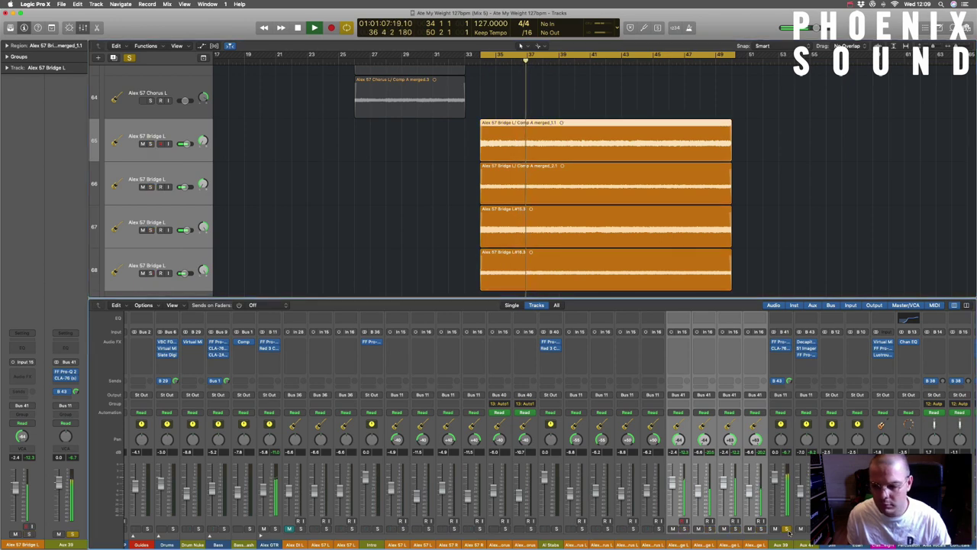
{"action": "key", "text": "space"}
{"action": "left_click", "coordinate": [786, 466]}
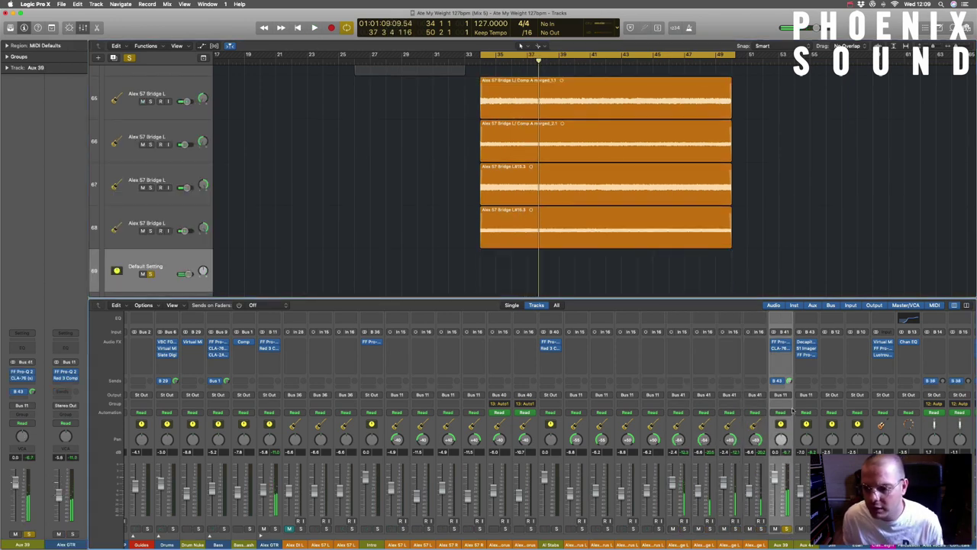
Open the FF Pro-Q 2 EQ on Aux 39 and examine its filters, low-mid dip and upper-mid cuts.
{"action": "left_click", "coordinate": [780, 343]}
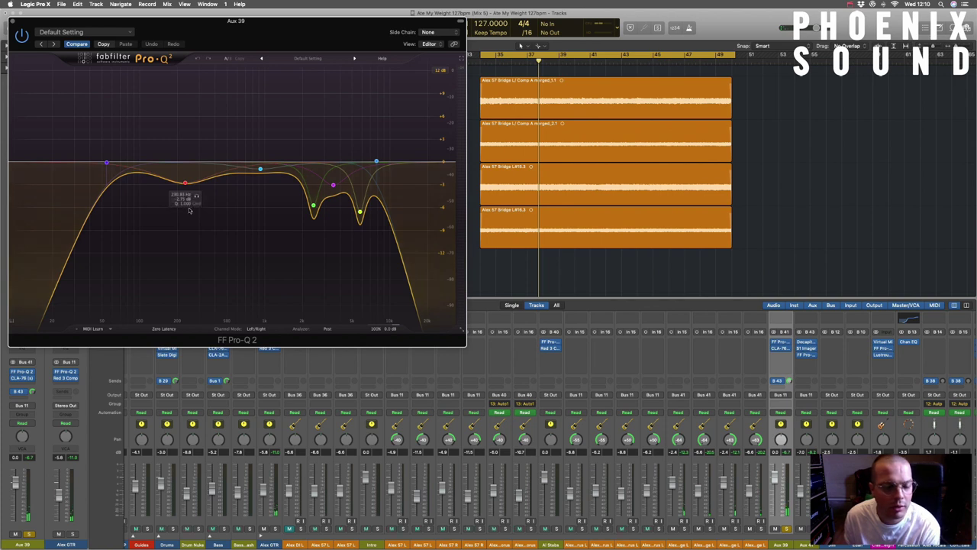
{"action": "mouse_move", "coordinate": [335, 180]}
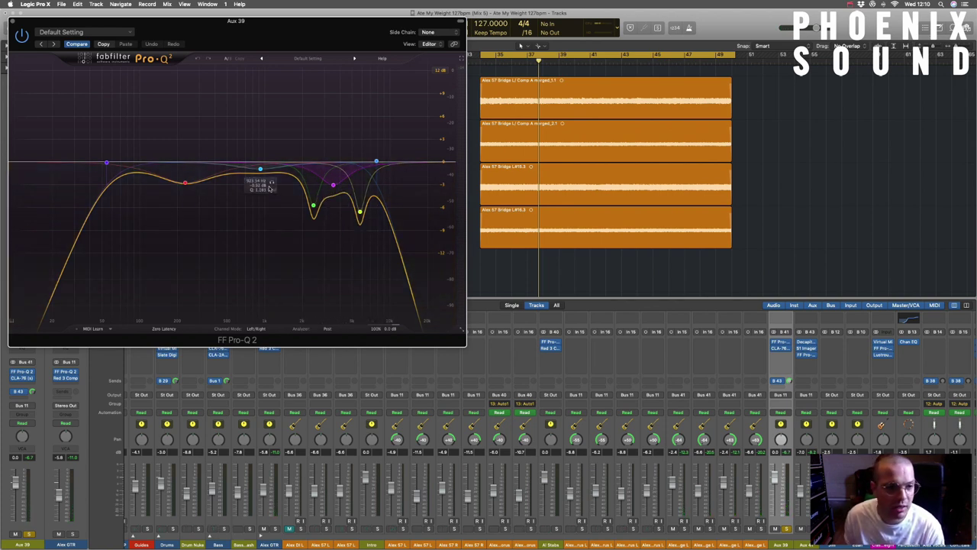
{"action": "mouse_move", "coordinate": [160, 171]}
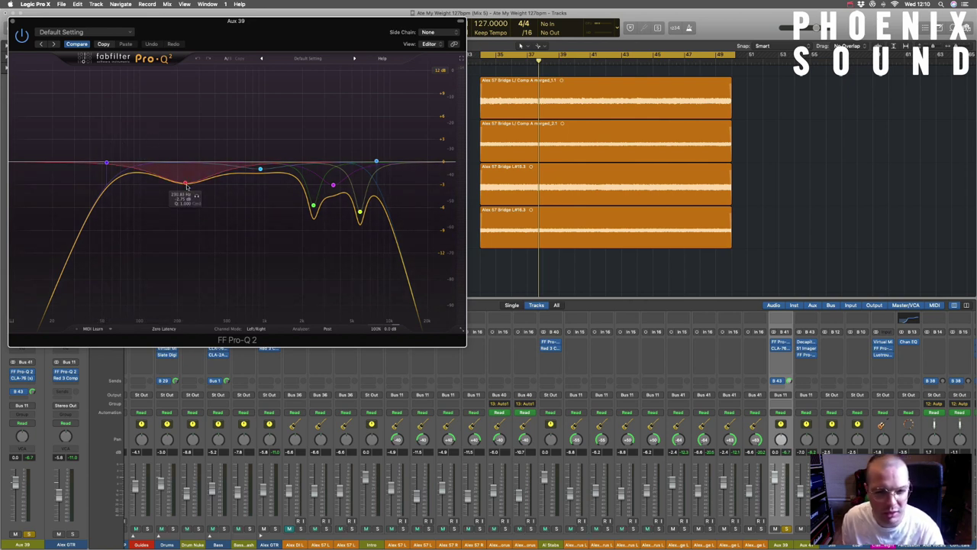
{"action": "left_click", "coordinate": [326, 195]}
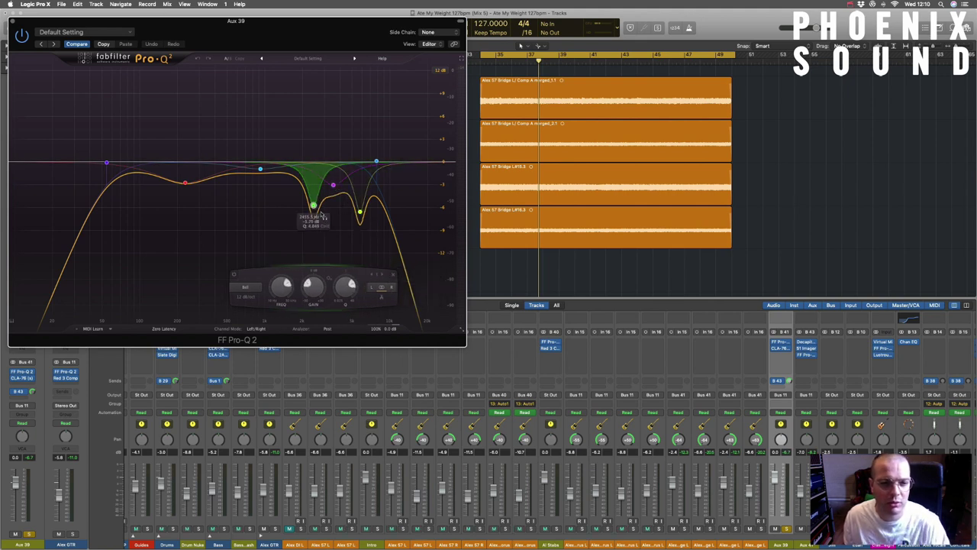
Audition the narrow EQ cuts near 2.4 kHz and 5.8 kHz and the wider dip between them during playback, and close the EQ.
{"action": "key", "text": "space"}
{"action": "left_click_drag", "start_coordinate": [324, 219], "coordinate": [373, 230]}
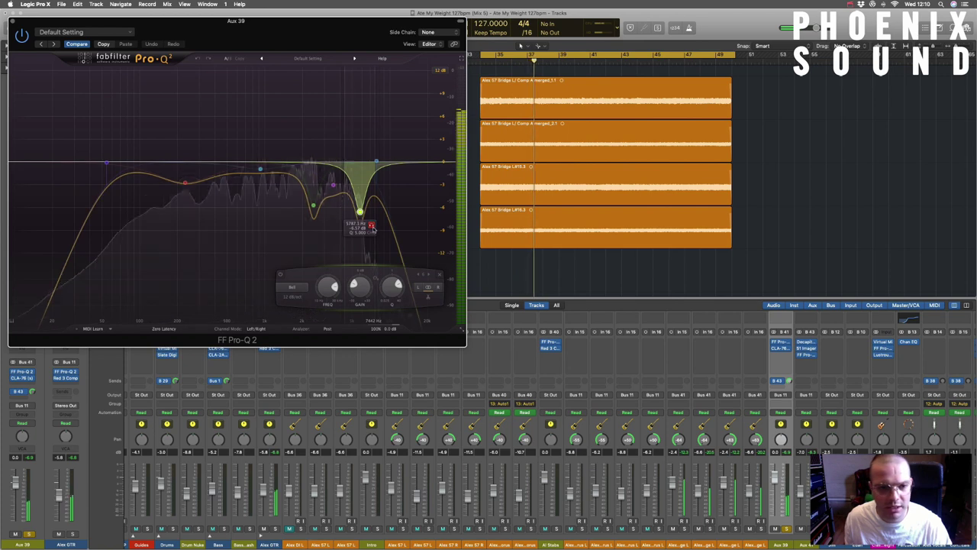
{"action": "left_click_drag", "start_coordinate": [334, 186], "coordinate": [335, 185]}
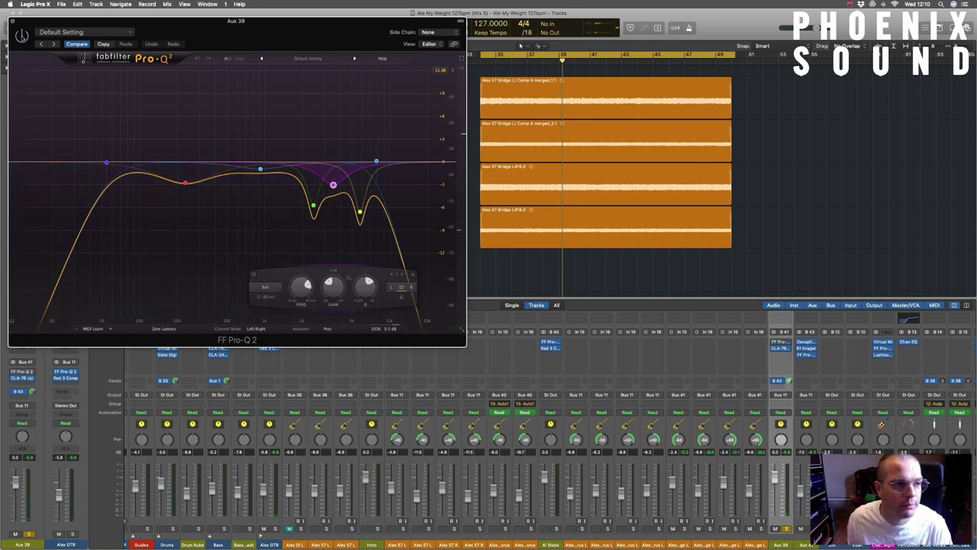
{"action": "key", "text": "space"}
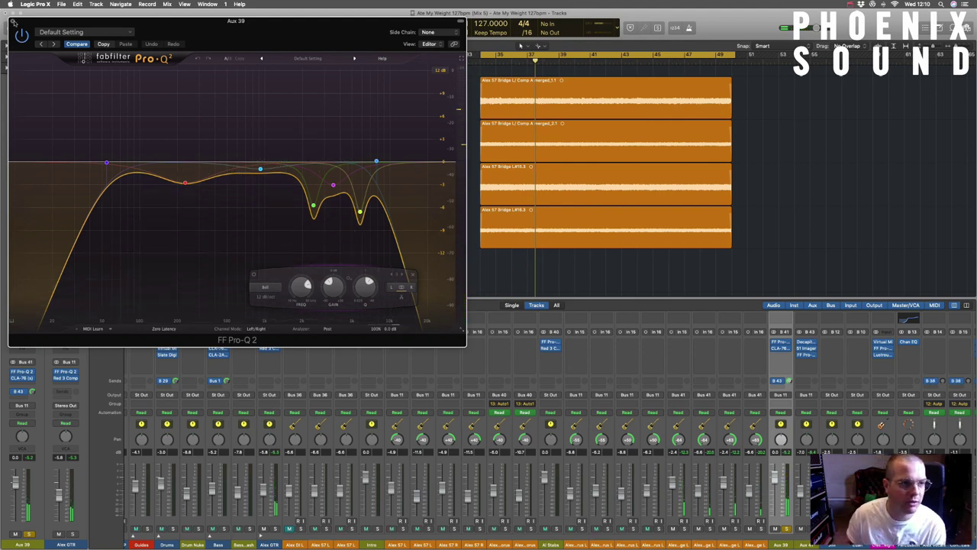
{"action": "left_click", "coordinate": [15, 20]}
Open the CLA-76 compressor on Aux 39, examine its attack and gain reduction while briefly playing the bridge, and close it.
{"action": "left_click", "coordinate": [780, 348]}
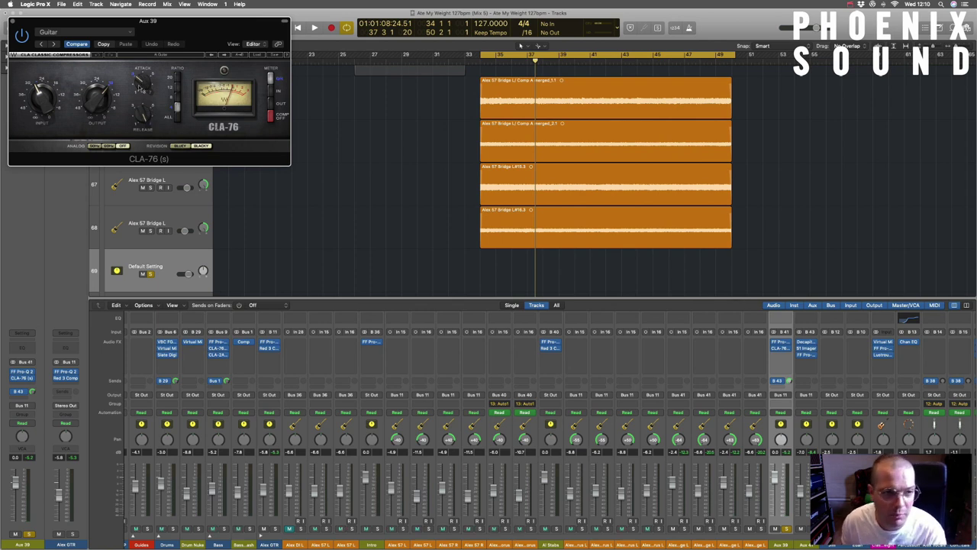
{"action": "mouse_move", "coordinate": [140, 89]}
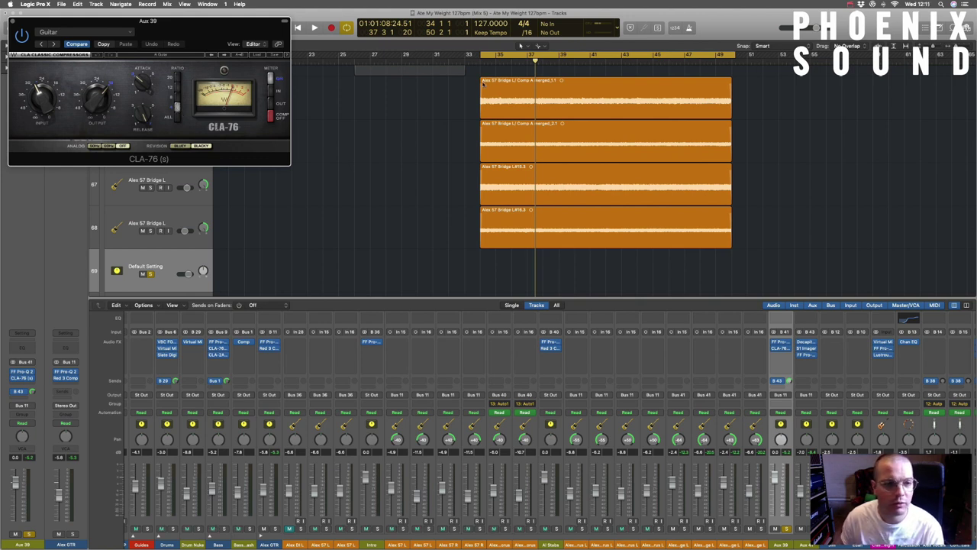
{"action": "key", "text": "shift+space"}
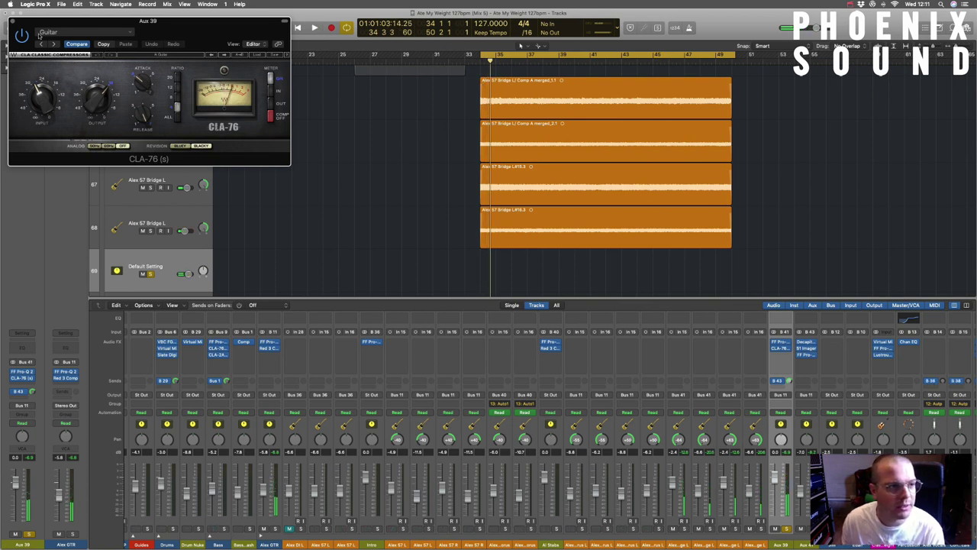
{"action": "left_click", "coordinate": [12, 22]}
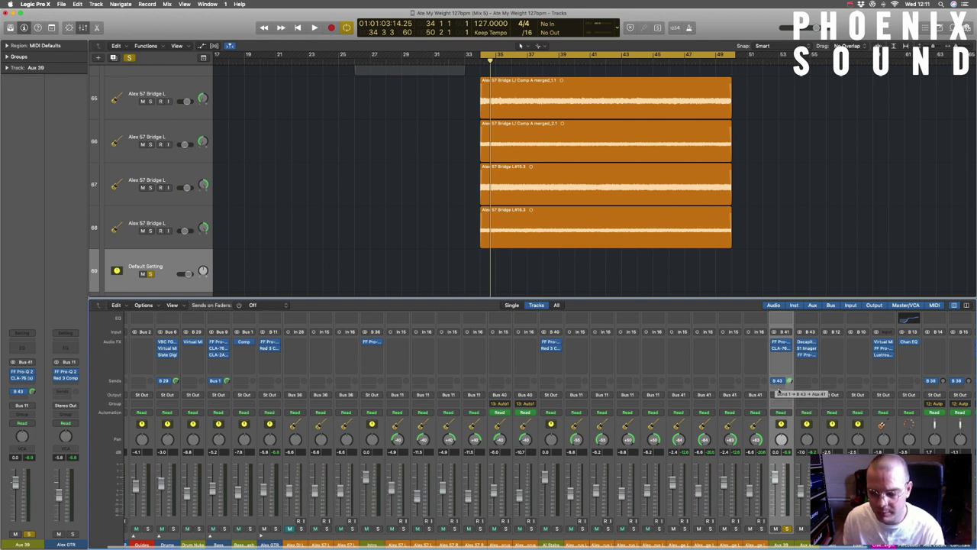
Select the Aux 41 return fed by bus 43, and open its Decapitator, S1 Imager and FF Pro-Q 2 plug-ins to examine them.
{"action": "left_click", "coordinate": [816, 391]}
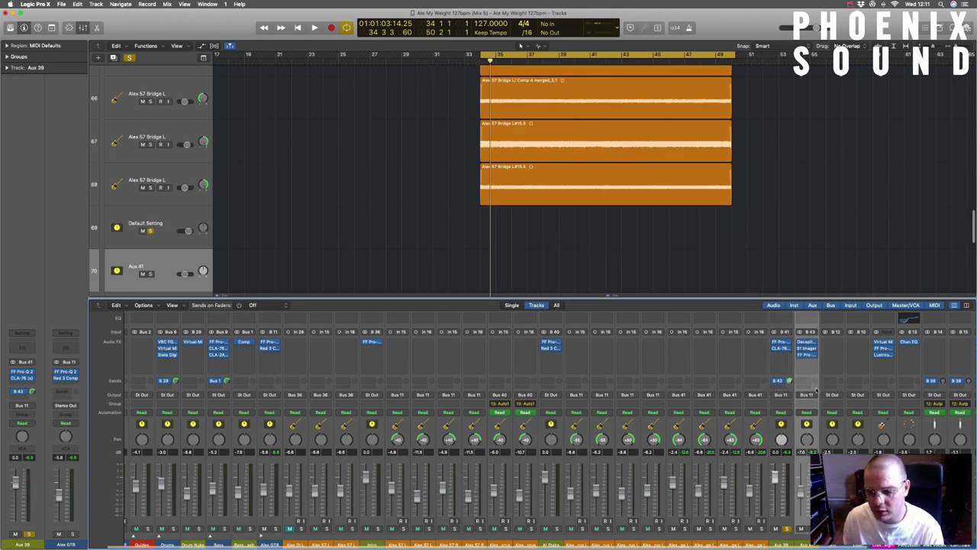
{"action": "left_click", "coordinate": [808, 343]}
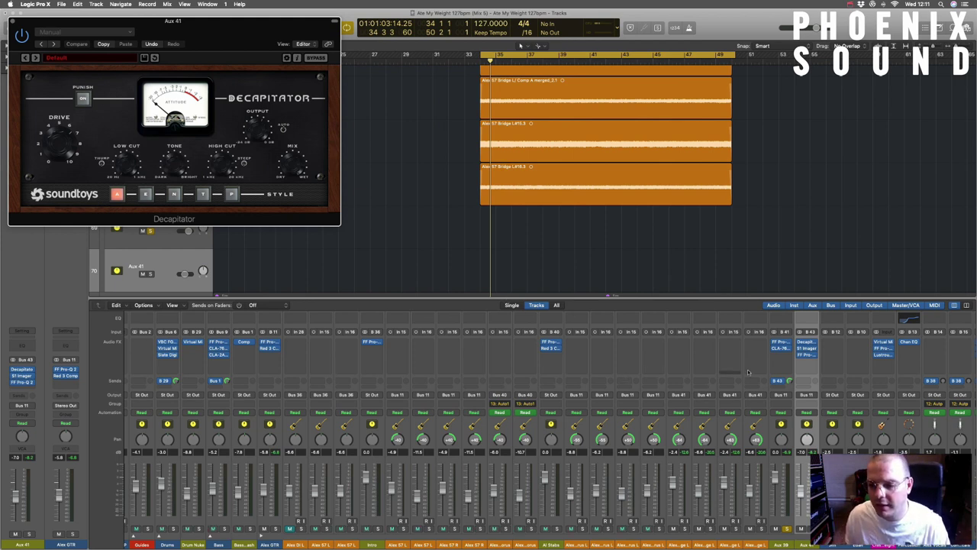
{"action": "left_click", "coordinate": [807, 349]}
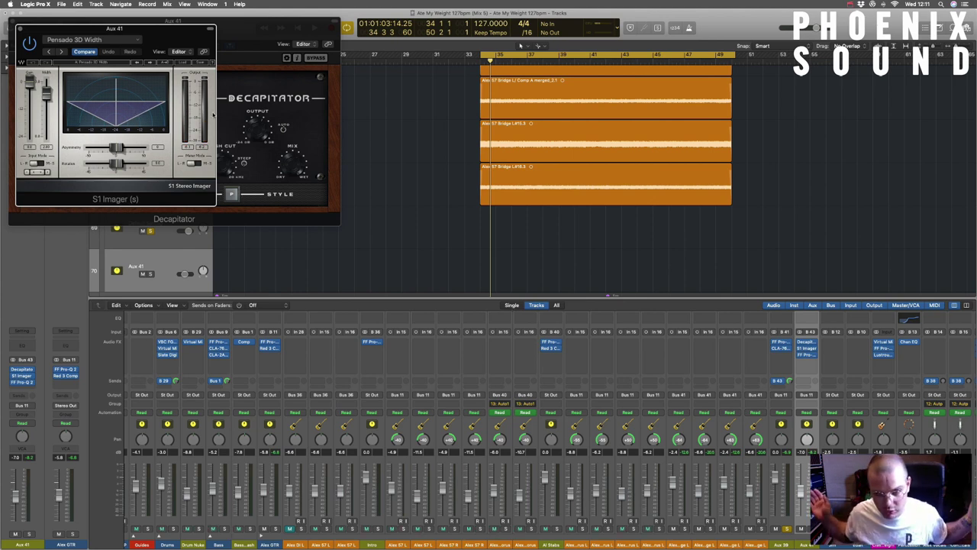
{"action": "left_click", "coordinate": [806, 354]}
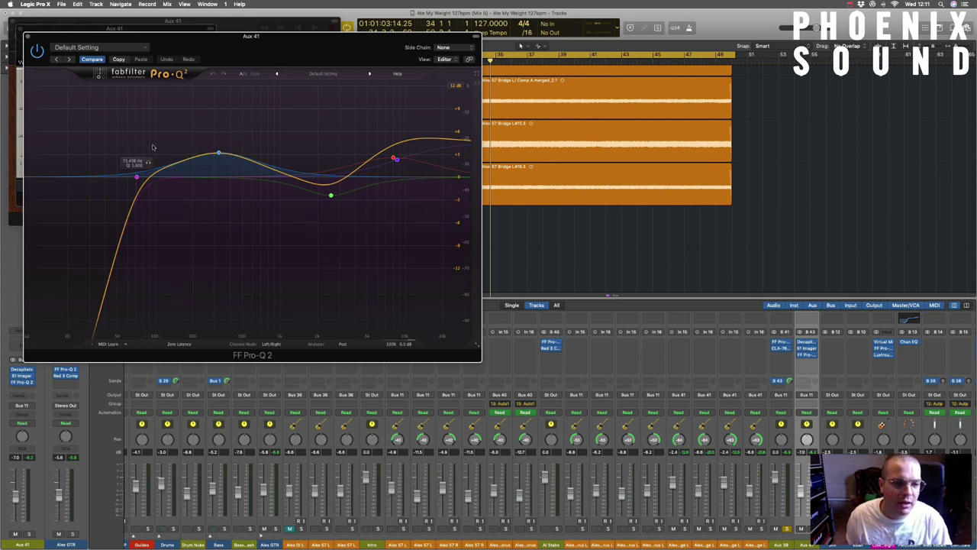
{"action": "left_click_drag", "start_coordinate": [162, 34], "coordinate": [261, 41]}
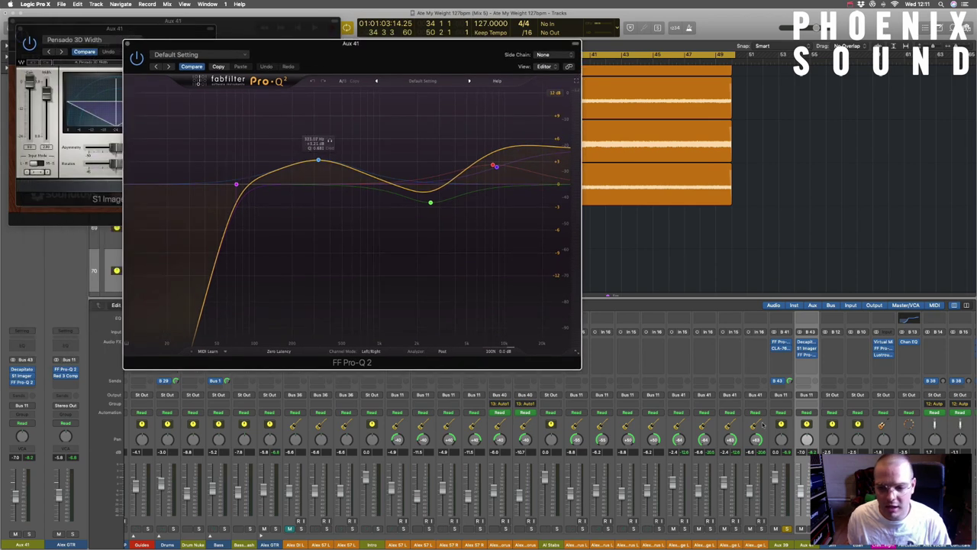
Close Aux 41's Decapitator and S1 Imager windows, and examine the boosts and cut on its FF Pro-Q 2 curve.
{"action": "left_click", "coordinate": [18, 27]}
{"action": "left_click", "coordinate": [18, 28]}
{"action": "left_click", "coordinate": [19, 23]}
{"action": "left_click_drag", "start_coordinate": [162, 45], "coordinate": [142, 36]}
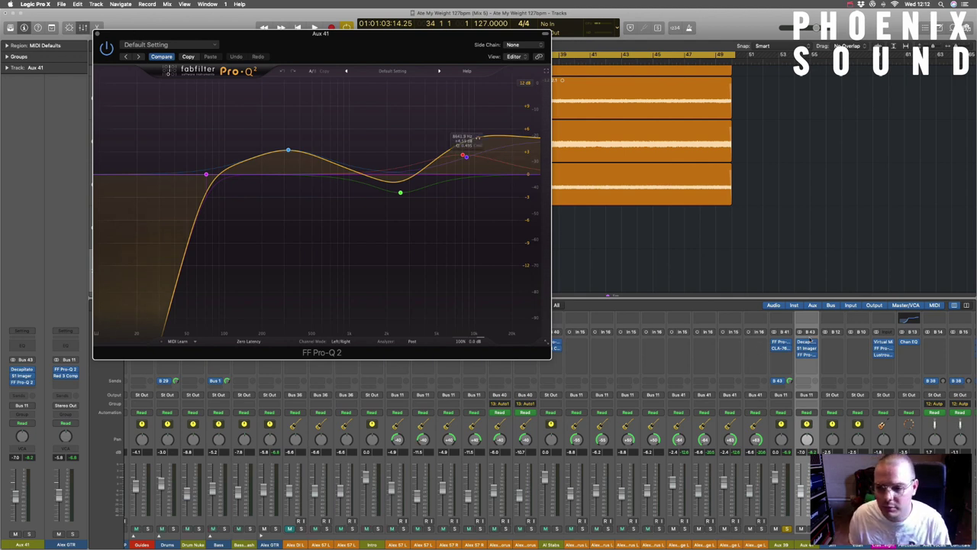
Show Aux 41's Decapitator again, bypass the bus 43 send on Aux 39, and close the open plug-in windows.
{"action": "left_click", "coordinate": [806, 341]}
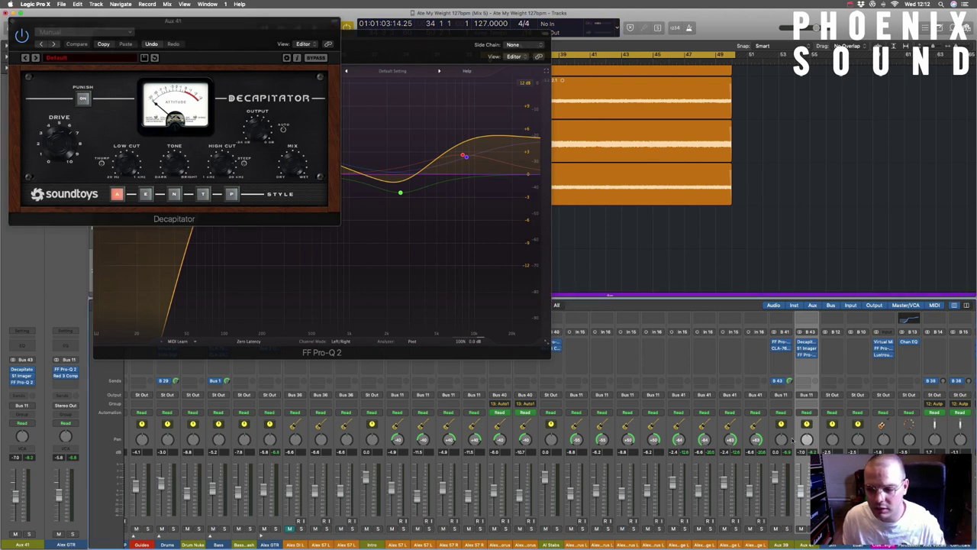
{"action": "left_click", "coordinate": [777, 382]}
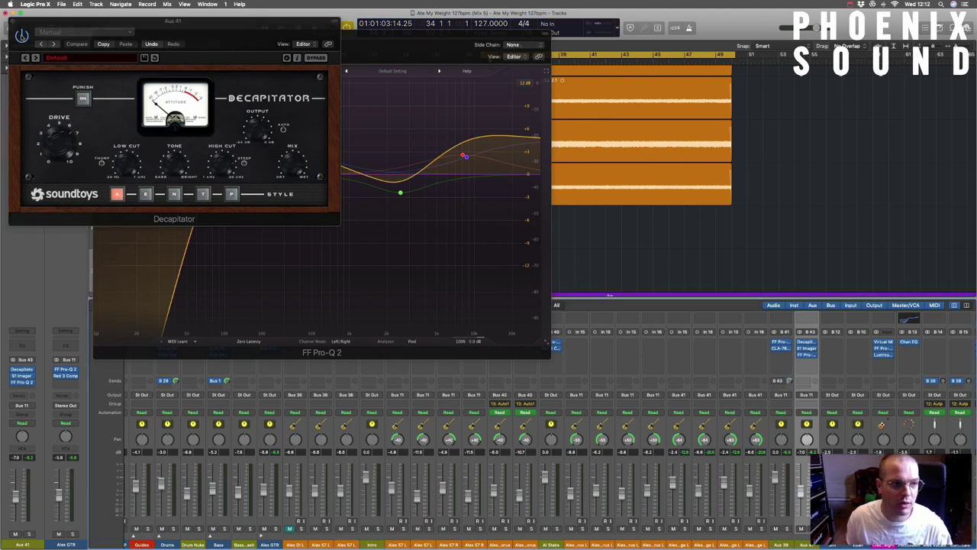
{"action": "left_click", "coordinate": [13, 22]}
{"action": "left_click", "coordinate": [98, 35]}
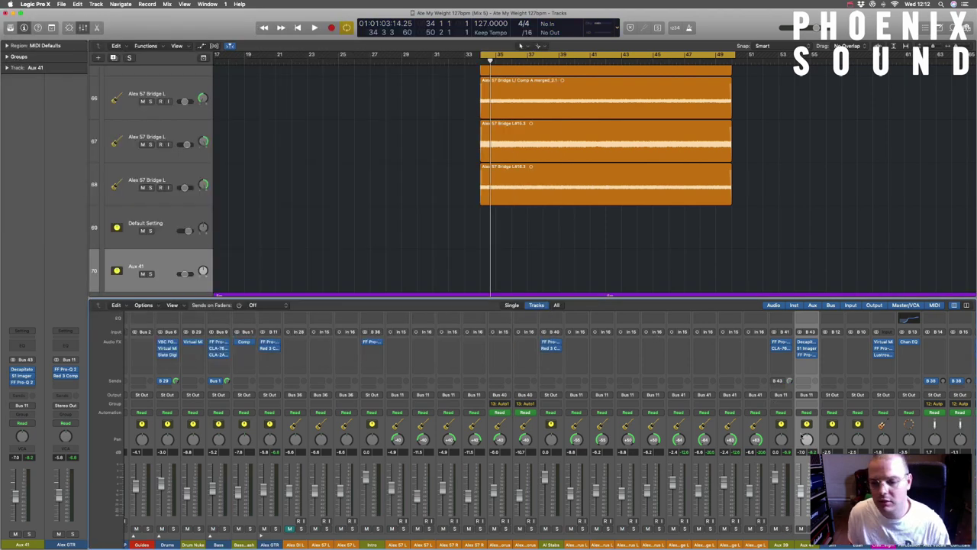
Solo Aux 39 and audition the bridge guitars, re-enabling the bus 43 send during playback to compare the sound with and without it.
{"action": "left_click", "coordinate": [787, 528]}
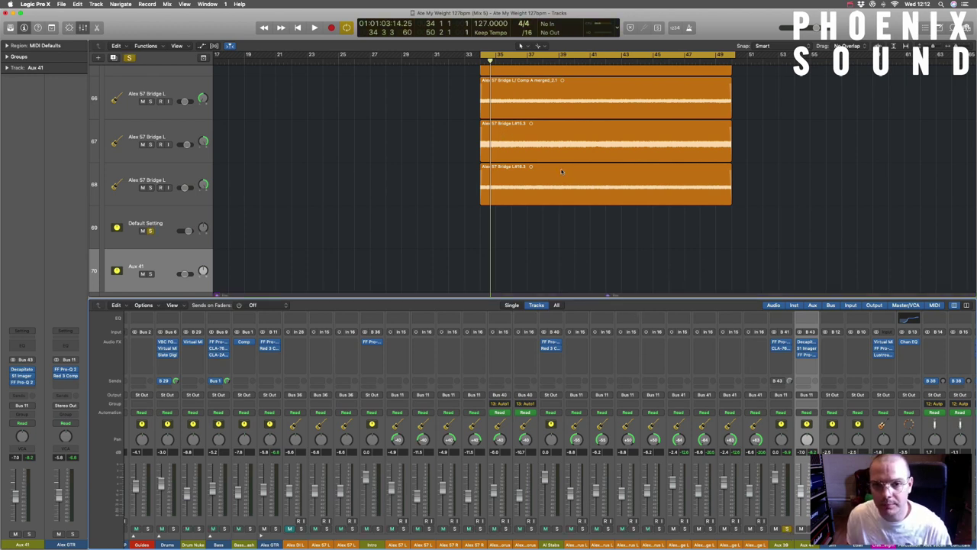
{"action": "key", "text": "space"}
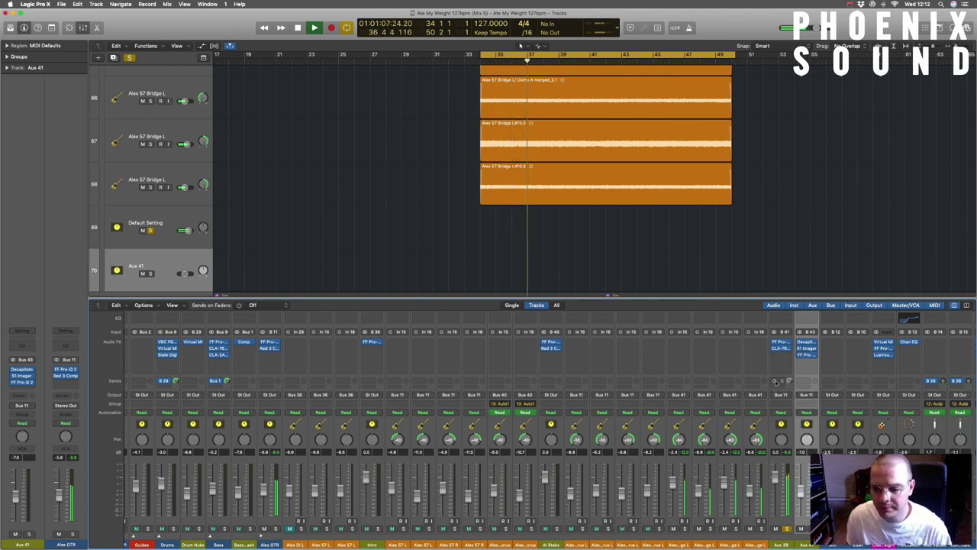
{"action": "left_click", "coordinate": [776, 382]}
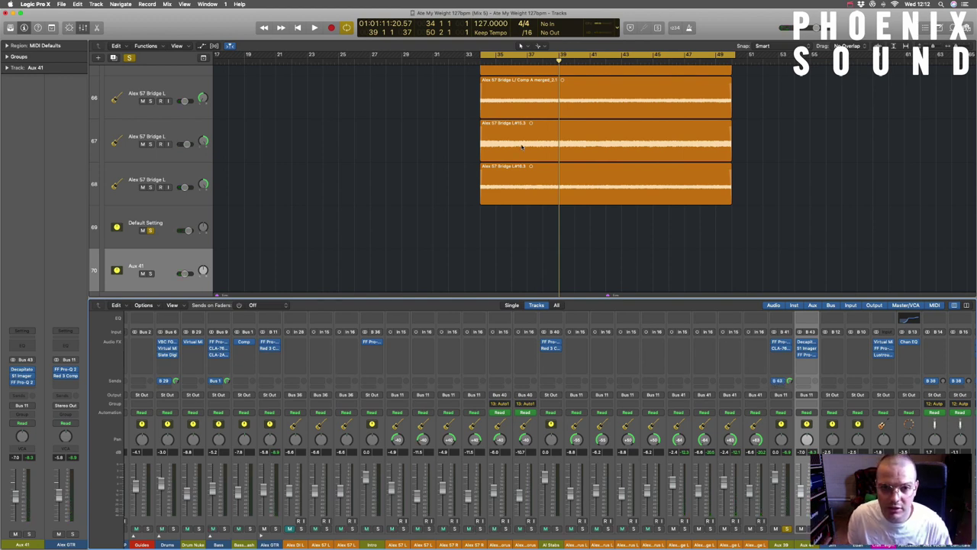
{"action": "key", "text": "space"}
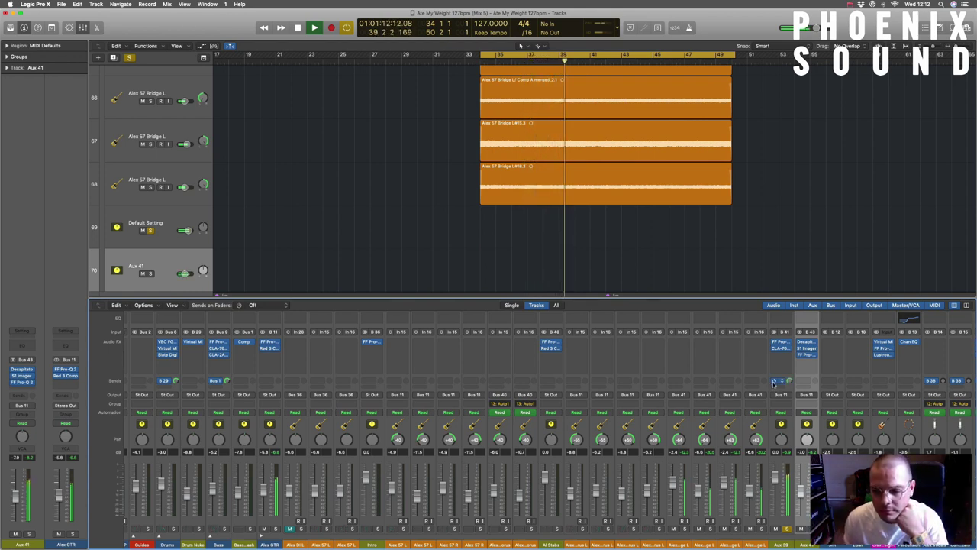
{"action": "key", "text": "space"}
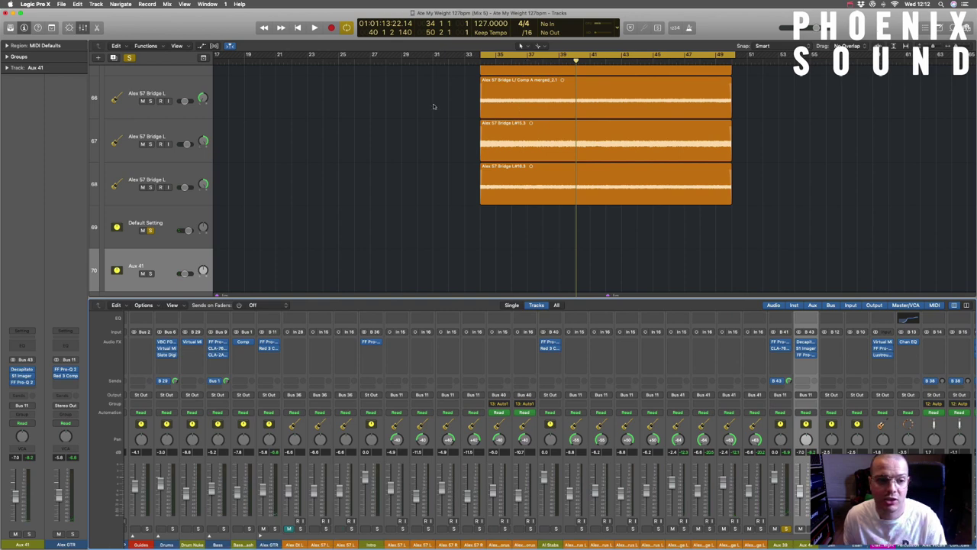
Solo the Aux 41 return together with the Aux 39 bus, and look over the surrounding chorus and bridge regions.
{"action": "left_click", "coordinate": [151, 274]}
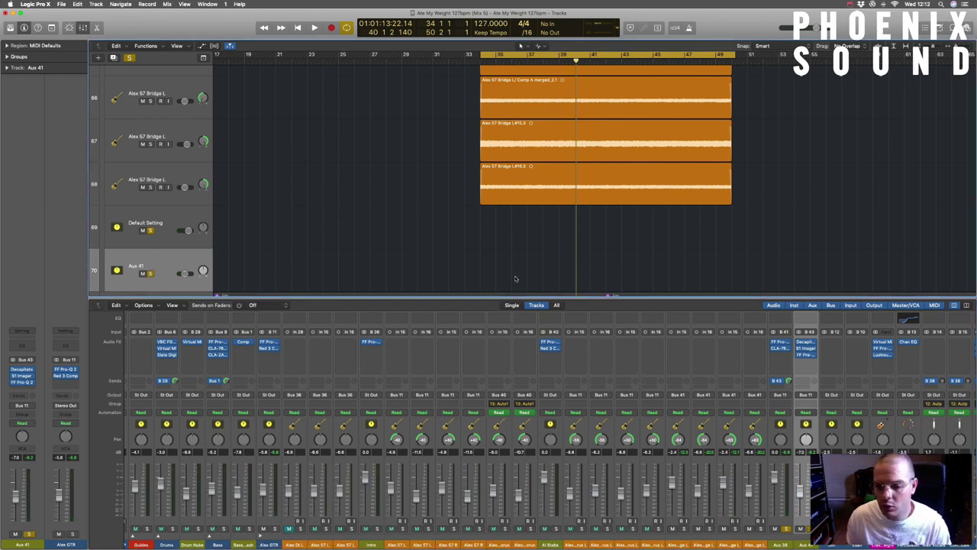
{"action": "key", "text": "super+Up"}
{"action": "key", "text": "super+Up"}
{"action": "key", "text": "super+Left"}
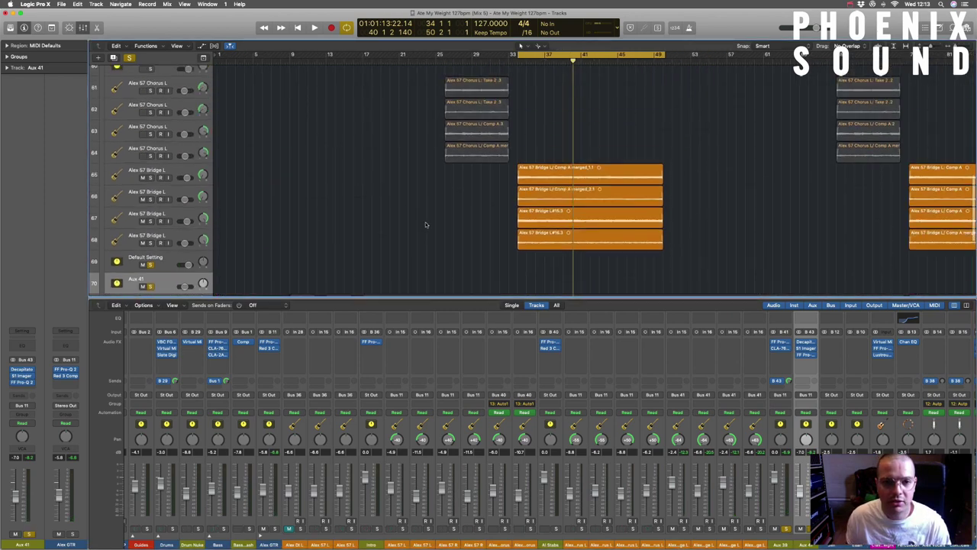
Extend the cycle range to start at bar 23 and shrink the track height to fit more guitar tracks in view.
{"action": "left_click_drag", "start_coordinate": [513, 55], "coordinate": [418, 55]}
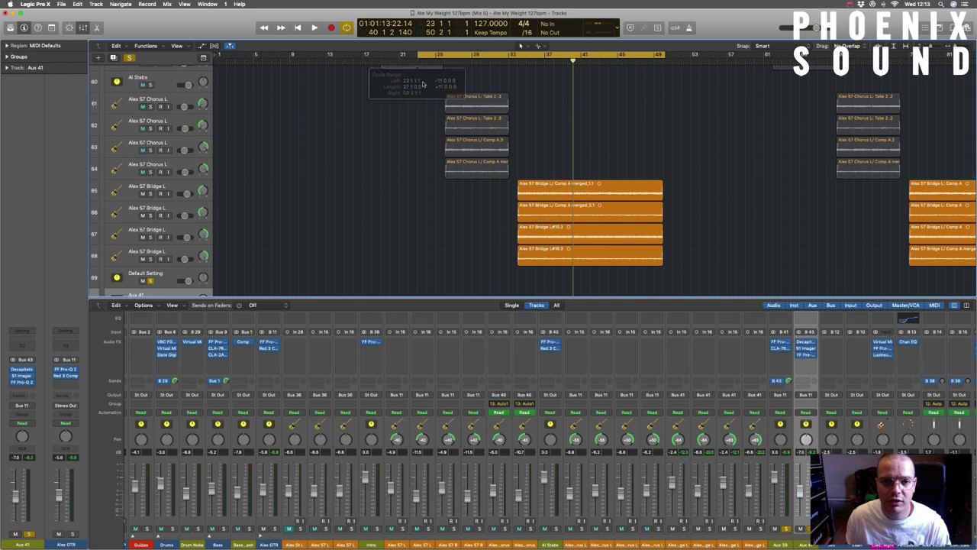
{"action": "scroll", "coordinate": [391, 93], "scroll_direction": "up", "scroll_amount": 5}
{"action": "key", "text": "super+Up"}
{"action": "key", "text": "super+Up"}
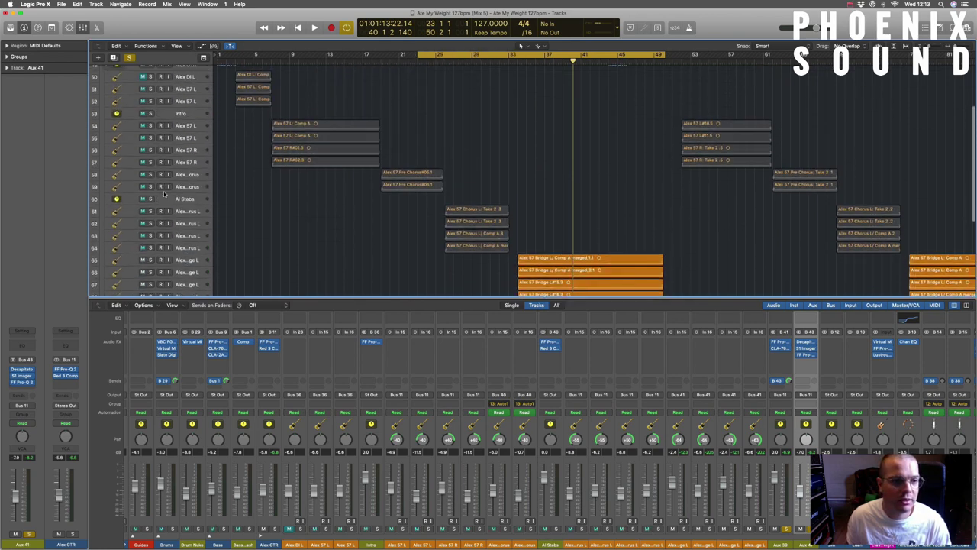
Solo the first guitarist's amp tracks and bus (tracks 49 and 51 onward), plus Drums, Drum Nuke, Bass and Bass Smash.
{"action": "left_click", "coordinate": [150, 96]}
{"action": "left_click_drag", "start_coordinate": [151, 97], "coordinate": [150, 207]}
{"action": "scroll", "coordinate": [155, 153], "scroll_direction": "up", "scroll_amount": 10}
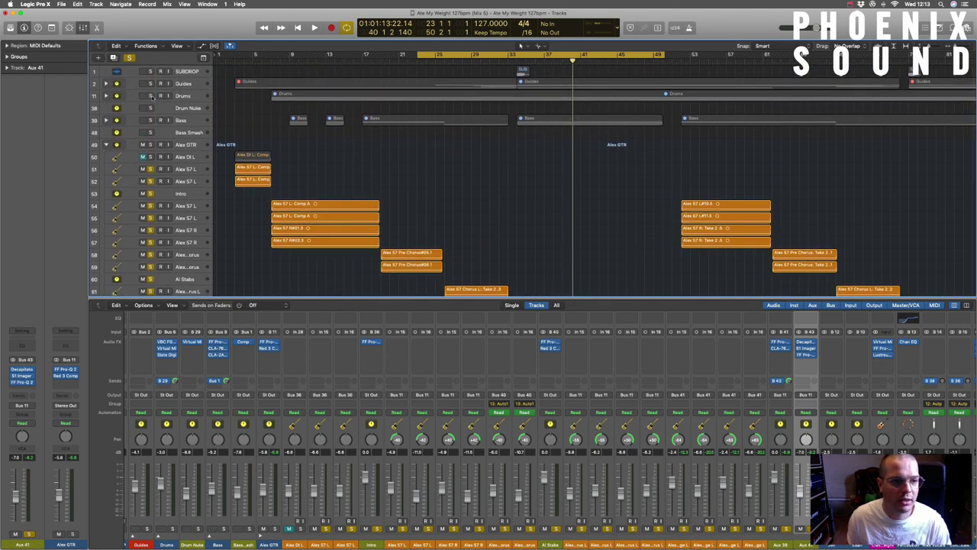
{"action": "left_click_drag", "start_coordinate": [150, 95], "coordinate": [150, 145]}
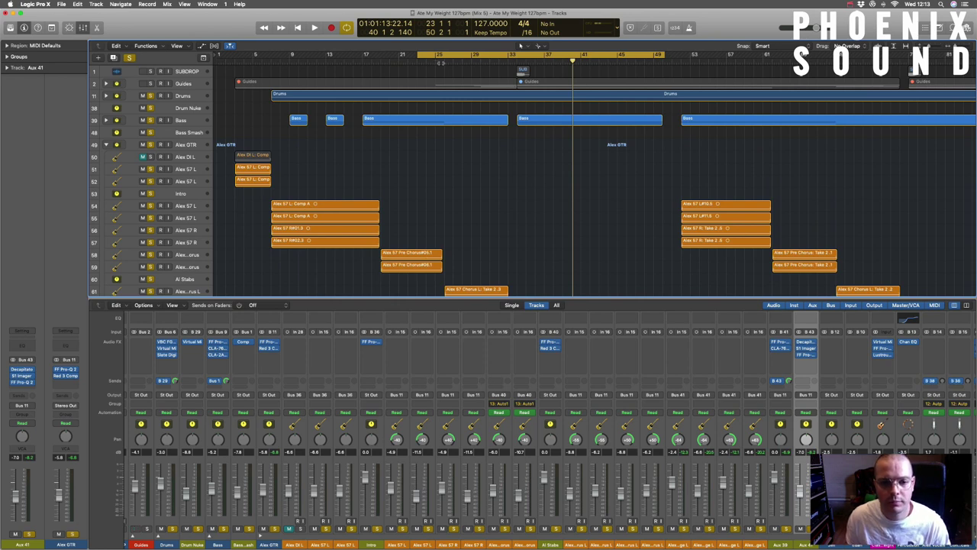
Audition the soloed guitars with drums and bass from bar 23 through the chorus into the bridge.
{"action": "key", "text": "space"}
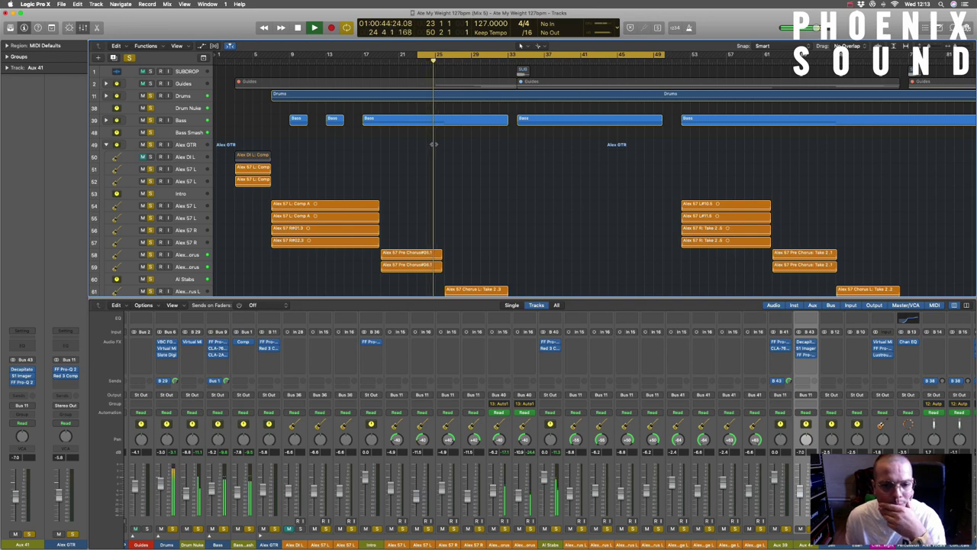
{"action": "scroll", "coordinate": [433, 144], "scroll_direction": "down", "scroll_amount": 3}
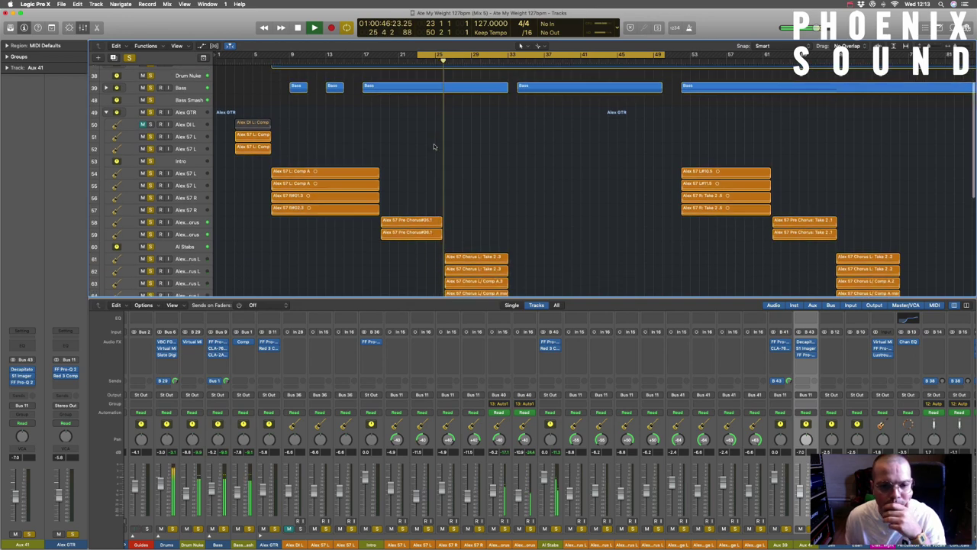
{"action": "scroll", "coordinate": [434, 143], "scroll_direction": "down", "scroll_amount": 12}
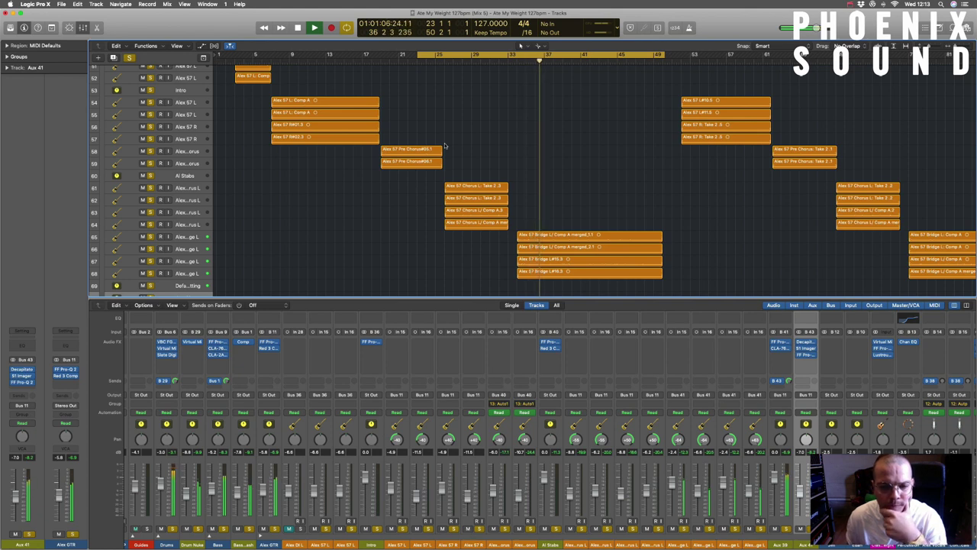
{"action": "key", "text": "space"}
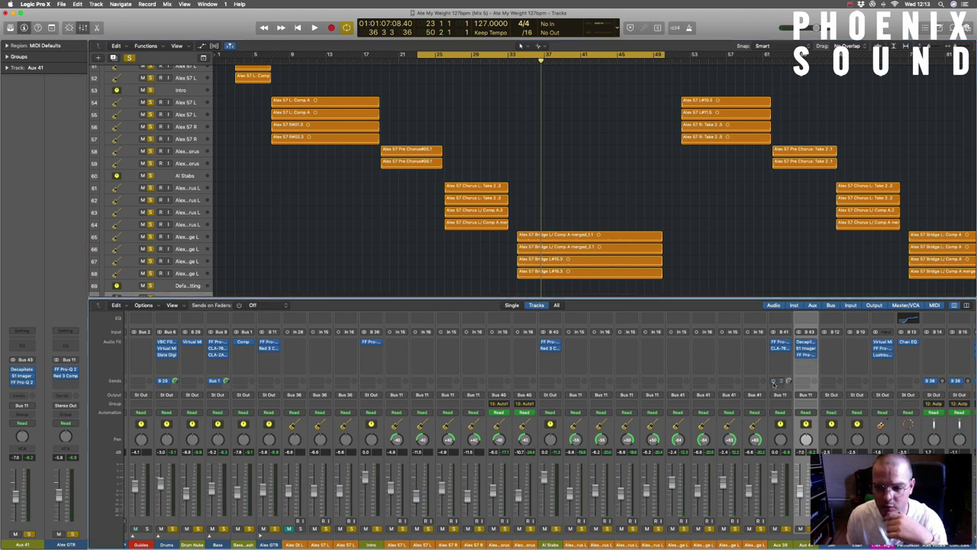
Replay the chorus-to-bridge transition from bar 32, comparing the bus 43 send on Aux 39 bypassed and enabled.
{"action": "left_click_drag", "start_coordinate": [509, 59], "coordinate": [499, 60]}
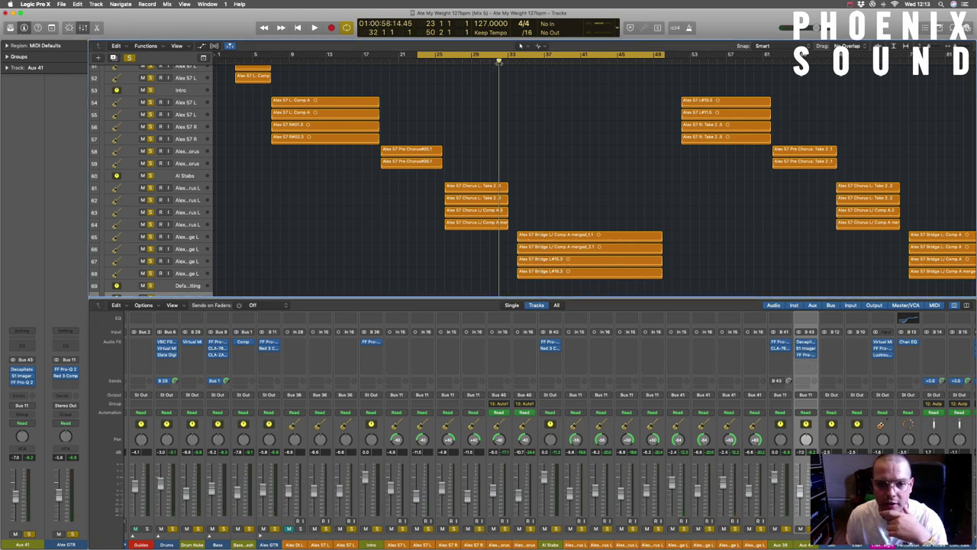
{"action": "key", "text": "space"}
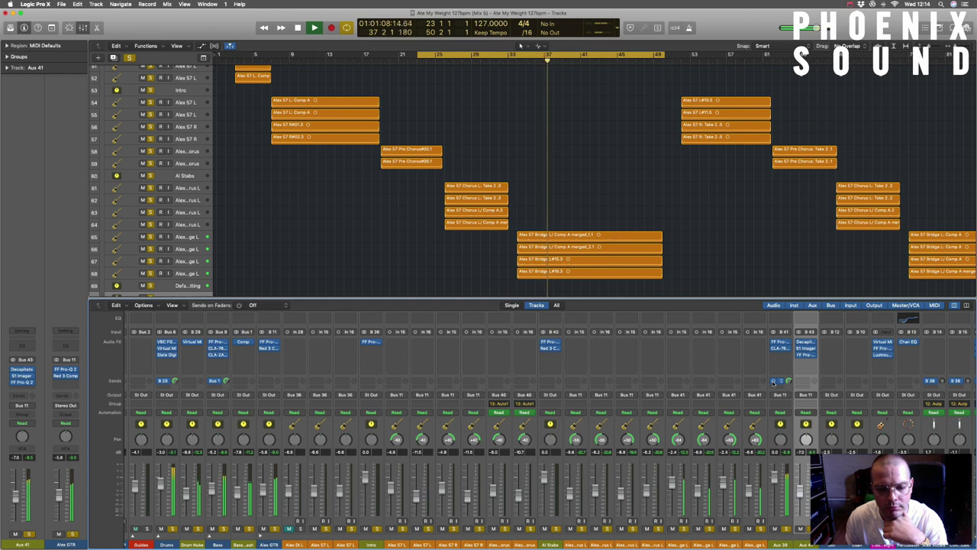
{"action": "key", "text": "space"}
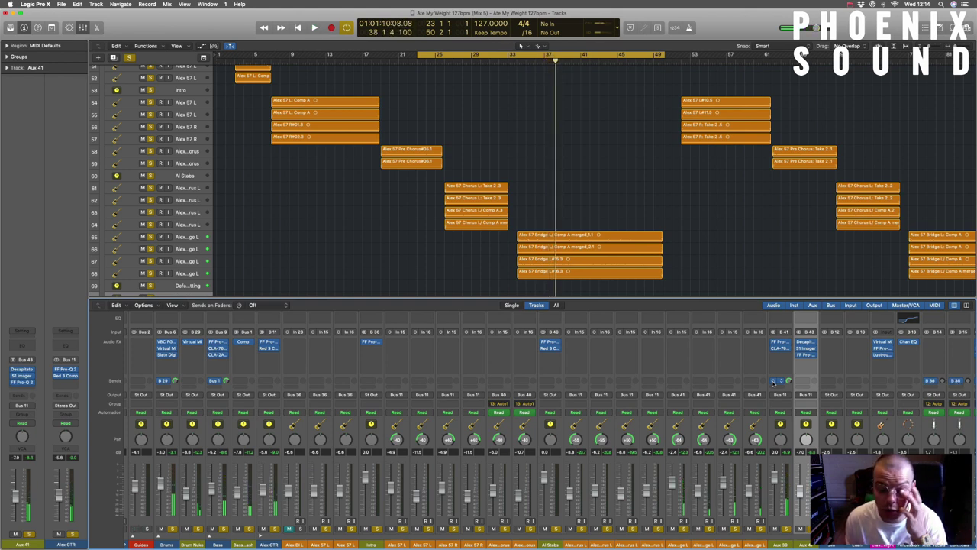
Review the first guitarist's regions, solo only the second guitarist's stack on track 71, and expand it.
{"action": "scroll", "coordinate": [718, 267], "scroll_direction": "down", "scroll_amount": 3}
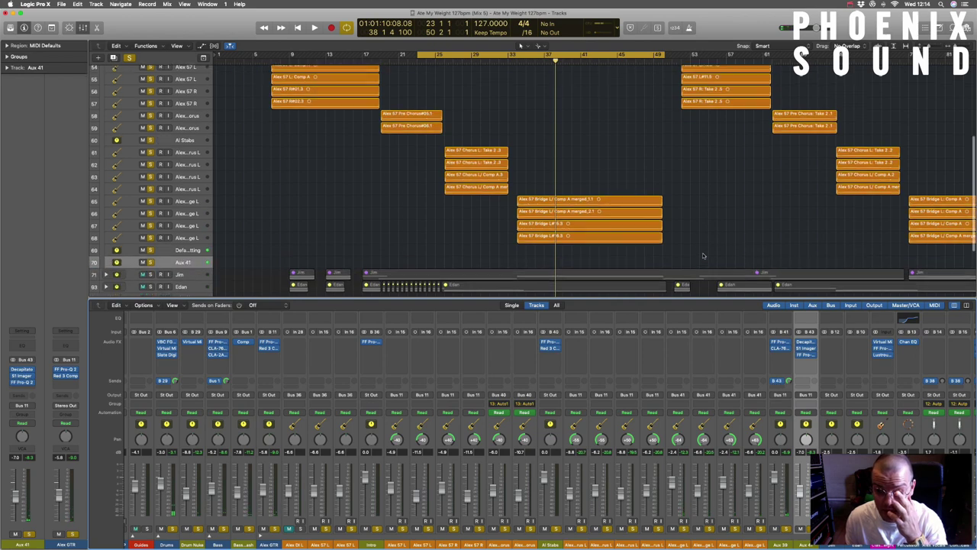
{"action": "scroll", "coordinate": [710, 259], "scroll_direction": "right", "scroll_amount": 3}
{"action": "scroll", "coordinate": [701, 250], "scroll_direction": "up", "scroll_amount": 5}
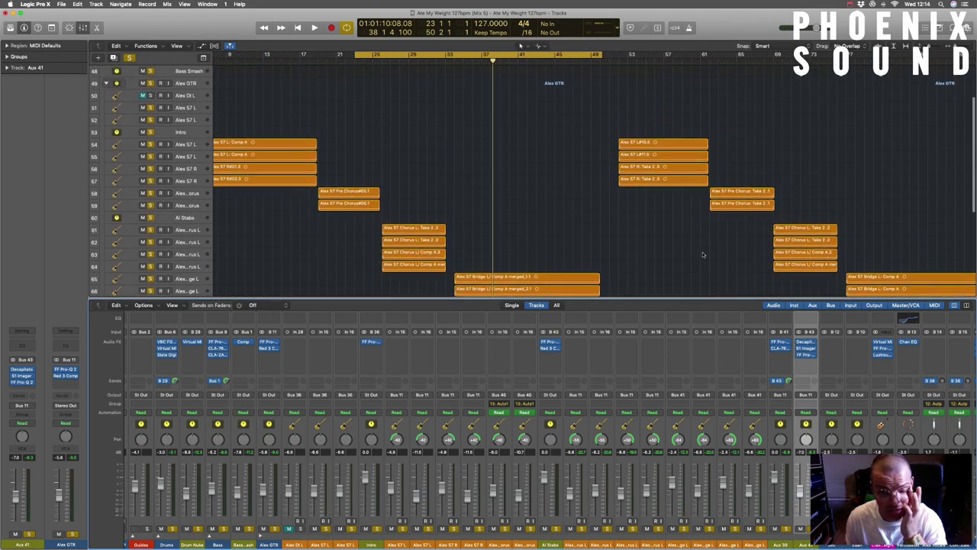
{"action": "scroll", "coordinate": [628, 240], "scroll_direction": "down", "scroll_amount": 4}
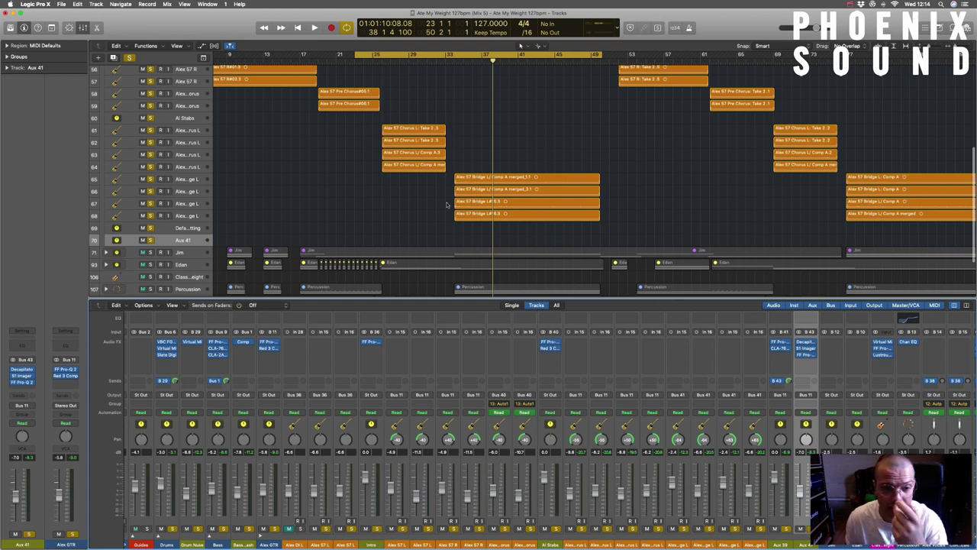
{"action": "scroll", "coordinate": [420, 203], "scroll_direction": "up", "scroll_amount": 4}
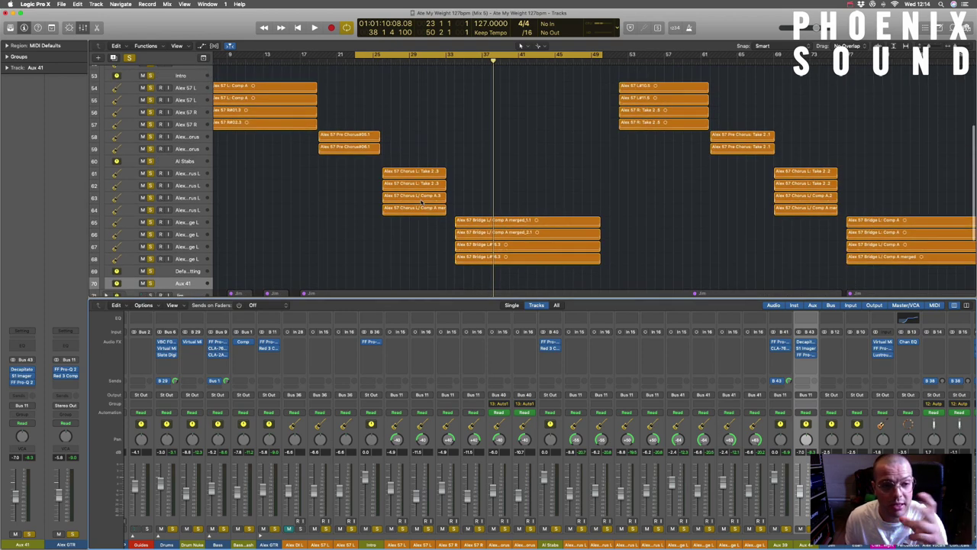
{"action": "scroll", "coordinate": [417, 198], "scroll_direction": "up", "scroll_amount": 4}
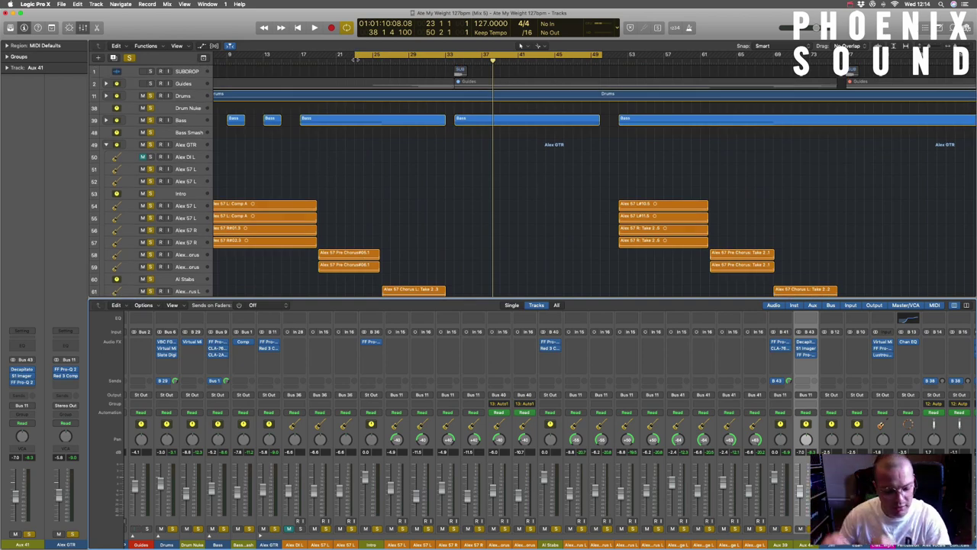
{"action": "scroll", "coordinate": [381, 121], "scroll_direction": "down", "scroll_amount": 10}
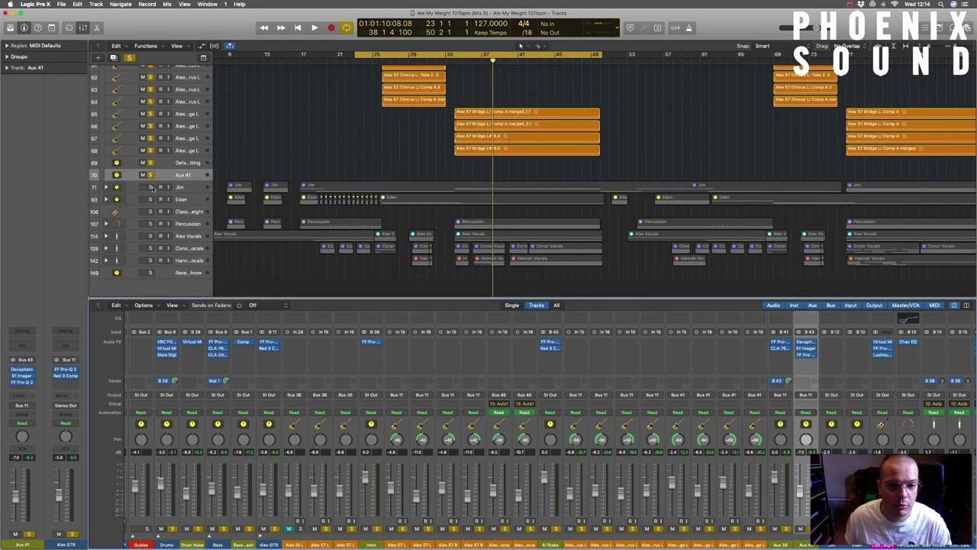
{"action": "left_click", "coordinate": [151, 187]}
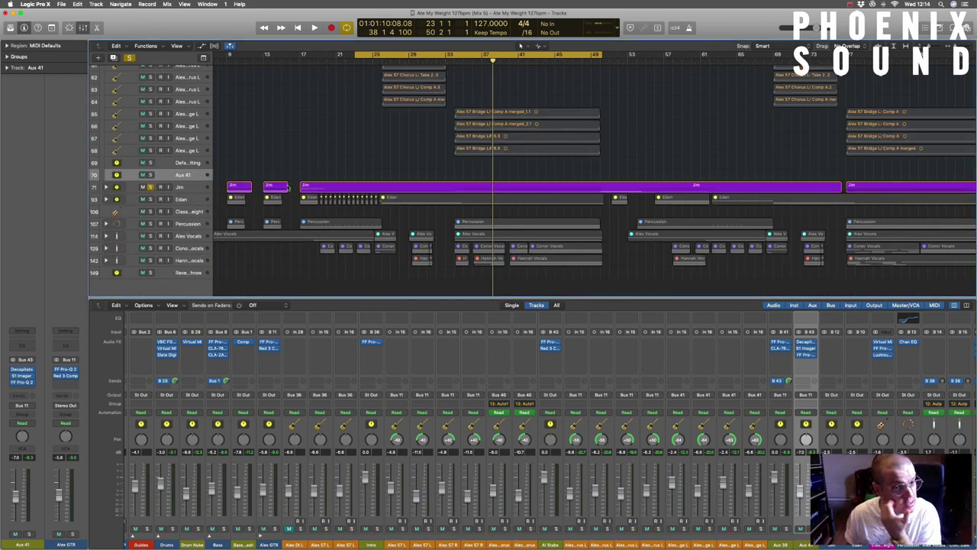
{"action": "double_click", "coordinate": [209, 189]}
{"action": "scroll", "coordinate": [369, 189], "scroll_direction": "down", "scroll_amount": 2}
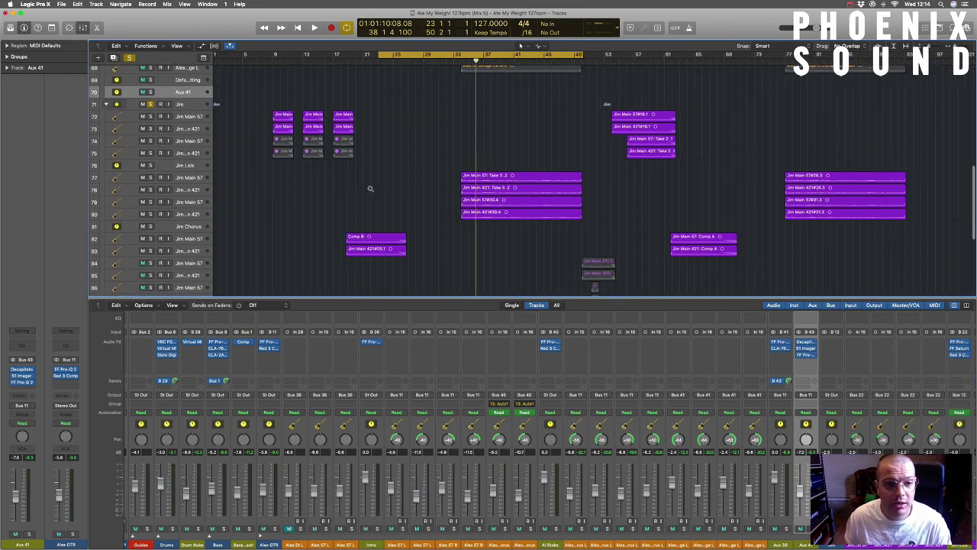
Look over the second guitarist's regions across the whole song and select the Chorus aux on track 81.
{"action": "right_click", "coordinate": [368, 189]}
{"action": "key", "text": "Escape"}
{"action": "scroll", "coordinate": [368, 189], "scroll_direction": "down", "scroll_amount": 3}
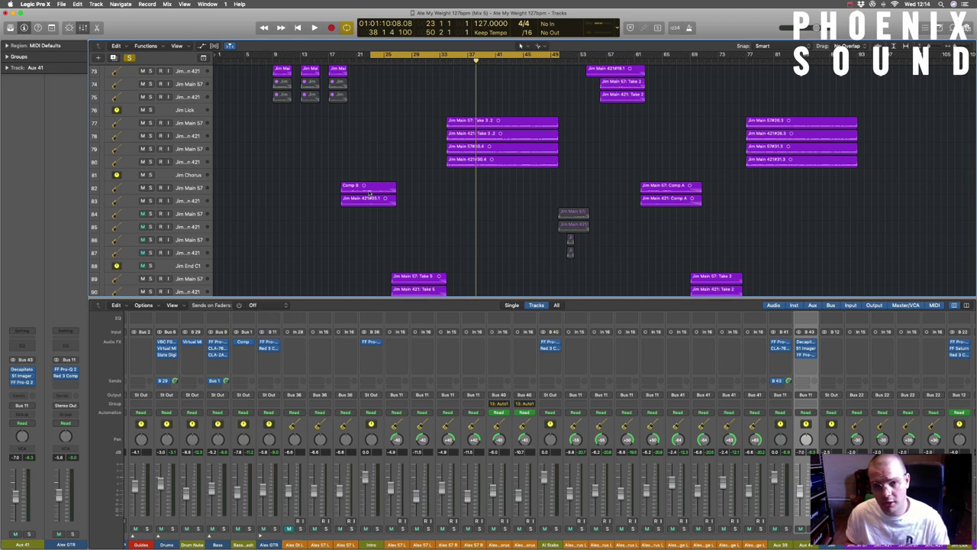
{"action": "scroll", "coordinate": [369, 194], "scroll_direction": "down", "scroll_amount": 2}
{"action": "right_click", "coordinate": [371, 191]}
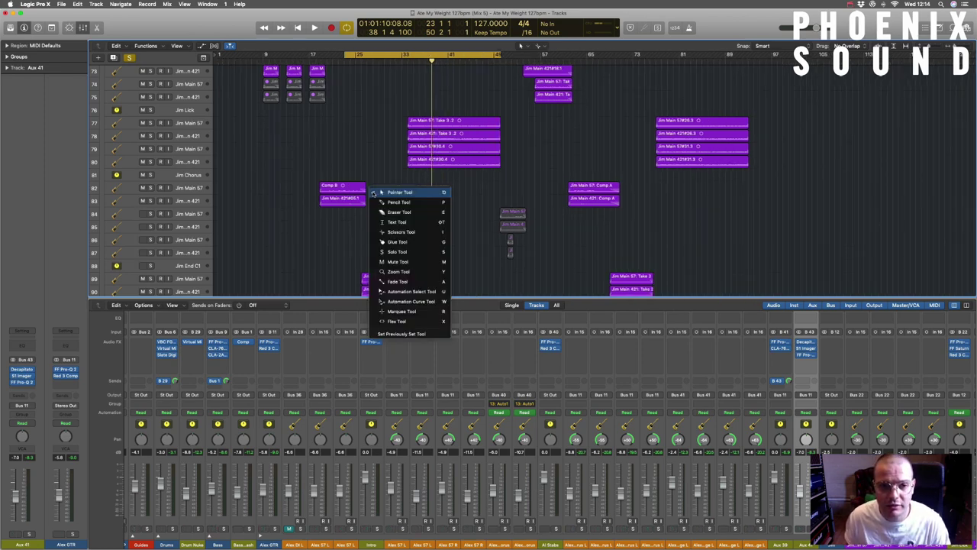
{"action": "key", "text": "Escape"}
{"action": "scroll", "coordinate": [377, 192], "scroll_direction": "up", "scroll_amount": 3}
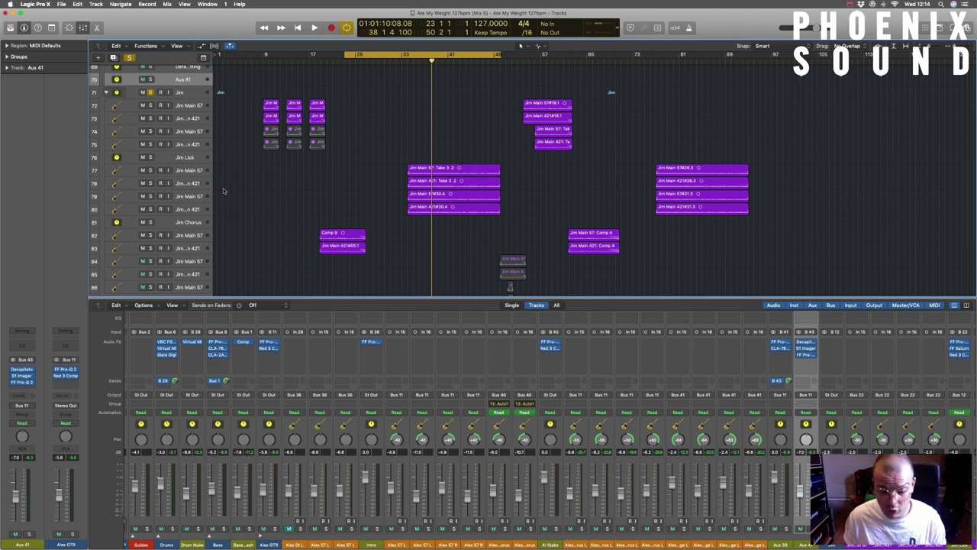
{"action": "scroll", "coordinate": [313, 186], "scroll_direction": "down", "scroll_amount": 2}
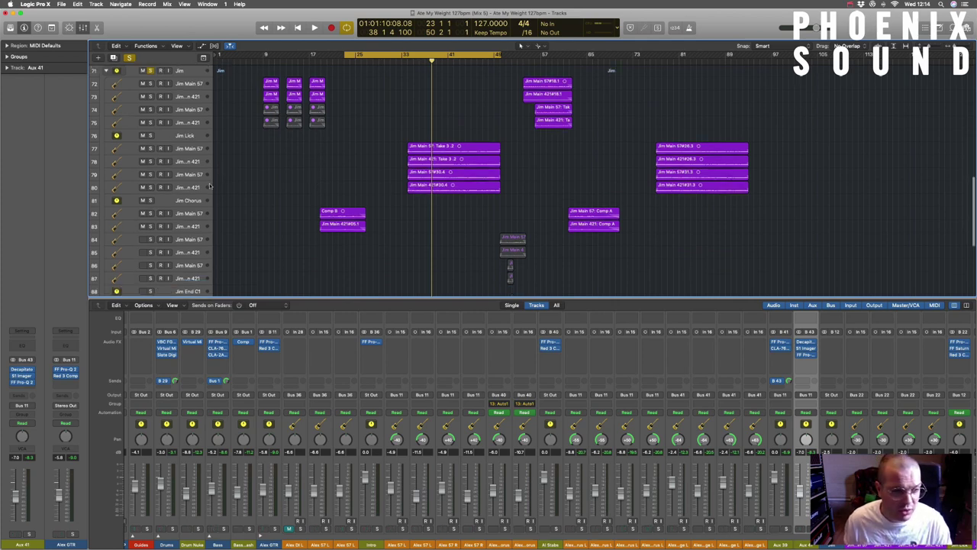
{"action": "left_click", "coordinate": [187, 200]}
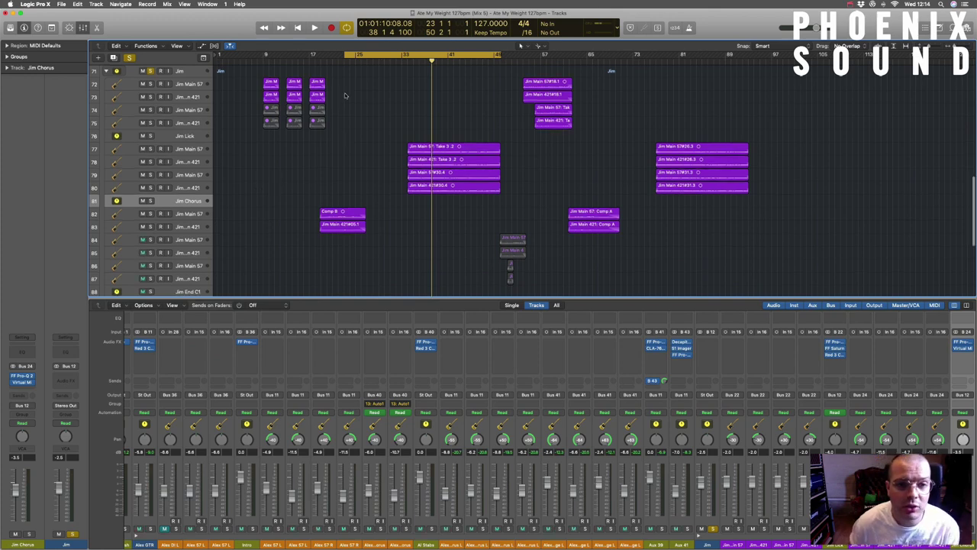
Extend the cycle range to start at bar 9, where the second guitarist's first regions begin.
{"action": "scroll", "coordinate": [340, 80], "scroll_direction": "up", "scroll_amount": 3}
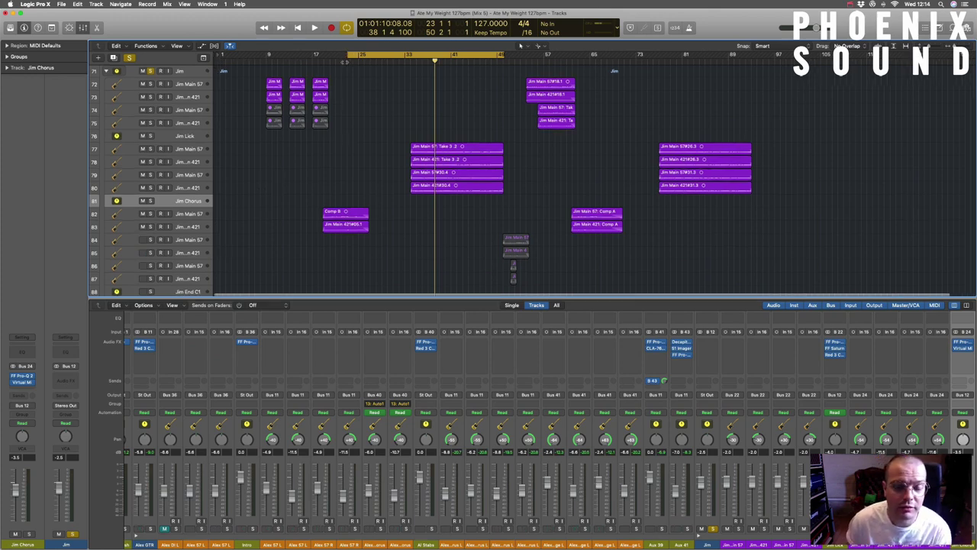
{"action": "scroll", "coordinate": [341, 78], "scroll_direction": "up", "scroll_amount": 1}
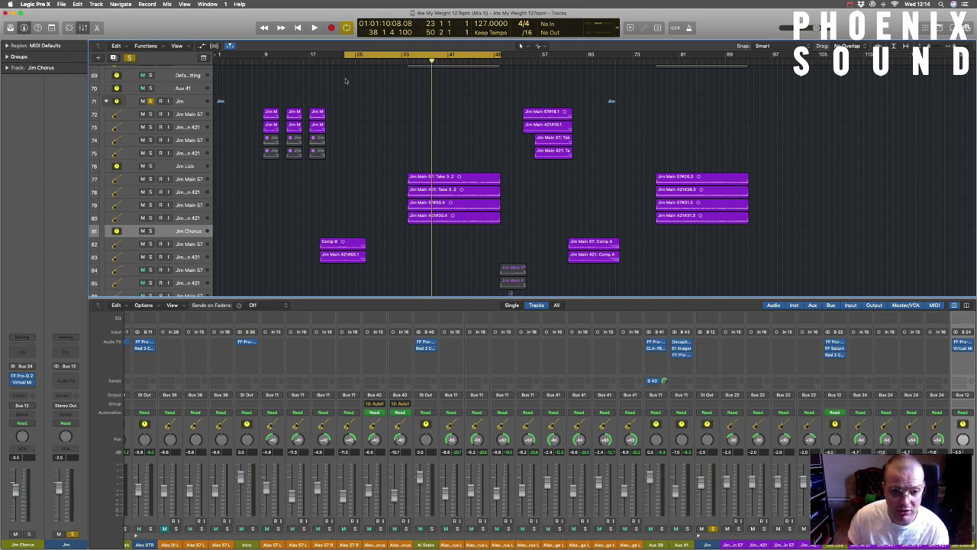
{"action": "scroll", "coordinate": [345, 80], "scroll_direction": "down", "scroll_amount": 3}
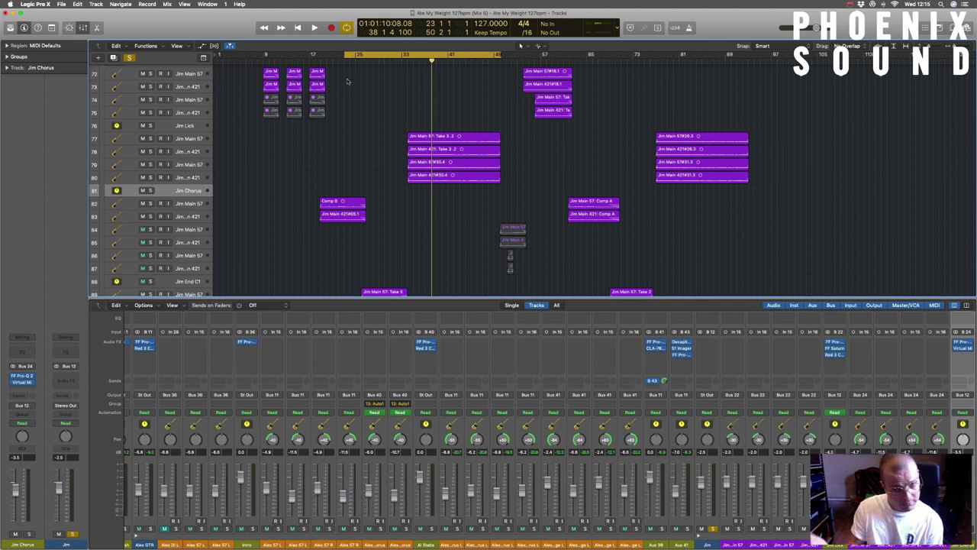
{"action": "scroll", "coordinate": [345, 81], "scroll_direction": "up", "scroll_amount": 5}
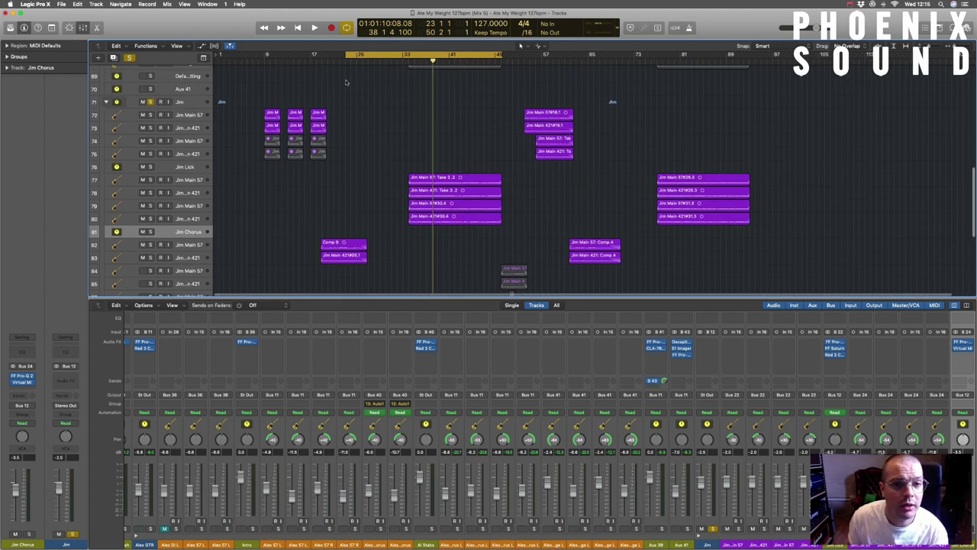
{"action": "left_click_drag", "start_coordinate": [344, 57], "coordinate": [265, 61]}
Look through the rest of the second guitarist's tracks and hide the mixer to enlarge the arrangement.
{"action": "scroll", "coordinate": [277, 76], "scroll_direction": "down", "scroll_amount": 5}
{"action": "scroll", "coordinate": [277, 77], "scroll_direction": "down", "scroll_amount": 8}
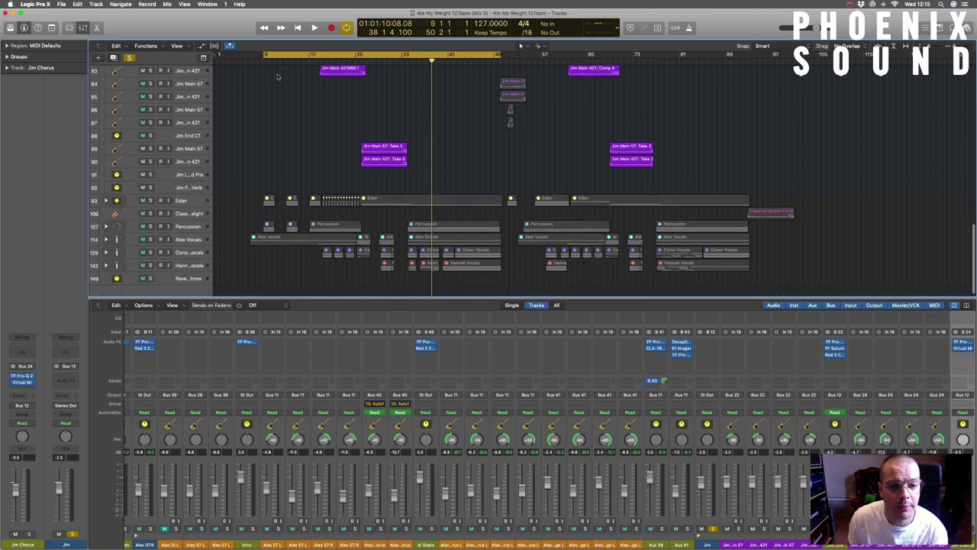
{"action": "scroll", "coordinate": [277, 74], "scroll_direction": "up", "scroll_amount": 5}
{"action": "scroll", "coordinate": [277, 73], "scroll_direction": "down", "scroll_amount": 6}
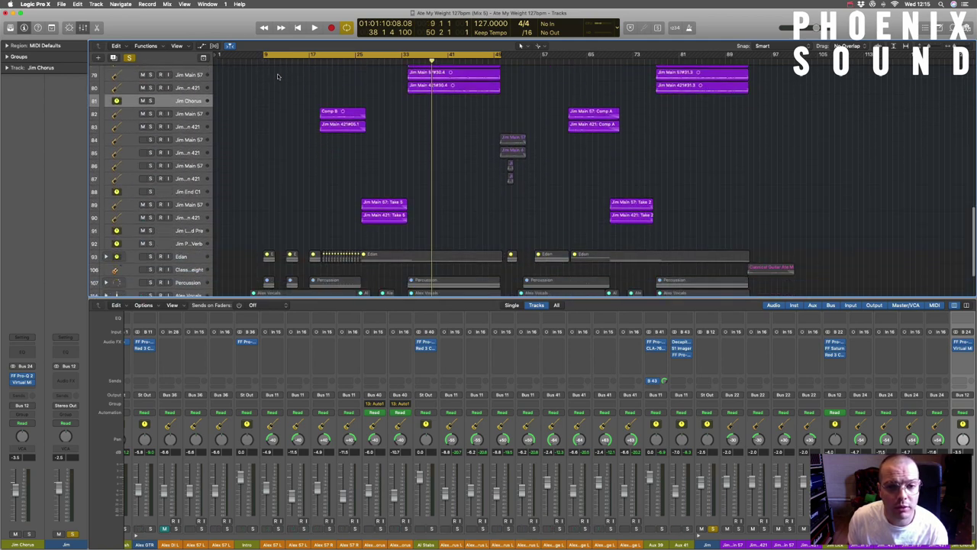
{"action": "key", "text": "x"}
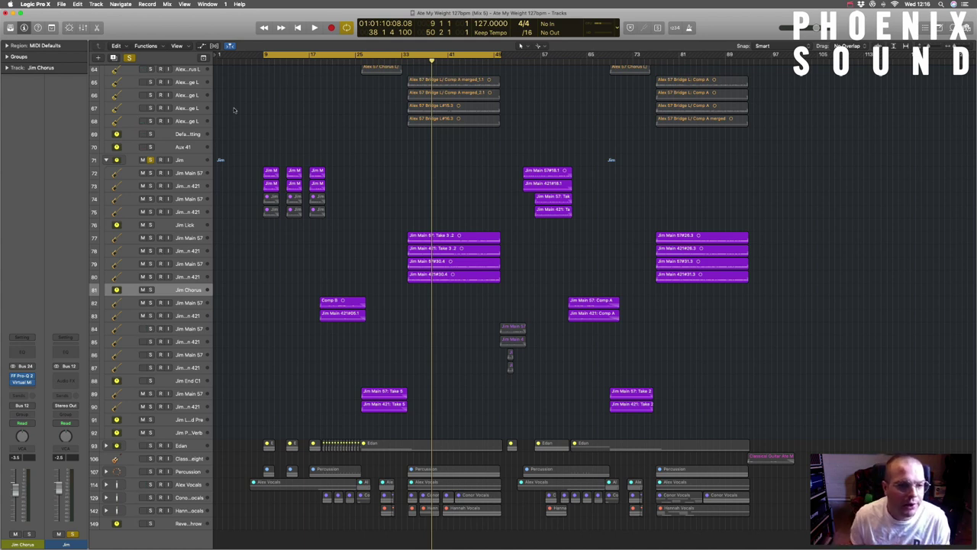
Select the first Main 57 track on track 72, cue playback at bar 9, and solo tracks 72 to 75.
{"action": "left_click", "coordinate": [191, 174]}
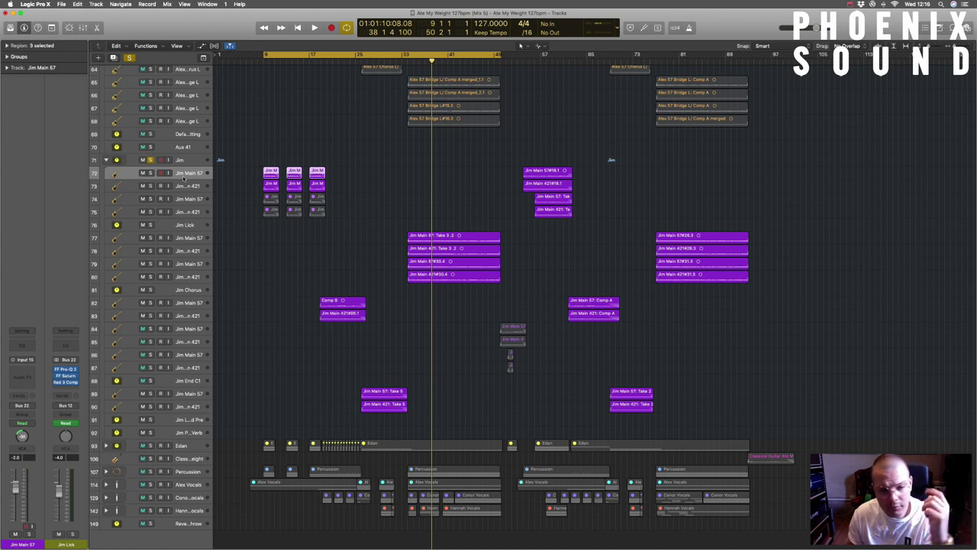
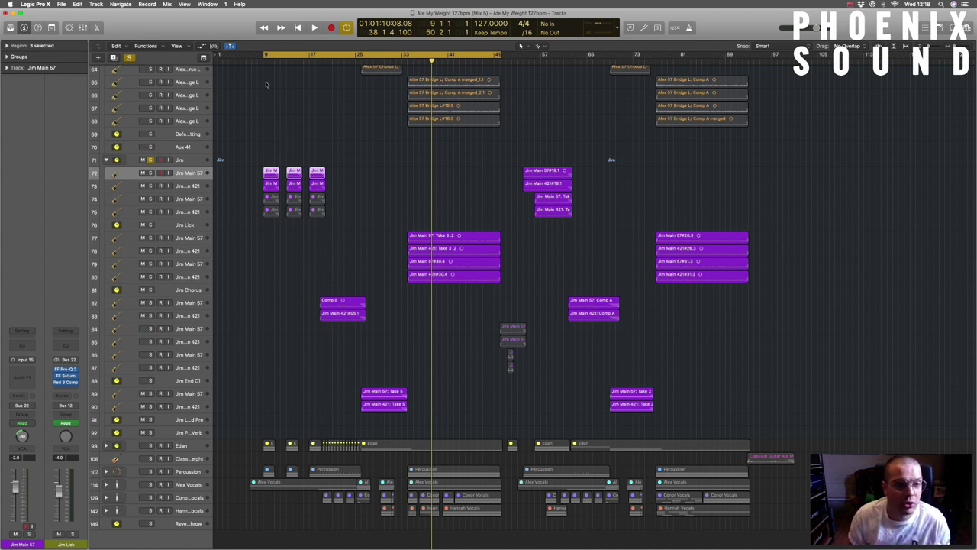
{"action": "key", "text": "space"}
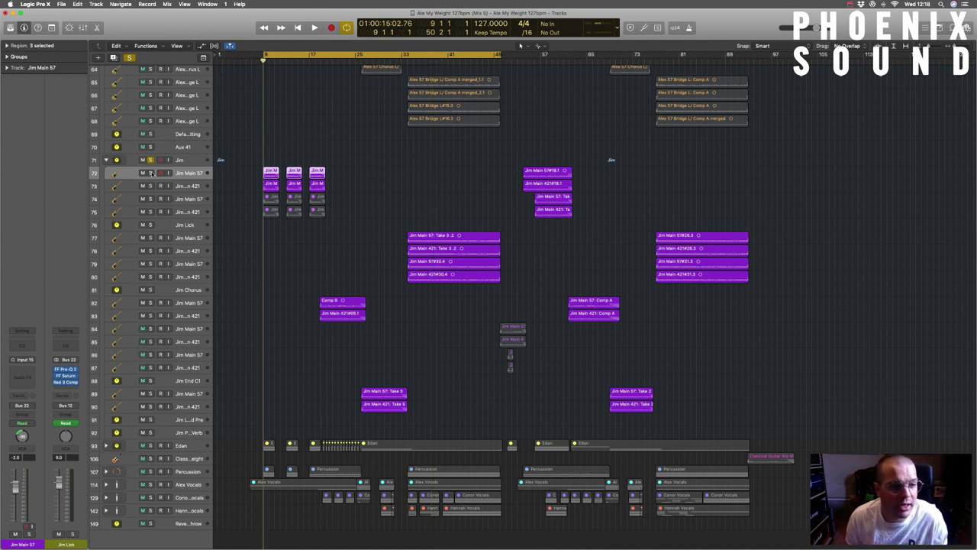
{"action": "left_click_drag", "start_coordinate": [150, 173], "coordinate": [151, 211]}
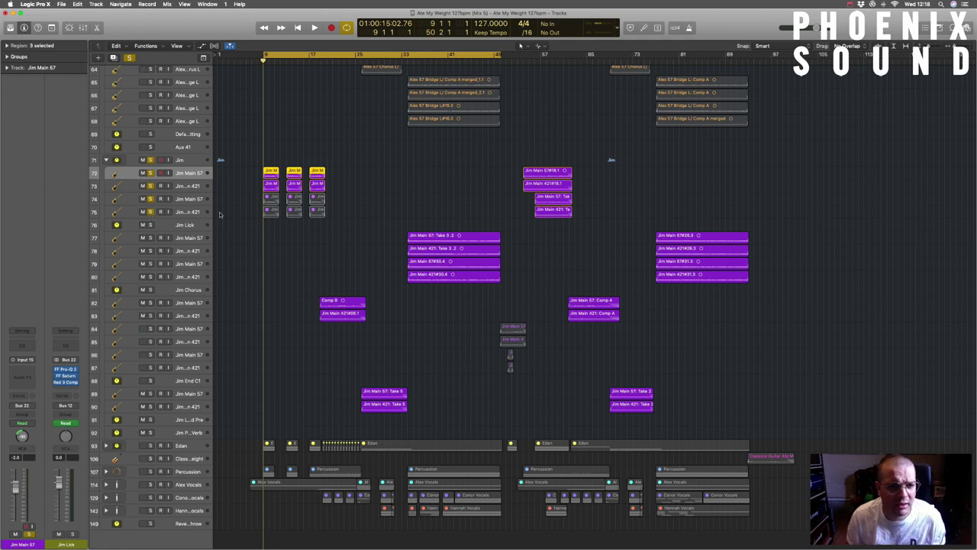
Turn off the cycle range and audition the soloed Main tracks 72 to 75 from bar 9.
{"action": "key", "text": "super+Right"}
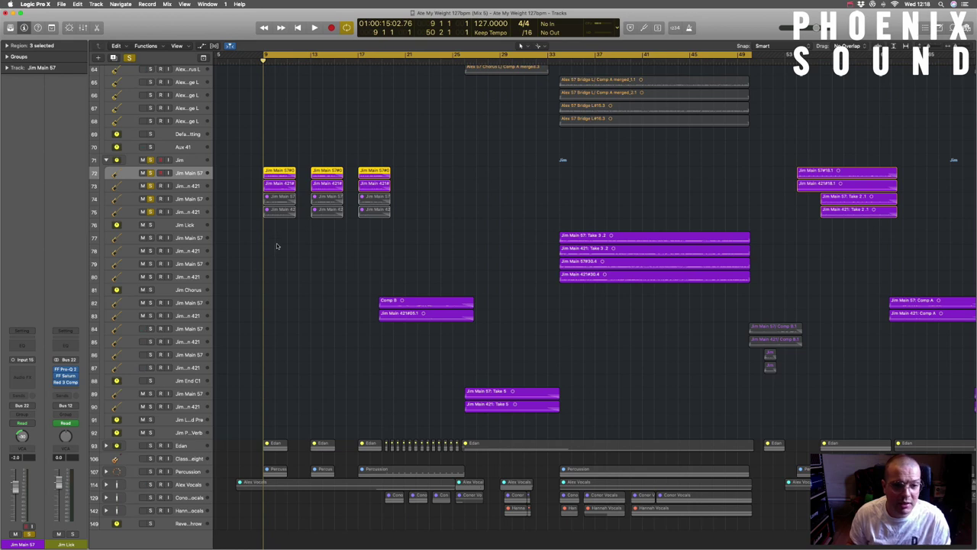
{"action": "left_click", "coordinate": [304, 209], "text": "ctrl+alt"}
{"action": "left_click", "coordinate": [278, 182], "text": "ctrl"}
{"action": "key", "text": "Escape"}
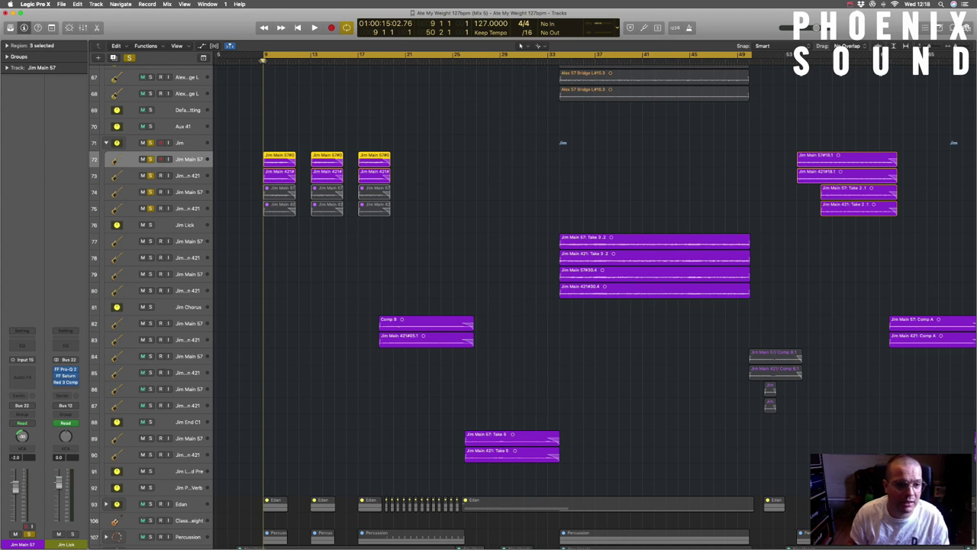
{"action": "left_click", "coordinate": [286, 56]}
{"action": "key", "text": "space"}
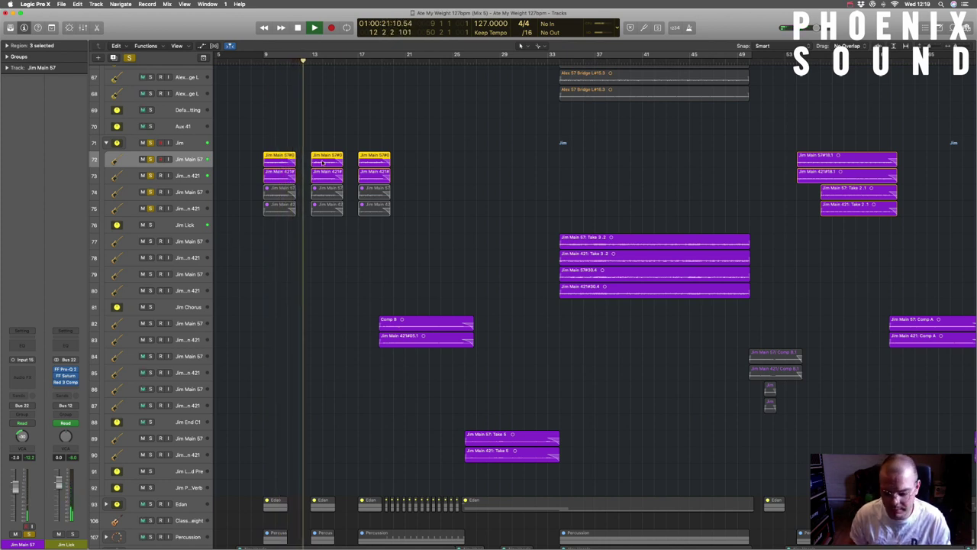
{"action": "scroll", "coordinate": [332, 168], "scroll_direction": "up", "scroll_amount": 1}
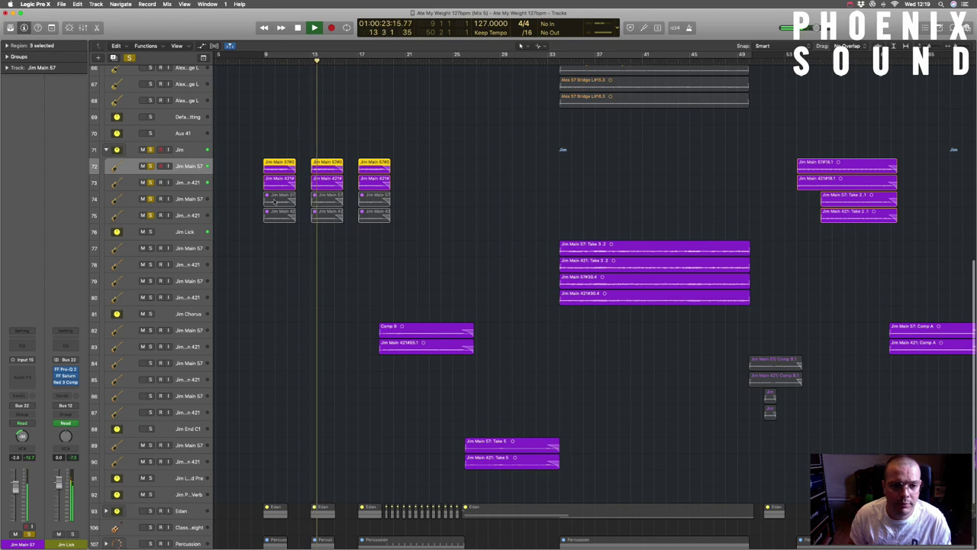
{"action": "key", "text": "space"}
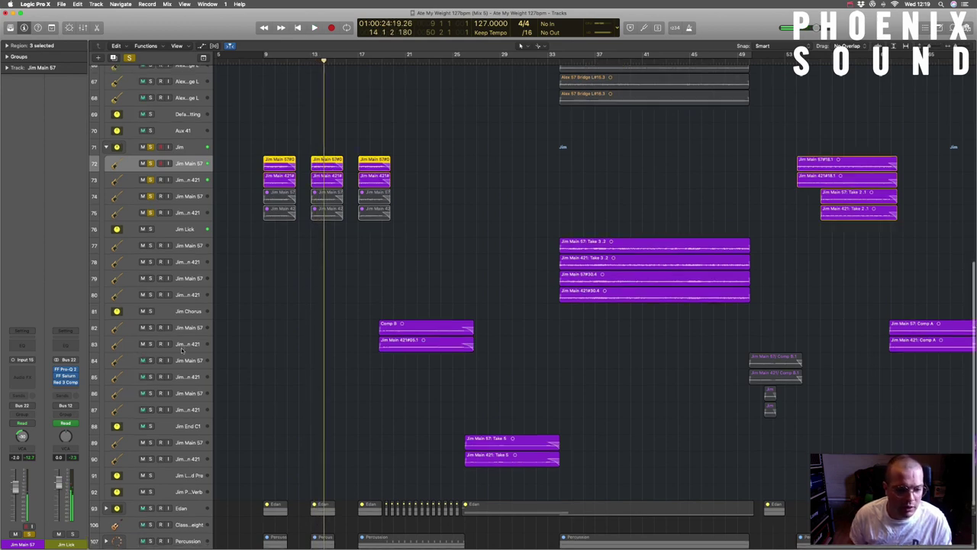
Add the track 93 stack to the solo and audition it with the second guitarist's lick from bar 9.
{"action": "scroll", "coordinate": [277, 195], "scroll_direction": "down", "scroll_amount": 5}
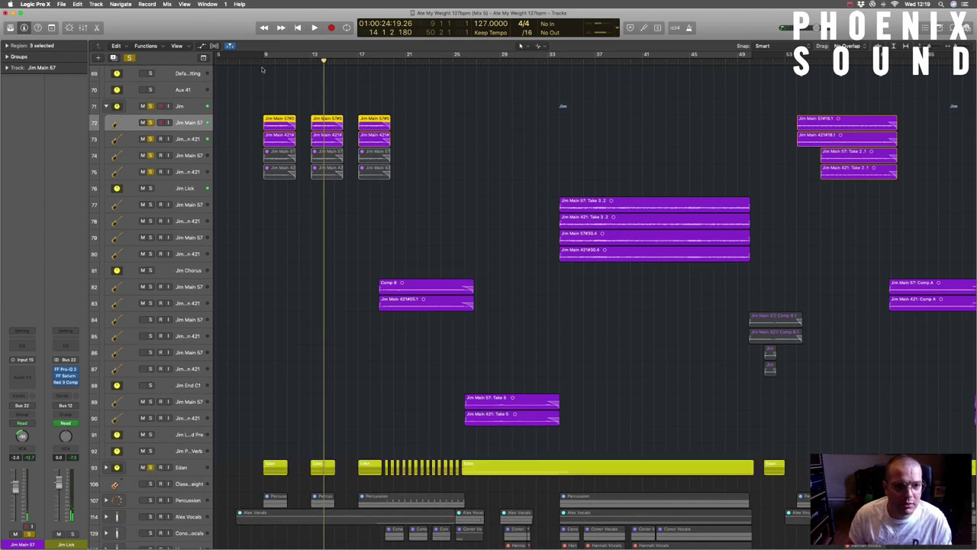
{"action": "left_click", "coordinate": [263, 61]}
{"action": "key", "text": "space"}
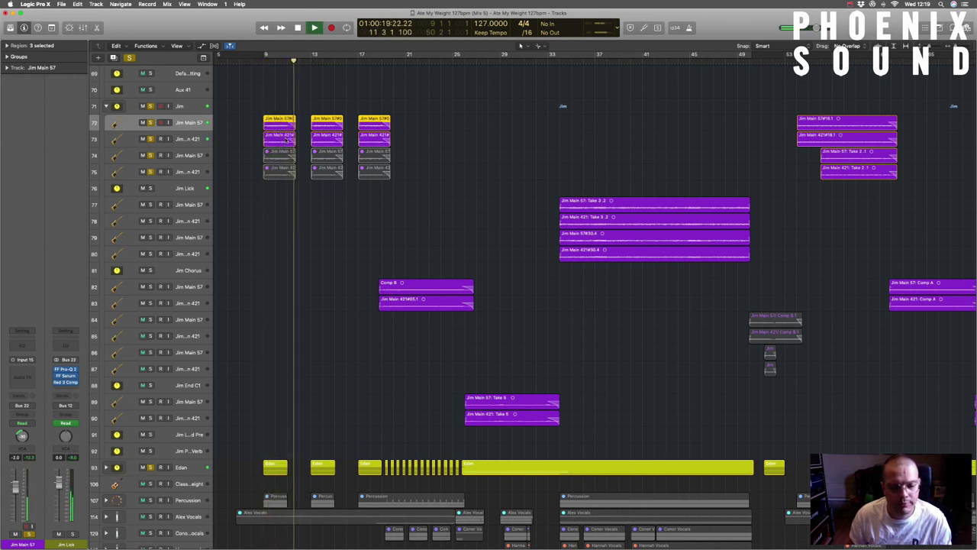
{"action": "key", "text": "space"}
{"action": "scroll", "coordinate": [289, 142], "scroll_direction": "up", "scroll_amount": 1}
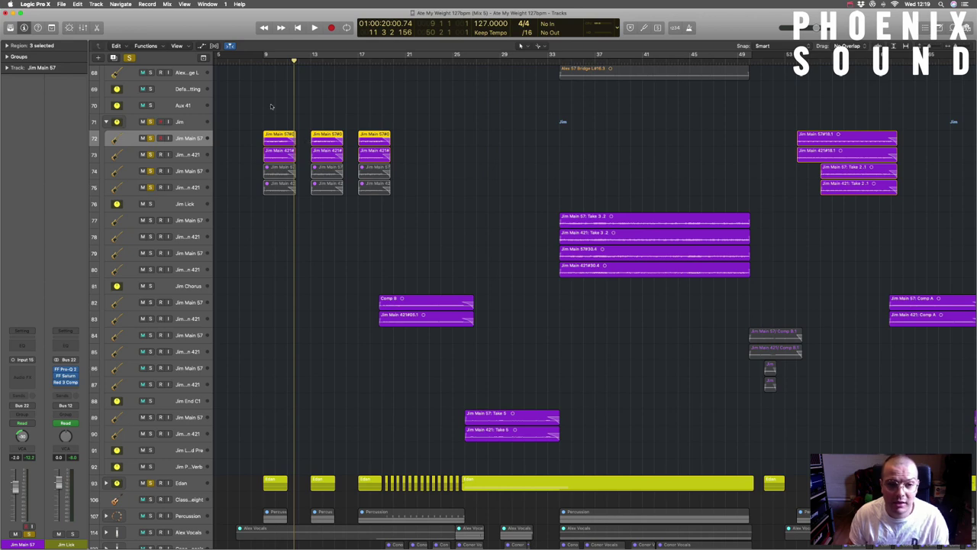
Cue playback at bar 9 and solo the first guitarist's 57 L and R tracks 54 to 57.
{"action": "left_click", "coordinate": [266, 55]}
{"action": "scroll", "coordinate": [252, 99], "scroll_direction": "up", "scroll_amount": 10}
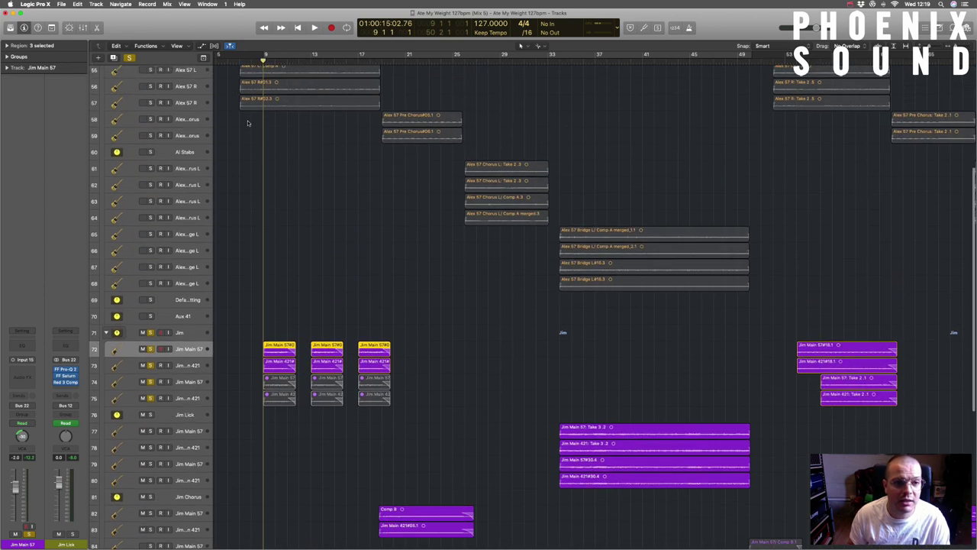
{"action": "scroll", "coordinate": [157, 140], "scroll_direction": "up", "scroll_amount": 3}
{"action": "left_click", "coordinate": [151, 127]}
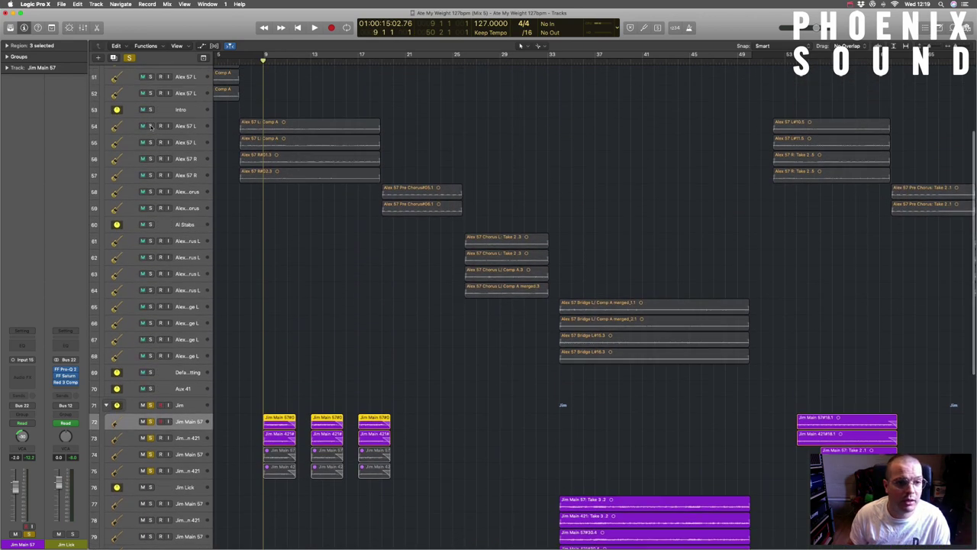
{"action": "left_click_drag", "start_coordinate": [151, 146], "coordinate": [151, 175]}
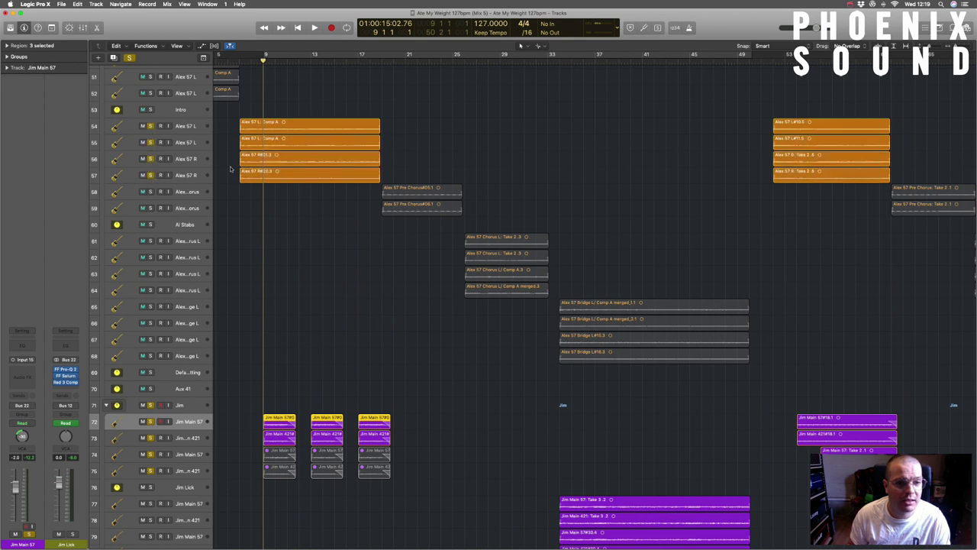
Audition both guitarists' soloed tracks together, starting from bar 7.
{"action": "left_click_drag", "start_coordinate": [252, 62], "coordinate": [246, 61]}
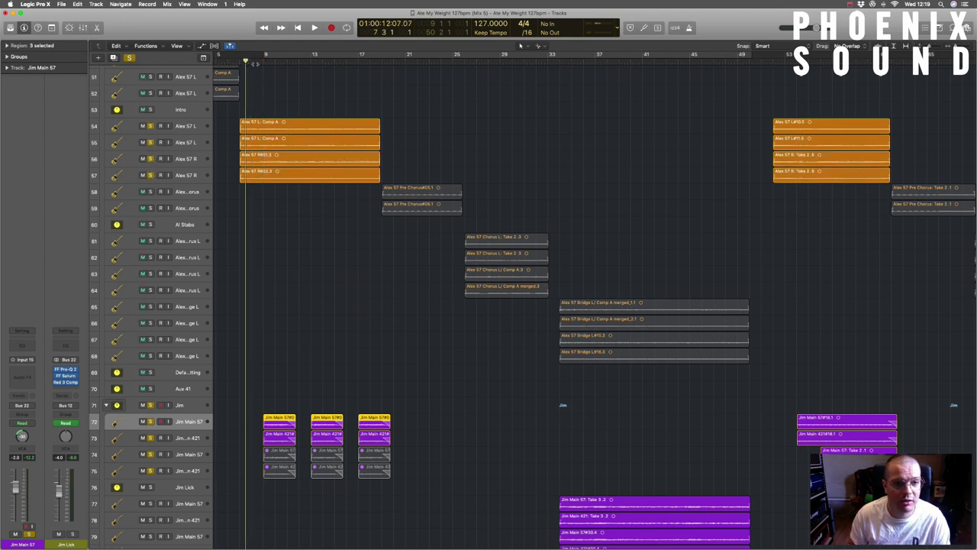
{"action": "key", "text": "space"}
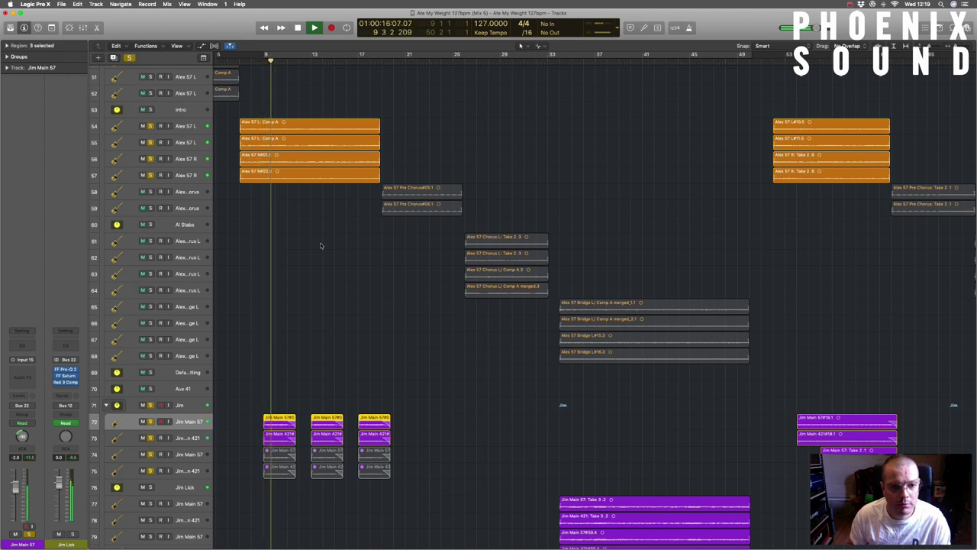
{"action": "scroll", "coordinate": [321, 245], "scroll_direction": "down", "scroll_amount": 2}
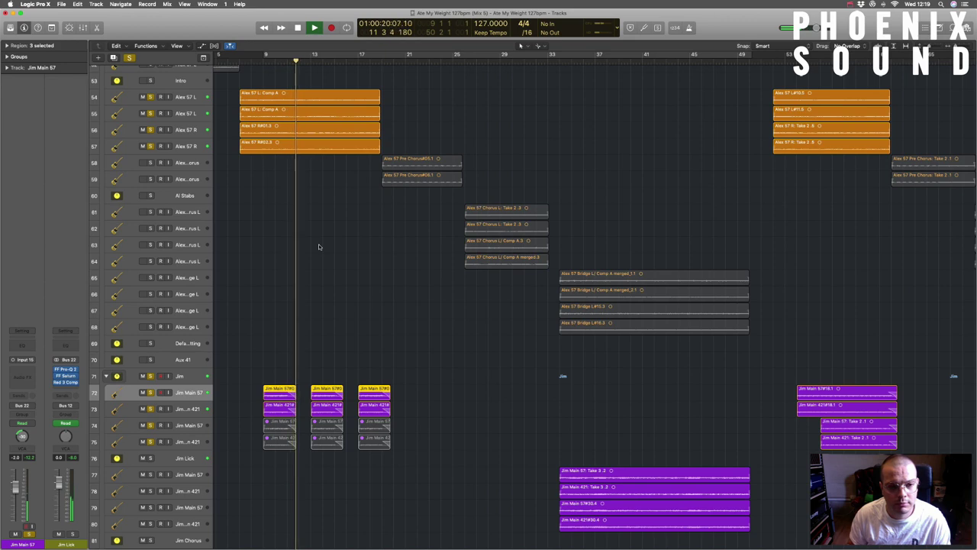
{"action": "scroll", "coordinate": [319, 247], "scroll_direction": "down", "scroll_amount": 5}
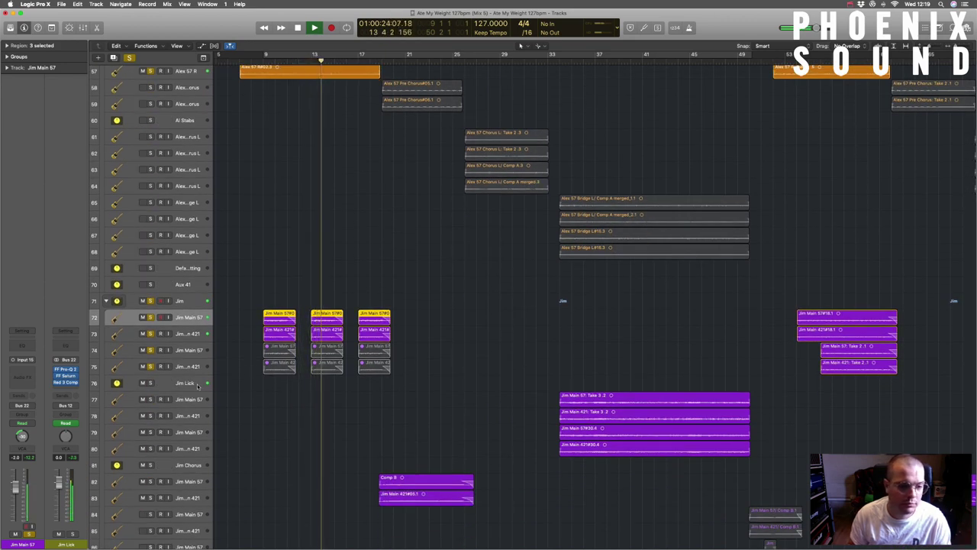
{"action": "key", "text": "space"}
Open the FF Pro-Q 2 equalizer of the Lick aux on track 76 and move its window clear of the track list.
{"action": "left_click", "coordinate": [197, 386]}
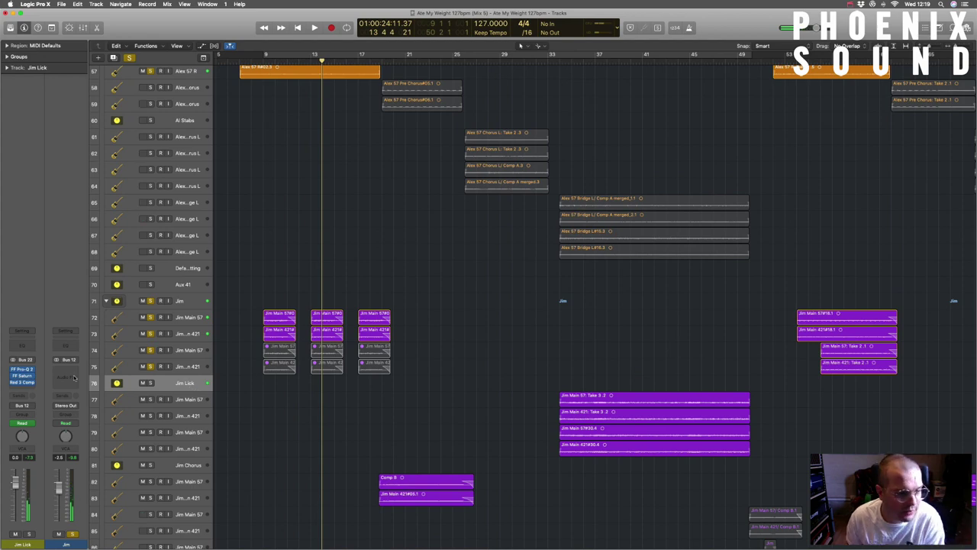
{"action": "left_click", "coordinate": [23, 375]}
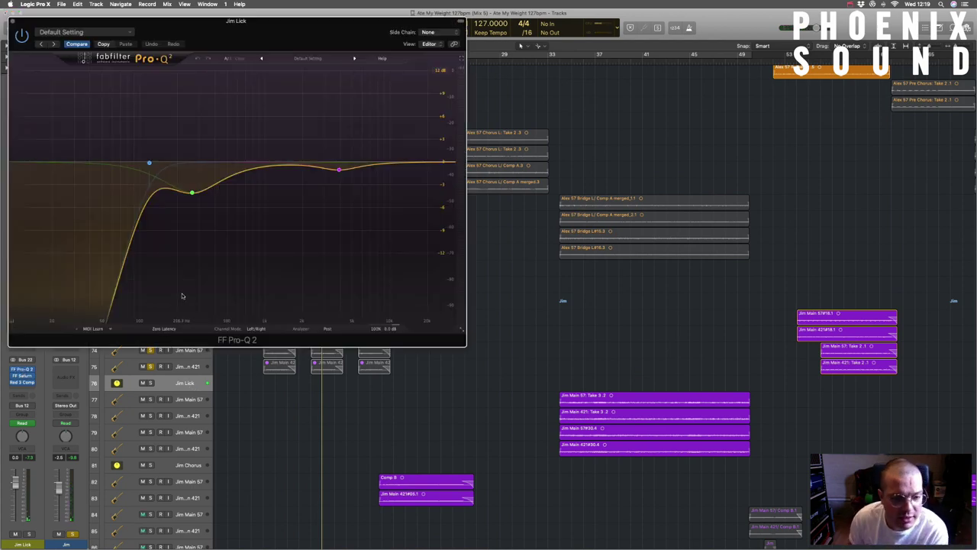
{"action": "left_click_drag", "start_coordinate": [243, 24], "coordinate": [622, 44]}
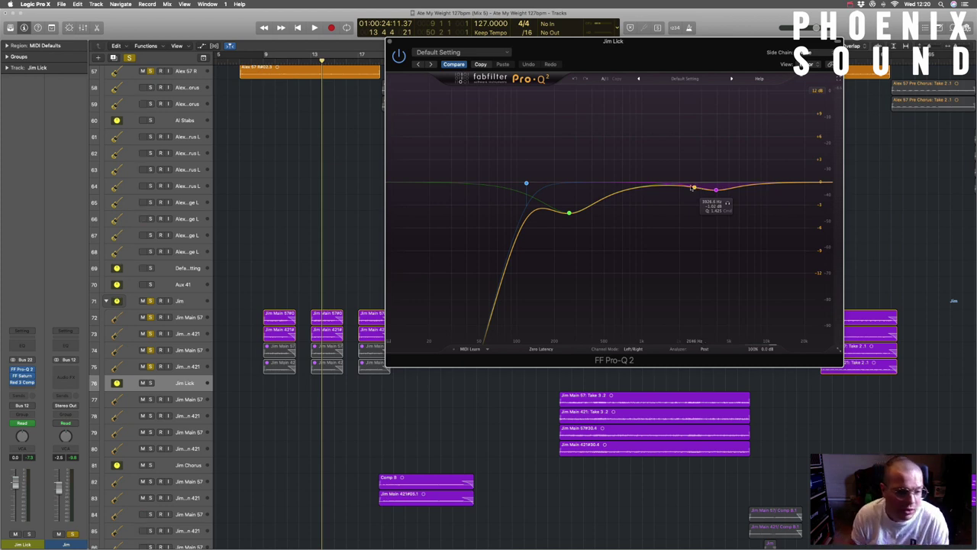
Examine the channel strips of the track 71 stack, the Lick and Chorus auxes, and Main tracks 72 and 73.
{"action": "left_click", "coordinate": [178, 381]}
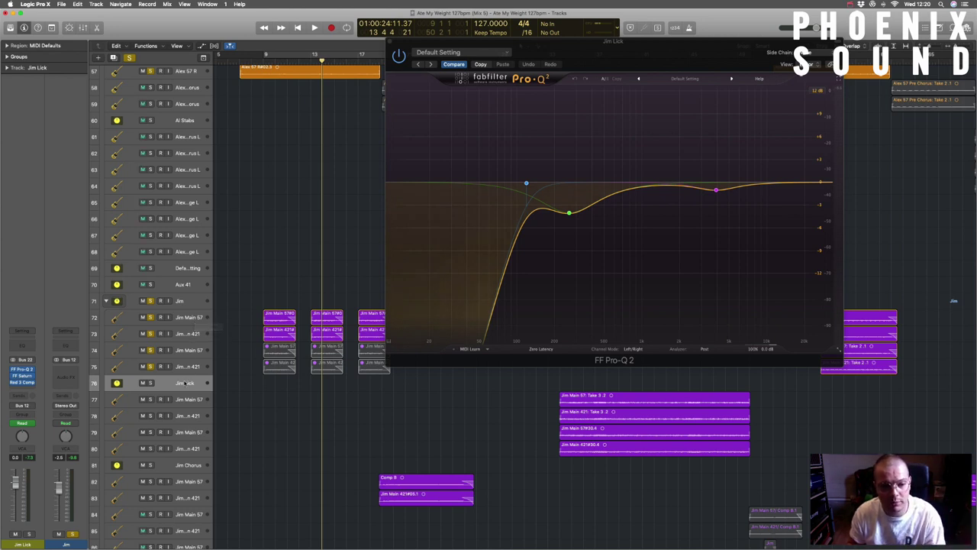
{"action": "left_click", "coordinate": [180, 304]}
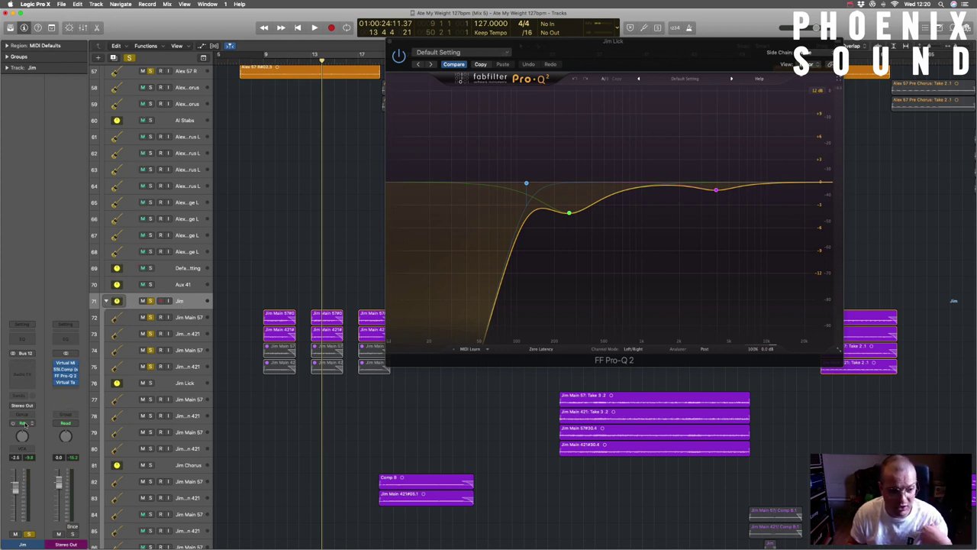
{"action": "left_click", "coordinate": [184, 383]}
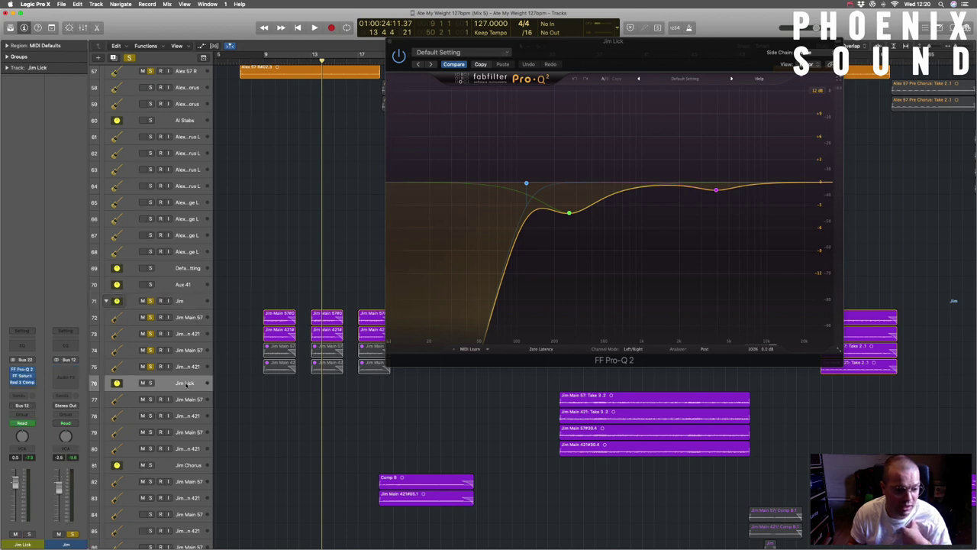
{"action": "left_click", "coordinate": [187, 465]}
{"action": "scroll", "coordinate": [187, 462], "scroll_direction": "down", "scroll_amount": 2}
{"action": "scroll", "coordinate": [187, 458], "scroll_direction": "up", "scroll_amount": 2}
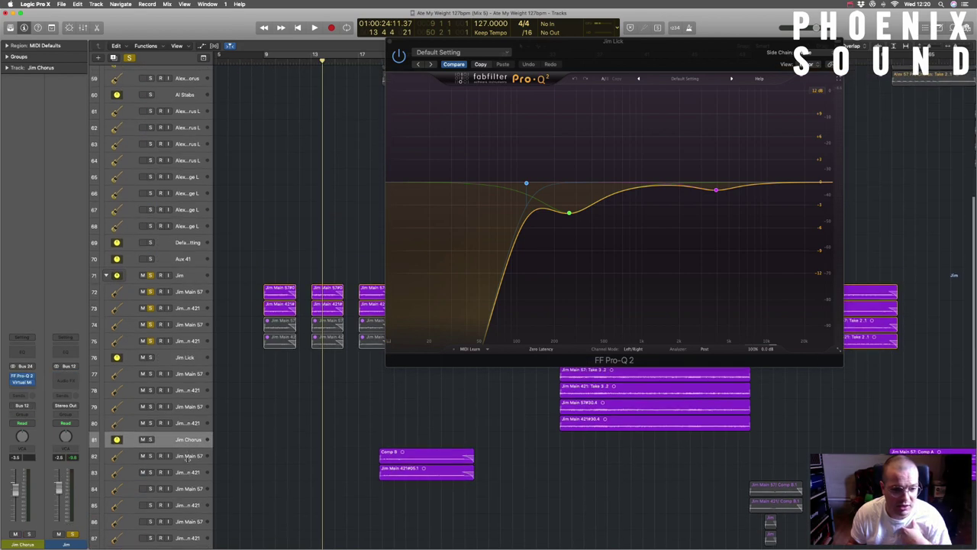
{"action": "left_click", "coordinate": [186, 386]}
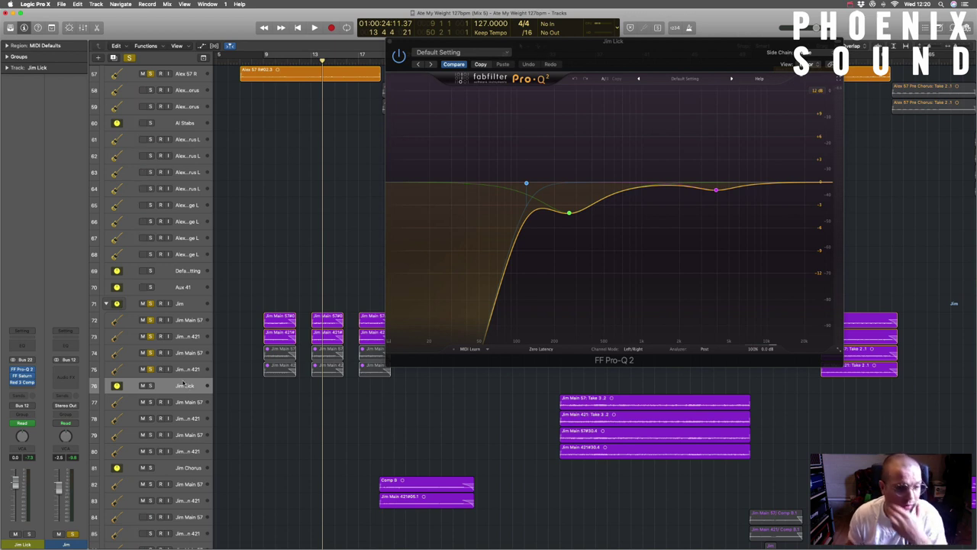
{"action": "left_click", "coordinate": [187, 322]}
{"action": "left_click", "coordinate": [191, 336]}
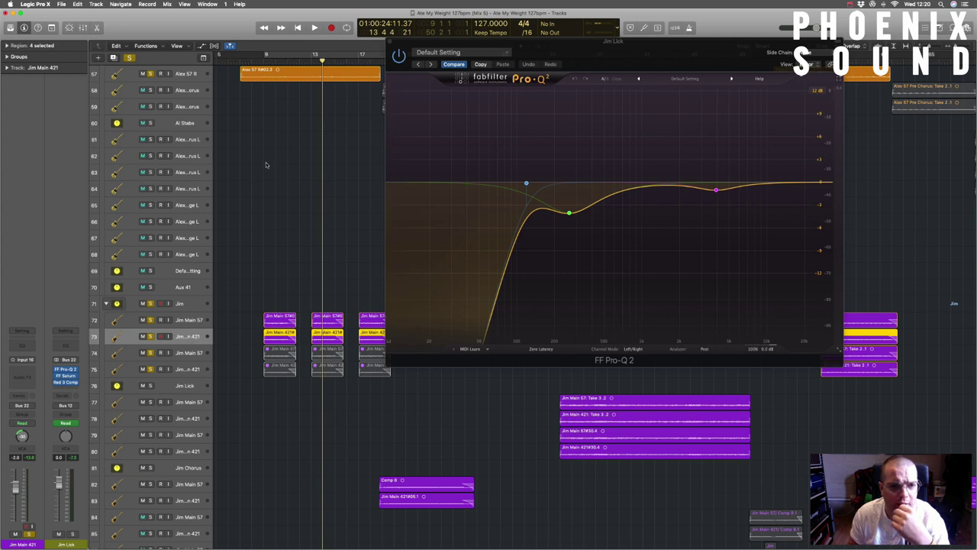
Loop bars 9 to about 12 over the first lick and leave only the track 71 stack soloed.
{"action": "left_click", "coordinate": [265, 59]}
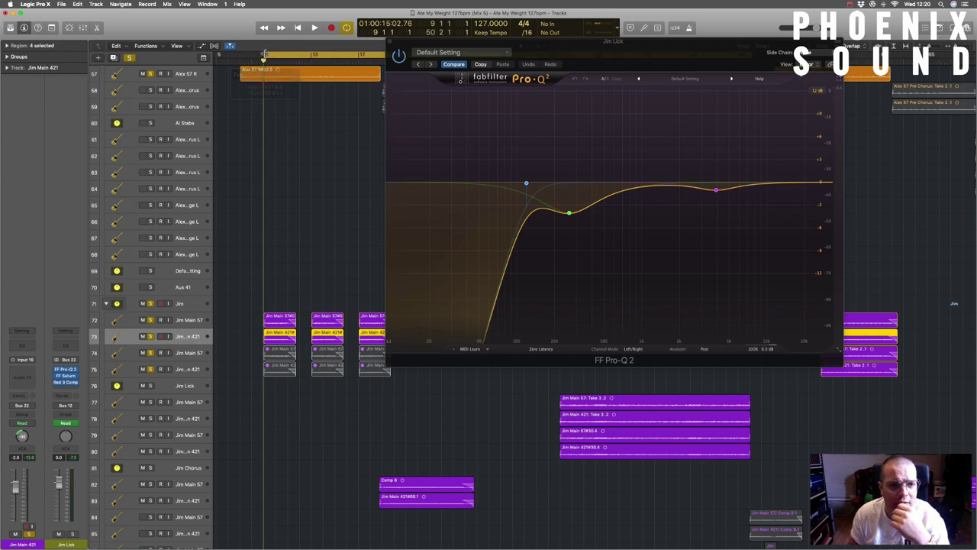
{"action": "left_click_drag", "start_coordinate": [266, 57], "coordinate": [297, 57]}
{"action": "key", "text": "space"}
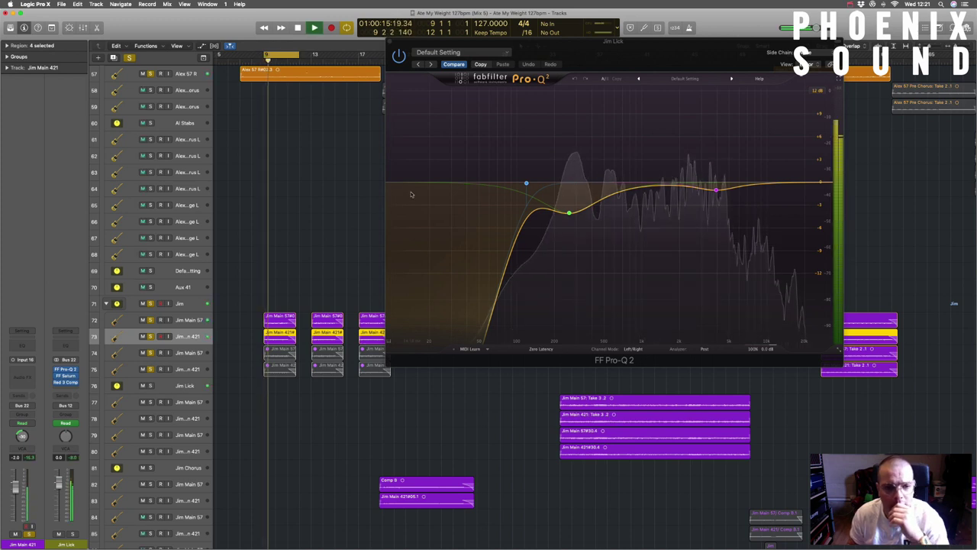
{"action": "left_click", "coordinate": [151, 304]}
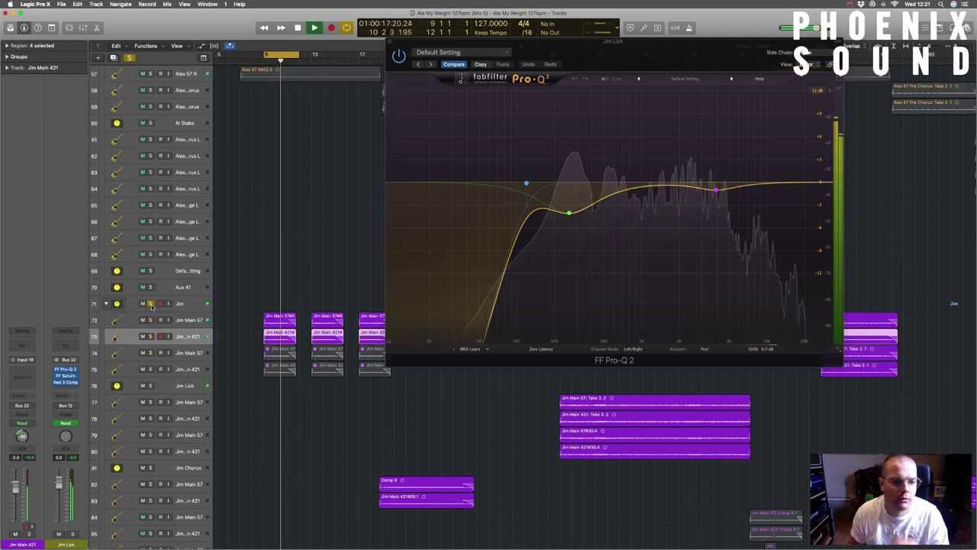
{"action": "key", "text": "space"}
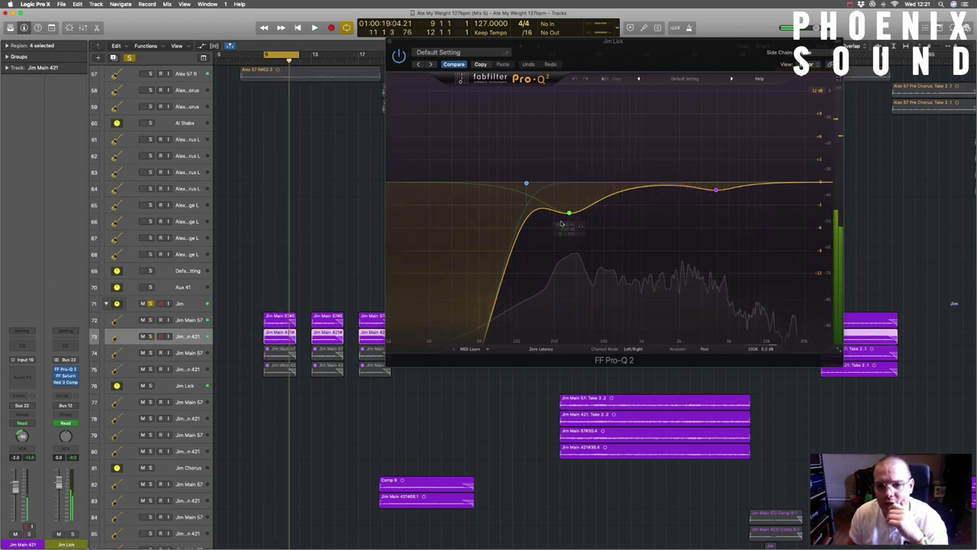
Audition the low-mid cut band of the Lick aux's equalizer over the looped lick.
{"action": "left_click", "coordinate": [569, 212]}
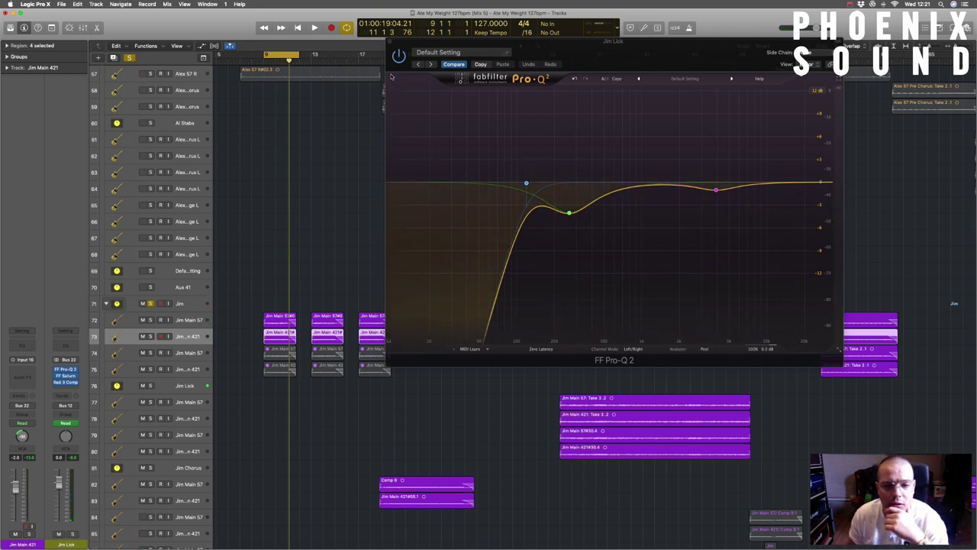
{"action": "key", "text": "space"}
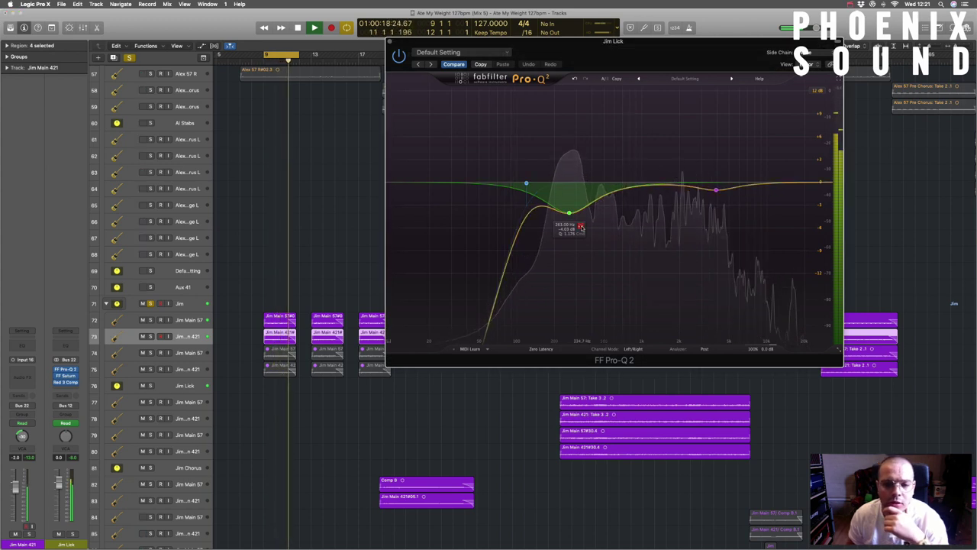
{"action": "key", "text": "space"}
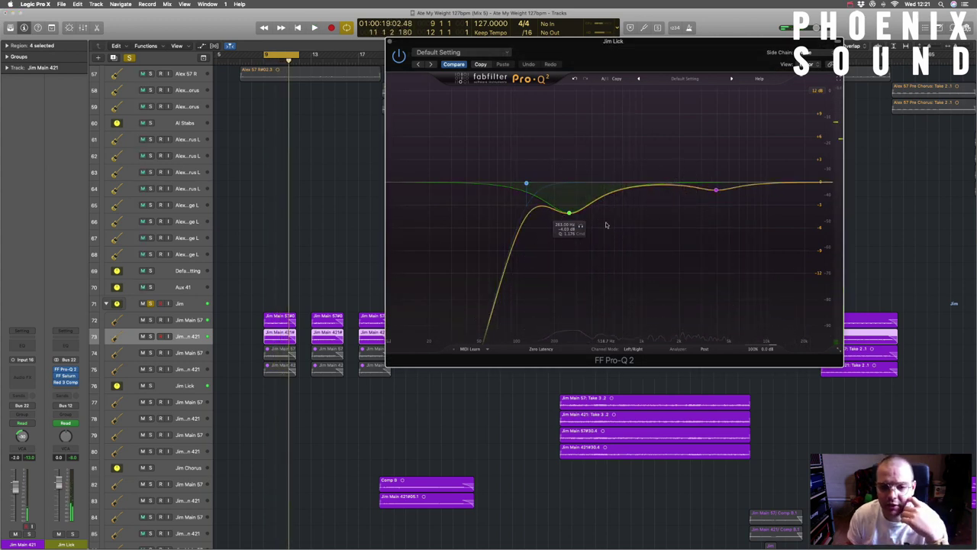
Audition the upper-mid cut band of the Lick aux's equalizer, soloing it, then boosting and restoring its gain over the looped lick.
{"action": "left_click", "coordinate": [716, 190]}
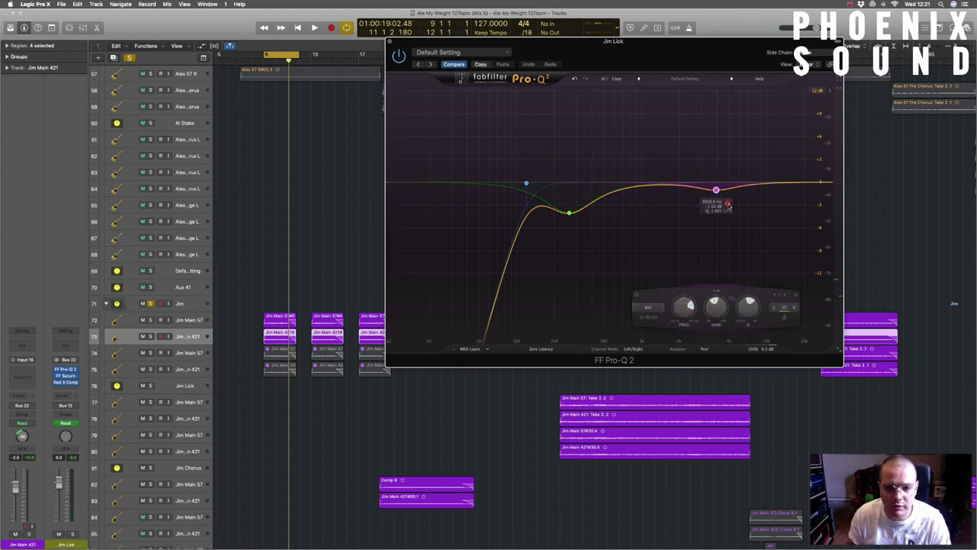
{"action": "key", "text": "space"}
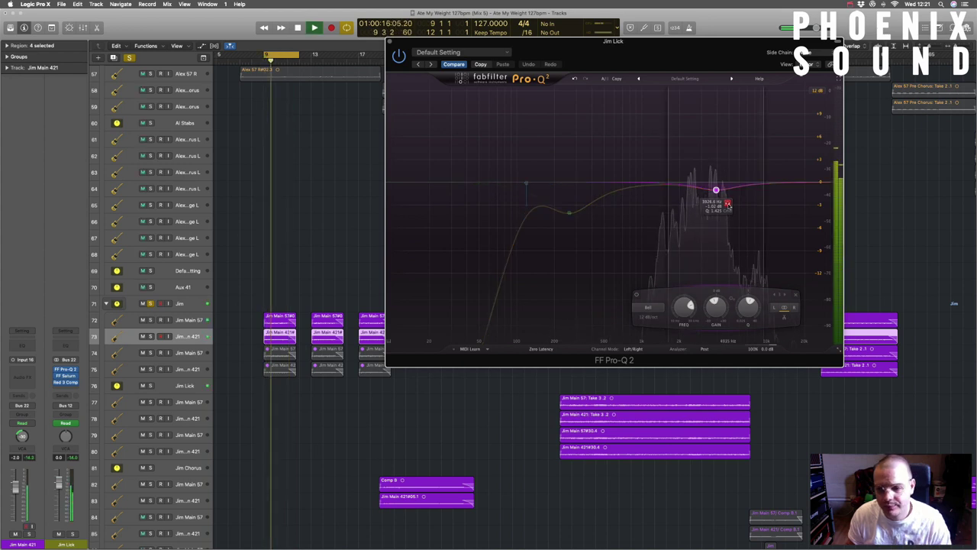
{"action": "scroll", "coordinate": [719, 295], "scroll_direction": "up", "scroll_amount": 8}
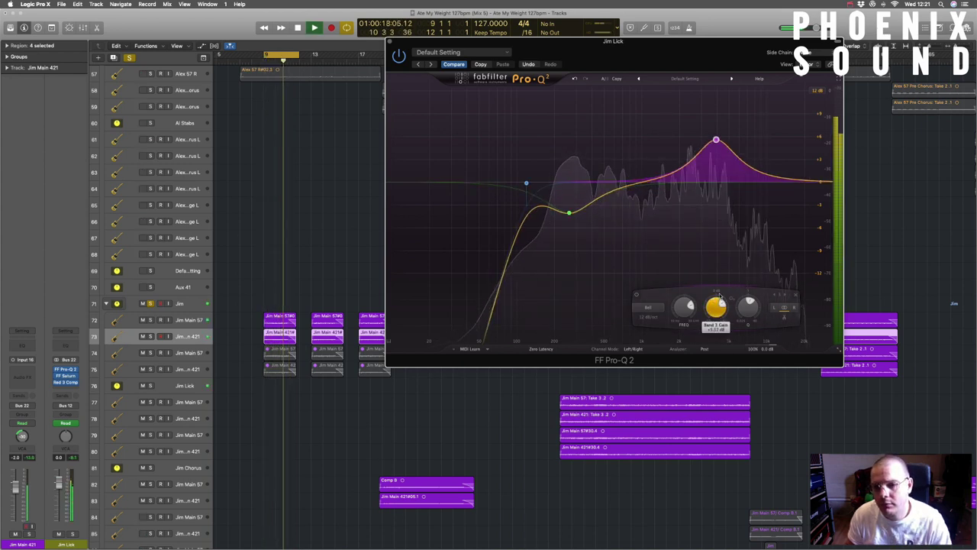
{"action": "scroll", "coordinate": [719, 296], "scroll_direction": "down", "scroll_amount": 9}
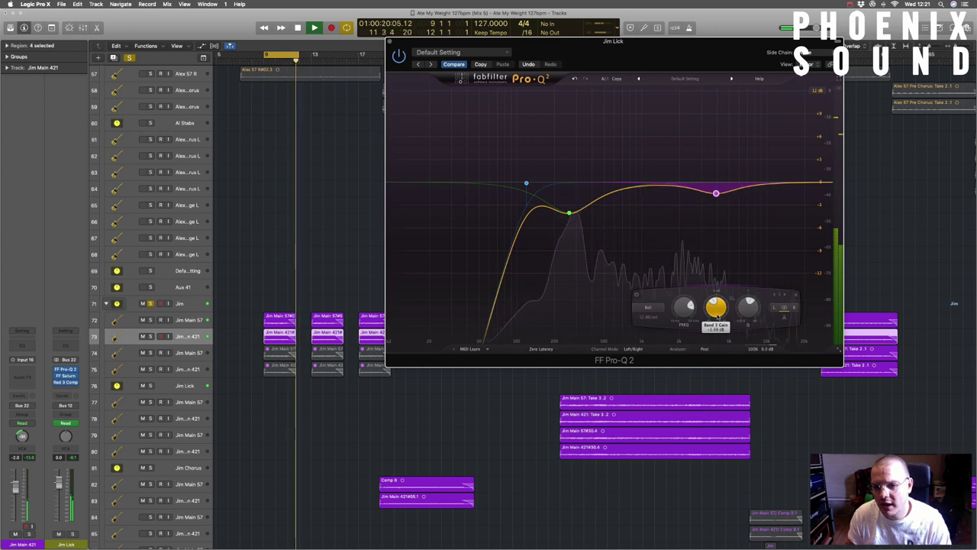
{"action": "key", "text": "space"}
Bypass the Lick aux's Pro-Q 2, Saturn and Red 3 inserts and audition the looped lick unprocessed.
{"action": "left_click_drag", "start_coordinate": [401, 67], "coordinate": [401, 66]}
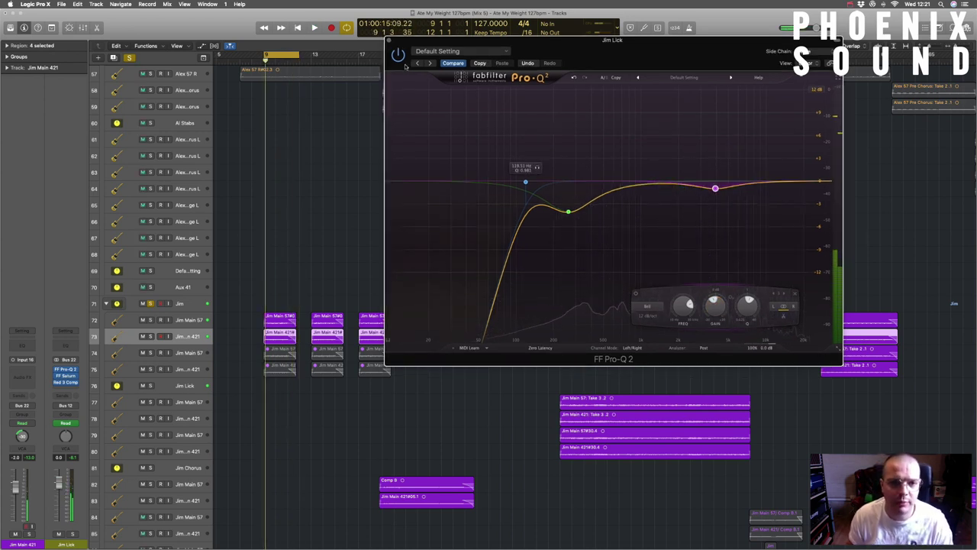
{"action": "key", "text": "space"}
{"action": "key", "text": "space"}
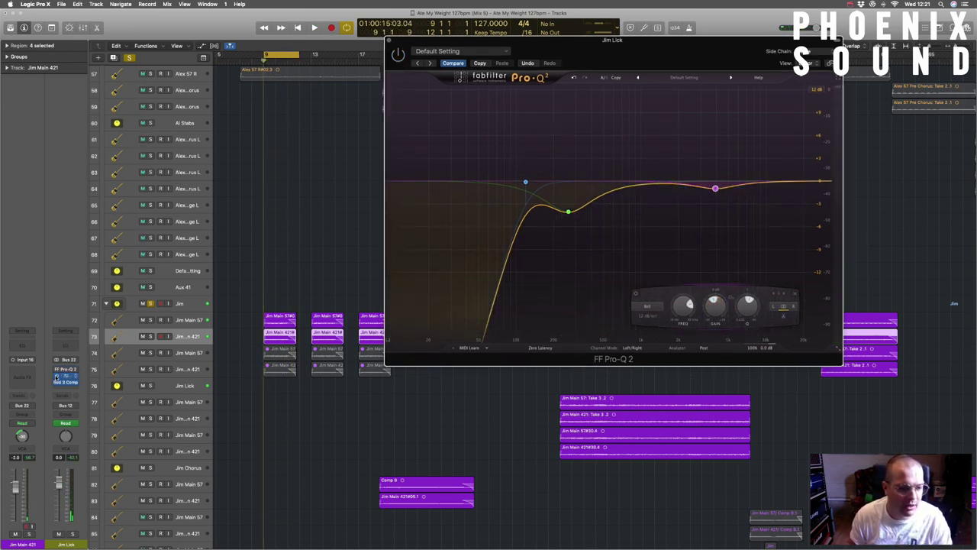
{"action": "key", "text": "space"}
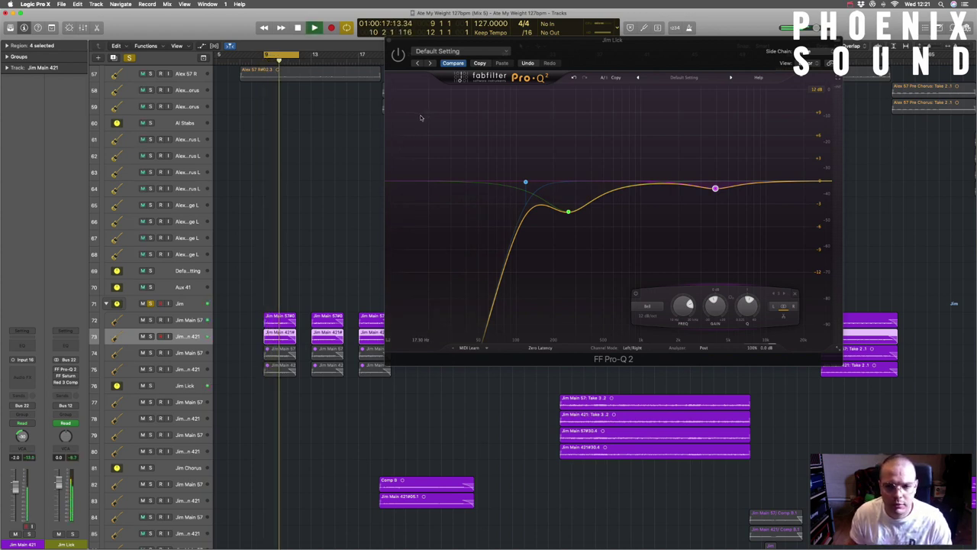
{"action": "key", "text": "space"}
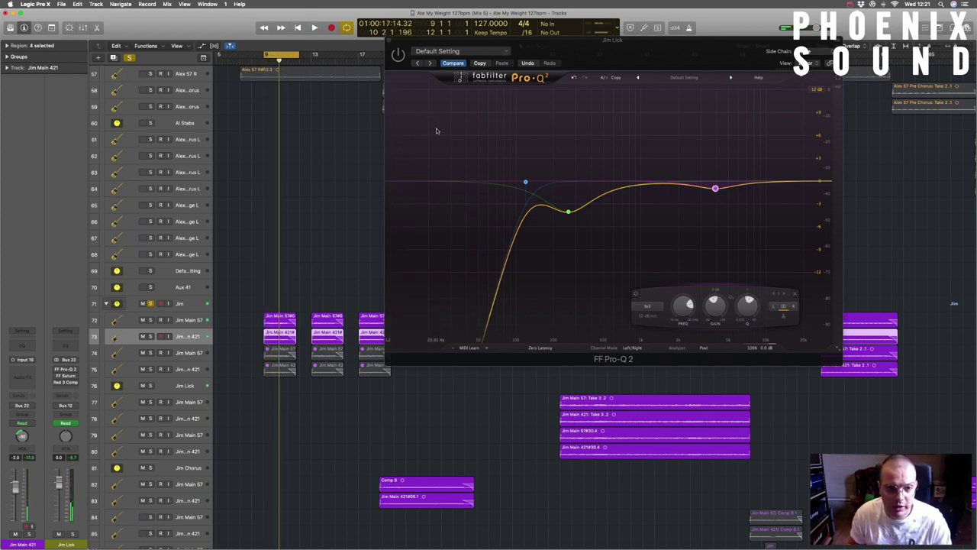
Re-enable Pro-Q 2 on the Lick aux and audition the looped lick with only the equalizer active.
{"action": "left_click", "coordinate": [398, 57]}
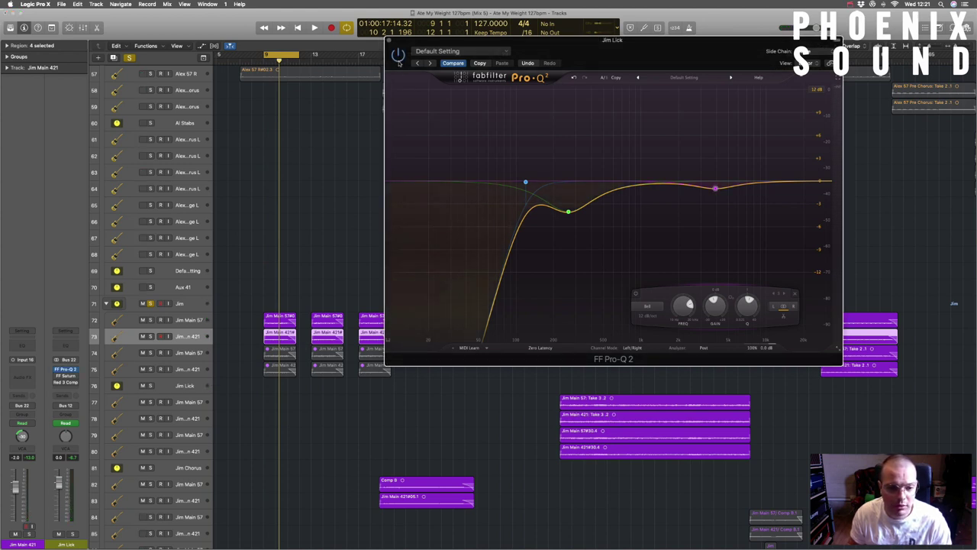
{"action": "key", "text": "space"}
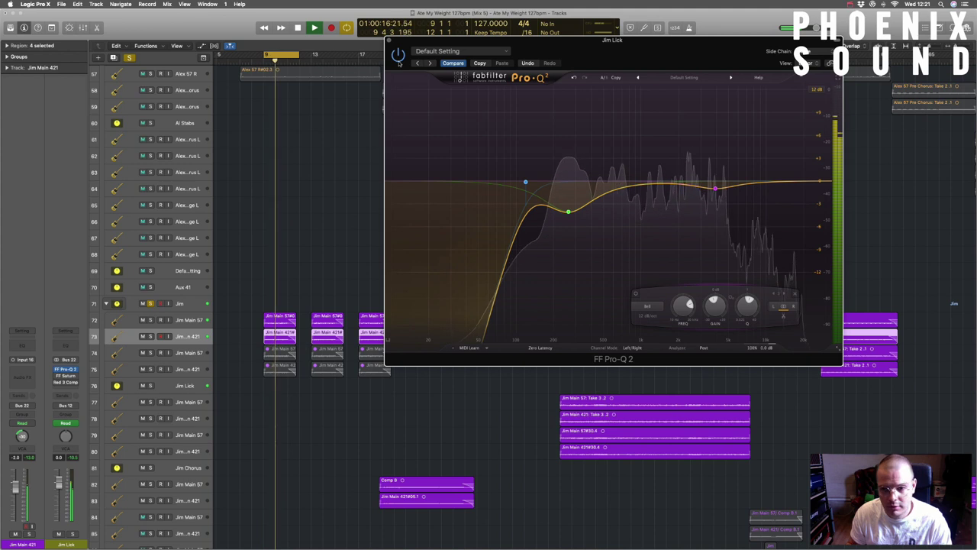
{"action": "key", "text": "space"}
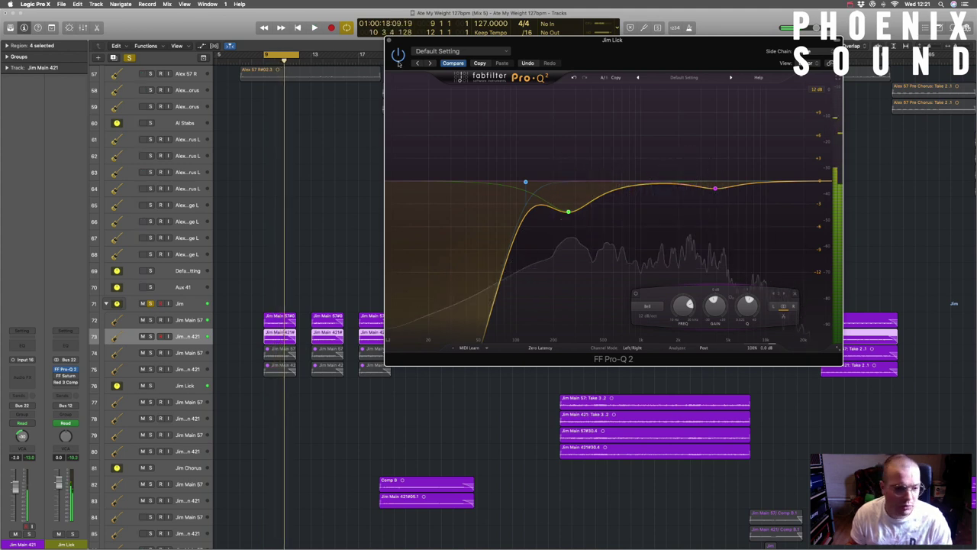
Re-enable and open FF Saturn on the Lick aux and examine the Warm Tape drive settings of bands 2 and 3.
{"action": "left_click", "coordinate": [56, 376]}
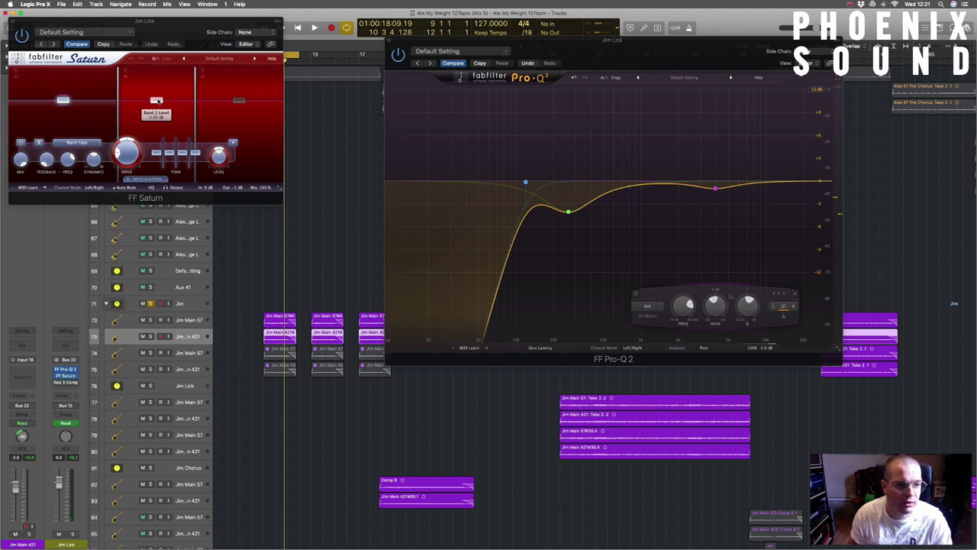
{"action": "left_click", "coordinate": [157, 115]}
{"action": "left_click_drag", "start_coordinate": [155, 165], "coordinate": [158, 153]}
{"action": "left_click", "coordinate": [224, 116]}
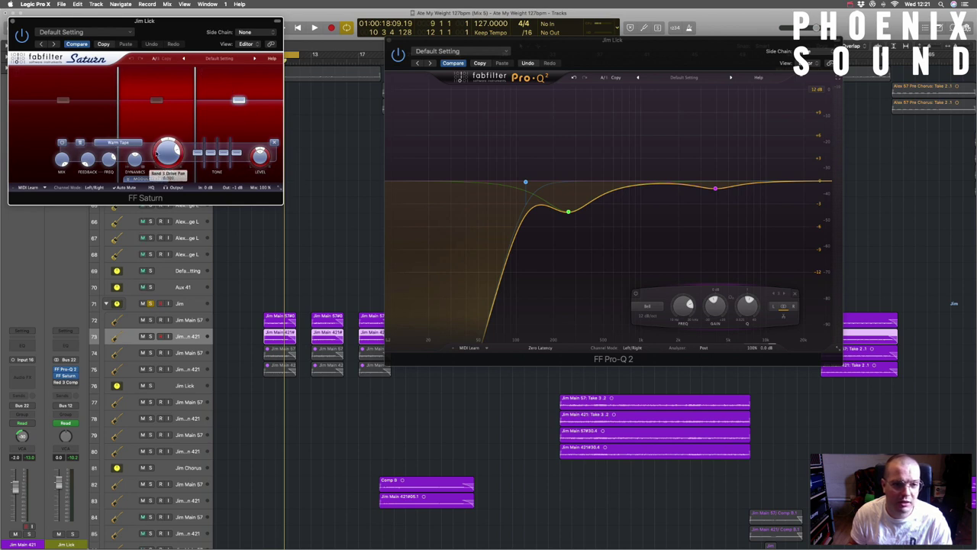
Audition the lick from bar 9, comparing it with Saturn bypassed and active, and close the Saturn window.
{"action": "scroll", "coordinate": [317, 127], "scroll_direction": "left", "scroll_amount": 2}
{"action": "scroll", "coordinate": [318, 127], "scroll_direction": "left", "scroll_amount": 1}
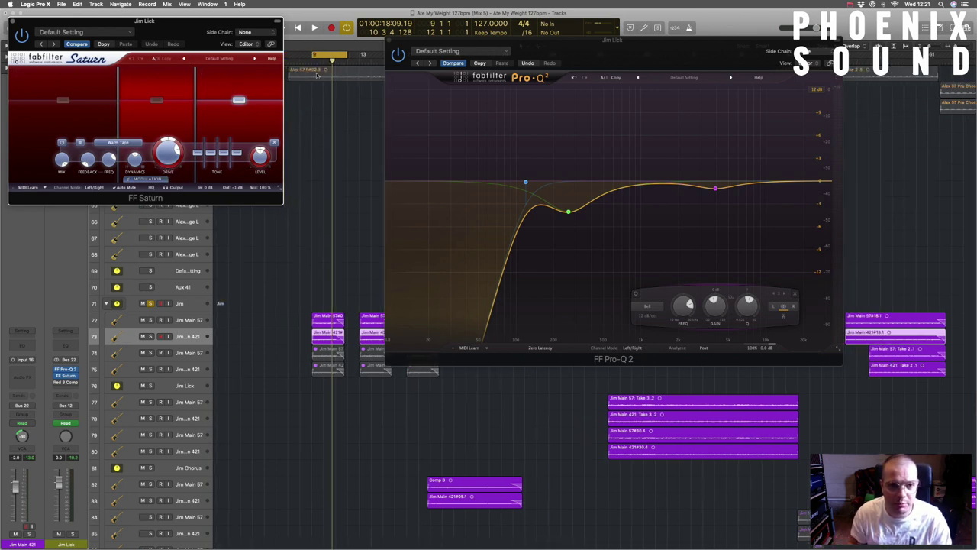
{"action": "left_click", "coordinate": [311, 61]}
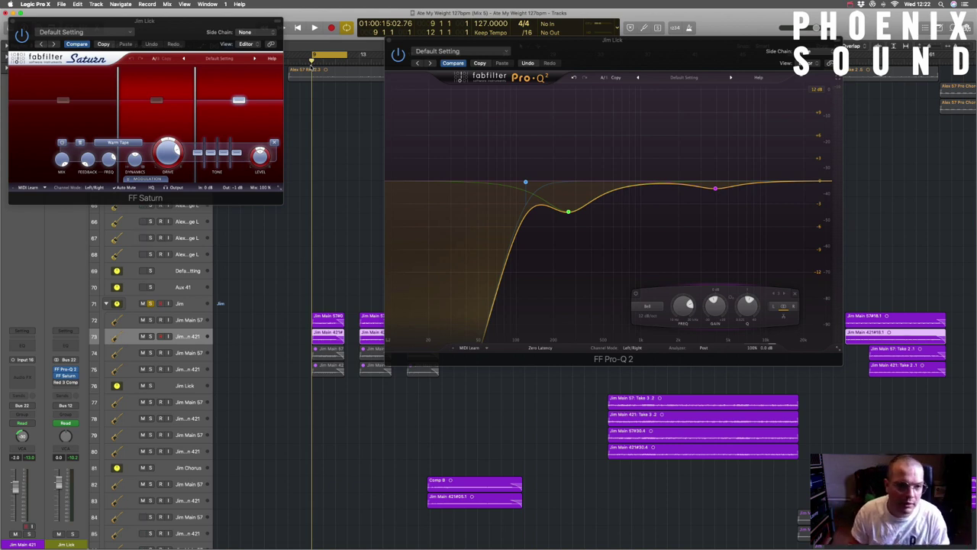
{"action": "key", "text": "space"}
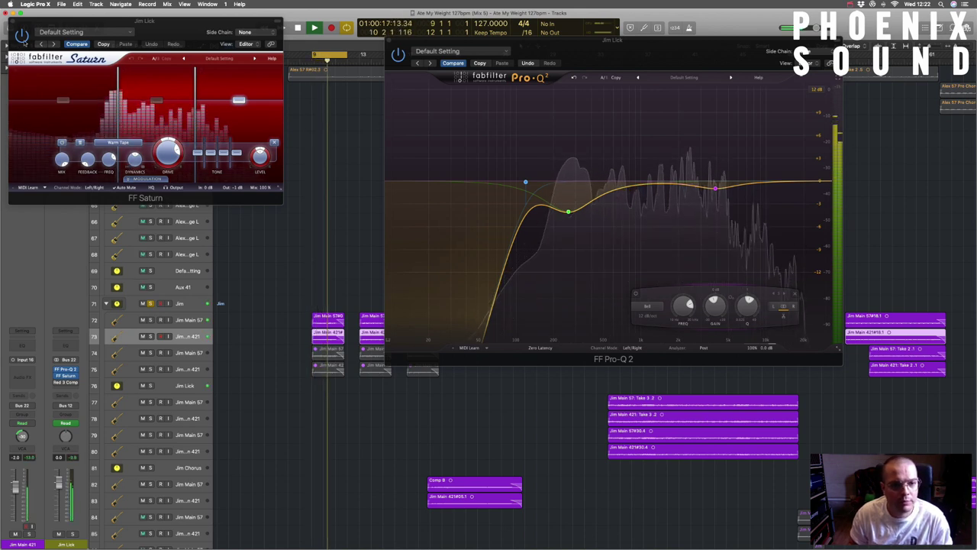
{"action": "key", "text": "space"}
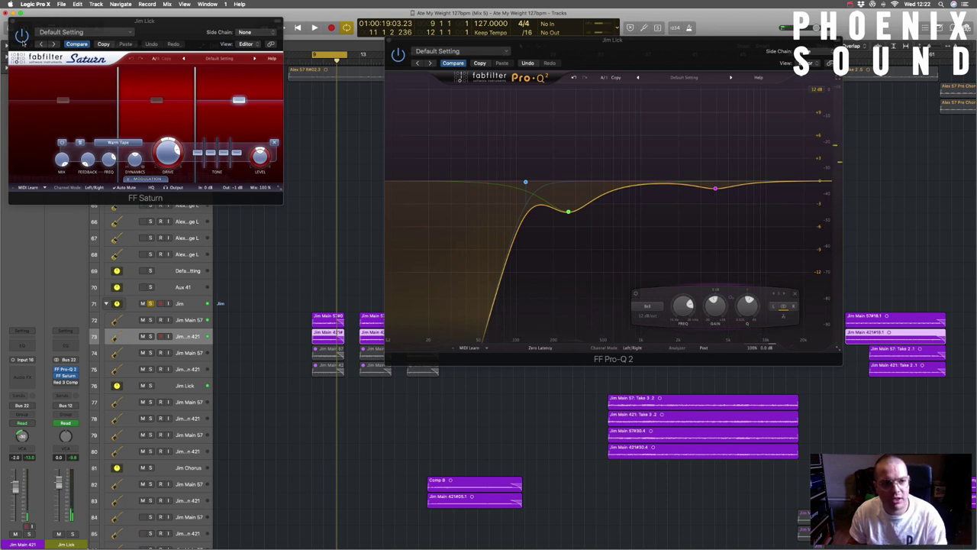
{"action": "left_click", "coordinate": [23, 43]}
{"action": "key", "text": "space"}
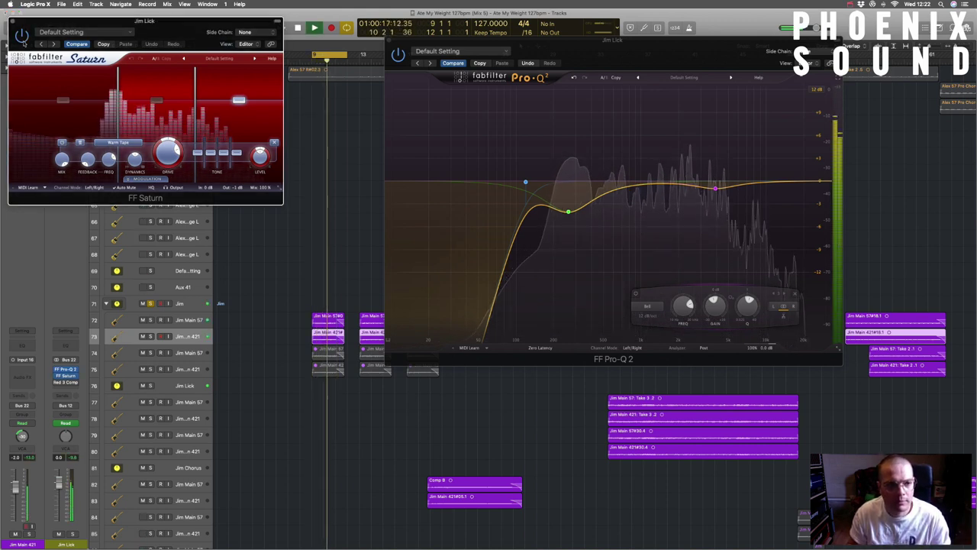
{"action": "key", "text": "space"}
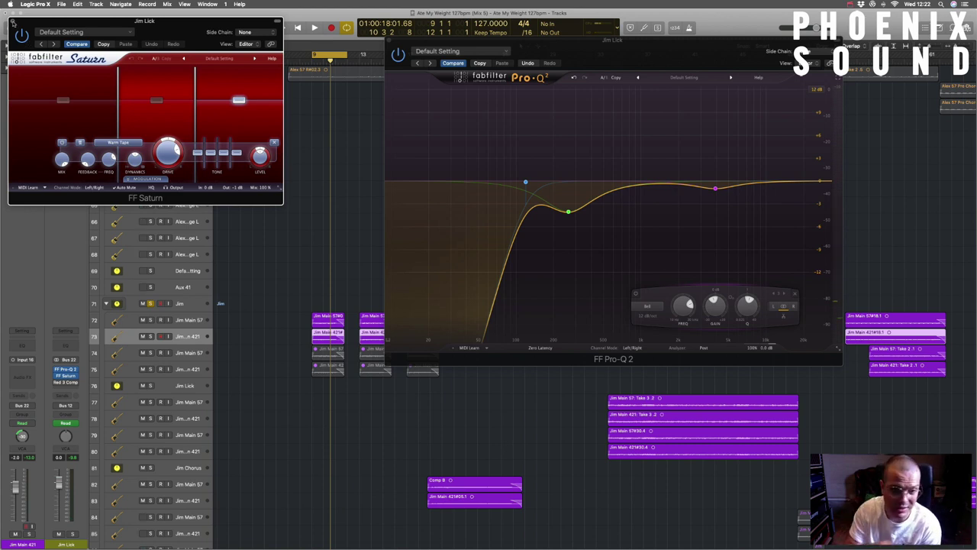
{"action": "left_click", "coordinate": [12, 21]}
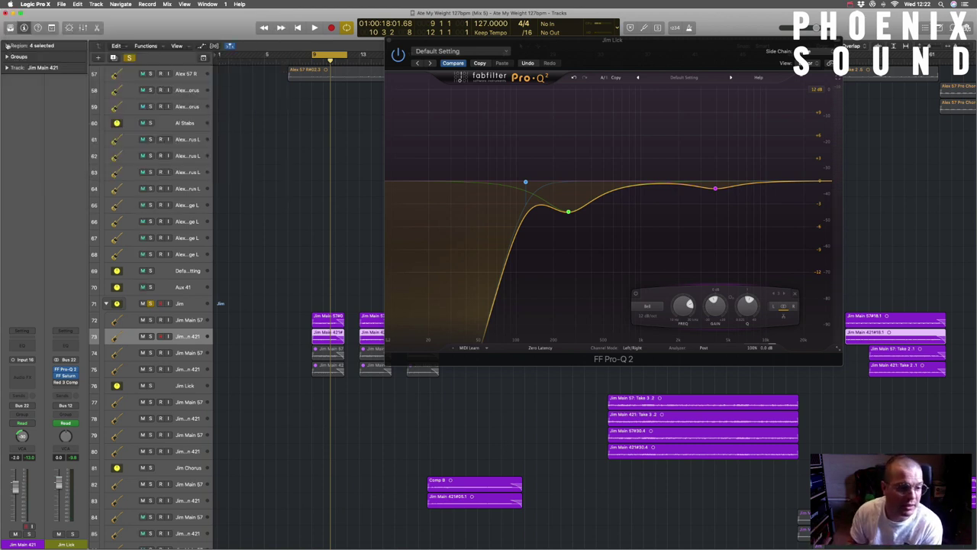
Re-enable and open the Lick aux's Red 3 Compressor, move its window over the arrangement and audition the lick through it.
{"action": "left_click", "coordinate": [66, 382]}
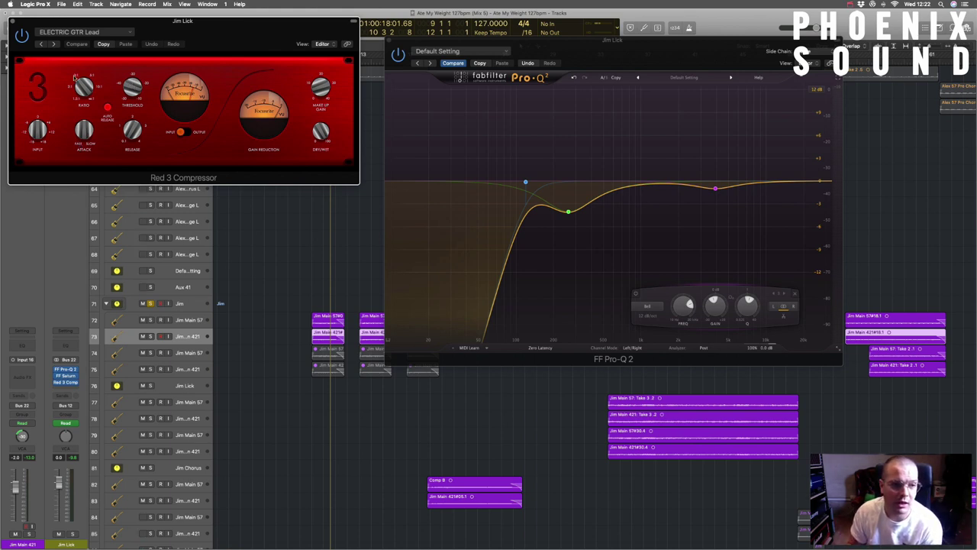
{"action": "left_click_drag", "start_coordinate": [86, 84], "coordinate": [95, 86]}
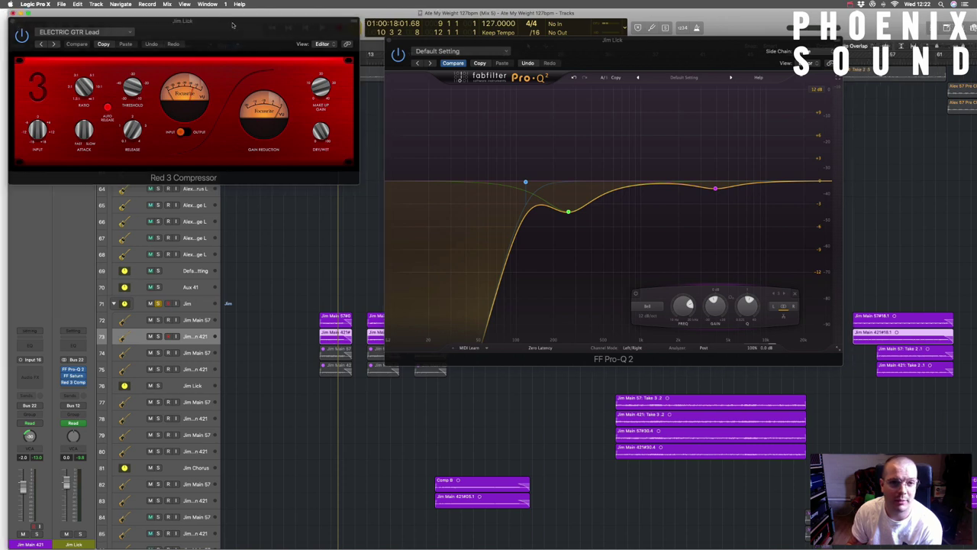
{"action": "left_click_drag", "start_coordinate": [231, 14], "coordinate": [450, 98]}
{"action": "key", "text": "space"}
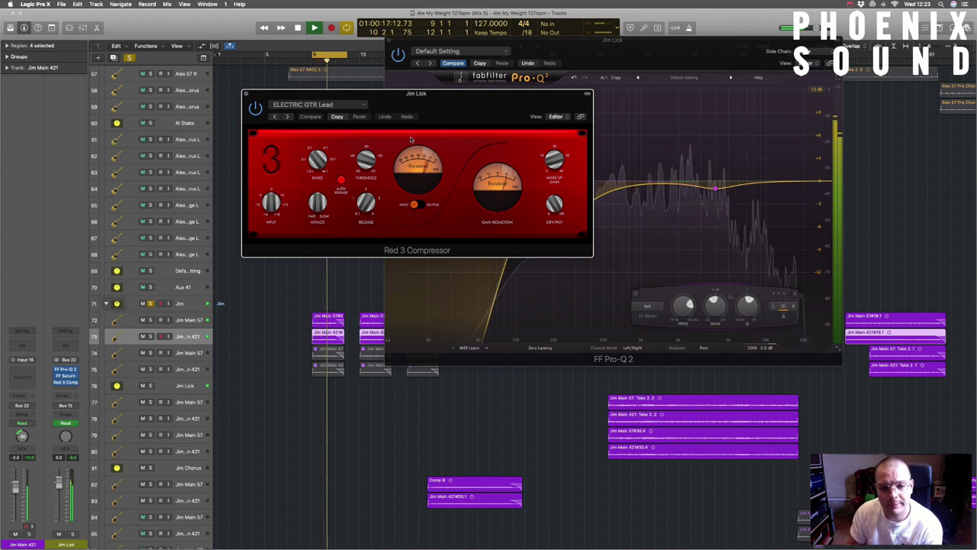
{"action": "key", "text": "space"}
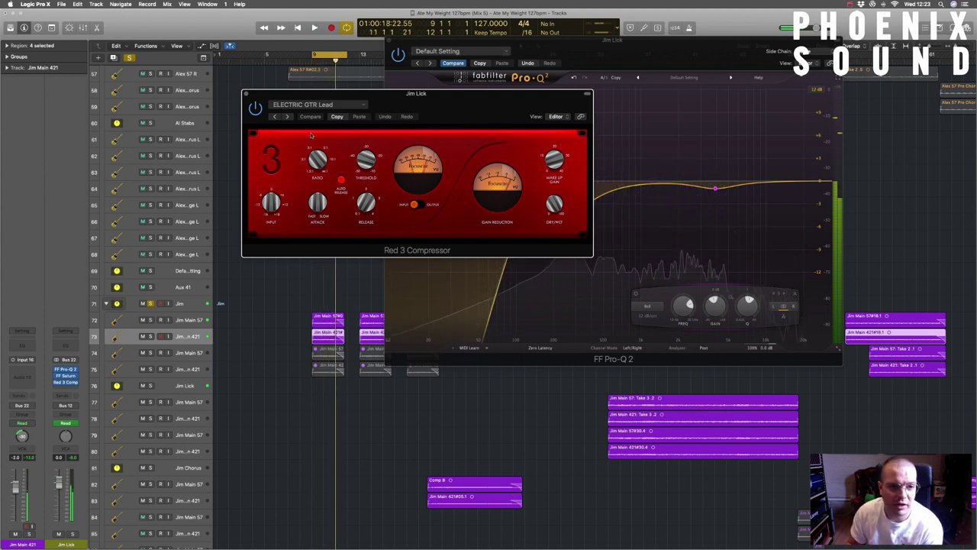
Close the Red 3 Compressor and Pro-Q 2 windows to uncover the arrangement.
{"action": "key", "text": "super+w"}
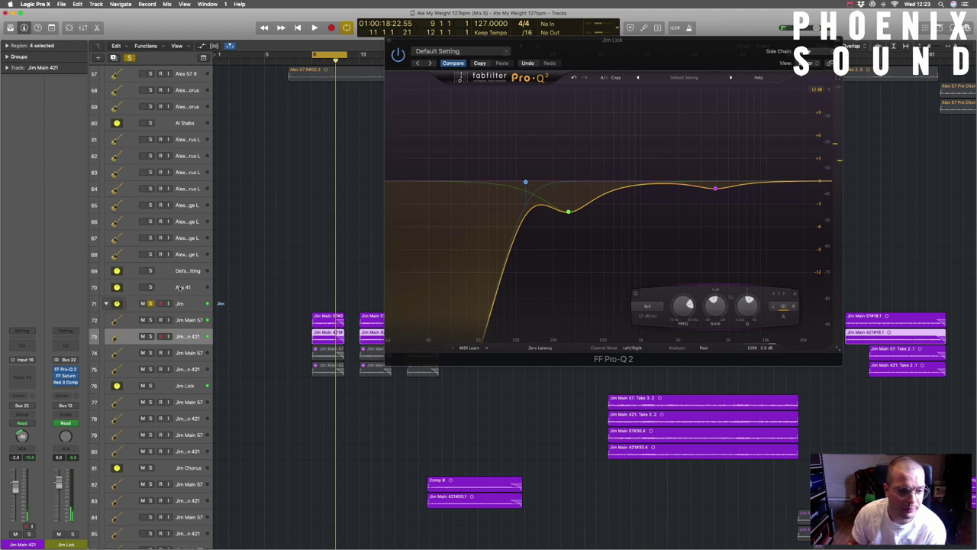
{"action": "scroll", "coordinate": [180, 287], "scroll_direction": "down", "scroll_amount": 1}
{"action": "key", "text": "super+w"}
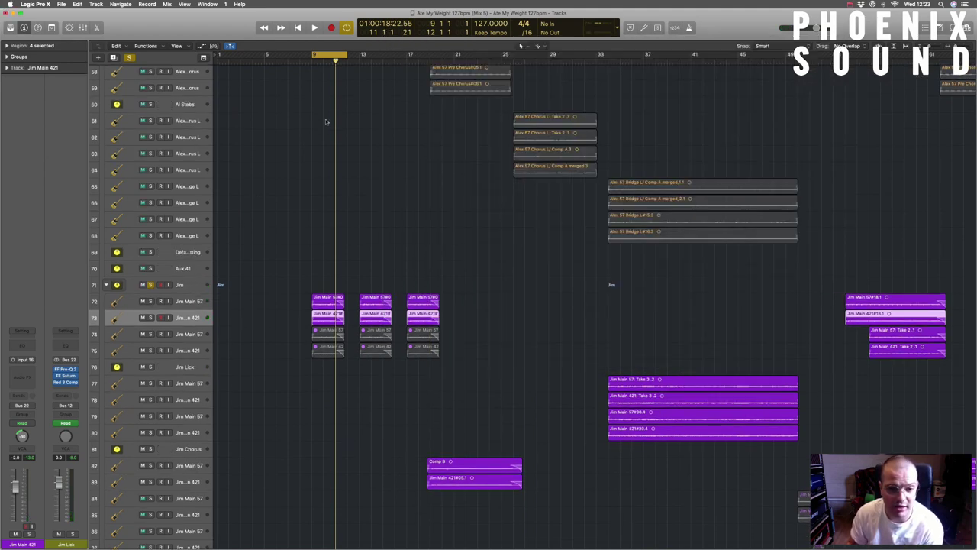
Examine the insert chains of the Lick aux on track 76 and the Chorus aux on track 81.
{"action": "scroll", "coordinate": [262, 283], "scroll_direction": "down", "scroll_amount": 2}
{"action": "left_click", "coordinate": [177, 345]}
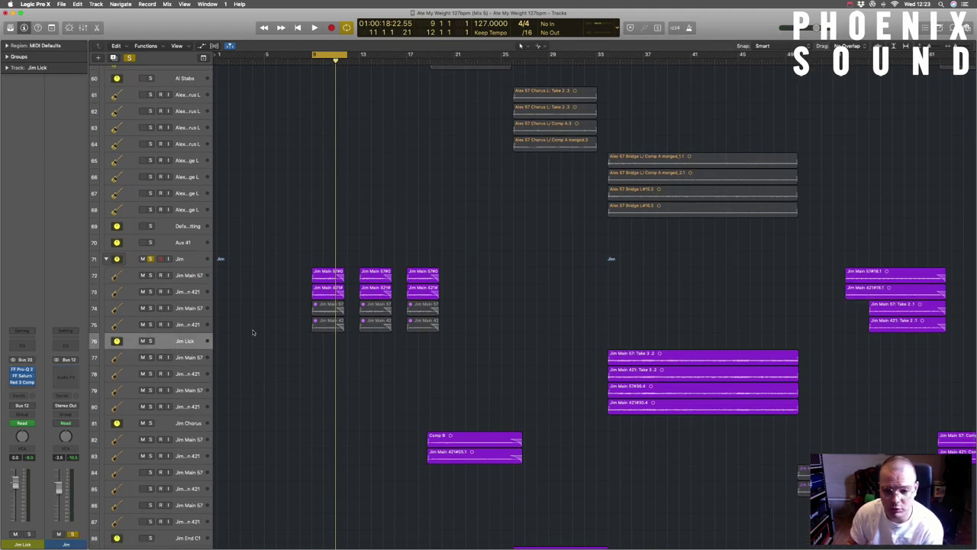
{"action": "scroll", "coordinate": [196, 320], "scroll_direction": "down", "scroll_amount": 3}
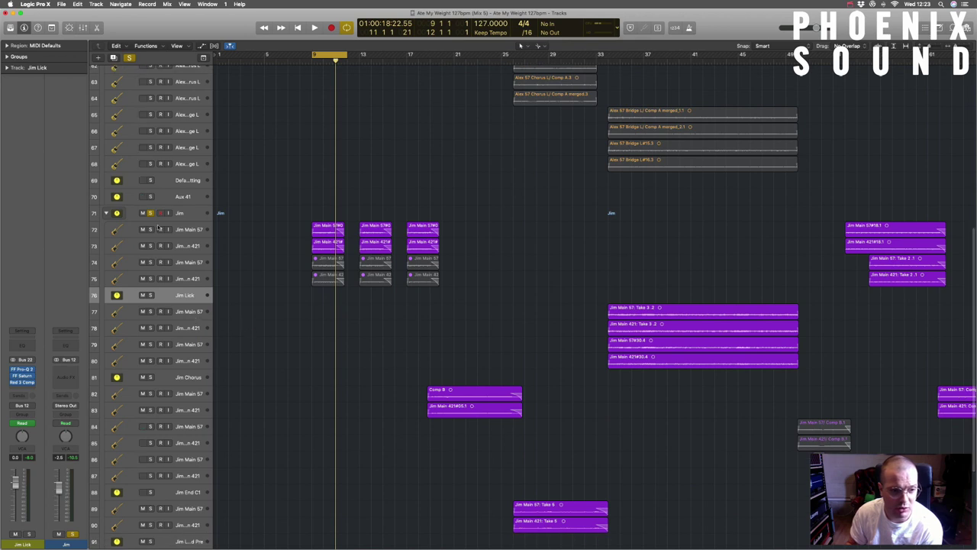
{"action": "left_click", "coordinate": [183, 377]}
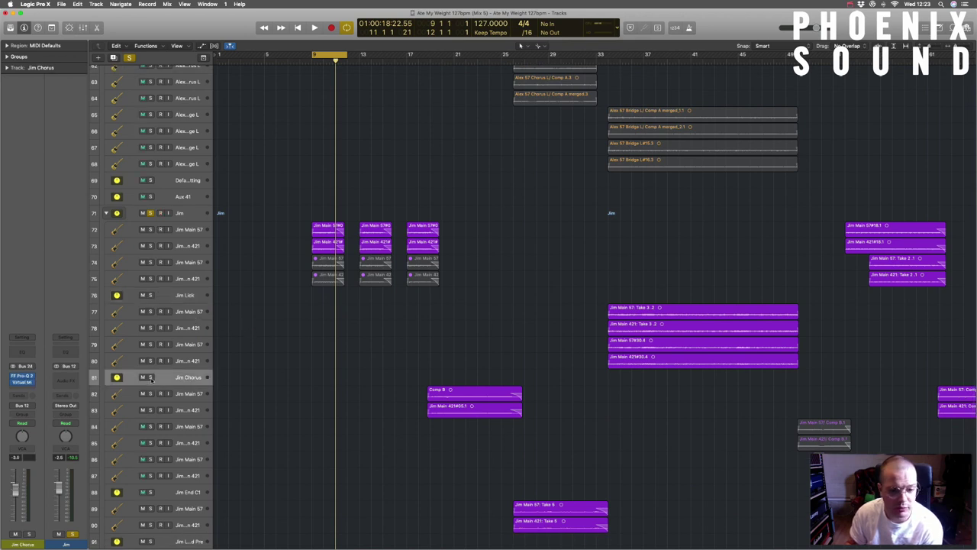
Solo tracks 82 and 83 and audition their comped part from about bar 20 with the cycle turned off.
{"action": "left_click", "coordinate": [158, 397]}
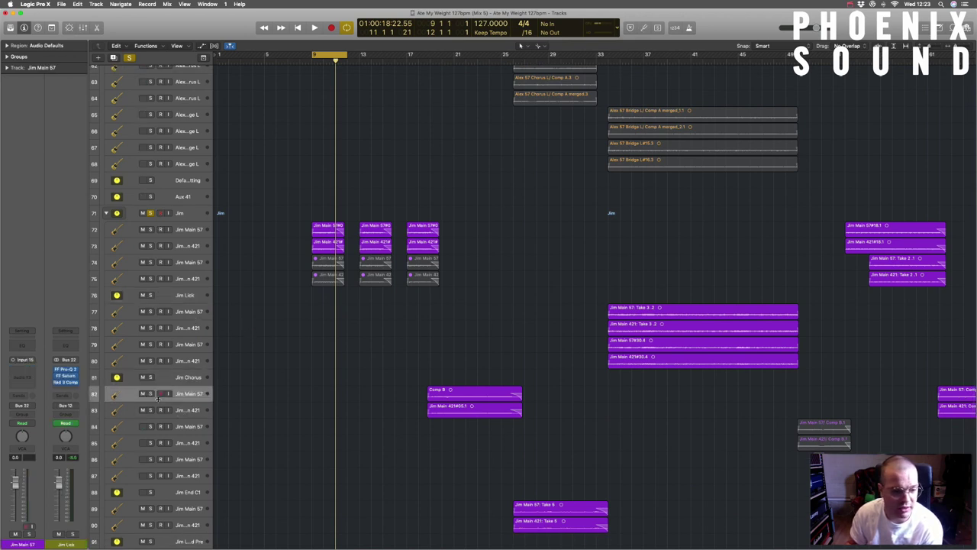
{"action": "left_click", "coordinate": [151, 410]}
{"action": "left_click", "coordinate": [442, 60]}
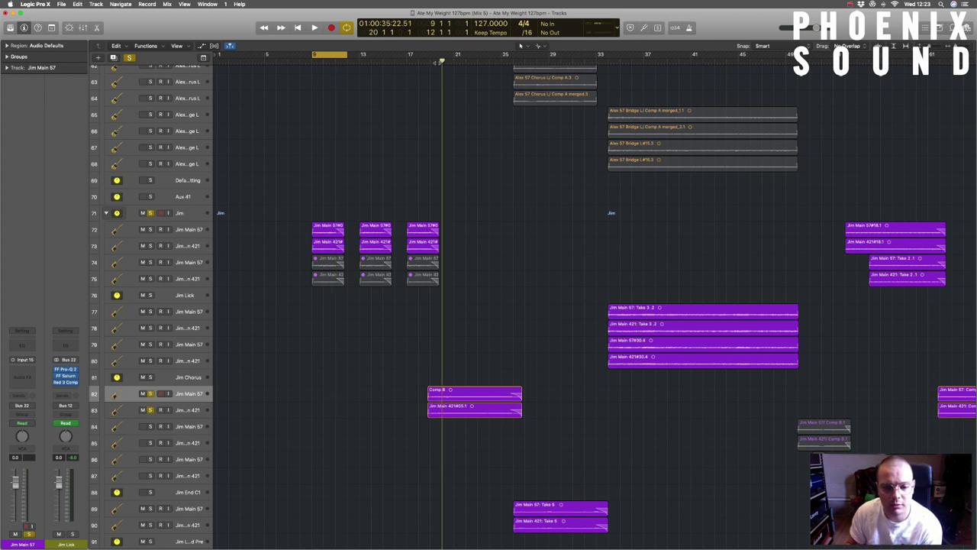
{"action": "key", "text": "space"}
{"action": "key", "text": "c"}
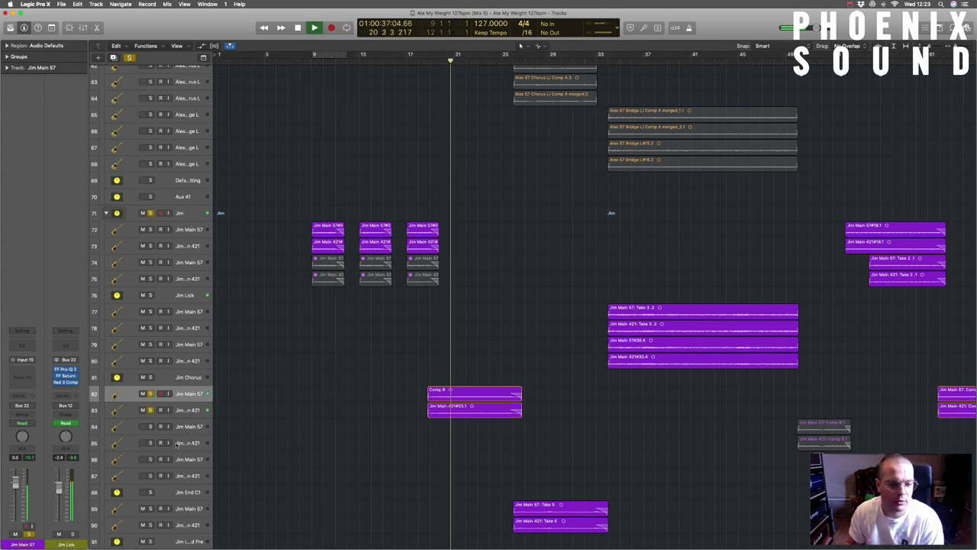
{"action": "key", "text": "super+Down"}
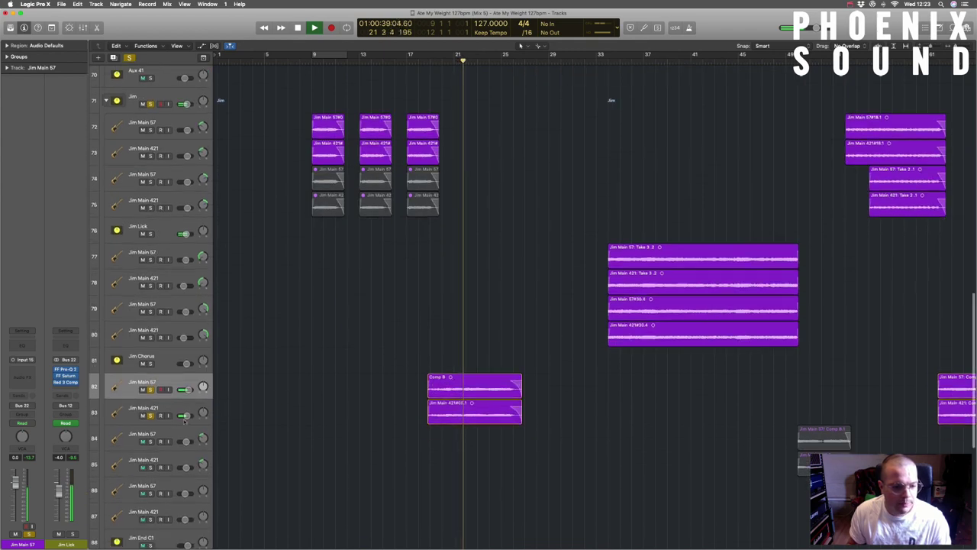
{"action": "key", "text": "space"}
Select tracks 82 and 83 and audition their comped part from about bar 19.
{"action": "scroll", "coordinate": [347, 424], "scroll_direction": "down", "scroll_amount": 5}
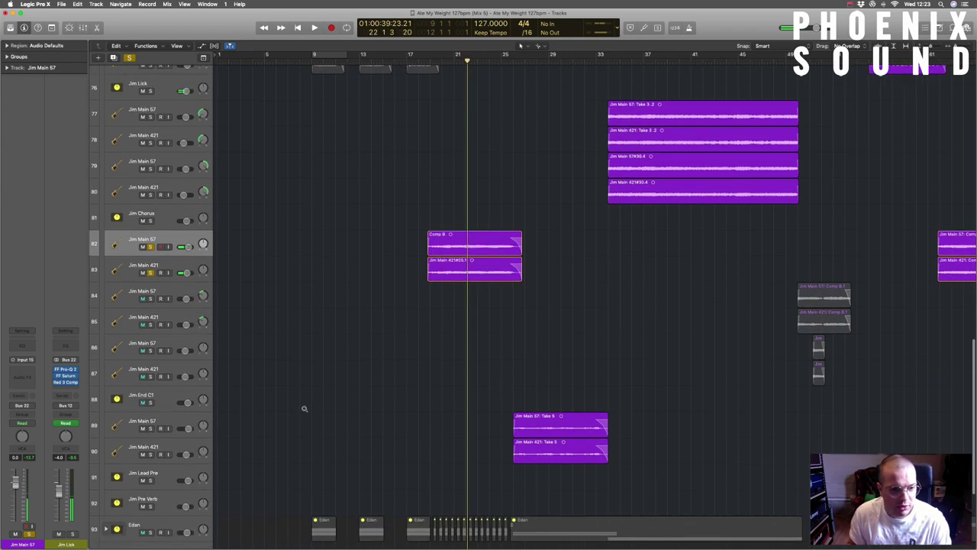
{"action": "key", "text": "super+Right"}
{"action": "scroll", "coordinate": [359, 359], "scroll_direction": "down", "scroll_amount": 3}
{"action": "scroll", "coordinate": [327, 338], "scroll_direction": "up", "scroll_amount": 4}
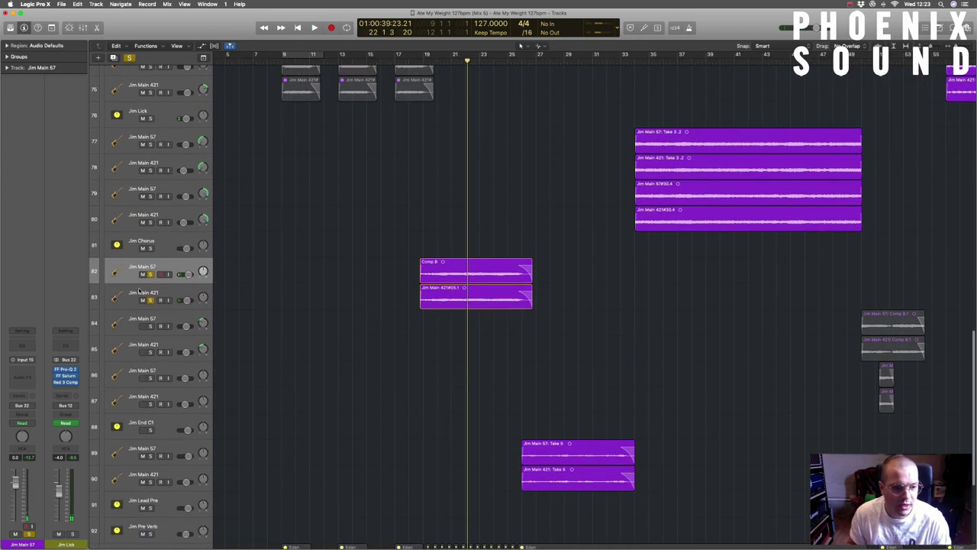
{"action": "key", "text": "shift+l"}
{"action": "key", "text": "super+Down"}
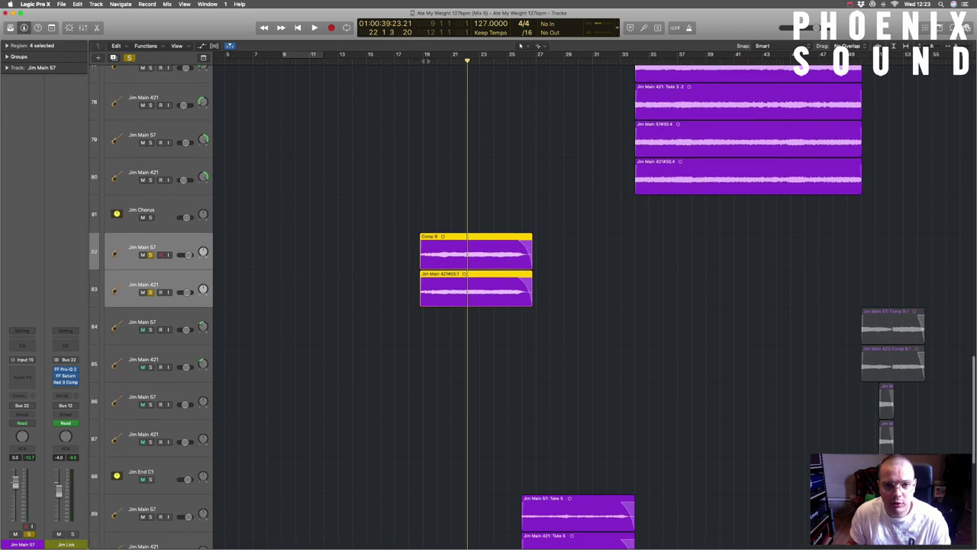
{"action": "left_click", "coordinate": [425, 55]}
{"action": "key", "text": "space"}
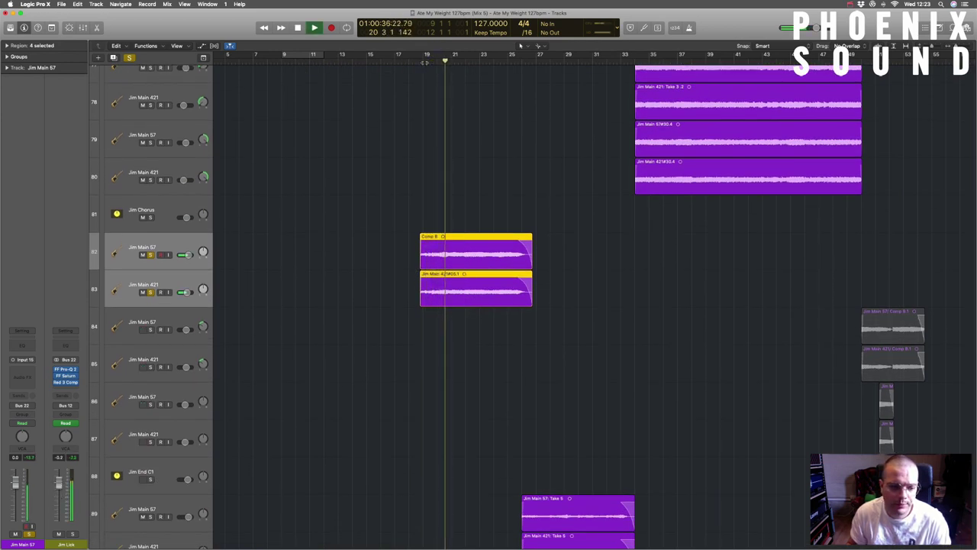
{"action": "key", "text": "space"}
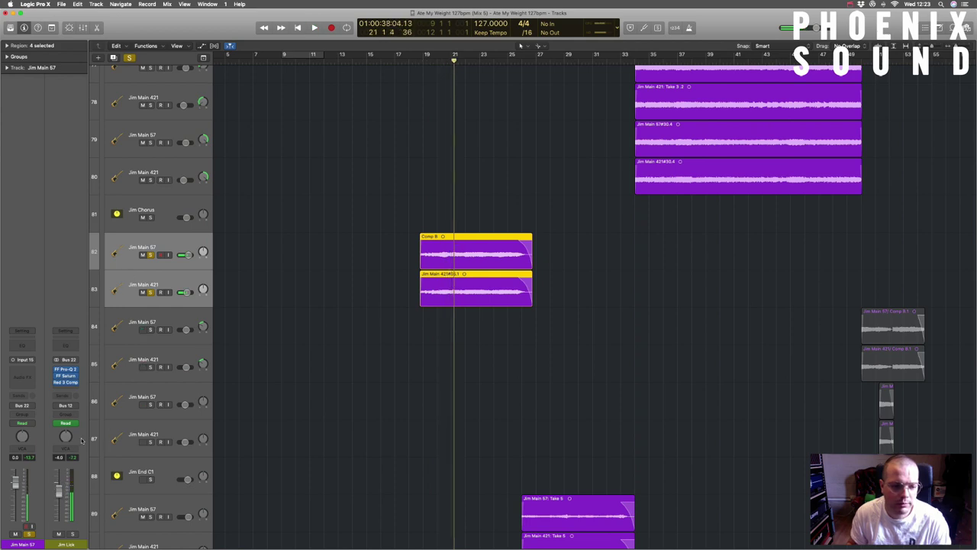
Solo the Lick aux on track 76 and move tracks 82 and 83 directly above it in the track list.
{"action": "scroll", "coordinate": [233, 391], "scroll_direction": "down", "scroll_amount": 3}
{"action": "scroll", "coordinate": [233, 391], "scroll_direction": "up", "scroll_amount": 5}
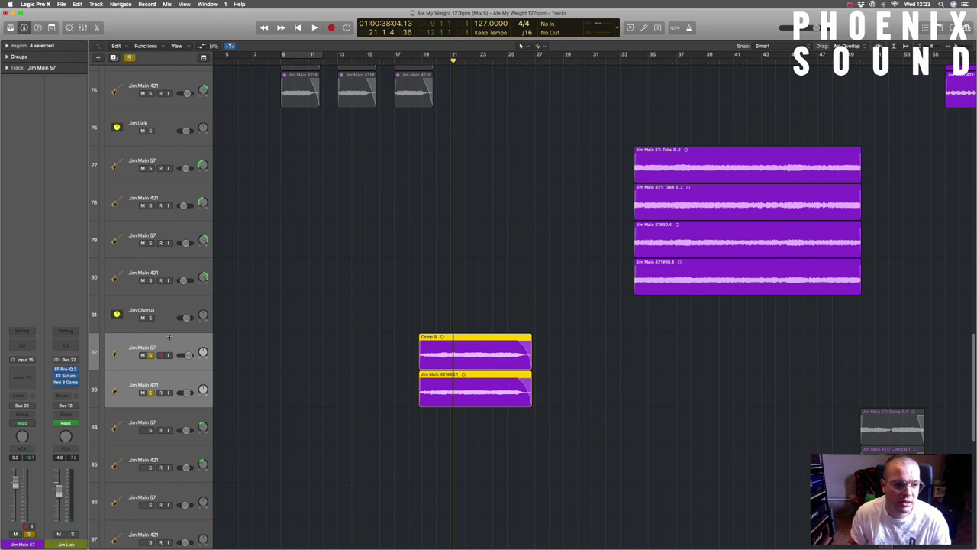
{"action": "scroll", "coordinate": [155, 313], "scroll_direction": "up", "scroll_amount": 2}
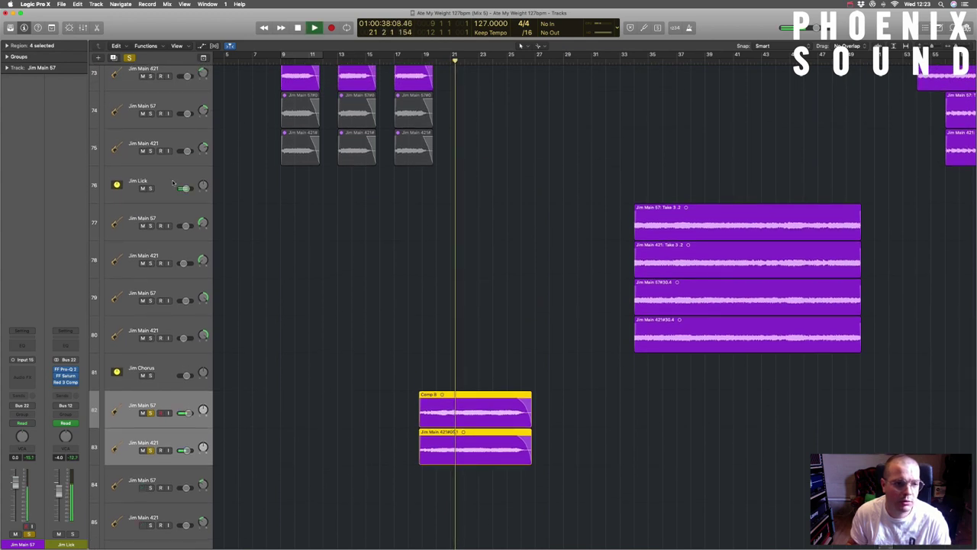
{"action": "left_click", "coordinate": [150, 188]}
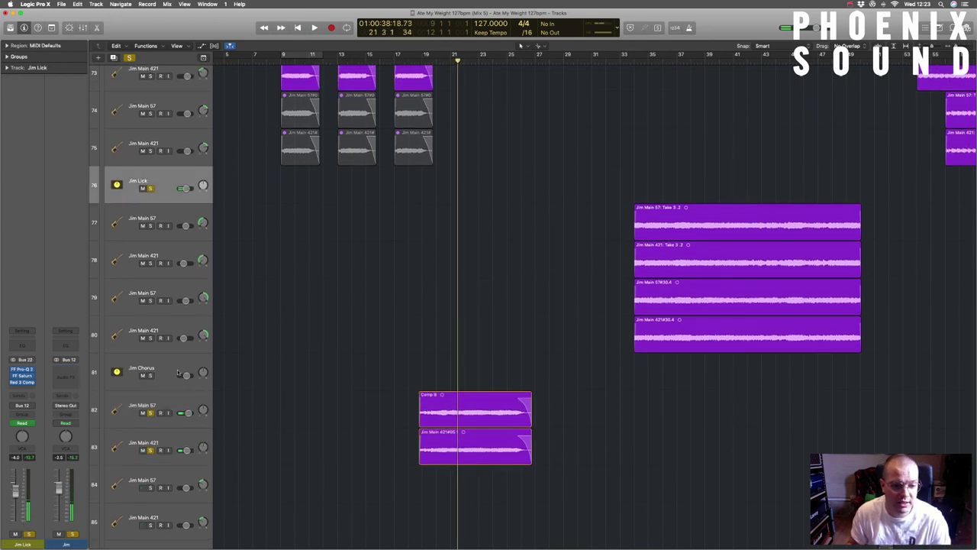
{"action": "left_click", "coordinate": [163, 395]}
{"action": "left_click", "coordinate": [169, 432], "text": "shift"}
{"action": "left_click_drag", "start_coordinate": [163, 395], "coordinate": [163, 188]}
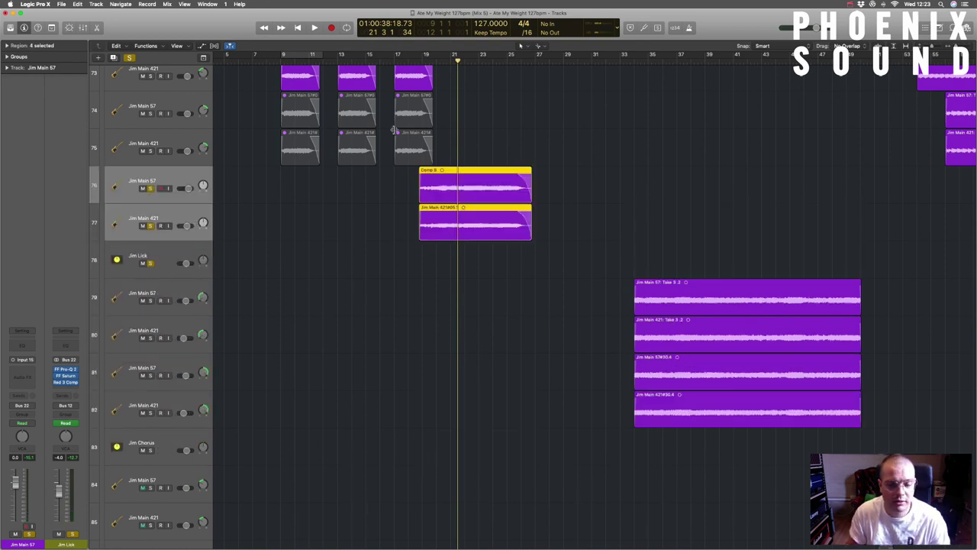
Audition the relocated tracks 76 and 77 from bar 20 through the Lick aux, bringing that aux's channel strip into the inspector.
{"action": "scroll", "coordinate": [392, 216], "scroll_direction": "left", "scroll_amount": 1}
{"action": "key", "text": "comma"}
{"action": "key", "text": "comma"}
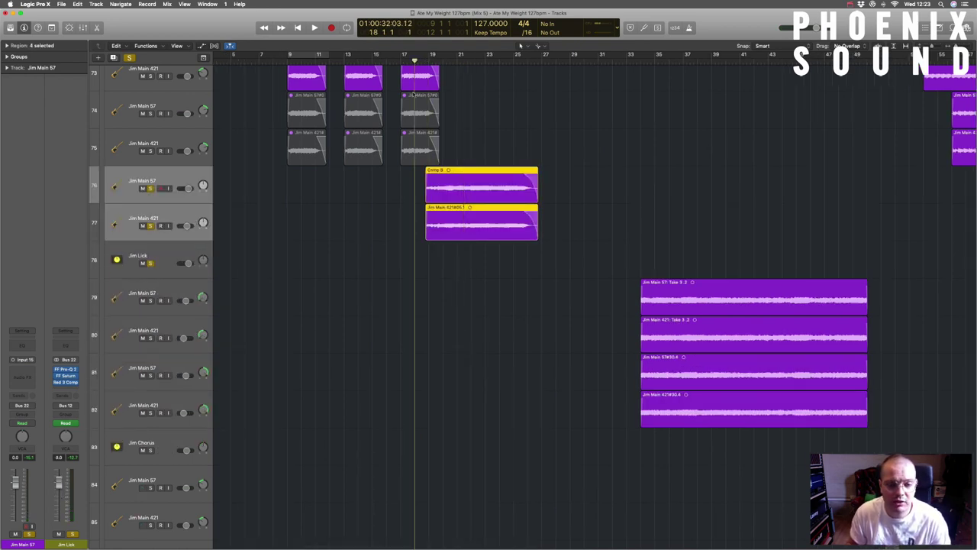
{"action": "scroll", "coordinate": [413, 93], "scroll_direction": "up", "scroll_amount": 2}
{"action": "left_click_drag", "start_coordinate": [410, 61], "coordinate": [446, 60]}
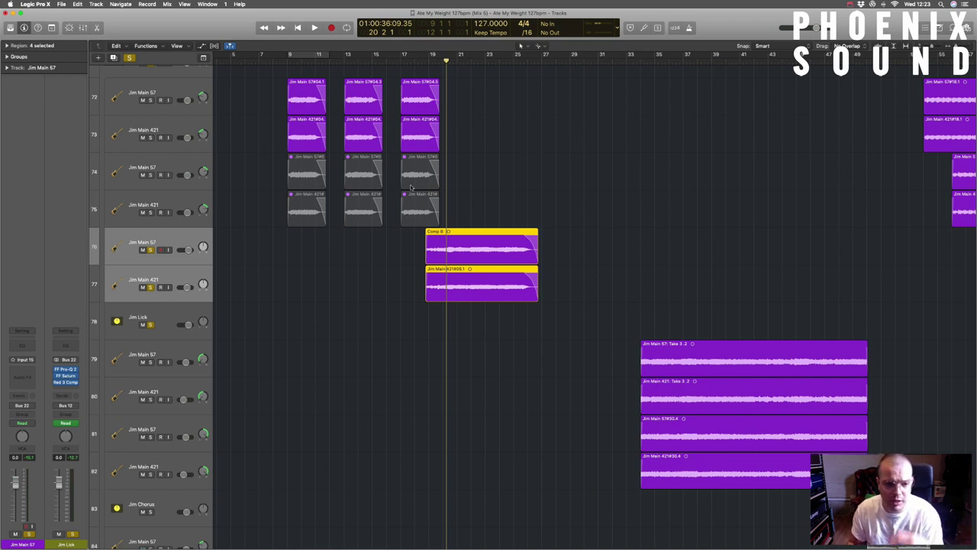
{"action": "left_click", "coordinate": [443, 60]}
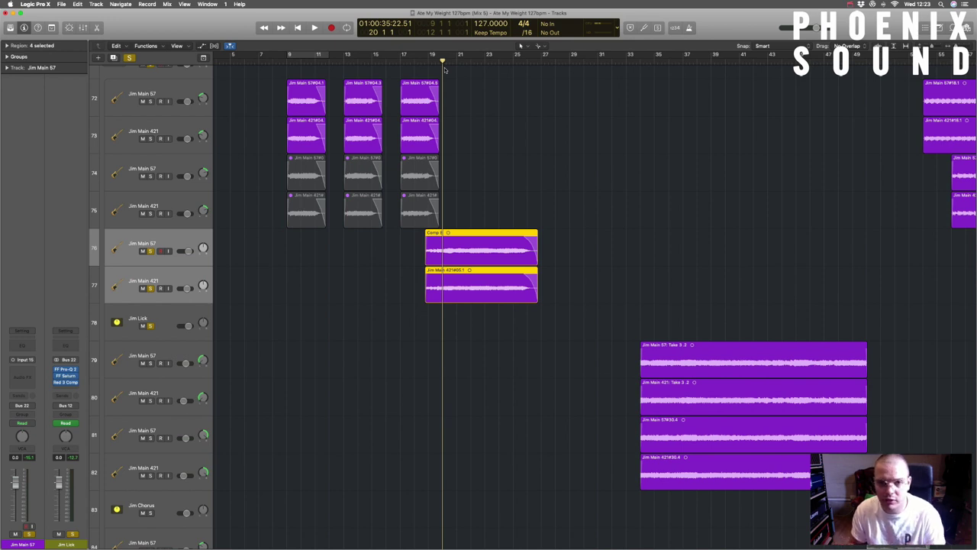
{"action": "key", "text": "space"}
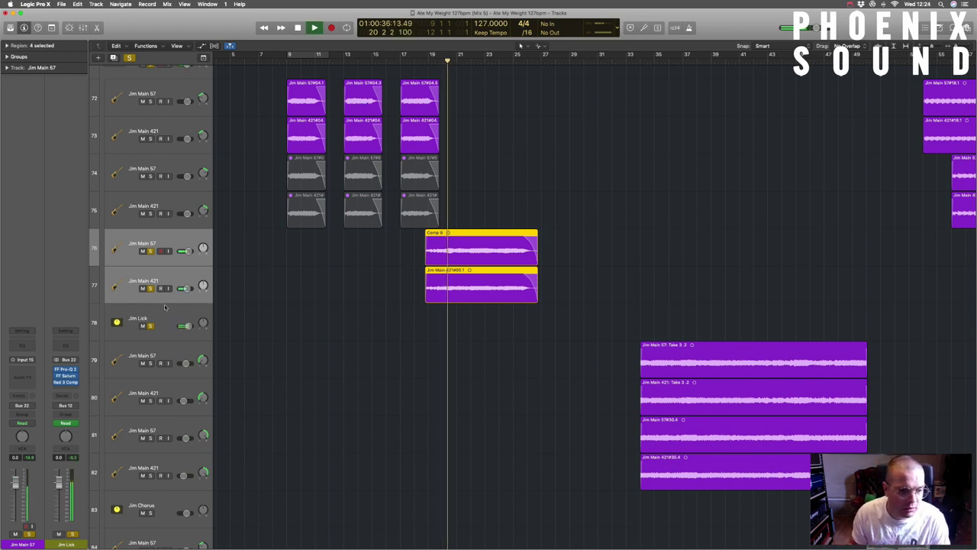
{"action": "left_click", "coordinate": [159, 319]}
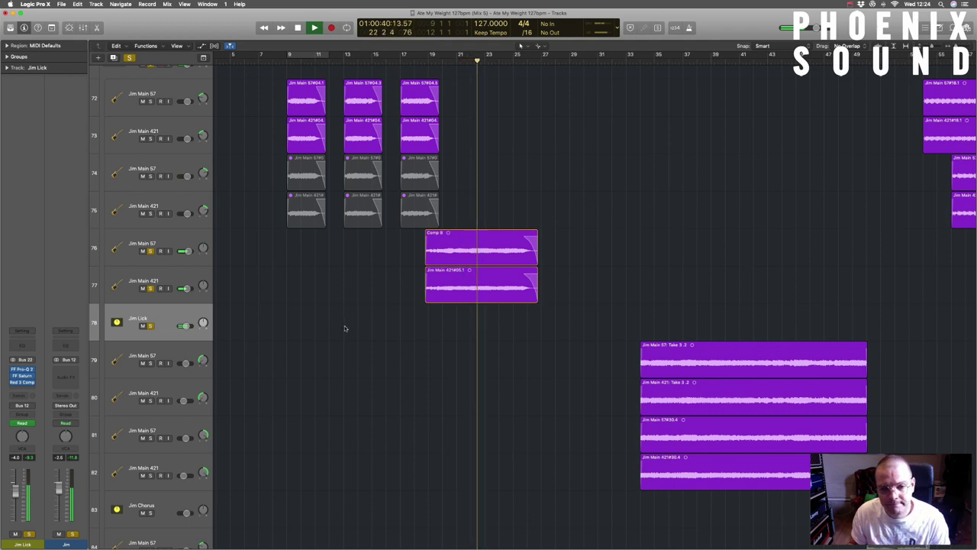
{"action": "key", "text": "space"}
Compare the Pre Chorus tracks 58 and 59 and their Stabs aux with the layered guitar parts on tracks 72 to 78.
{"action": "scroll", "coordinate": [368, 328], "scroll_direction": "down", "scroll_amount": 4}
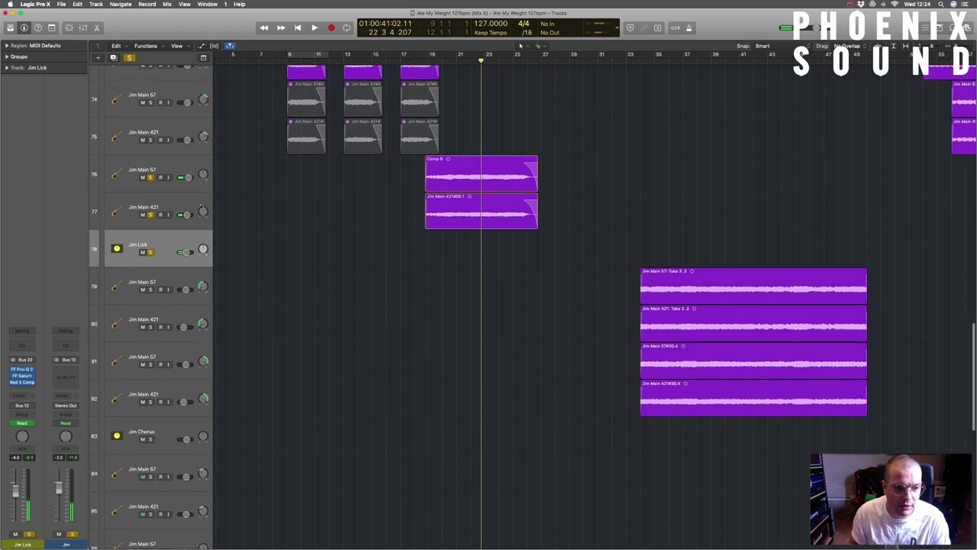
{"action": "scroll", "coordinate": [402, 259], "scroll_direction": "up", "scroll_amount": 15}
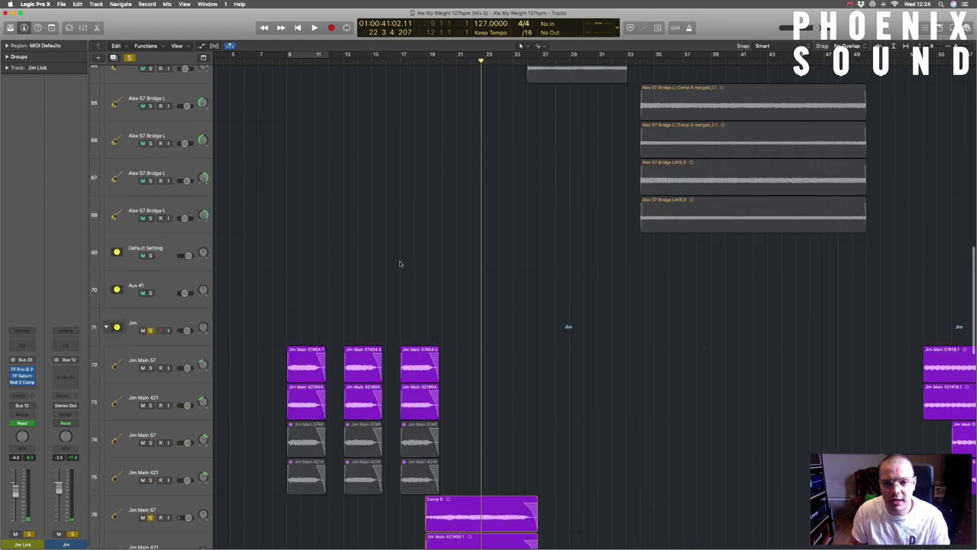
{"action": "scroll", "coordinate": [397, 271], "scroll_direction": "up", "scroll_amount": 8}
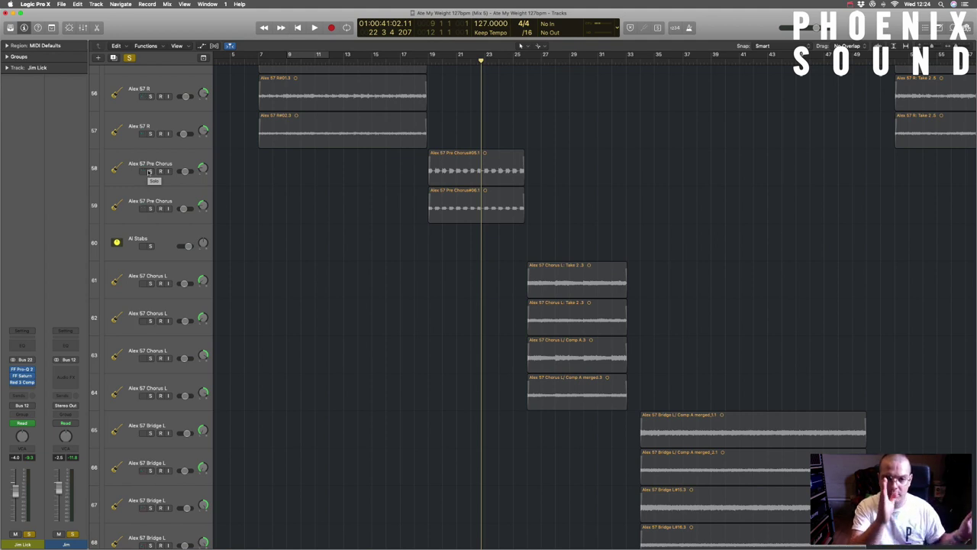
{"action": "scroll", "coordinate": [153, 176], "scroll_direction": "down", "scroll_amount": 3}
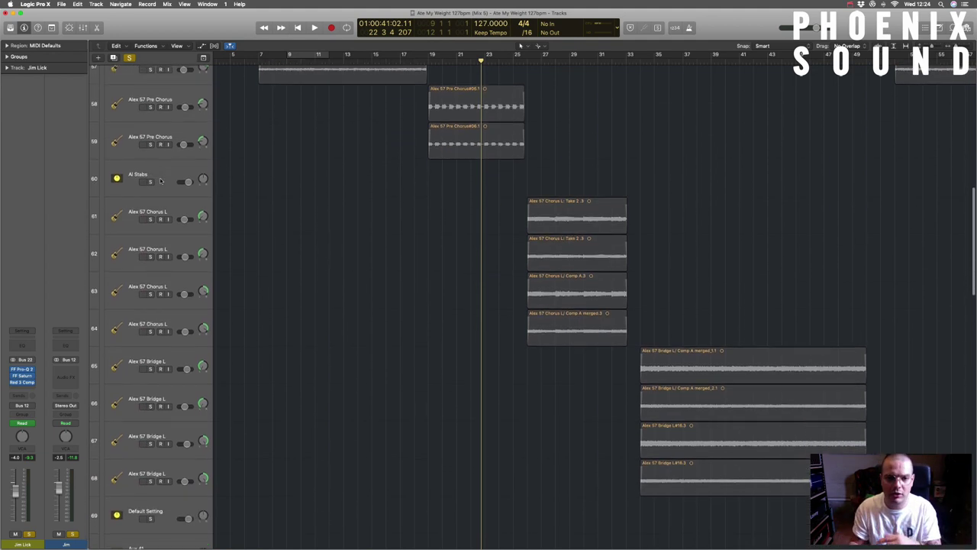
{"action": "scroll", "coordinate": [160, 180], "scroll_direction": "down", "scroll_amount": 15}
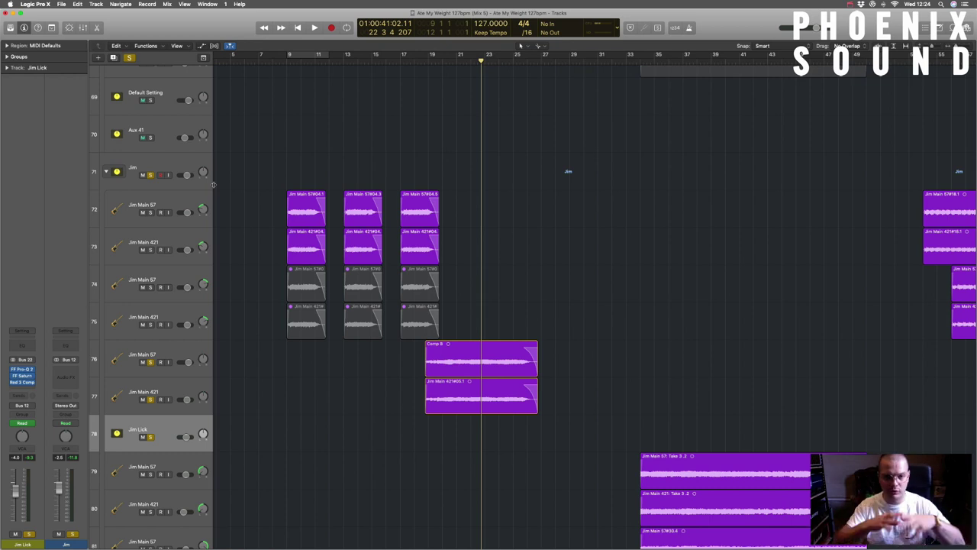
{"action": "scroll", "coordinate": [213, 184], "scroll_direction": "down", "scroll_amount": 3}
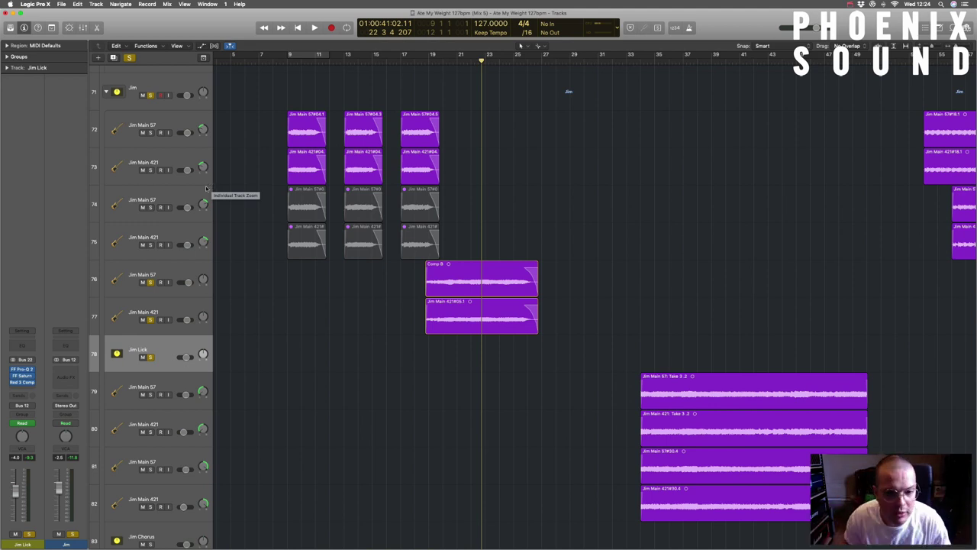
Solo only tracks 89 and 90 and audition their take from about bar 26.
{"action": "scroll", "coordinate": [210, 184], "scroll_direction": "down", "scroll_amount": 4}
{"action": "scroll", "coordinate": [156, 221], "scroll_direction": "down", "scroll_amount": 9}
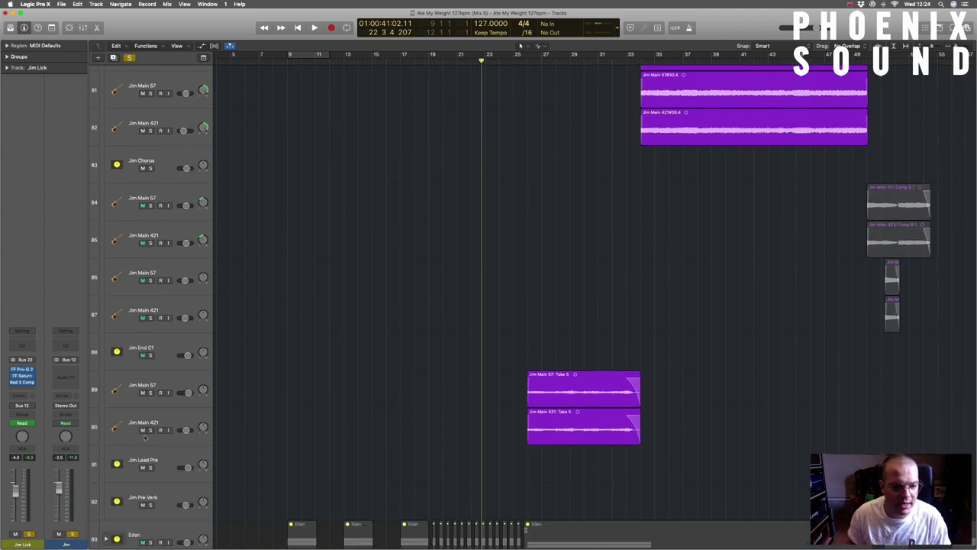
{"action": "left_click", "coordinate": [151, 393]}
{"action": "left_click", "coordinate": [151, 431]}
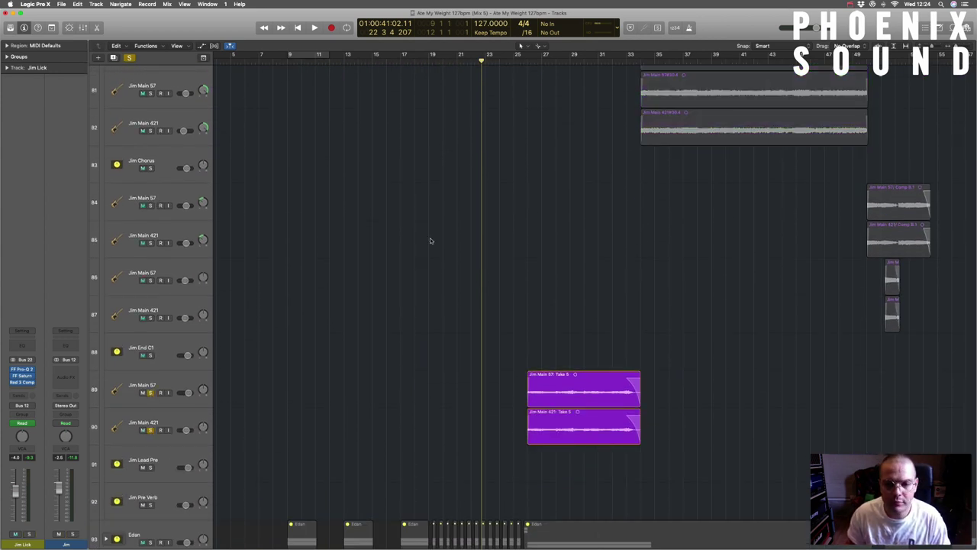
{"action": "left_click", "coordinate": [534, 60]}
{"action": "key", "text": "space"}
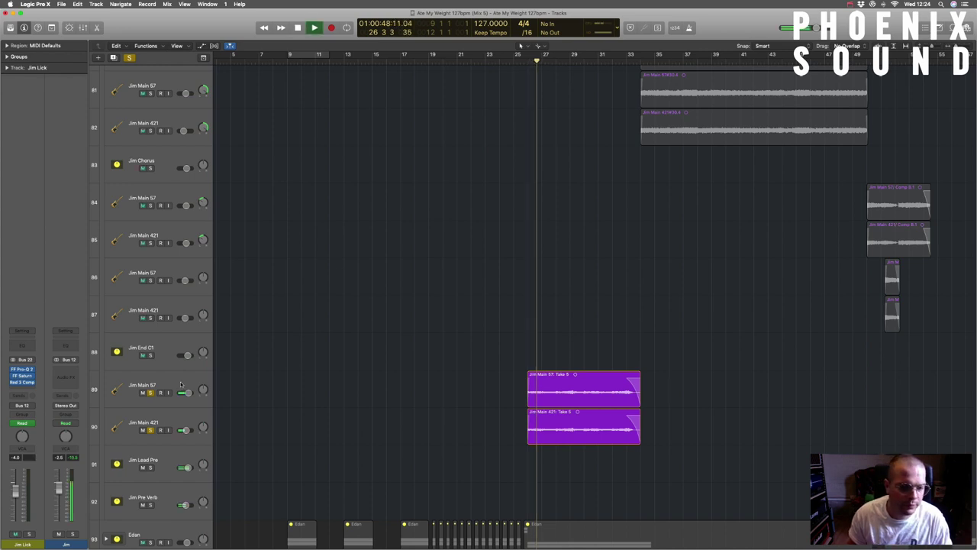
{"action": "key", "text": "space"}
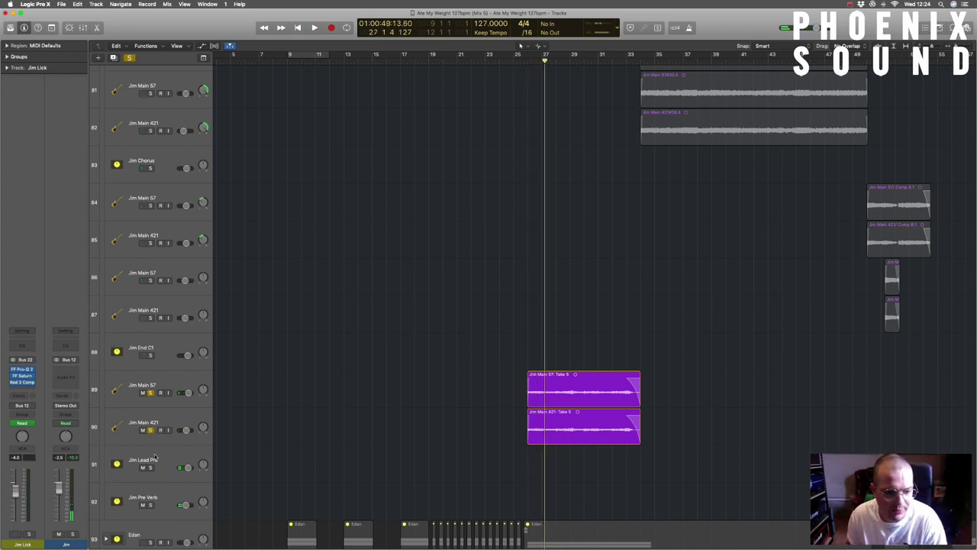
Show the Lead Pre aux's channel strip, add the track 93 stack to the solo and audition both parts from about bar 26.
{"action": "left_click", "coordinate": [154, 457]}
{"action": "left_click", "coordinate": [526, 63]}
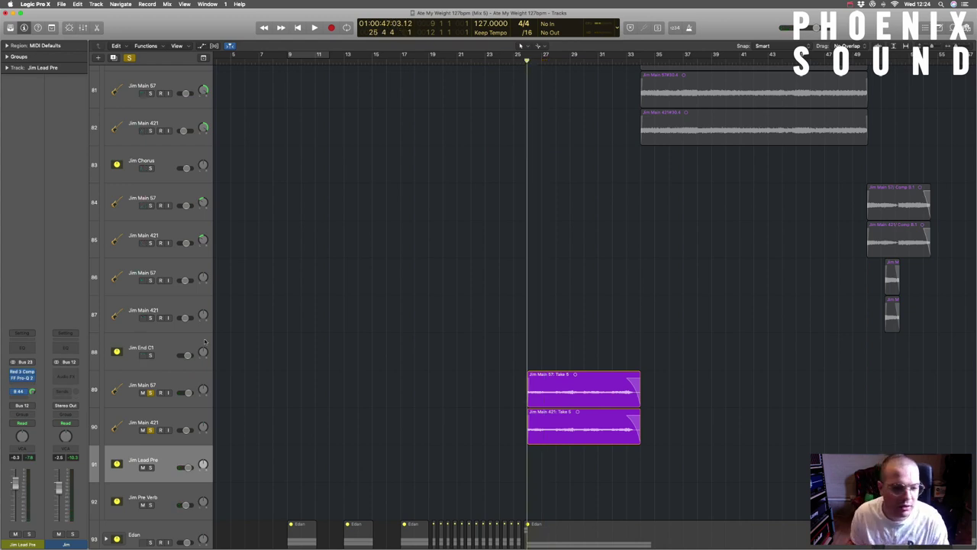
{"action": "key", "text": "super+Right"}
{"action": "scroll", "coordinate": [297, 418], "scroll_direction": "down", "scroll_amount": 2}
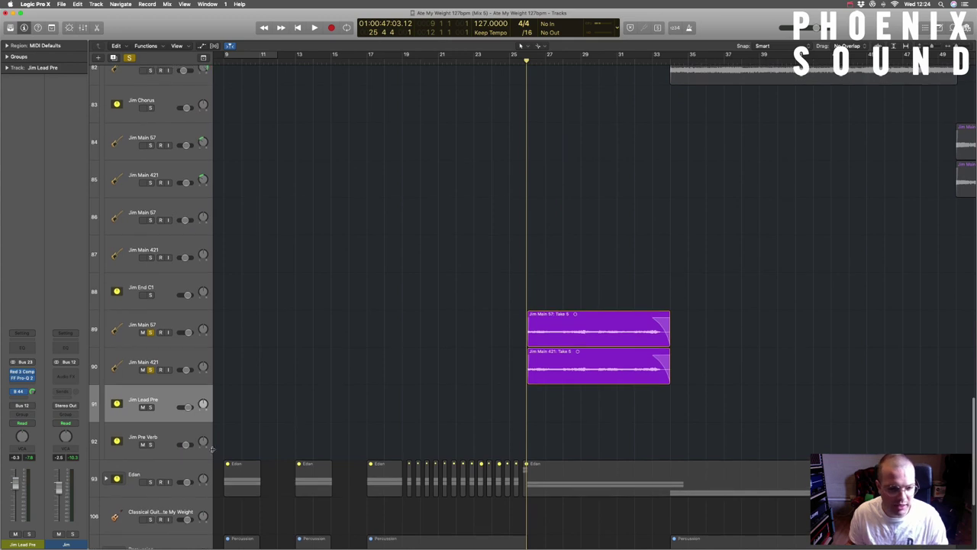
{"action": "left_click", "coordinate": [150, 481]}
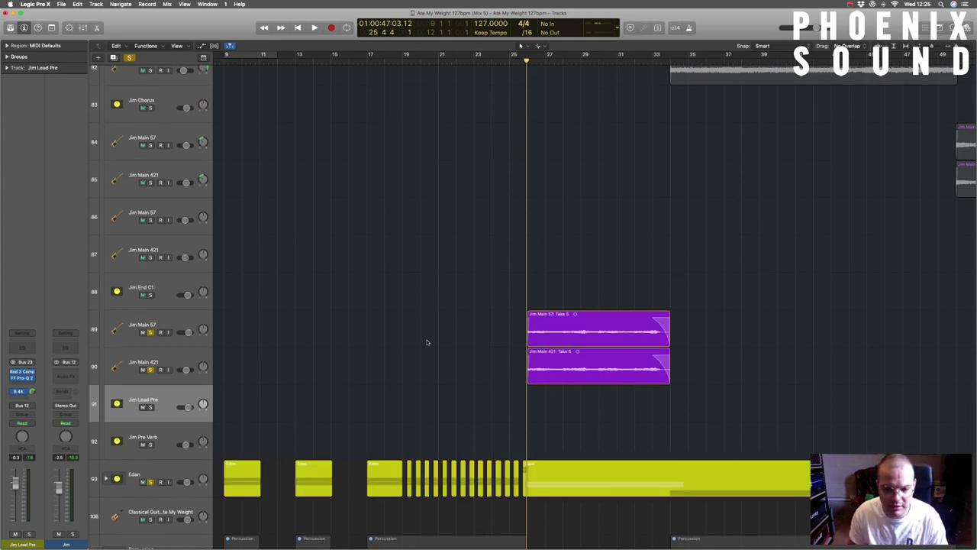
{"action": "left_click", "coordinate": [512, 272]}
{"action": "key", "text": "space"}
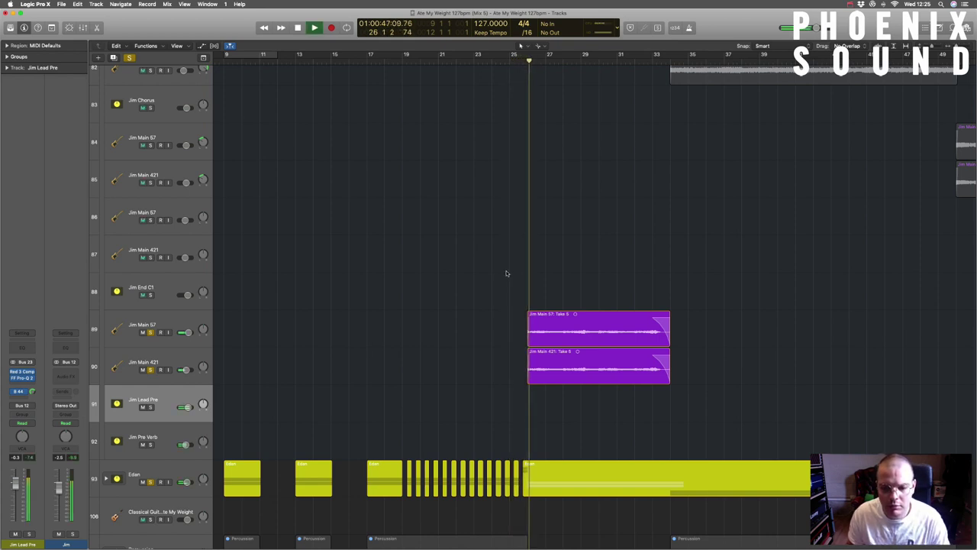
Expand the track 93 stack, solo its comped tracks 99 and 100 and audition them from bar 26.
{"action": "left_click", "coordinate": [137, 477]}
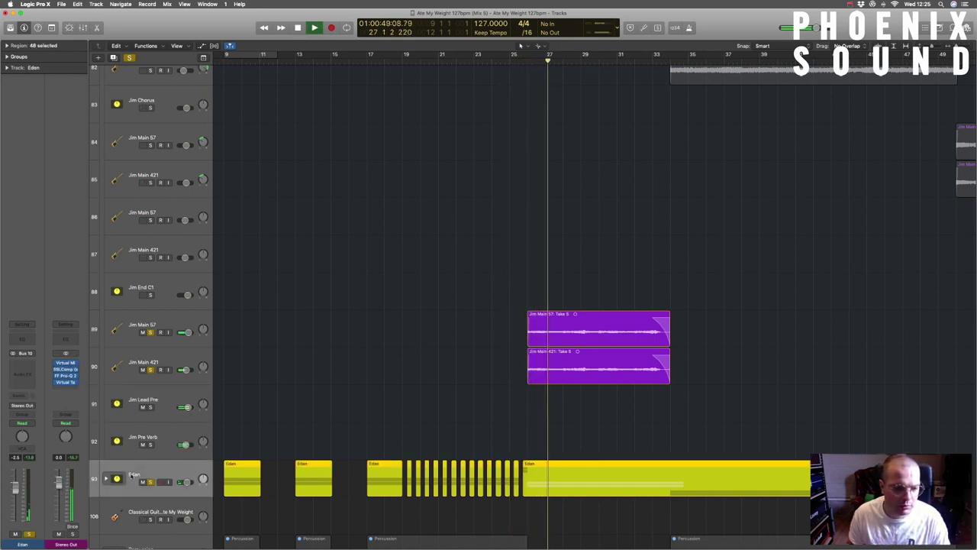
{"action": "left_click", "coordinate": [106, 478]}
{"action": "scroll", "coordinate": [152, 420], "scroll_direction": "down", "scroll_amount": 10}
{"action": "key", "text": "space"}
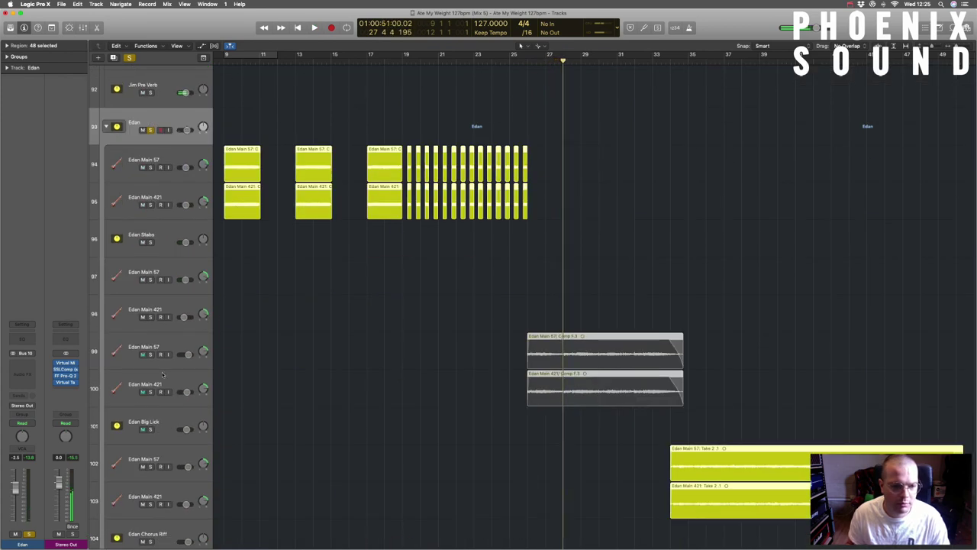
{"action": "left_click", "coordinate": [151, 355]}
{"action": "left_click", "coordinate": [529, 56]}
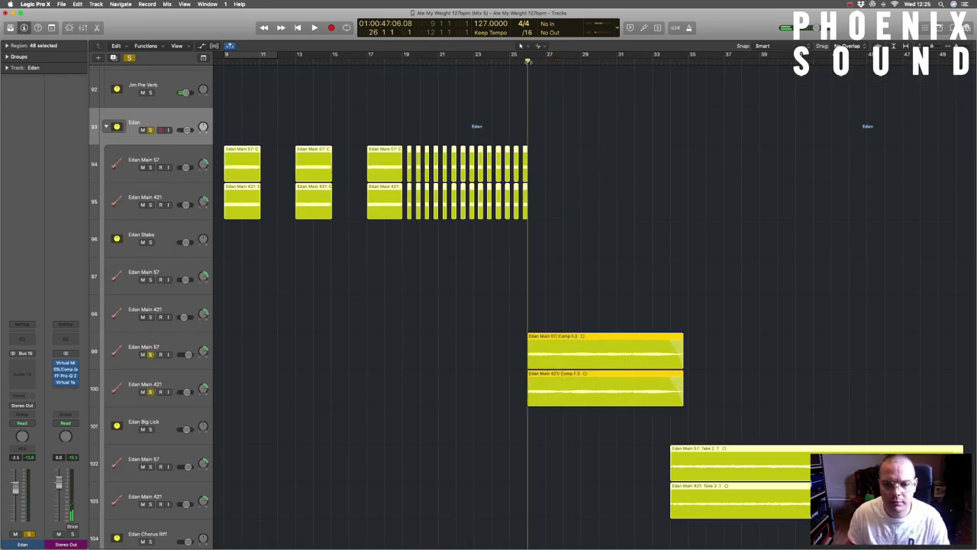
{"action": "key", "text": "space"}
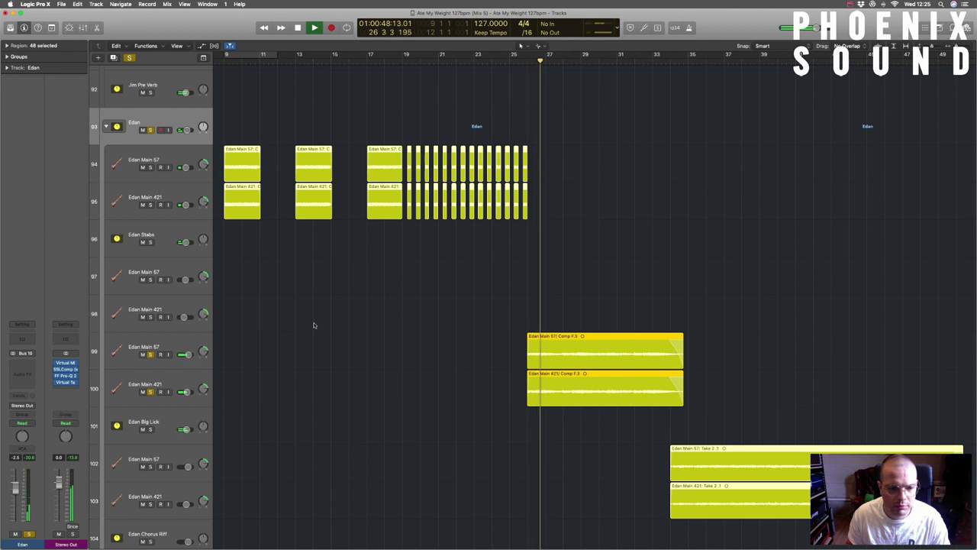
Solo the Big Lick aux on track 101 to hear the lick through it, stop playback and clear all solos.
{"action": "left_click", "coordinate": [154, 429]}
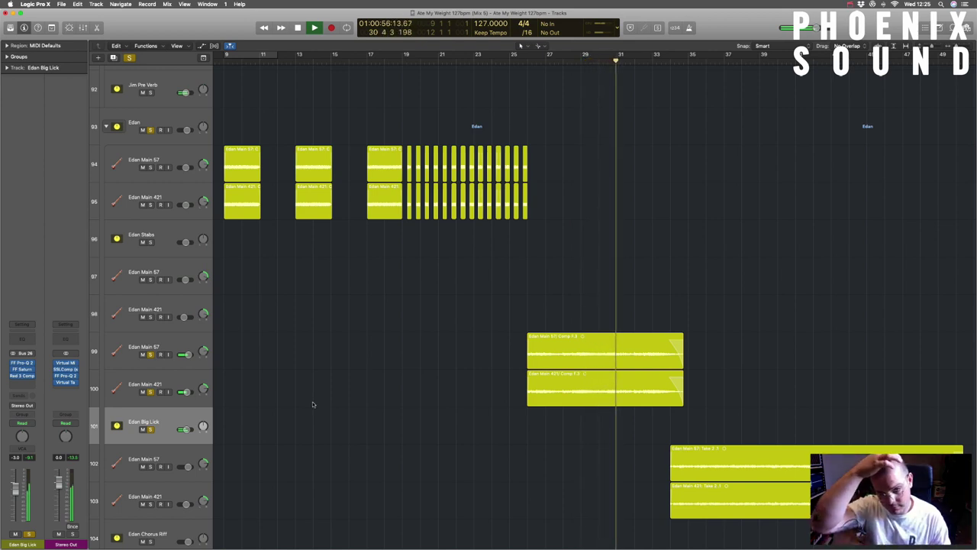
{"action": "key", "text": "space"}
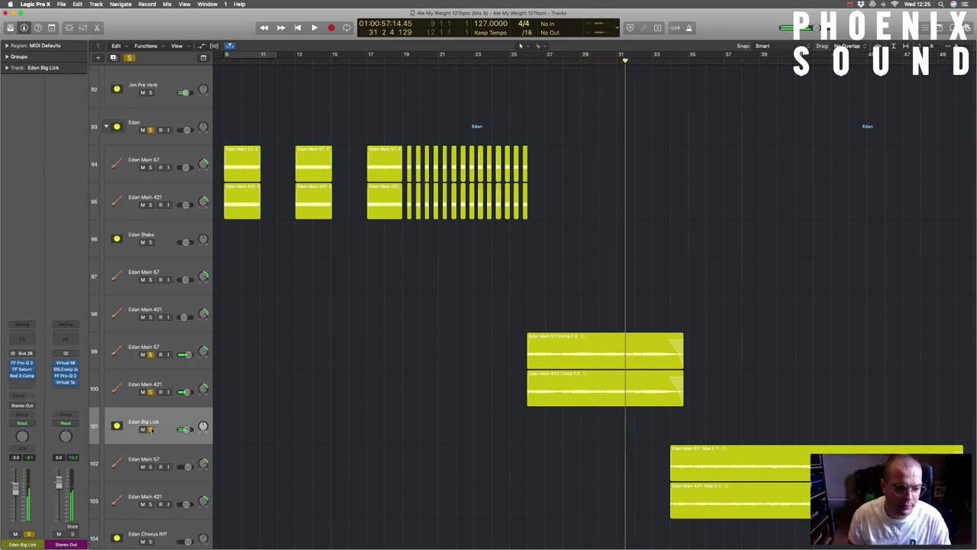
{"action": "left_click", "coordinate": [150, 429]}
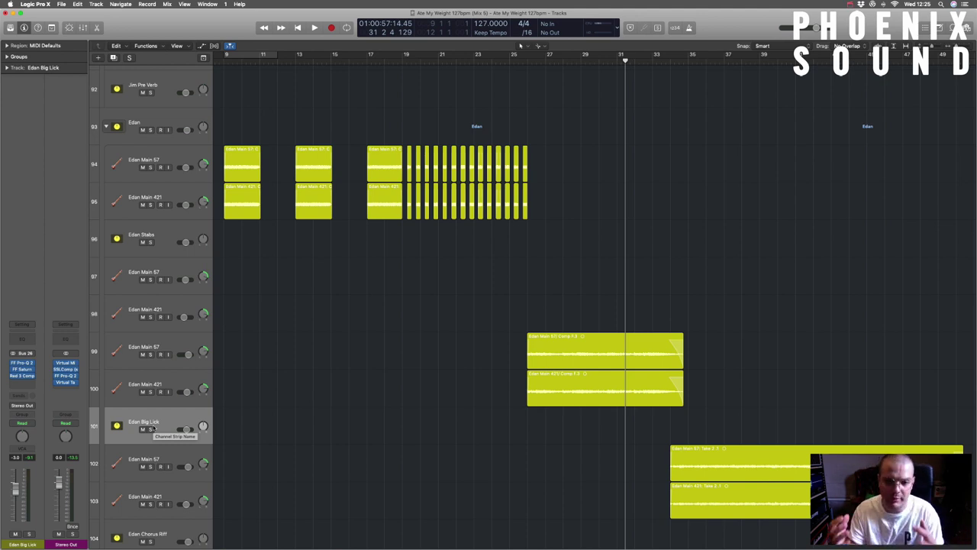
{"action": "scroll", "coordinate": [323, 342], "scroll_direction": "up", "scroll_amount": 6}
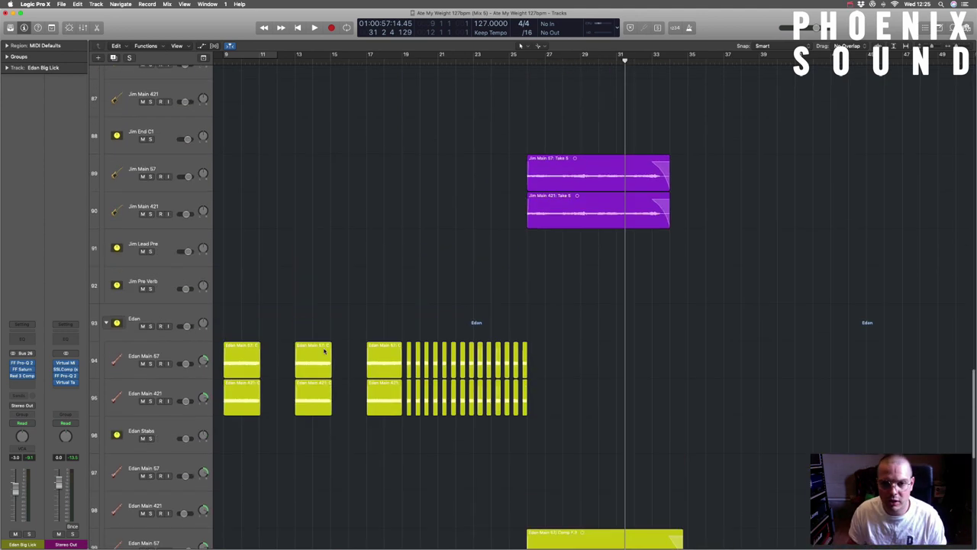
{"action": "scroll", "coordinate": [382, 336], "scroll_direction": "down", "scroll_amount": 5}
{"action": "scroll", "coordinate": [440, 325], "scroll_direction": "down", "scroll_amount": 7}
{"action": "scroll", "coordinate": [440, 326], "scroll_direction": "up", "scroll_amount": 5}
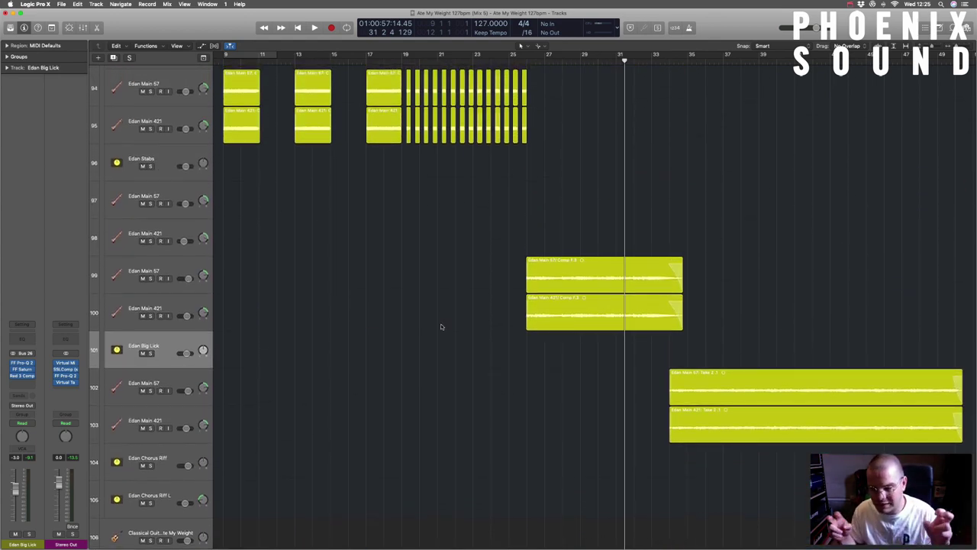
{"action": "scroll", "coordinate": [268, 338], "scroll_direction": "up", "scroll_amount": 1}
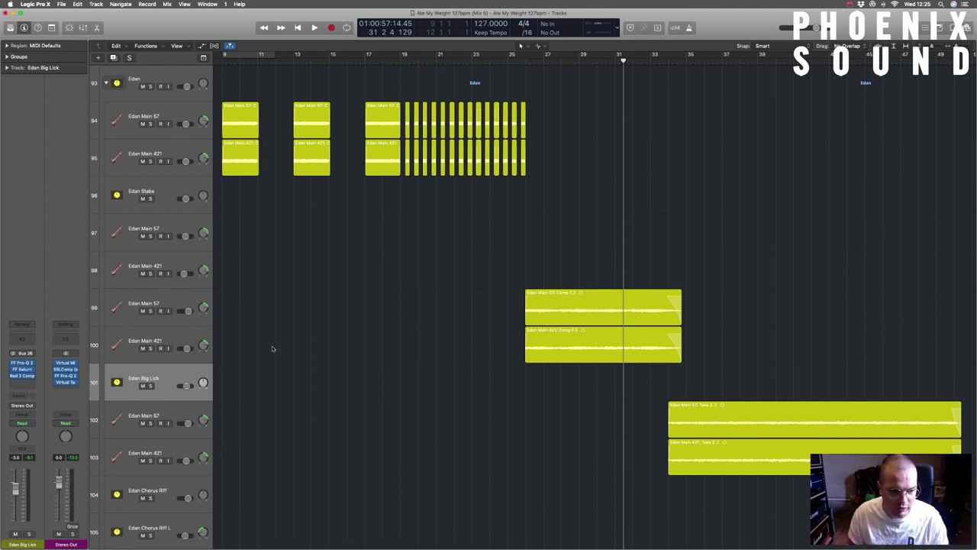
{"action": "scroll", "coordinate": [271, 348], "scroll_direction": "up", "scroll_amount": 1}
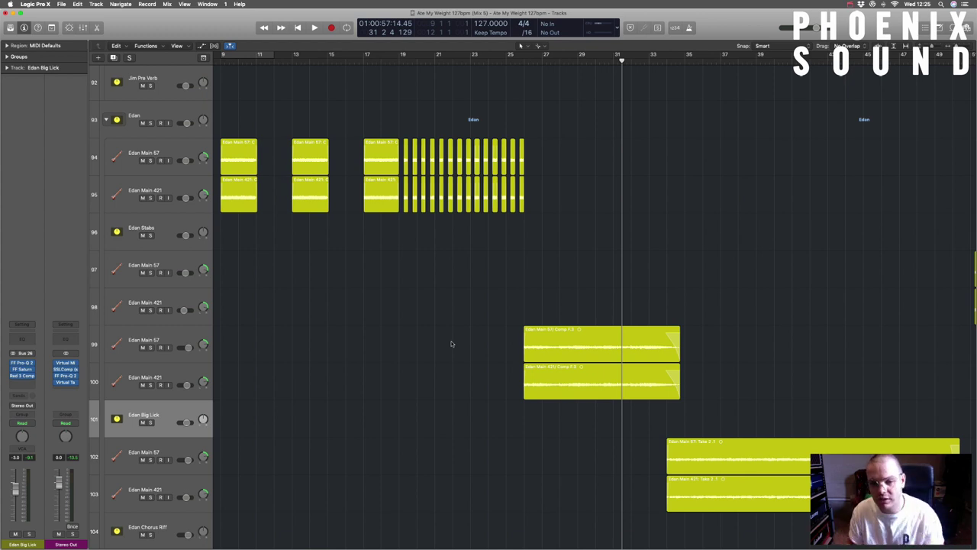
Solo the Lead Pre aux on track 91 and place the playhead at bar 26.
{"action": "scroll", "coordinate": [491, 301], "scroll_direction": "up", "scroll_amount": 8}
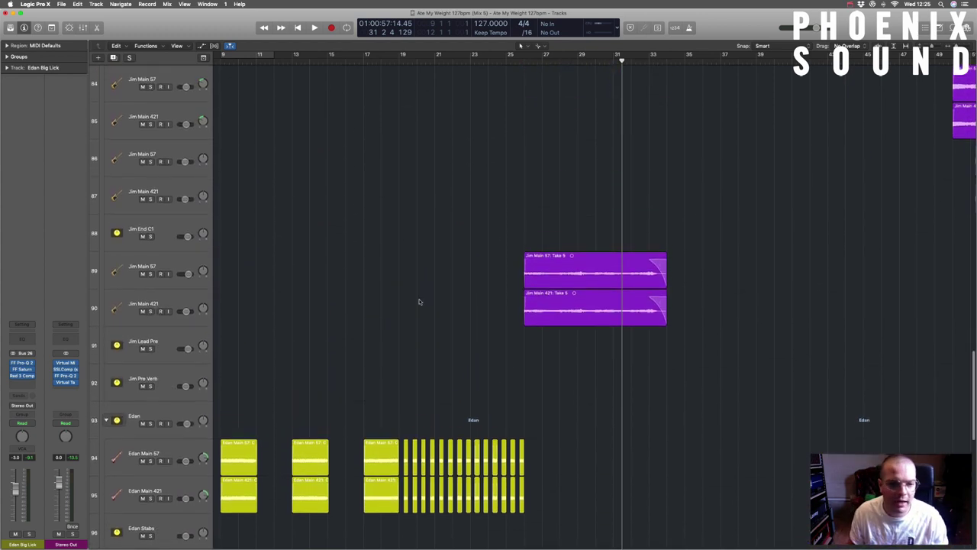
{"action": "left_click", "coordinate": [187, 356]}
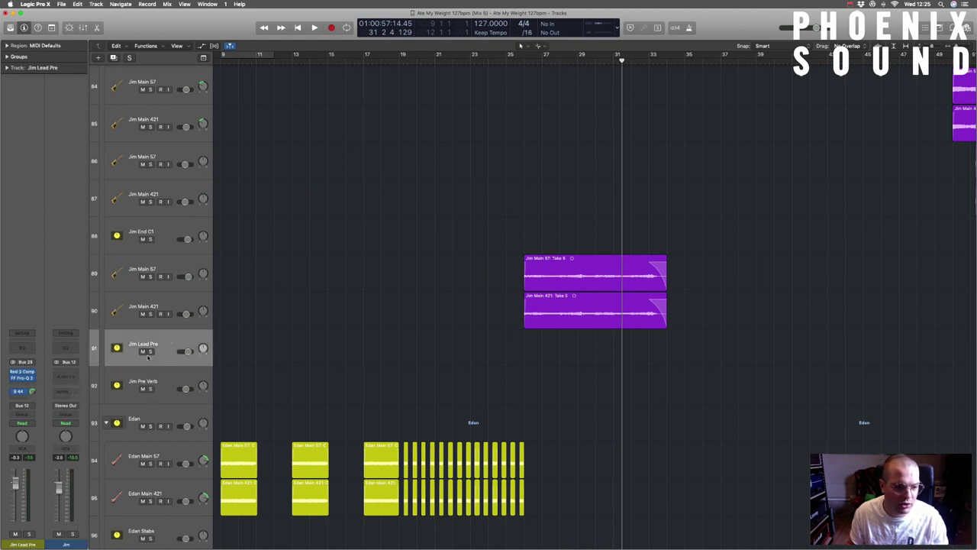
{"action": "left_click", "coordinate": [151, 352]}
{"action": "left_click", "coordinate": [528, 63]}
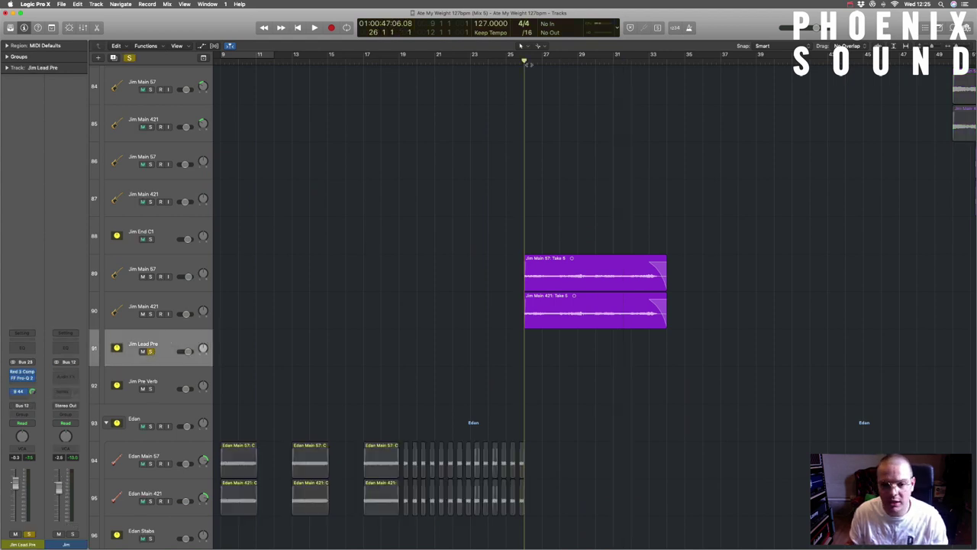
Open the Red 3 Compressor and the FabFilter Pro-Q 2 on the Lead Pre aux to examine their settings.
{"action": "left_click", "coordinate": [22, 372]}
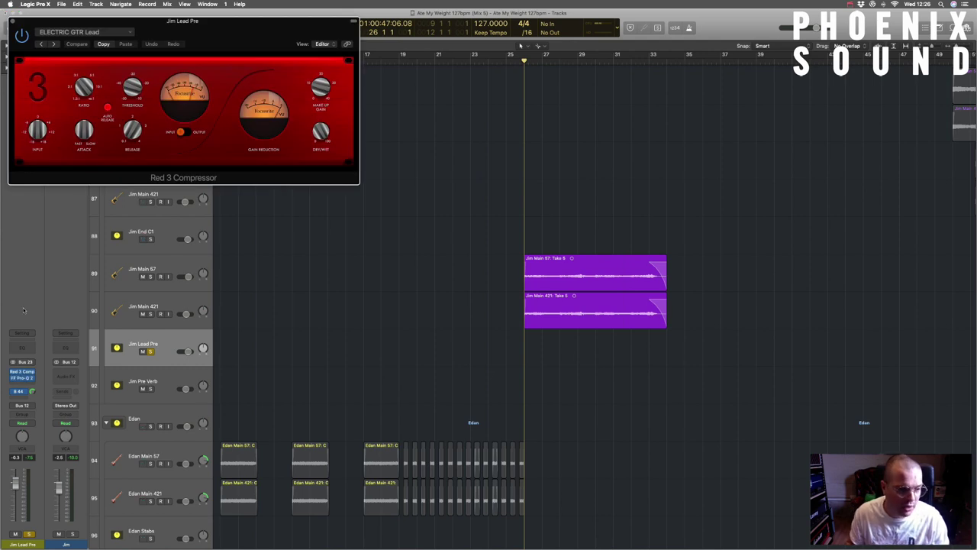
{"action": "left_click", "coordinate": [22, 377]}
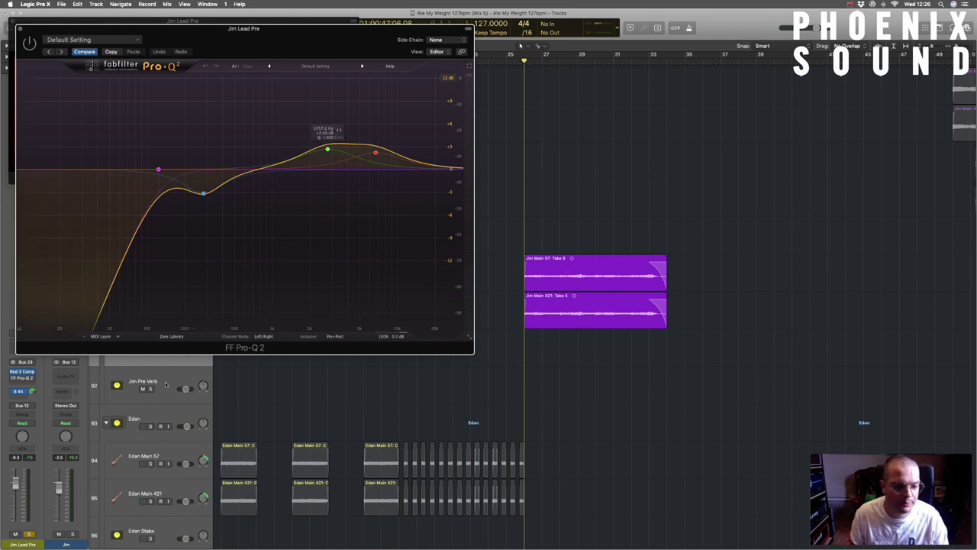
{"action": "scroll", "coordinate": [221, 402], "scroll_direction": "up", "scroll_amount": 3}
{"action": "left_click", "coordinate": [222, 402]}
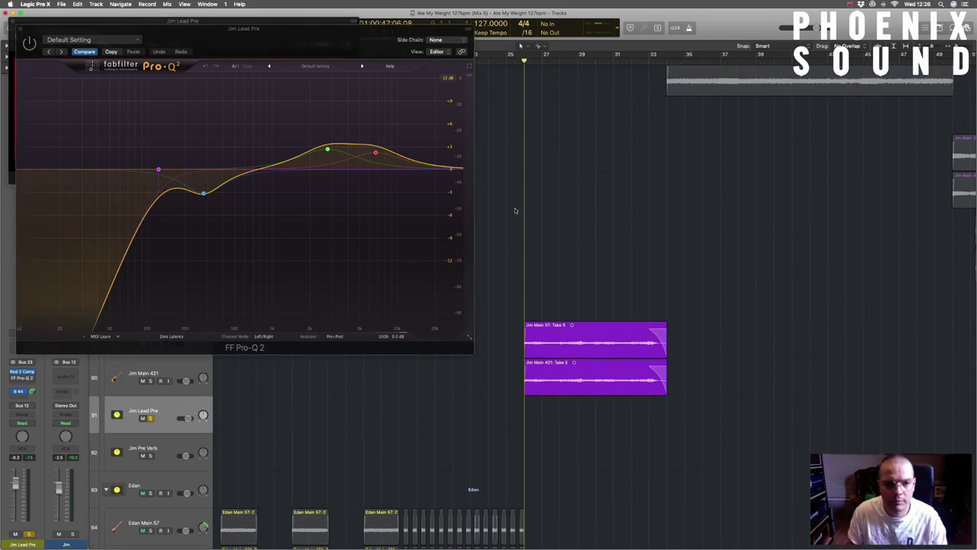
Compare the lead guitar with the Pro-Q 2 bypassed and engaged from bar 26, and inspect the EQ's upper-mid boost.
{"action": "key", "text": "space"}
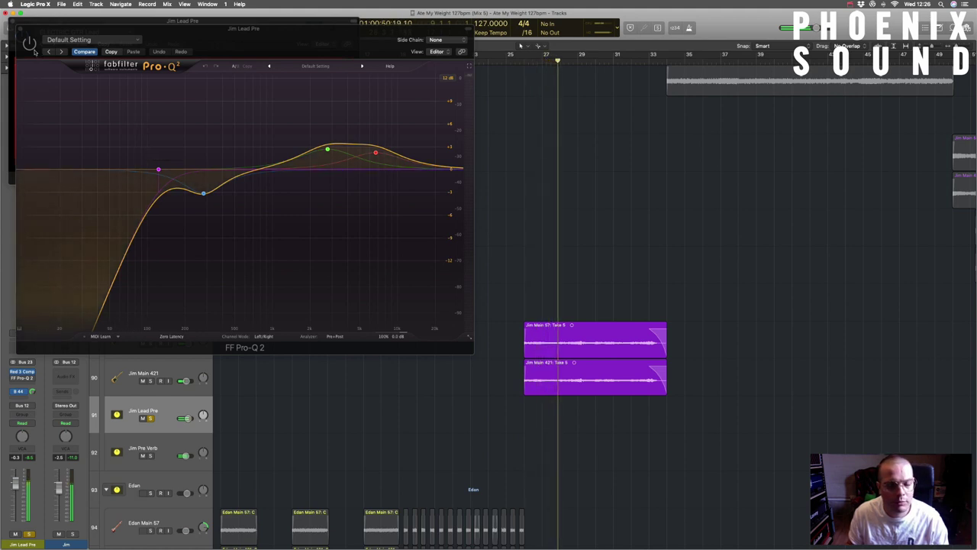
{"action": "key", "text": "space"}
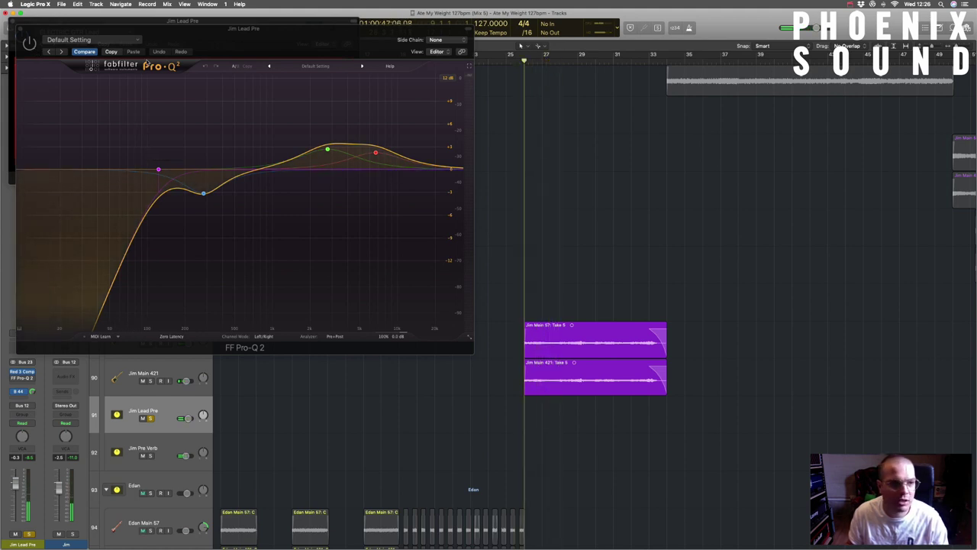
{"action": "left_click", "coordinate": [36, 49]}
{"action": "key", "text": "space"}
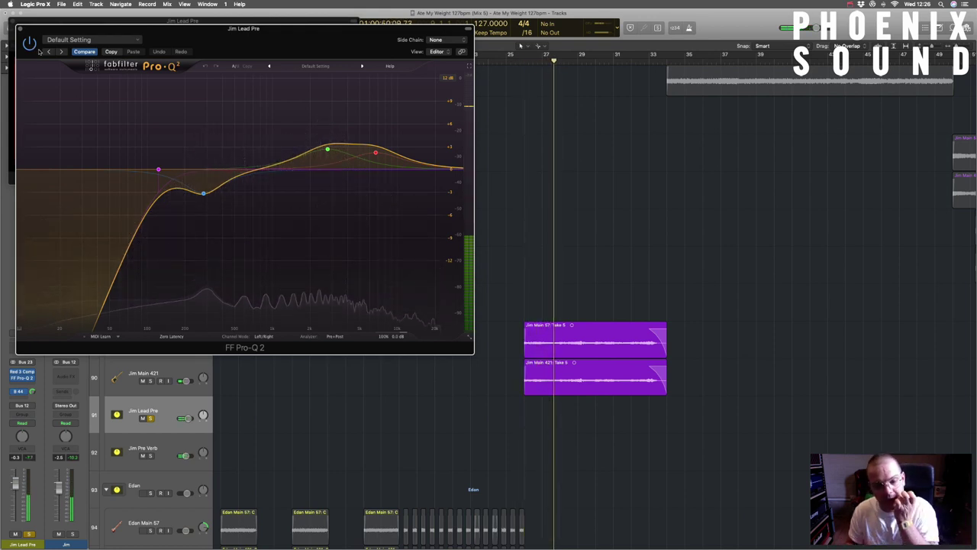
{"action": "left_click", "coordinate": [326, 149]}
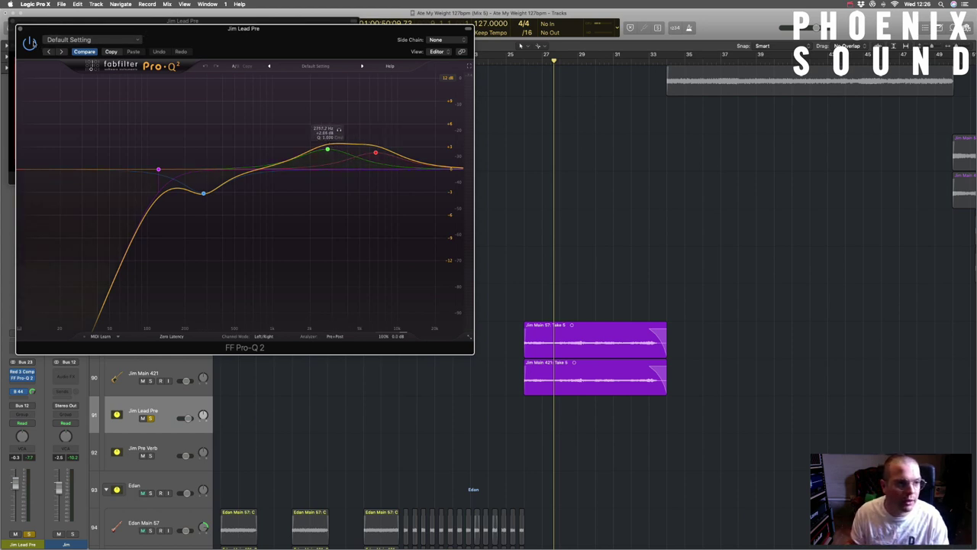
Close the EQ and play from bar 26 to watch the Red 3 Compressor working on the lead.
{"action": "left_click", "coordinate": [21, 29]}
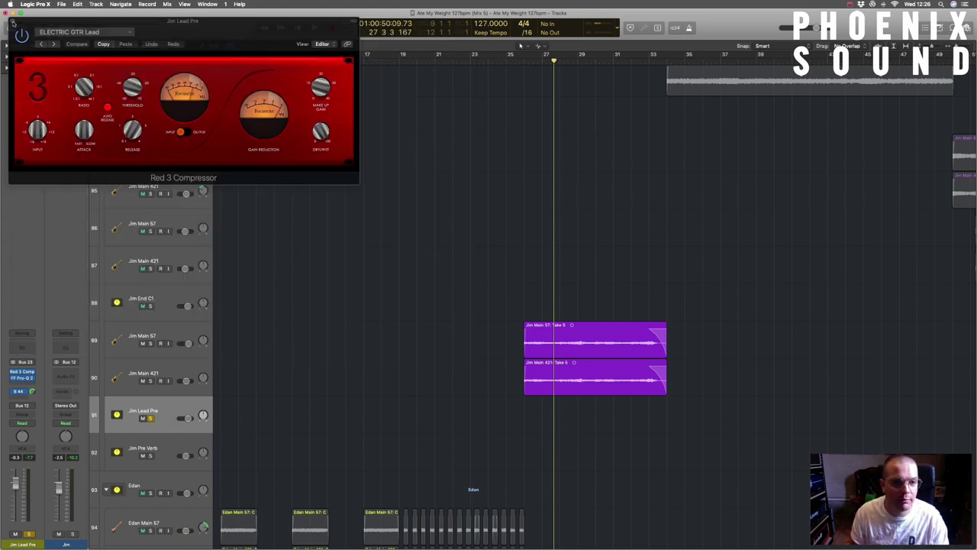
{"action": "left_click", "coordinate": [525, 58]}
{"action": "key", "text": "space"}
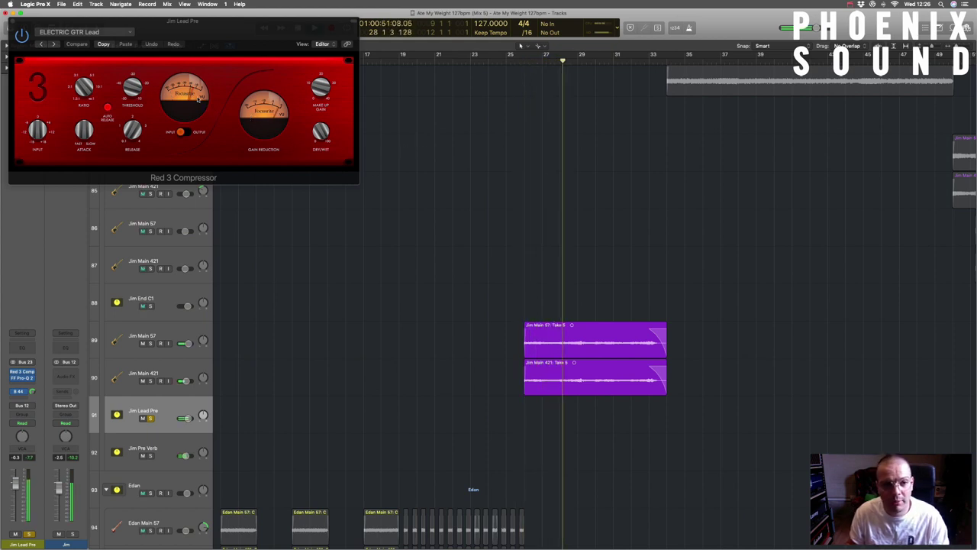
Close the compressor, check the Lead Pre aux's bus 44 send and show the Pre Verb aux's channel strip on track 92.
{"action": "left_click", "coordinate": [13, 21]}
{"action": "scroll", "coordinate": [163, 402], "scroll_direction": "down", "scroll_amount": 3}
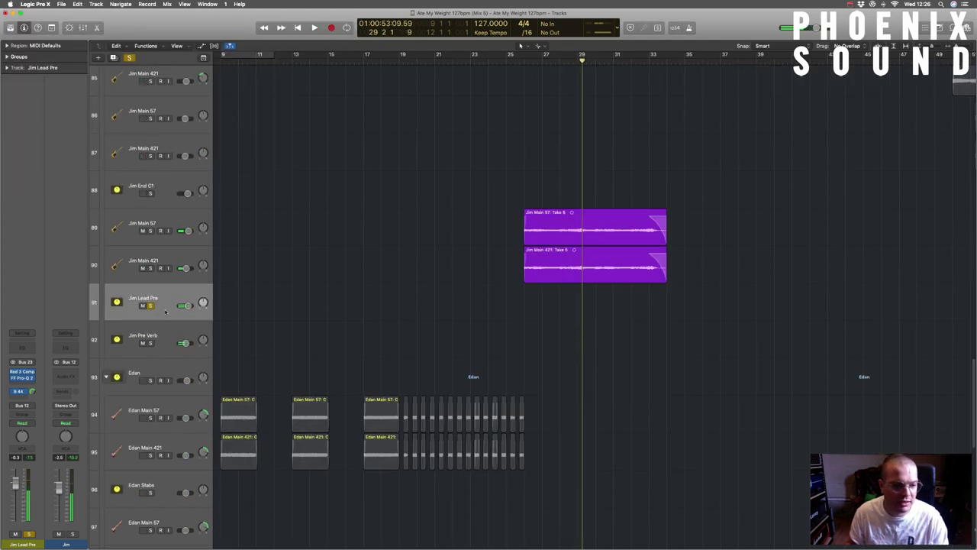
{"action": "left_click", "coordinate": [19, 391]}
{"action": "left_click", "coordinate": [134, 339]}
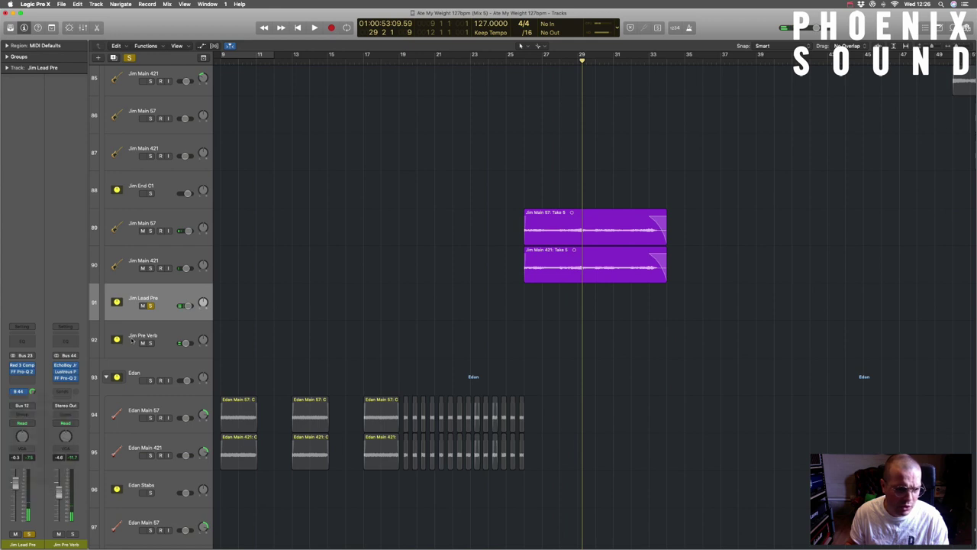
{"action": "left_click", "coordinate": [133, 339]}
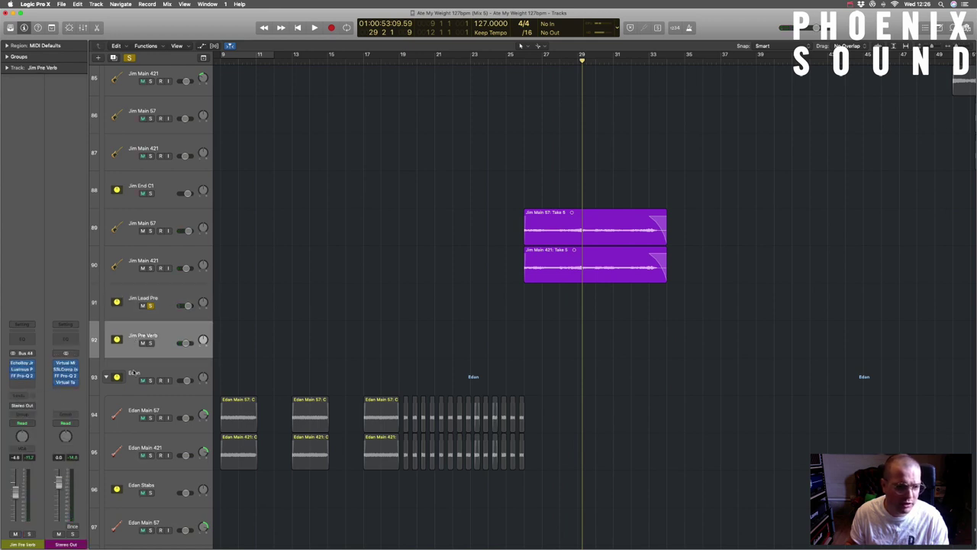
Solo only the Pre Verb aux and play from bar 26, adding the Lead Pre aux to the solo to audition both.
{"action": "left_click", "coordinate": [151, 343]}
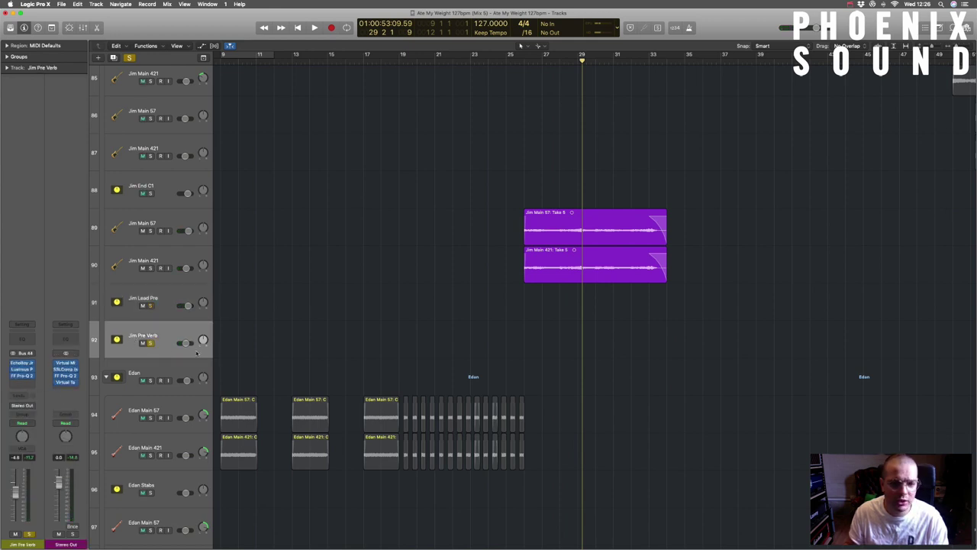
{"action": "left_click", "coordinate": [524, 55]}
{"action": "key", "text": "space"}
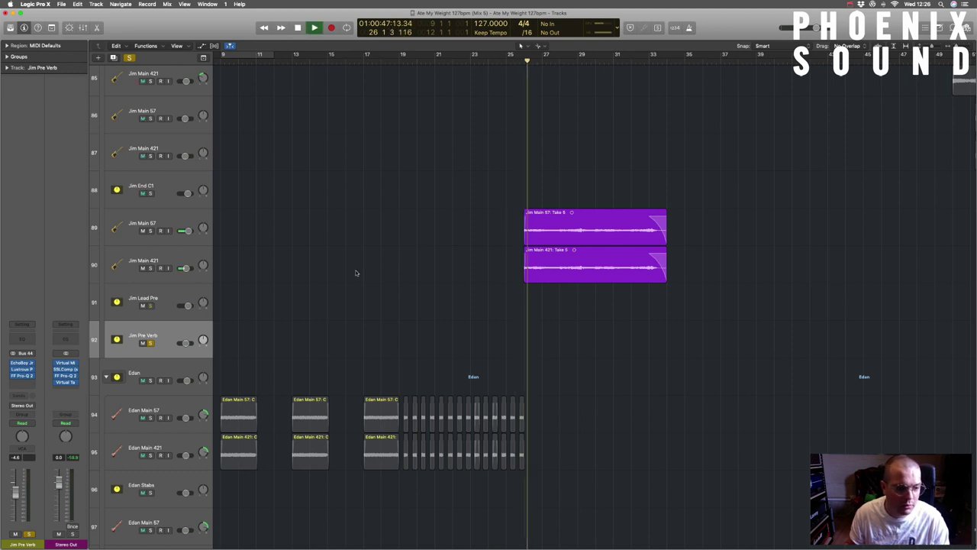
{"action": "left_click", "coordinate": [151, 305]}
{"action": "key", "text": "space"}
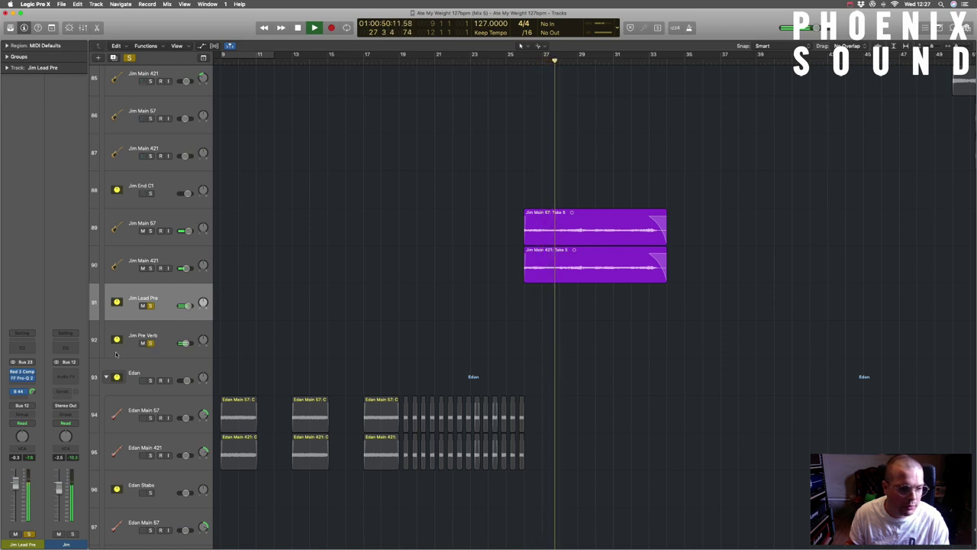
Route the Pre Verb aux's output to Bus 12 in place of the stereo output.
{"action": "left_click", "coordinate": [149, 336]}
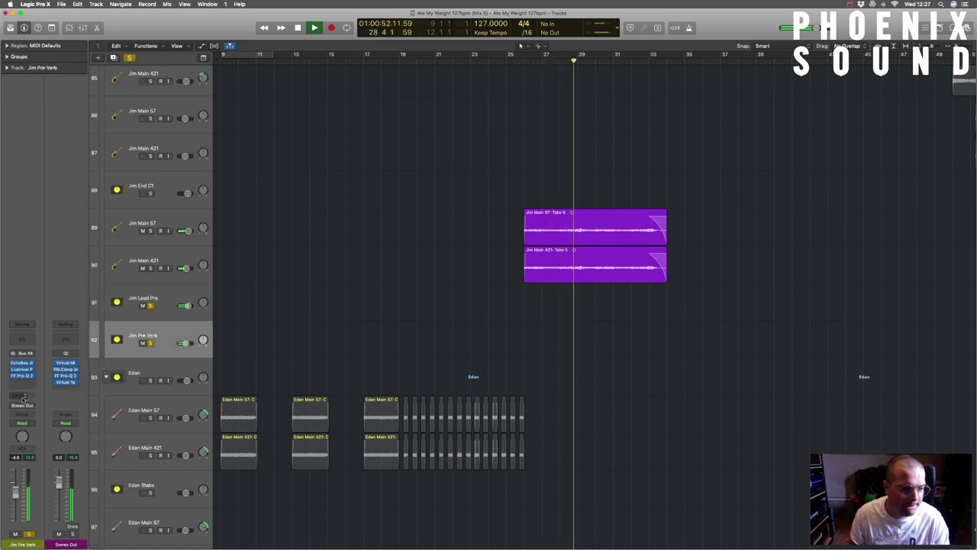
{"action": "left_click", "coordinate": [23, 405]}
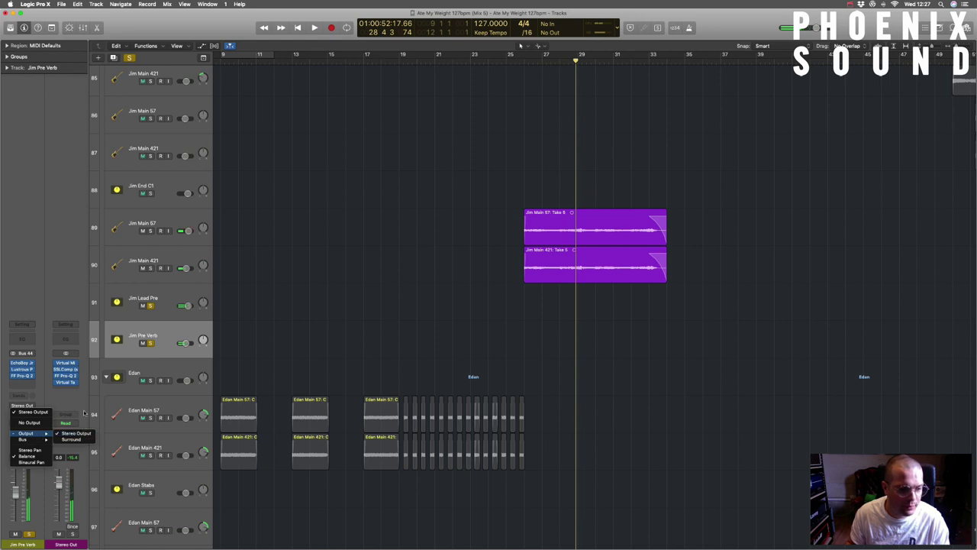
{"action": "mouse_move", "coordinate": [42, 439]}
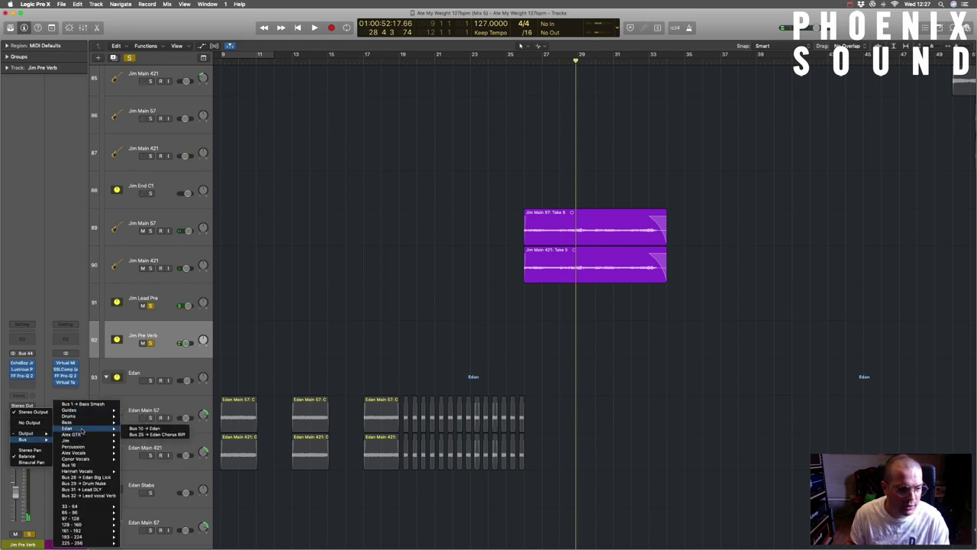
{"action": "mouse_move", "coordinate": [86, 441]}
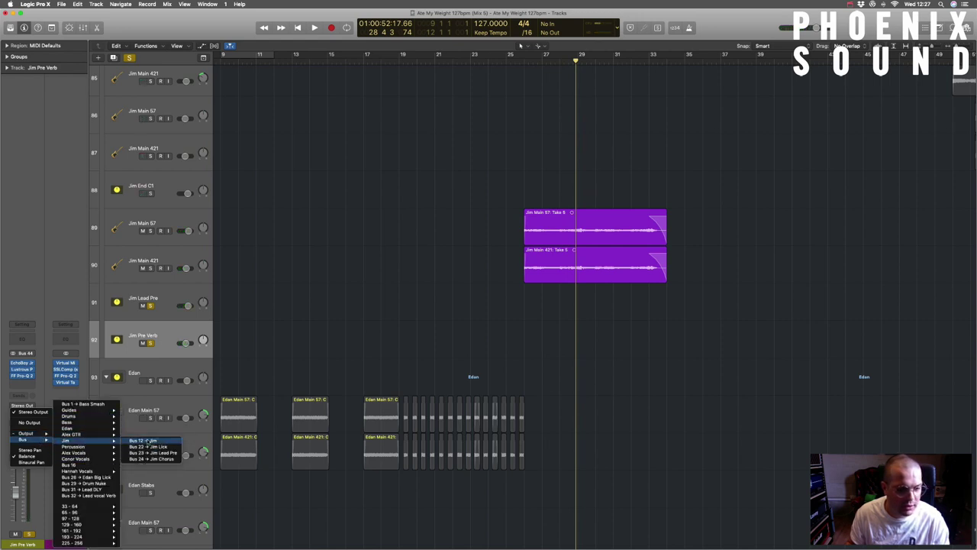
{"action": "left_click", "coordinate": [143, 440]}
Solo only the Pre Verb aux and audition the rerouted reverb over the lead part.
{"action": "left_click", "coordinate": [150, 343]}
{"action": "left_click", "coordinate": [150, 343]}
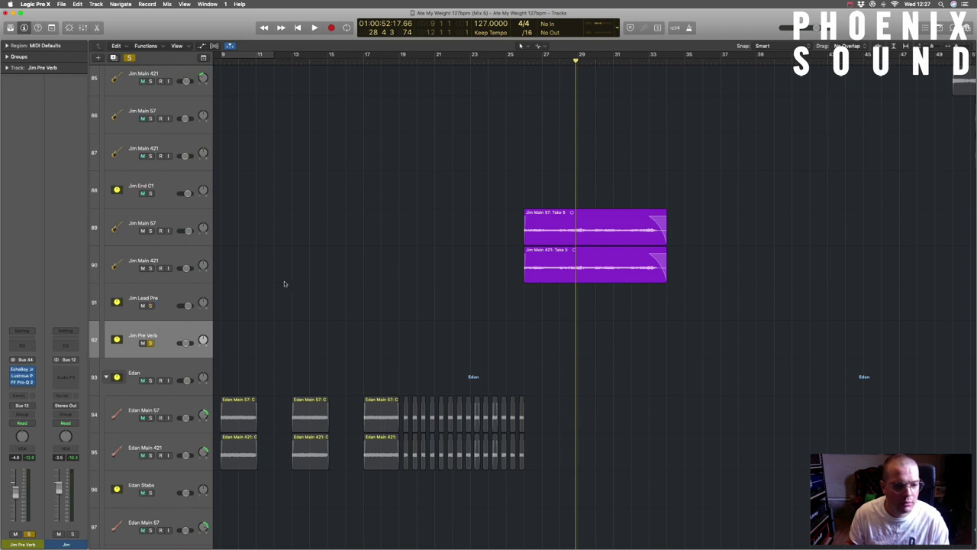
{"action": "key", "text": "space"}
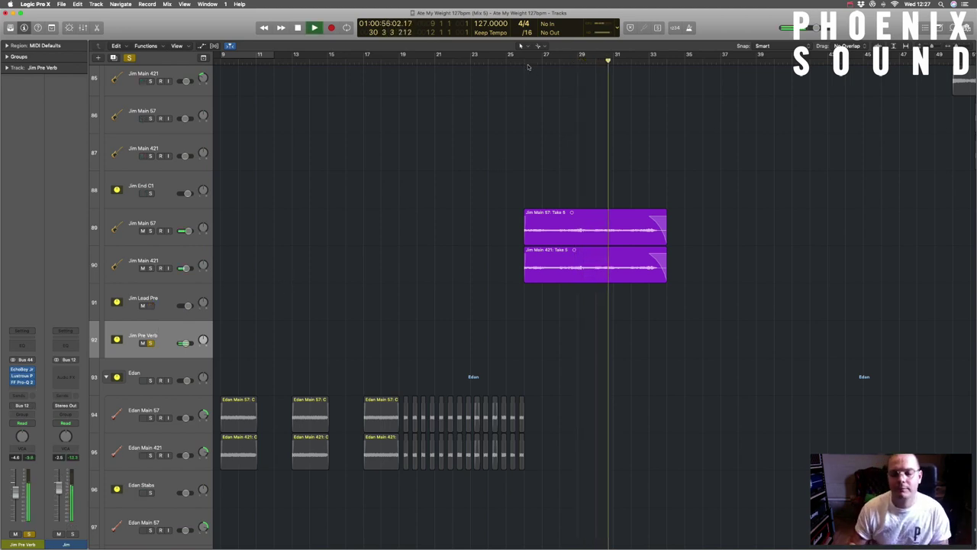
{"action": "key", "text": "space"}
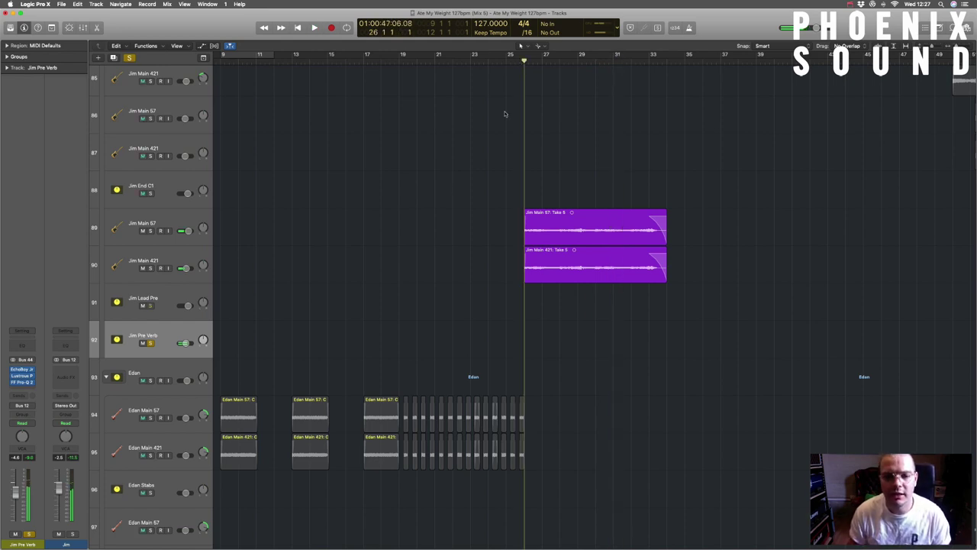
Open EchoBoy Jr on the Pre Verb aux to examine its echo settings.
{"action": "left_click", "coordinate": [21, 369]}
{"action": "left_click", "coordinate": [22, 373]}
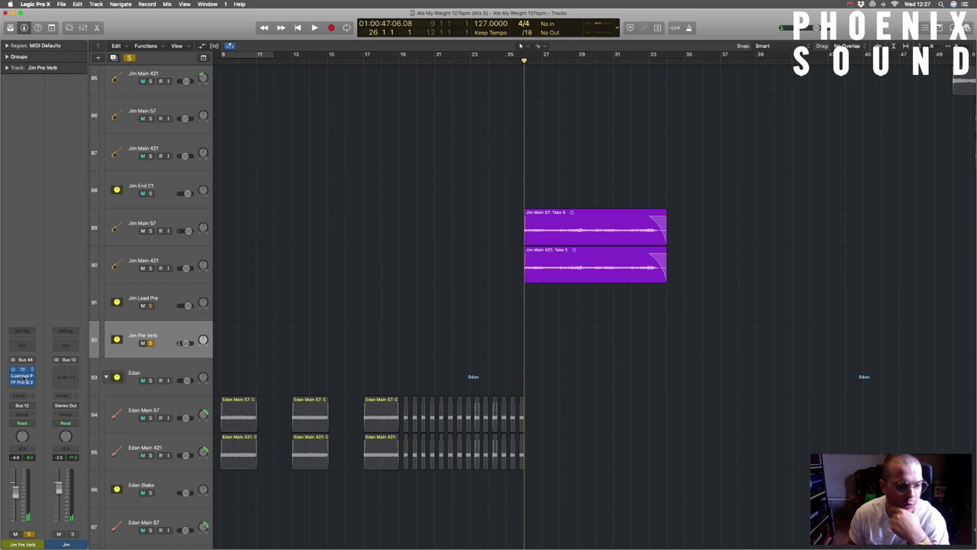
{"action": "left_click", "coordinate": [25, 378]}
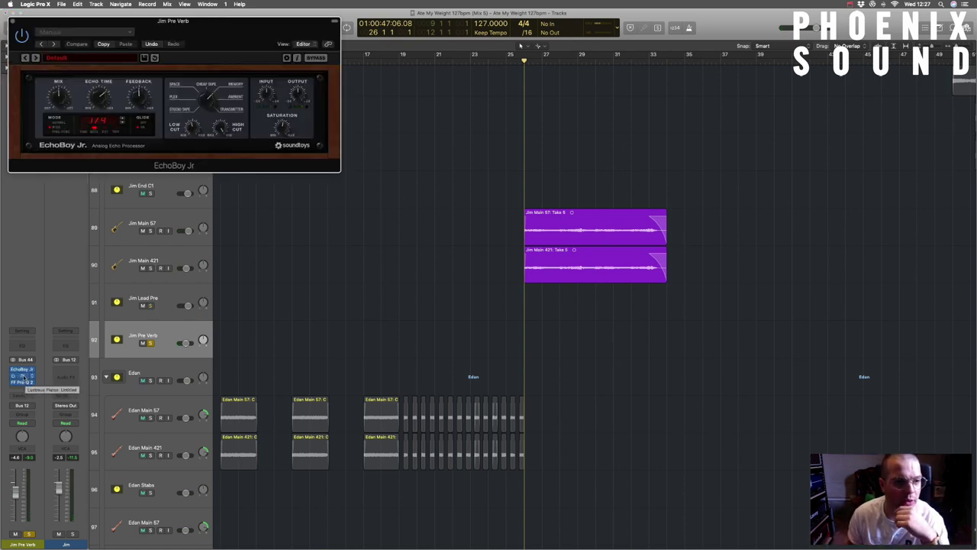
Open Lustrous Plates on the Pre Verb aux, review its equalisation and reverberation pages, and close it.
{"action": "left_click", "coordinate": [23, 377]}
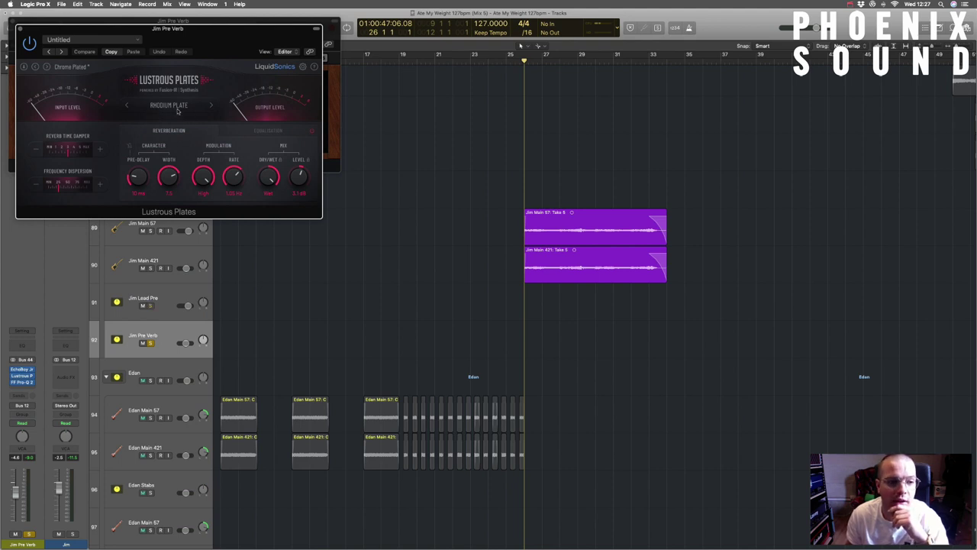
{"action": "left_click", "coordinate": [266, 131]}
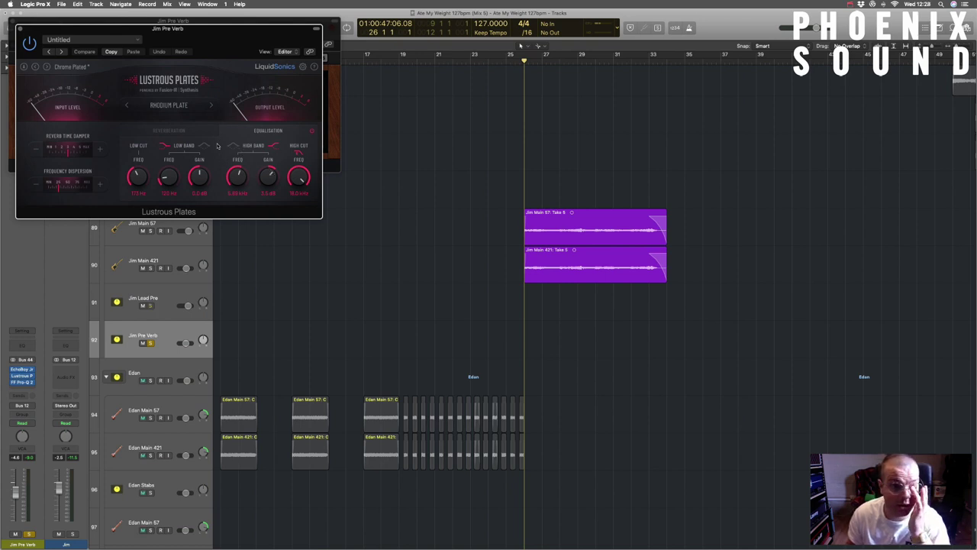
{"action": "left_click", "coordinate": [169, 131]}
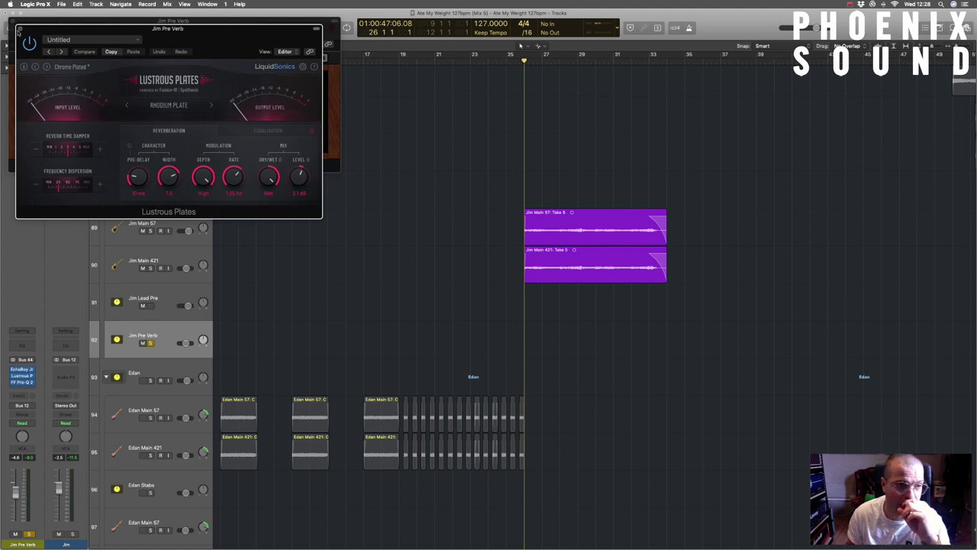
{"action": "left_click", "coordinate": [28, 33]}
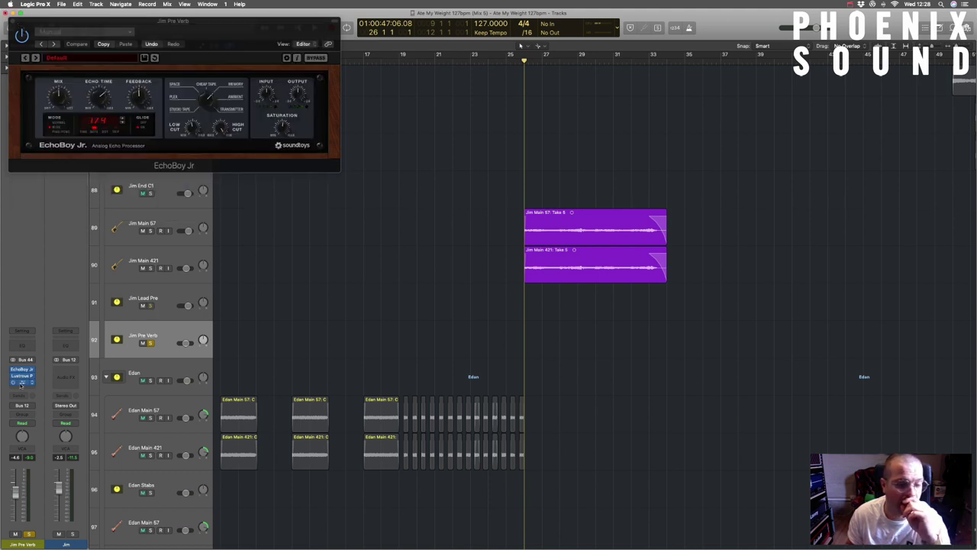
Inspect the FabFilter Pro-Q 2 curve and the EchoBoy Jr. delay settings on the Pre Verb track, closing both plug-in windows.
{"action": "left_click", "coordinate": [22, 382]}
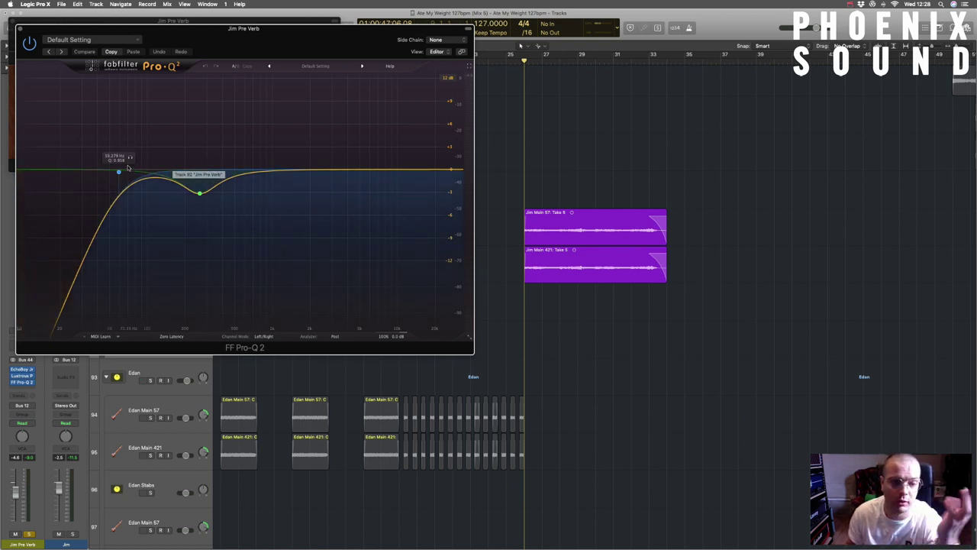
{"action": "left_click", "coordinate": [21, 29]}
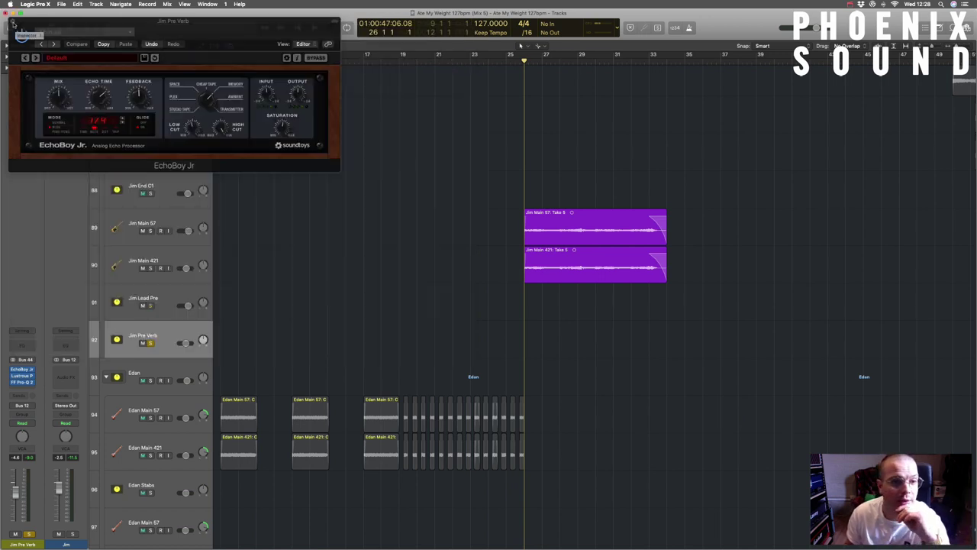
{"action": "left_click", "coordinate": [237, 86]}
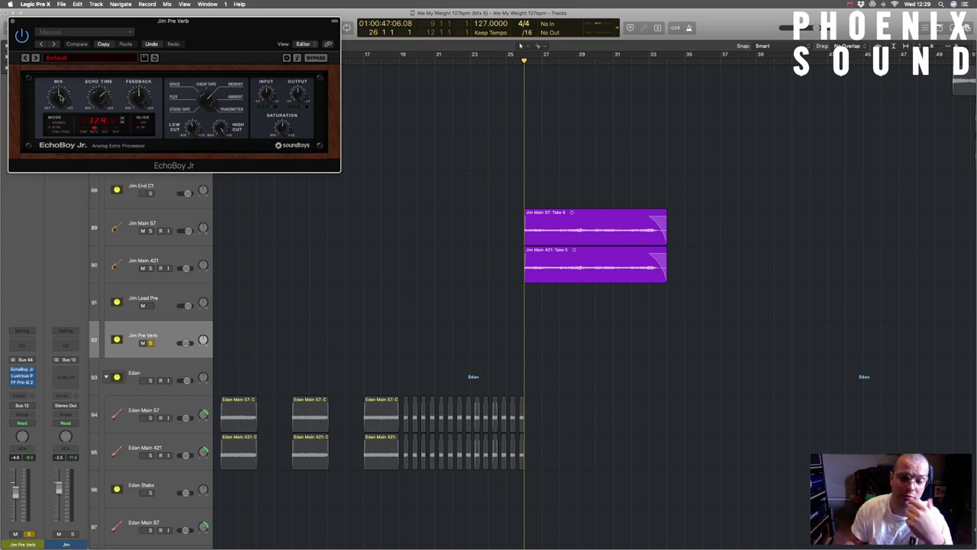
{"action": "left_click", "coordinate": [12, 22]}
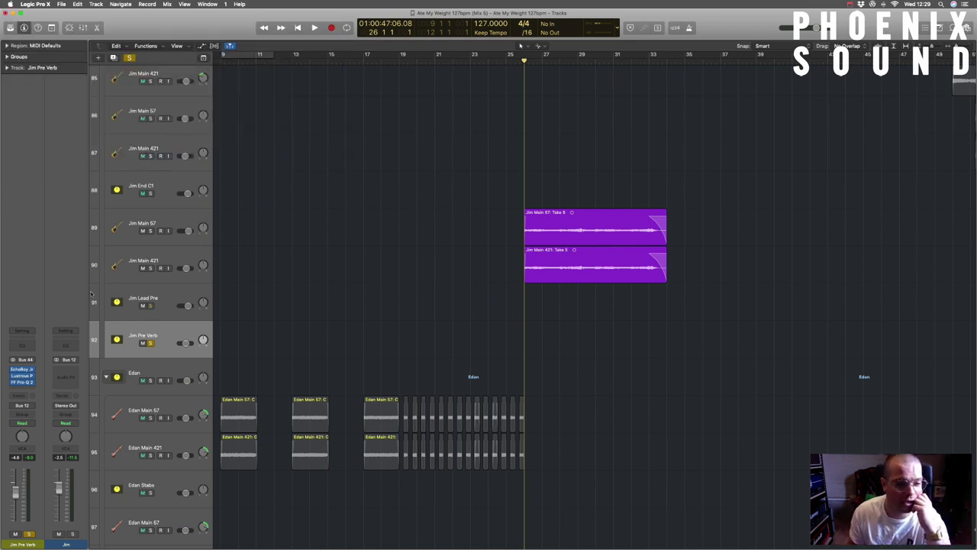
Unsolo the Pre Verb track and play the full mix from bar 25, briefly soloing the Lead Pre track at the end.
{"action": "left_click", "coordinate": [150, 343]}
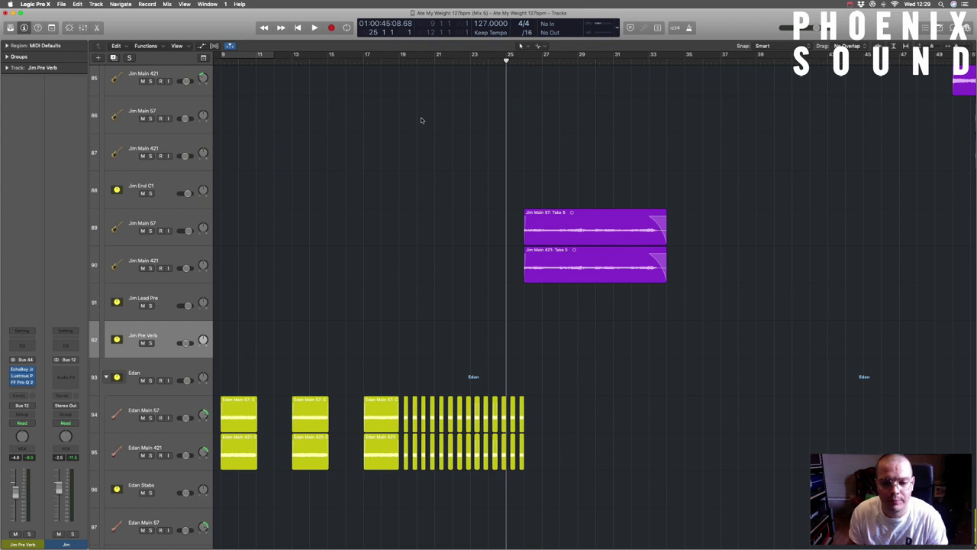
{"action": "key", "text": "space"}
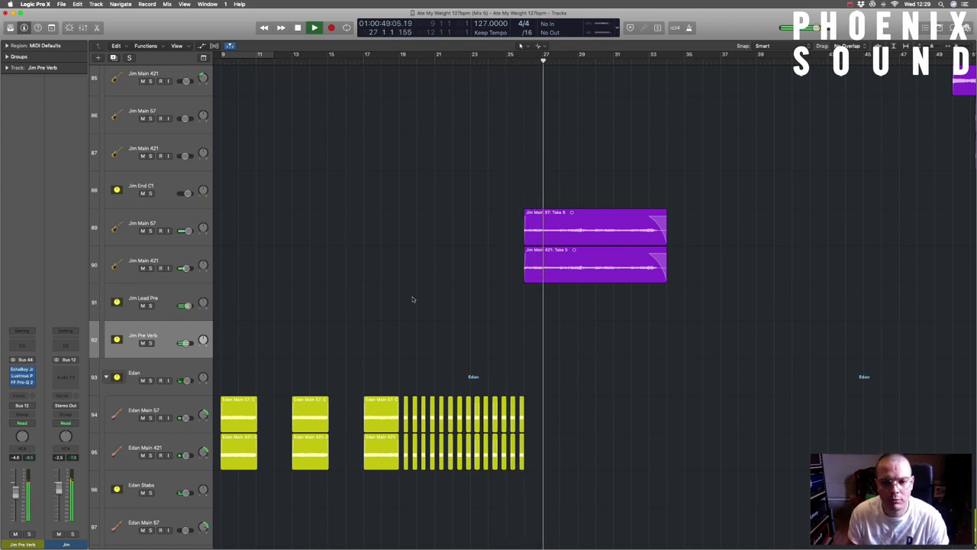
{"action": "scroll", "coordinate": [416, 300], "scroll_direction": "right", "scroll_amount": 5}
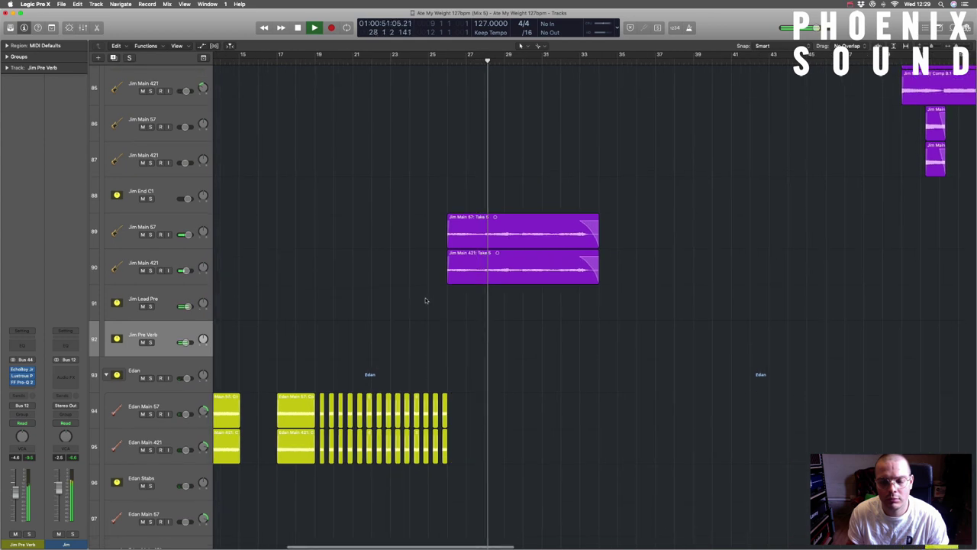
{"action": "scroll", "coordinate": [425, 300], "scroll_direction": "left", "scroll_amount": 2}
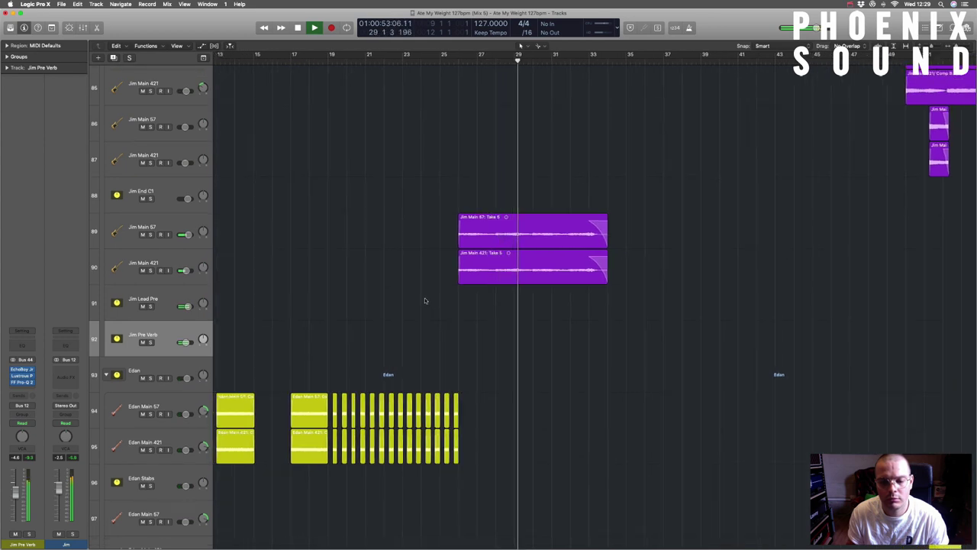
{"action": "scroll", "coordinate": [426, 300], "scroll_direction": "up", "scroll_amount": 4}
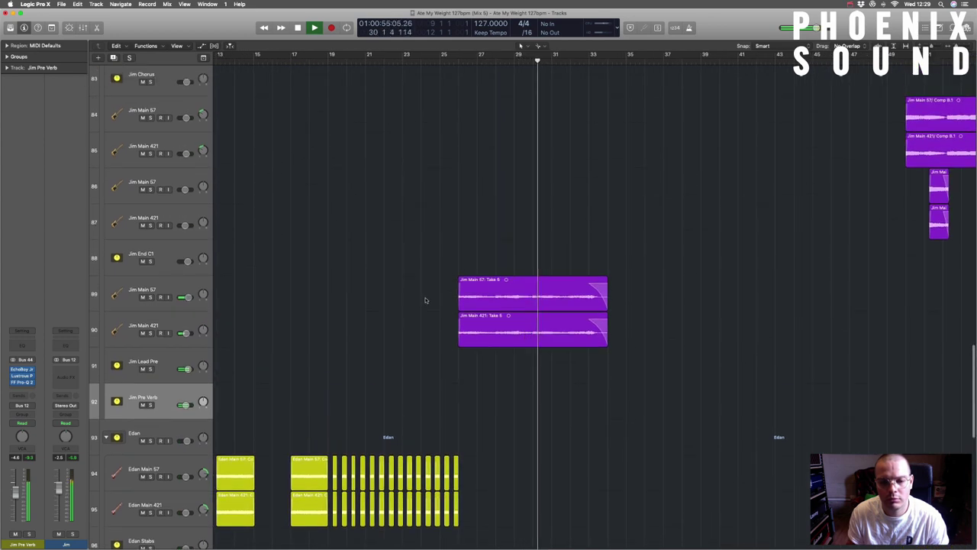
{"action": "left_click", "coordinate": [150, 369]}
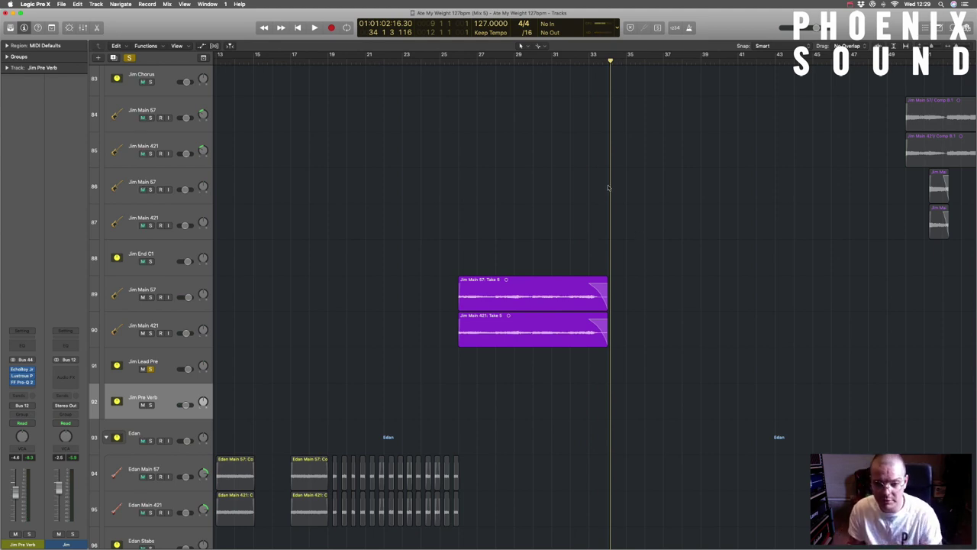
{"action": "left_click", "coordinate": [150, 370]}
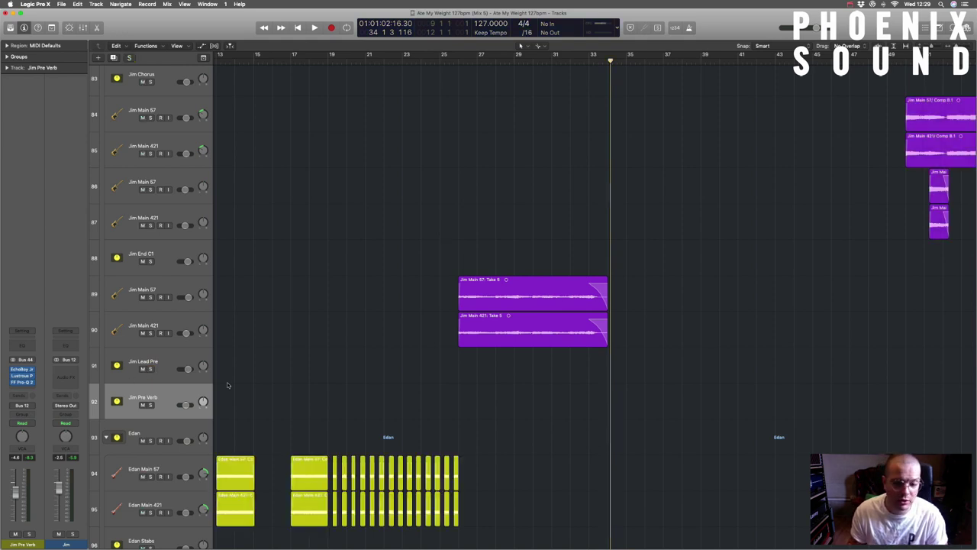
Solo the Big Lick track and play the end of its phrase from about bar 33.
{"action": "scroll", "coordinate": [431, 369], "scroll_direction": "down", "scroll_amount": 10}
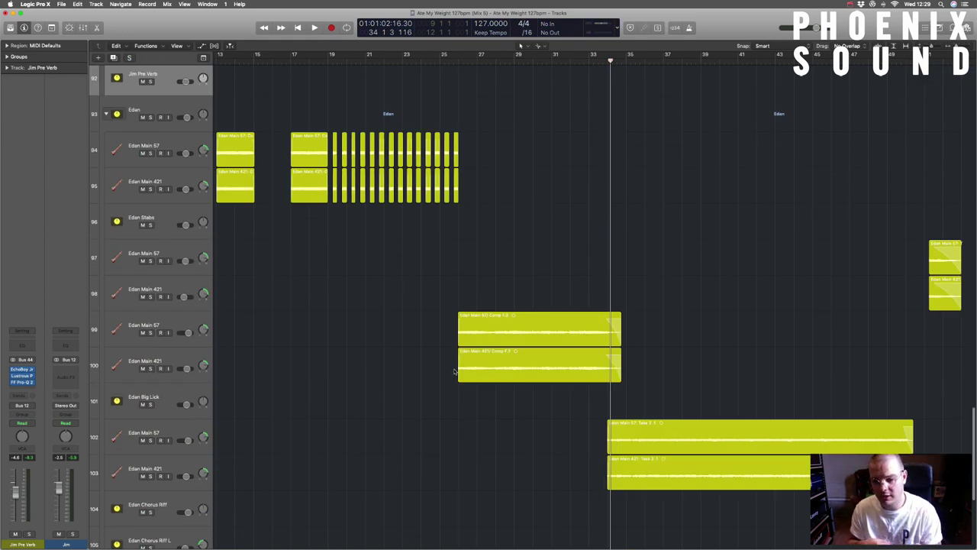
{"action": "left_click", "coordinate": [150, 403]}
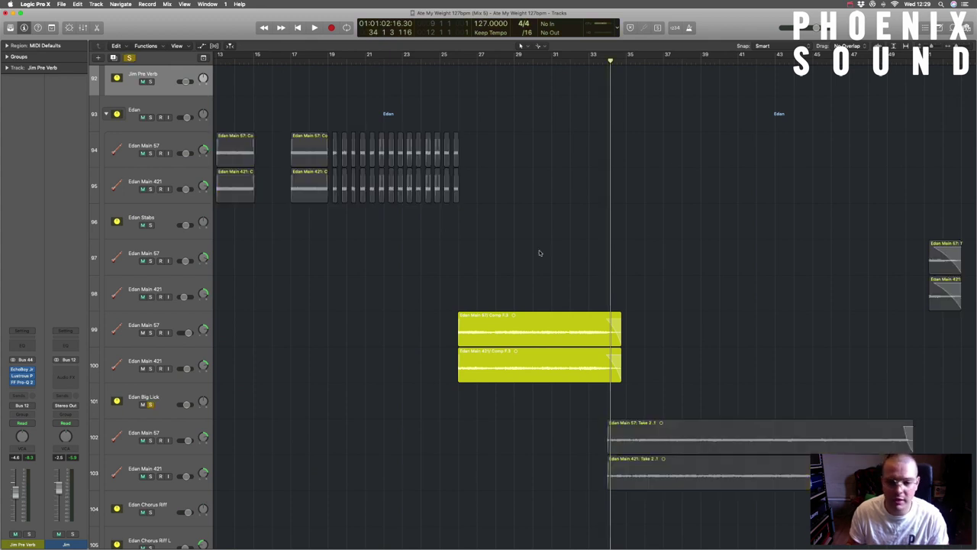
{"action": "left_click", "coordinate": [590, 66]}
{"action": "key", "text": "space"}
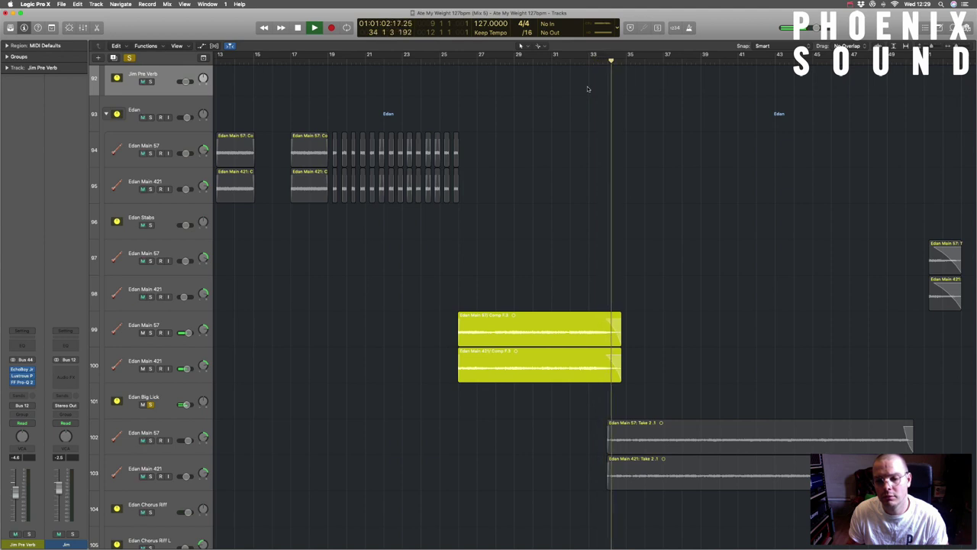
{"action": "key", "text": "space"}
Solo the Lead Pre and Pre Verb tracks alongside Big Lick and play them together from about bar 32.
{"action": "scroll", "coordinate": [588, 89], "scroll_direction": "up", "scroll_amount": 5}
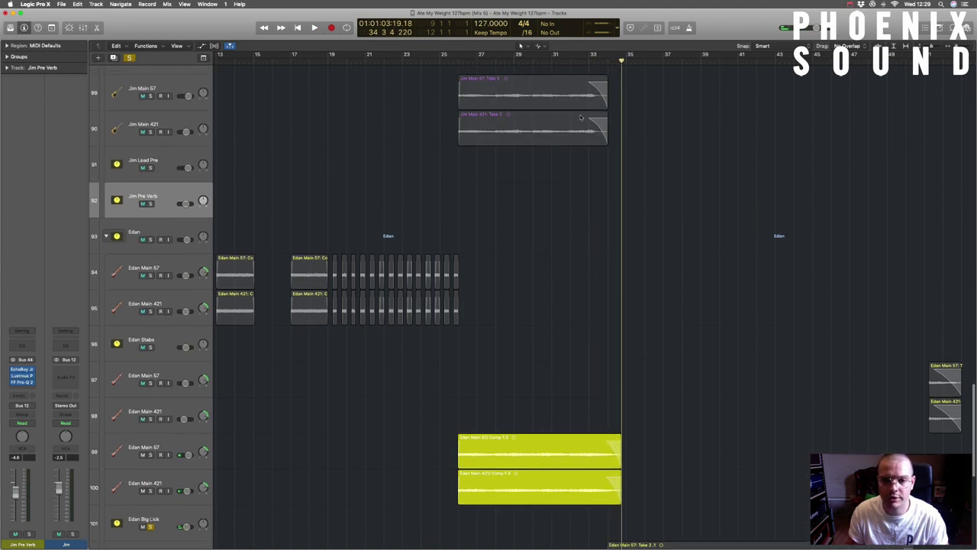
{"action": "left_click", "coordinate": [151, 226]}
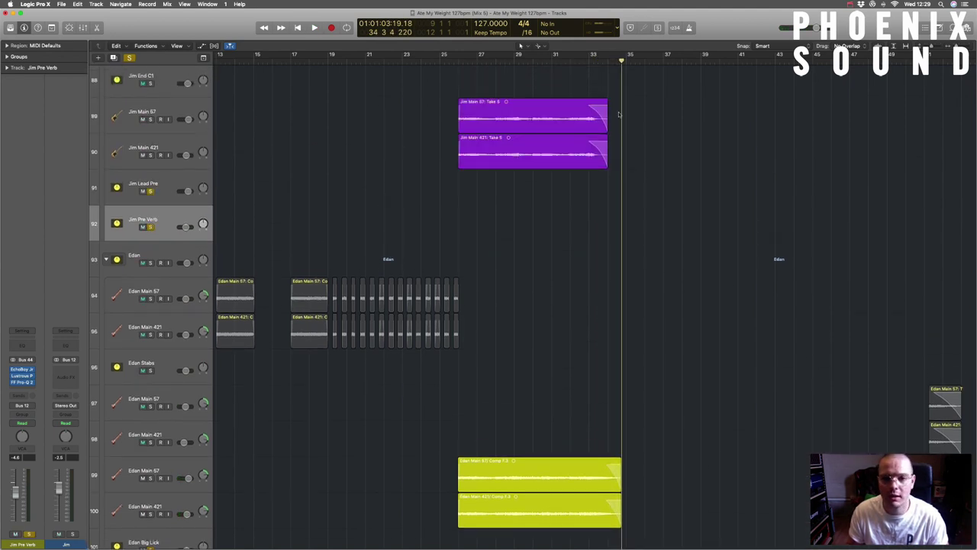
{"action": "left_click", "coordinate": [570, 70]}
{"action": "key", "text": "space"}
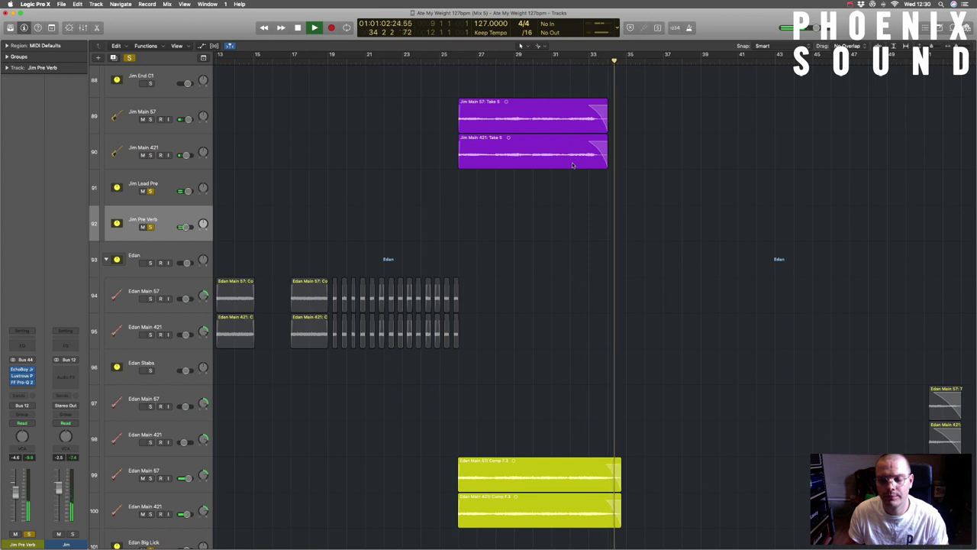
{"action": "key", "text": "space"}
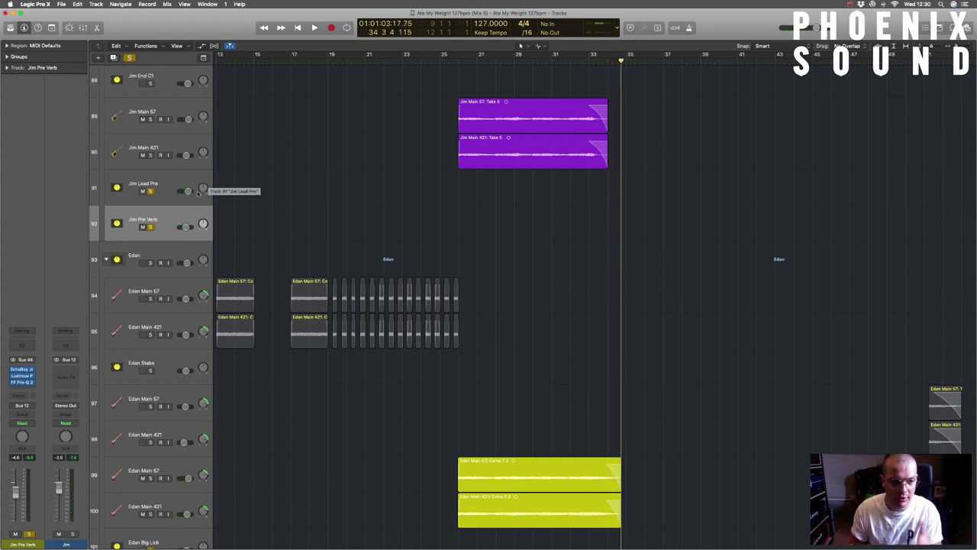
Clear the existing solos and solo the Chorus bus on track 83.
{"action": "scroll", "coordinate": [281, 215], "scroll_direction": "up", "scroll_amount": 10}
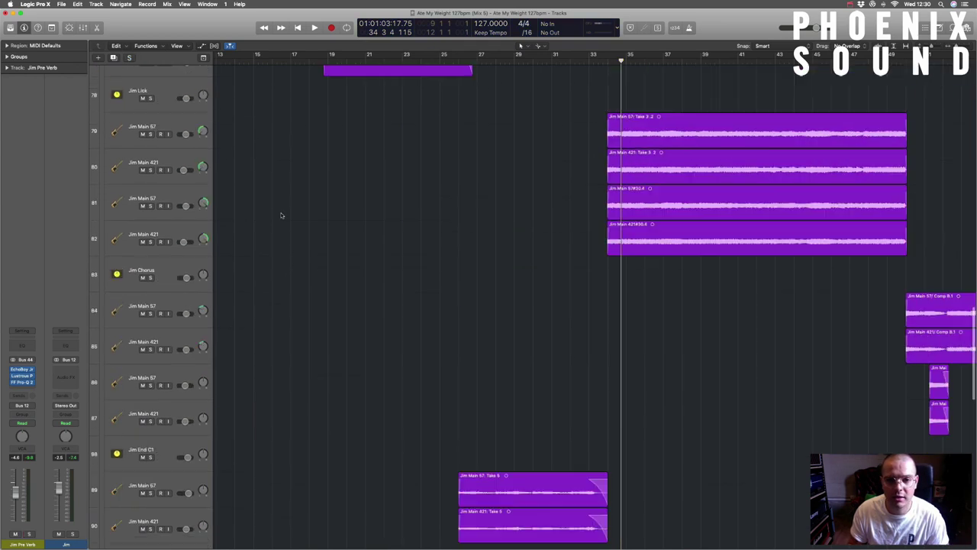
{"action": "scroll", "coordinate": [281, 215], "scroll_direction": "down", "scroll_amount": 3}
{"action": "scroll", "coordinate": [282, 213], "scroll_direction": "right", "scroll_amount": 10}
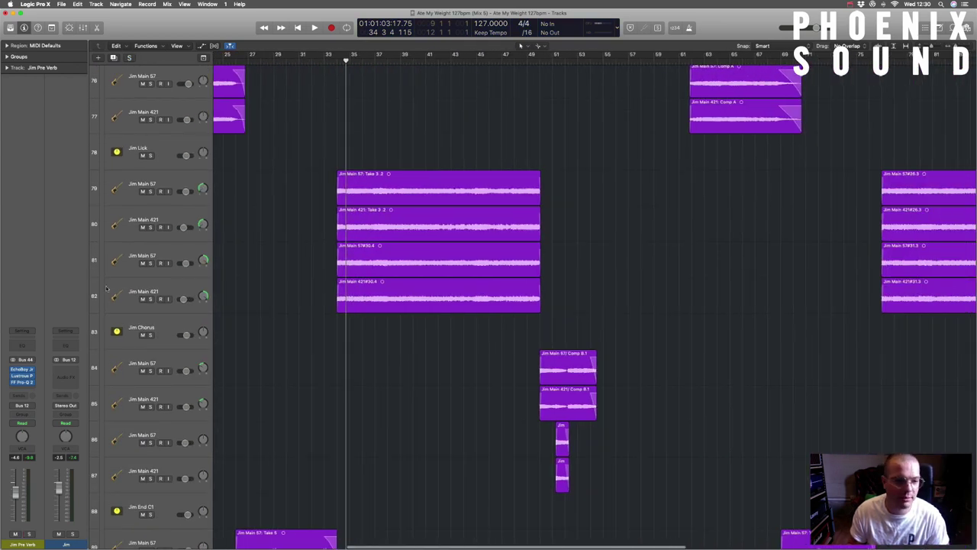
{"action": "left_click", "coordinate": [150, 334]}
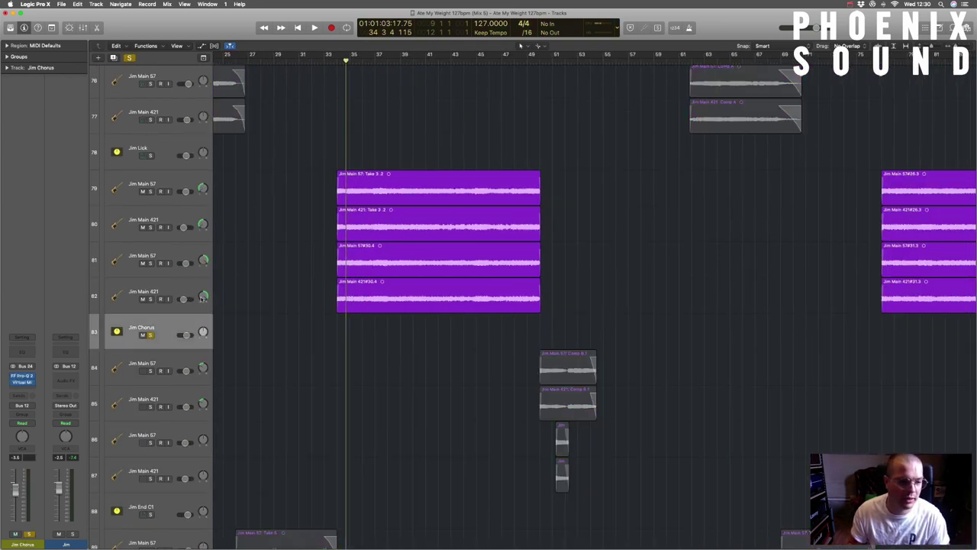
Open the Chorus bus's FabFilter Pro-Q 2 and Virtual Mix Rack plug-ins and arrange their windows side by side.
{"action": "left_click", "coordinate": [21, 378]}
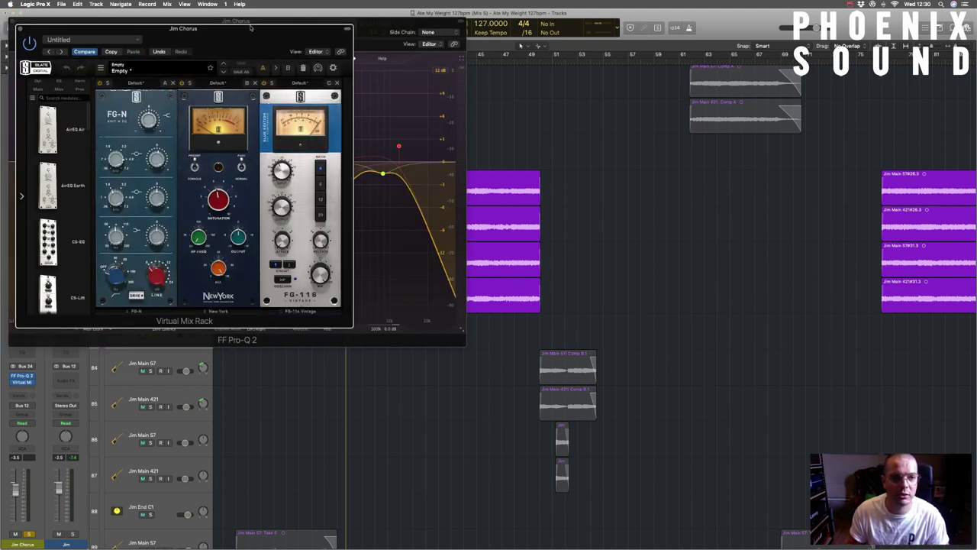
{"action": "left_click_drag", "start_coordinate": [249, 28], "coordinate": [825, 135]}
{"action": "left_click", "coordinate": [526, 64]}
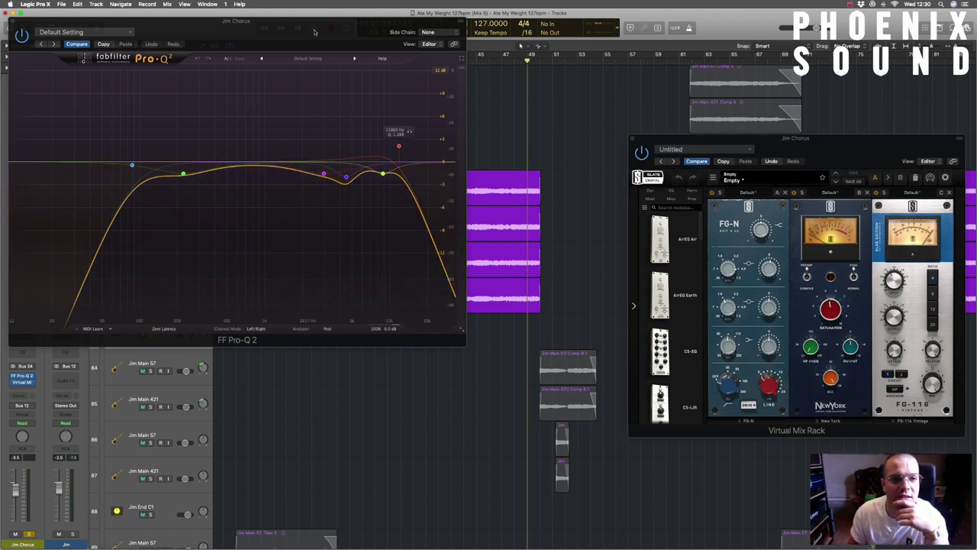
{"action": "left_click_drag", "start_coordinate": [313, 31], "coordinate": [442, 82]}
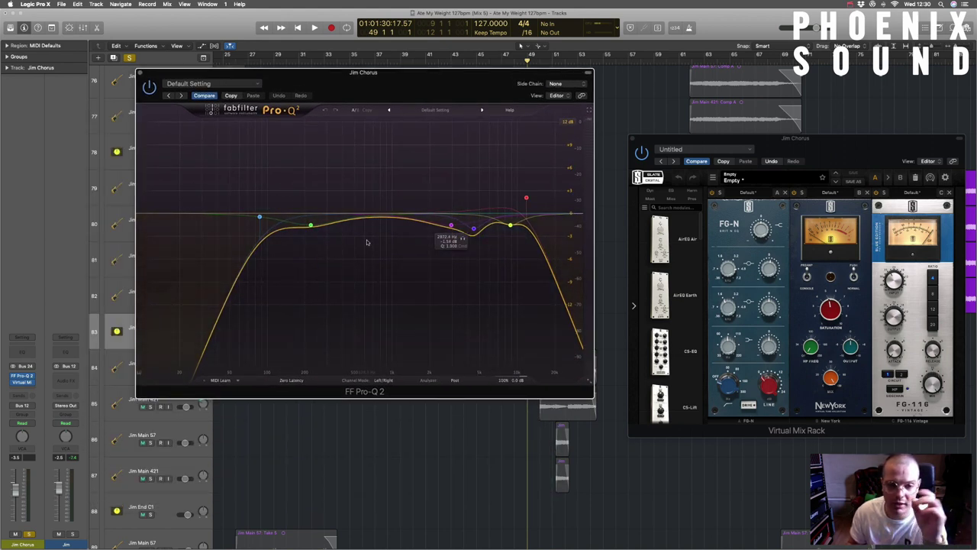
{"action": "left_click_drag", "start_coordinate": [529, 72], "coordinate": [380, 149]}
Play the soloed Chorus bus from bar 34 while repositioning the Pro-Q 2 and Virtual Mix Rack windows to watch their meters.
{"action": "left_click", "coordinate": [338, 64]}
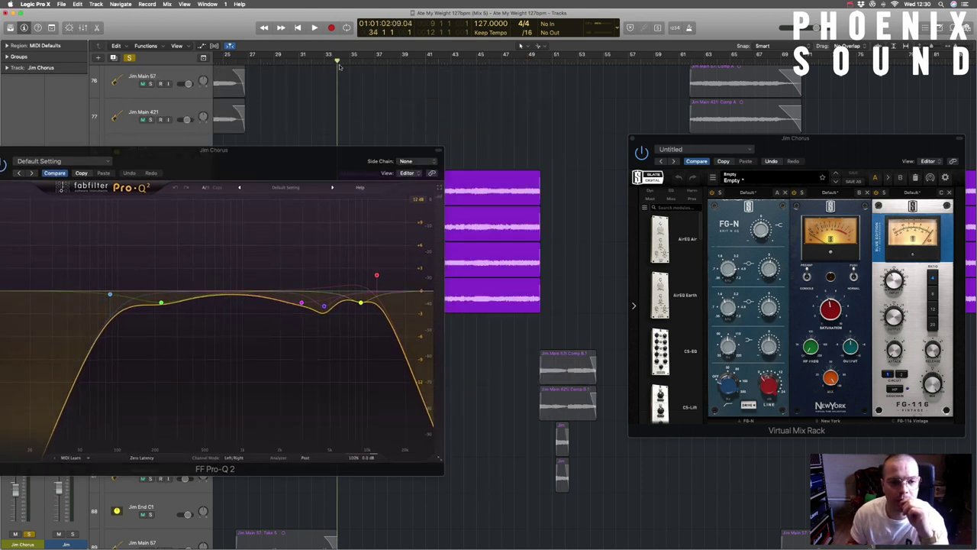
{"action": "key", "text": "space"}
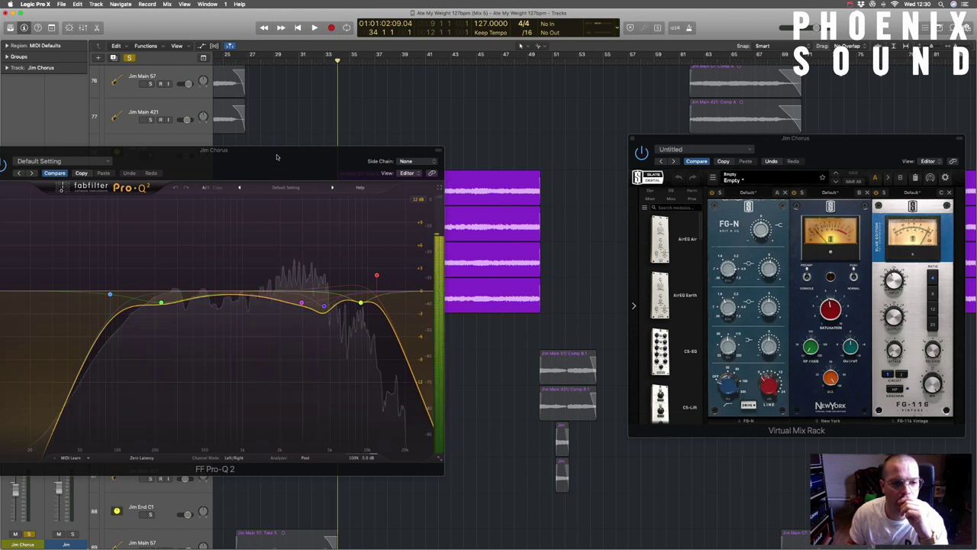
{"action": "left_click_drag", "start_coordinate": [284, 177], "coordinate": [389, 152]}
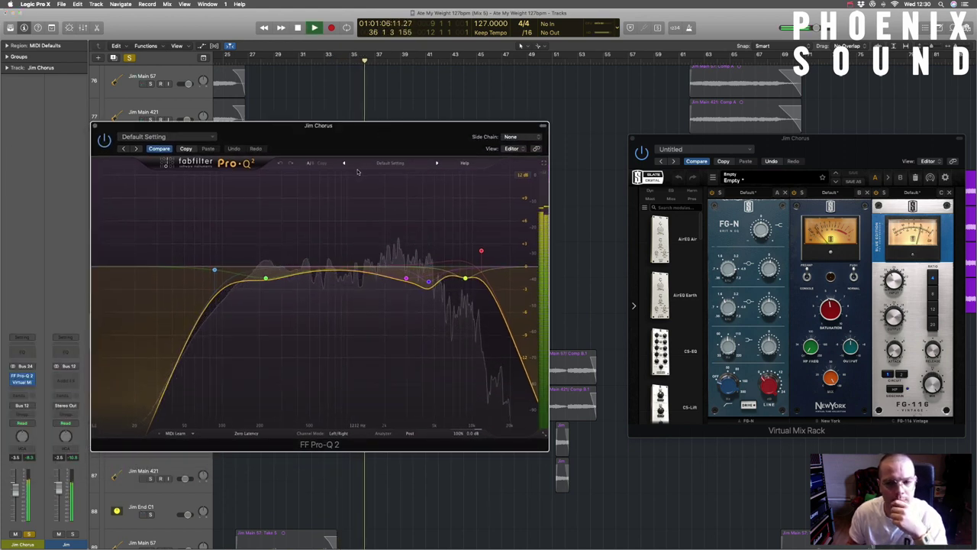
{"action": "left_click_drag", "start_coordinate": [779, 152], "coordinate": [669, 134]}
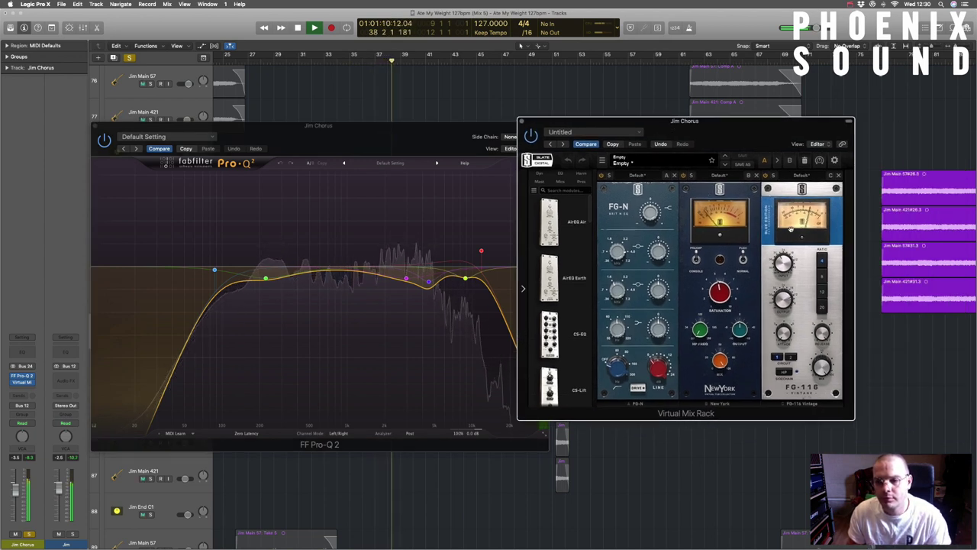
{"action": "key", "text": "space"}
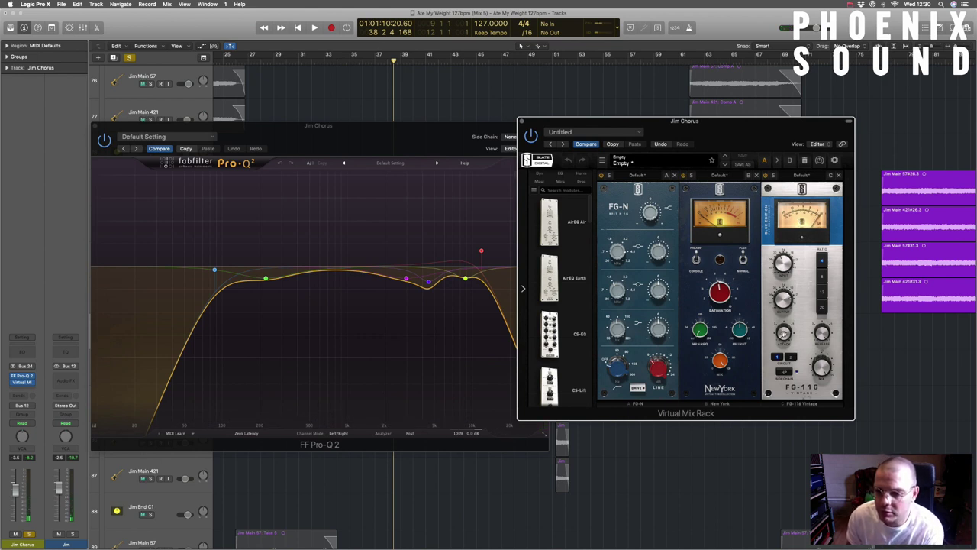
Examine the Virtual Mix Rack's FG-116 compressor, New York saturation and FG-N EQ settings, ending on the Pro-Q 2 curve.
{"action": "mouse_move", "coordinate": [782, 336]}
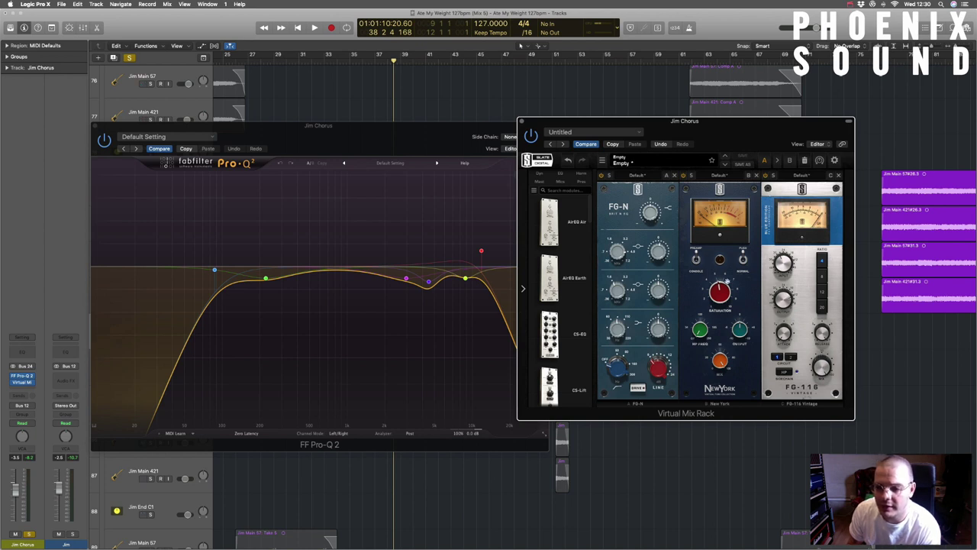
{"action": "mouse_move", "coordinate": [725, 273]}
{"action": "left_click_drag", "start_coordinate": [720, 292], "coordinate": [720, 300]}
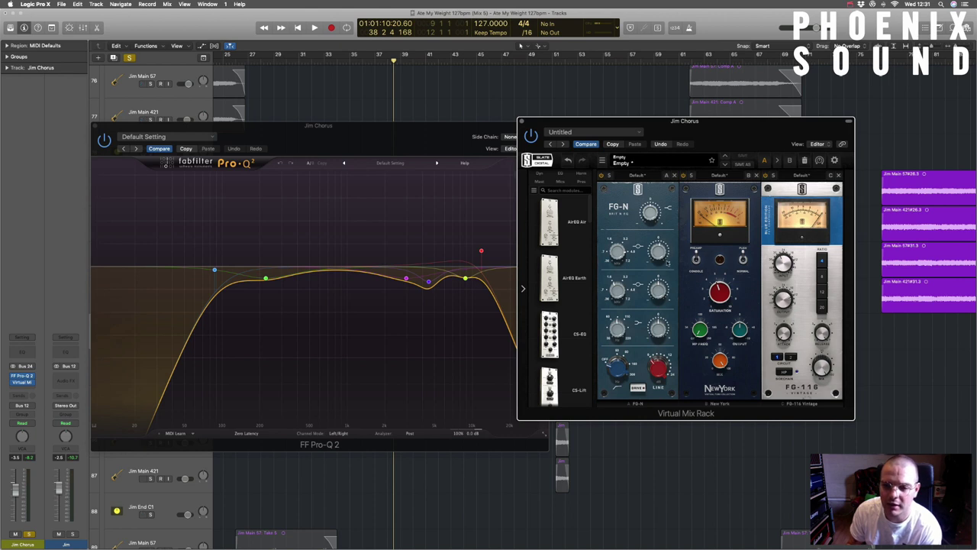
{"action": "mouse_move", "coordinate": [624, 253]}
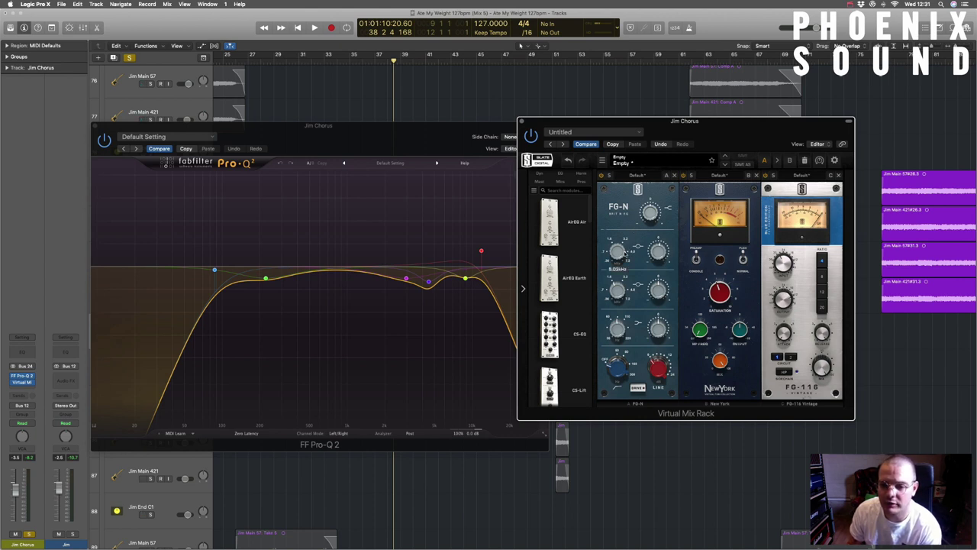
{"action": "mouse_move", "coordinate": [658, 253]}
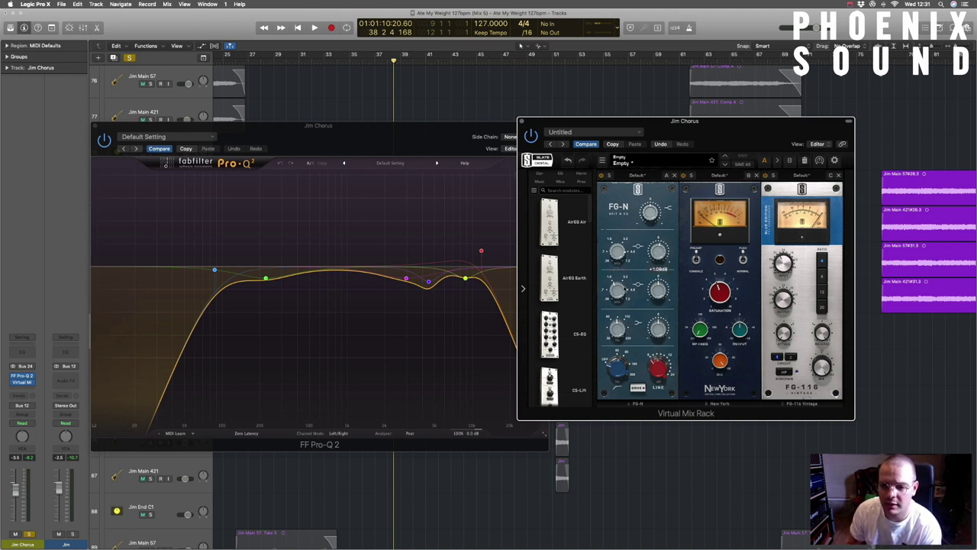
{"action": "mouse_move", "coordinate": [618, 289]}
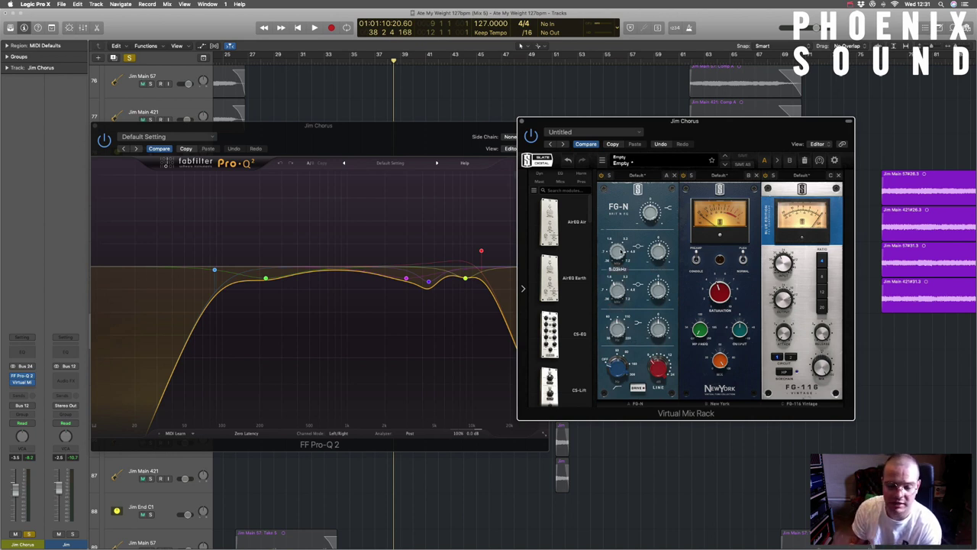
{"action": "left_click", "coordinate": [427, 210]}
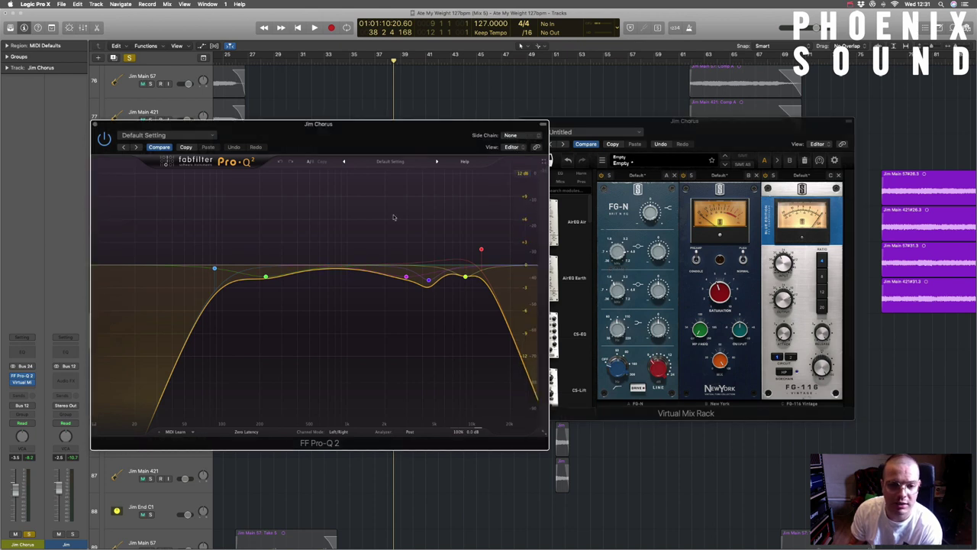
Bypass the three upper-range cut bands in the Chorus bus's Pro-Q 2, play the difference, and re-enable them.
{"action": "left_click", "coordinate": [264, 277]}
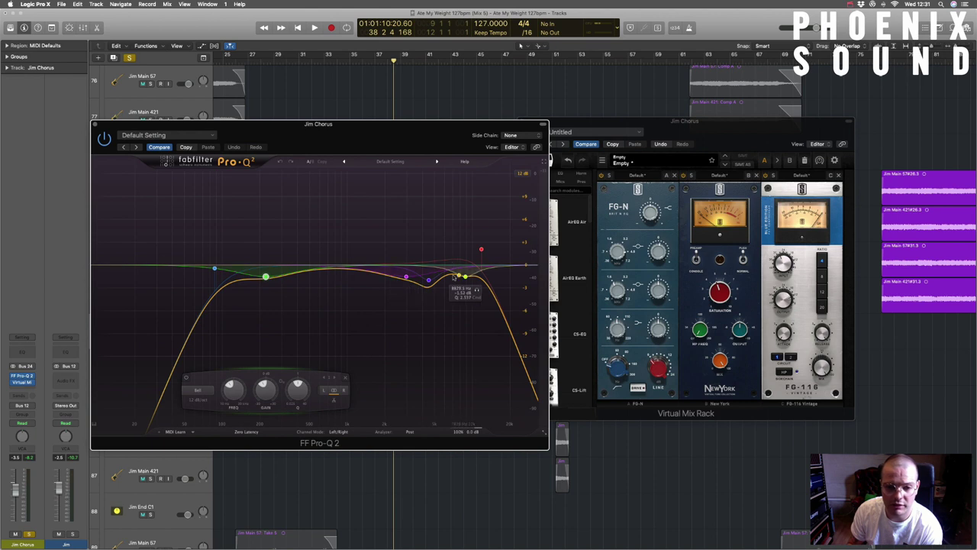
{"action": "mouse_move", "coordinate": [428, 281]}
{"action": "mouse_move", "coordinate": [427, 281]}
{"action": "left_mouse_down"}
{"action": "mouse_move", "coordinate": [458, 279]}
{"action": "mouse_move", "coordinate": [417, 276]}
{"action": "mouse_move", "coordinate": [428, 280]}
{"action": "left_mouse_up"}
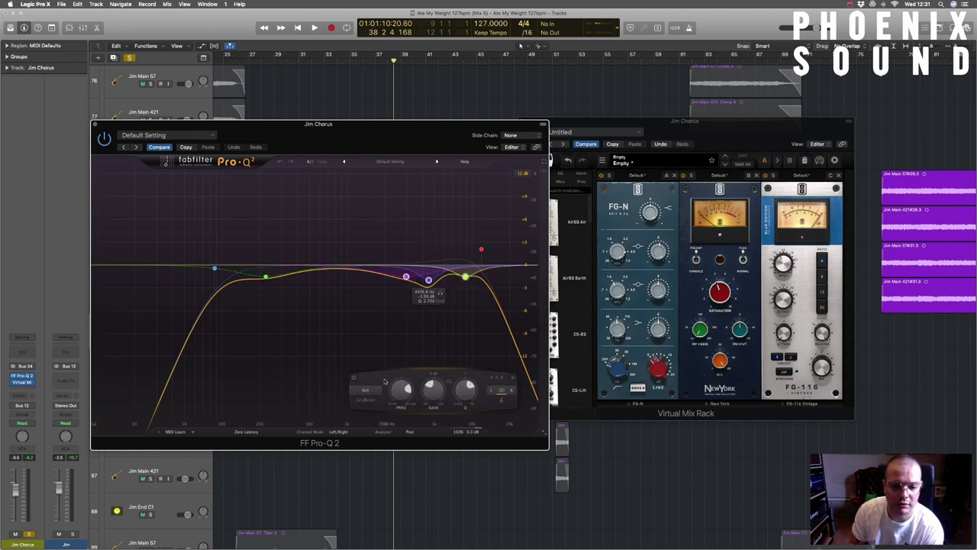
{"action": "left_click", "coordinate": [353, 379]}
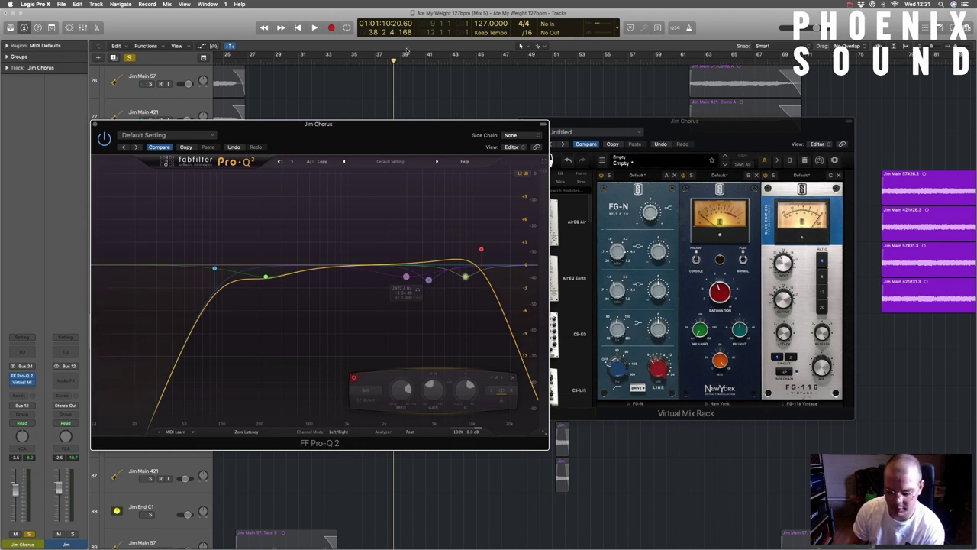
{"action": "key", "text": "space"}
{"action": "key", "text": "space"}
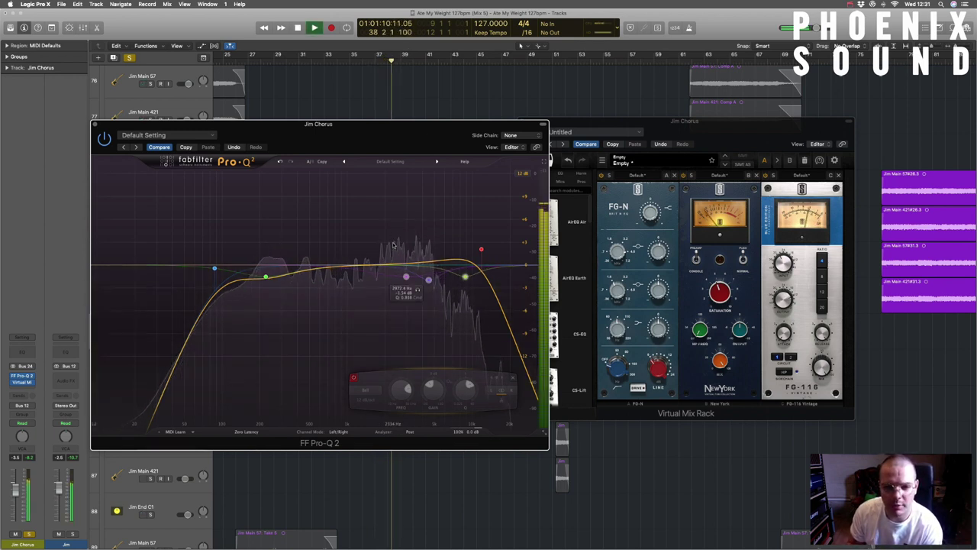
{"action": "left_click", "coordinate": [353, 377]}
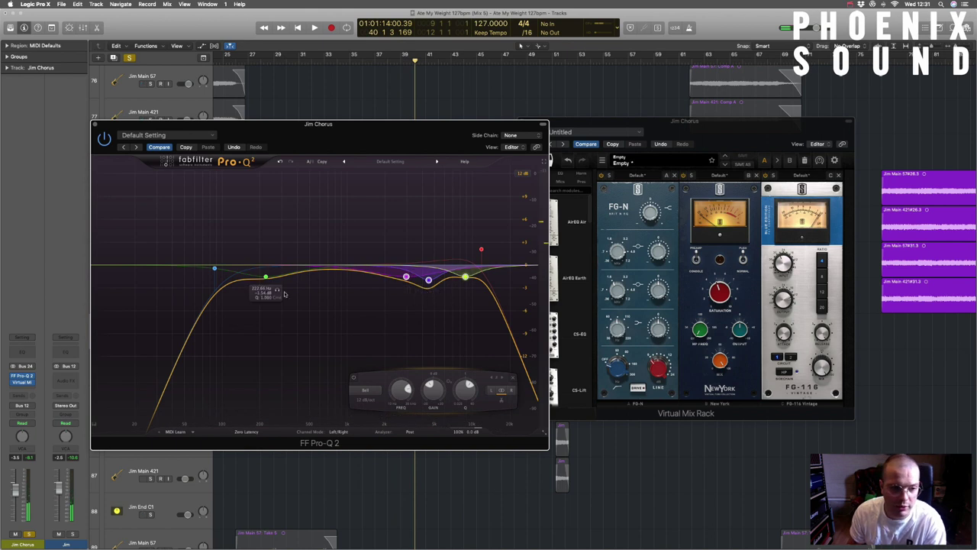
Bypass the green low-mid cut band in the Pro-Q 2 and re-enable it during playback to compare.
{"action": "left_click", "coordinate": [265, 277]}
{"action": "left_click", "coordinate": [186, 378]}
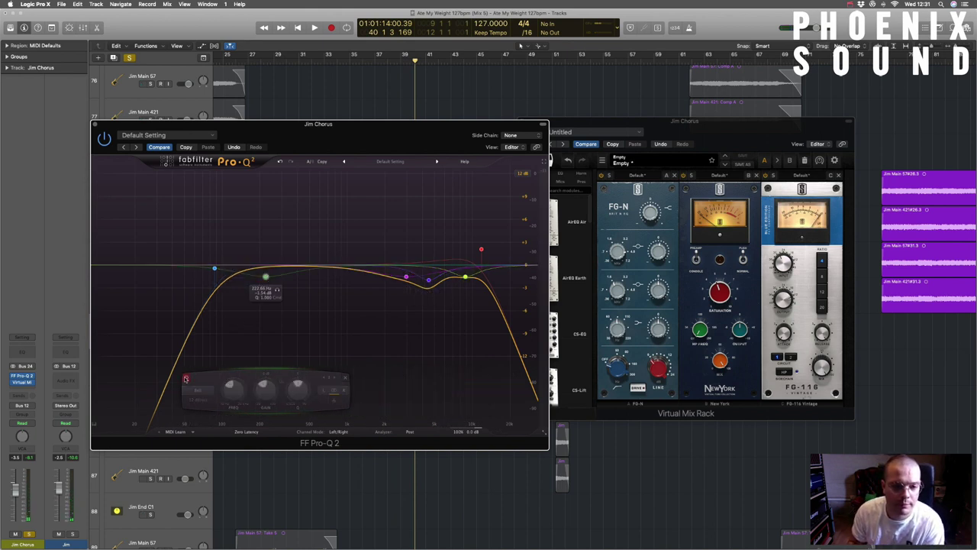
{"action": "key", "text": "space"}
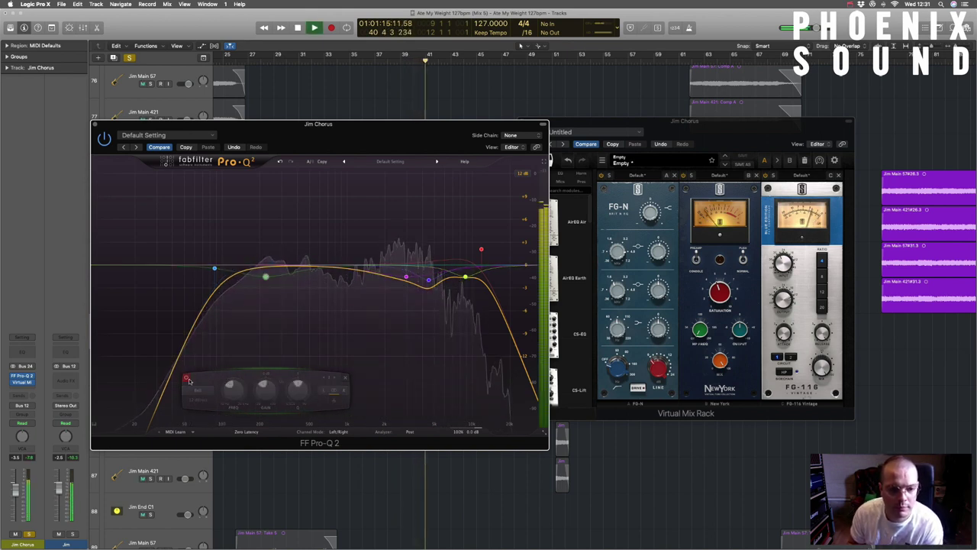
{"action": "left_click", "coordinate": [186, 379]}
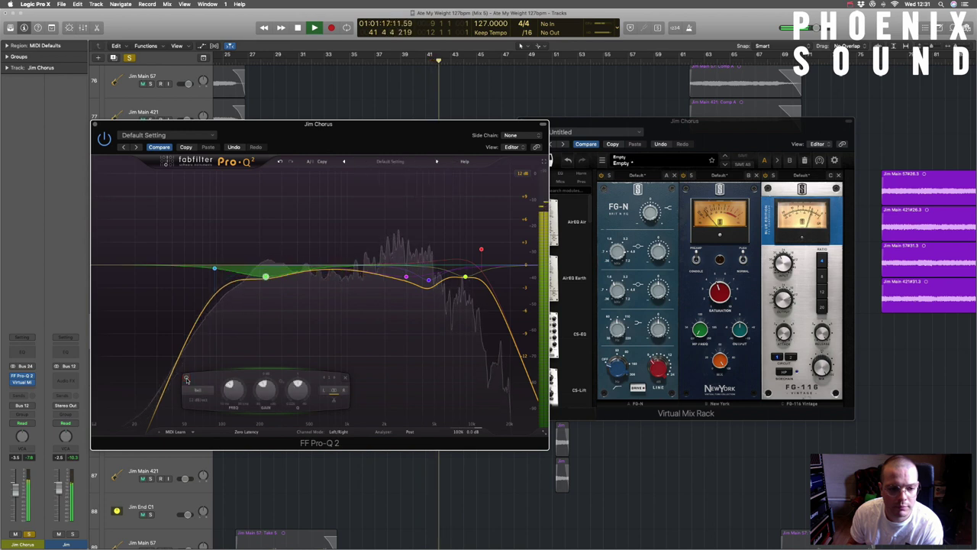
{"action": "key", "text": "space"}
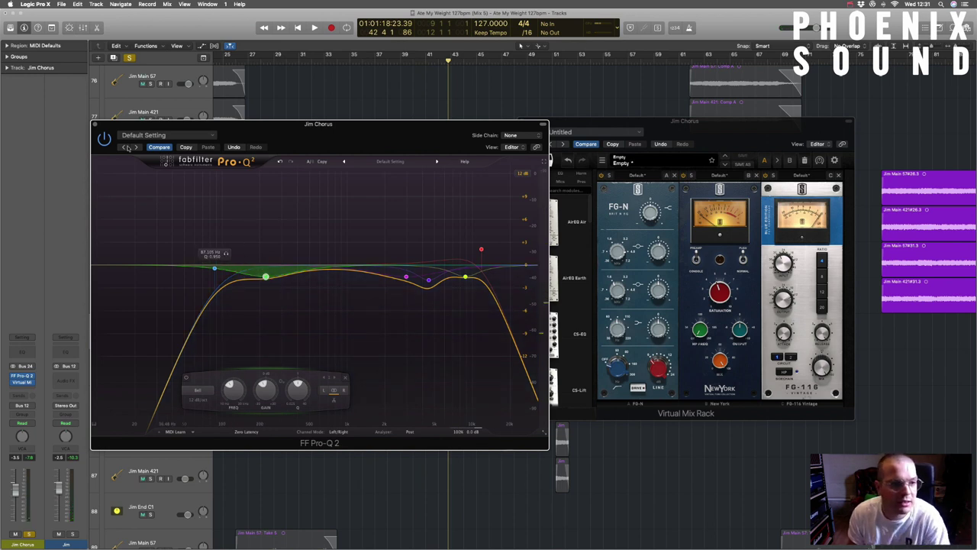
Play the soloed Chorus bus from bar 40 with the Pro-Q 2 closed and the Virtual Mix Rack moved to mid-arrangement.
{"action": "left_click", "coordinate": [95, 125]}
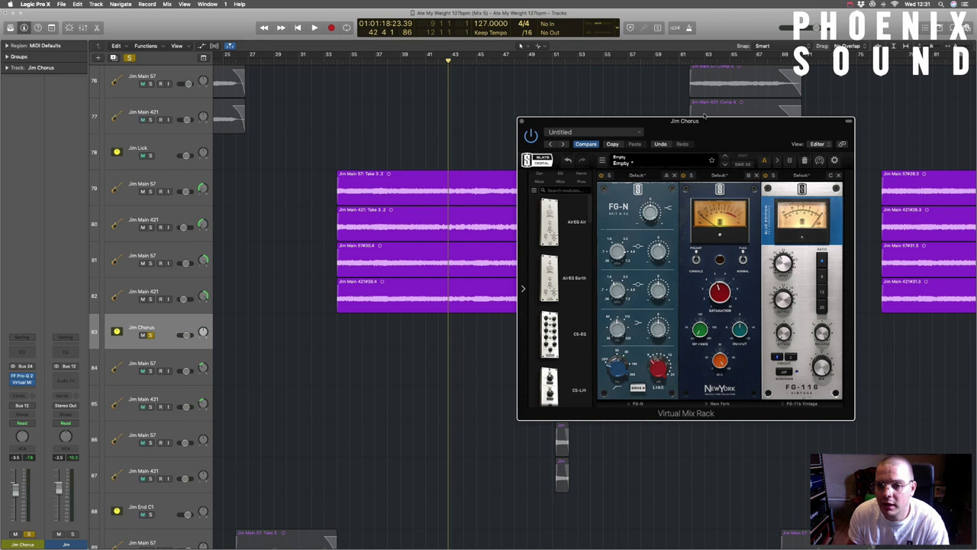
{"action": "left_click_drag", "start_coordinate": [704, 121], "coordinate": [490, 142]}
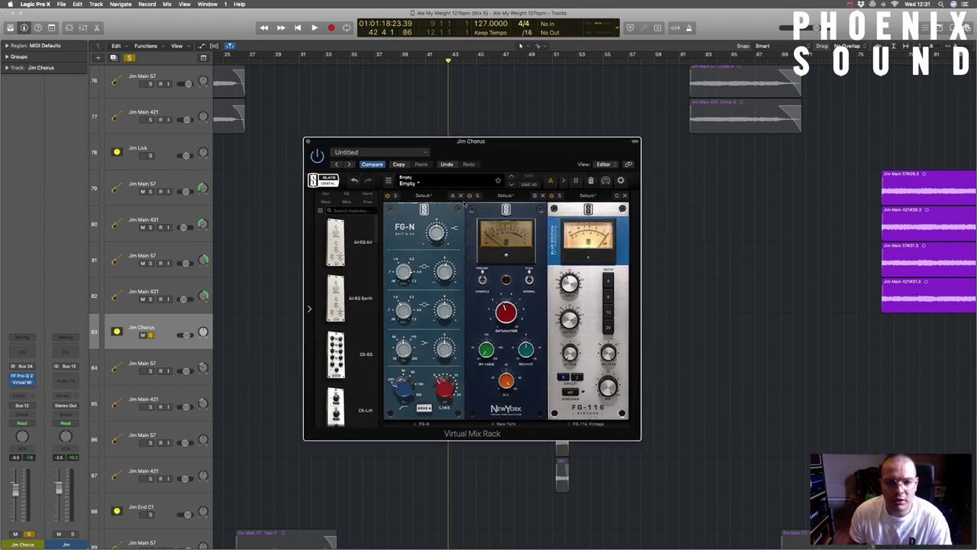
{"action": "key", "text": "comma"}
{"action": "key", "text": "comma"}
{"action": "key", "text": "comma"}
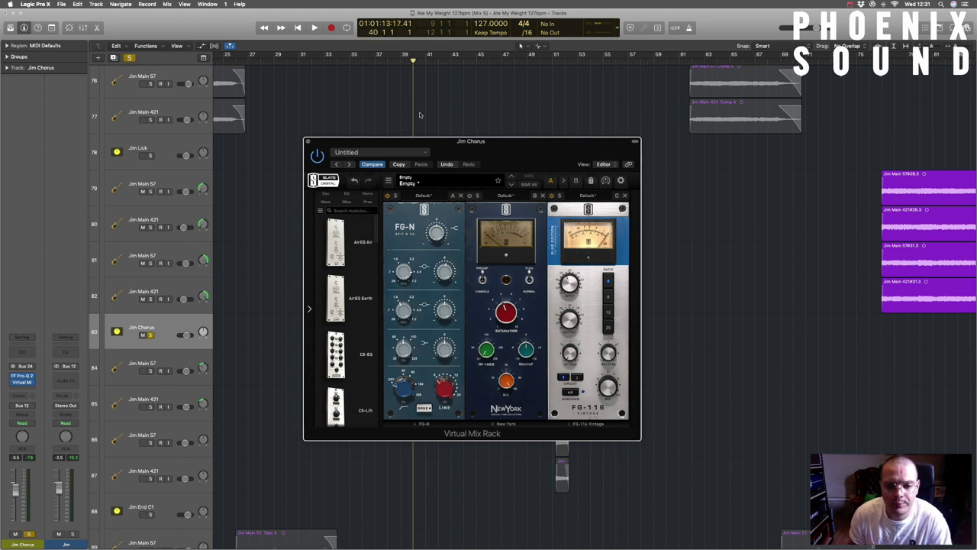
{"action": "key", "text": "space"}
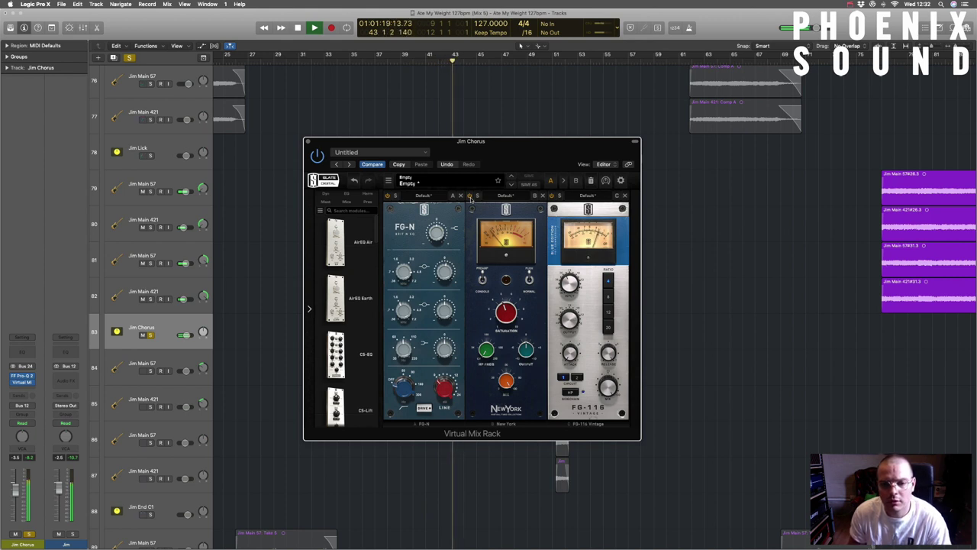
{"action": "key", "text": "space"}
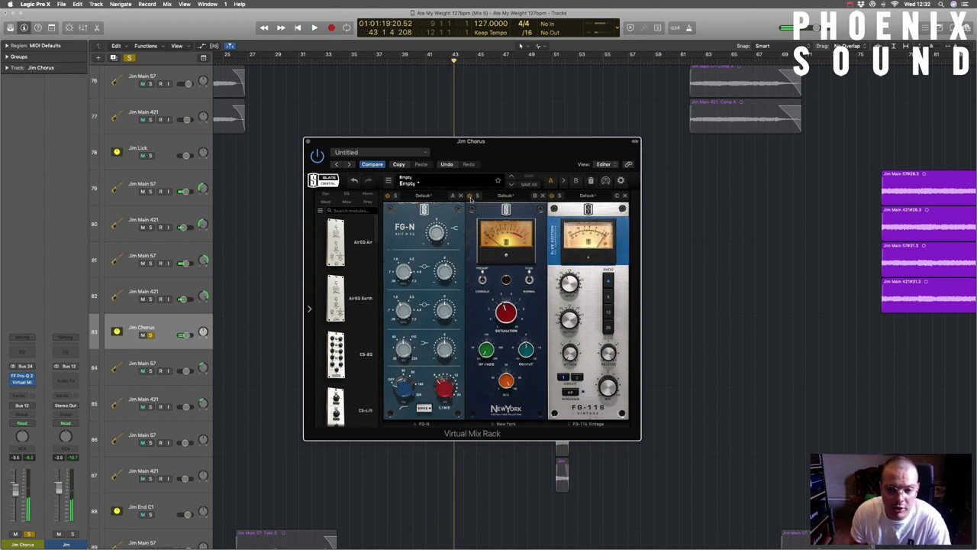
Replay the Chorus bus from bar 40 to compare the effect of the Virtual Mix Rack's New York saturation module.
{"action": "key", "text": "comma"}
{"action": "key", "text": "comma"}
{"action": "key", "text": "comma"}
{"action": "key", "text": "comma"}
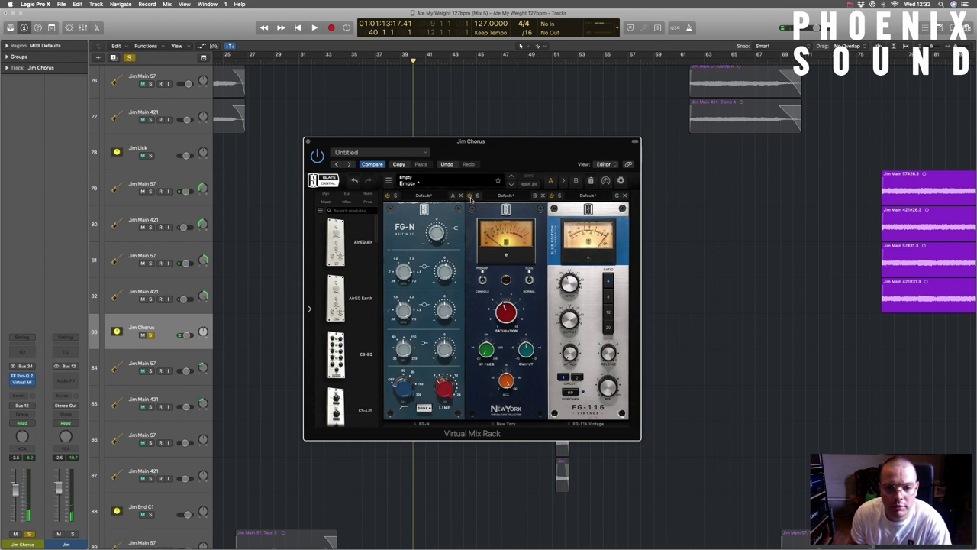
{"action": "key", "text": "space"}
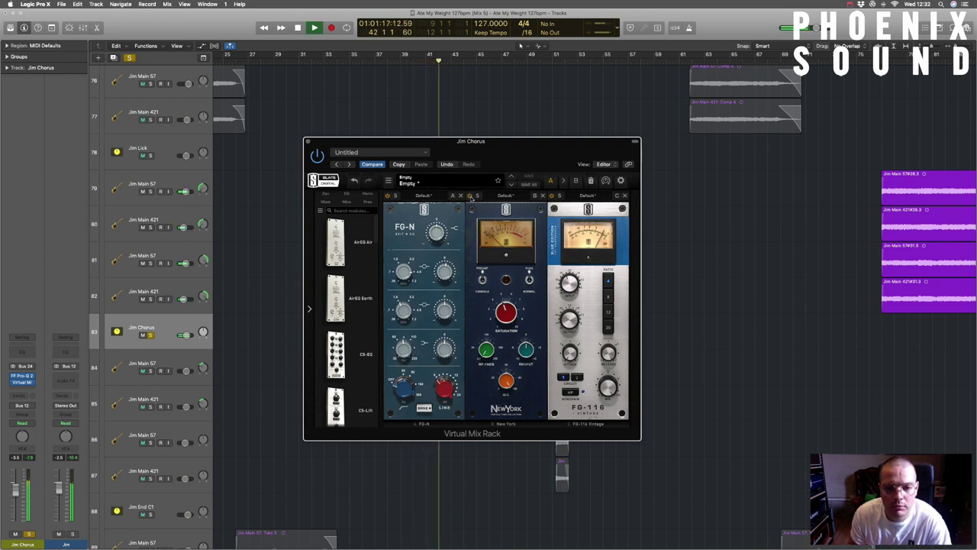
{"action": "key", "text": "space"}
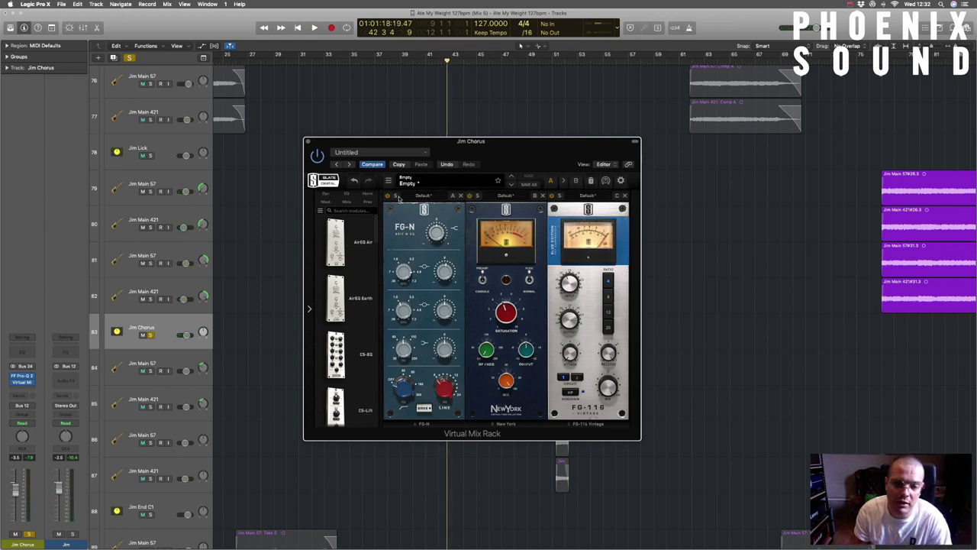
Collapse the GTR track stack on track 49 and solo it alongside the Chorus bus.
{"action": "scroll", "coordinate": [382, 115], "scroll_direction": "up", "scroll_amount": 10}
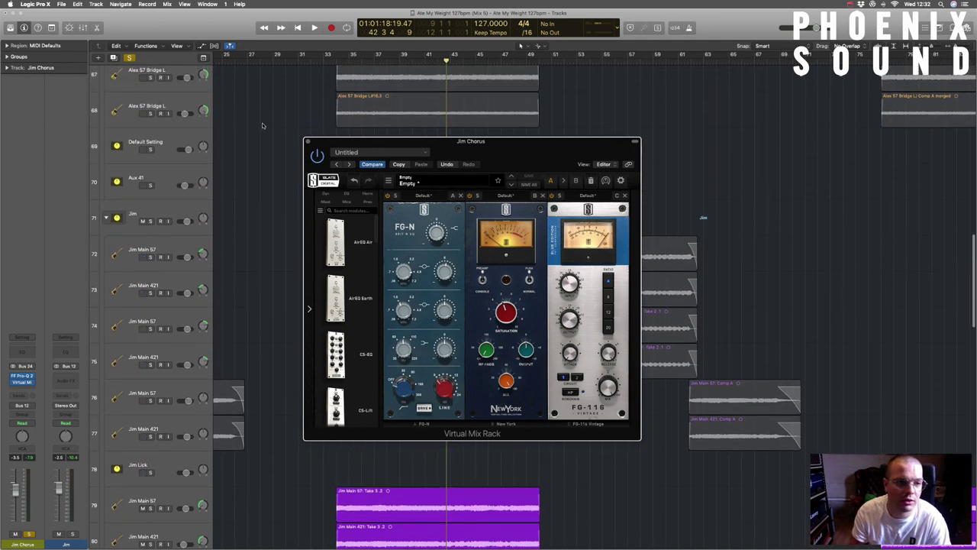
{"action": "scroll", "coordinate": [138, 160], "scroll_direction": "up", "scroll_amount": 13}
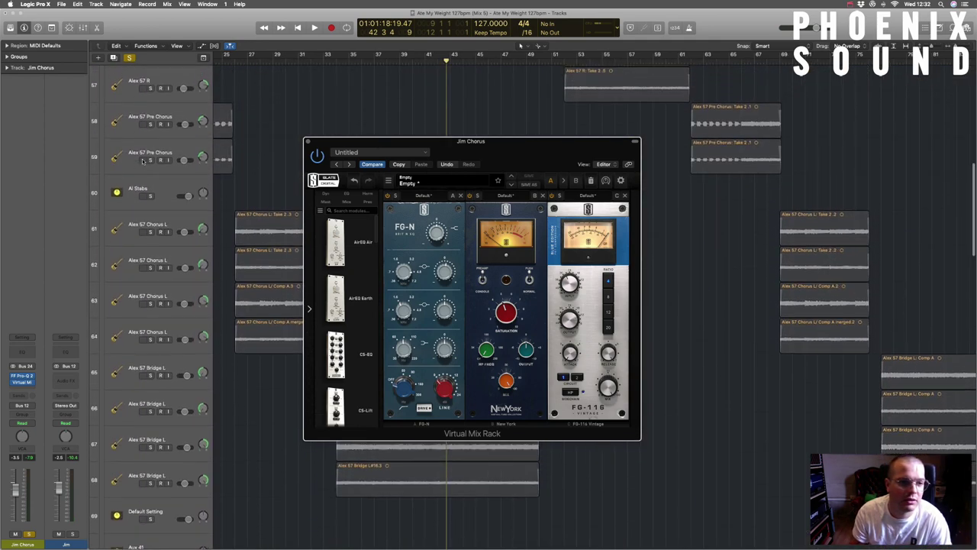
{"action": "scroll", "coordinate": [142, 159], "scroll_direction": "up", "scroll_amount": 15}
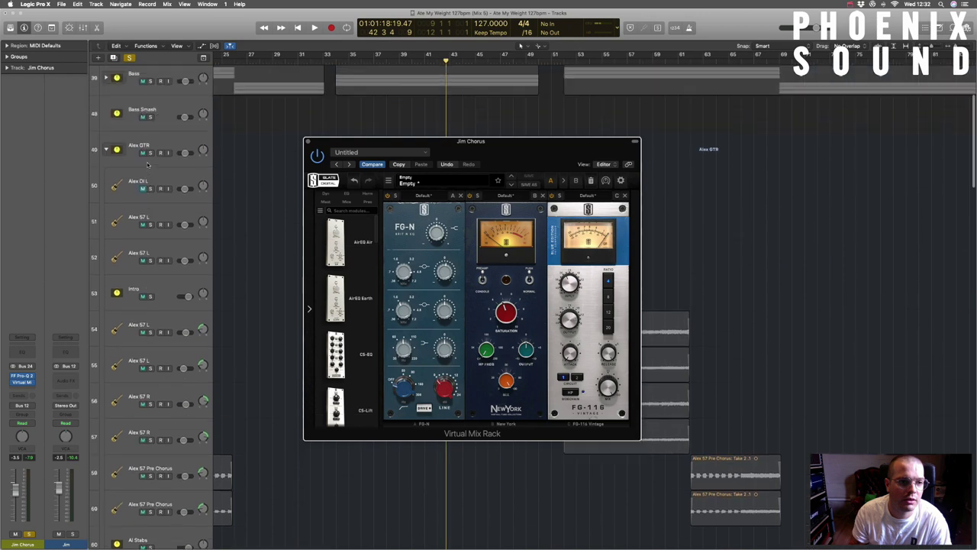
{"action": "scroll", "coordinate": [151, 167], "scroll_direction": "down", "scroll_amount": 20}
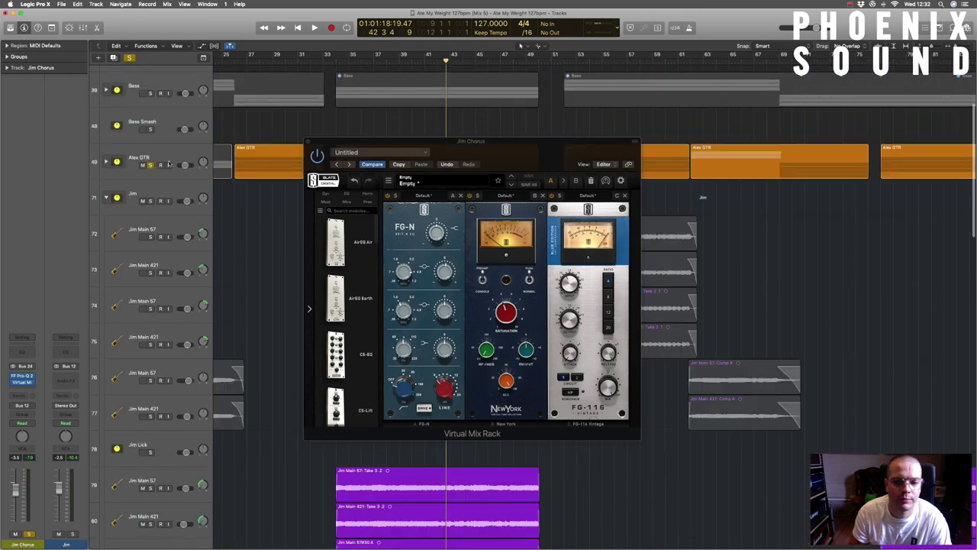
{"action": "scroll", "coordinate": [300, 162], "scroll_direction": "up", "scroll_amount": 4}
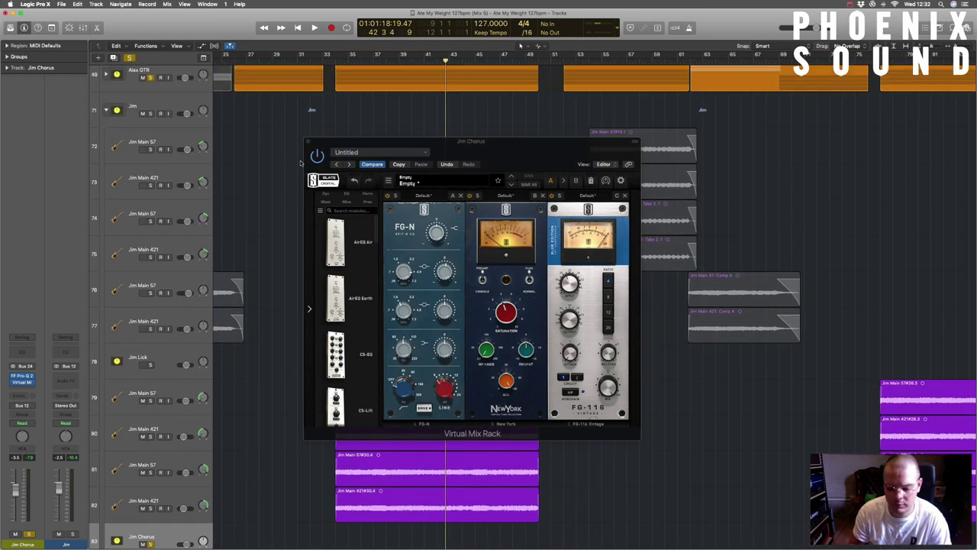
Rewind four bars and play the Chorus bus together with the GTR stack to judge the guitars in context.
{"action": "key", "text": "comma"}
{"action": "key", "text": "comma"}
{"action": "key", "text": "comma"}
{"action": "key", "text": "comma"}
{"action": "key", "text": "space"}
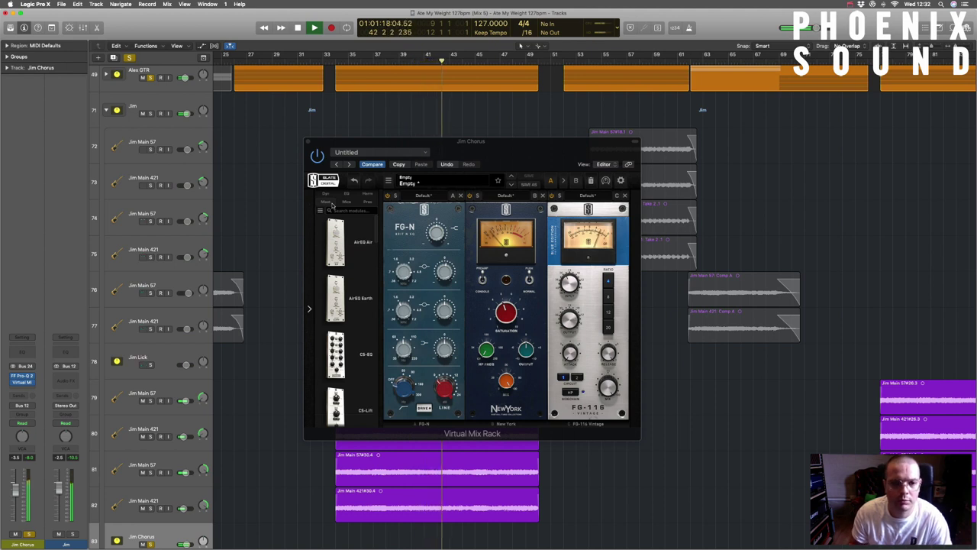
{"action": "left_click", "coordinate": [322, 162]}
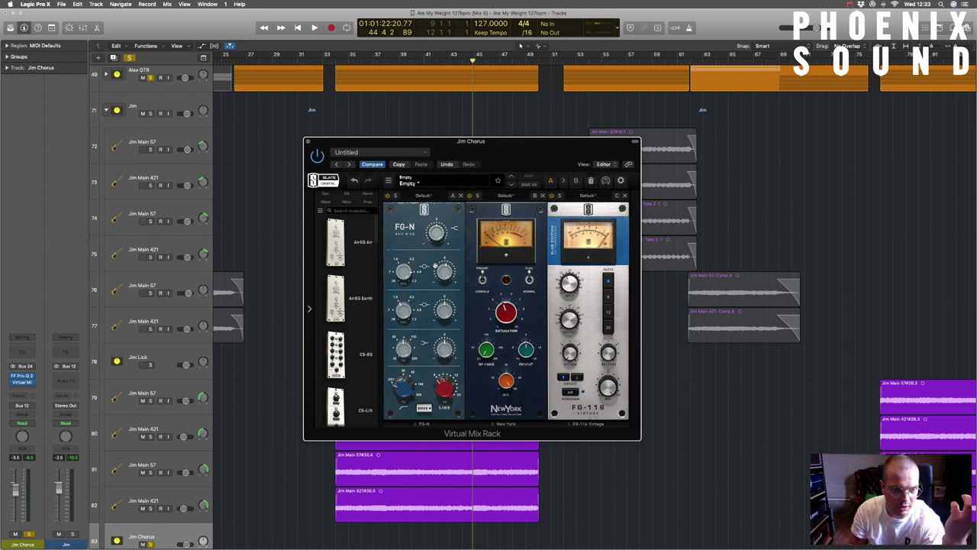
Close the Virtual Mix Rack and switch the solo from the Chorus bus to guitar tracks 84 through 87.
{"action": "left_click", "coordinate": [349, 59]}
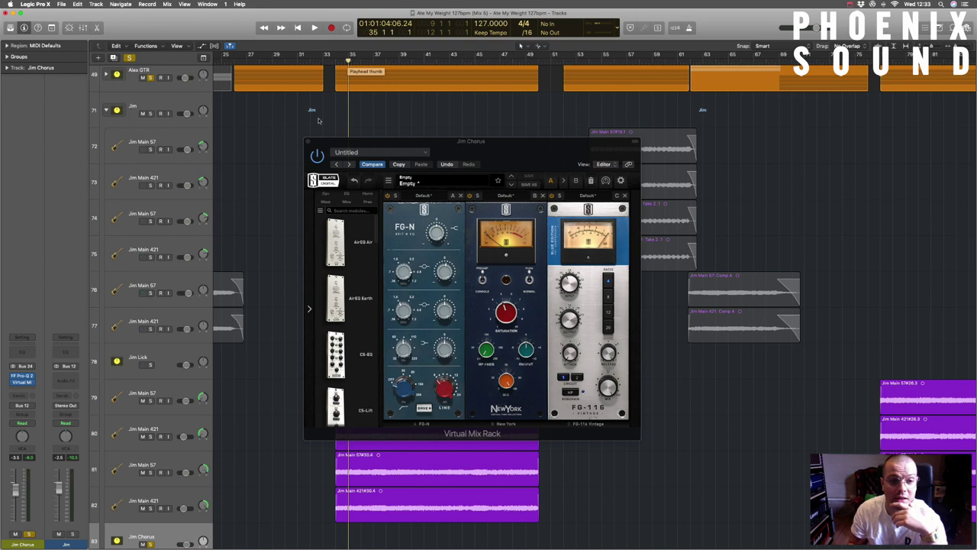
{"action": "left_click", "coordinate": [308, 142]}
{"action": "scroll", "coordinate": [309, 145], "scroll_direction": "down", "scroll_amount": 10}
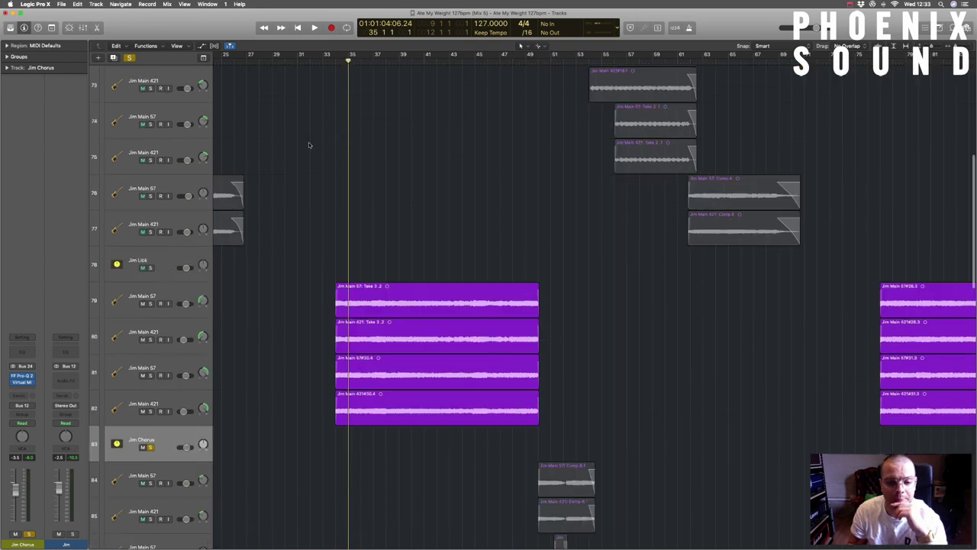
{"action": "scroll", "coordinate": [311, 143], "scroll_direction": "down", "scroll_amount": 5}
{"action": "scroll", "coordinate": [313, 142], "scroll_direction": "right", "scroll_amount": 5}
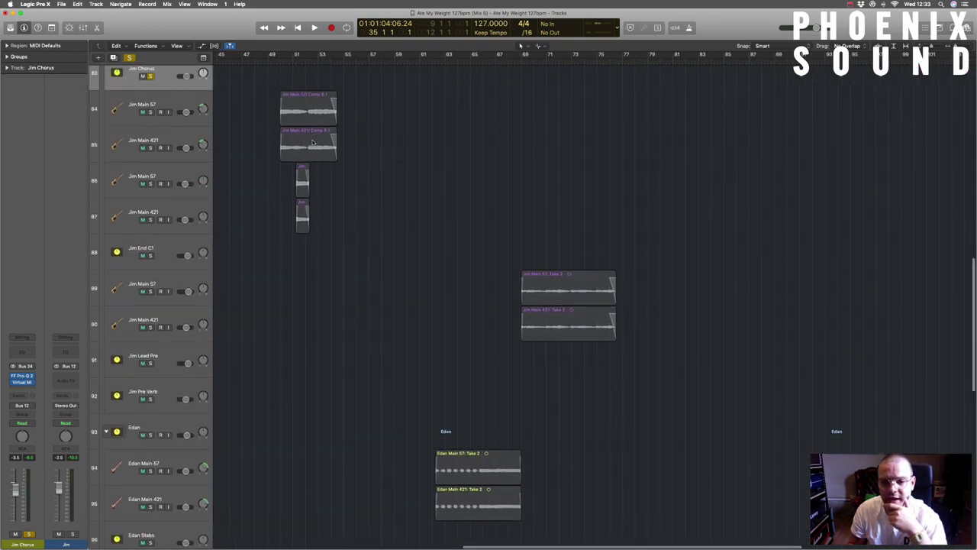
{"action": "scroll", "coordinate": [335, 113], "scroll_direction": "left", "scroll_amount": 1}
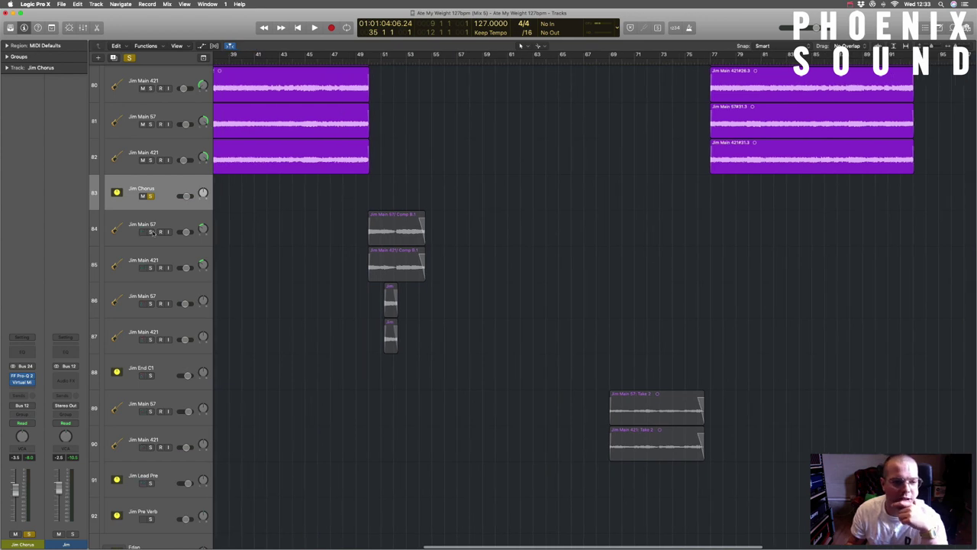
{"action": "left_click_drag", "start_coordinate": [151, 231], "coordinate": [150, 303]}
{"action": "left_click", "coordinate": [151, 196]}
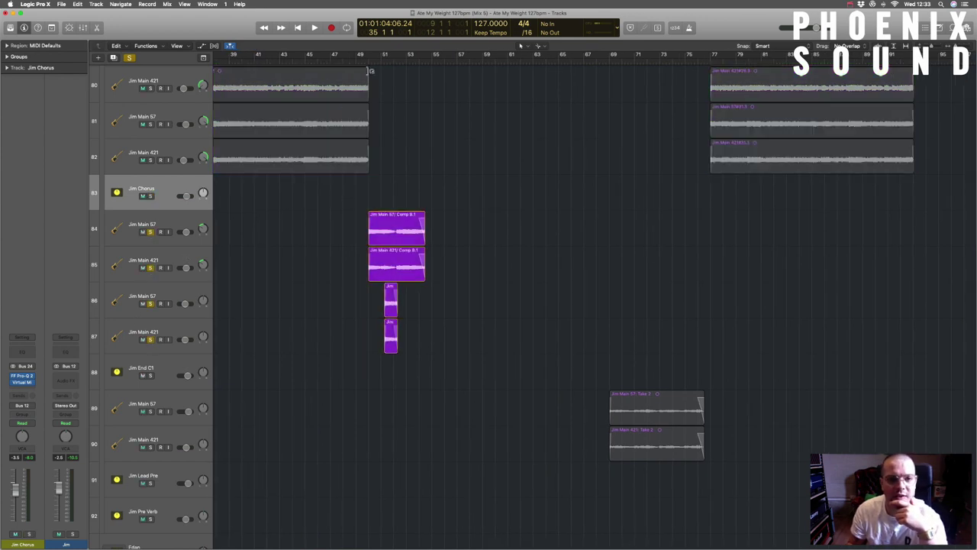
Solo the End C1 bus on track 88, play its guitars from bar 50, and clear the solos on tracks 84 through 87.
{"action": "left_click", "coordinate": [368, 56]}
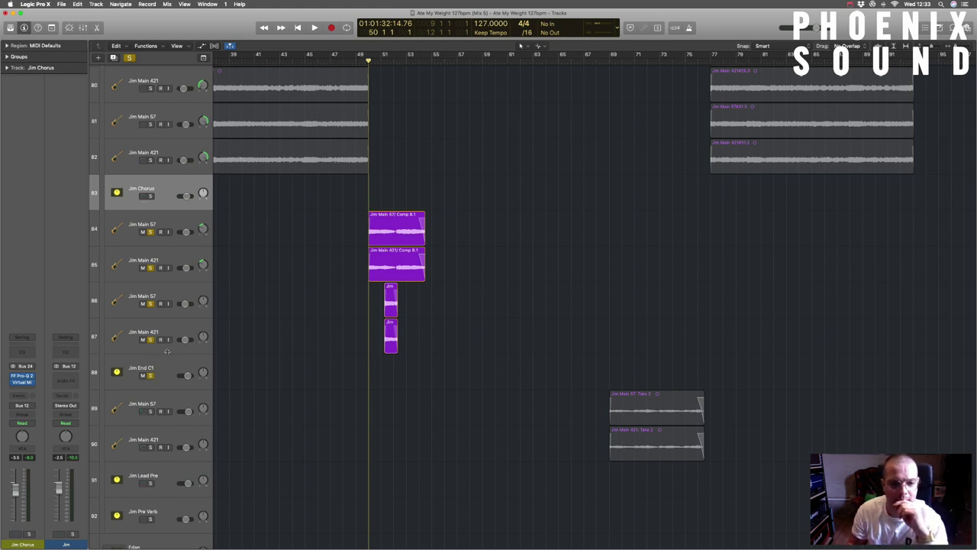
{"action": "key", "text": "space"}
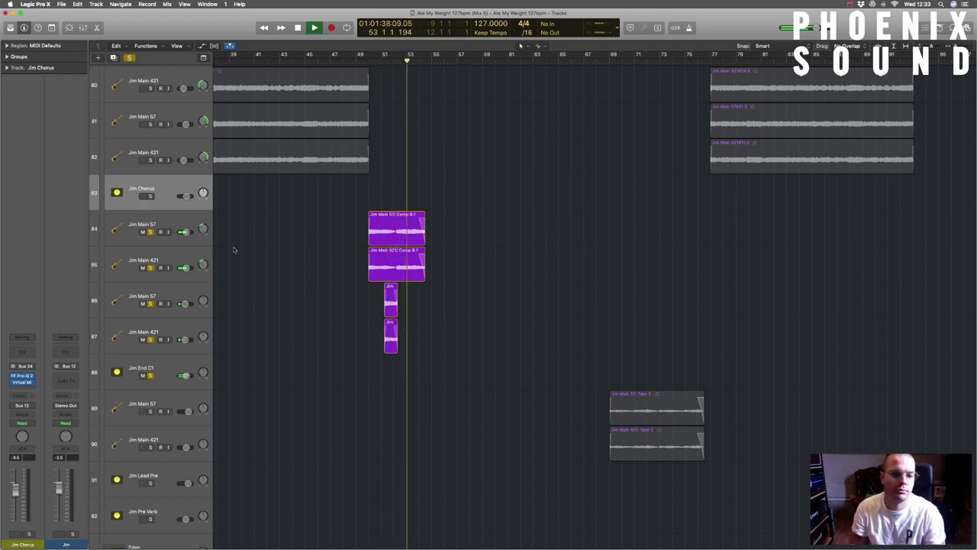
{"action": "left_click", "coordinate": [151, 376]}
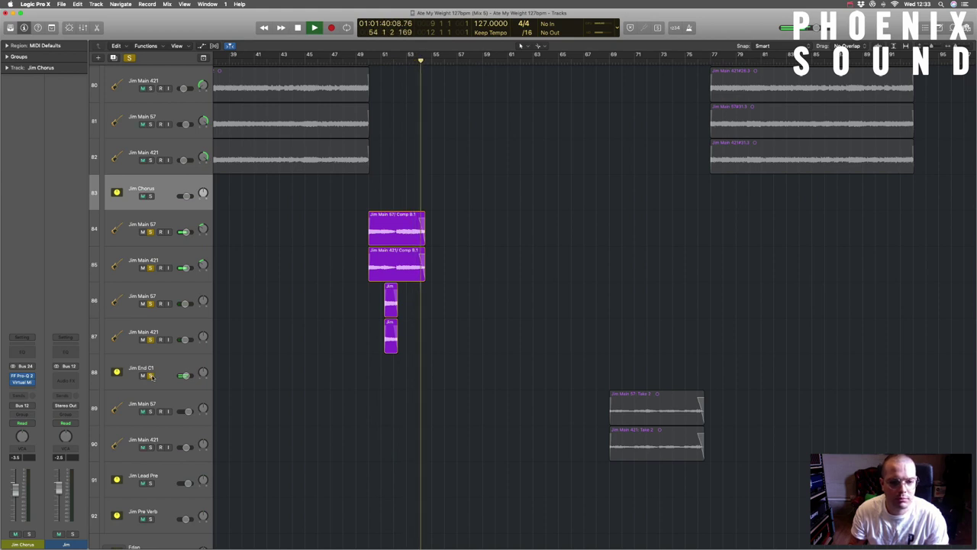
{"action": "key", "text": "space"}
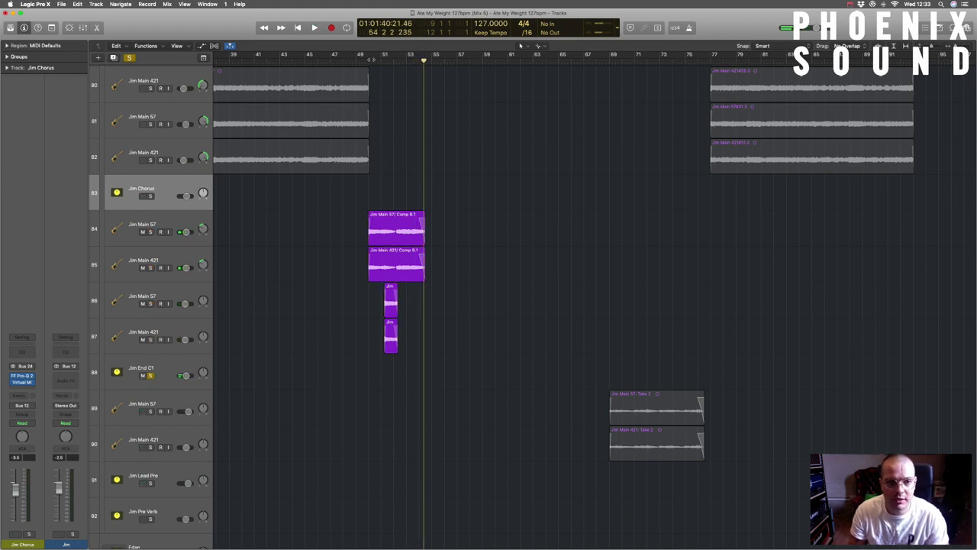
Select the End C1 bus and open its FabFilter Pro-Q 2 to review the EQ curve.
{"action": "left_click", "coordinate": [170, 372]}
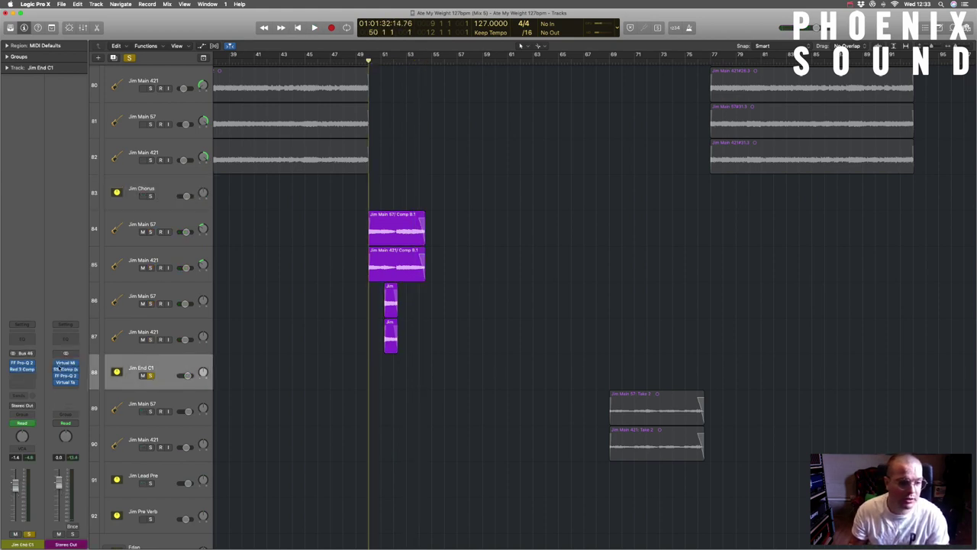
{"action": "left_click", "coordinate": [23, 370]}
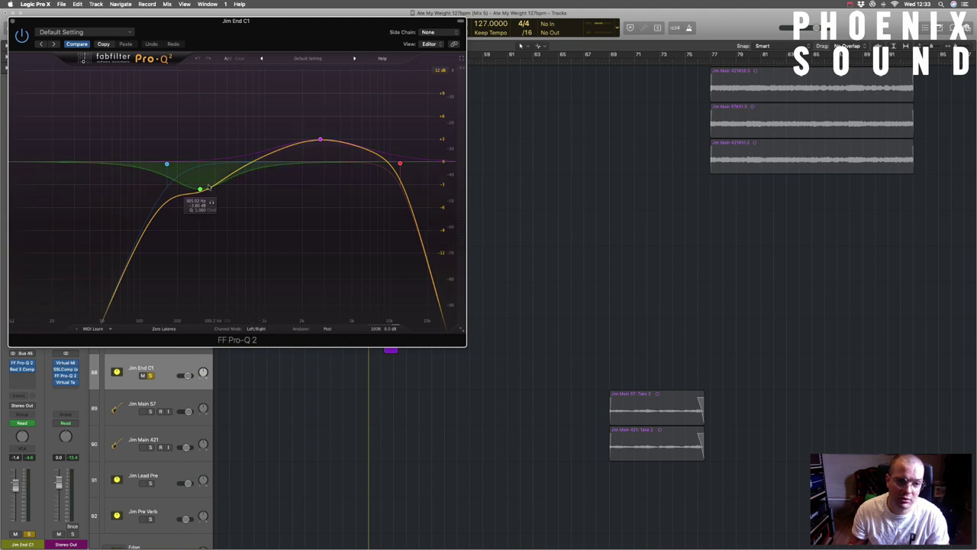
Inspect the low-cut band in the End C1 bus's FabFilter Pro-Q 2, then close the plug-in.
{"action": "left_click", "coordinate": [165, 165]}
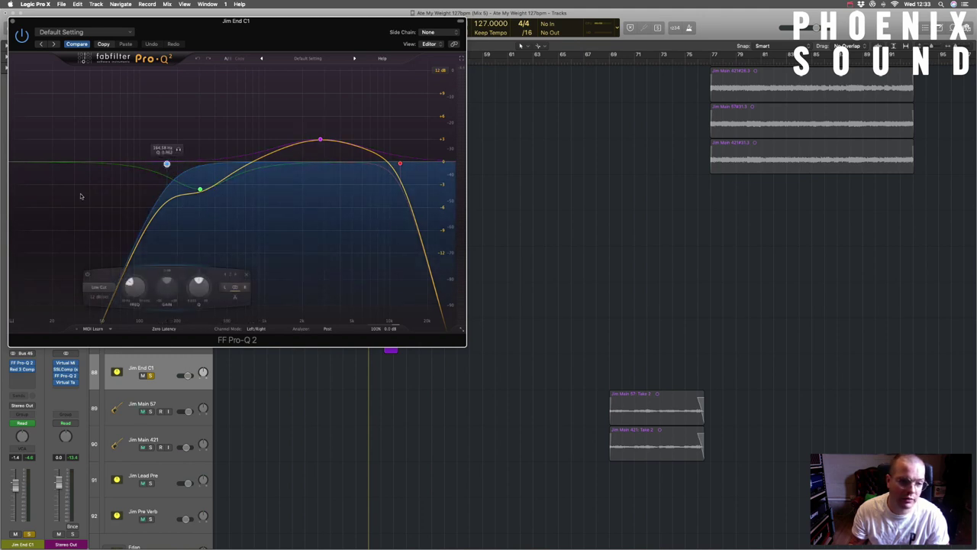
{"action": "left_click", "coordinate": [12, 22]}
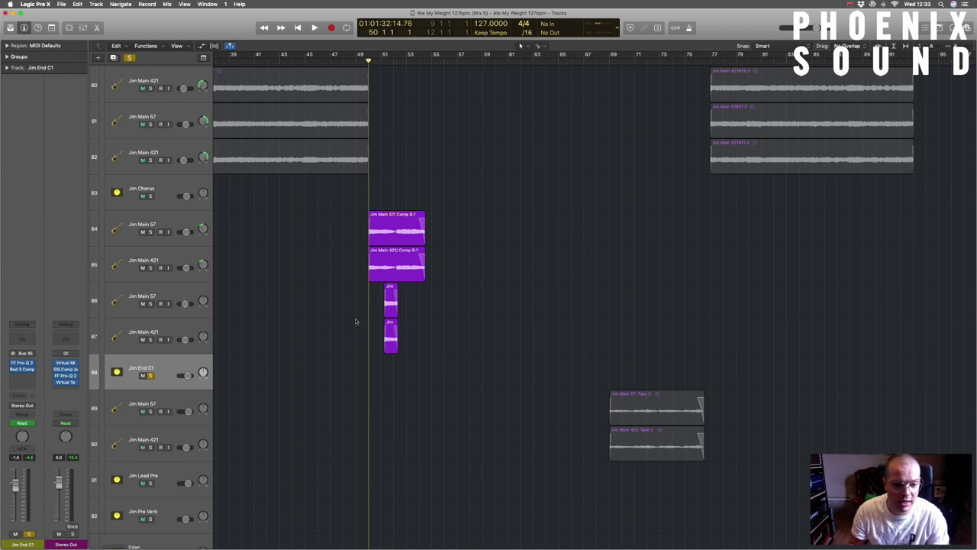
Play the End C1 guitars from bar 50, then select track pair 84 and 85 followed by pair 86 and 87.
{"action": "key", "text": "super+Right"}
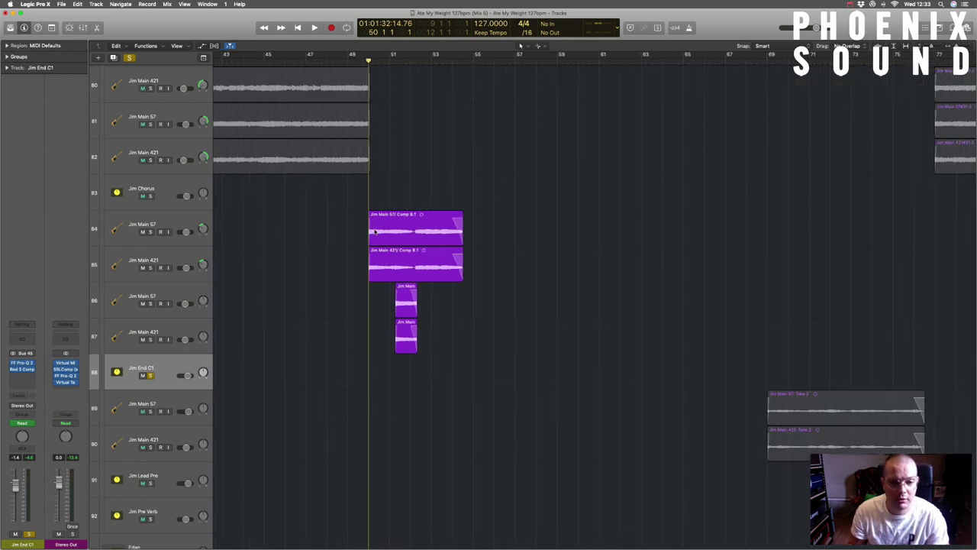
{"action": "key", "text": "space"}
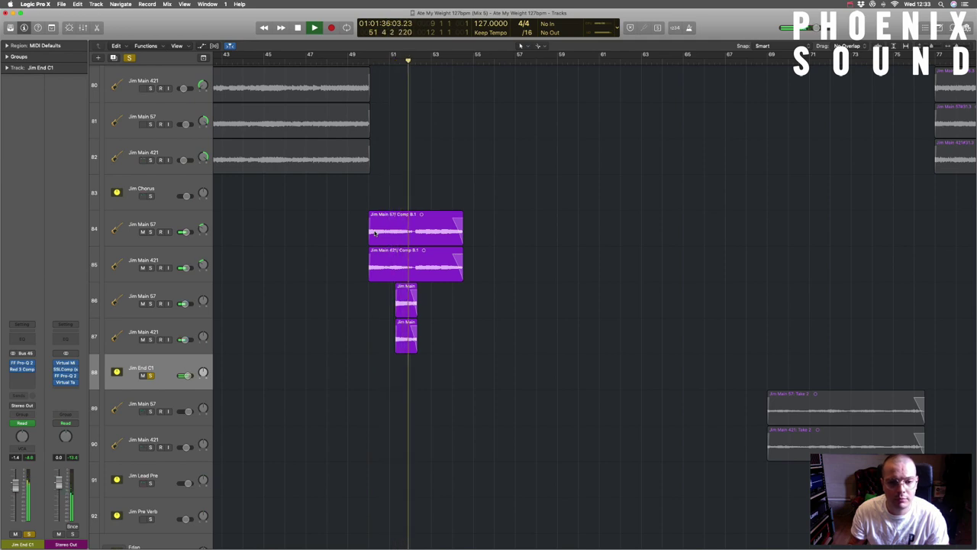
{"action": "key", "text": "space"}
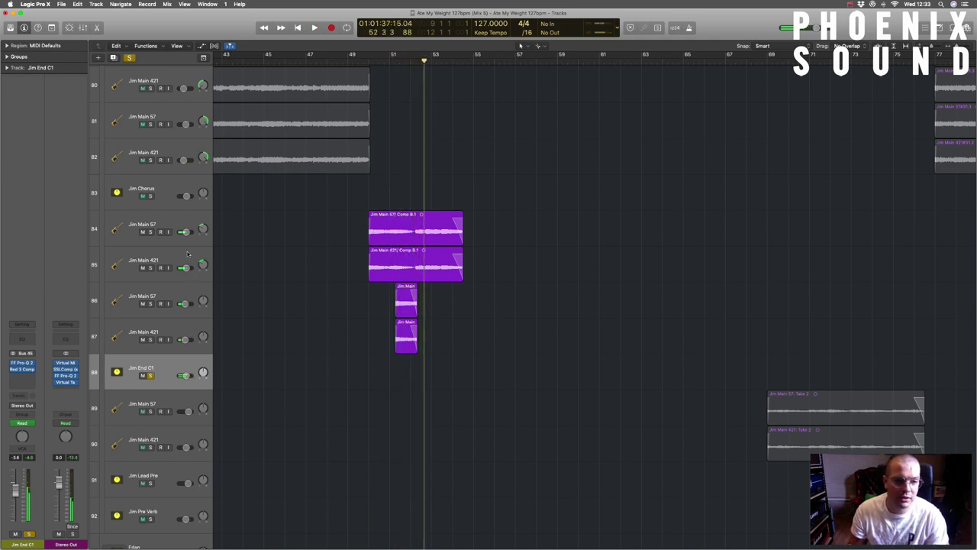
{"action": "left_click_drag", "start_coordinate": [187, 254], "coordinate": [168, 219]}
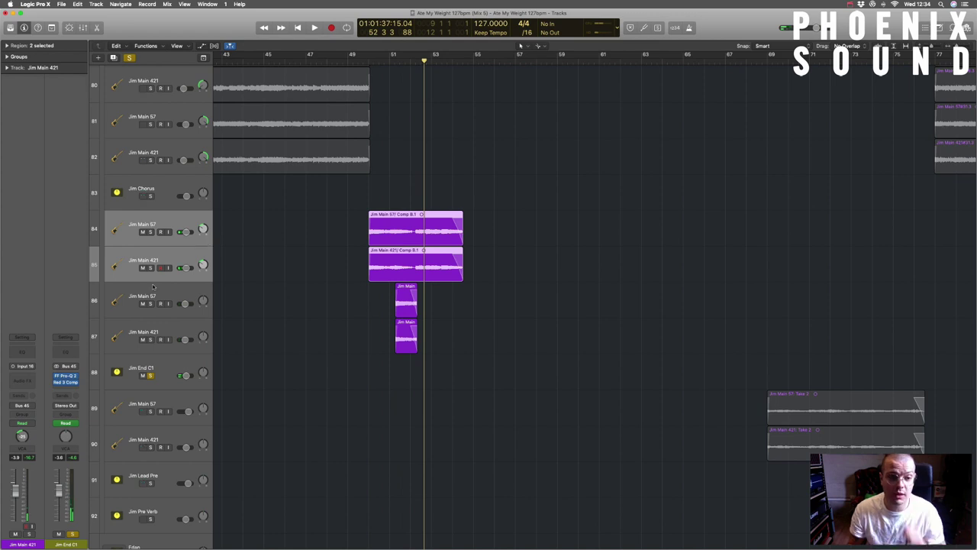
{"action": "left_click_drag", "start_coordinate": [160, 299], "coordinate": [159, 325]}
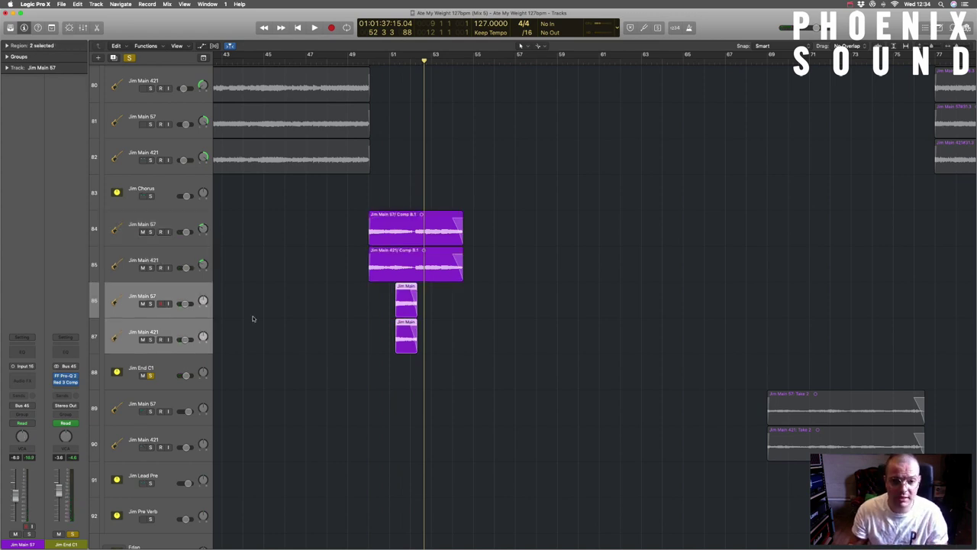
Add the GTR stack on track 49 and guitar tracks 72 through 75 to the solo, playing from bar 52.
{"action": "left_click", "coordinate": [410, 62]}
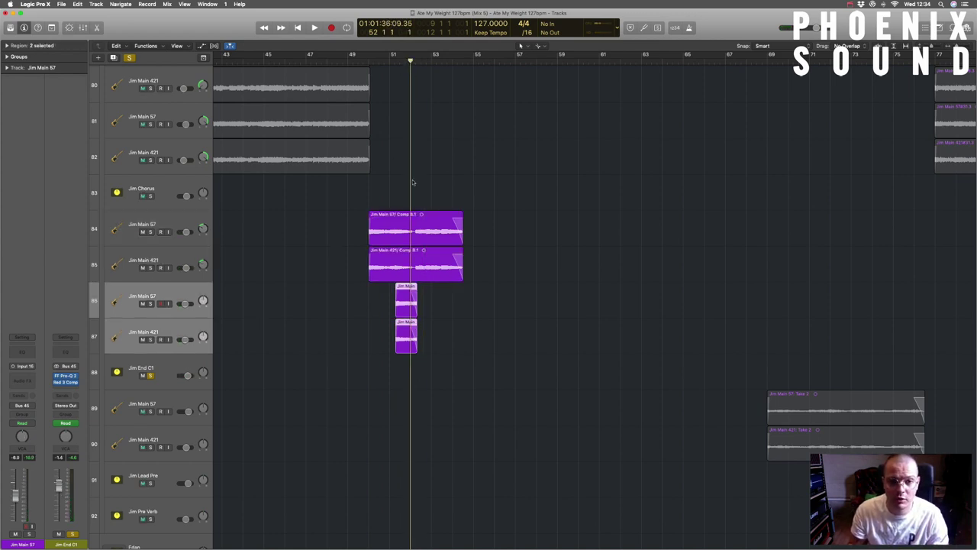
{"action": "scroll", "coordinate": [412, 152], "scroll_direction": "up", "scroll_amount": 10}
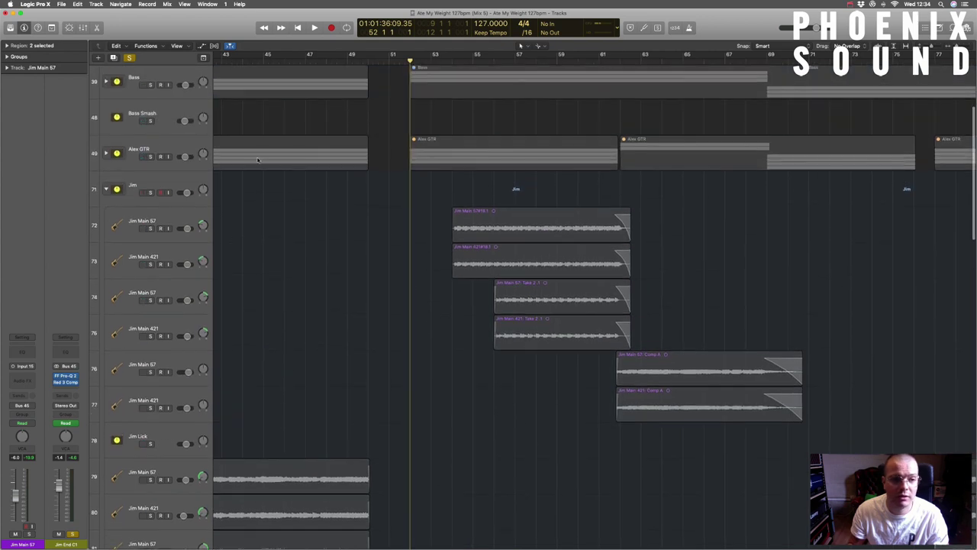
{"action": "left_click", "coordinate": [149, 156]}
{"action": "key", "text": "space"}
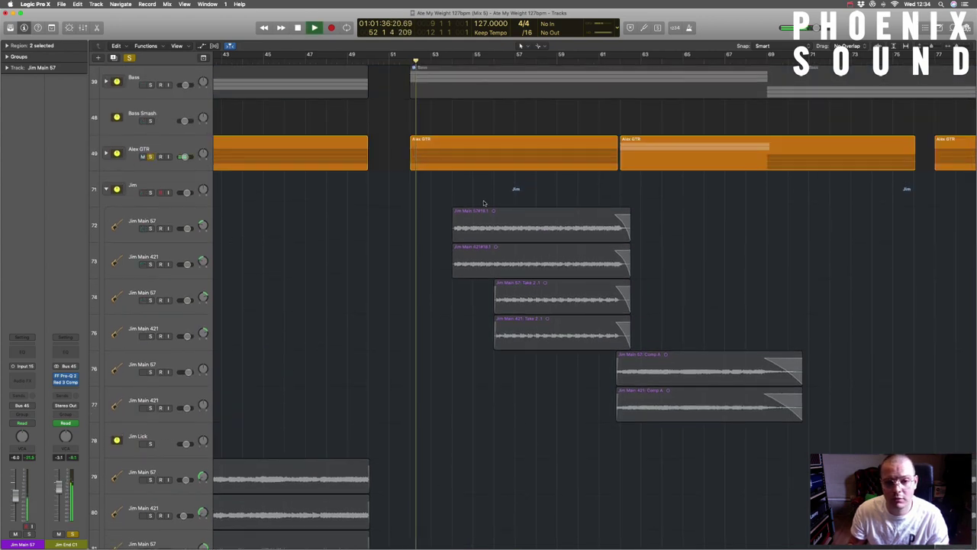
{"action": "scroll", "coordinate": [427, 229], "scroll_direction": "right", "scroll_amount": 3}
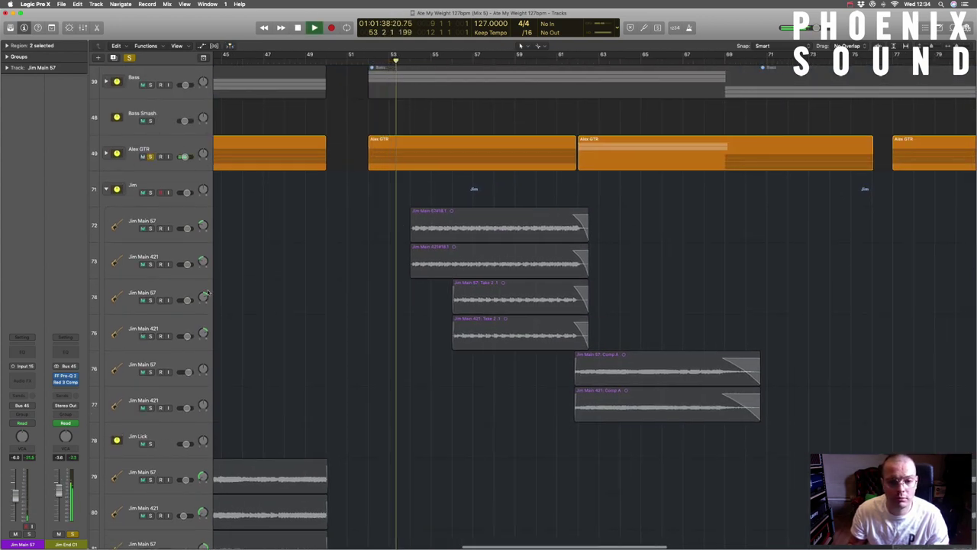
{"action": "left_click", "coordinate": [150, 336]}
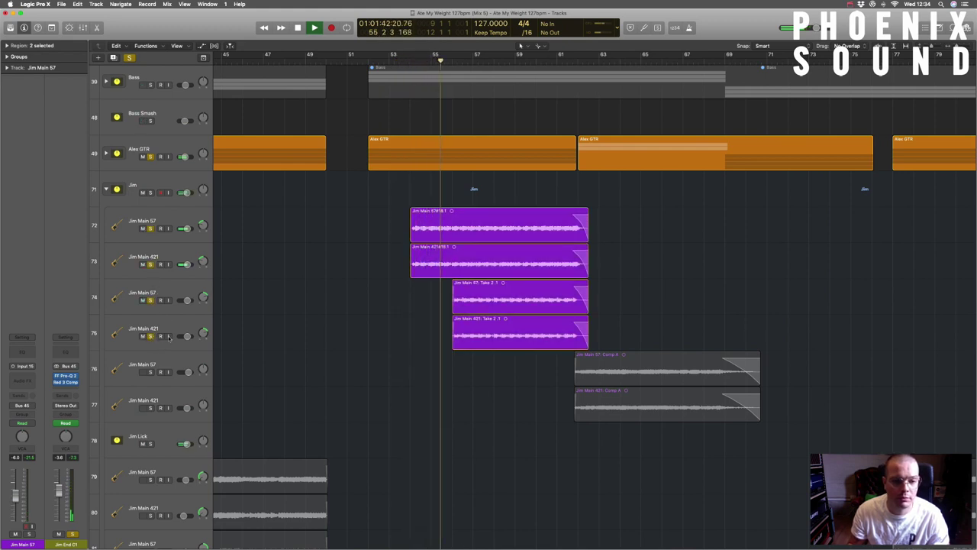
Stop playback, clear the solos, and review the End C1 bus's FabFilter Pro-Q 2 and Red 3 Compressor before closing both.
{"action": "scroll", "coordinate": [157, 341], "scroll_direction": "down", "scroll_amount": 8}
{"action": "scroll", "coordinate": [158, 341], "scroll_direction": "down", "scroll_amount": 2}
{"action": "left_click", "coordinate": [152, 437]}
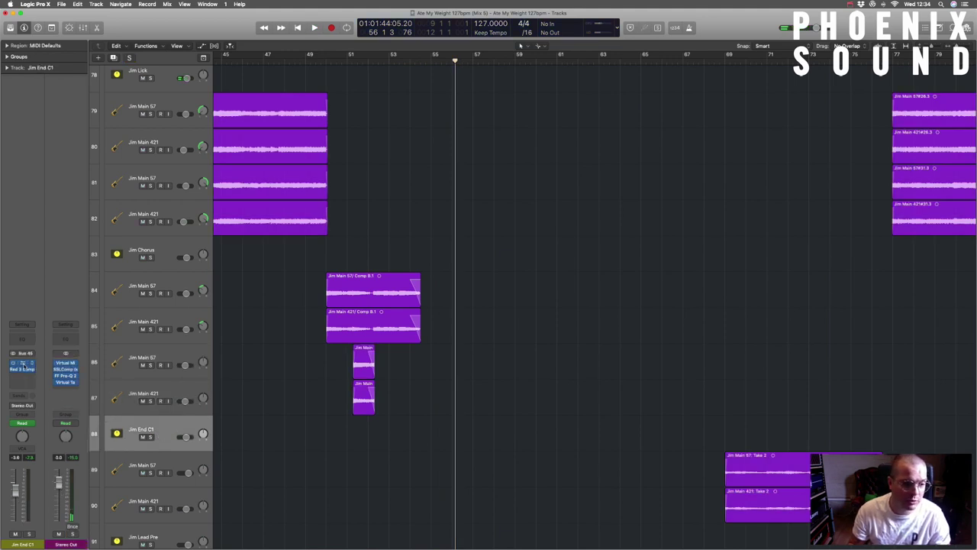
{"action": "left_click", "coordinate": [21, 362]}
{"action": "left_click", "coordinate": [22, 368]}
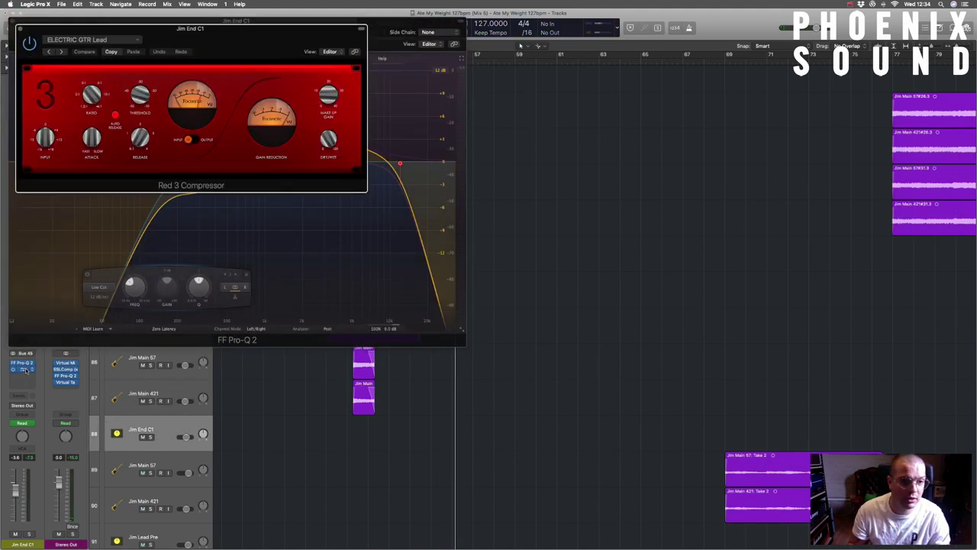
{"action": "left_click", "coordinate": [21, 29]}
{"action": "left_click", "coordinate": [14, 21]}
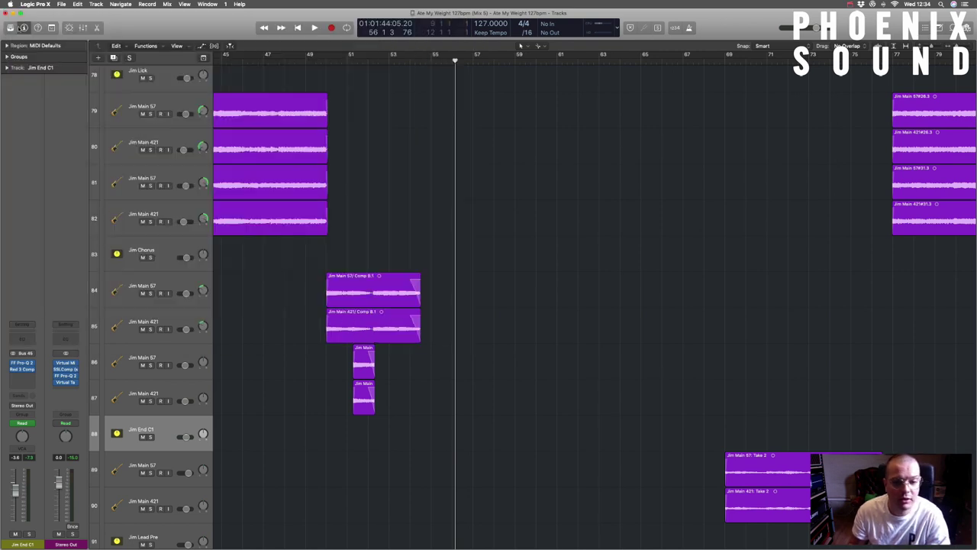
Select the regions at bar 69 on tracks 89 and 90, then the four regions at bar 77 on tracks 79 through 82.
{"action": "scroll", "coordinate": [322, 267], "scroll_direction": "right", "scroll_amount": 10}
{"action": "scroll", "coordinate": [335, 269], "scroll_direction": "down", "scroll_amount": 5}
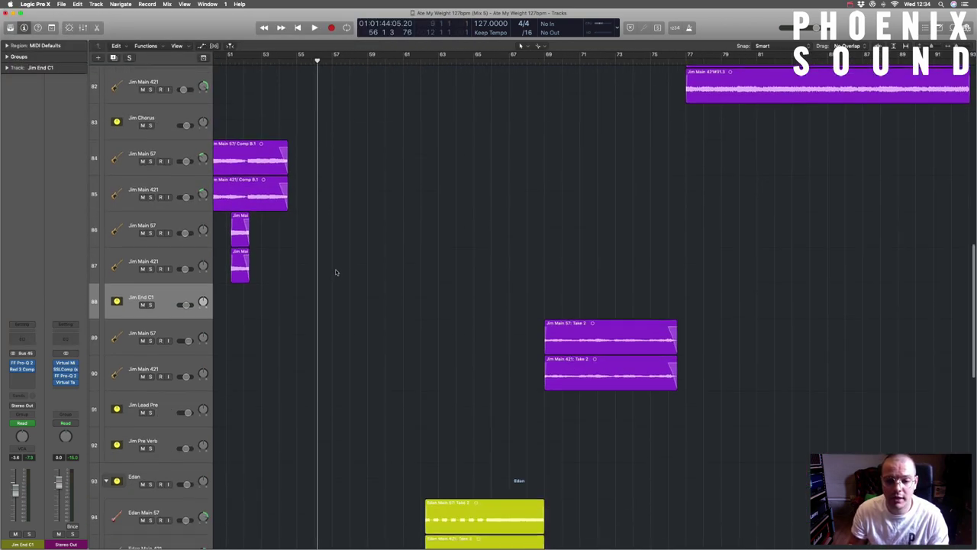
{"action": "scroll", "coordinate": [336, 273], "scroll_direction": "up", "scroll_amount": 3}
{"action": "scroll", "coordinate": [336, 272], "scroll_direction": "left", "scroll_amount": 3}
{"action": "left_click_drag", "start_coordinate": [362, 385], "coordinate": [573, 506]}
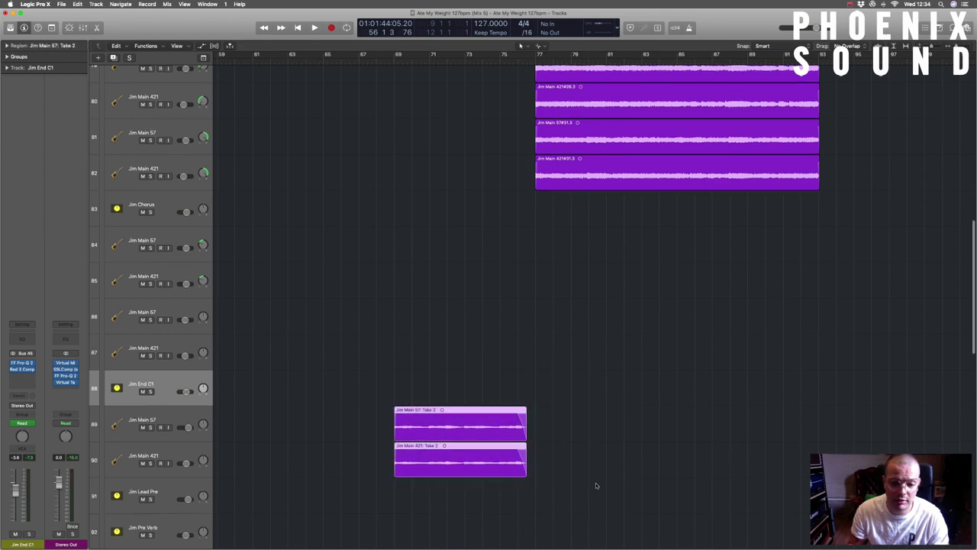
{"action": "scroll", "coordinate": [595, 482], "scroll_direction": "up", "scroll_amount": 3}
{"action": "scroll", "coordinate": [461, 332], "scroll_direction": "up", "scroll_amount": 1}
{"action": "left_click_drag", "start_coordinate": [461, 332], "coordinate": [589, 194]}
{"action": "scroll", "coordinate": [410, 273], "scroll_direction": "left", "scroll_amount": 3}
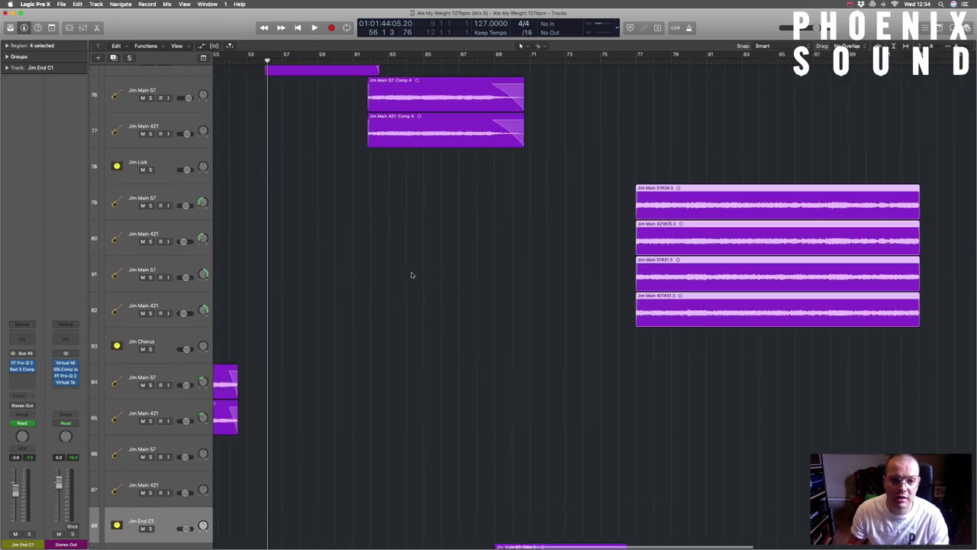
Solo the Lick bus on track 78 and place the playhead at bar 54, where its guitar regions start.
{"action": "scroll", "coordinate": [410, 276], "scroll_direction": "up", "scroll_amount": 5}
{"action": "scroll", "coordinate": [410, 281], "scroll_direction": "up", "scroll_amount": 1}
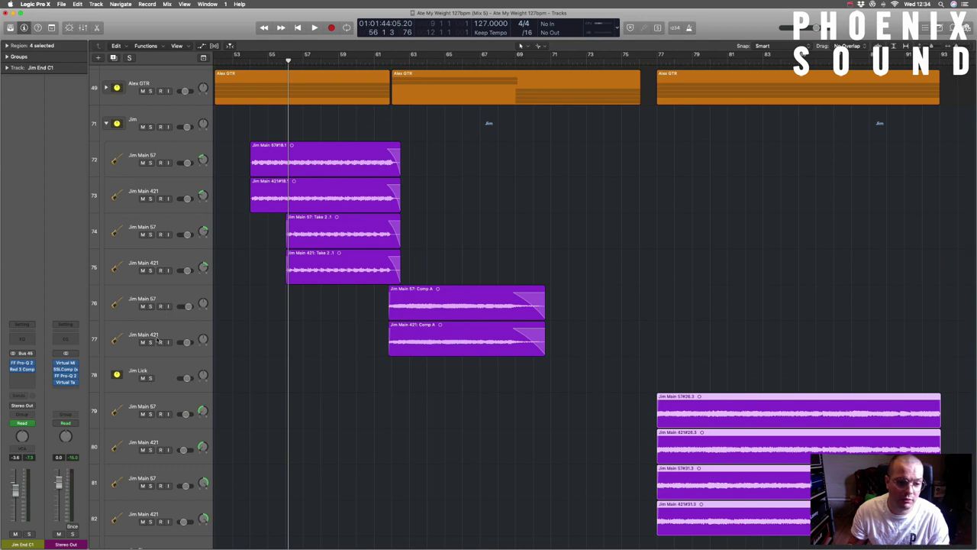
{"action": "left_click", "coordinate": [151, 378]}
{"action": "right_click", "coordinate": [349, 312]}
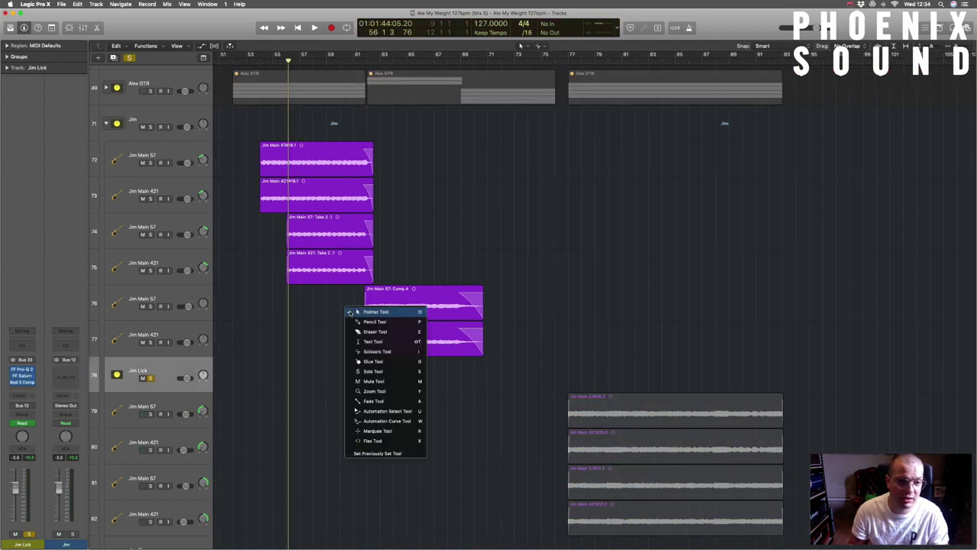
{"action": "key", "text": "Escape"}
{"action": "scroll", "coordinate": [305, 107], "scroll_direction": "left", "scroll_amount": 15}
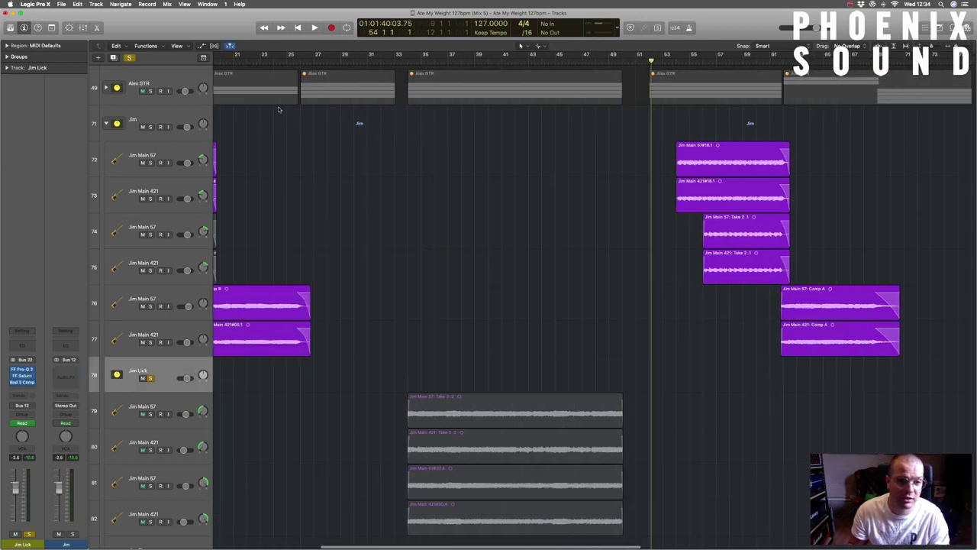
{"action": "scroll", "coordinate": [351, 123], "scroll_direction": "right", "scroll_amount": 13}
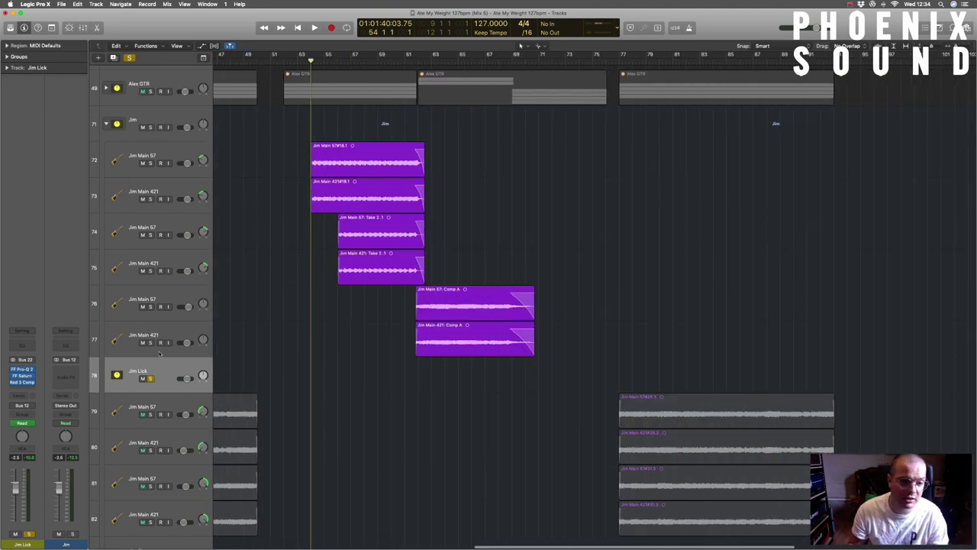
Play the Lick bus guitars from bar 54 into the regions on tracks 76 and 77, then stop and clear the solo.
{"action": "key", "text": "space"}
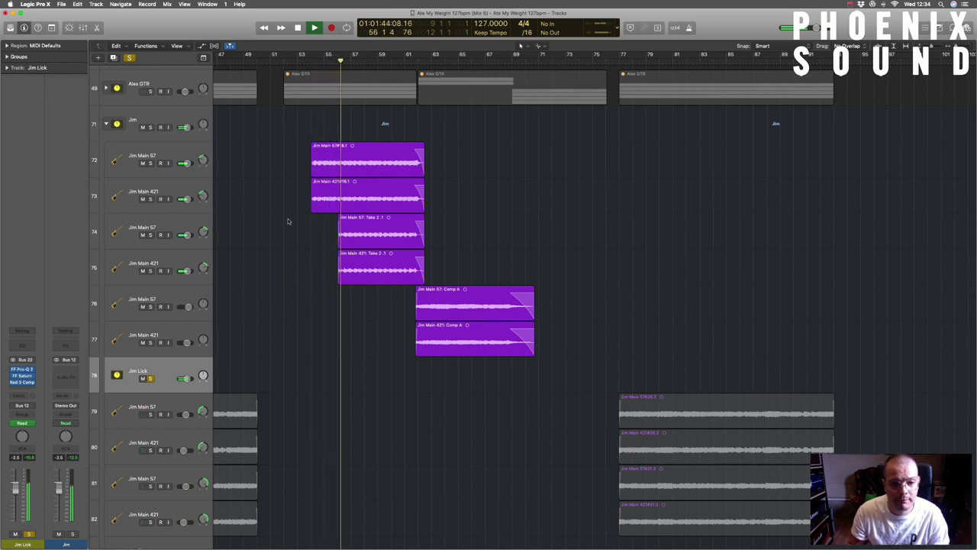
{"action": "scroll", "coordinate": [288, 221], "scroll_direction": "right", "scroll_amount": 3}
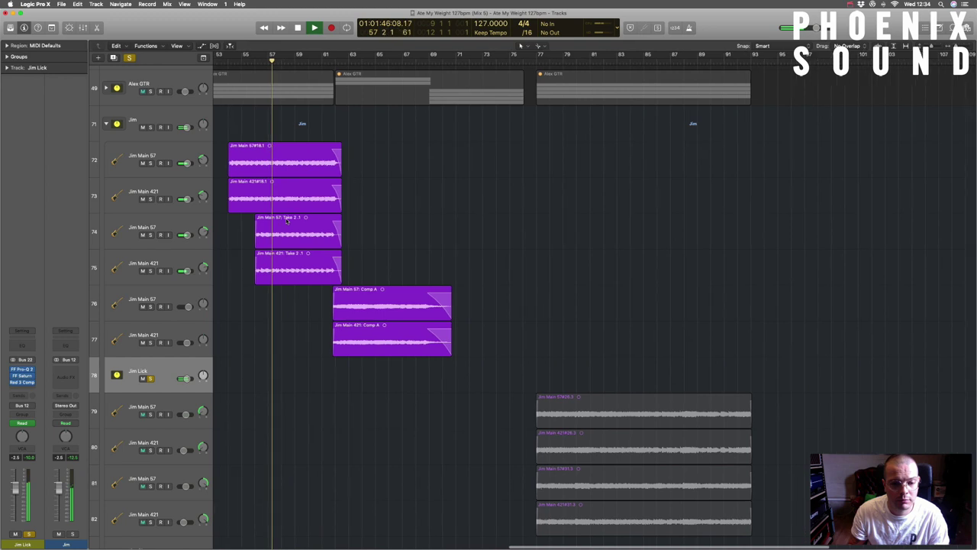
{"action": "scroll", "coordinate": [286, 221], "scroll_direction": "right", "scroll_amount": 2}
{"action": "key", "text": "super+Right"}
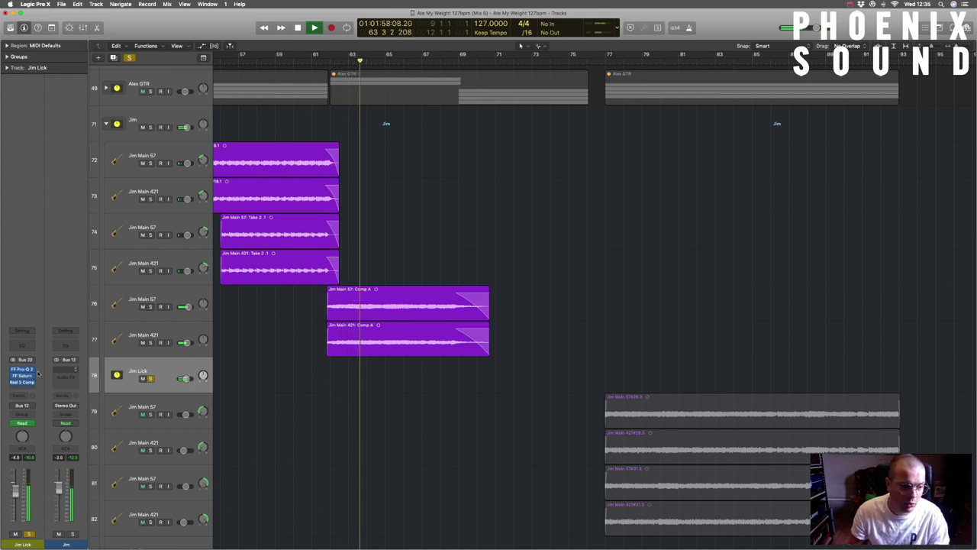
{"action": "scroll", "coordinate": [328, 378], "scroll_direction": "left", "scroll_amount": 10}
{"action": "right_click", "coordinate": [323, 375]}
{"action": "key", "text": "space"}
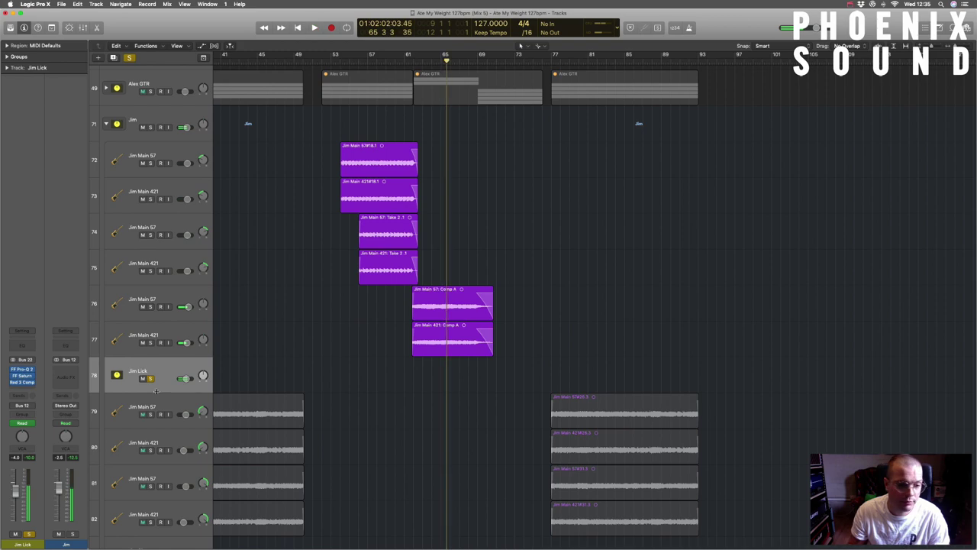
{"action": "left_click", "coordinate": [151, 378]}
Collapse the guitar track stacks on tracks 71 and 93 for an overview of the whole arrangement.
{"action": "scroll", "coordinate": [385, 379], "scroll_direction": "up", "scroll_amount": 15}
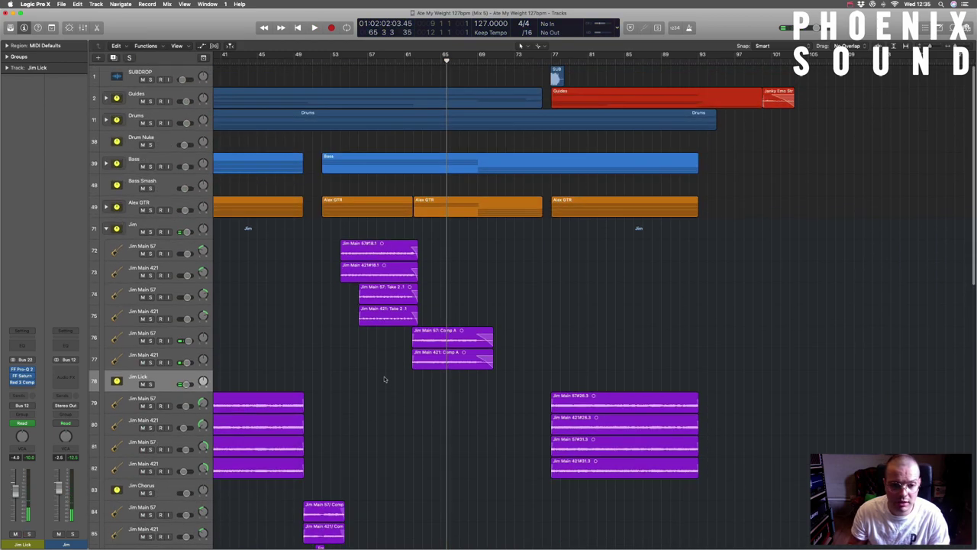
{"action": "scroll", "coordinate": [386, 378], "scroll_direction": "left", "scroll_amount": 10}
{"action": "left_click", "coordinate": [106, 228]}
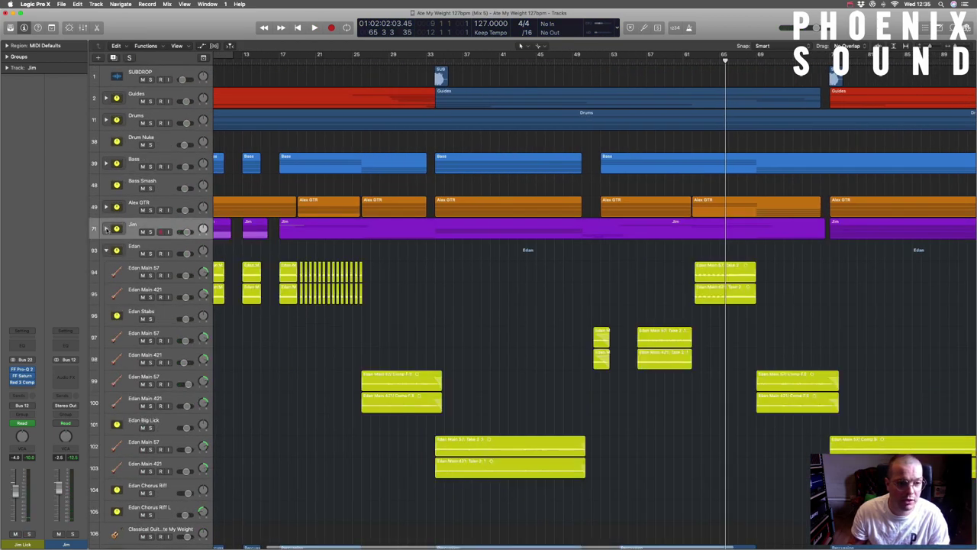
{"action": "left_click", "coordinate": [106, 229]}
{"action": "left_click", "coordinate": [106, 228]}
{"action": "left_click", "coordinate": [106, 251]}
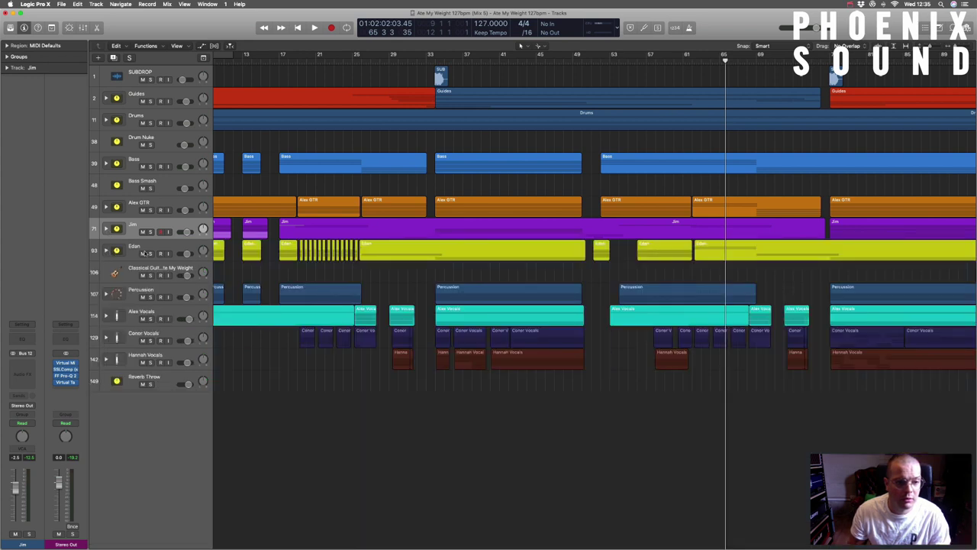
Mute the tracks from 93 down to 149, solo the tracks from 2 to 71, and play from bar 26.
{"action": "left_click_drag", "start_coordinate": [143, 275], "coordinate": [135, 394]}
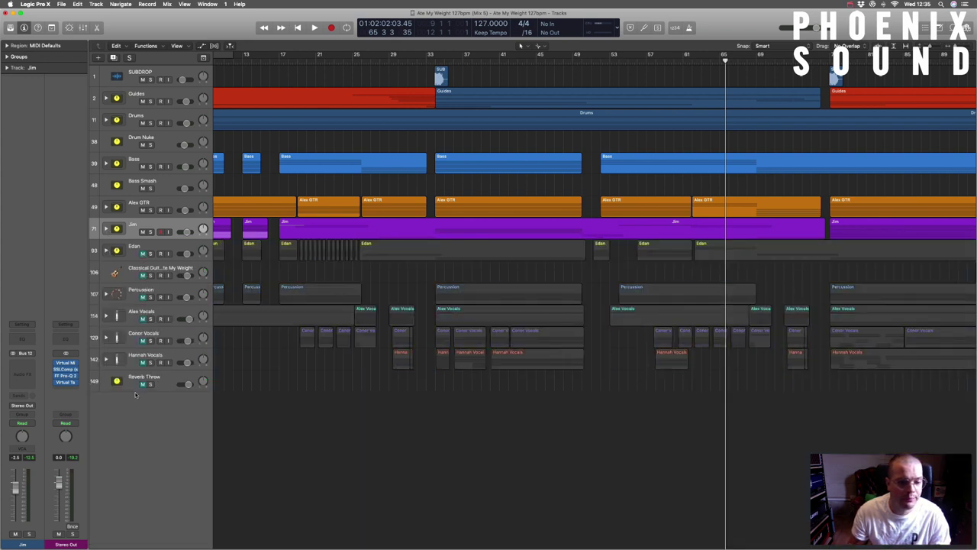
{"action": "left_click_drag", "start_coordinate": [151, 231], "coordinate": [153, 106]}
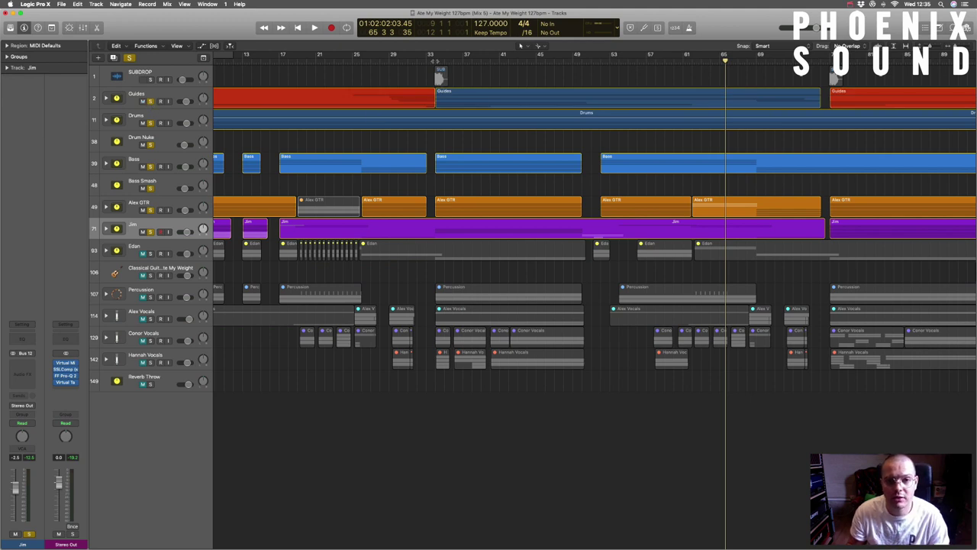
{"action": "left_click_drag", "start_coordinate": [726, 60], "coordinate": [361, 60]}
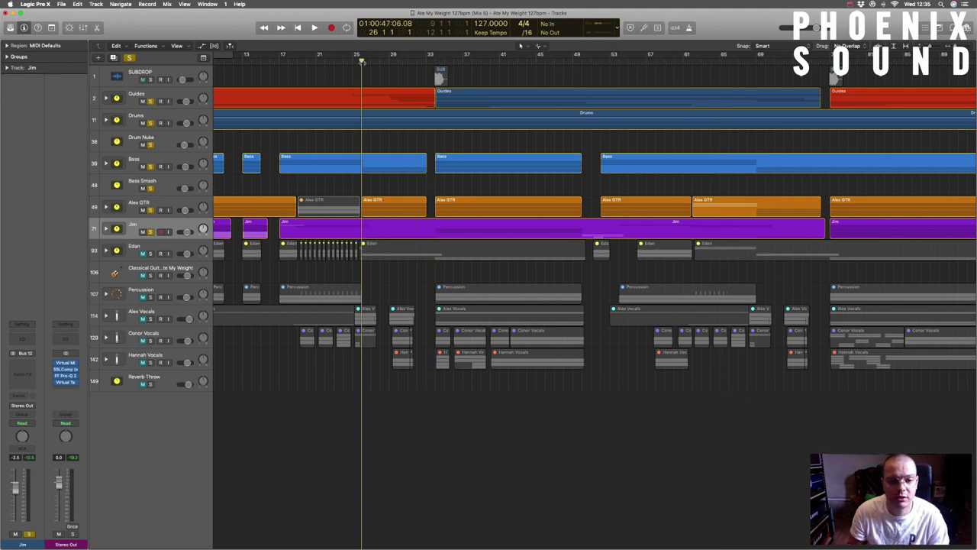
{"action": "key", "text": "space"}
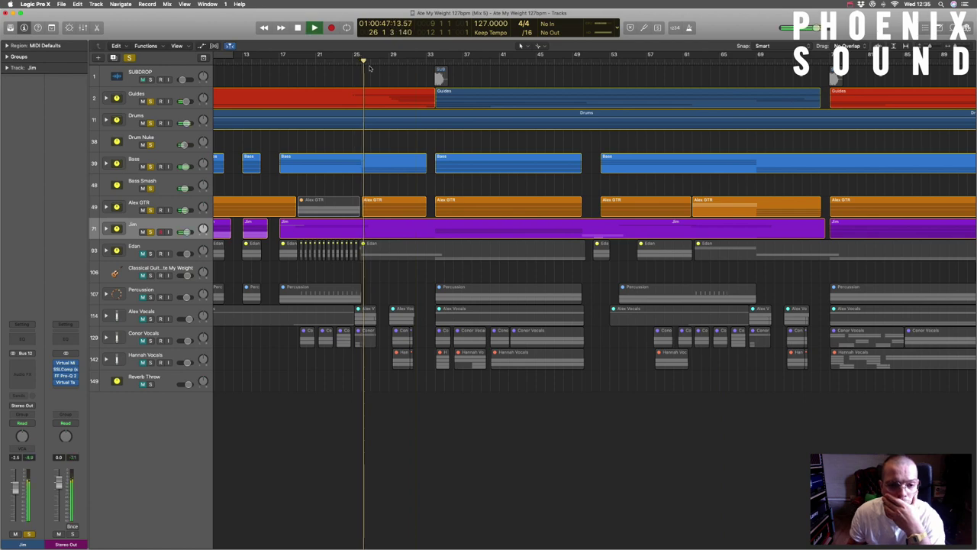
Continue playback from bar 22 and expand the GTR stack on track 49 to show its individual guitar tracks.
{"action": "left_click", "coordinate": [325, 62]}
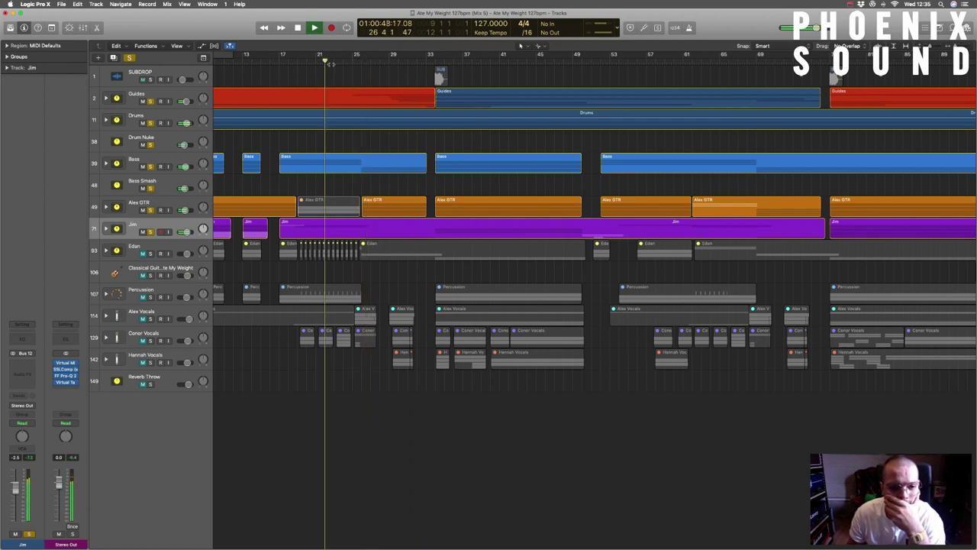
{"action": "left_click", "coordinate": [106, 206]}
{"action": "left_click", "coordinate": [107, 206]}
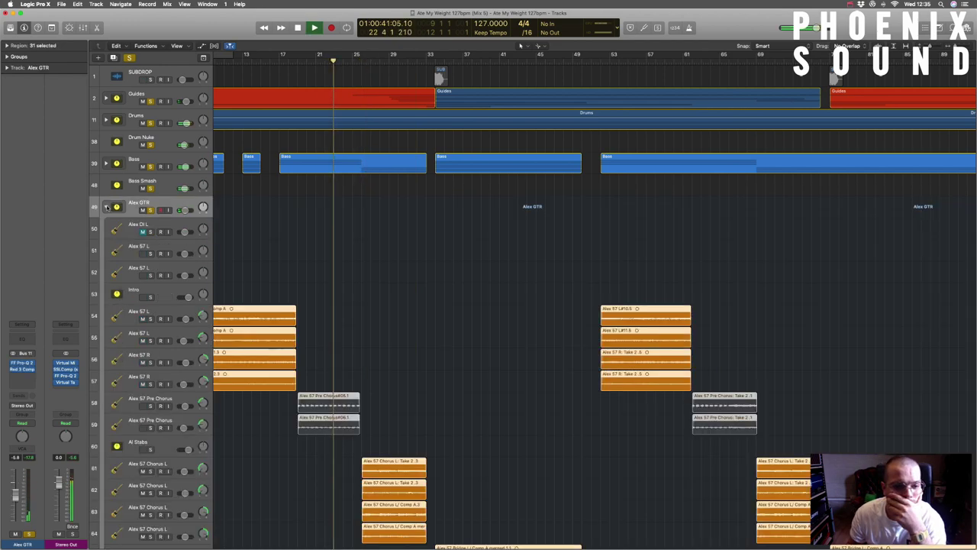
Solo the pre-chorus guitars on tracks 58 and 59 within the mix, listen through to bar 38, and collapse their stack.
{"action": "left_click", "coordinate": [107, 207]}
{"action": "left_click", "coordinate": [107, 206]}
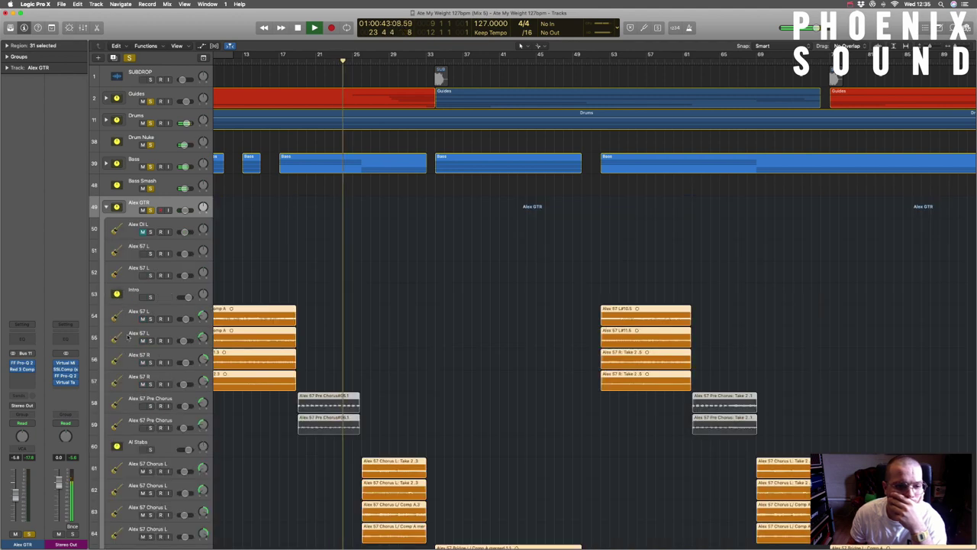
{"action": "left_click", "coordinate": [150, 427]}
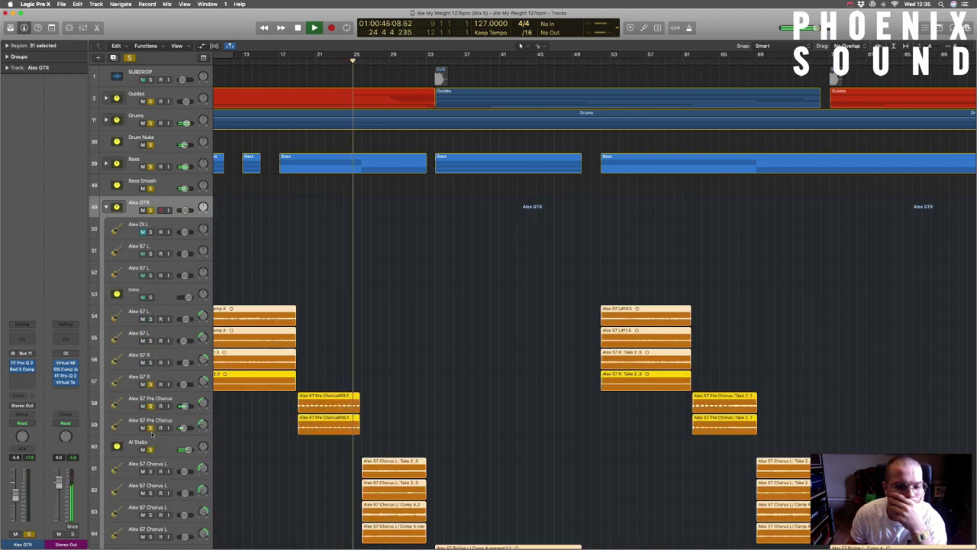
{"action": "left_click", "coordinate": [150, 384]}
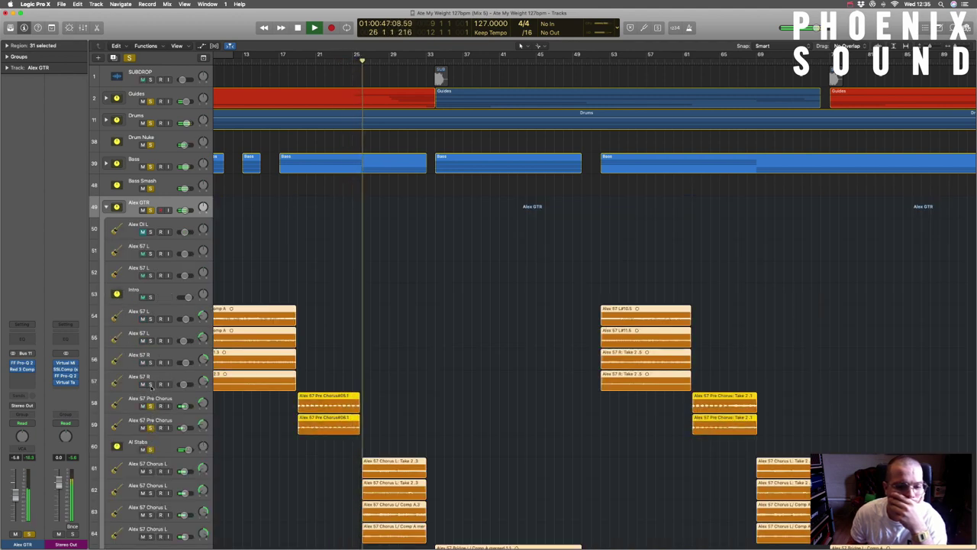
{"action": "left_click", "coordinate": [107, 206]}
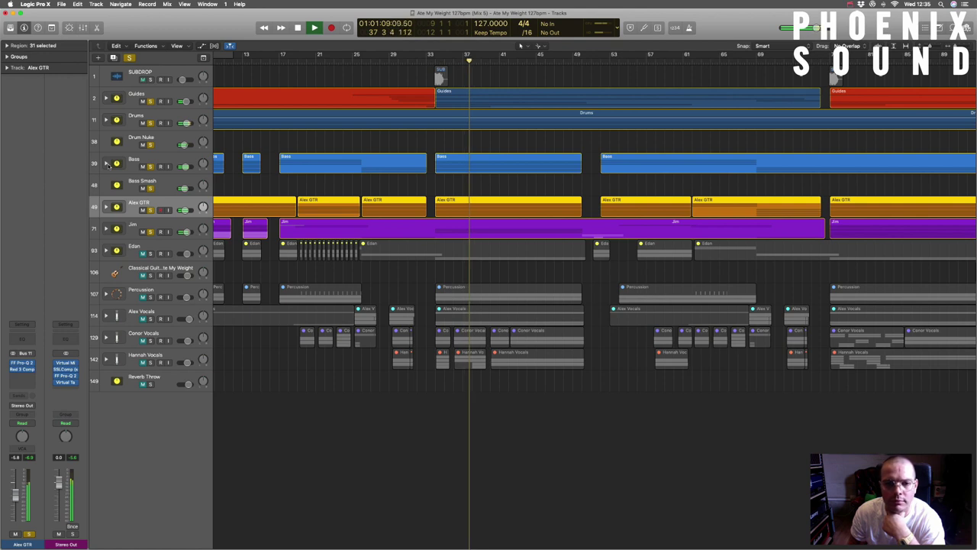
{"action": "key", "text": "space"}
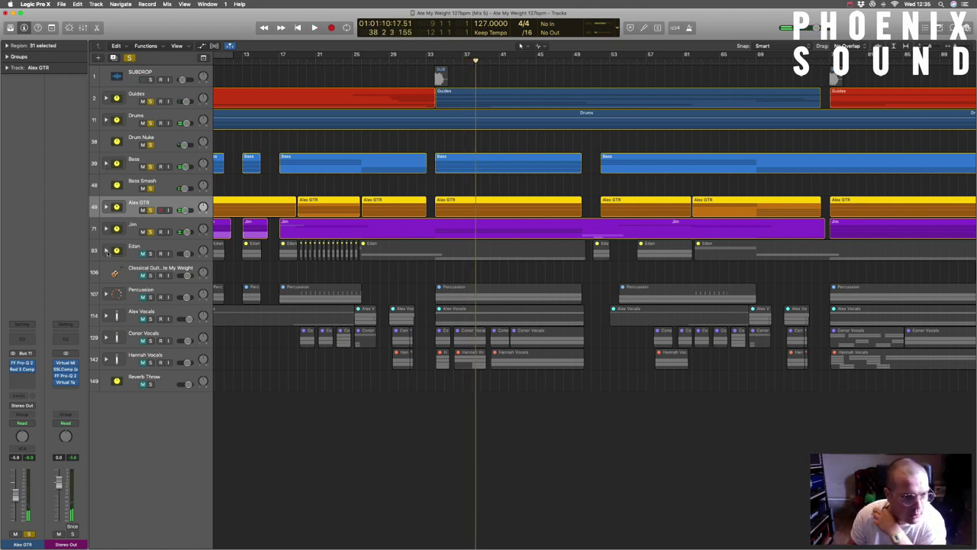
Expand the guitar stack on track 93 and solo it on its own.
{"action": "left_click", "coordinate": [106, 250]}
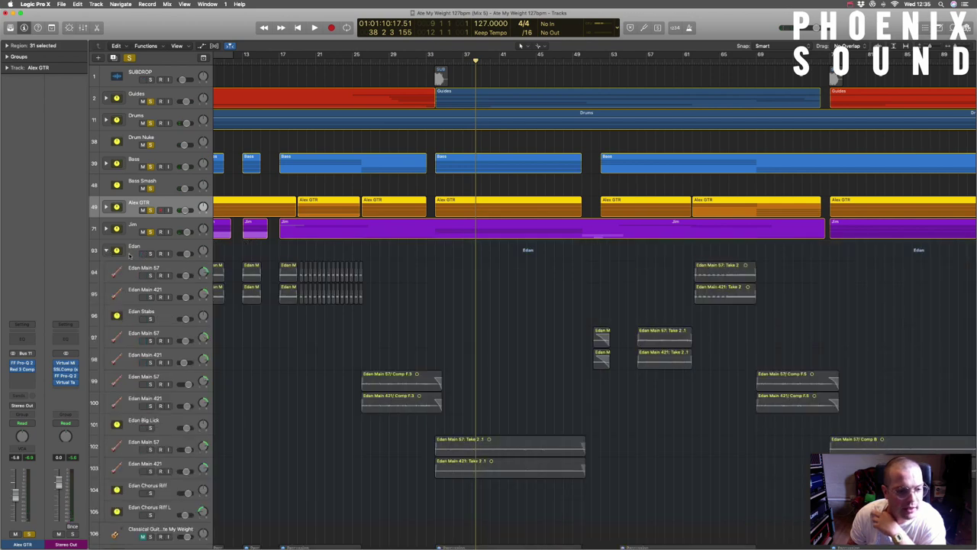
{"action": "left_click", "coordinate": [149, 257]}
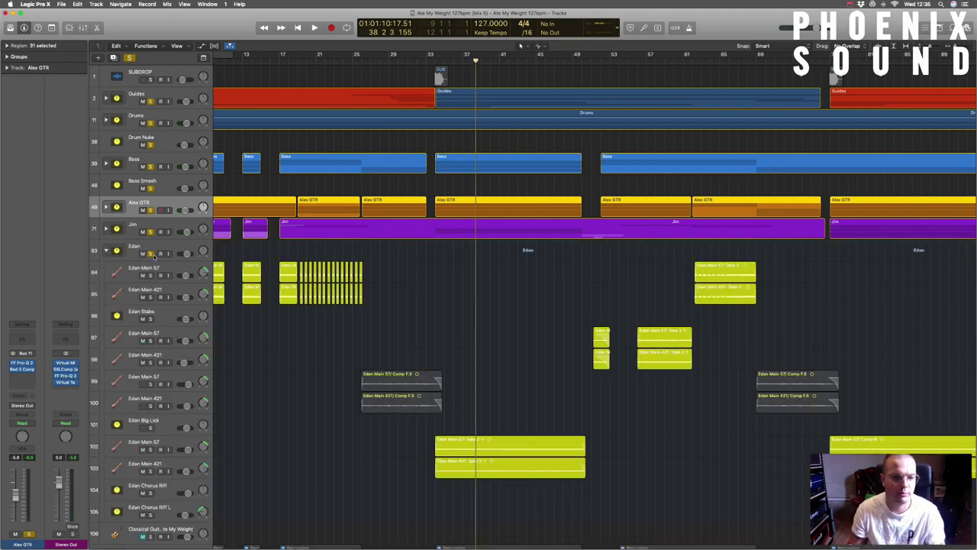
{"action": "scroll", "coordinate": [367, 279], "scroll_direction": "down", "scroll_amount": 3}
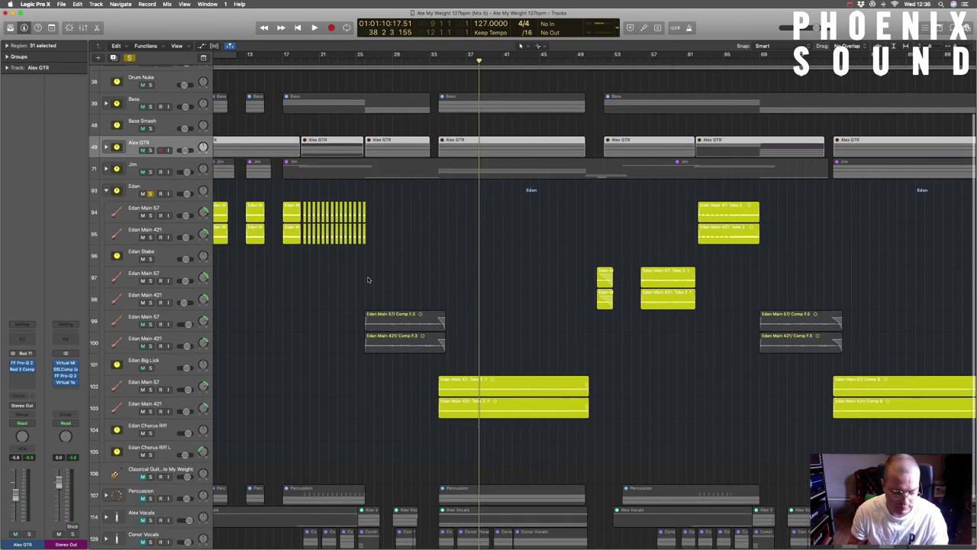
{"action": "scroll", "coordinate": [367, 280], "scroll_direction": "down", "scroll_amount": 3}
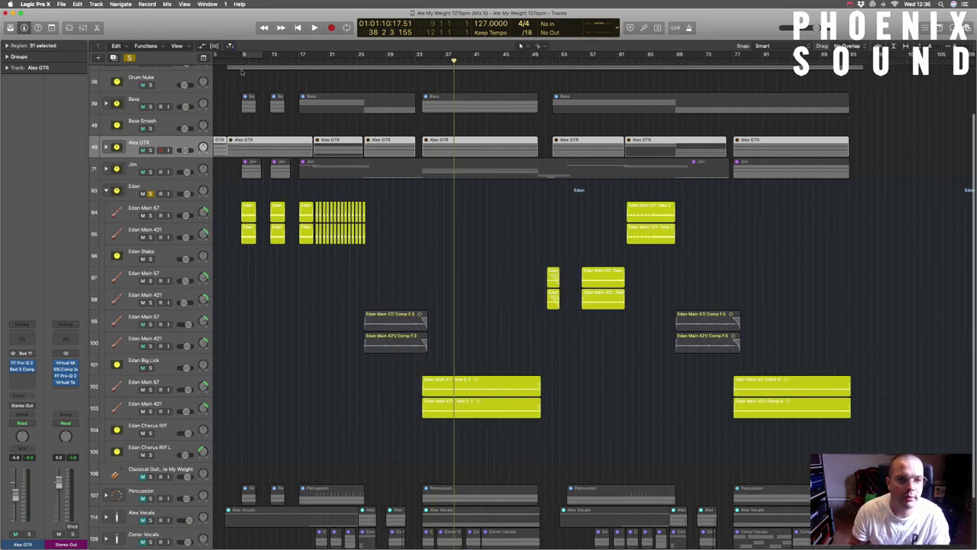
Place the playhead at bar 9 and solo the Big Lick bus on track 101.
{"action": "left_click", "coordinate": [241, 71]}
{"action": "key", "text": "super+Right"}
{"action": "key", "text": "super+Right"}
{"action": "key", "text": "super+Right"}
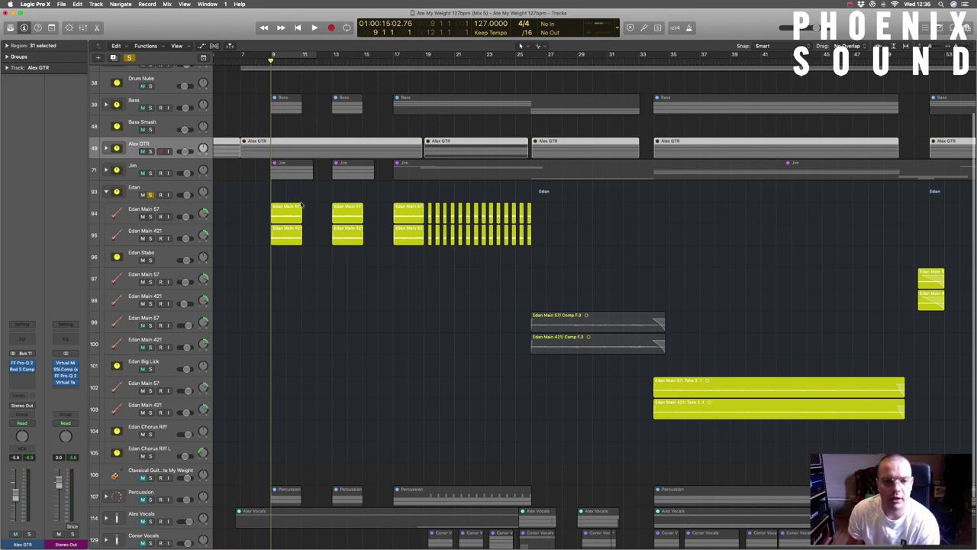
{"action": "left_click", "coordinate": [152, 370]}
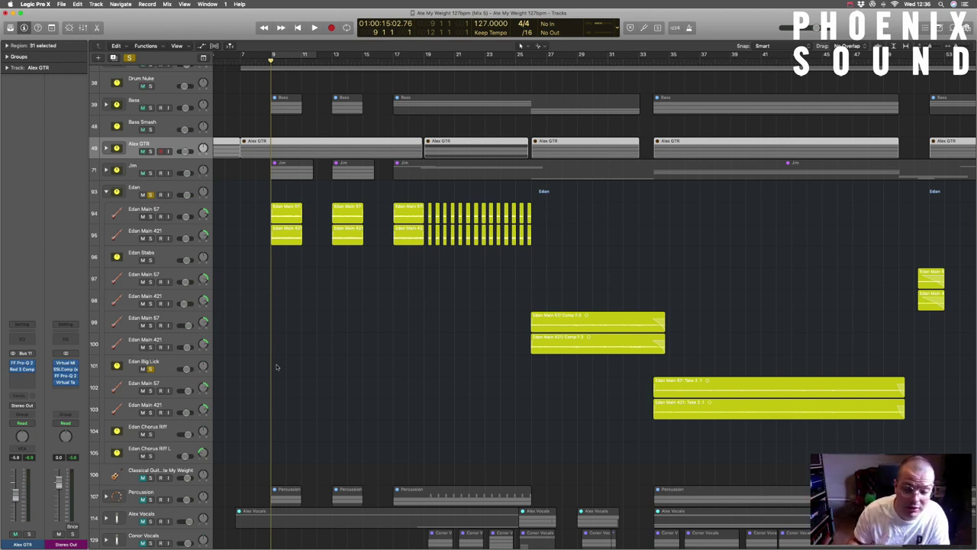
{"action": "scroll", "coordinate": [282, 370], "scroll_direction": "left", "scroll_amount": 2}
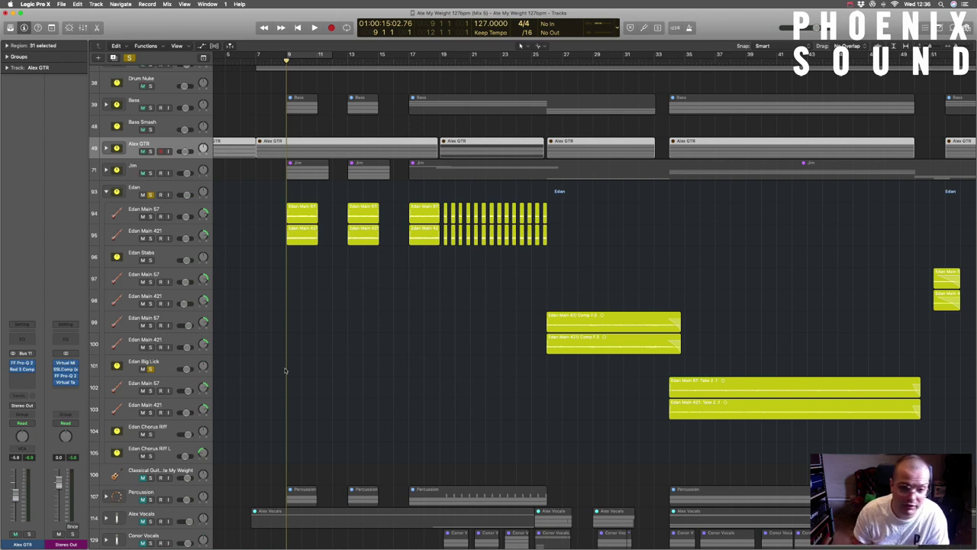
{"action": "scroll", "coordinate": [306, 372], "scroll_direction": "left", "scroll_amount": 2}
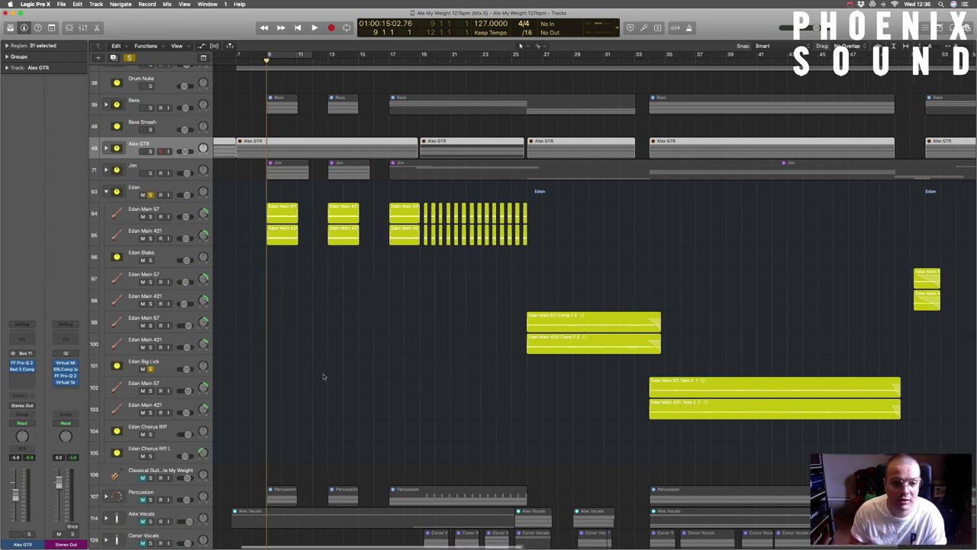
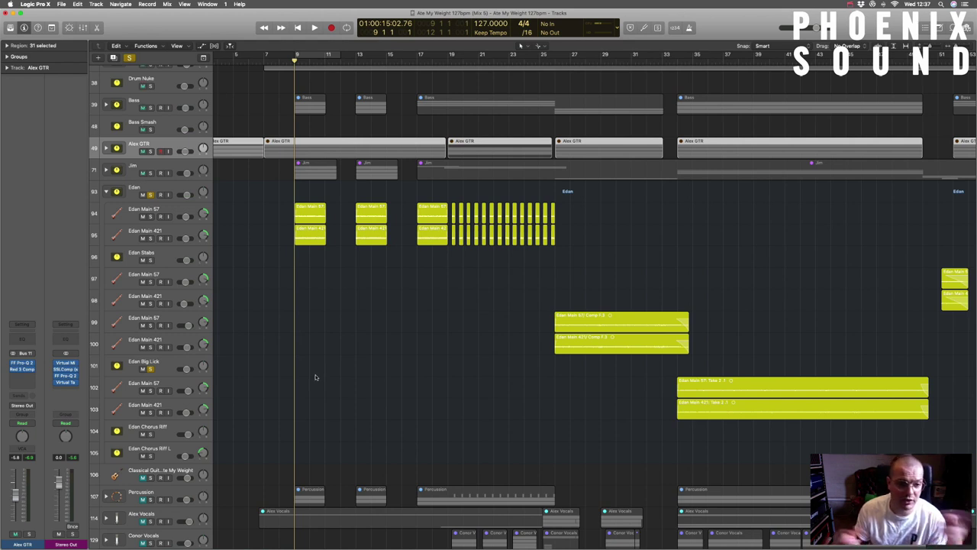
Solo only the Stabs bus on track 96 and audition its first part from bar 9 to bar 11.
{"action": "left_click", "coordinate": [168, 258]}
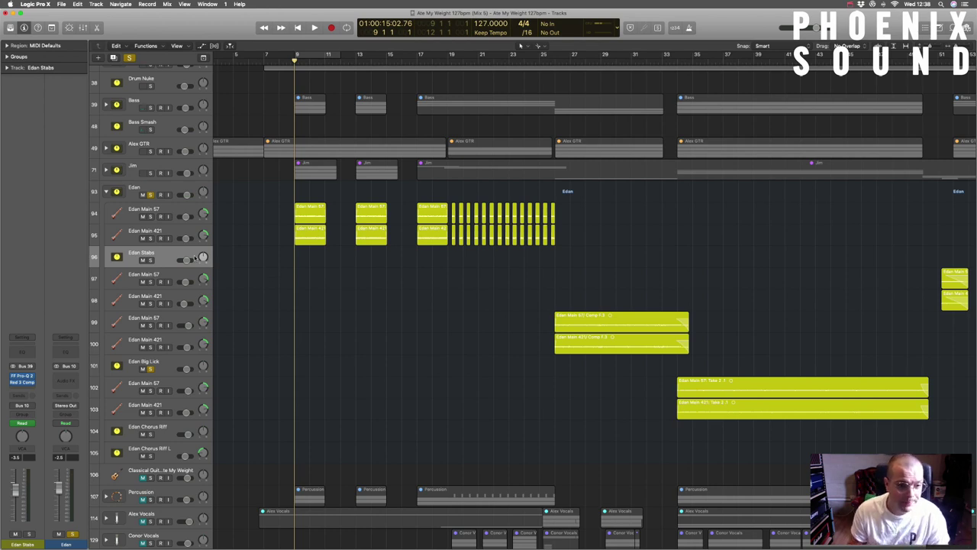
{"action": "left_click", "coordinate": [149, 260]}
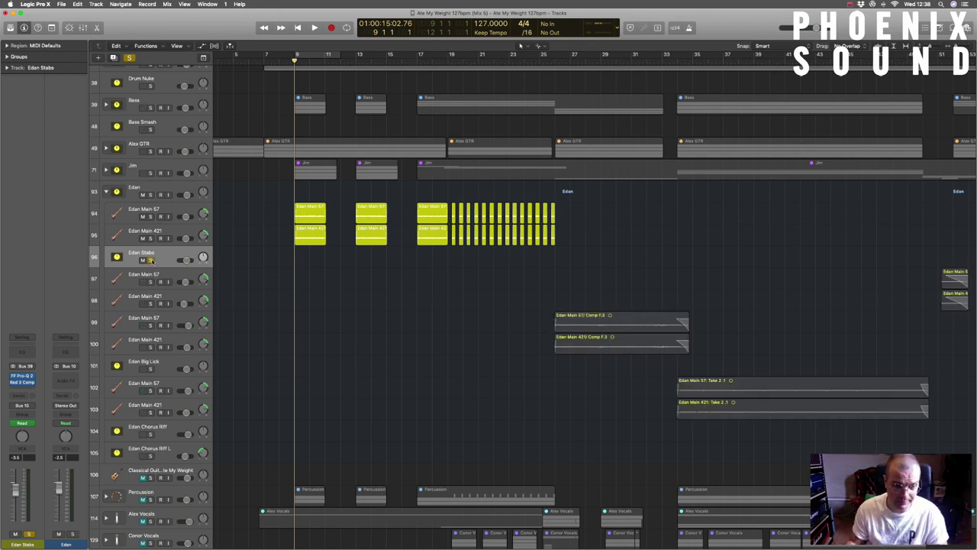
{"action": "key", "text": "super+Down"}
{"action": "key", "text": "super+Right"}
{"action": "key", "text": "super+Right"}
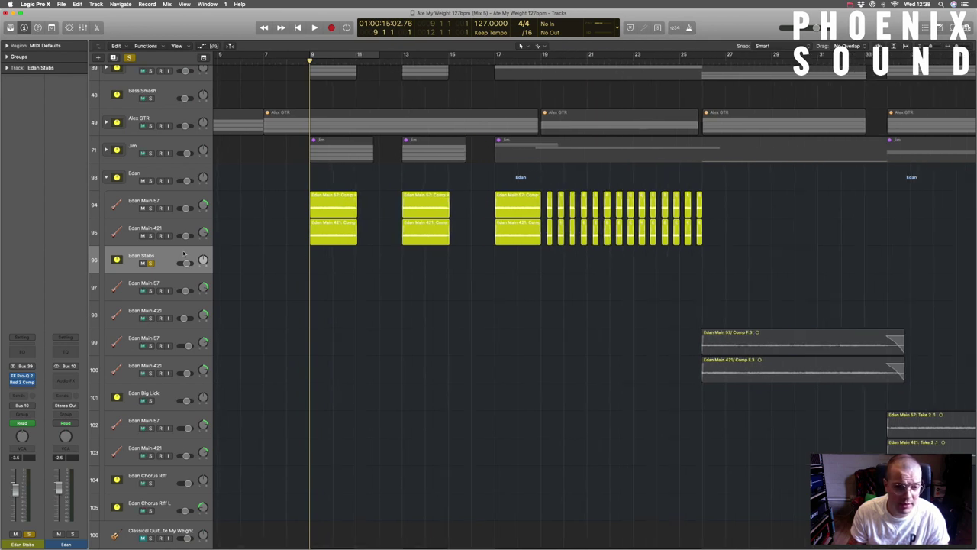
{"action": "key", "text": "space"}
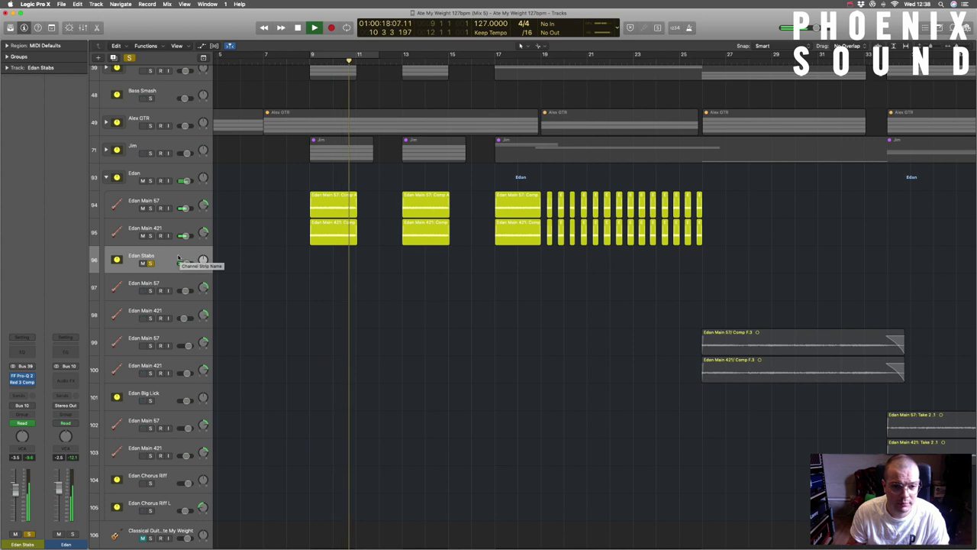
{"action": "key", "text": "space"}
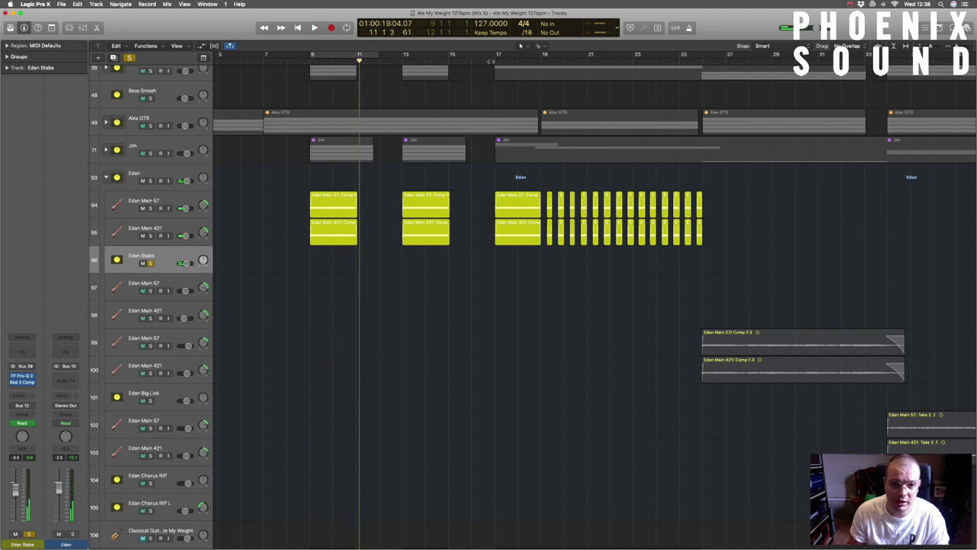
Add the guitar stack on track 71 to the solo and play it with the Stabs bus from bar 9 to bar 11.
{"action": "scroll", "coordinate": [245, 137], "scroll_direction": "up", "scroll_amount": 2}
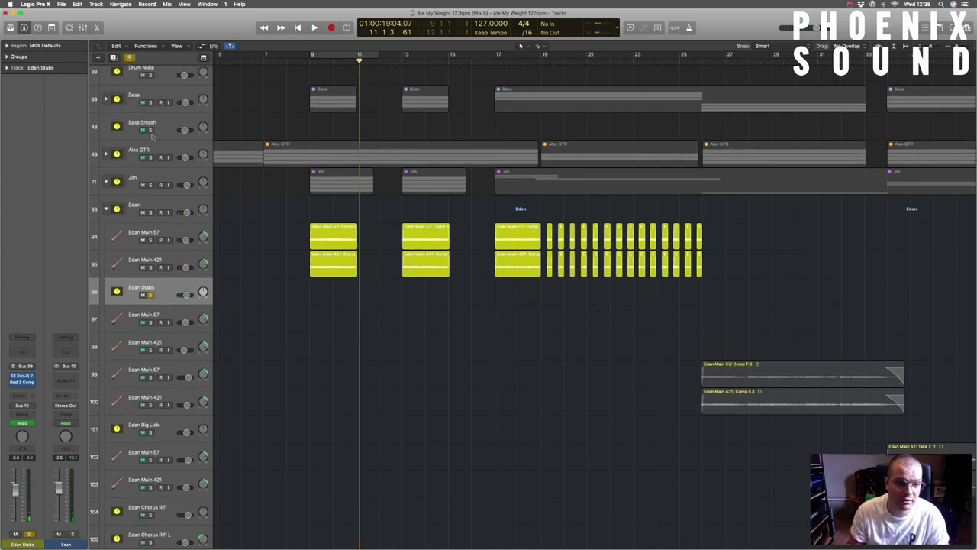
{"action": "left_click", "coordinate": [151, 185]}
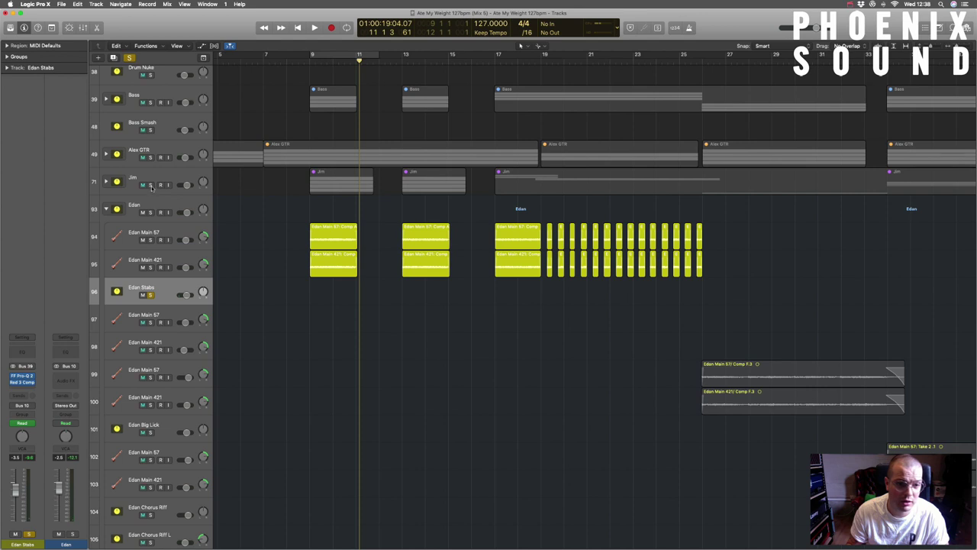
{"action": "left_click", "coordinate": [307, 55]}
{"action": "key", "text": "space"}
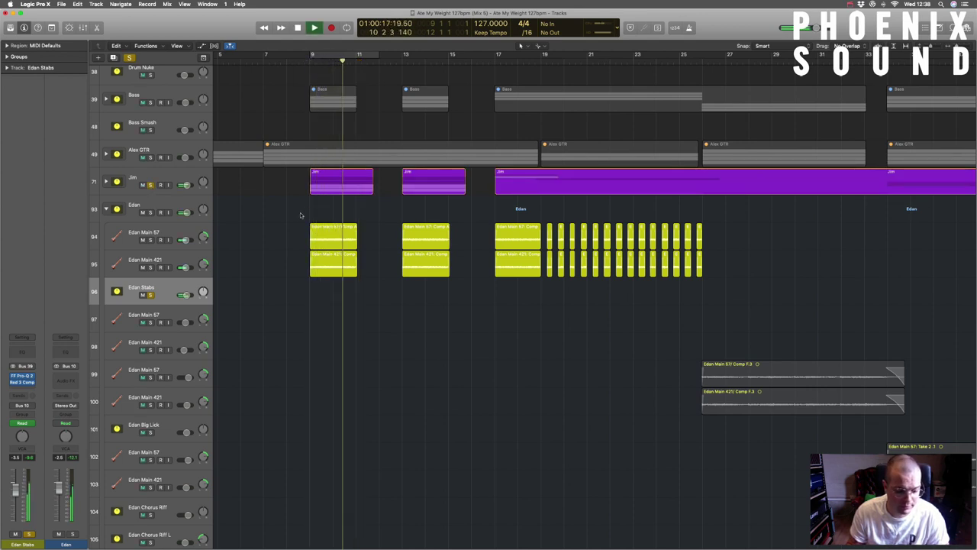
{"action": "key", "text": "space"}
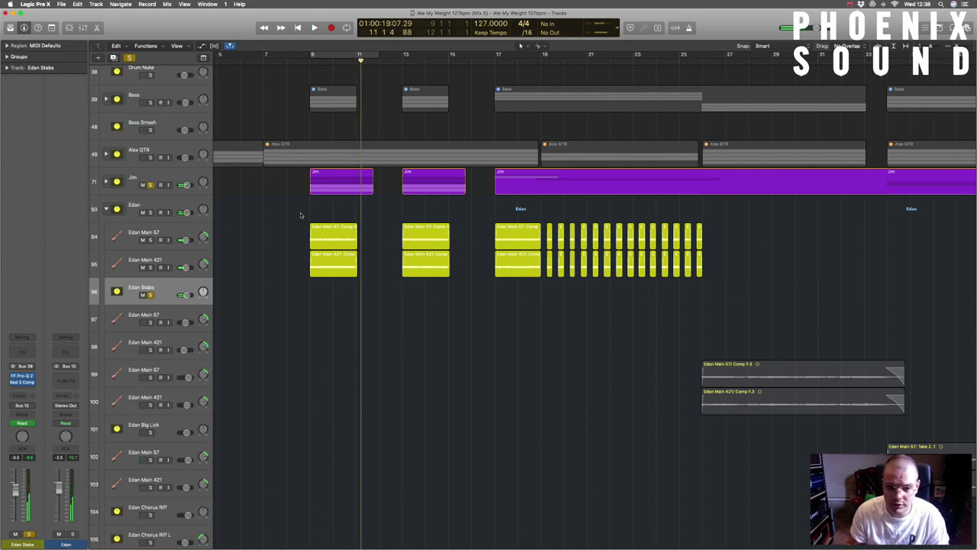
Examine the FF Pro-Q 2 curve on the Stabs bus, checking the low-cut and low-mid dip bands.
{"action": "left_click", "coordinate": [174, 231]}
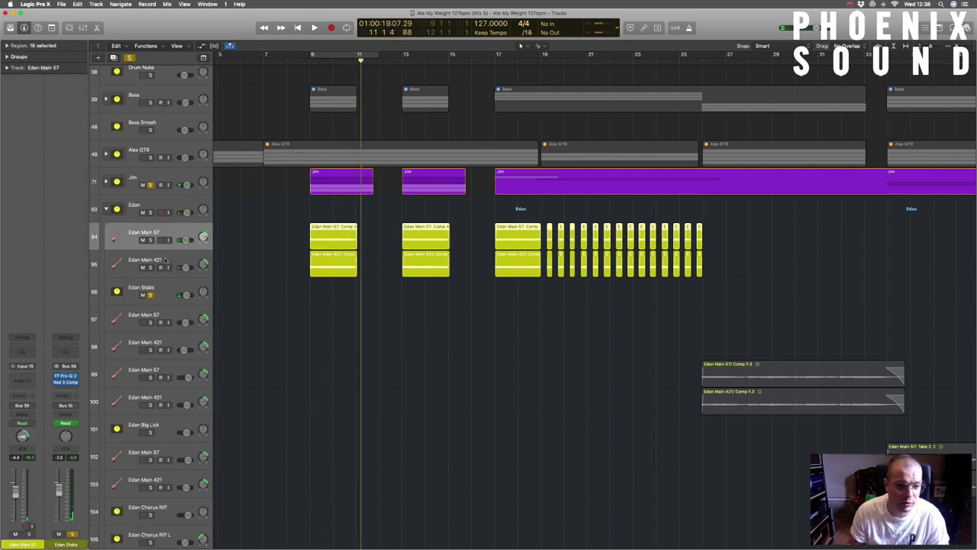
{"action": "key", "text": "Down"}
{"action": "key", "text": "Down"}
{"action": "left_click", "coordinate": [23, 375]}
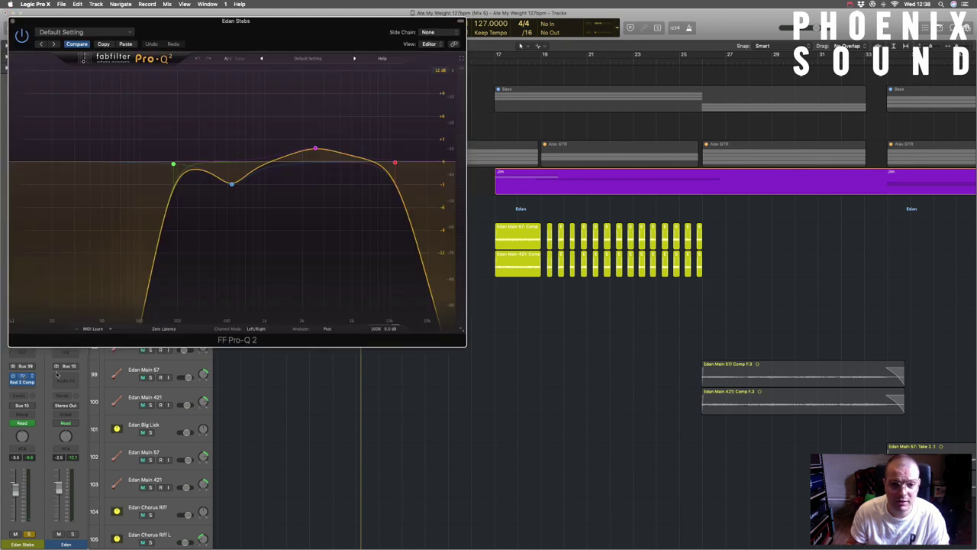
{"action": "mouse_move", "coordinate": [170, 148]}
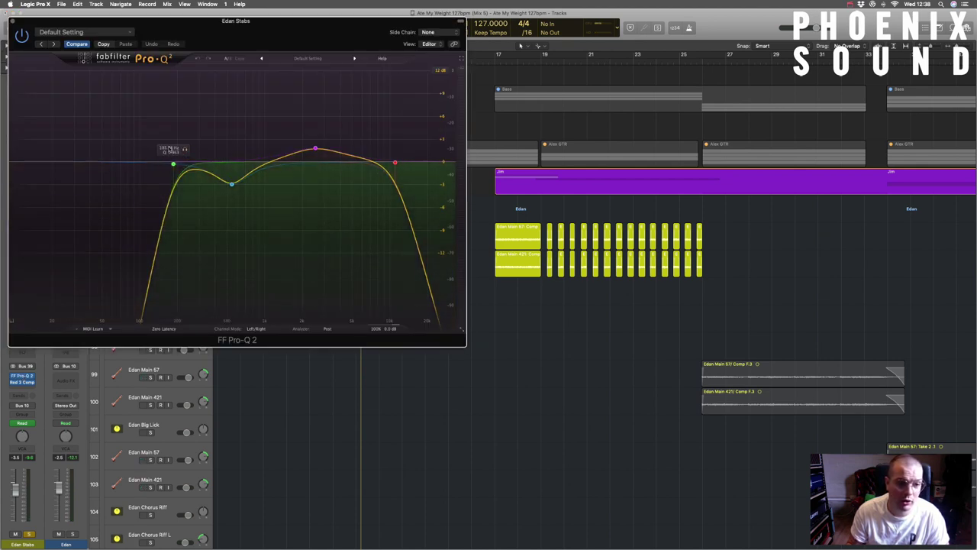
{"action": "mouse_move", "coordinate": [246, 182]}
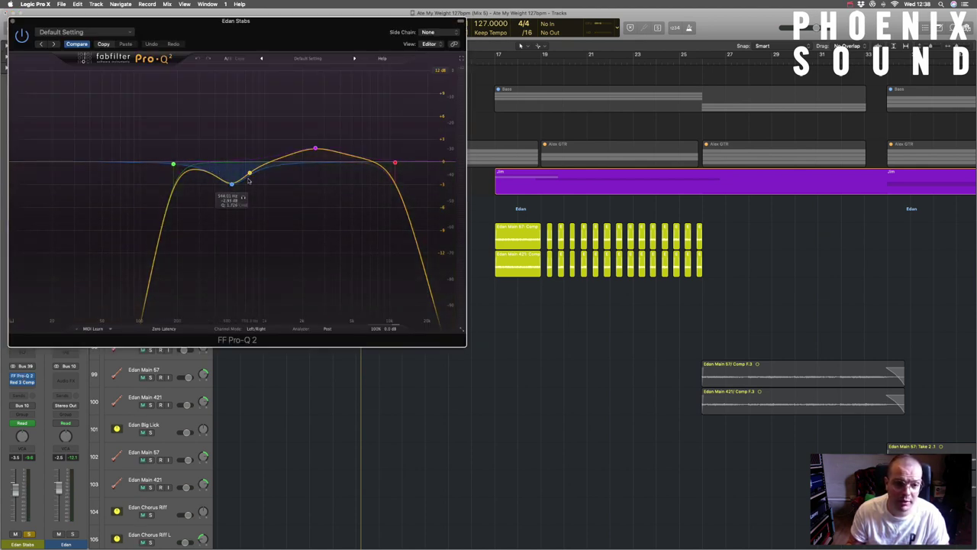
{"action": "scroll", "coordinate": [231, 184], "scroll_direction": "up", "scroll_amount": 3}
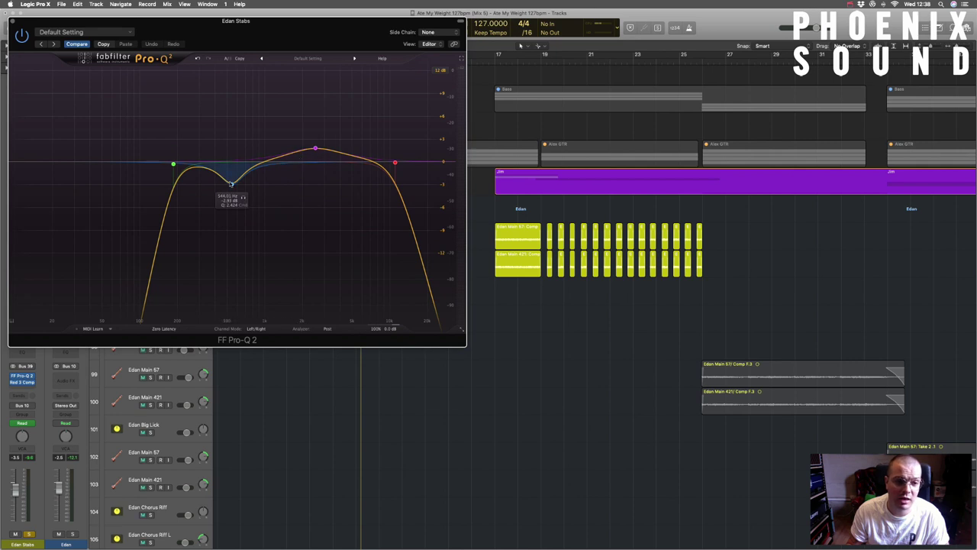
{"action": "scroll", "coordinate": [232, 184], "scroll_direction": "down", "scroll_amount": 2}
{"action": "mouse_move", "coordinate": [183, 188]}
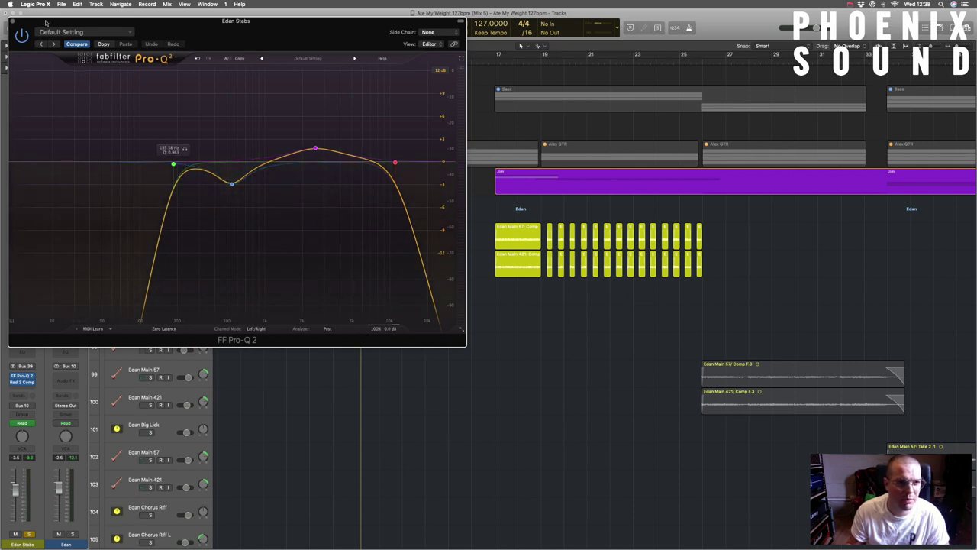
Move the EQ window off the track headers and leave only the Stabs bus on track 96 soloed.
{"action": "left_click_drag", "start_coordinate": [46, 23], "coordinate": [224, 40]}
{"action": "left_click", "coordinate": [152, 294]}
{"action": "left_click", "coordinate": [153, 295]}
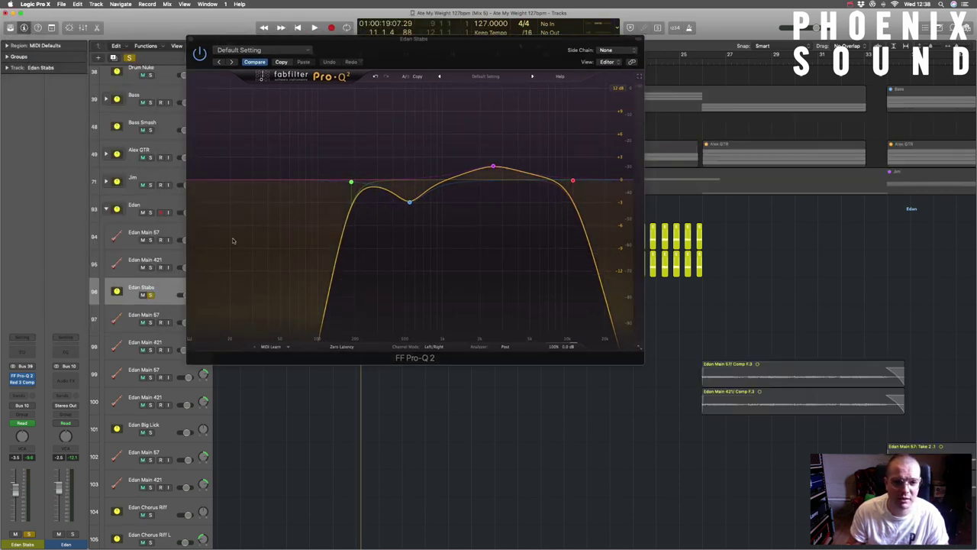
Turn on the bar 9 to bar 12 cycle and play the soloed Stabs bus, keeping its EQ window in view.
{"action": "left_click_drag", "start_coordinate": [286, 39], "coordinate": [353, 258]}
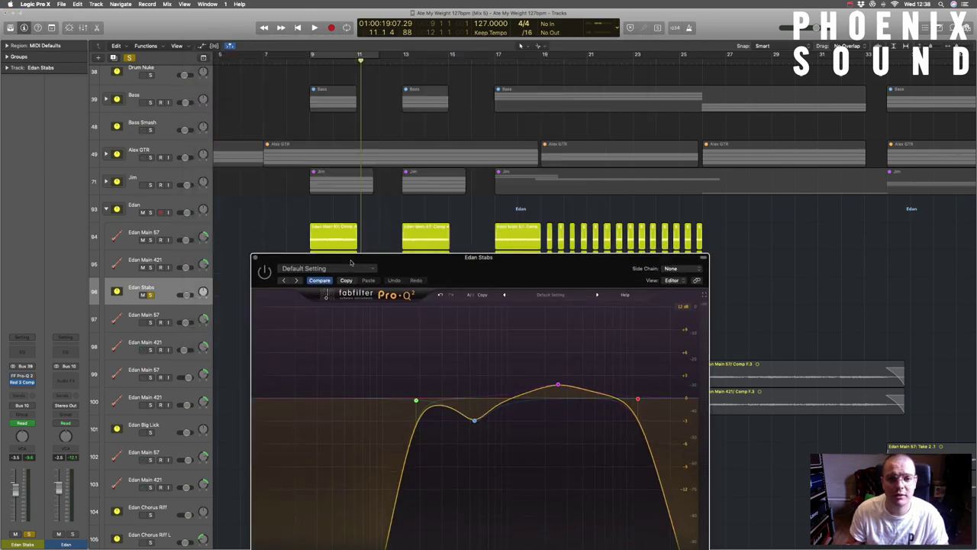
{"action": "left_click_drag", "start_coordinate": [313, 58], "coordinate": [379, 56]}
{"action": "key", "text": "space"}
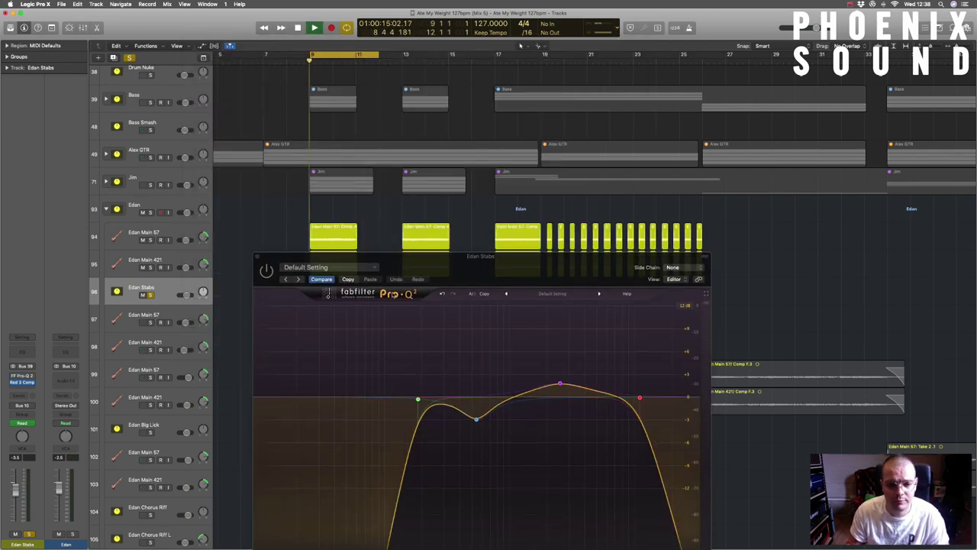
{"action": "left_click_drag", "start_coordinate": [390, 258], "coordinate": [352, 186]}
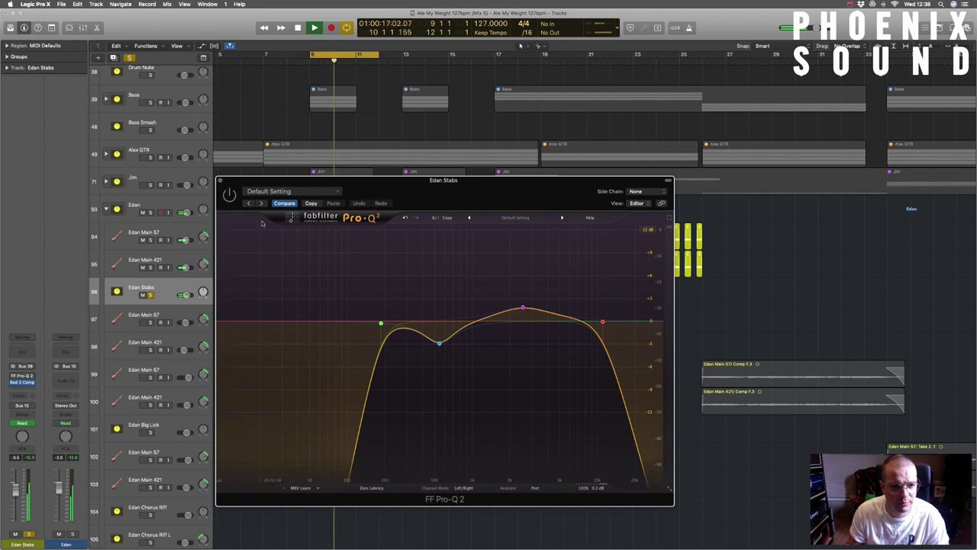
{"action": "key", "text": "space"}
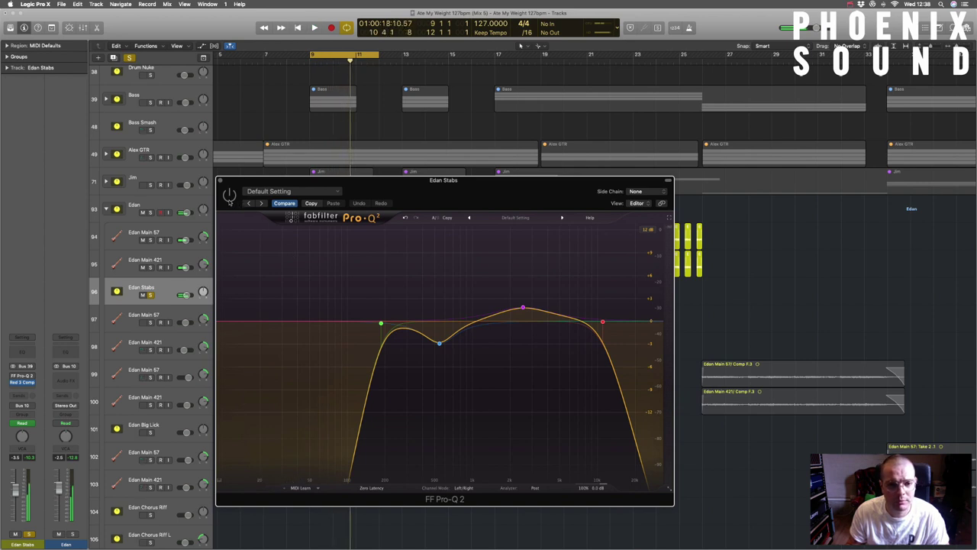
Audition the low-mid dip band of the Stabs bus FF Pro-Q 2 in isolation and inspect the upper-mid boost band.
{"action": "key", "text": "space"}
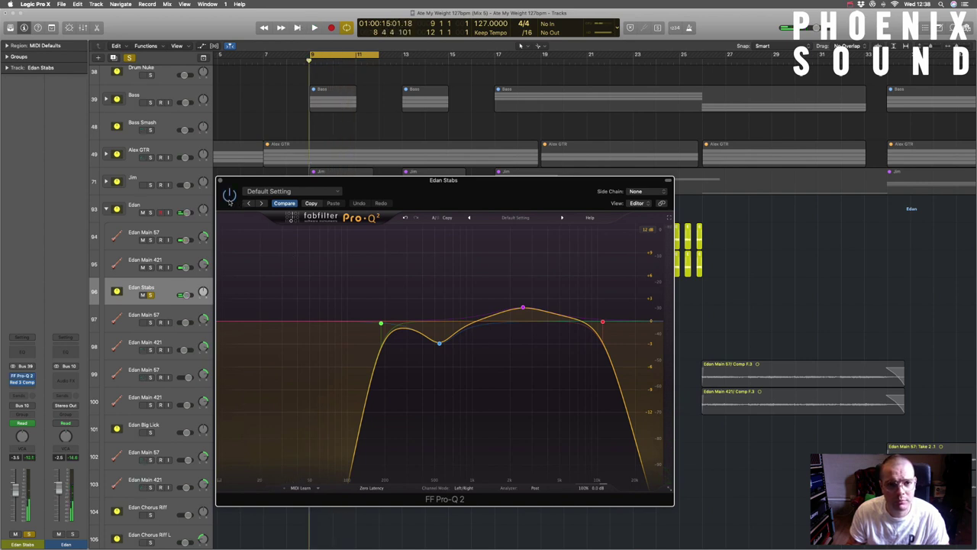
{"action": "key", "text": "space"}
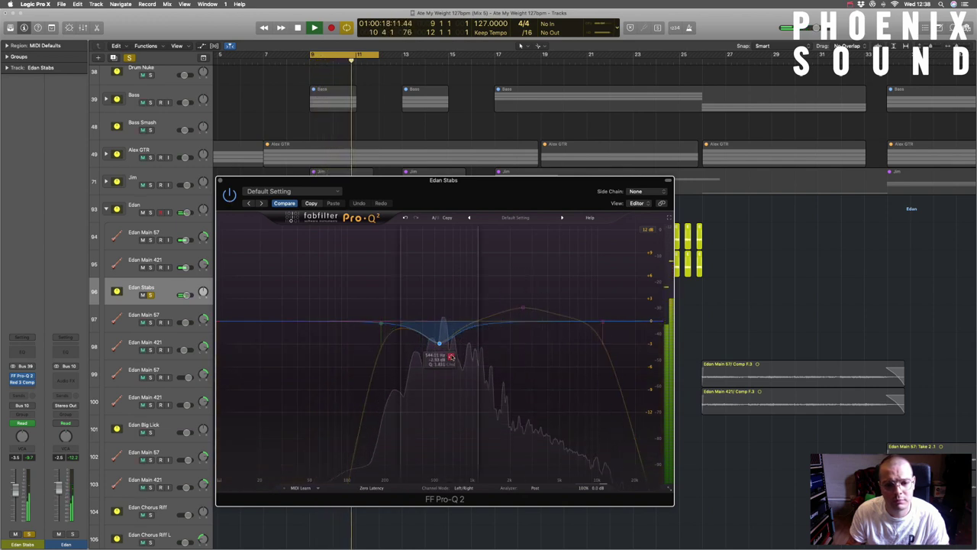
{"action": "key", "text": "space"}
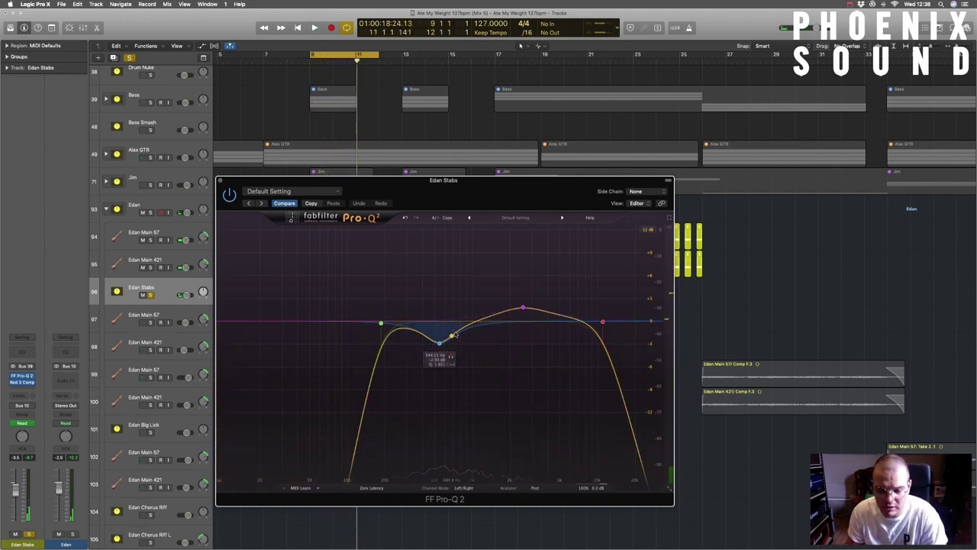
{"action": "left_click", "coordinate": [523, 307]}
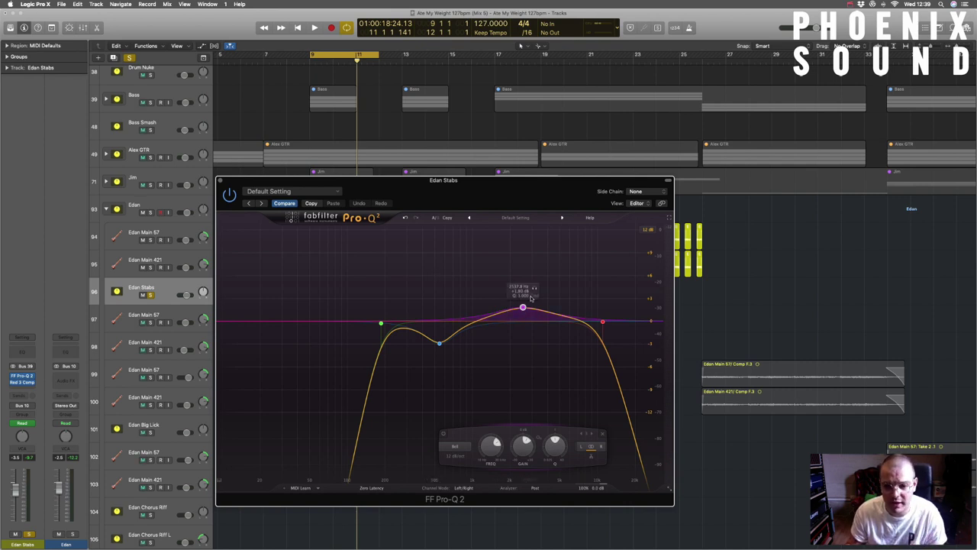
{"action": "left_click", "coordinate": [220, 181]}
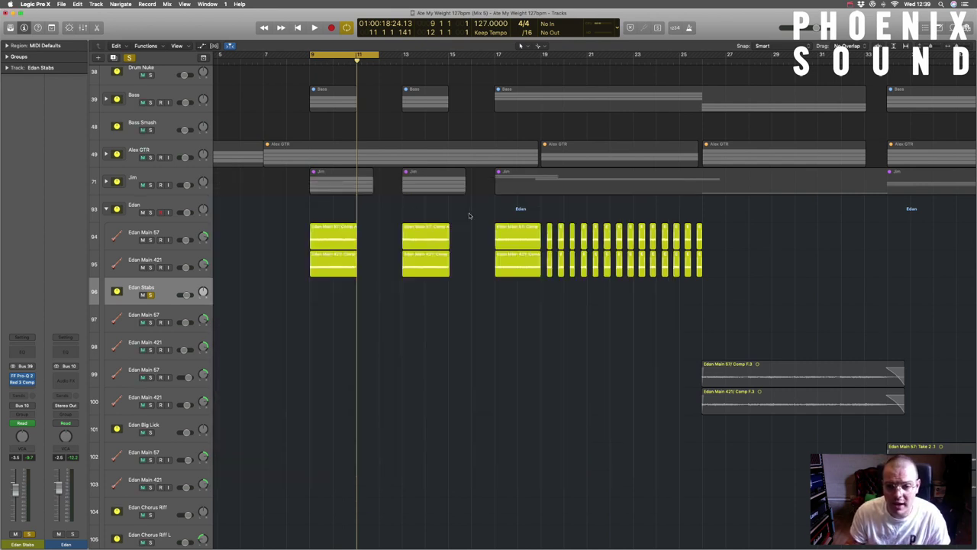
Extend the cycle range to end at bar 26, and play the soloed Stabs bus from bar 62 to bar 69.
{"action": "left_click_drag", "start_coordinate": [379, 55], "coordinate": [702, 55]}
{"action": "left_click", "coordinate": [535, 59]}
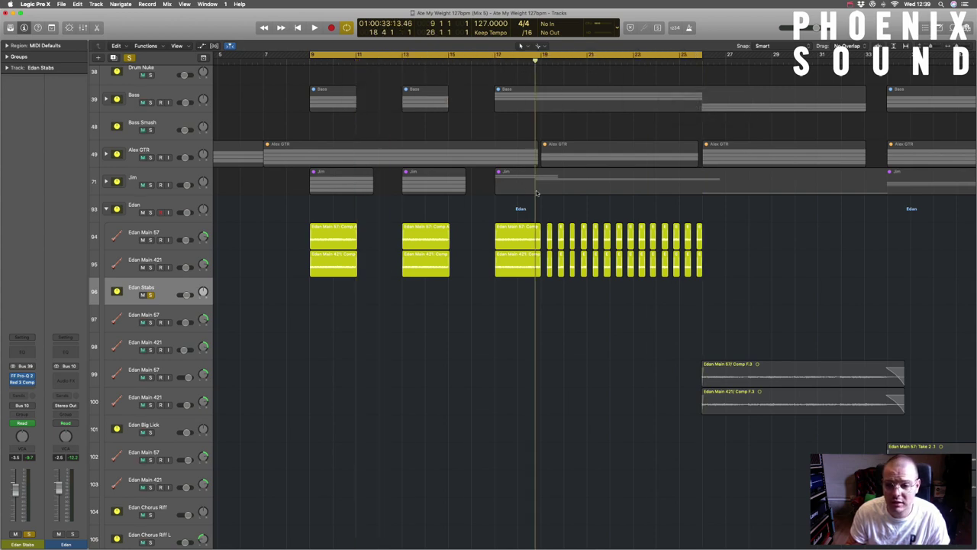
{"action": "scroll", "coordinate": [536, 193], "scroll_direction": "down", "scroll_amount": 5}
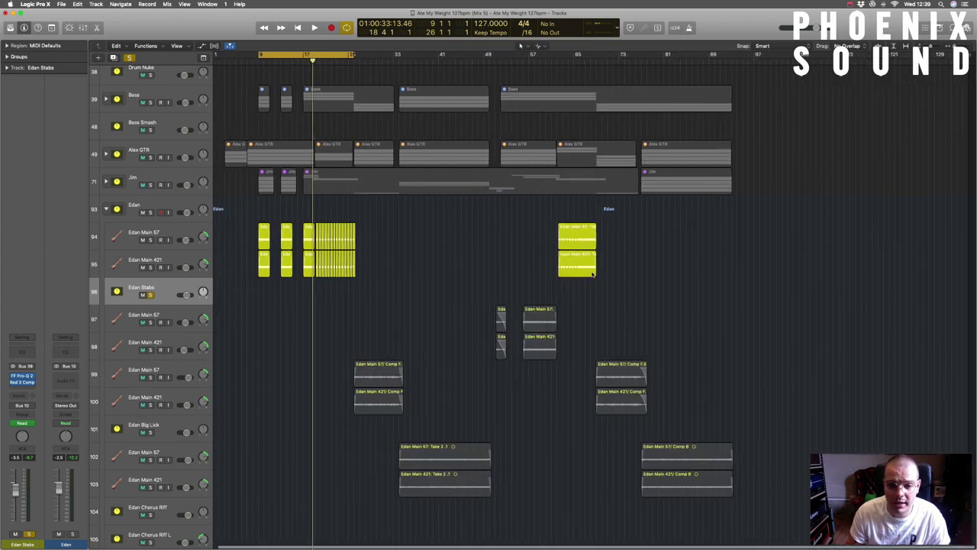
{"action": "left_click", "coordinate": [553, 64]}
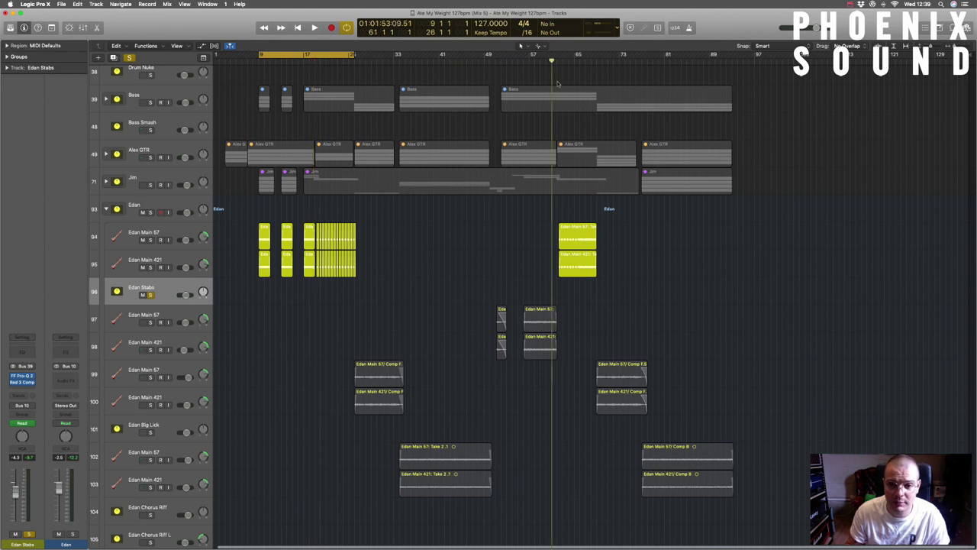
{"action": "scroll", "coordinate": [552, 76], "scroll_direction": "up", "scroll_amount": 5}
{"action": "left_click", "coordinate": [538, 62]}
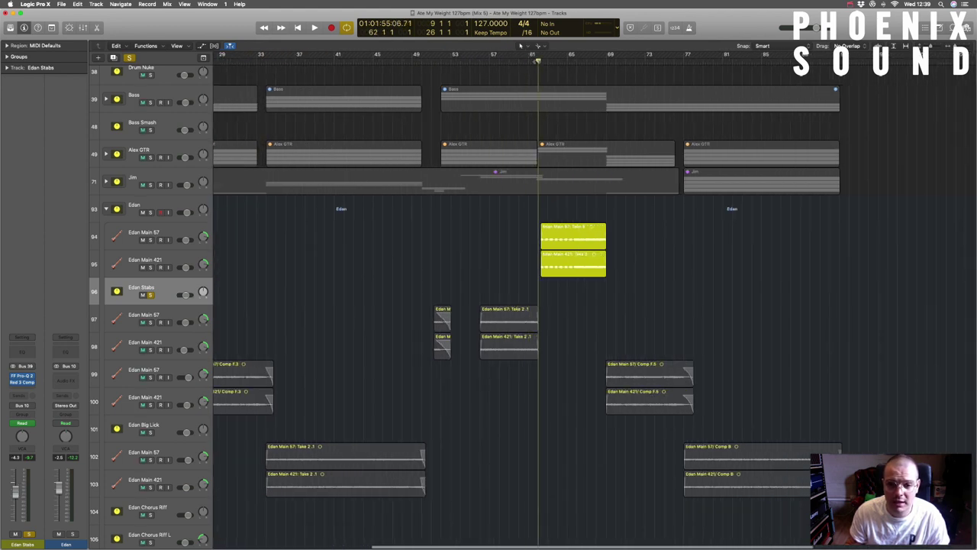
{"action": "key", "text": "space"}
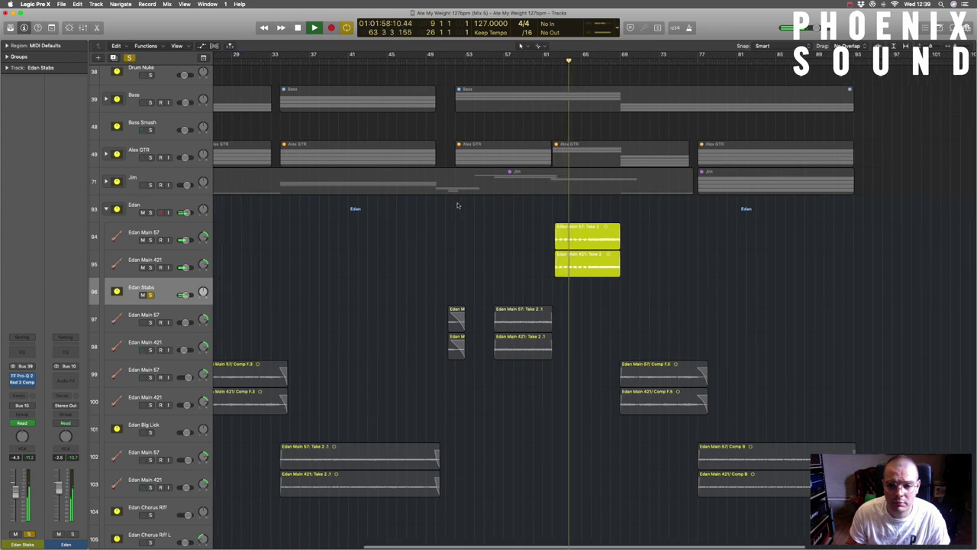
{"action": "scroll", "coordinate": [458, 205], "scroll_direction": "left", "scroll_amount": 1}
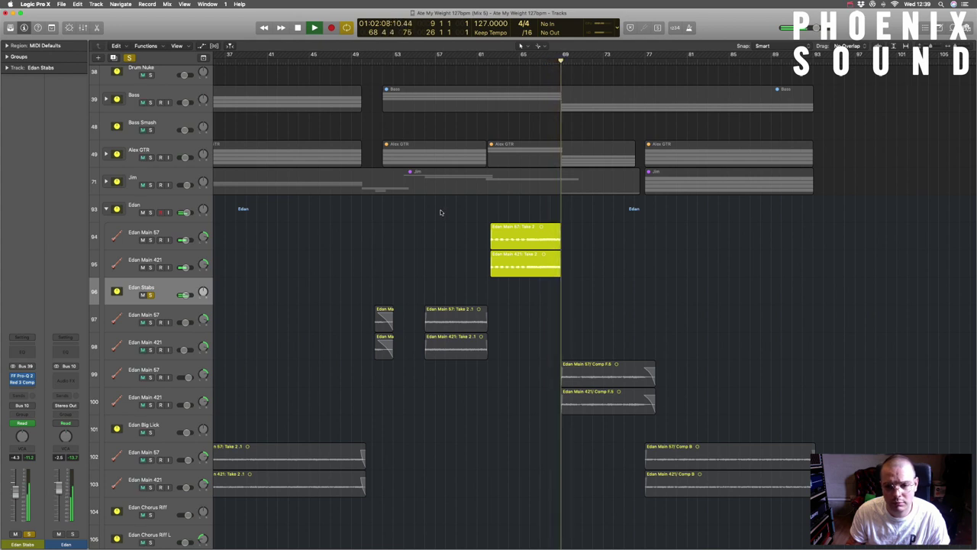
{"action": "key", "text": "space"}
{"action": "key", "text": "z"}
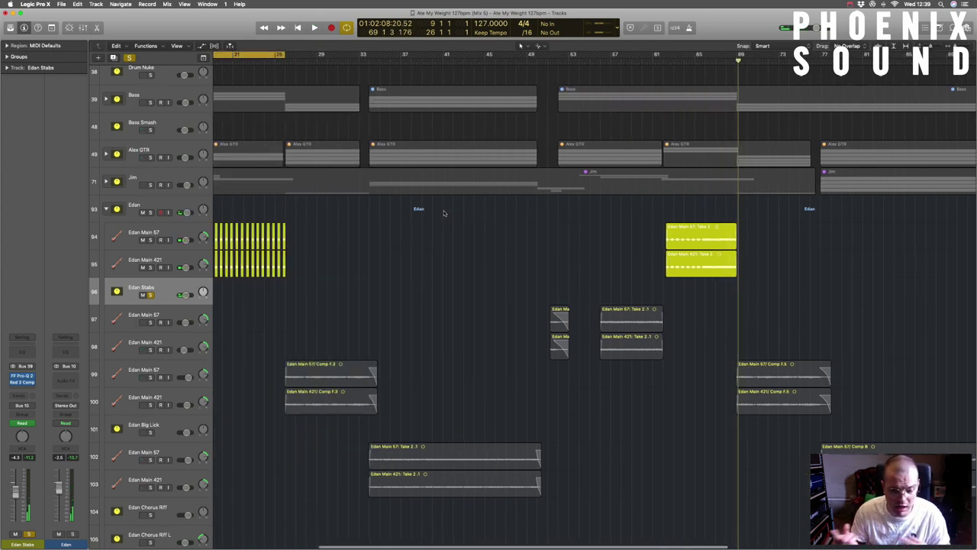
Review the Red 3 Compressor and FF Pro-Q 2 settings on the Stabs bus, closing both plug-in windows.
{"action": "key", "text": "super+Right"}
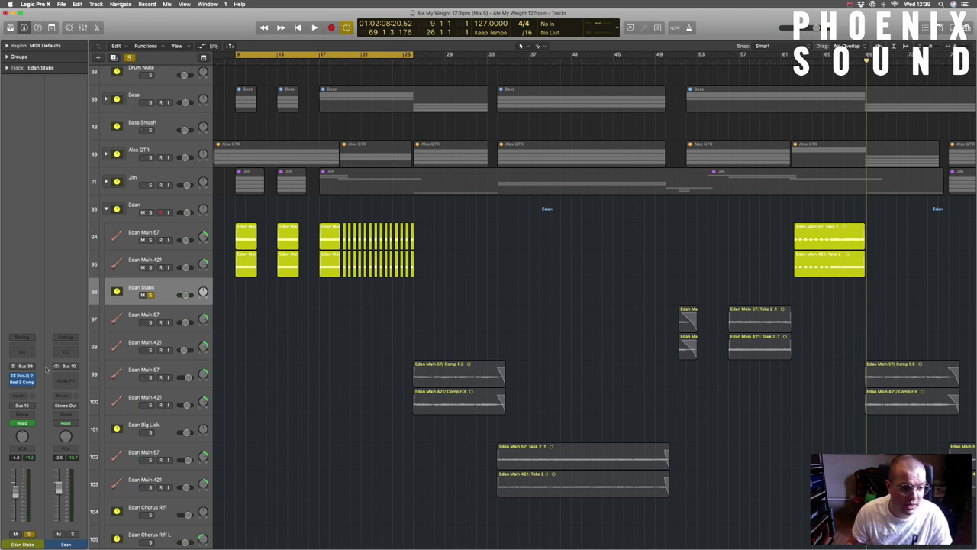
{"action": "left_click", "coordinate": [23, 381]}
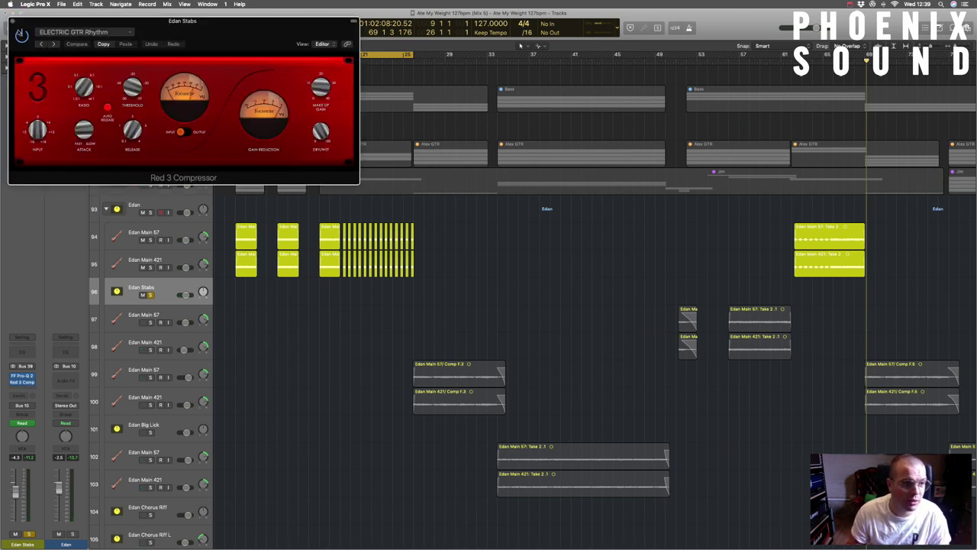
{"action": "left_click", "coordinate": [12, 21]}
{"action": "left_click", "coordinate": [20, 375]}
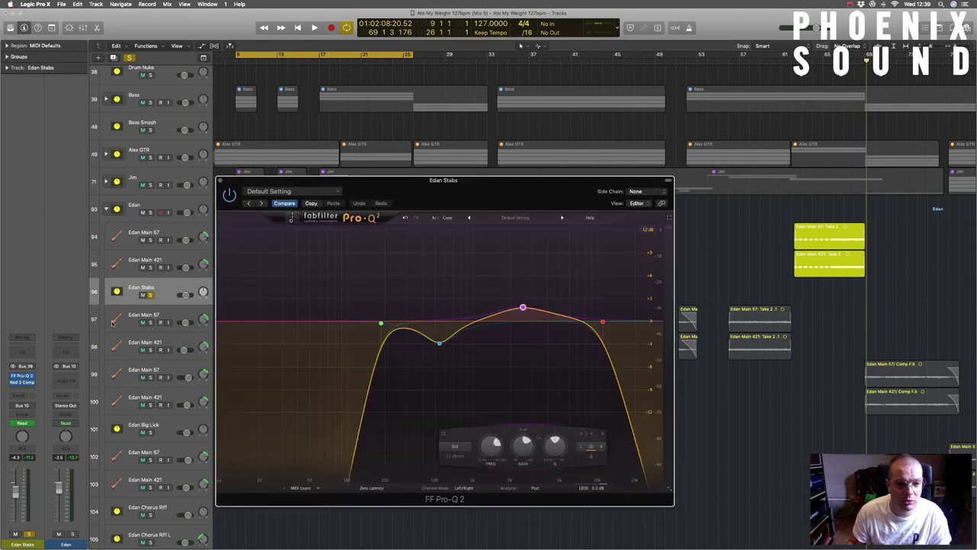
{"action": "left_click", "coordinate": [219, 180]}
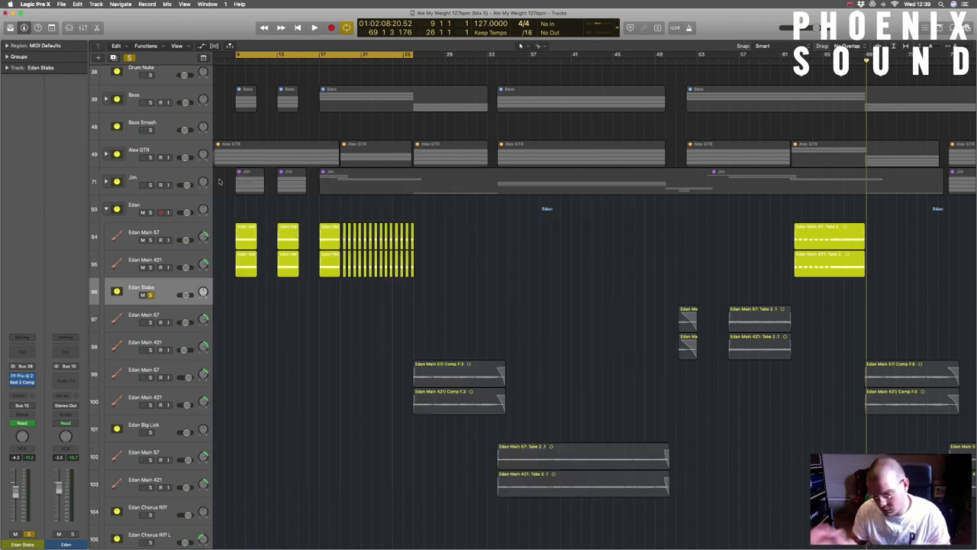
Add tracks 97 and 98 to the solo and play their short part from bar 51.
{"action": "scroll", "coordinate": [281, 264], "scroll_direction": "down", "scroll_amount": 3}
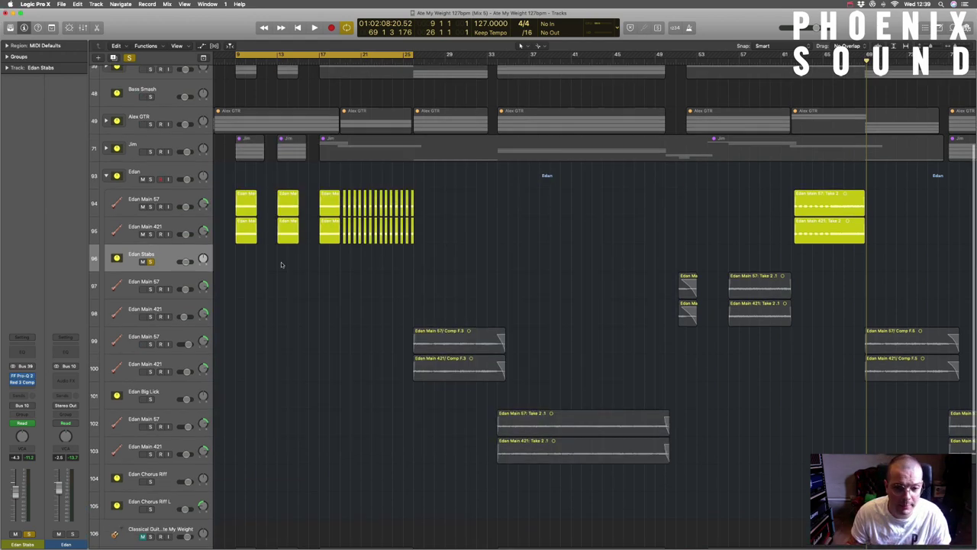
{"action": "scroll", "coordinate": [284, 264], "scroll_direction": "right", "scroll_amount": 2}
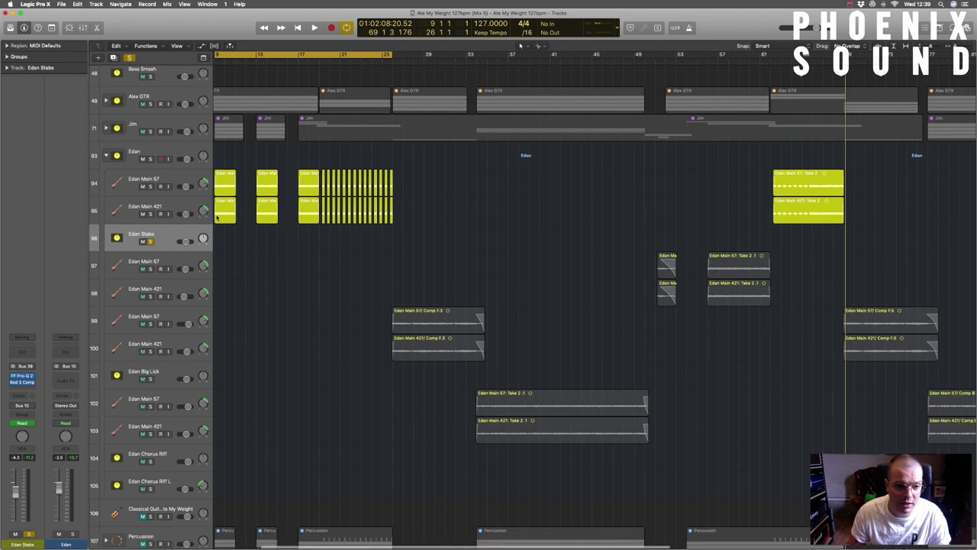
{"action": "left_click_drag", "start_coordinate": [150, 297], "coordinate": [152, 313]}
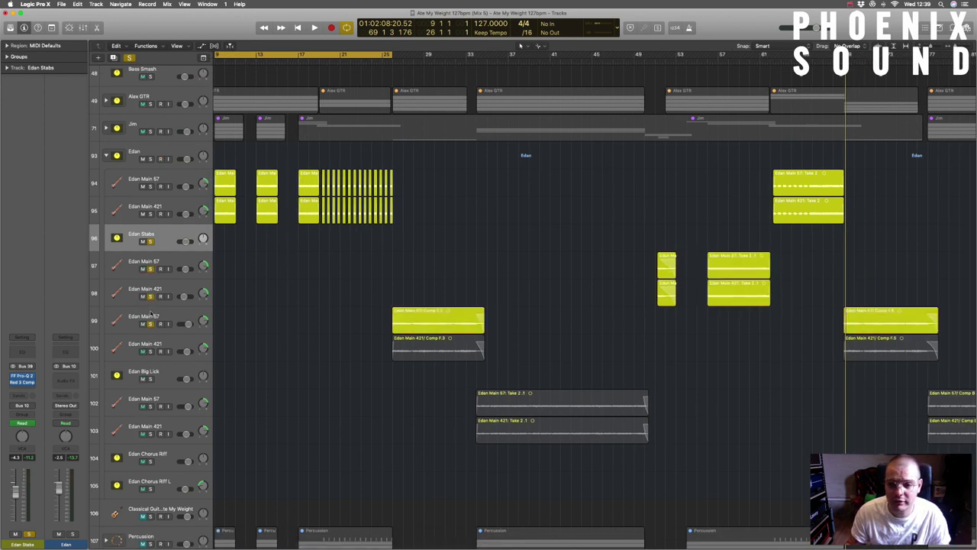
{"action": "left_click", "coordinate": [656, 61]}
{"action": "key", "text": "space"}
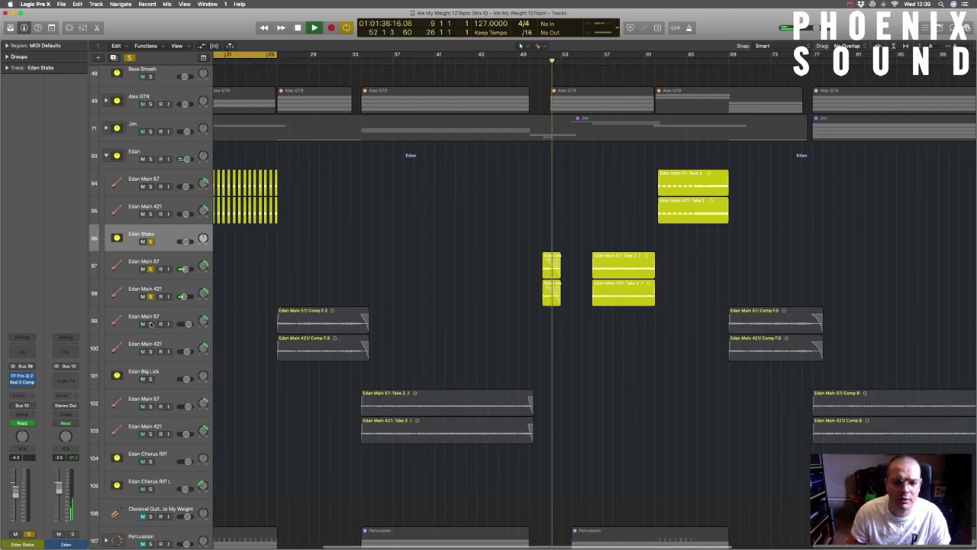
Play the longer part on tracks 97 and 98 from bar 56 and take the Stabs bus out of solo.
{"action": "left_click", "coordinate": [607, 61]}
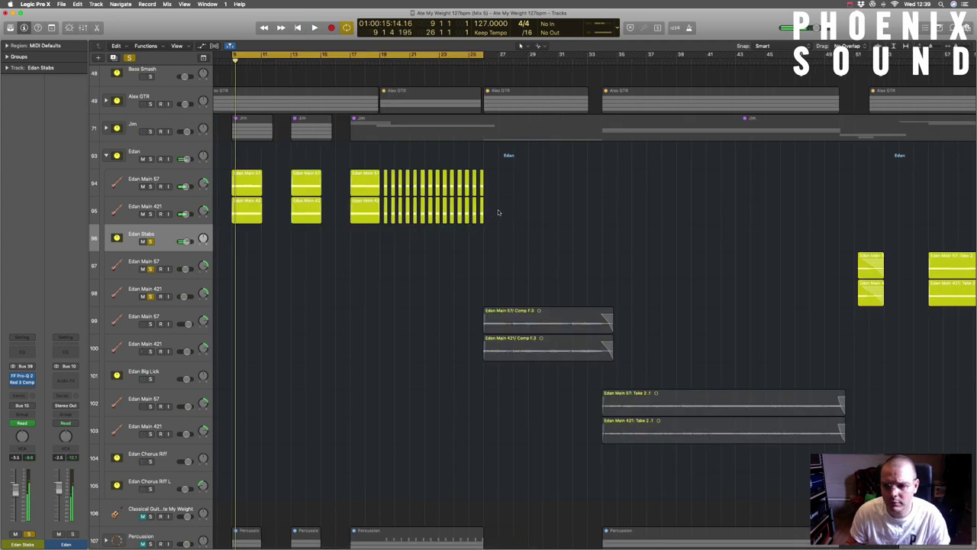
{"action": "scroll", "coordinate": [507, 198], "scroll_direction": "right", "scroll_amount": 10}
{"action": "left_click", "coordinate": [542, 60]}
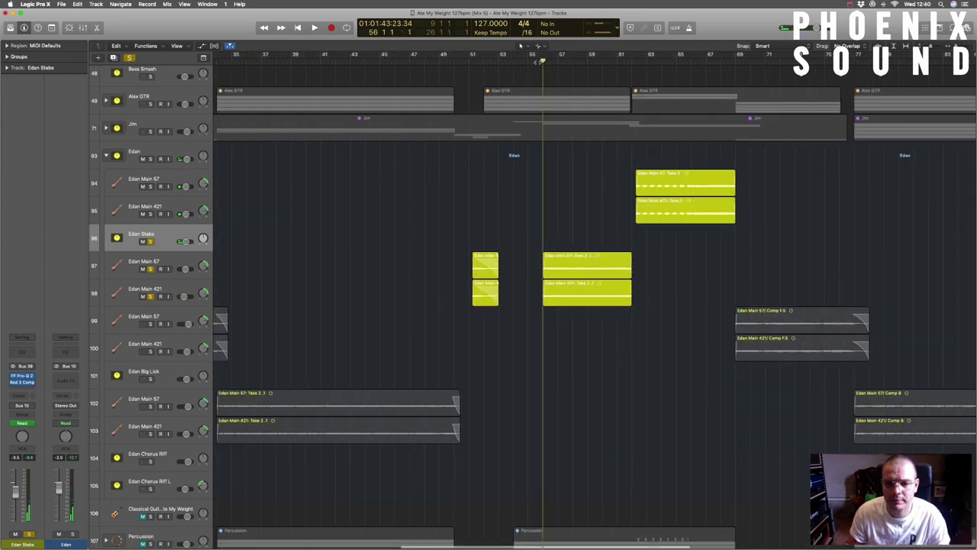
{"action": "key", "text": "space"}
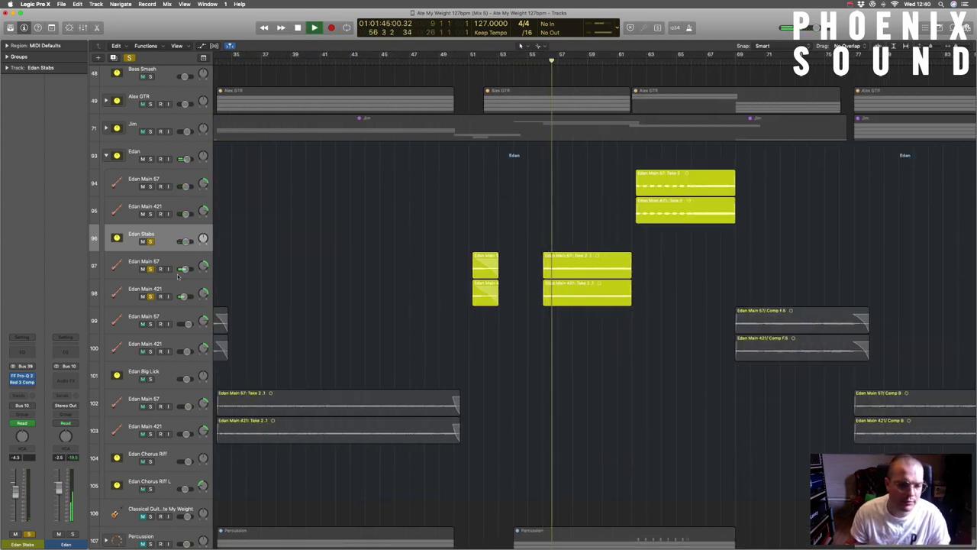
{"action": "left_click", "coordinate": [151, 242]}
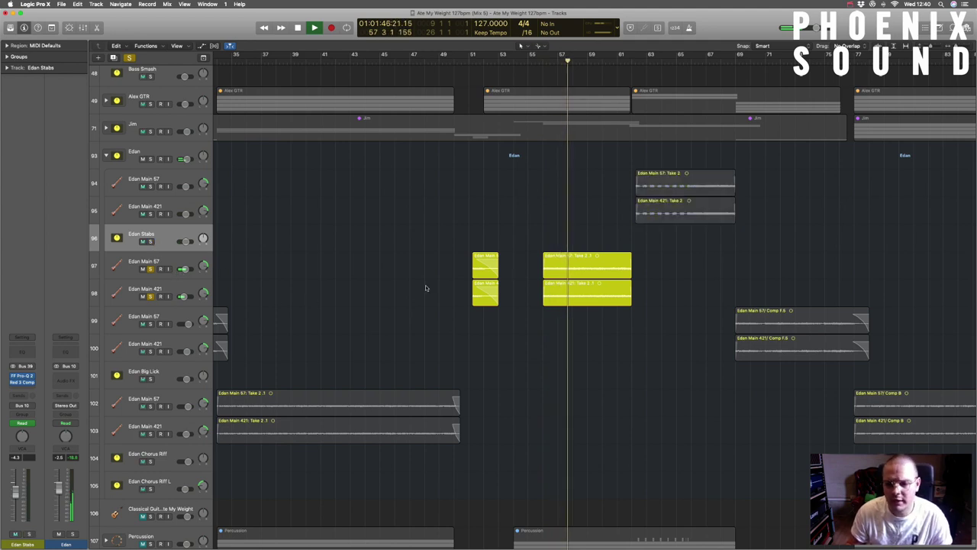
{"action": "key", "text": "space"}
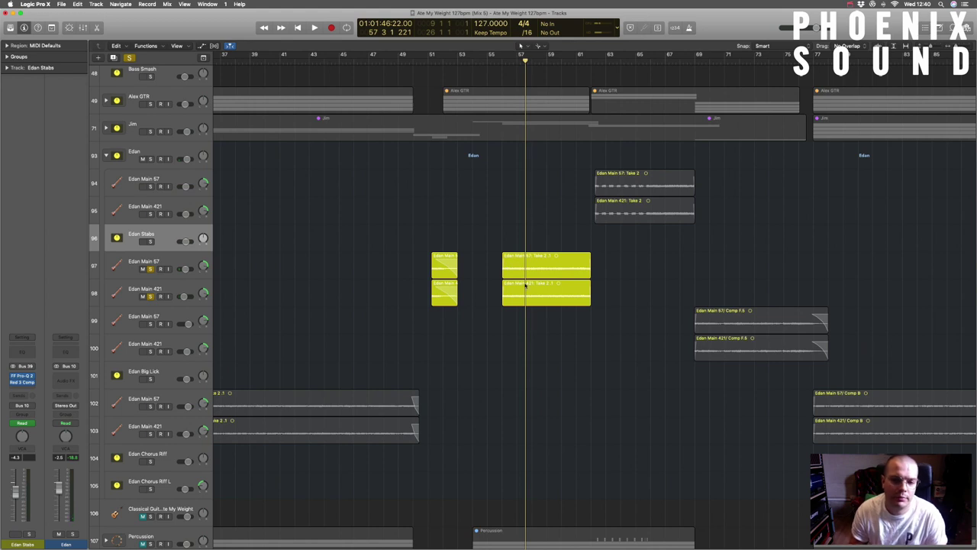
Add the guitar stack on track 71 to the solo and play it with tracks 97 and 98 from bar 50.
{"action": "left_click", "coordinate": [410, 61]}
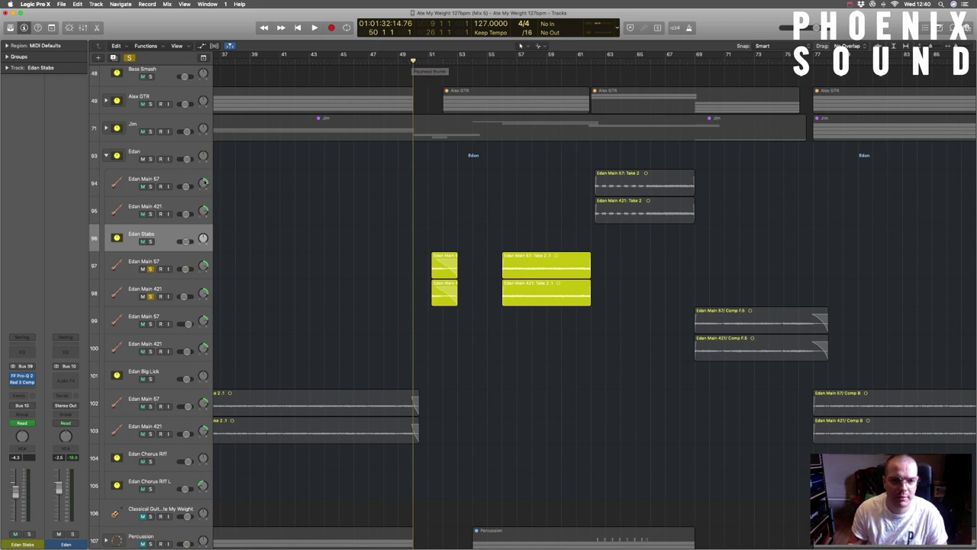
{"action": "left_click", "coordinate": [151, 131]}
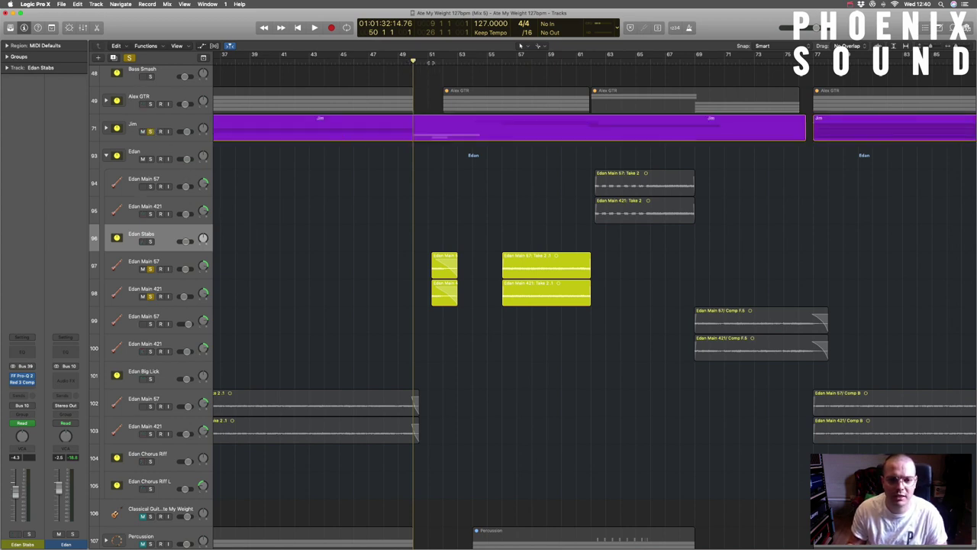
{"action": "key", "text": "space"}
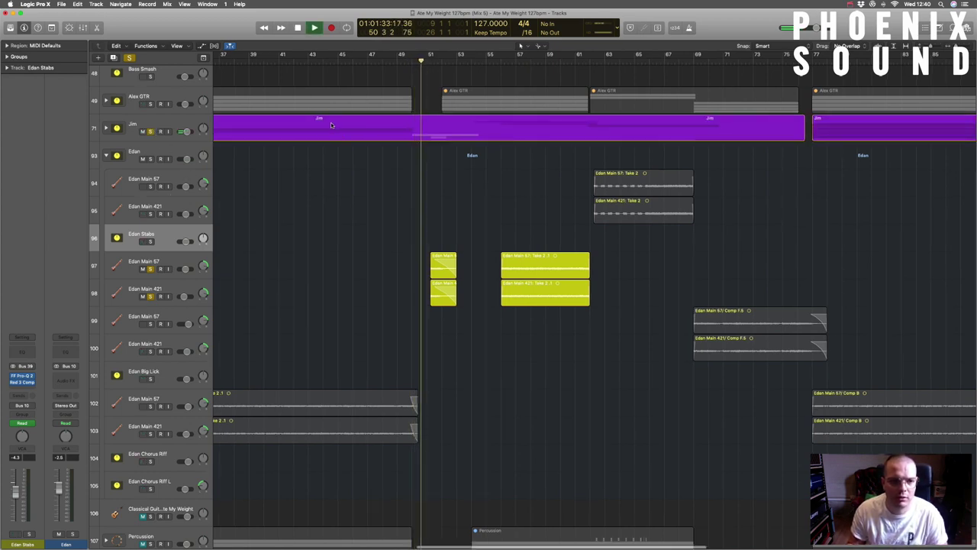
Add tracks 84 to 87 inside the track 71 stack to the solo and move the playhead back to bar 49.
{"action": "left_click", "coordinate": [106, 128]}
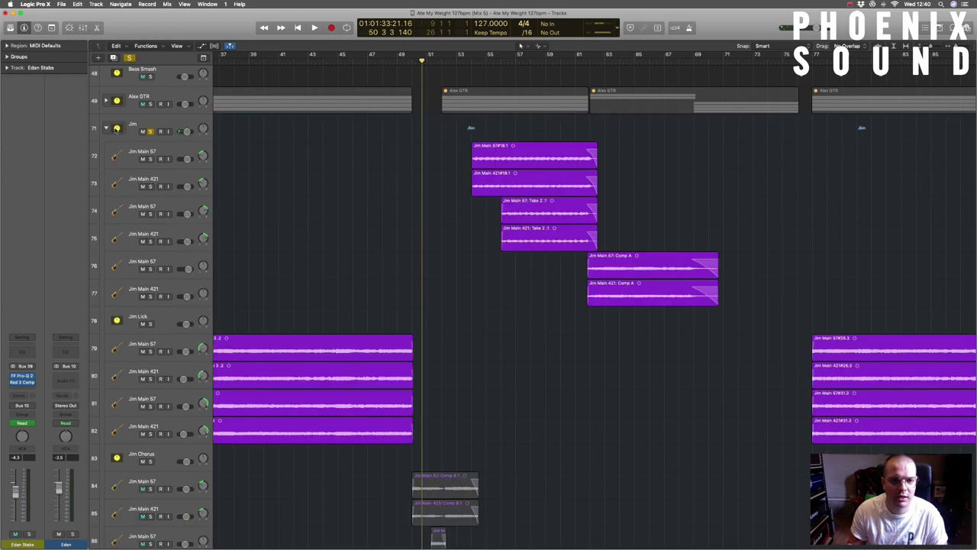
{"action": "scroll", "coordinate": [155, 433], "scroll_direction": "down", "scroll_amount": 5}
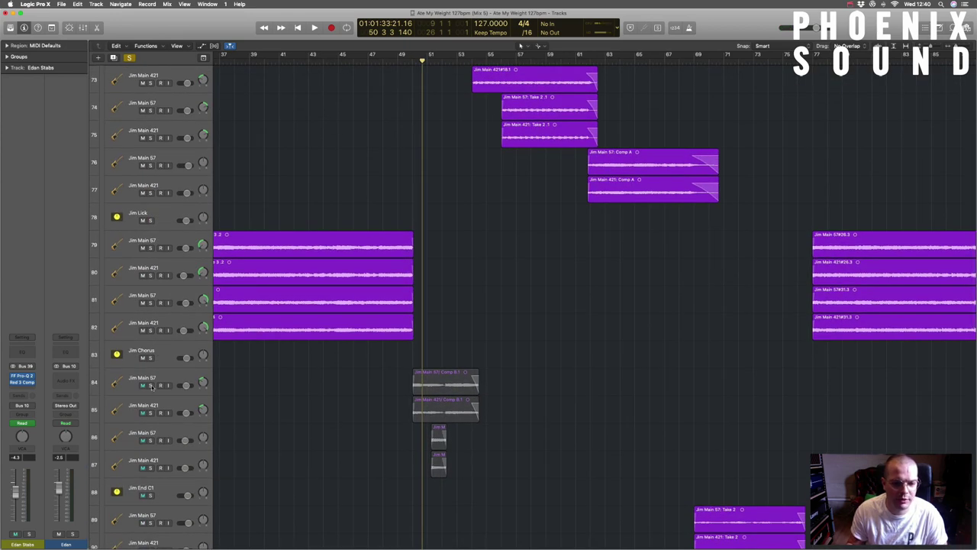
{"action": "left_click_drag", "start_coordinate": [150, 384], "coordinate": [152, 455]}
{"action": "key", "text": "comma"}
{"action": "key", "text": "comma"}
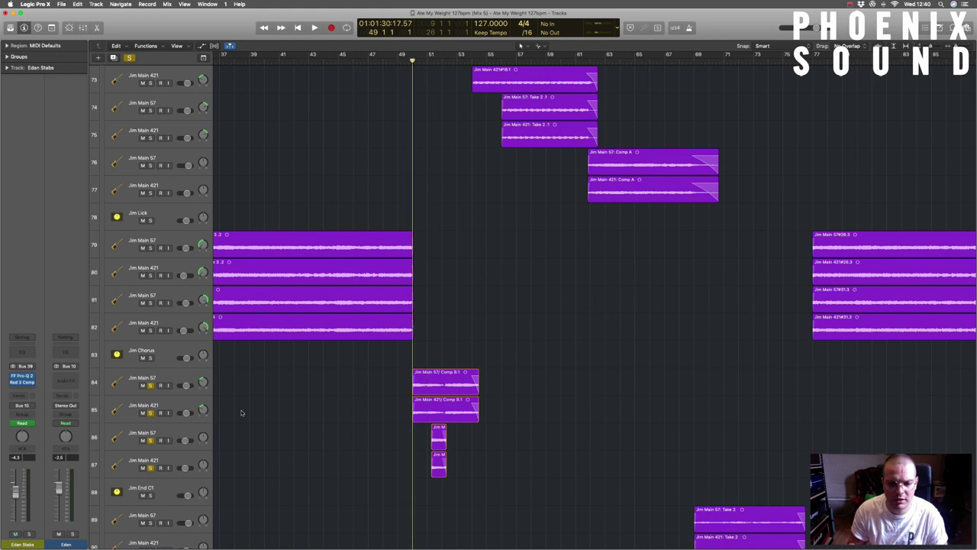
Play the soloed tracks 84 to 87 together with tracks 97 and 98 from bar 49 and stop at bar 52.
{"action": "key", "text": "space"}
{"action": "key", "text": "super+Right"}
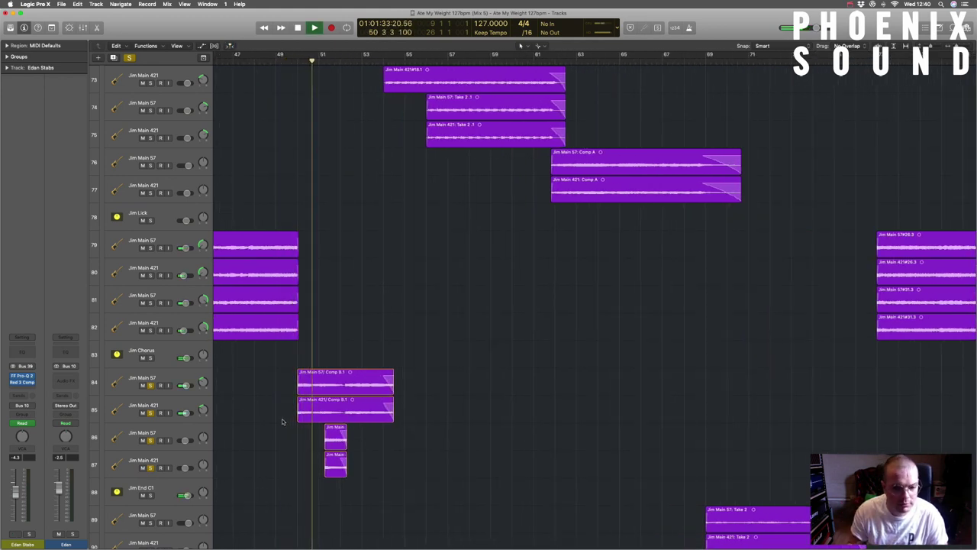
{"action": "scroll", "coordinate": [282, 423], "scroll_direction": "down", "scroll_amount": 6}
{"action": "scroll", "coordinate": [279, 416], "scroll_direction": "down", "scroll_amount": 2}
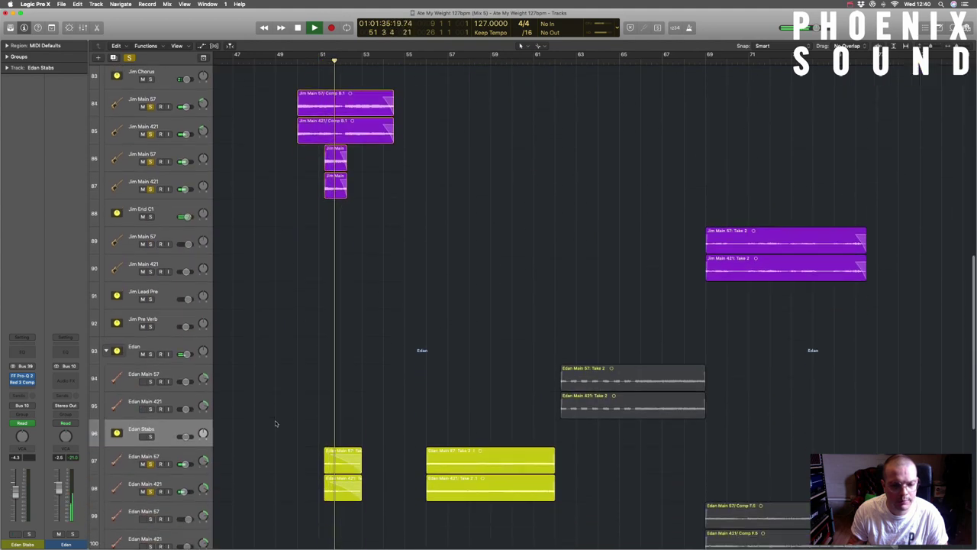
{"action": "key", "text": "space"}
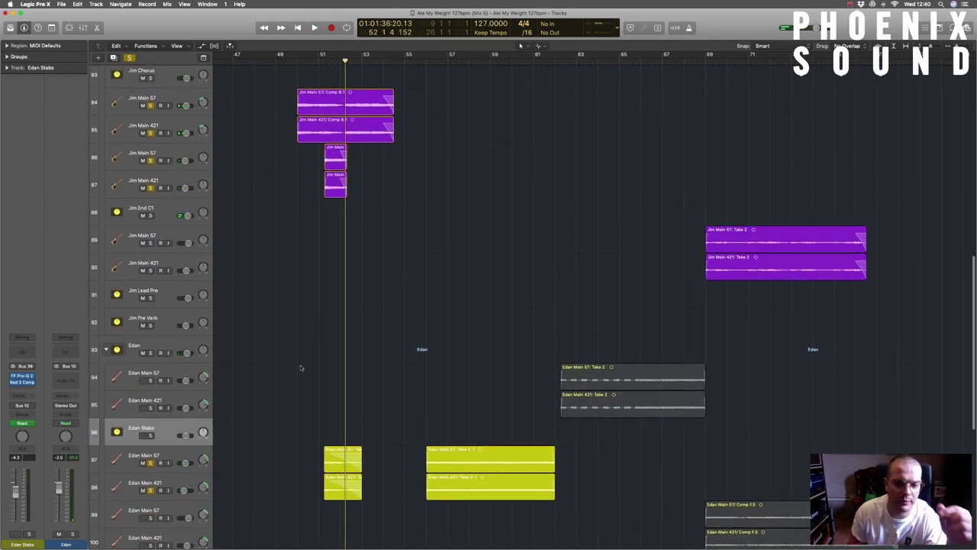
Compare the channel strip settings of tracks 86, 97 and 84, including their panning and output bus.
{"action": "left_click", "coordinate": [188, 152]}
{"action": "scroll", "coordinate": [187, 346], "scroll_direction": "down", "scroll_amount": 1}
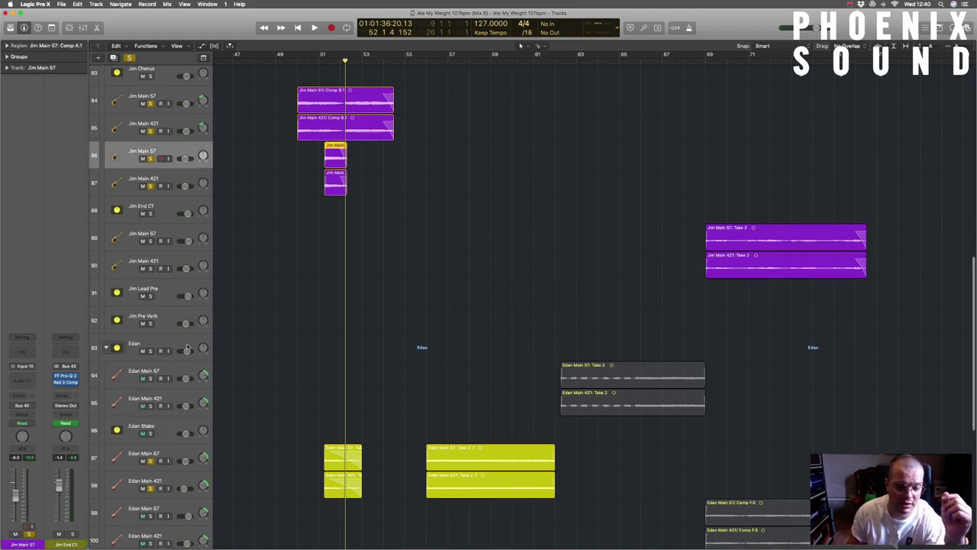
{"action": "left_click", "coordinate": [181, 456]}
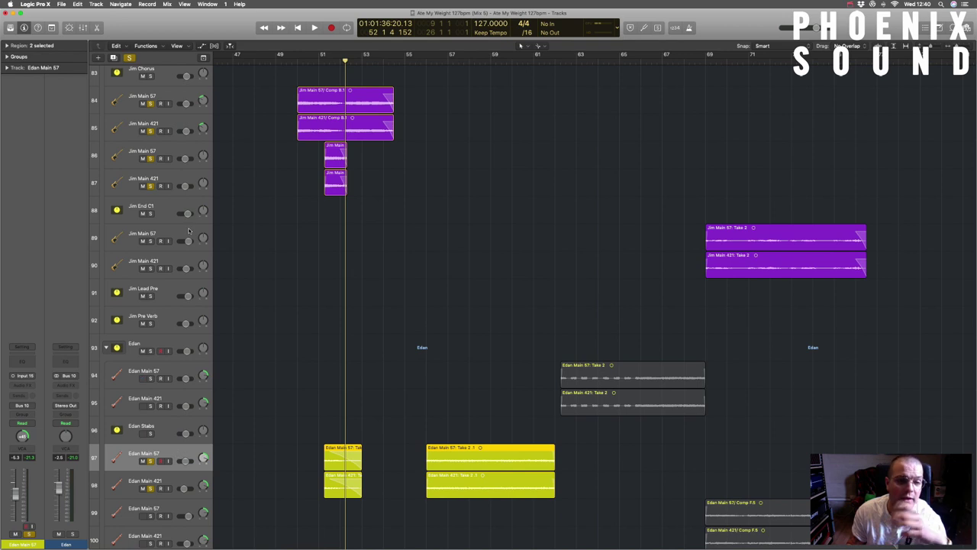
{"action": "left_click", "coordinate": [162, 100]}
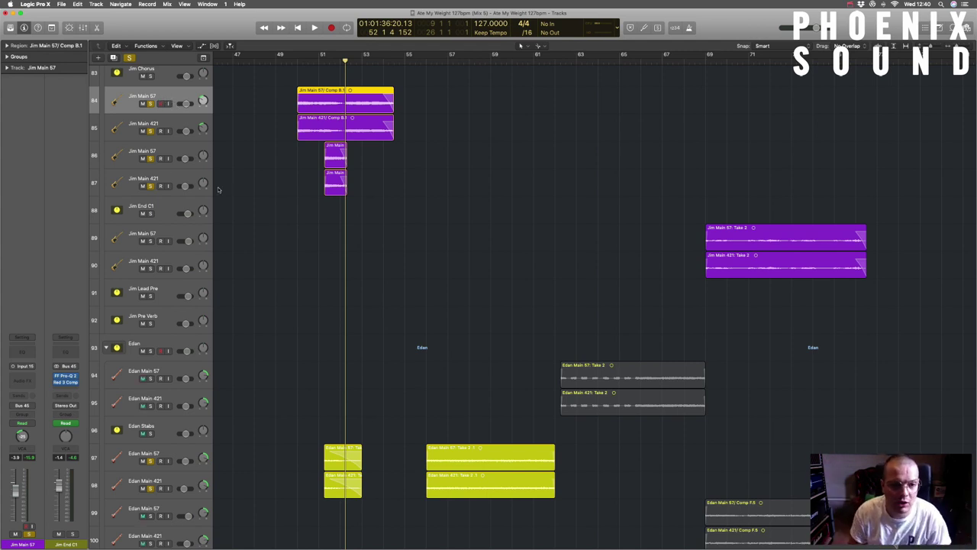
Move the playhead to bar 56 and look through the guitar tracks of the track 71 and track 93 stacks.
{"action": "scroll", "coordinate": [307, 174], "scroll_direction": "right", "scroll_amount": 3}
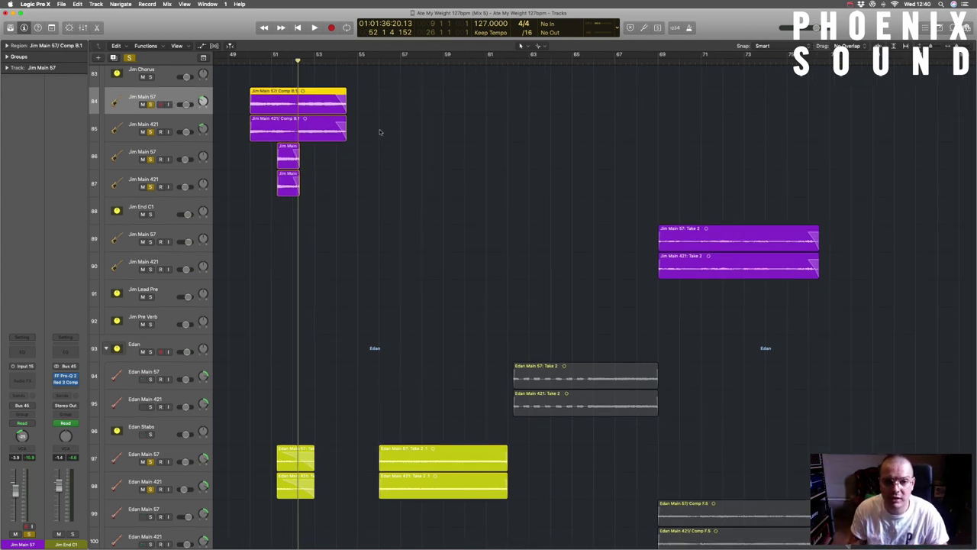
{"action": "left_click", "coordinate": [377, 61]}
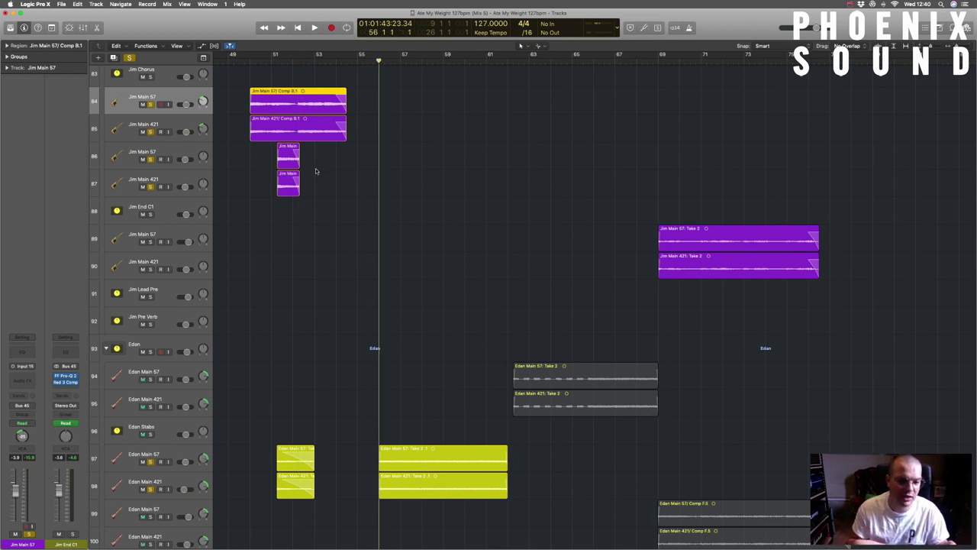
{"action": "scroll", "coordinate": [323, 171], "scroll_direction": "left", "scroll_amount": 1}
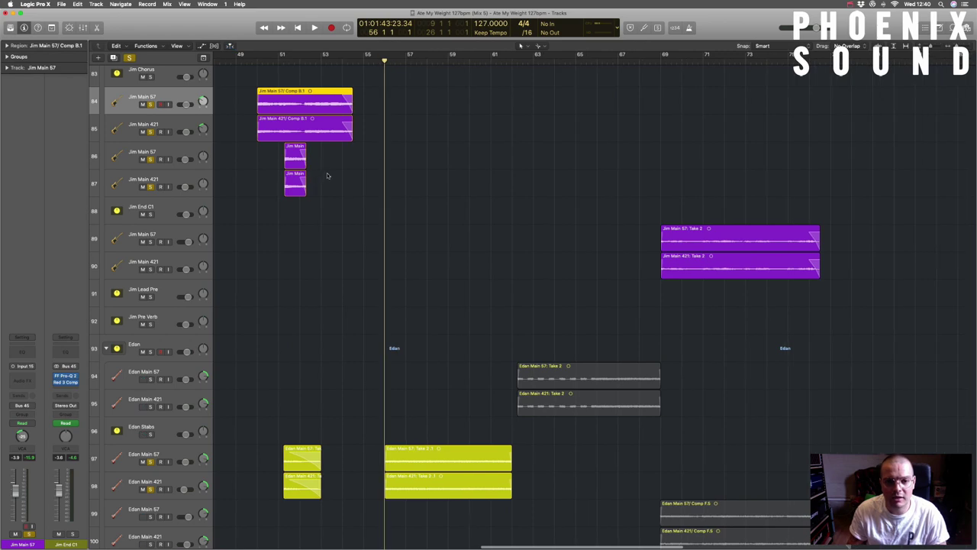
{"action": "scroll", "coordinate": [336, 177], "scroll_direction": "up", "scroll_amount": 1}
{"action": "scroll", "coordinate": [346, 182], "scroll_direction": "down", "scroll_amount": 3}
{"action": "scroll", "coordinate": [346, 179], "scroll_direction": "up", "scroll_amount": 6}
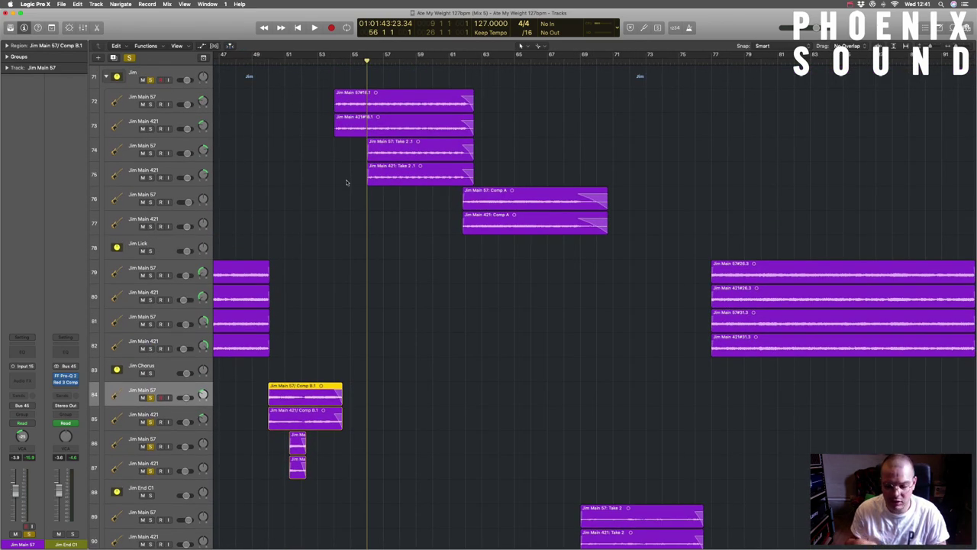
{"action": "scroll", "coordinate": [345, 182], "scroll_direction": "up", "scroll_amount": 4}
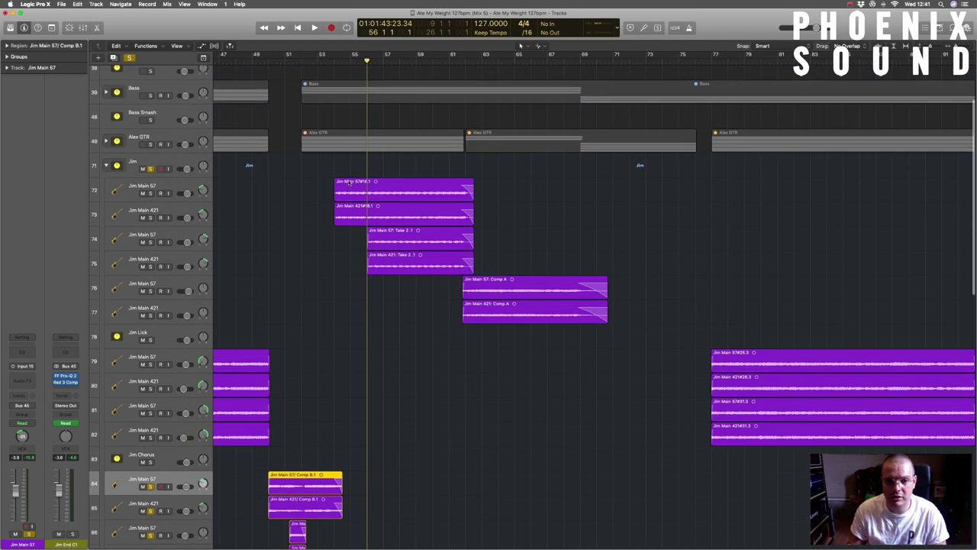
{"action": "scroll", "coordinate": [348, 182], "scroll_direction": "down", "scroll_amount": 10}
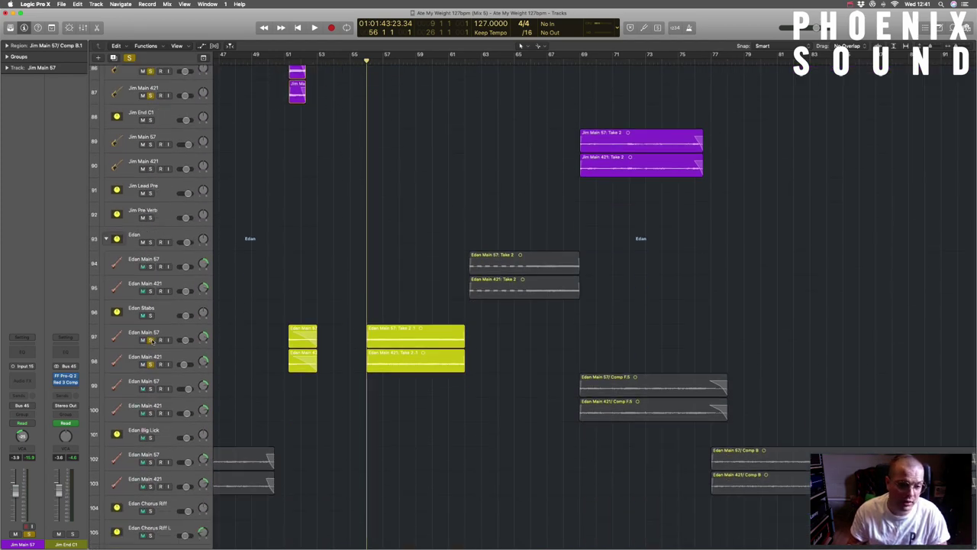
Solo only tracks 97 and 98 and play their longer part from bar 56.
{"action": "left_click", "coordinate": [152, 339]}
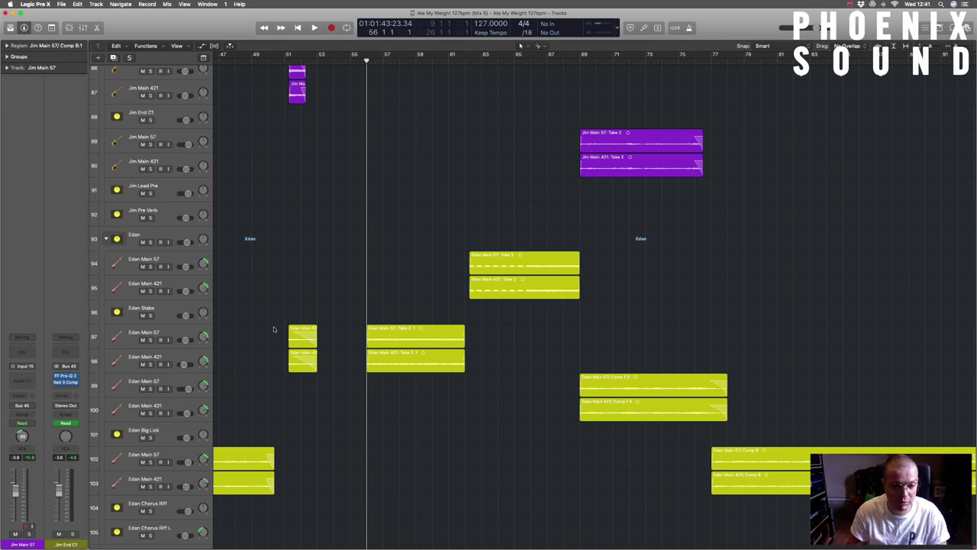
{"action": "key", "text": "comma"}
{"action": "left_click_drag", "start_coordinate": [150, 340], "coordinate": [151, 364]}
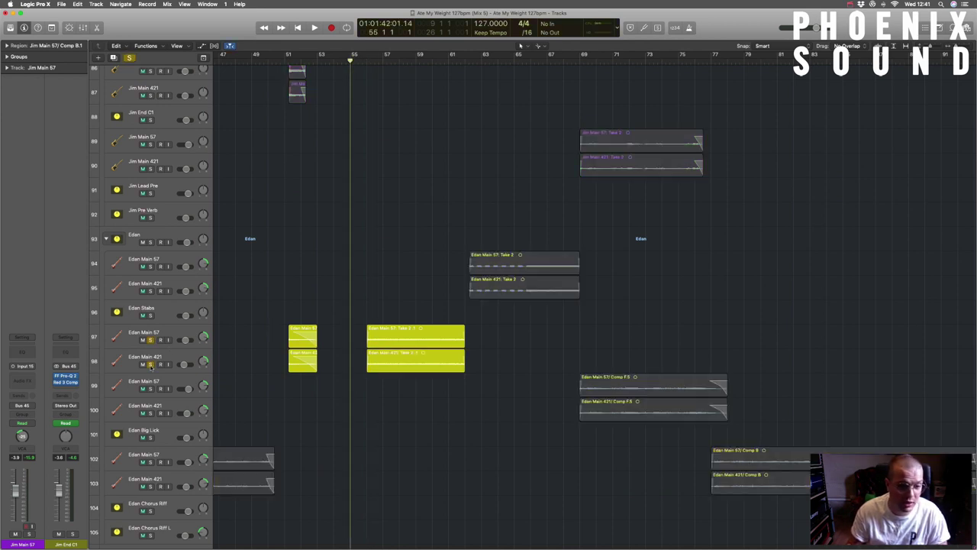
{"action": "key", "text": "period"}
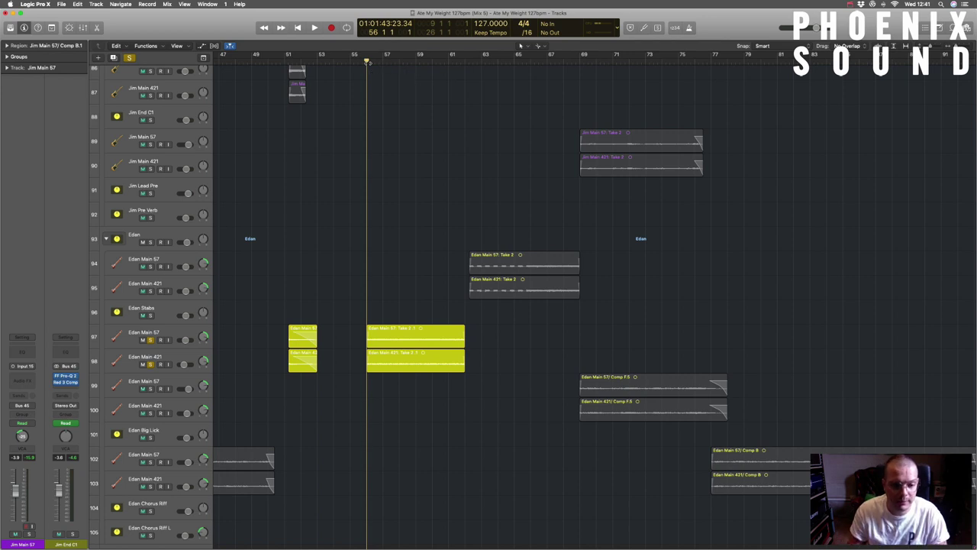
{"action": "key", "text": "space"}
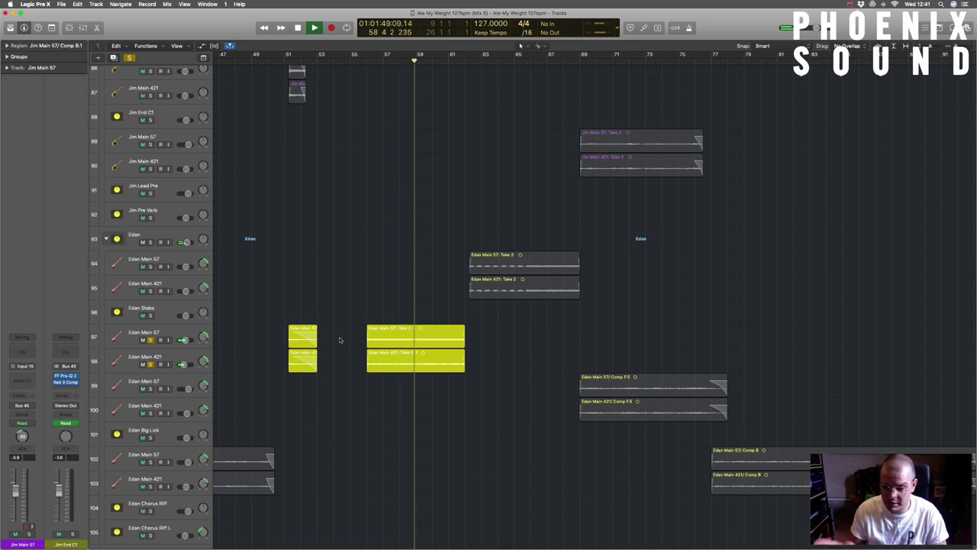
{"action": "scroll", "coordinate": [335, 341], "scroll_direction": "up", "scroll_amount": 1}
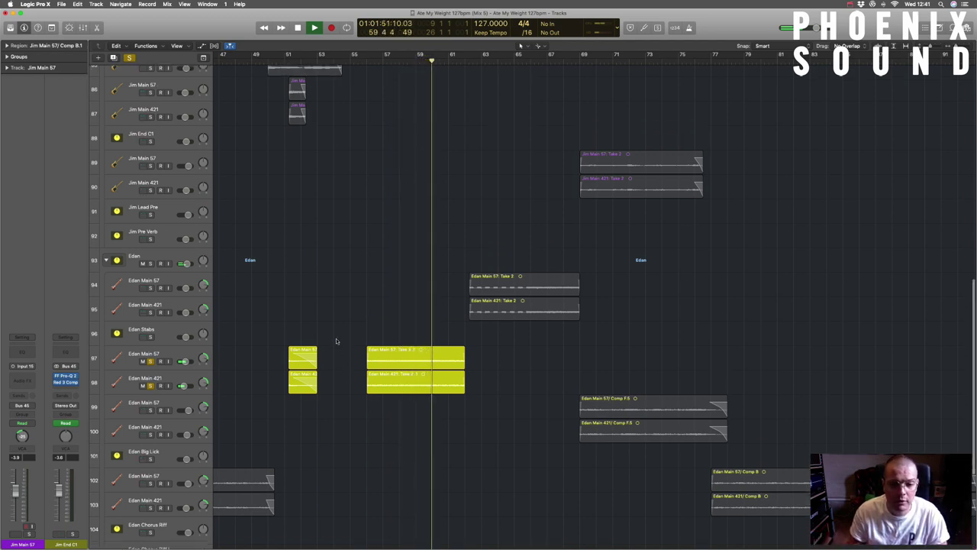
{"action": "key", "text": "space"}
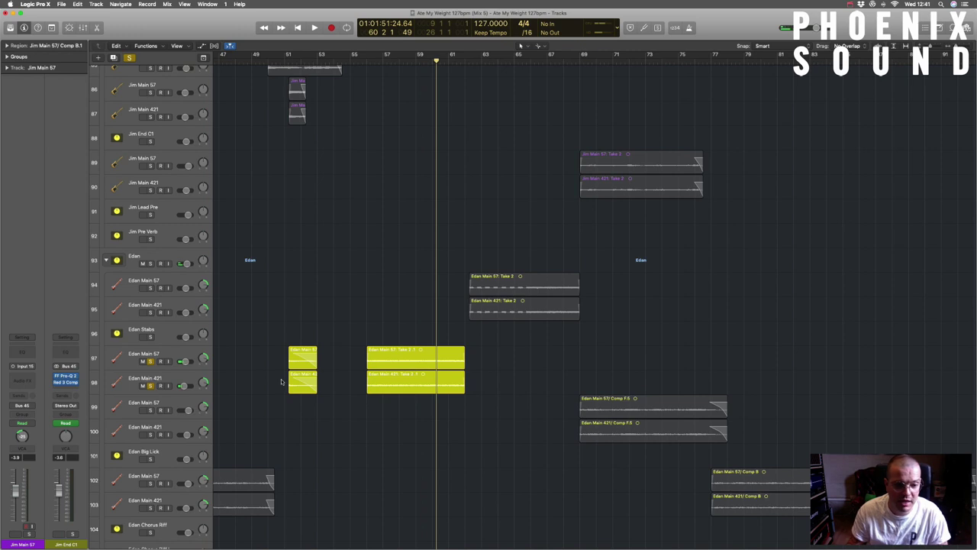
Clear the solo and play the full mix from just before the longer part on tracks 97 and 98.
{"action": "left_click", "coordinate": [150, 361]}
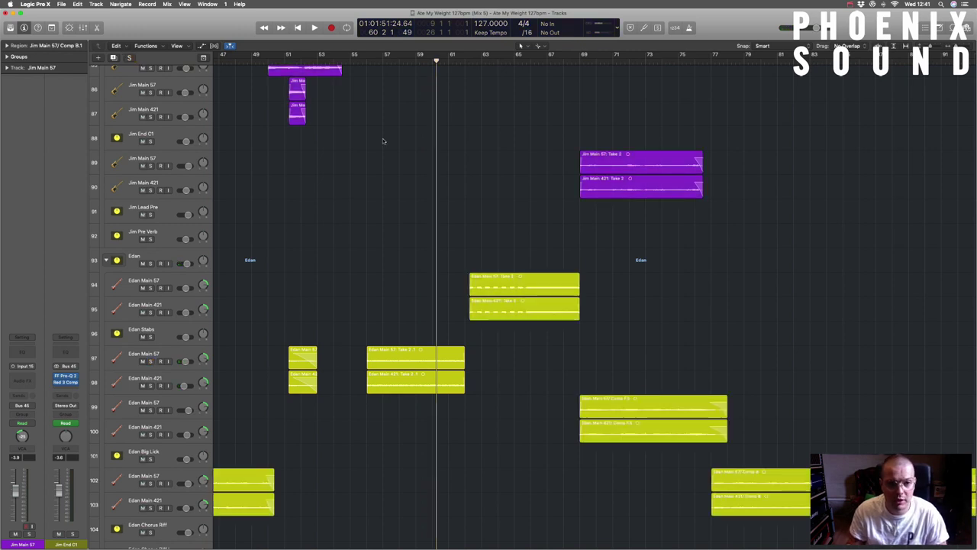
{"action": "left_click_drag", "start_coordinate": [365, 59], "coordinate": [345, 61]}
{"action": "key", "text": "space"}
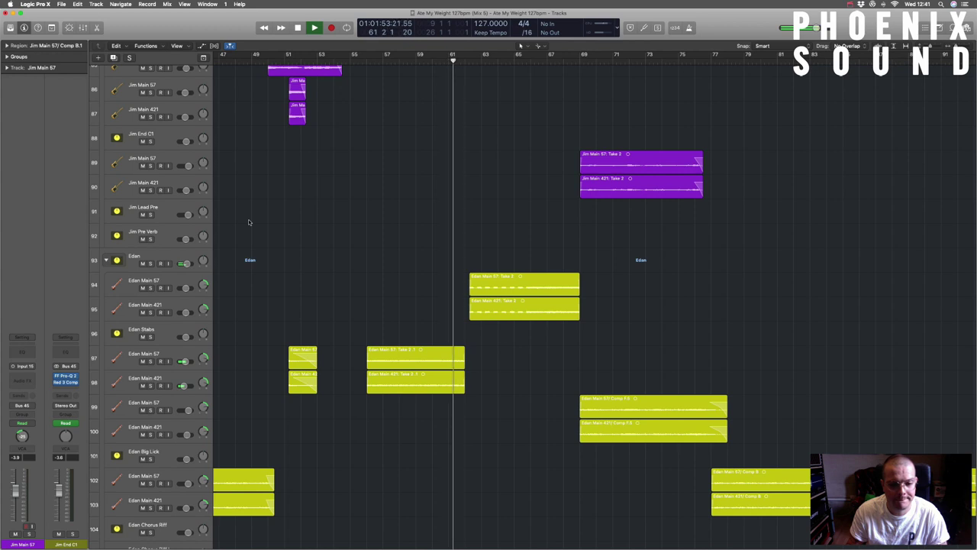
{"action": "key", "text": "space"}
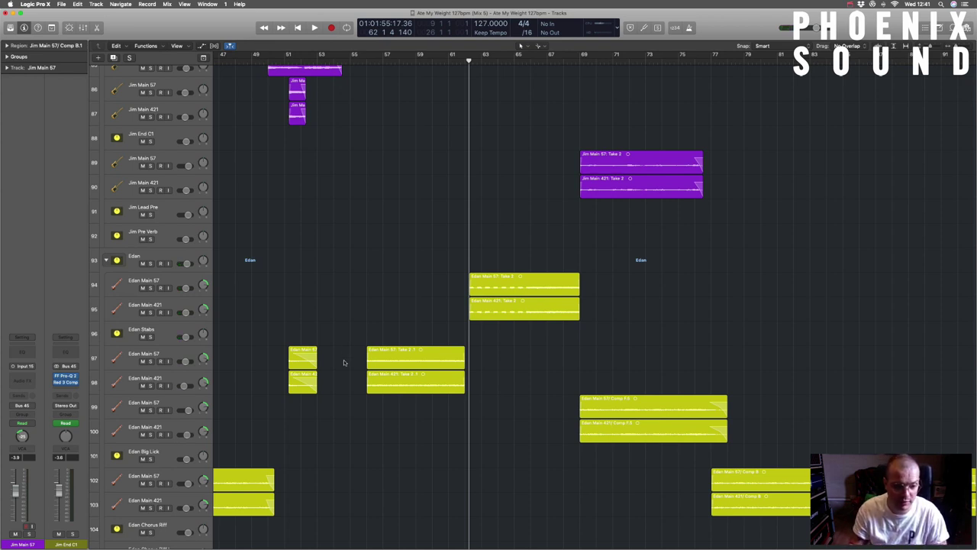
Select tracks 97 to 100 and solo all four of them.
{"action": "scroll", "coordinate": [344, 362], "scroll_direction": "down", "scroll_amount": 1}
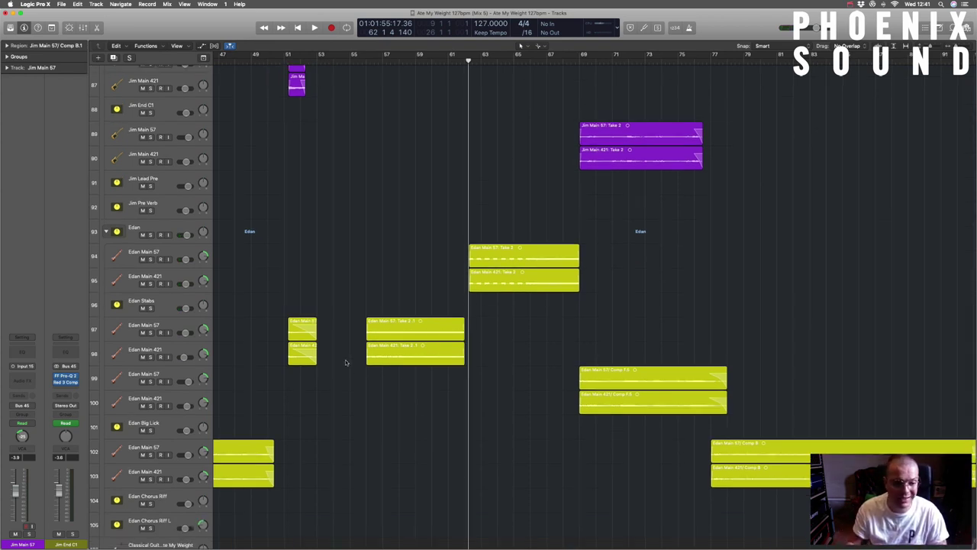
{"action": "left_click", "coordinate": [174, 352]}
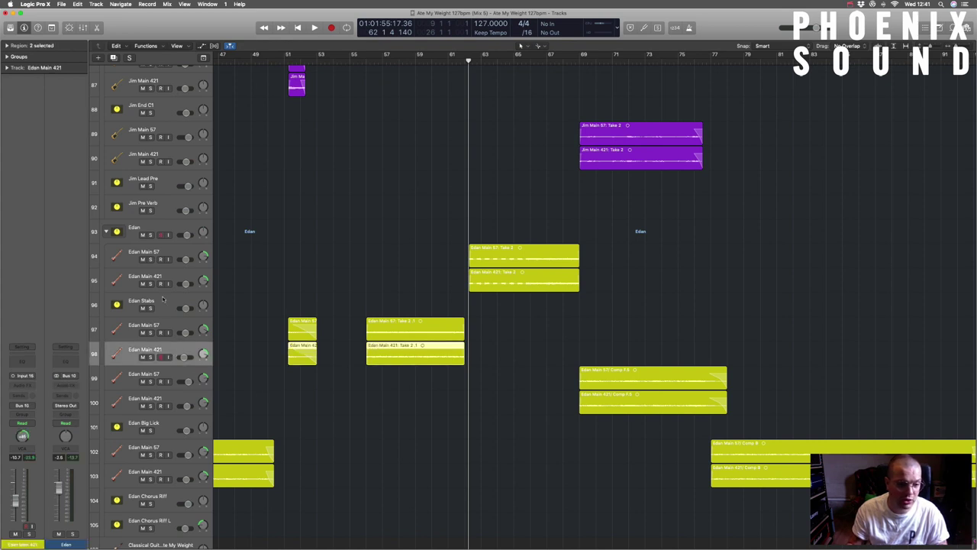
{"action": "left_click", "coordinate": [169, 333]}
{"action": "key", "text": "super+Down"}
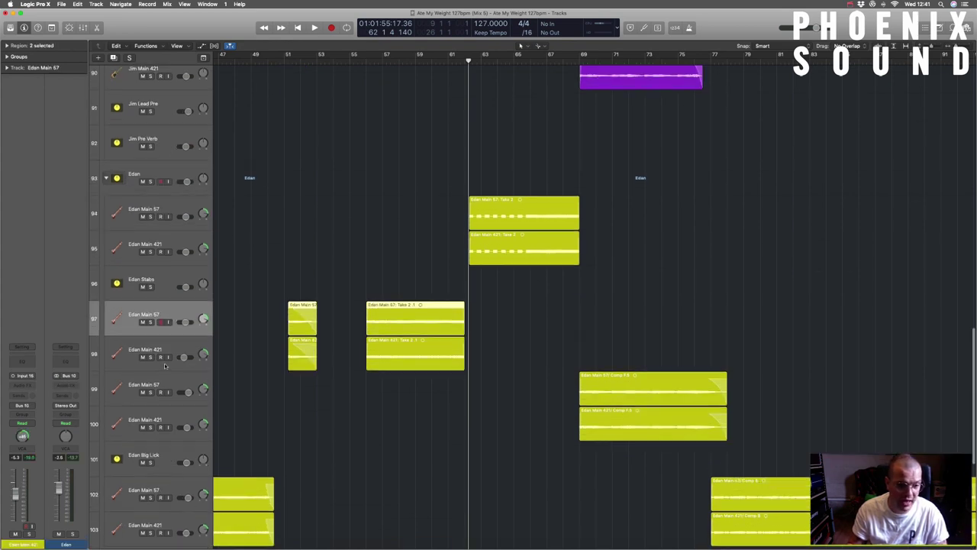
{"action": "left_click", "coordinate": [175, 411], "text": "shift"}
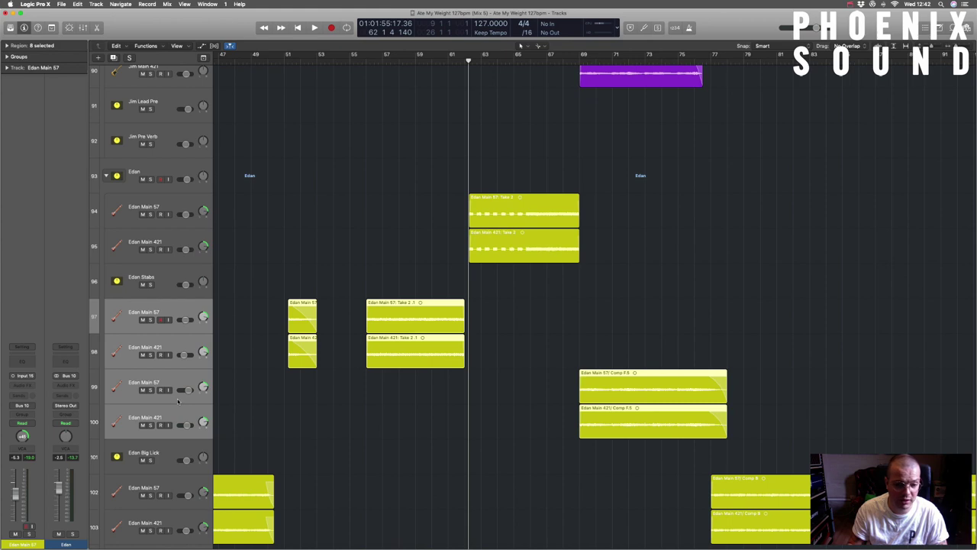
{"action": "scroll", "coordinate": [179, 403], "scroll_direction": "down", "scroll_amount": 2}
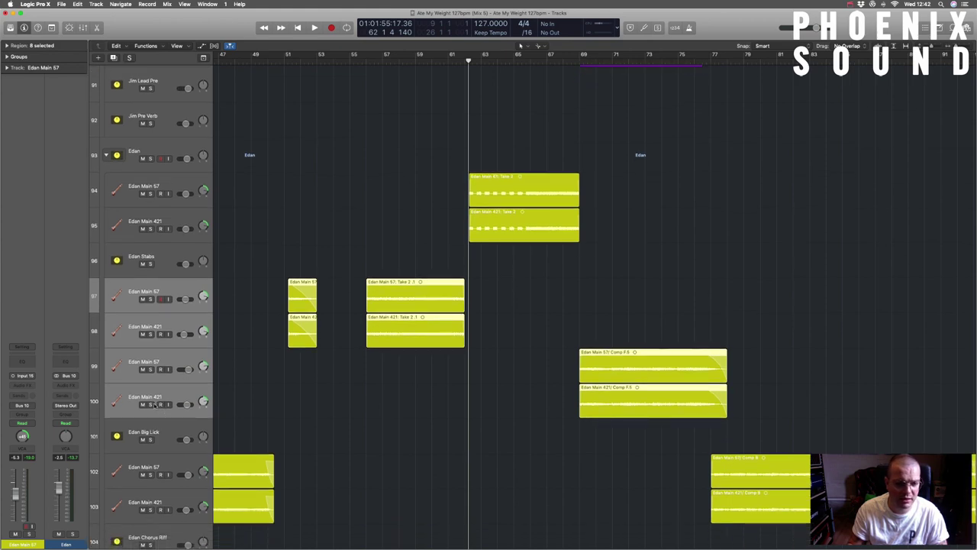
{"action": "left_click", "coordinate": [150, 403]}
Open the mixer to review the Stabs bus channel beside the four soloed guitar channels, and close the mixer.
{"action": "key", "text": "x"}
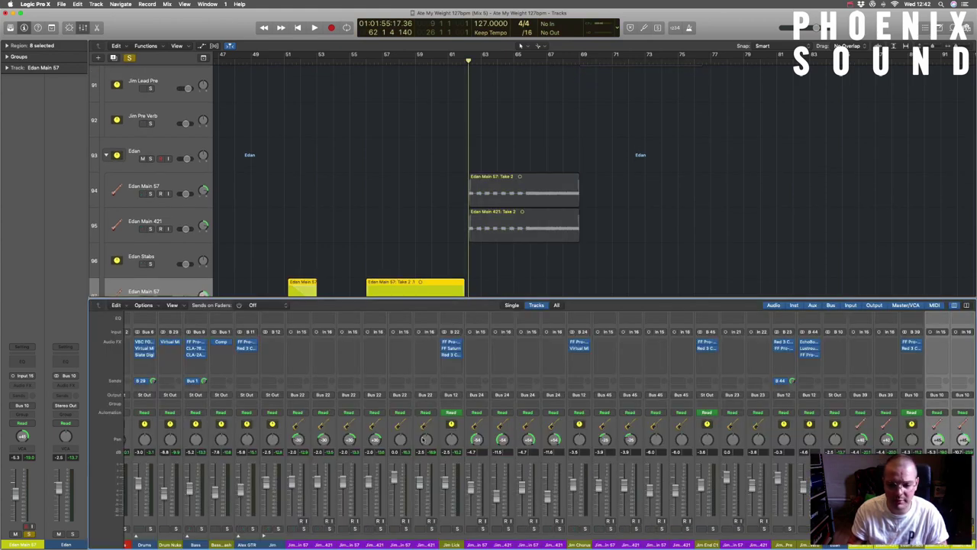
{"action": "scroll", "coordinate": [437, 443], "scroll_direction": "right", "scroll_amount": 10}
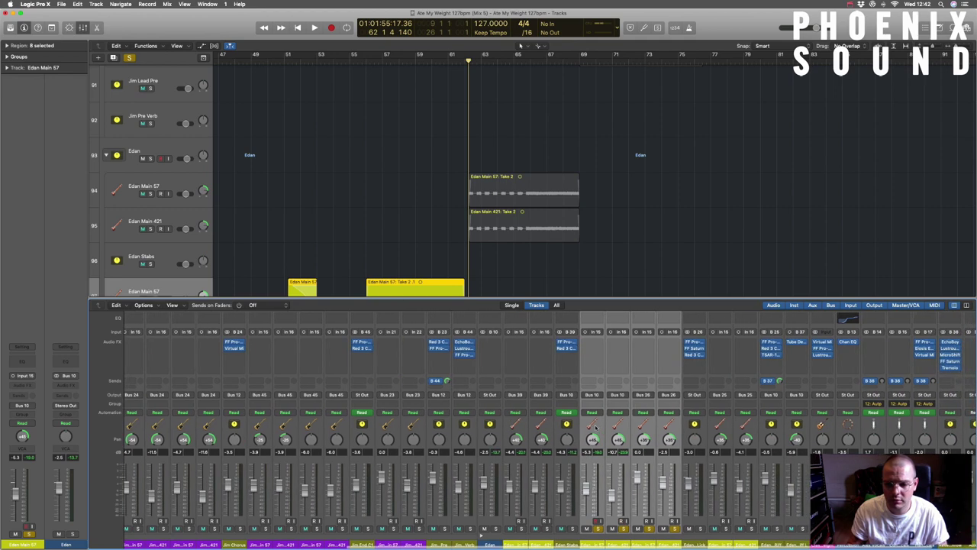
{"action": "left_click", "coordinate": [565, 416]}
{"action": "scroll", "coordinate": [537, 403], "scroll_direction": "down", "scroll_amount": 1}
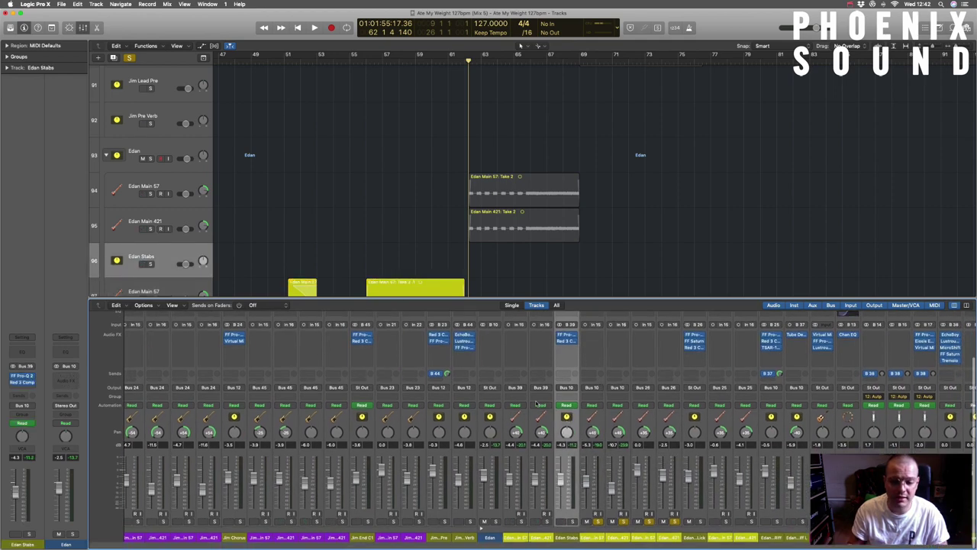
{"action": "key", "text": "x"}
{"action": "scroll", "coordinate": [450, 282], "scroll_direction": "up", "scroll_amount": 3}
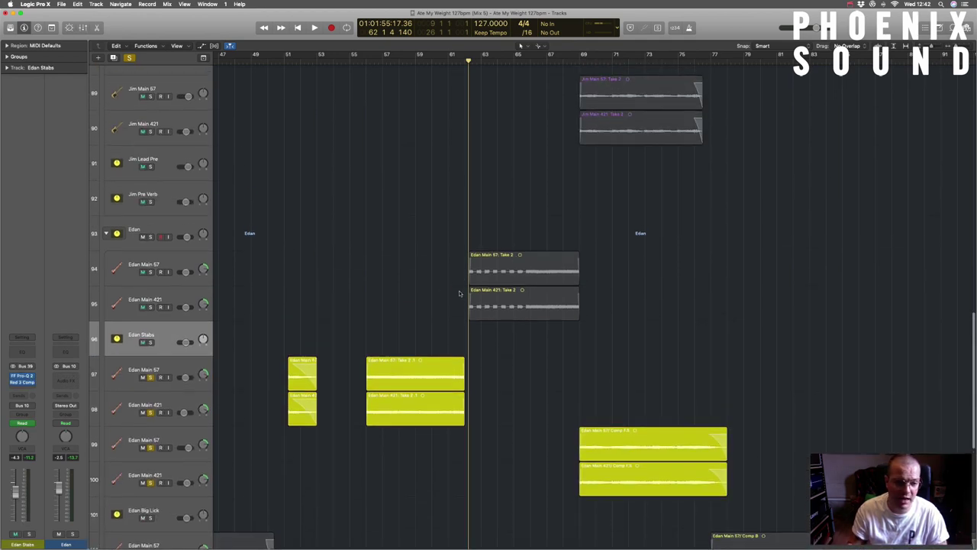
Solo the Stabs bus alone, and clear that solo to view the channel strip of the track 93 stack.
{"action": "left_click", "coordinate": [490, 304]}
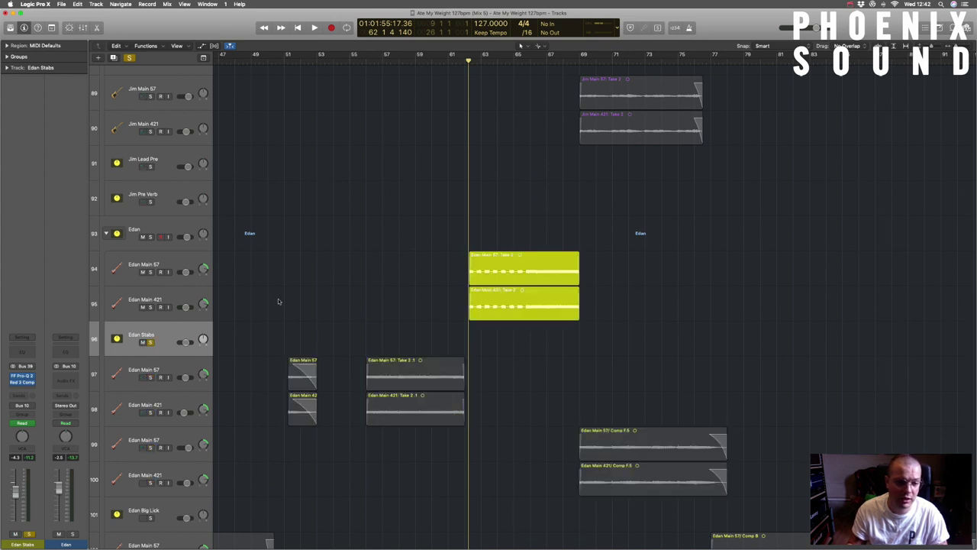
{"action": "left_click", "coordinate": [150, 342]}
{"action": "left_click", "coordinate": [158, 229]}
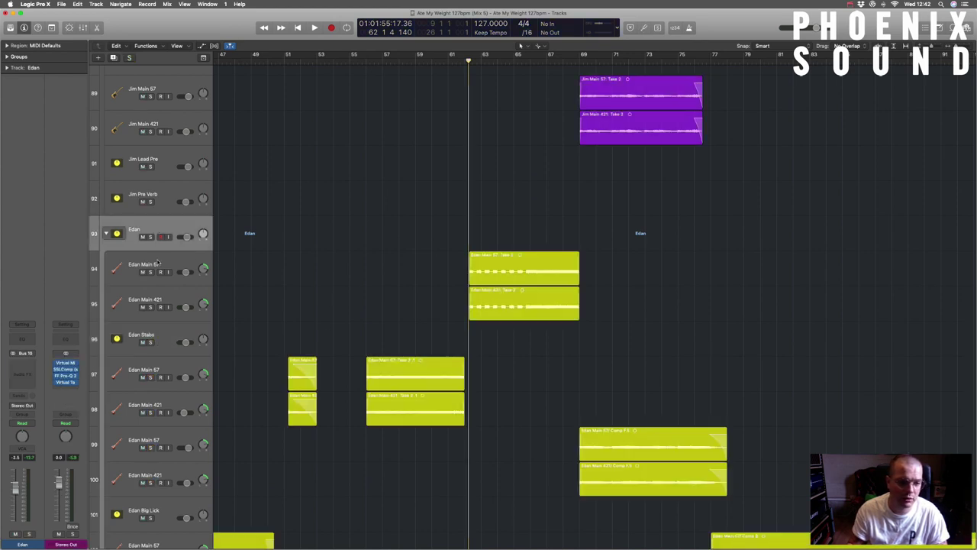
Add tracks 97 and 98 back to the solo and start playback of their part at bar 56.
{"action": "left_click", "coordinate": [157, 371]}
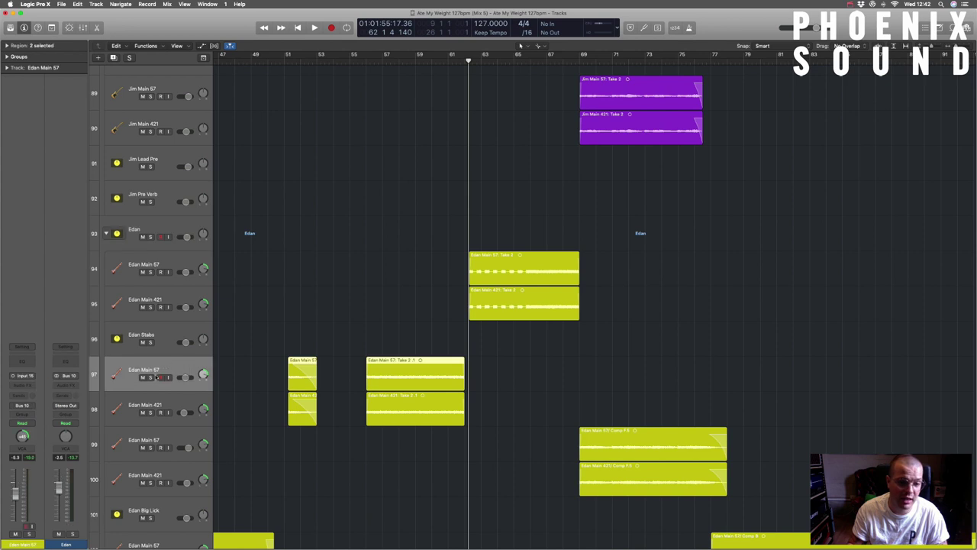
{"action": "left_click", "coordinate": [151, 377]}
{"action": "left_click", "coordinate": [370, 61]}
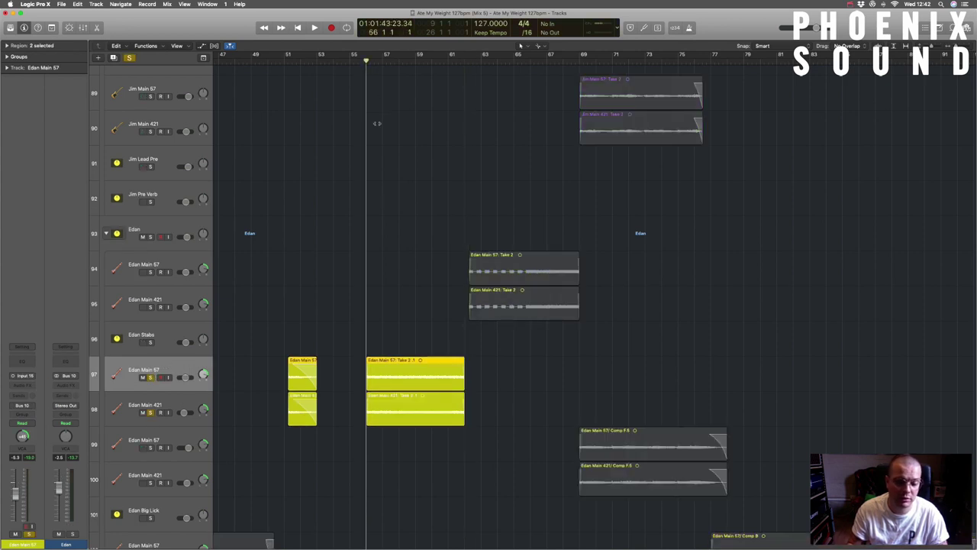
{"action": "key", "text": "space"}
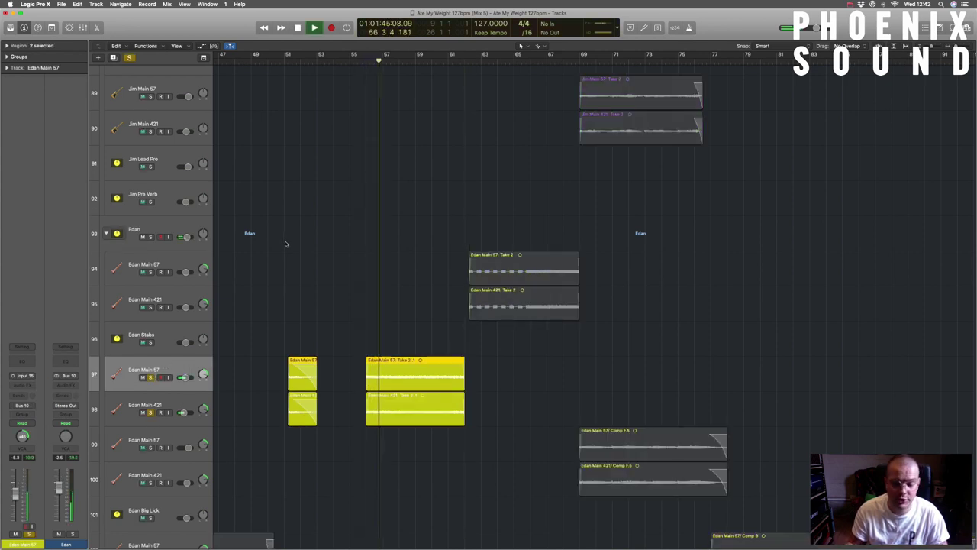
Stop playback and move the solo from tracks 97 and 98 to tracks 99 and 100.
{"action": "key", "text": "space"}
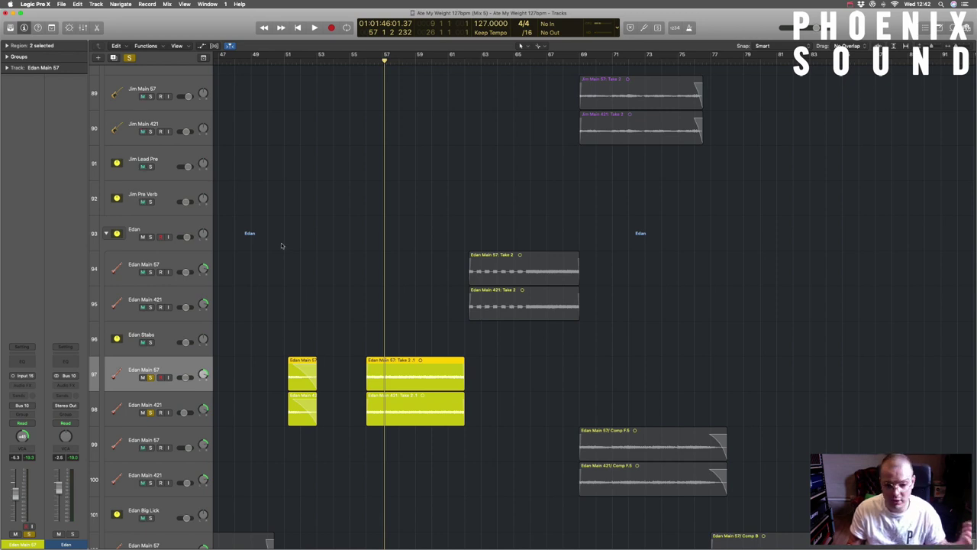
{"action": "scroll", "coordinate": [311, 260], "scroll_direction": "down", "scroll_amount": 5}
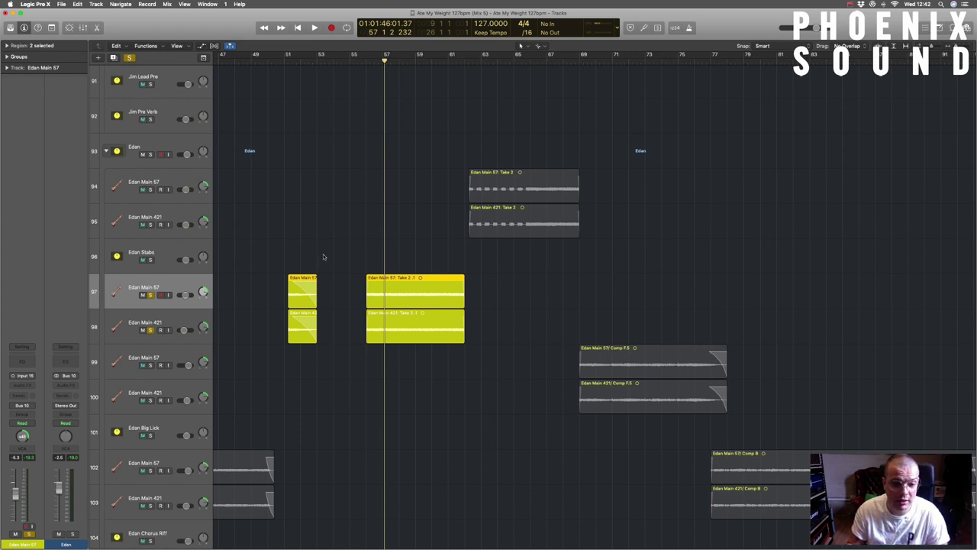
{"action": "scroll", "coordinate": [327, 257], "scroll_direction": "down", "scroll_amount": 3}
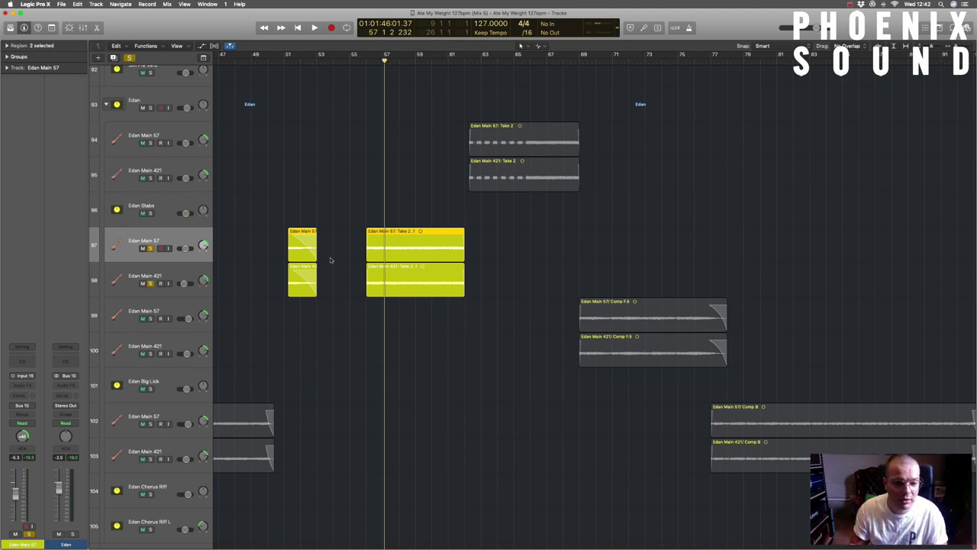
{"action": "scroll", "coordinate": [332, 258], "scroll_direction": "down", "scroll_amount": 1}
{"action": "scroll", "coordinate": [346, 269], "scroll_direction": "left", "scroll_amount": 2}
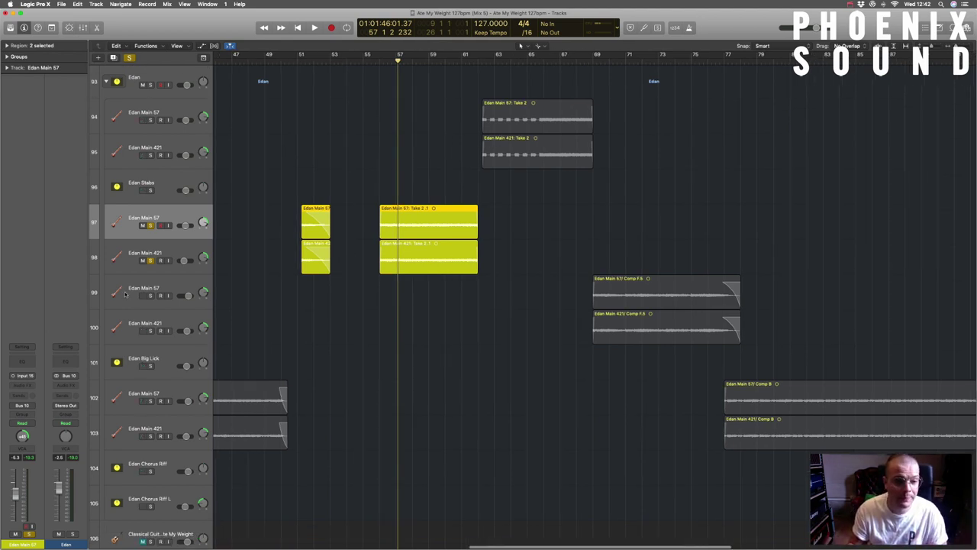
{"action": "left_click", "coordinate": [132, 292]}
{"action": "left_click", "coordinate": [145, 331], "text": "shift"}
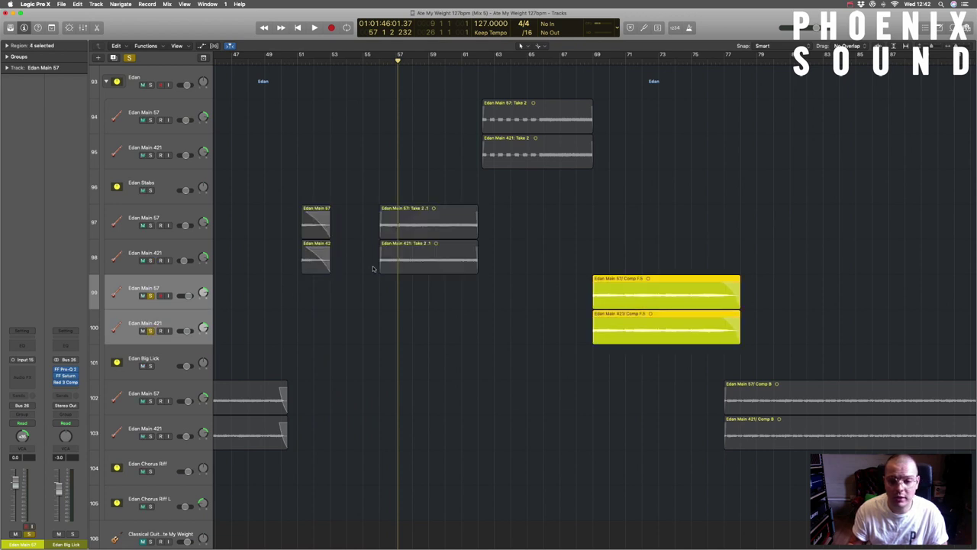
Play the soloed tracks 99 and 100 from bar 69, adding the Big Lick bus on track 101 to the solo, and stop playback.
{"action": "left_click", "coordinate": [587, 128]}
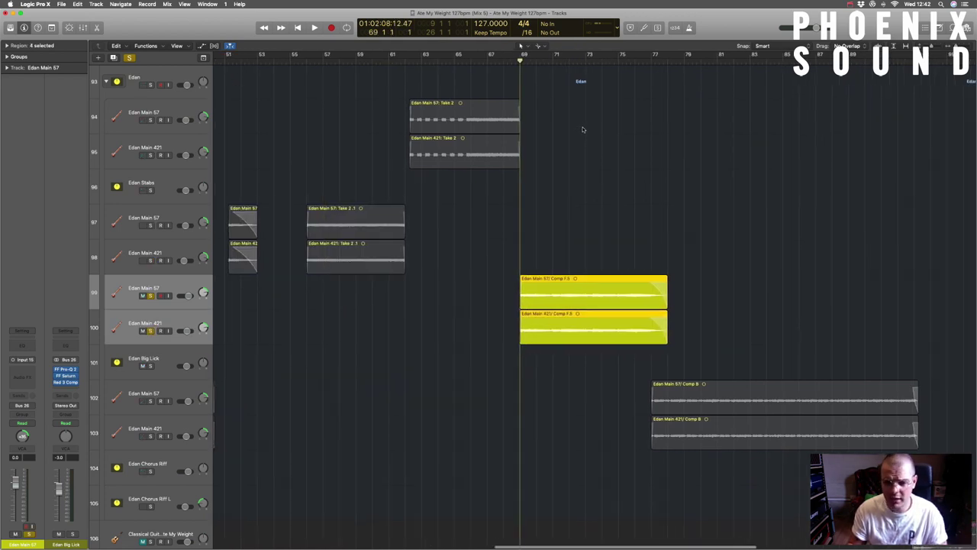
{"action": "key", "text": "space"}
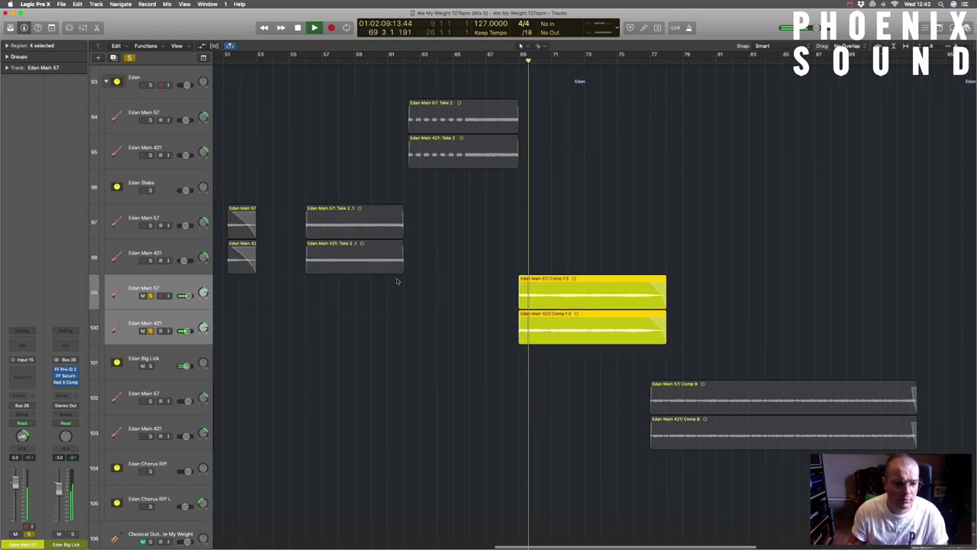
{"action": "left_click", "coordinate": [152, 367]}
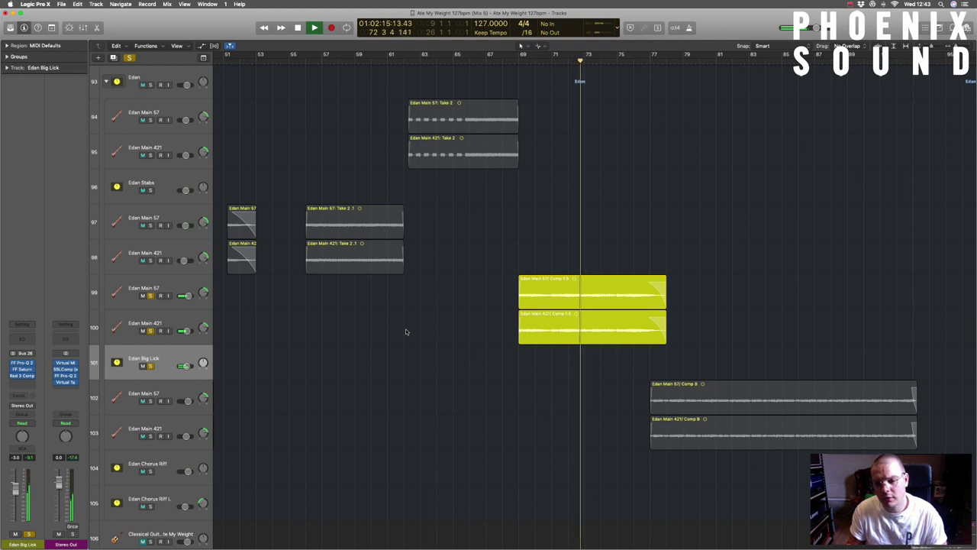
{"action": "key", "text": "space"}
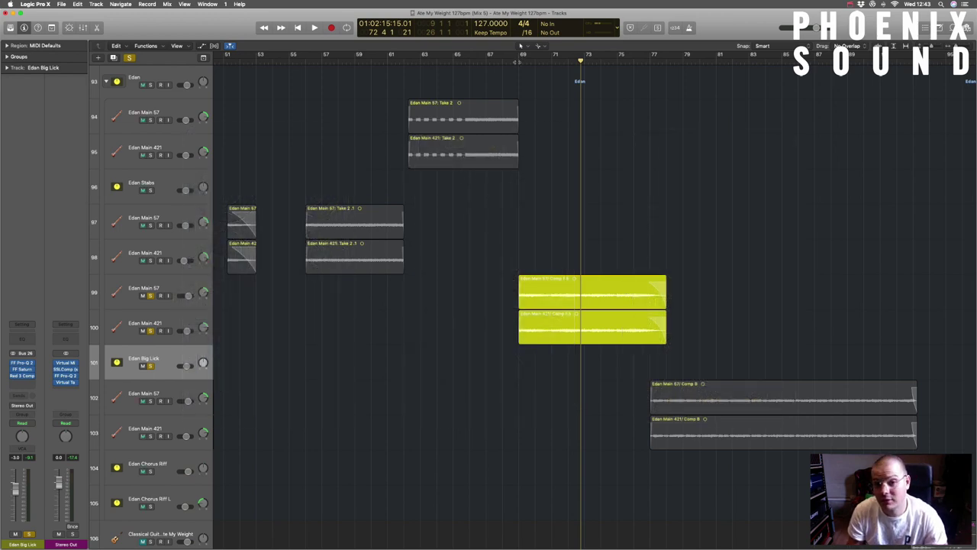
Replay the soloed Big Lick part from bar 69 and stop playback.
{"action": "left_click", "coordinate": [521, 48]}
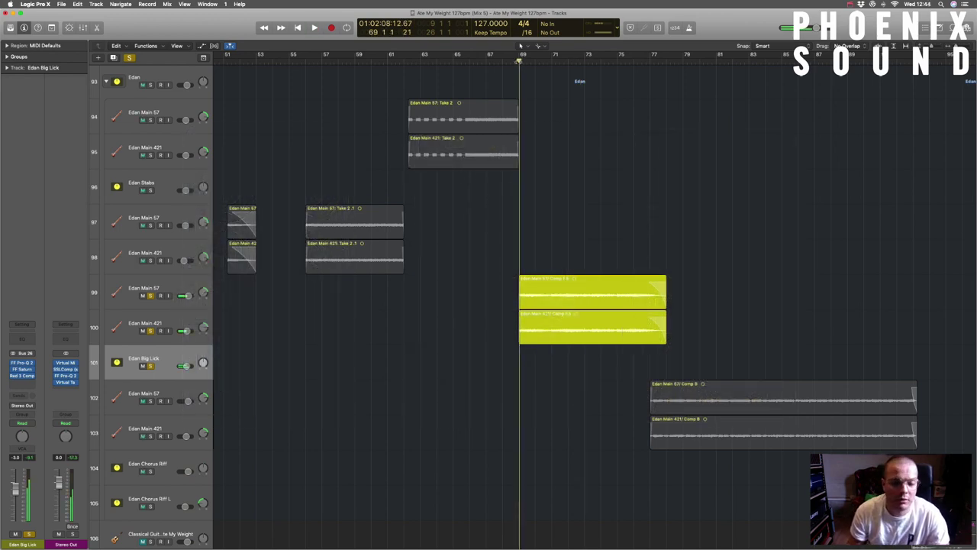
{"action": "key", "text": "space"}
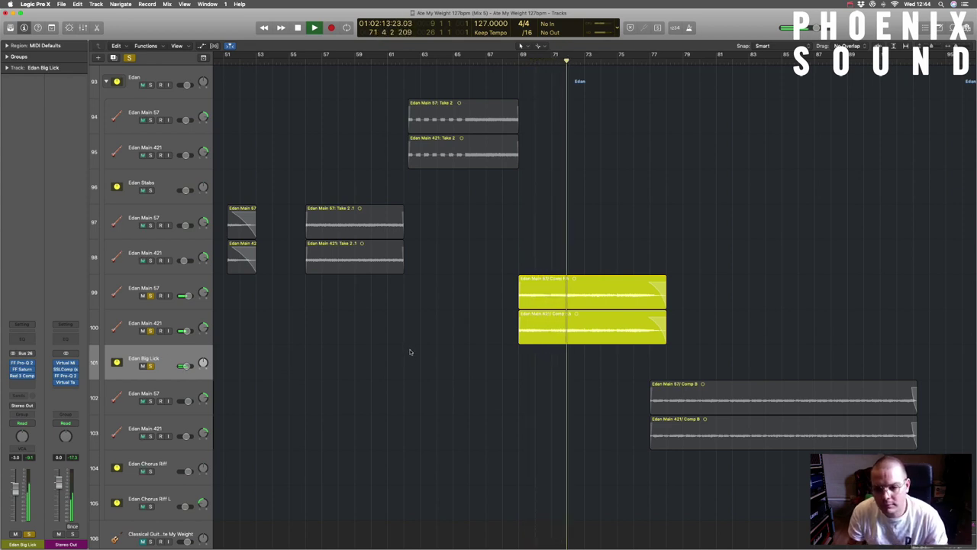
{"action": "scroll", "coordinate": [410, 352], "scroll_direction": "up", "scroll_amount": 5}
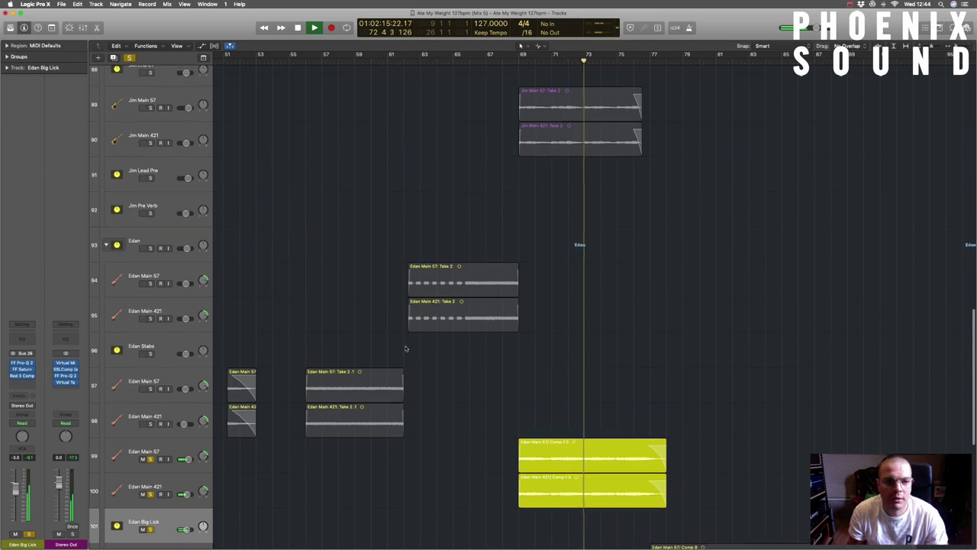
{"action": "key", "text": "space"}
Solo only the Lead Pre and Pre Verb buses on tracks 91 and 92, and start playback at bar 69.
{"action": "left_click", "coordinate": [156, 180], "text": "alt"}
{"action": "left_click", "coordinate": [151, 214]}
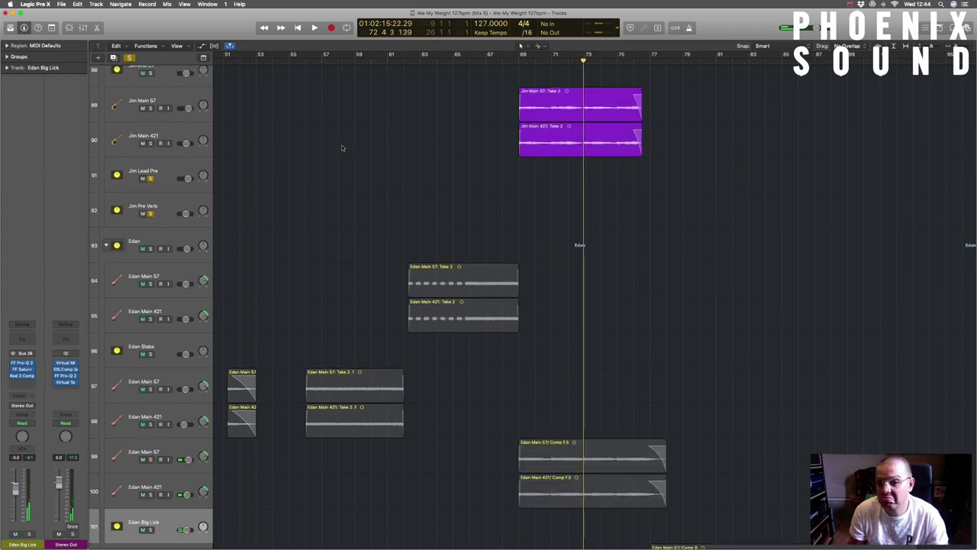
{"action": "left_click", "coordinate": [519, 60]}
{"action": "key", "text": "space"}
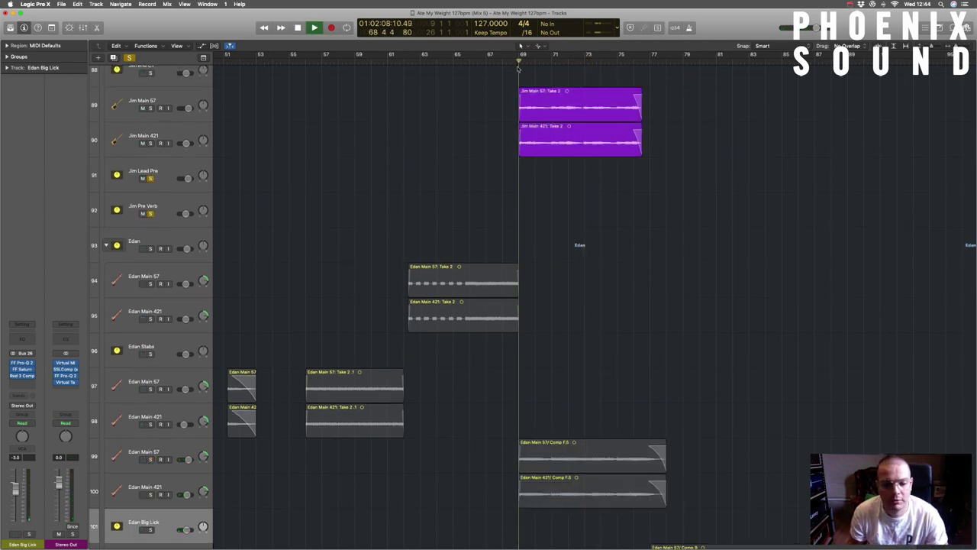
Add the Big Lick bus to the solo to hear both lead parts together, and stop playback.
{"action": "scroll", "coordinate": [153, 527], "scroll_direction": "down", "scroll_amount": 1}
{"action": "left_click", "coordinate": [151, 527]}
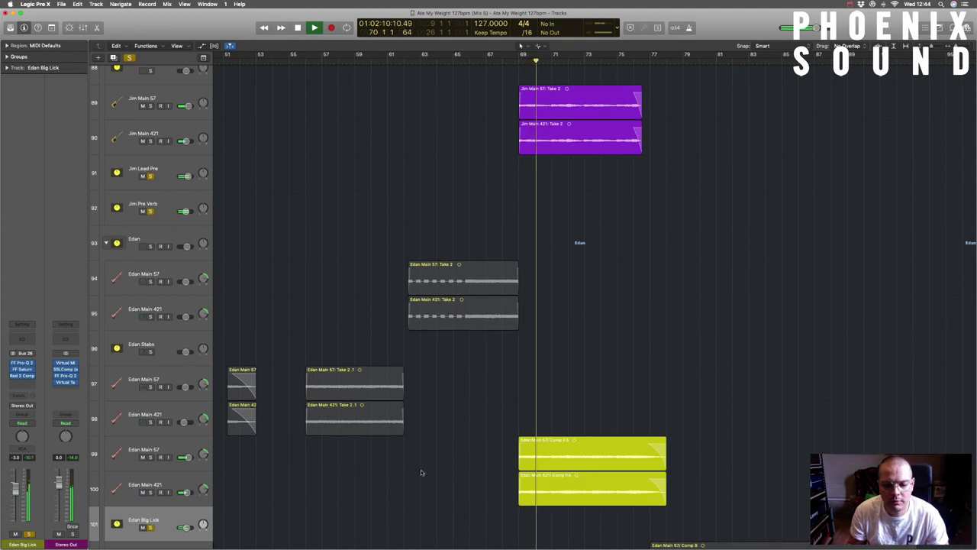
{"action": "scroll", "coordinate": [424, 472], "scroll_direction": "down", "scroll_amount": 3}
{"action": "key", "text": "super+Right"}
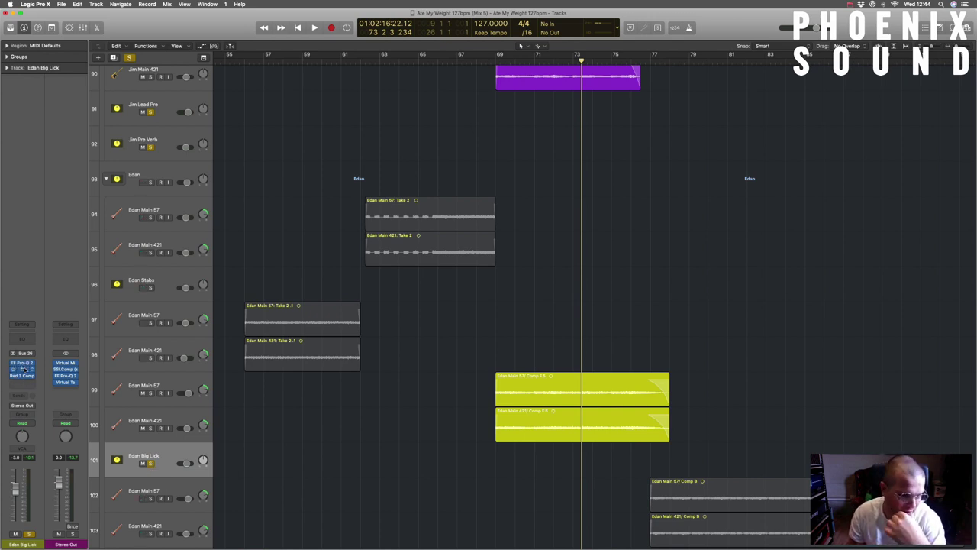
Open the FF Pro-Q 2 and FF Saturn plug-ins of the Big Lick bus and review Saturn's middle and high band settings.
{"action": "left_click", "coordinate": [21, 363]}
{"action": "left_click", "coordinate": [22, 368]}
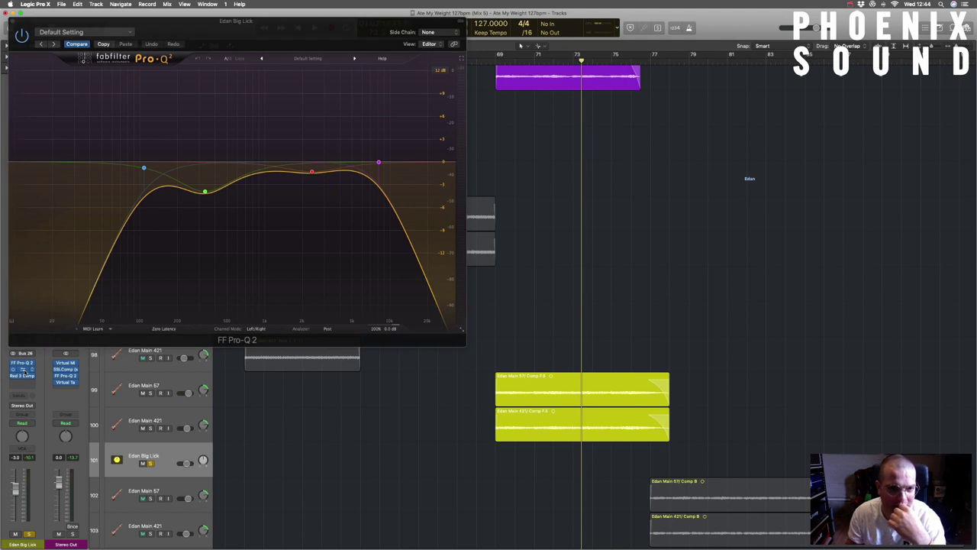
{"action": "left_click", "coordinate": [155, 119]}
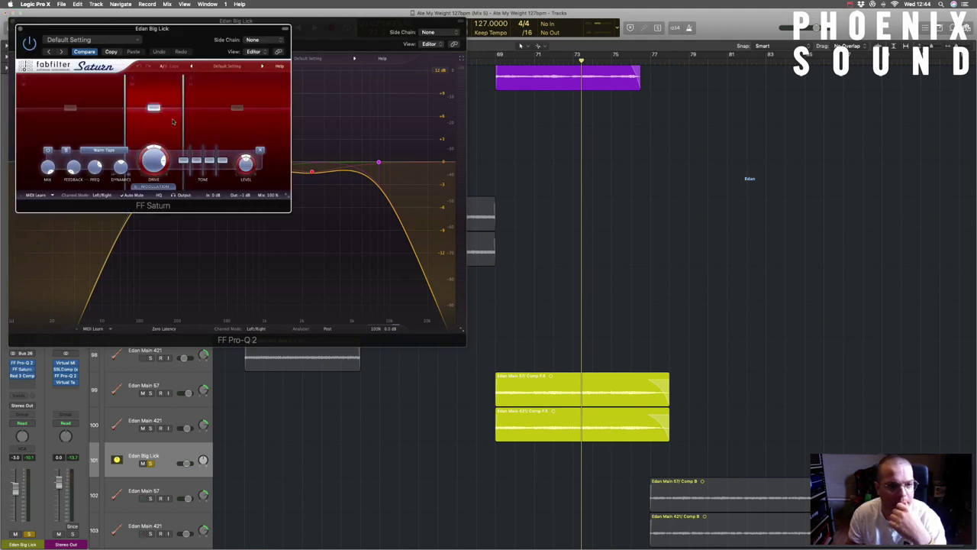
{"action": "left_click", "coordinate": [192, 122]}
{"action": "left_click", "coordinate": [164, 120]}
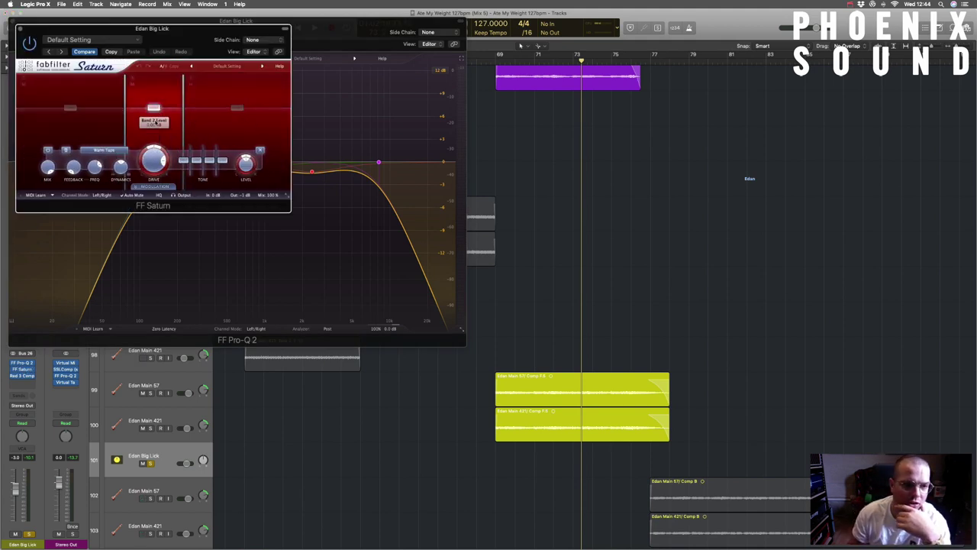
{"action": "left_click", "coordinate": [221, 132]}
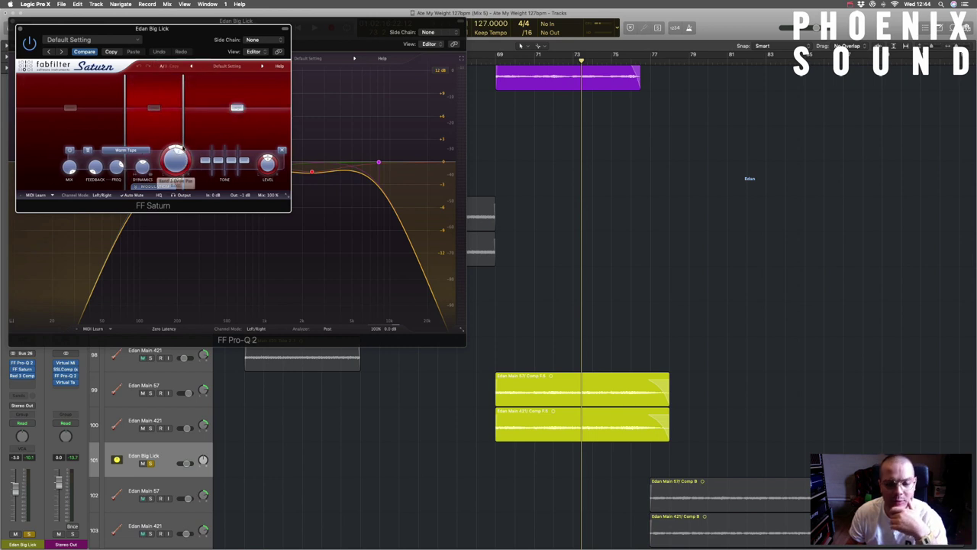
Bypass FF Saturn, audition the lead parts from bar 69, and return the playhead to the start of the part.
{"action": "left_click", "coordinate": [484, 64]}
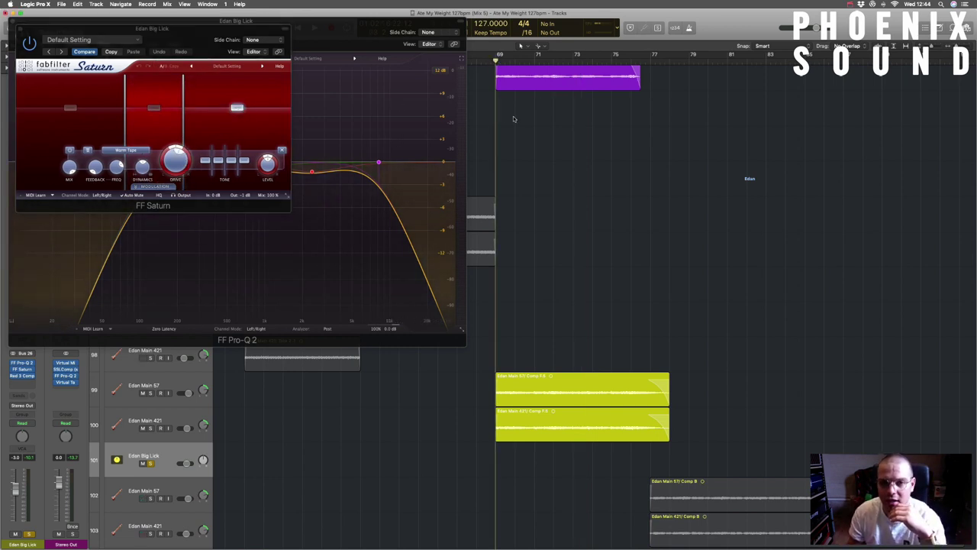
{"action": "left_click", "coordinate": [521, 86]}
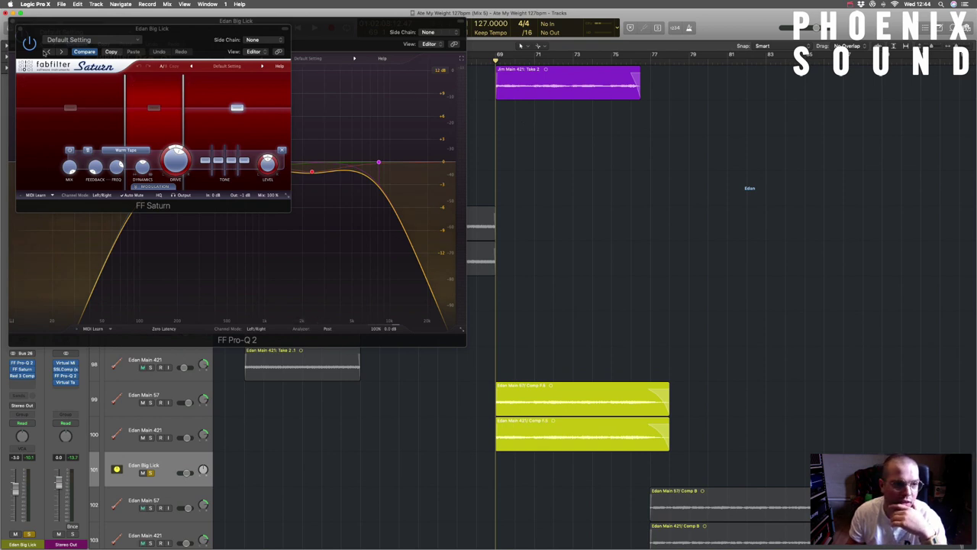
{"action": "left_click", "coordinate": [26, 38]}
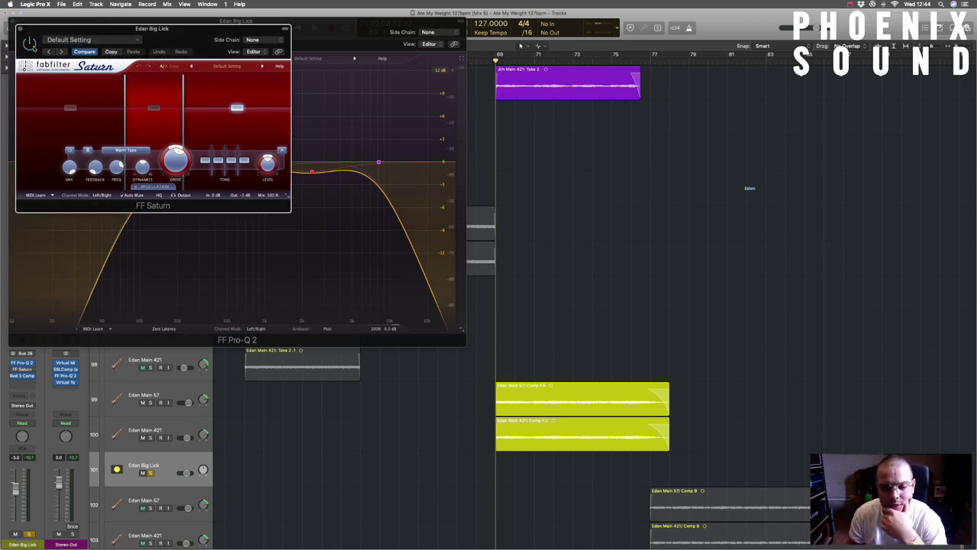
{"action": "key", "text": "space"}
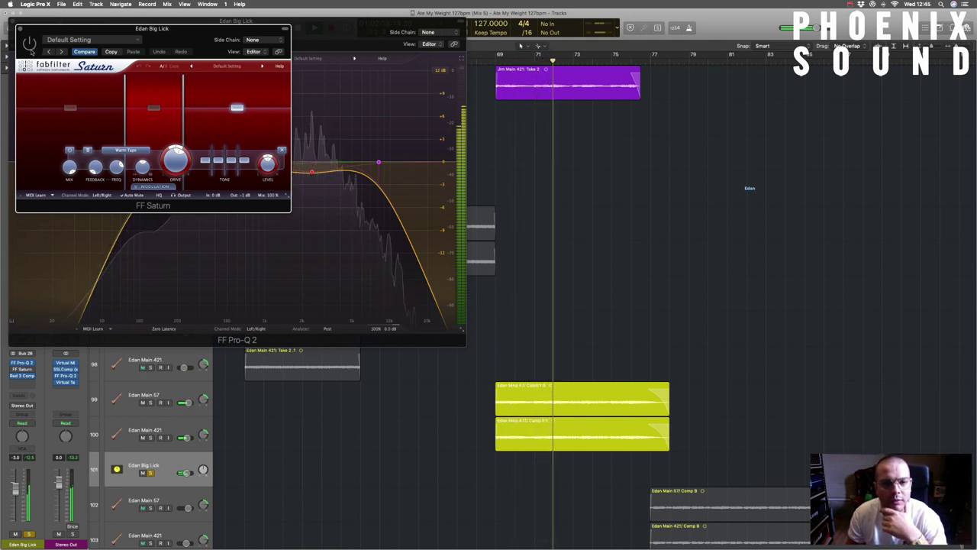
{"action": "key", "text": "space"}
{"action": "key", "text": "Return"}
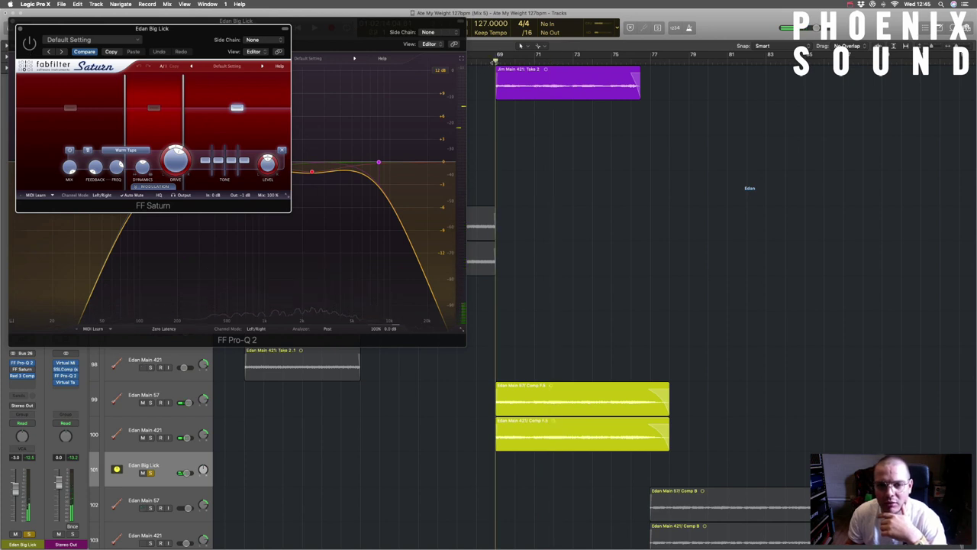
Re-enable FF Saturn, replay the part from bar 69 for comparison, and close the Saturn window.
{"action": "left_click", "coordinate": [30, 47]}
{"action": "key", "text": "space"}
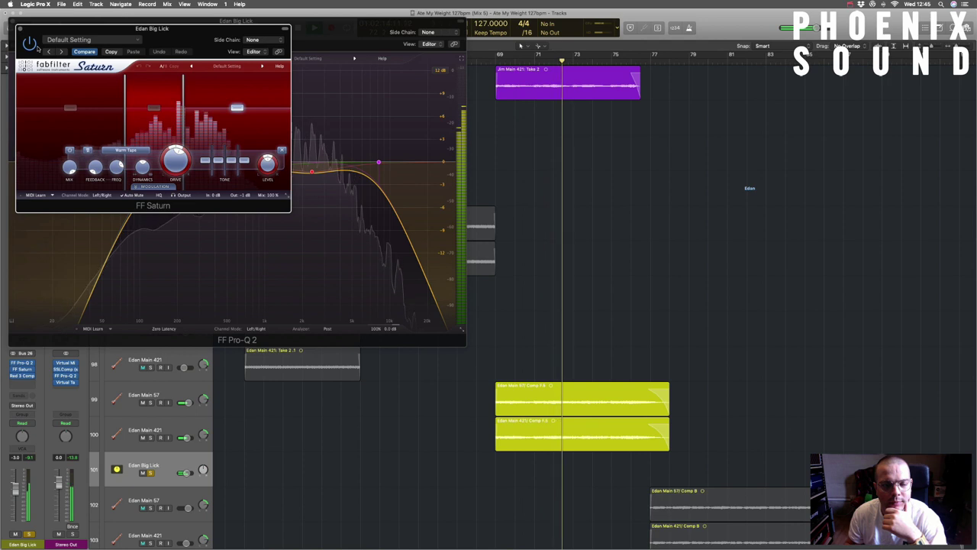
{"action": "key", "text": "space"}
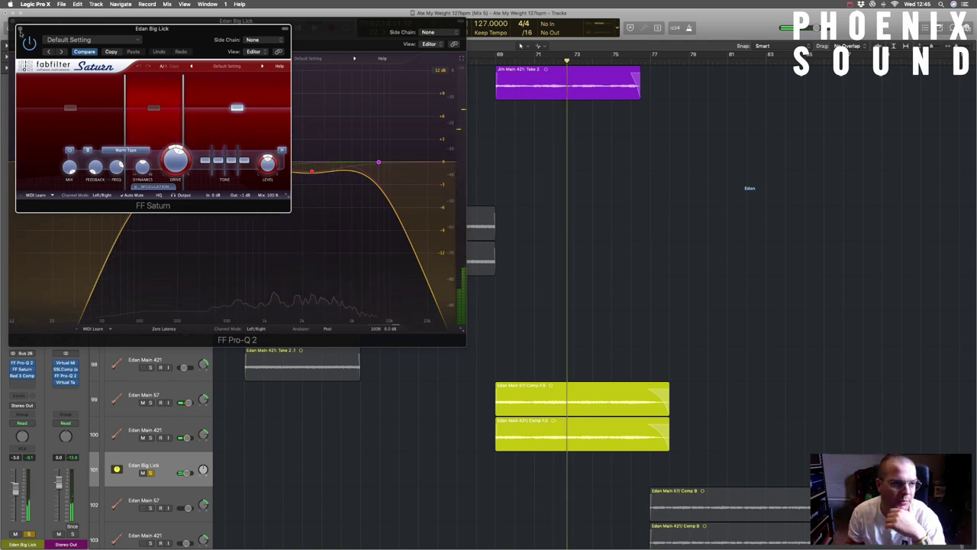
{"action": "left_click", "coordinate": [20, 29]}
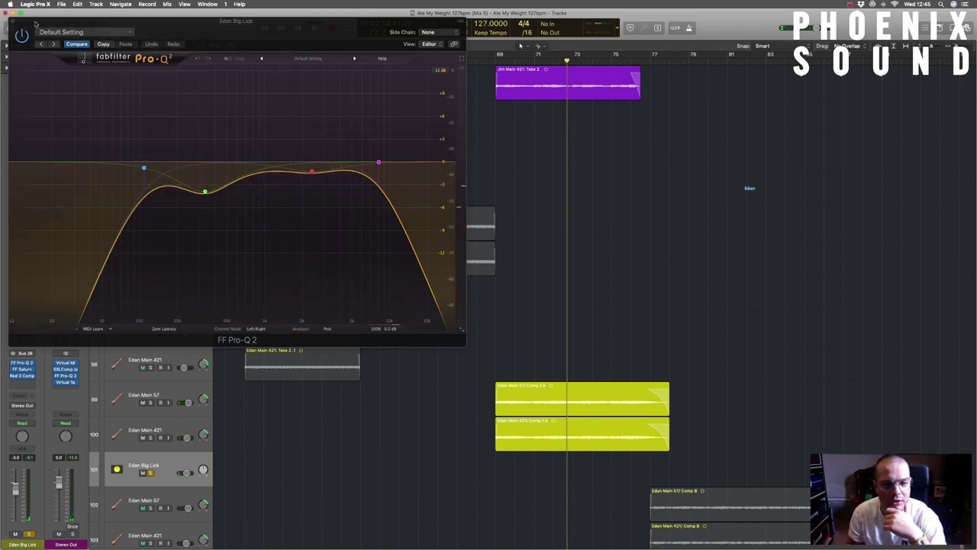
Examine the Big Lick bus's FF Pro-Q 2 bell cuts, low cut and high cut bands, and close the EQ.
{"action": "left_click_drag", "start_coordinate": [37, 26], "coordinate": [90, 43]}
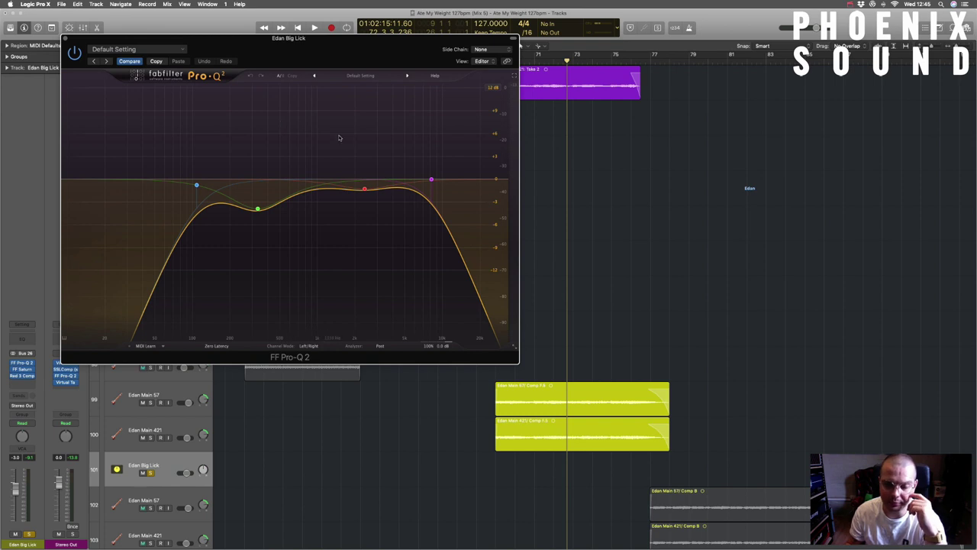
{"action": "mouse_move", "coordinate": [303, 200]}
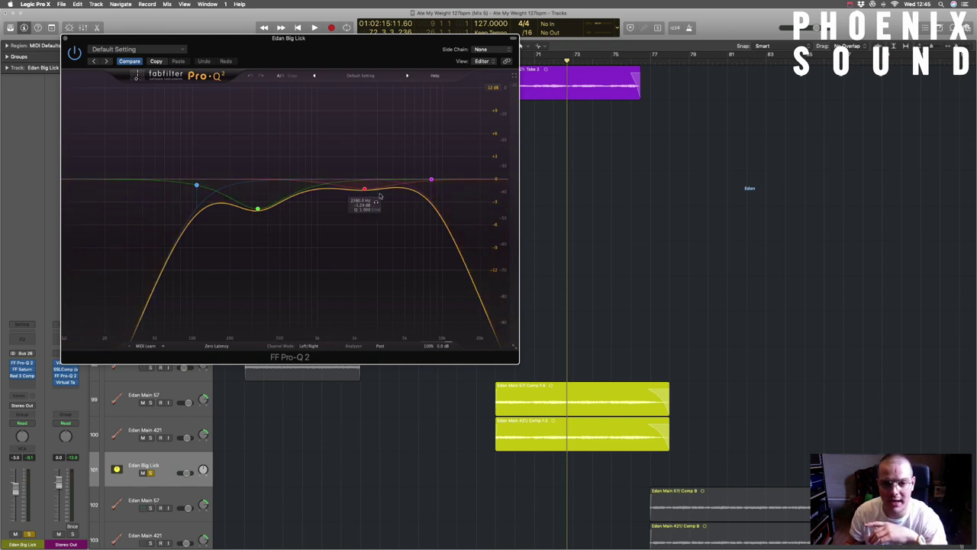
{"action": "mouse_move", "coordinate": [338, 180]}
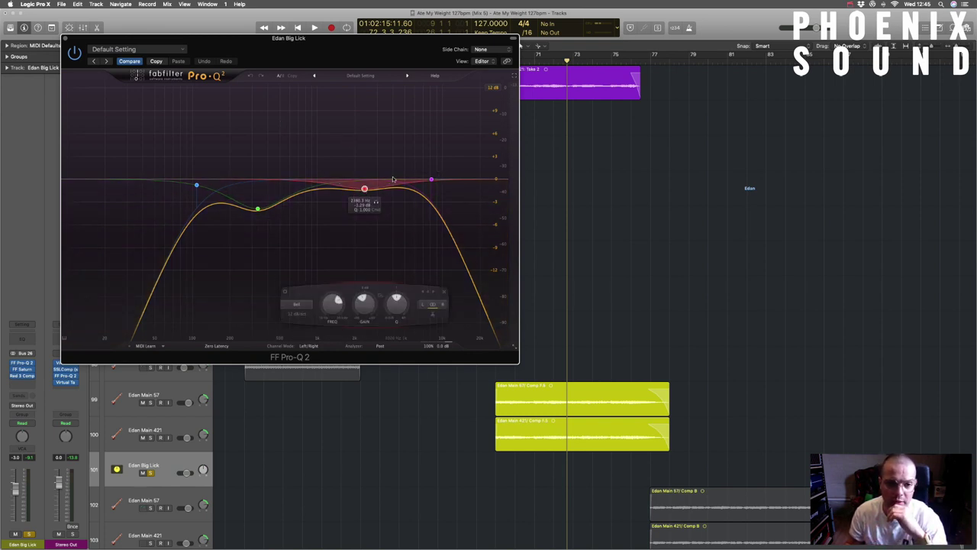
{"action": "left_click", "coordinate": [259, 209]}
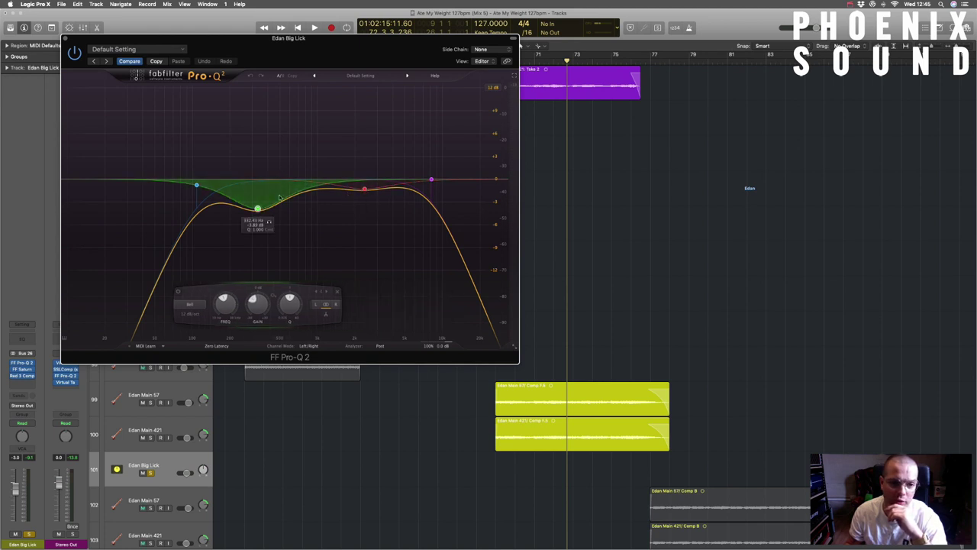
{"action": "mouse_move", "coordinate": [203, 180]}
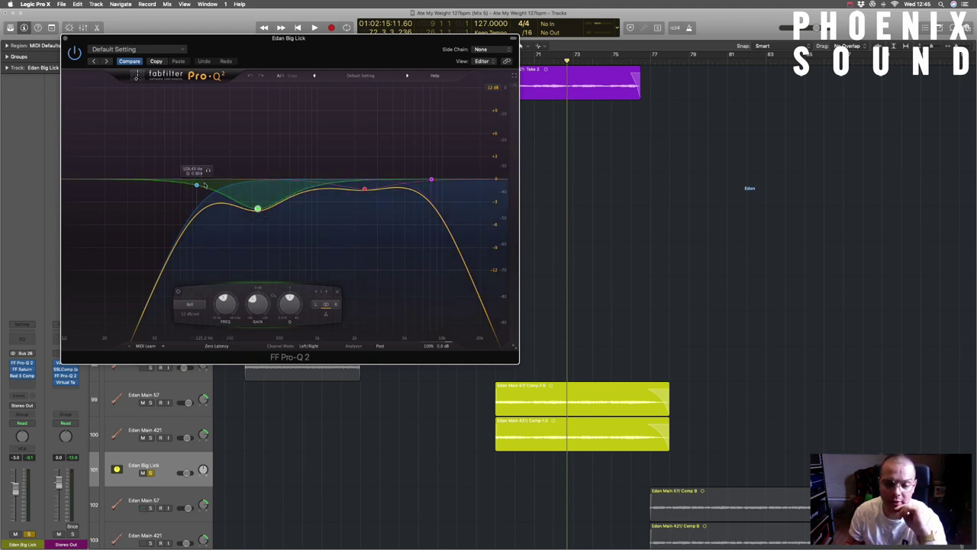
{"action": "left_click", "coordinate": [431, 179]}
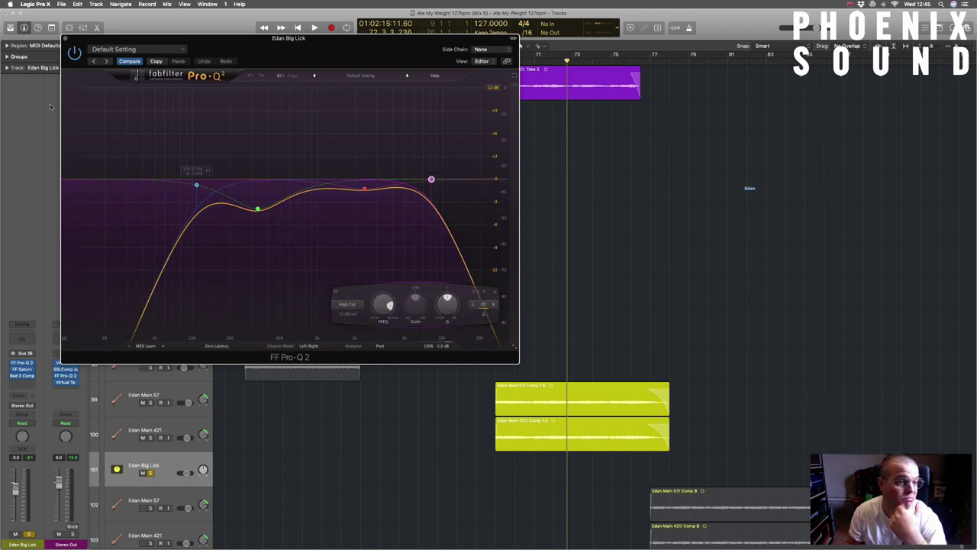
{"action": "left_click", "coordinate": [66, 38]}
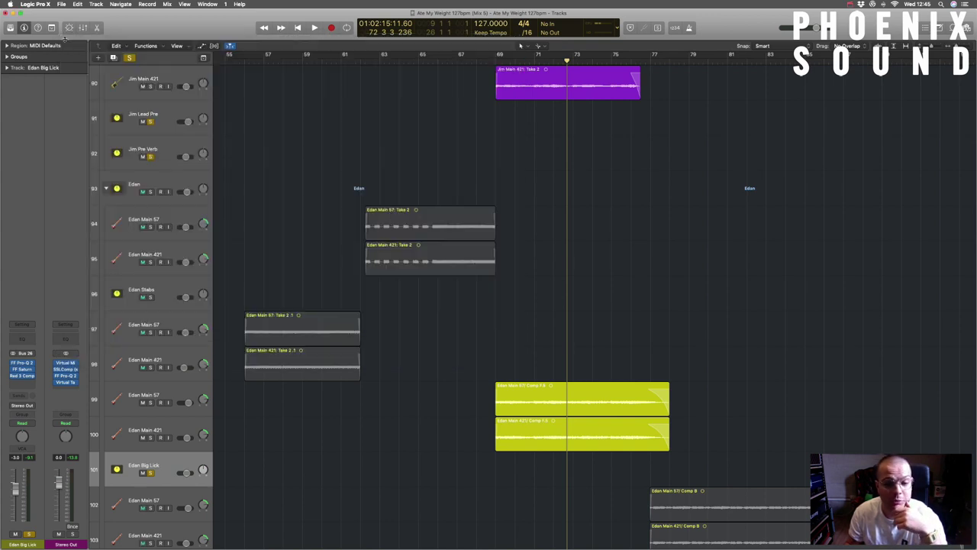
Solo the Main 57 and Main 421 tracks with both Chorus Riff buses, and place the playhead at bar 34.
{"action": "scroll", "coordinate": [399, 359], "scroll_direction": "down", "scroll_amount": 3}
{"action": "scroll", "coordinate": [399, 356], "scroll_direction": "down", "scroll_amount": 2}
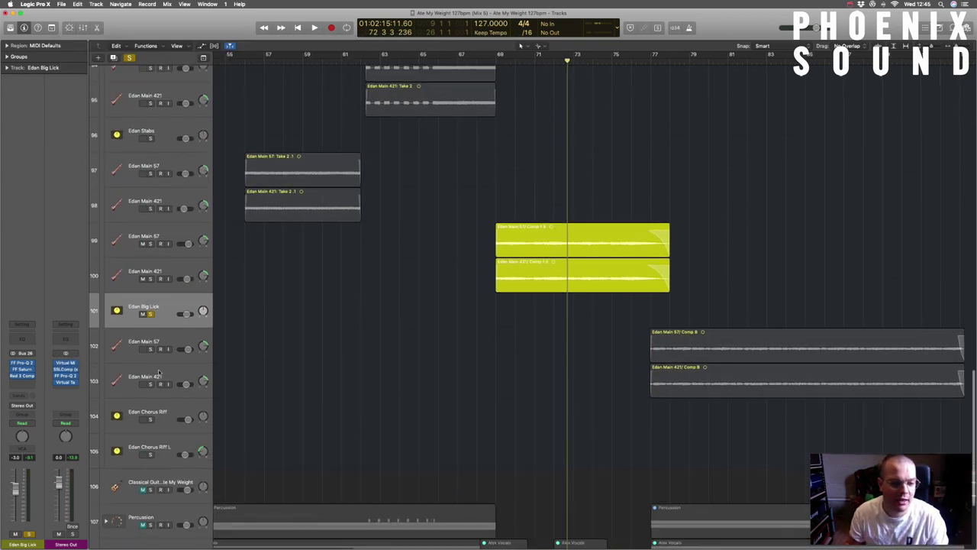
{"action": "left_click", "coordinate": [151, 352]}
{"action": "left_click", "coordinate": [150, 384]}
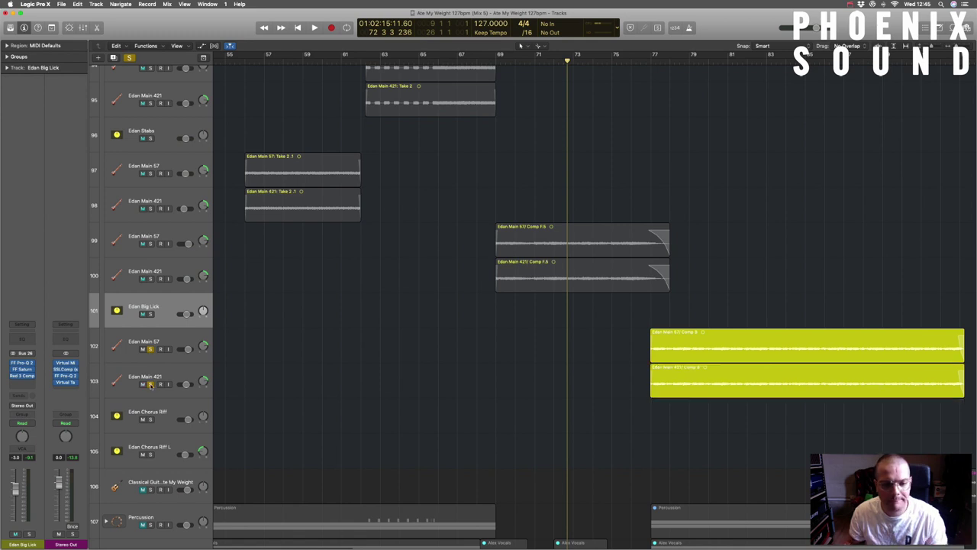
{"action": "key", "text": "super+Left"}
{"action": "scroll", "coordinate": [615, 384], "scroll_direction": "left", "scroll_amount": 3}
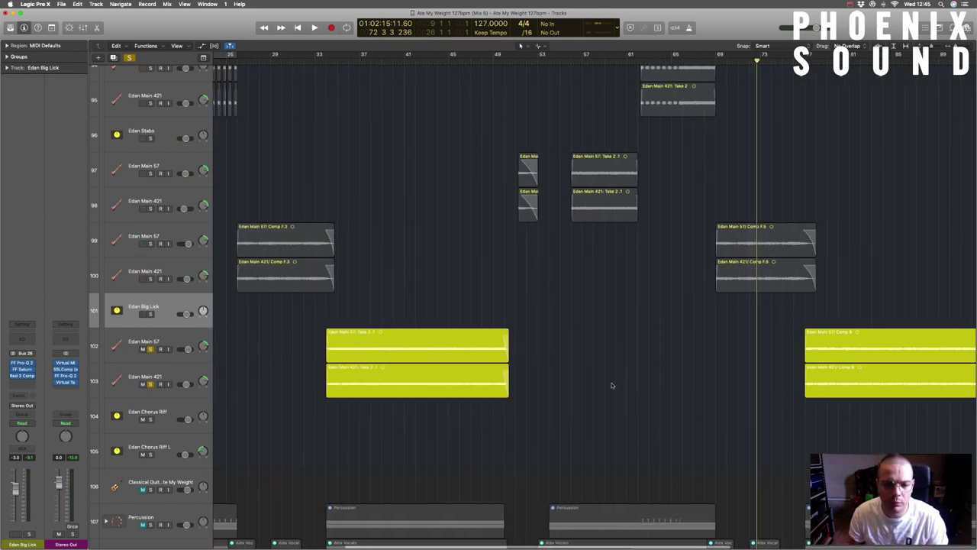
{"action": "key", "text": "shift+Home"}
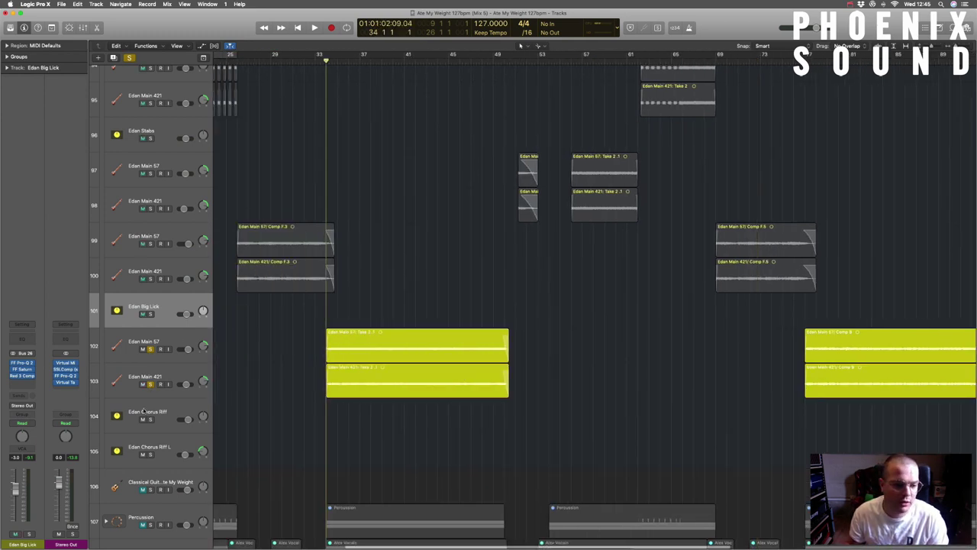
{"action": "key", "text": "super+Down"}
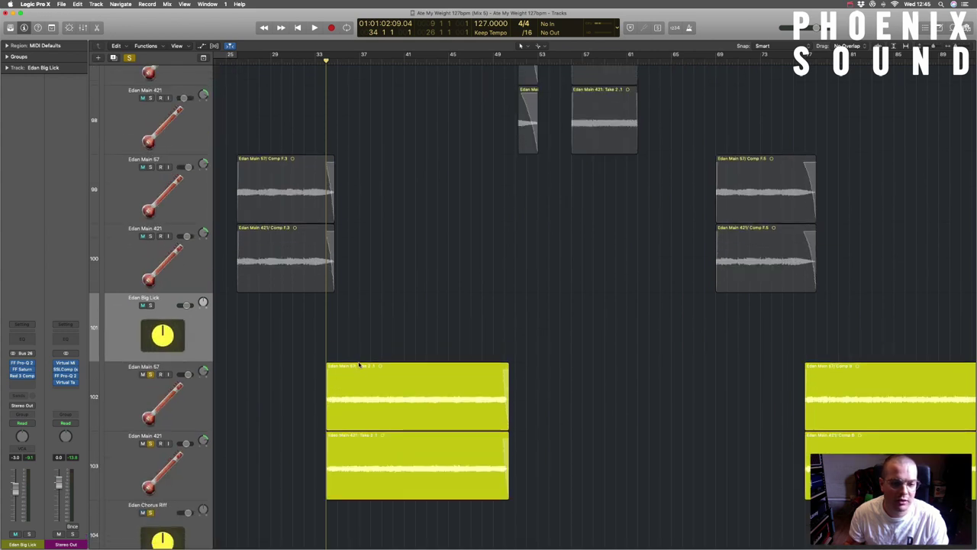
Audition the soloed chorus riff from bar 34 to about bar 39.
{"action": "key", "text": "super+Right"}
{"action": "key", "text": "space"}
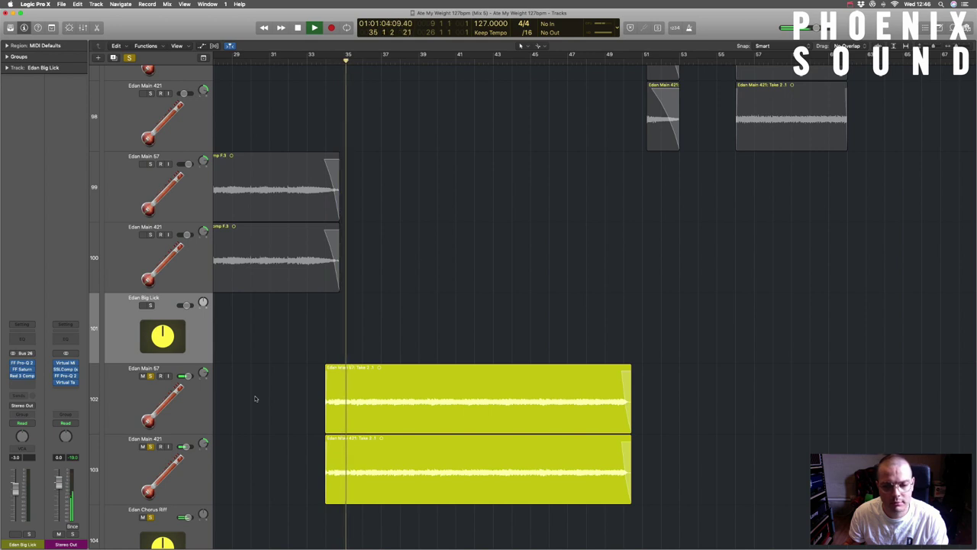
{"action": "scroll", "coordinate": [256, 399], "scroll_direction": "down", "scroll_amount": 2}
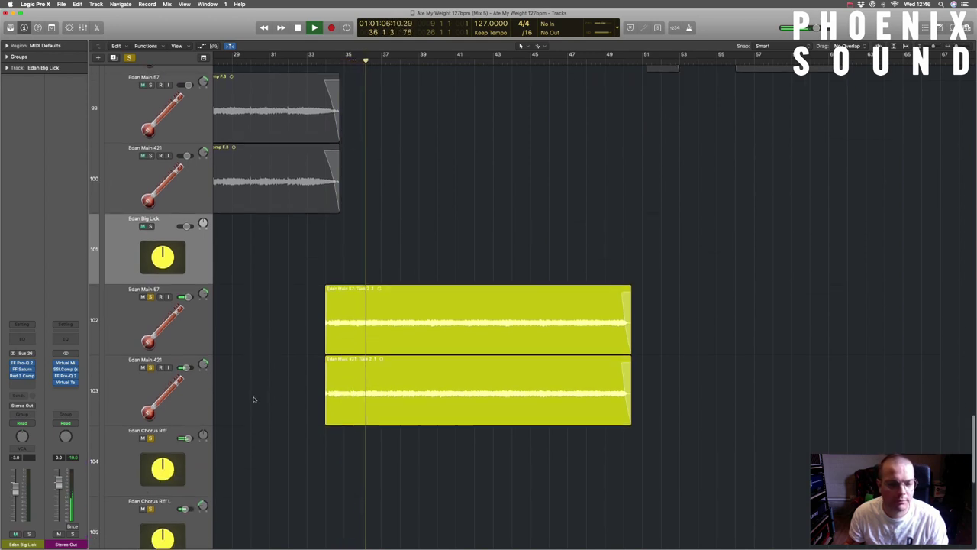
{"action": "key", "text": "super+Right"}
{"action": "scroll", "coordinate": [254, 398], "scroll_direction": "down", "scroll_amount": 2}
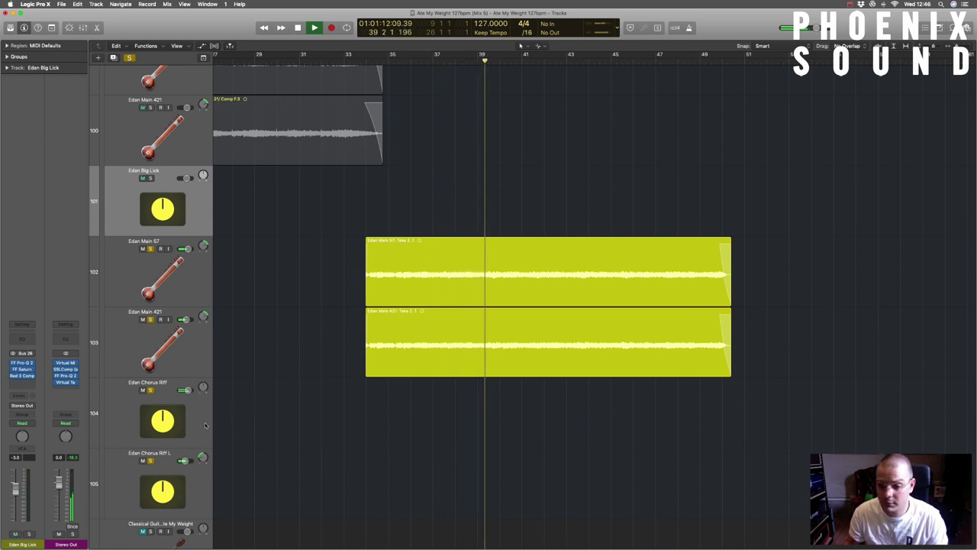
{"action": "key", "text": "space"}
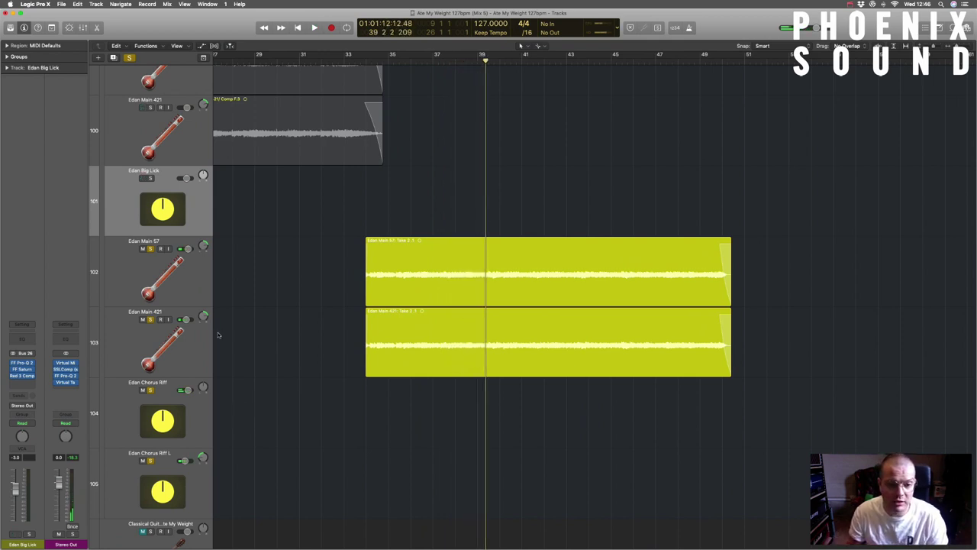
{"action": "right_click", "coordinate": [220, 336]}
{"action": "left_click", "coordinate": [226, 340]}
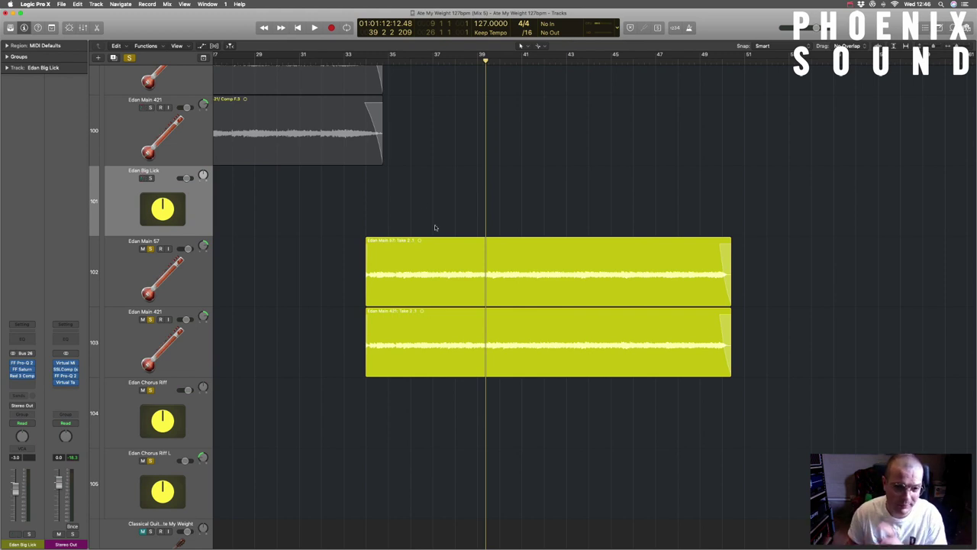
Return the playhead to bar 34 and check the routing of the Main 57 and Main 421 tracks into the Chorus Riff bus.
{"action": "left_click", "coordinate": [365, 60]}
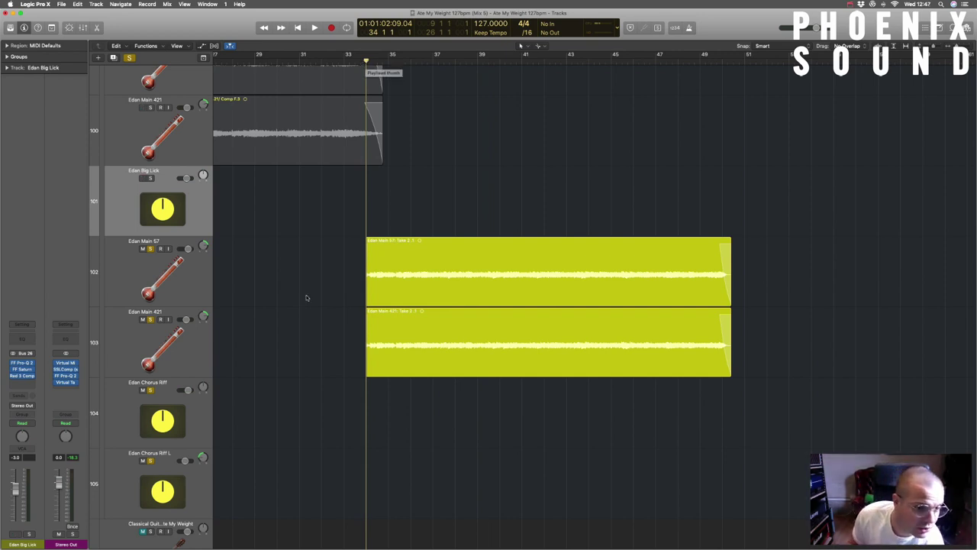
{"action": "scroll", "coordinate": [293, 311], "scroll_direction": "down", "scroll_amount": 1}
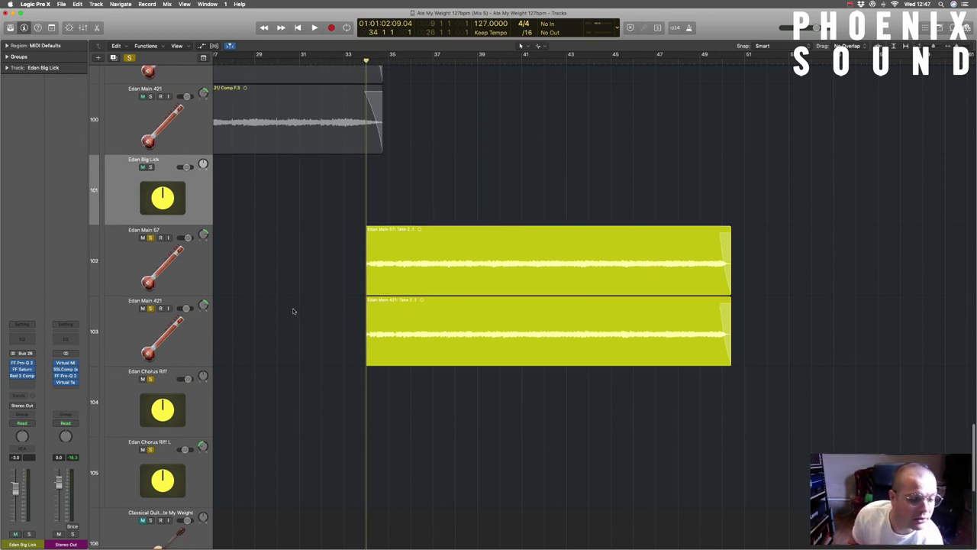
{"action": "left_click", "coordinate": [168, 264]}
{"action": "left_click", "coordinate": [165, 330], "text": "shift"}
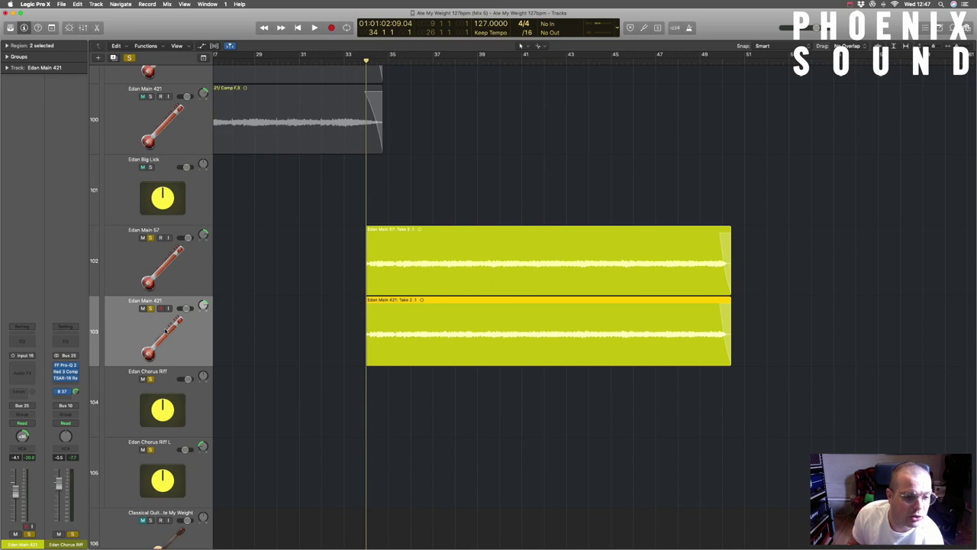
{"action": "left_click", "coordinate": [169, 399]}
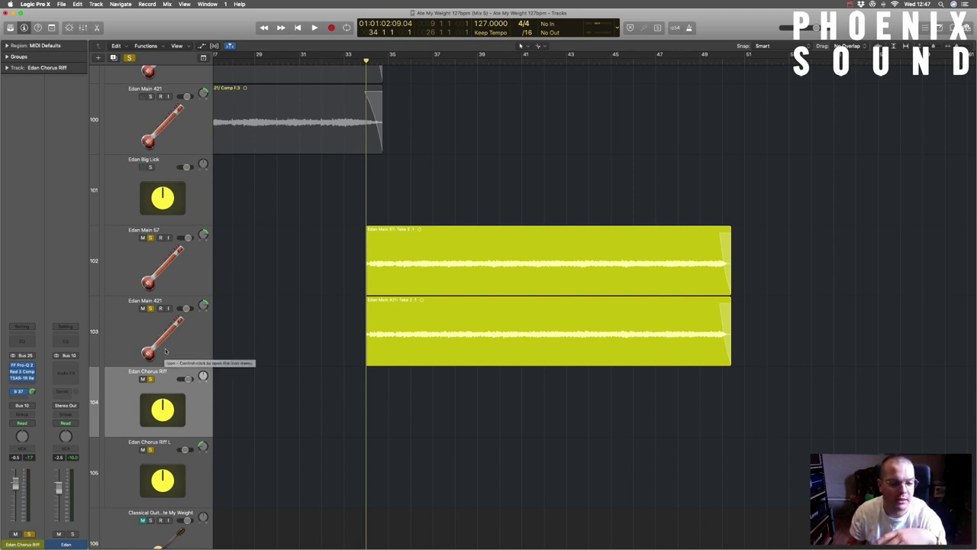
{"action": "left_click", "coordinate": [176, 286]}
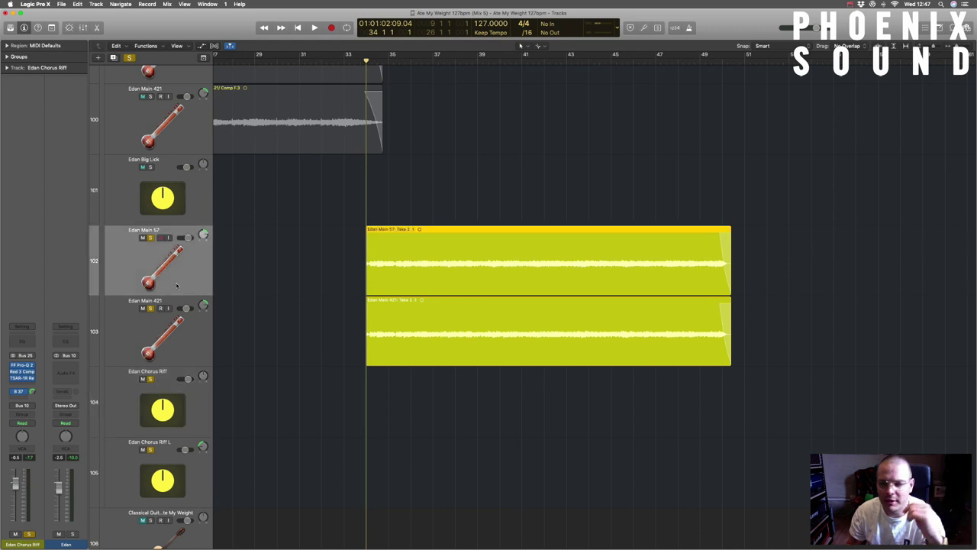
{"action": "left_click", "coordinate": [162, 329]}
{"action": "left_click", "coordinate": [162, 291]}
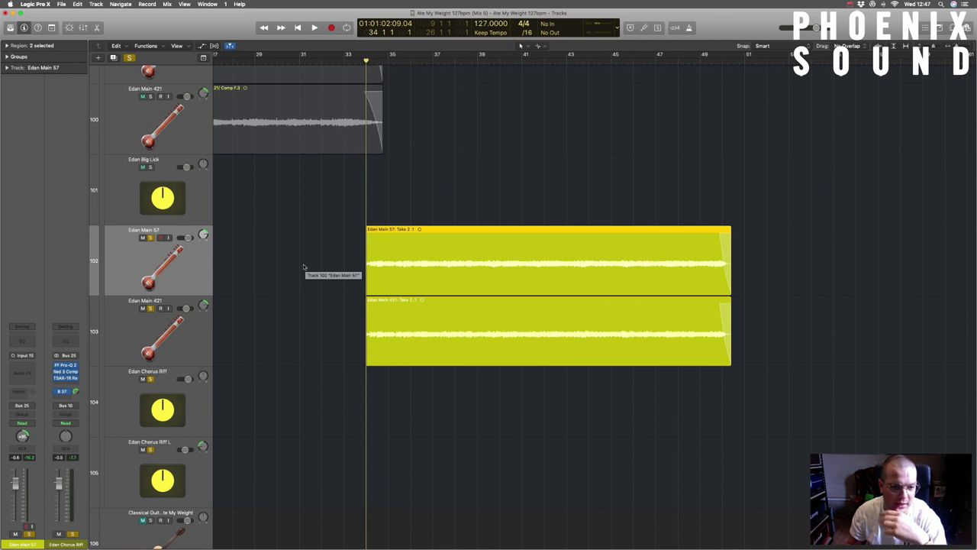
{"action": "left_click", "coordinate": [122, 405]}
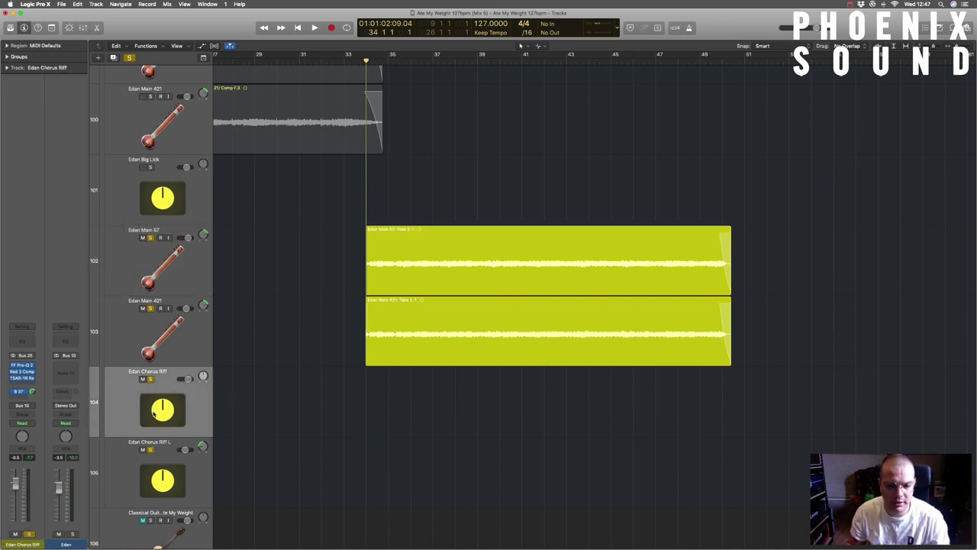
Open the mixer, bypass the Chorus Riff bus's Bus 37 send, and audition the riff from bar 34.
{"action": "key", "text": "x"}
{"action": "scroll", "coordinate": [687, 382], "scroll_direction": "right", "scroll_amount": 1}
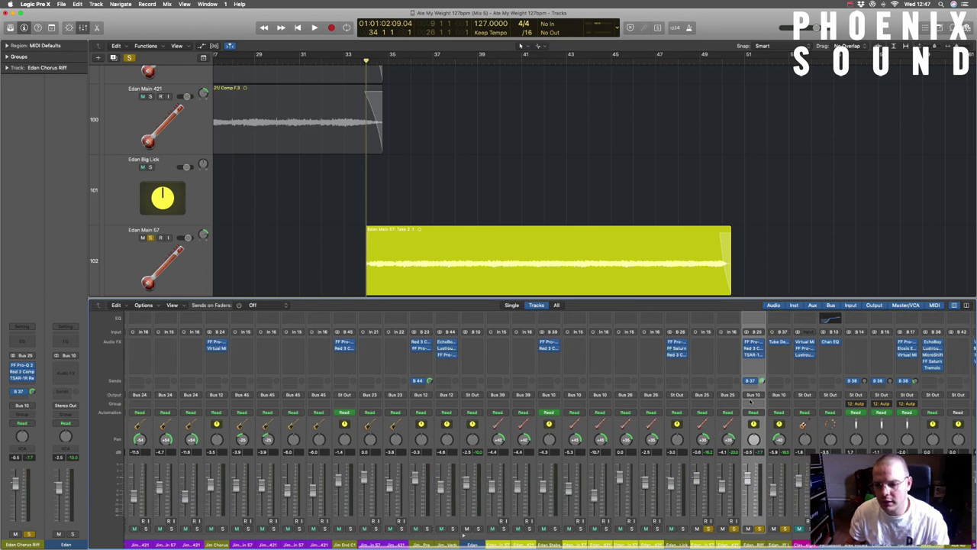
{"action": "scroll", "coordinate": [476, 172], "scroll_direction": "down", "scroll_amount": 3}
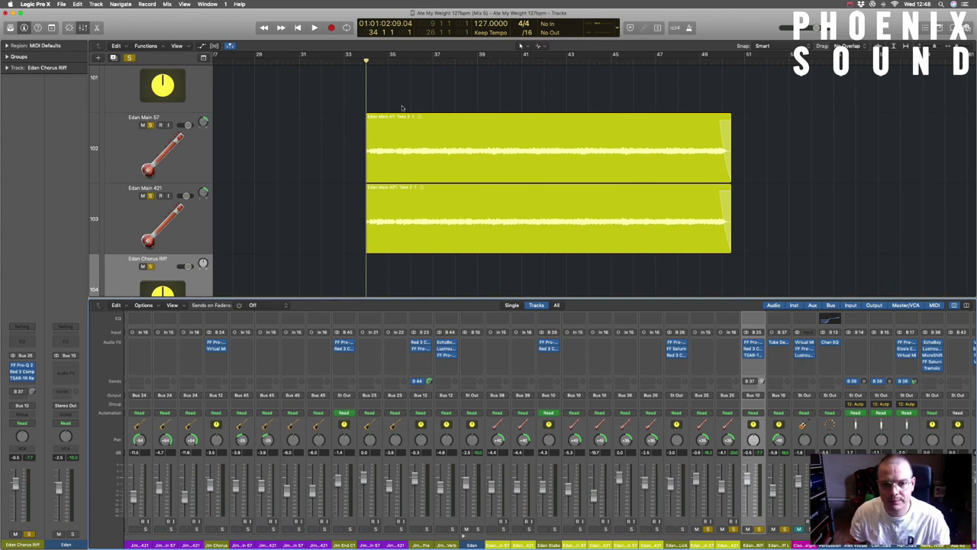
{"action": "key", "text": "space"}
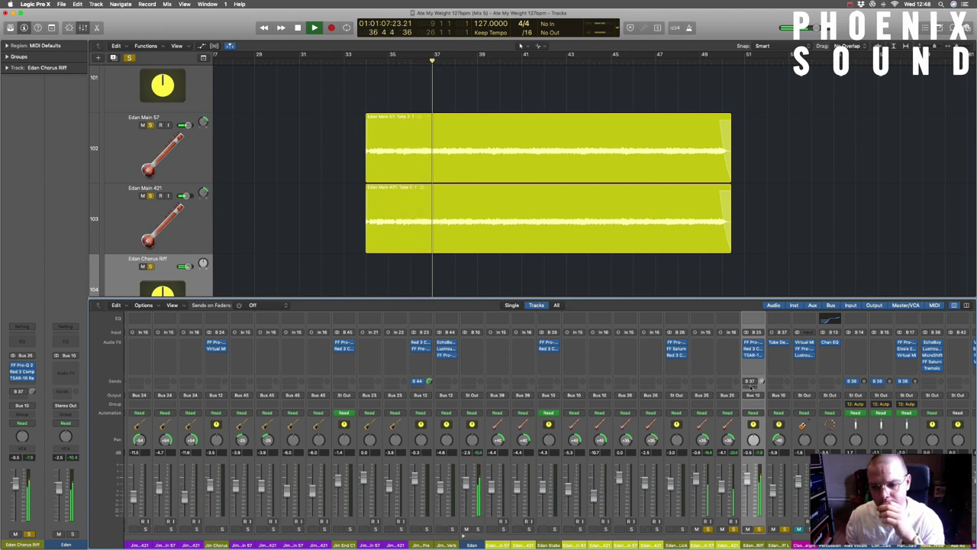
{"action": "key", "text": "space"}
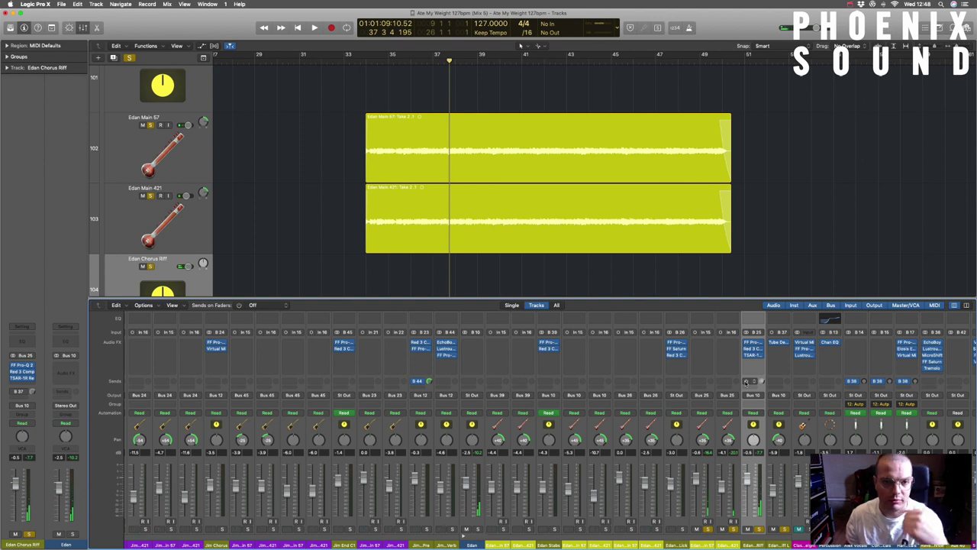
{"action": "left_click", "coordinate": [746, 381]}
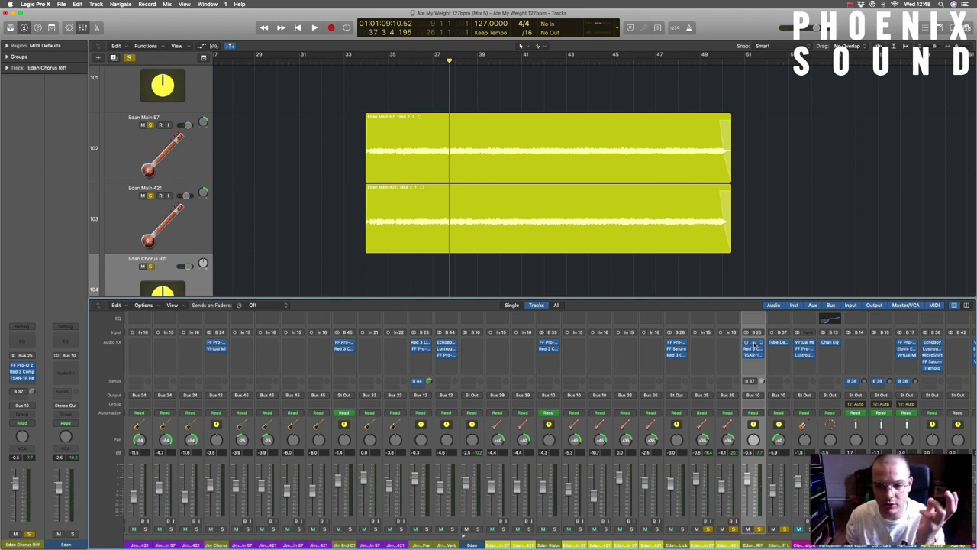
Open the Chorus Riff bus's FF Pro-Q 2 and examine its upper-mid bell boost and low-mid bell cut.
{"action": "left_click", "coordinate": [754, 347]}
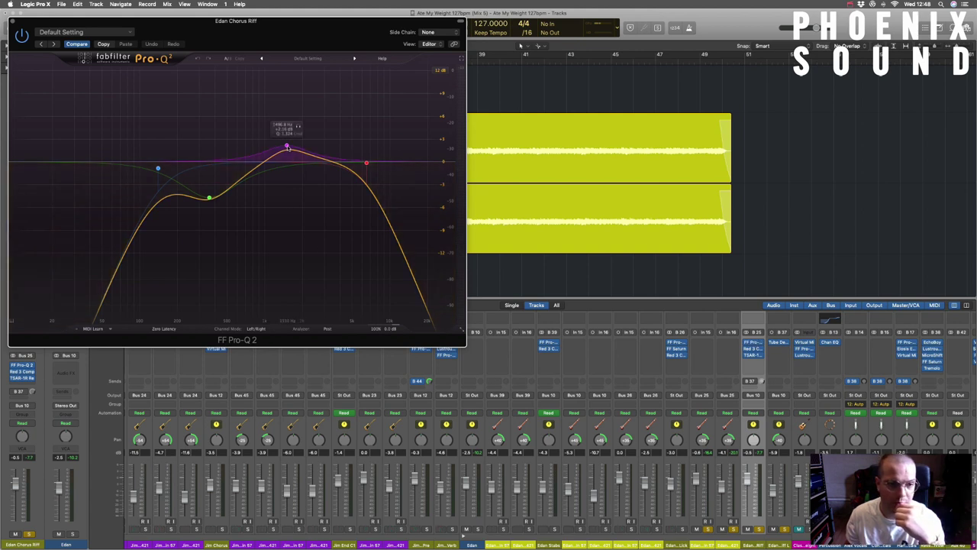
{"action": "mouse_move", "coordinate": [285, 153]}
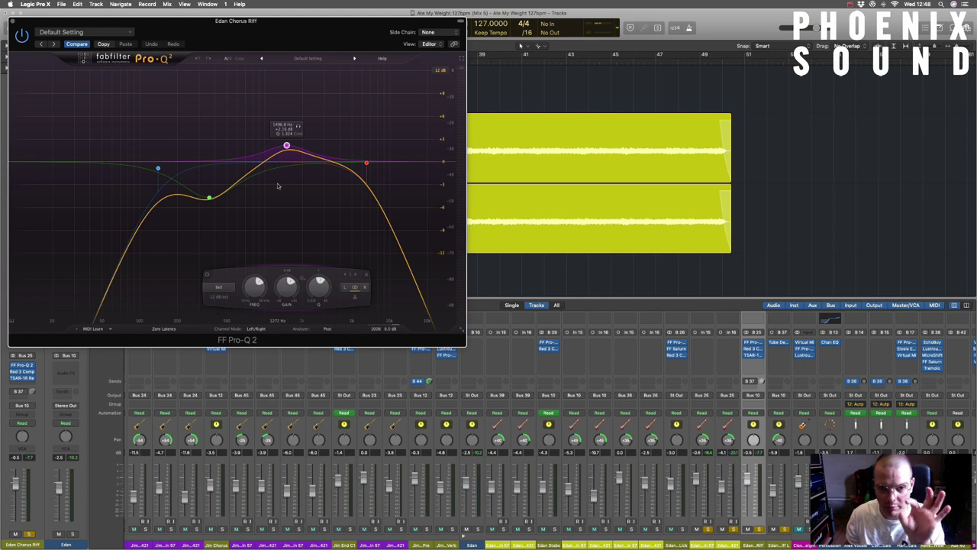
{"action": "left_click", "coordinate": [209, 199]}
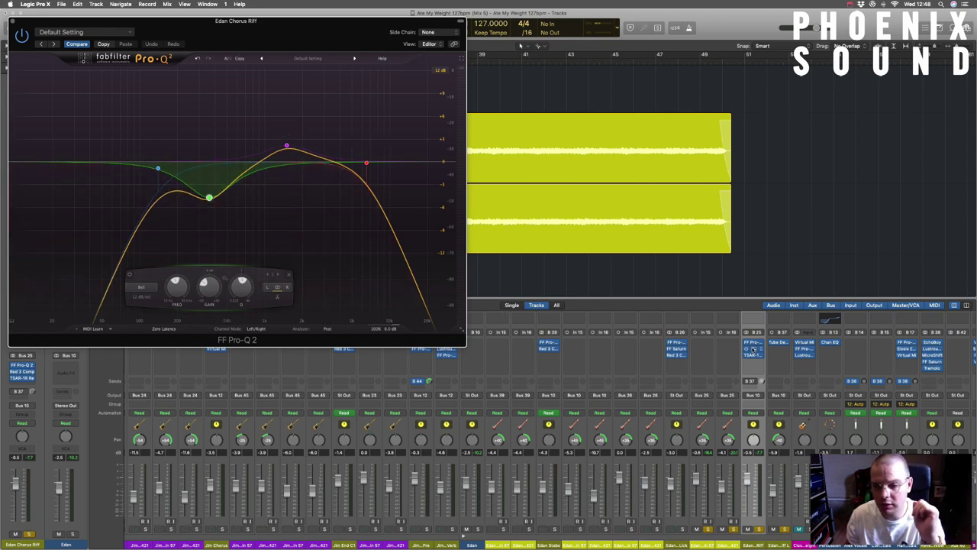
Review the Chorus Riff bus's Red 3 Compressor and TSAR-1R Reverb, then close the compressor and EQ, leaving the reverb open.
{"action": "left_click", "coordinate": [754, 350]}
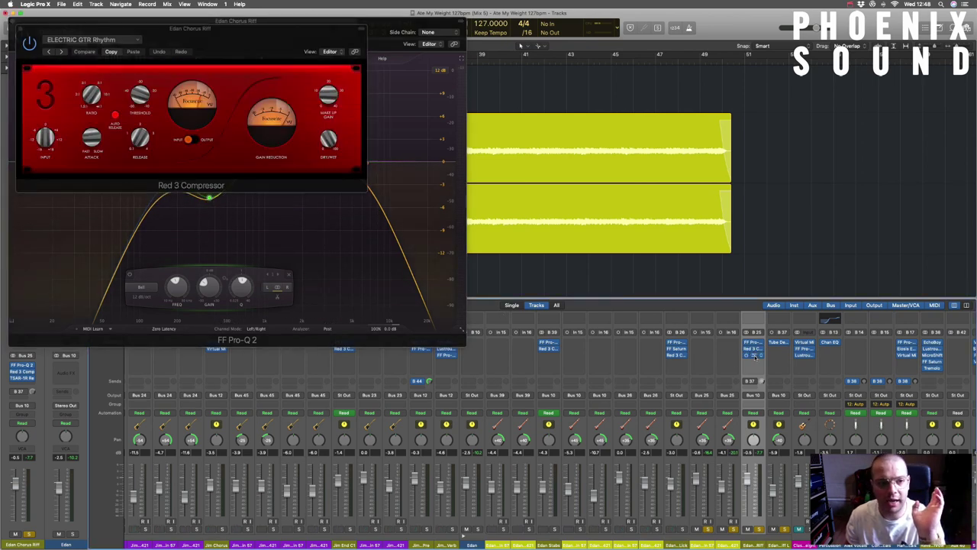
{"action": "left_click", "coordinate": [754, 355]}
{"action": "left_click_drag", "start_coordinate": [115, 37], "coordinate": [335, 74]}
{"action": "left_click", "coordinate": [77, 51]}
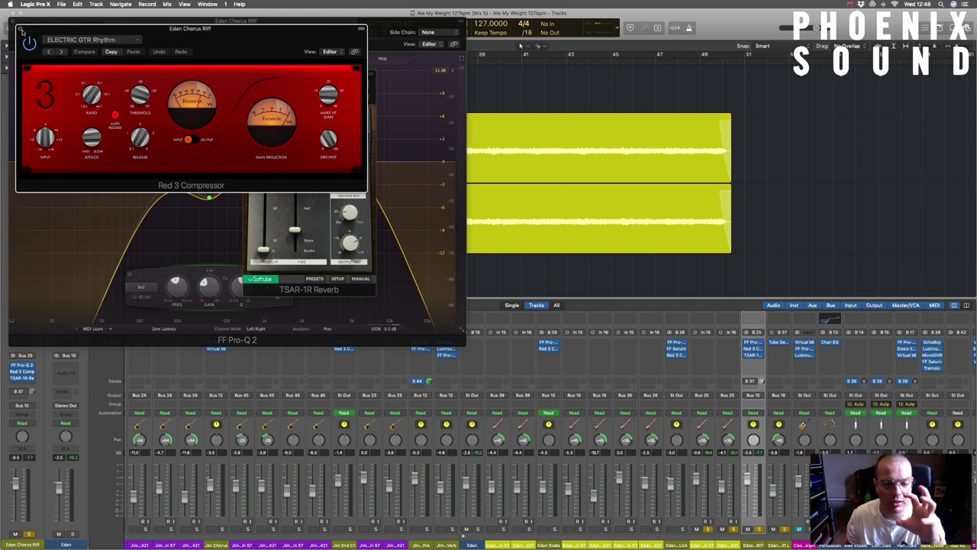
{"action": "left_click", "coordinate": [21, 29]}
{"action": "left_click", "coordinate": [11, 20]}
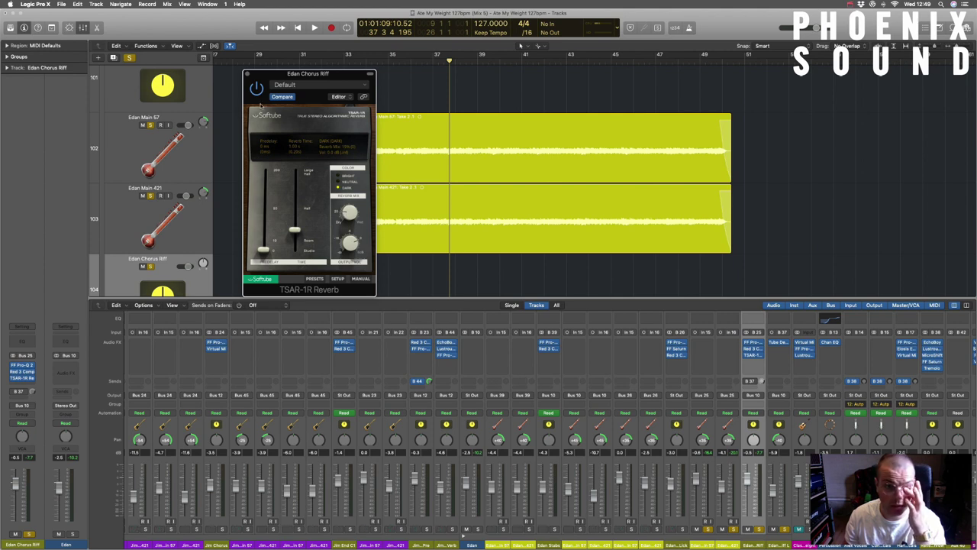
Compare the riff from bar 34 with TSAR-1R Reverb bypassed and re-enabled, and close the reverb.
{"action": "left_click_drag", "start_coordinate": [260, 98], "coordinate": [382, 103]}
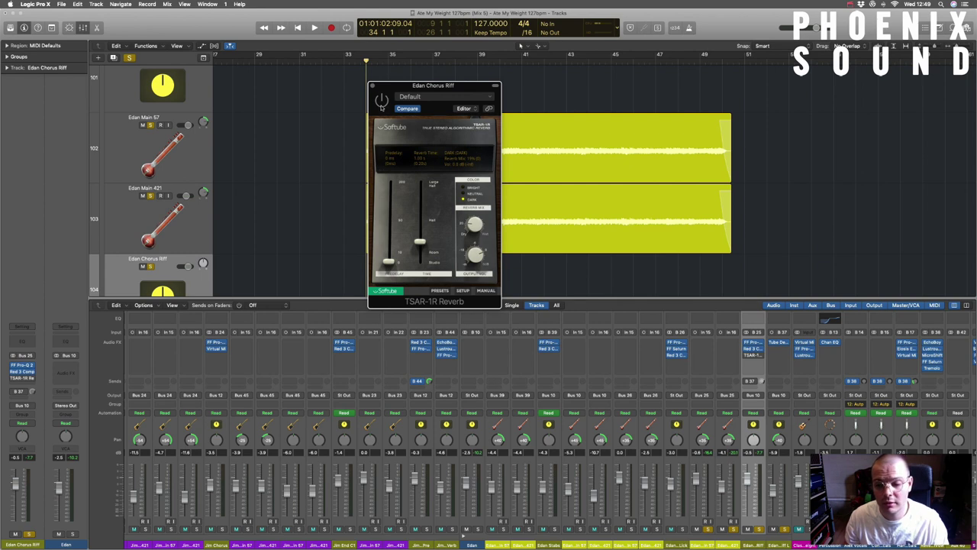
{"action": "key", "text": "space"}
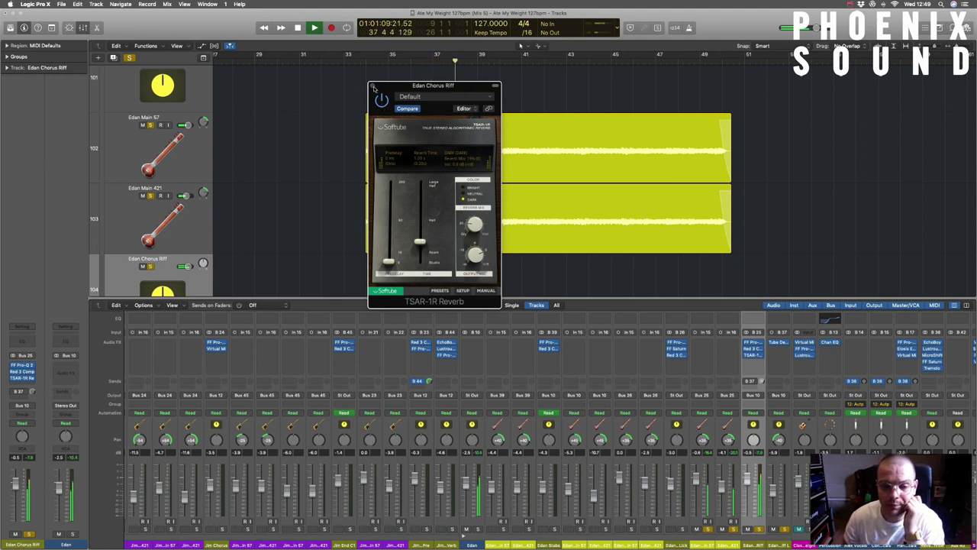
{"action": "key", "text": "space"}
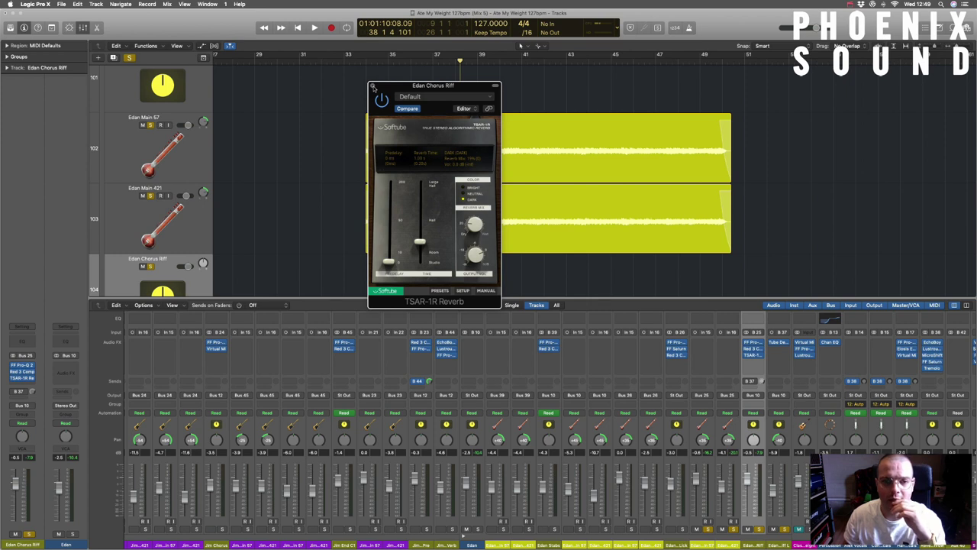
{"action": "left_click", "coordinate": [372, 86]}
Restore the Chorus Riff bus's Bus 37 send, audition the riff from bar 34 with Chorus Riff L's Tube Delay open, and close the delay.
{"action": "left_click", "coordinate": [367, 57]}
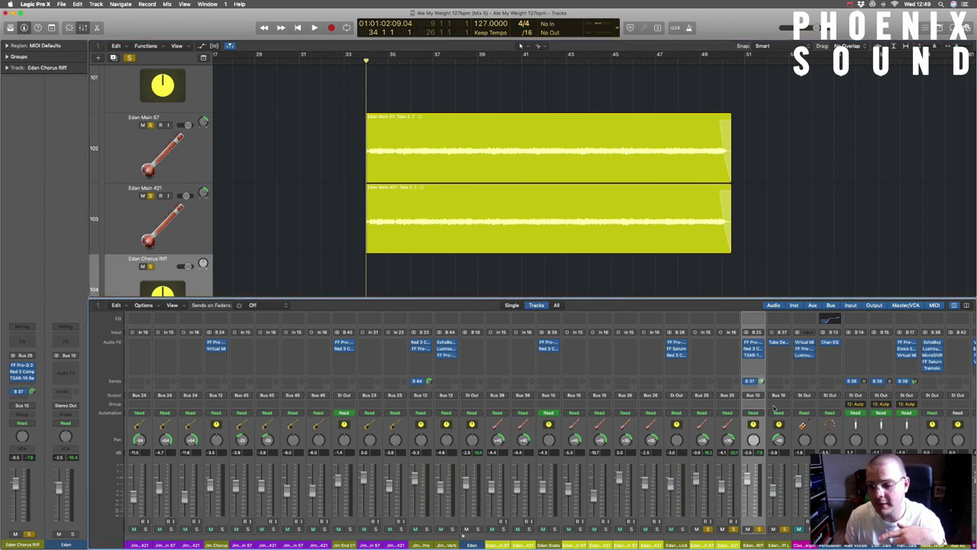
{"action": "key", "text": "Down"}
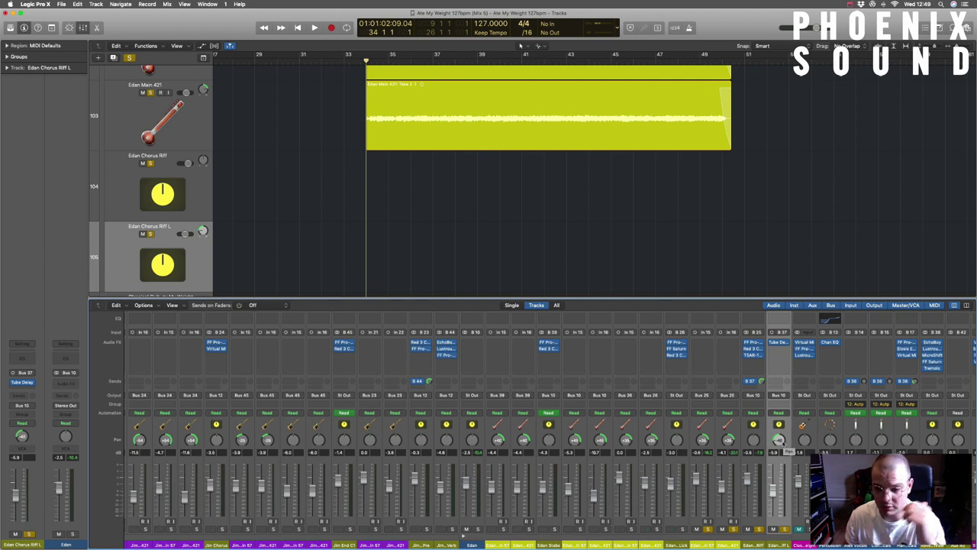
{"action": "left_click", "coordinate": [778, 341]}
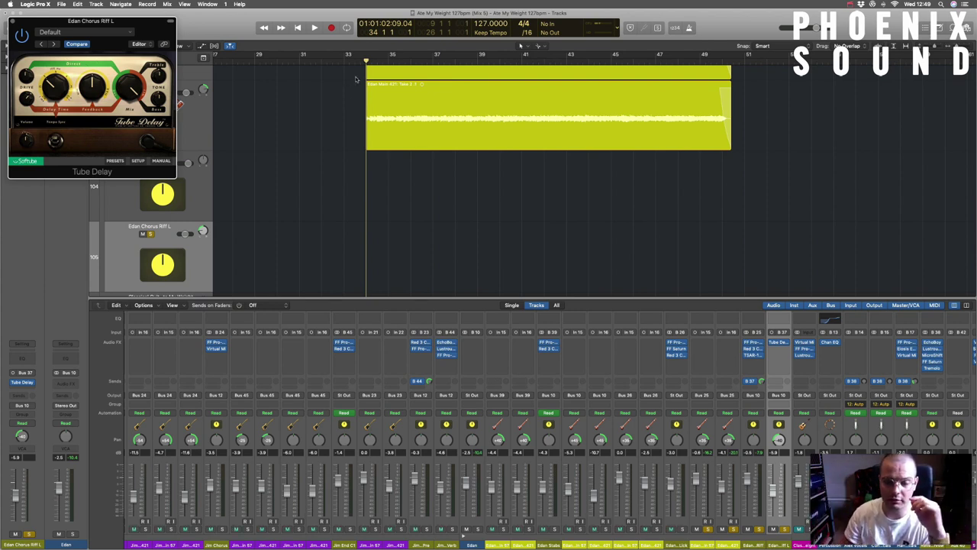
{"action": "key", "text": "space"}
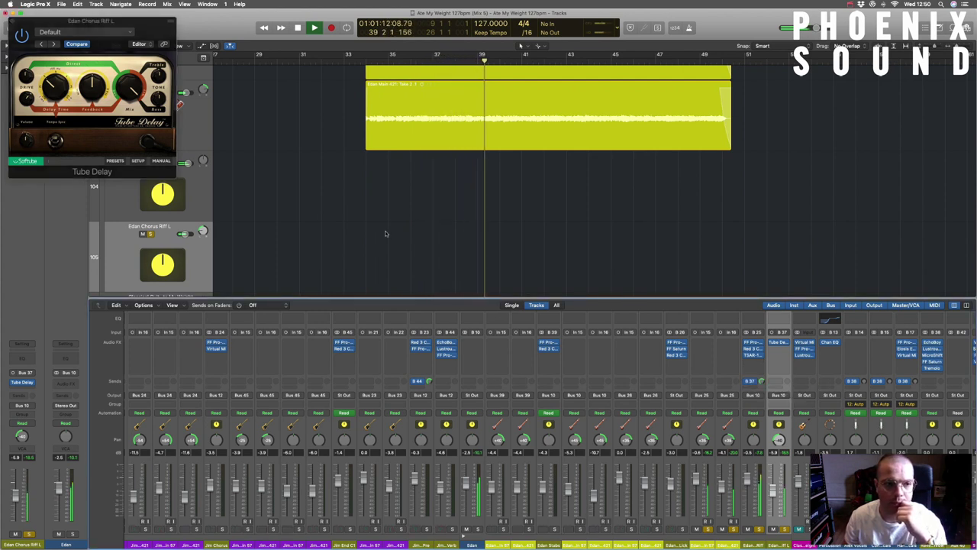
{"action": "left_click", "coordinate": [6, 13]}
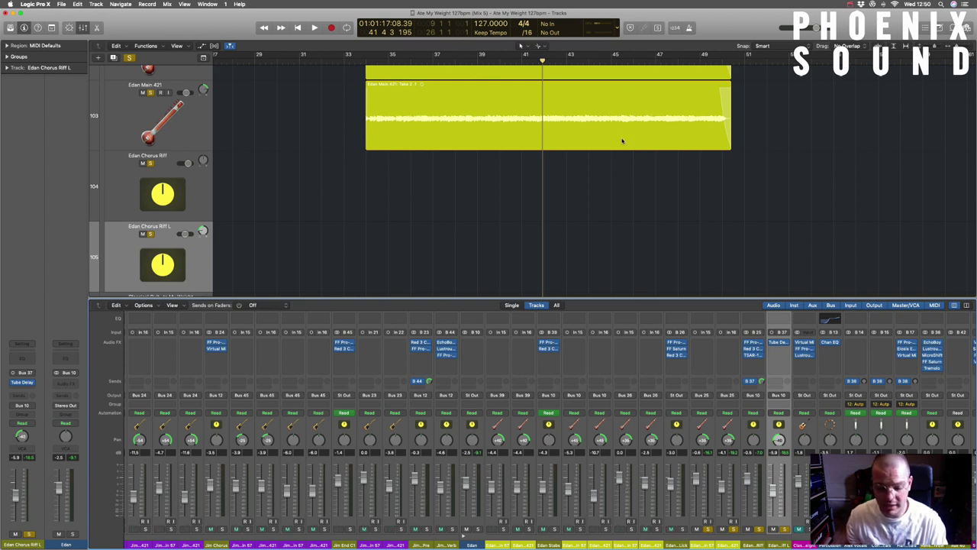
Clear all track solos and collapse the two expanded guitar track stacks.
{"action": "key", "text": "z"}
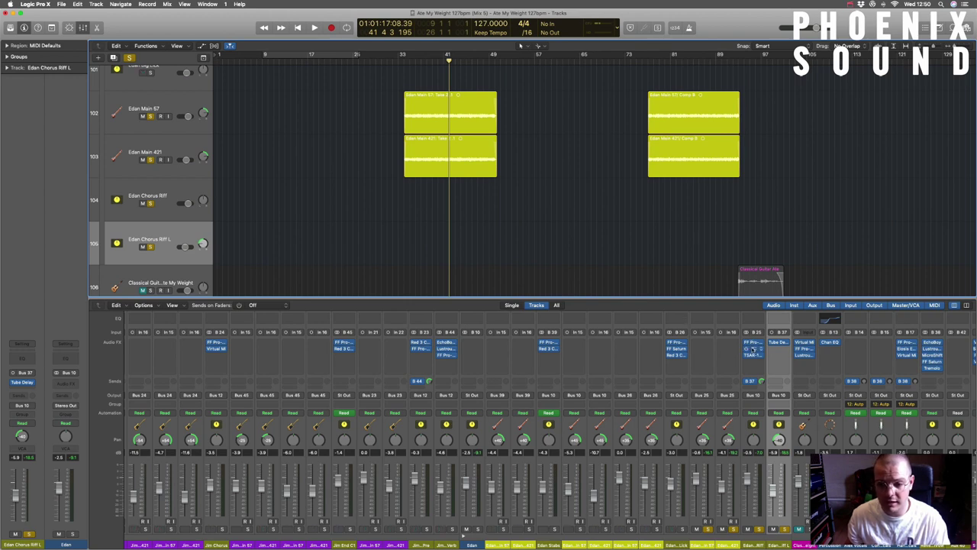
{"action": "key", "text": "z"}
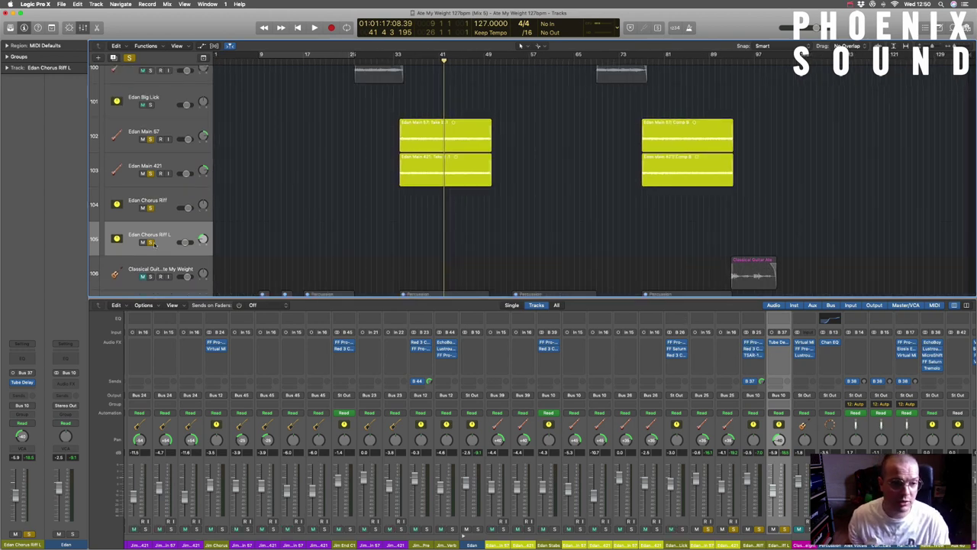
{"action": "key", "text": "super+Up"}
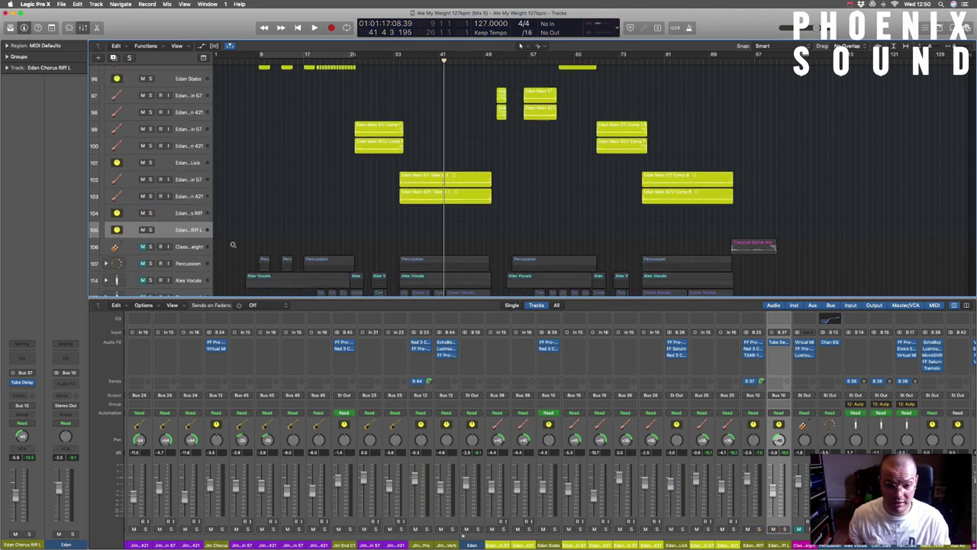
{"action": "key", "text": "super+Up"}
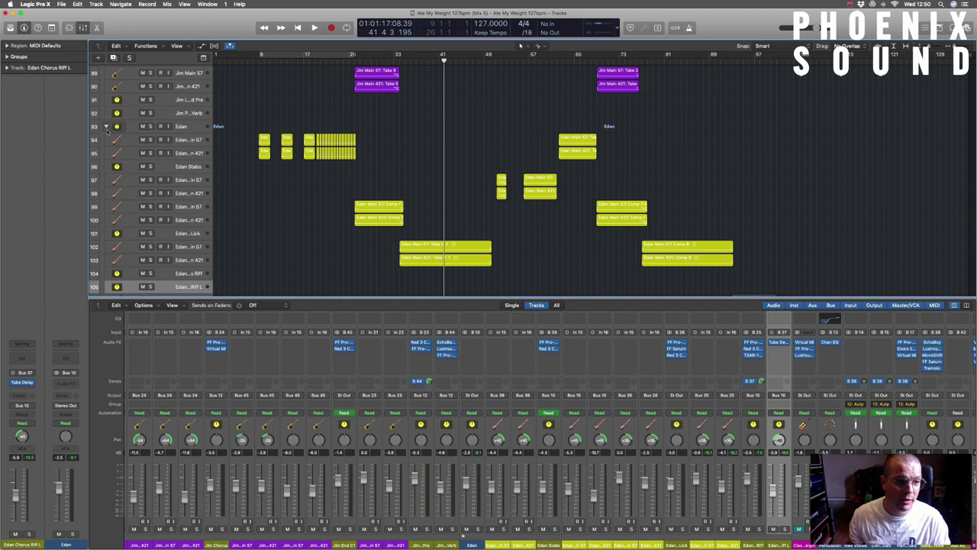
{"action": "left_click", "coordinate": [106, 127]}
{"action": "scroll", "coordinate": [112, 132], "scroll_direction": "up", "scroll_amount": 5}
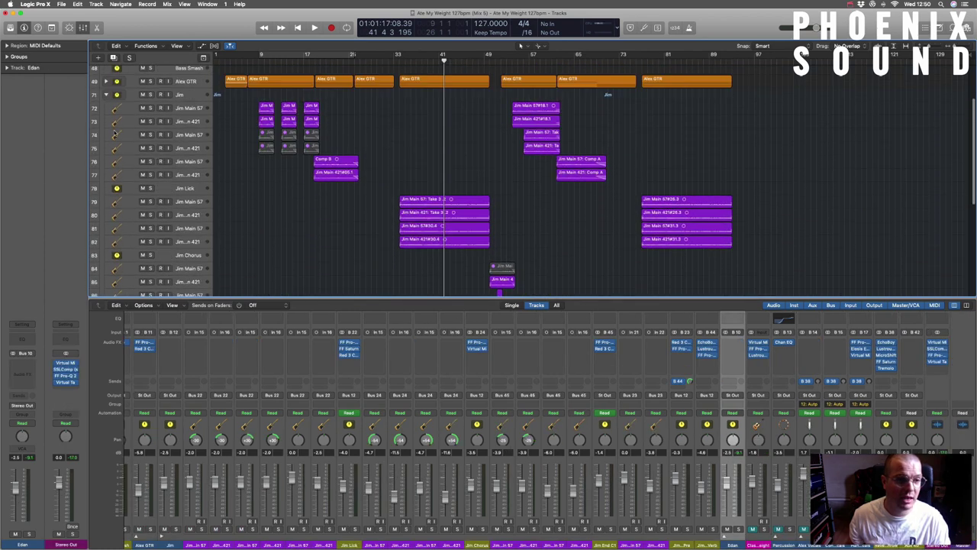
{"action": "scroll", "coordinate": [115, 134], "scroll_direction": "up", "scroll_amount": 3}
{"action": "left_click", "coordinate": [107, 165]}
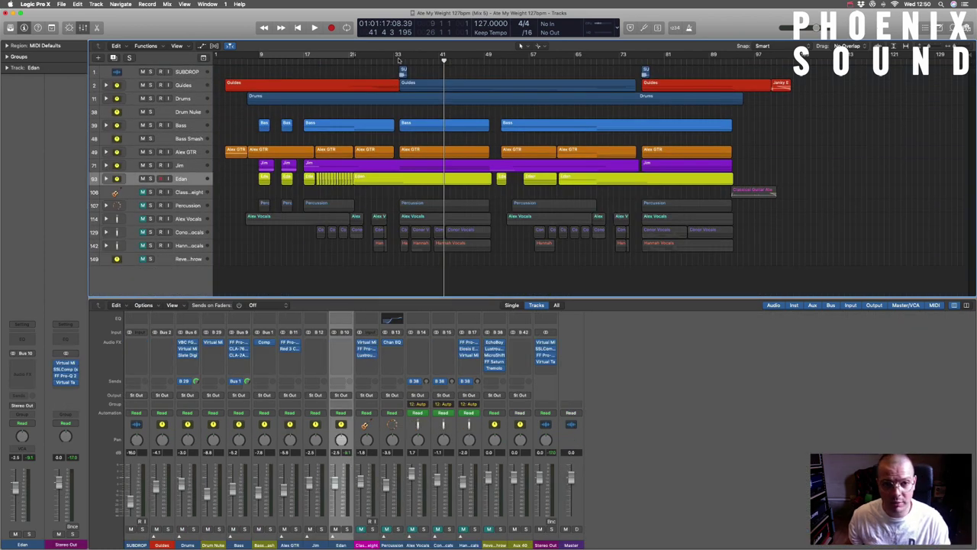
Audition the combined drums, bass and guitars from bar 33 into the chorus.
{"action": "left_click", "coordinate": [395, 60]}
{"action": "key", "text": "super+Right"}
{"action": "key", "text": "super+Right"}
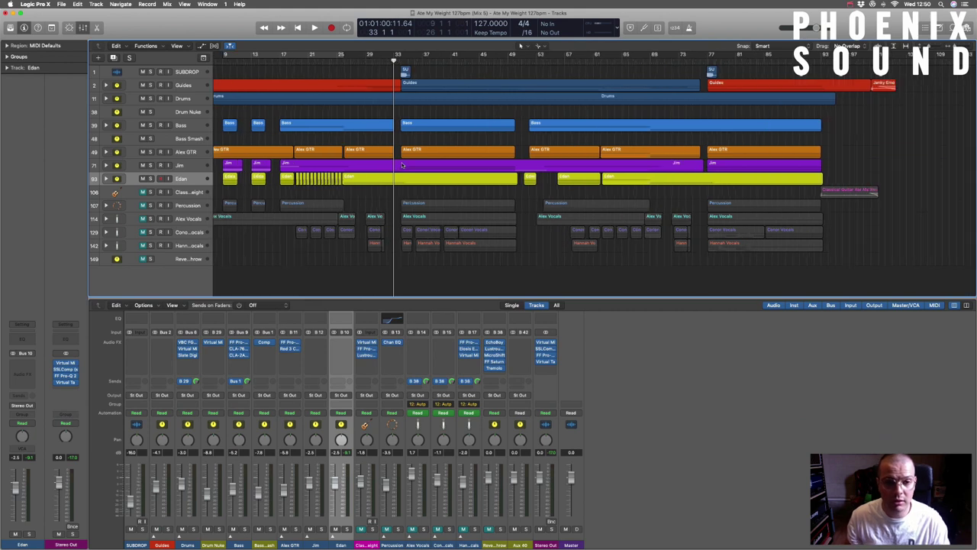
{"action": "key", "text": "space"}
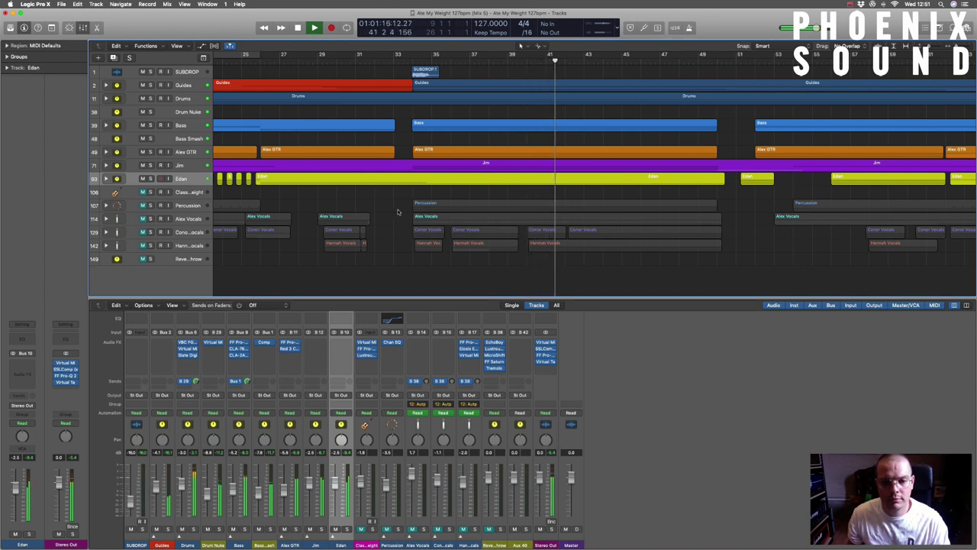
{"action": "key", "text": "space"}
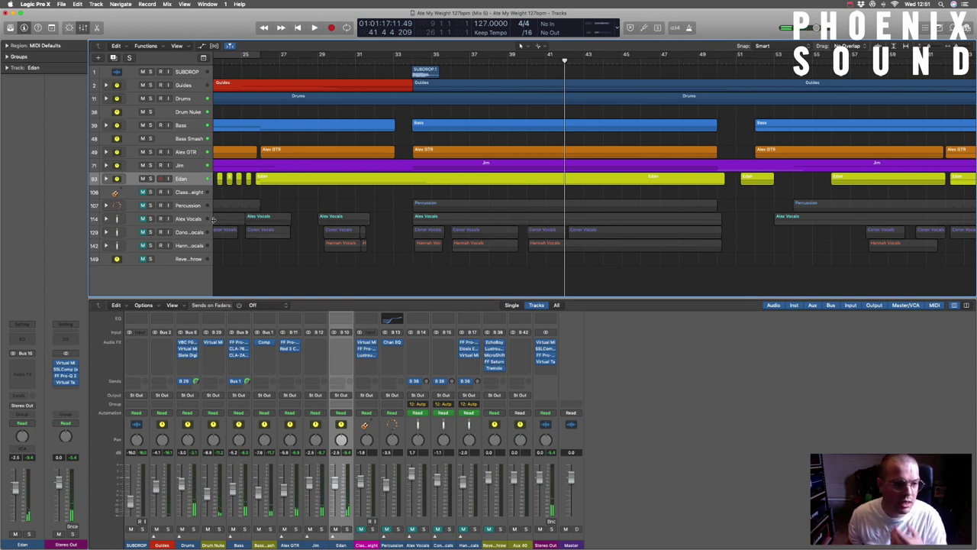
Expand the Percussion track stack, unmute it, and deselect its regions.
{"action": "left_click", "coordinate": [182, 207]}
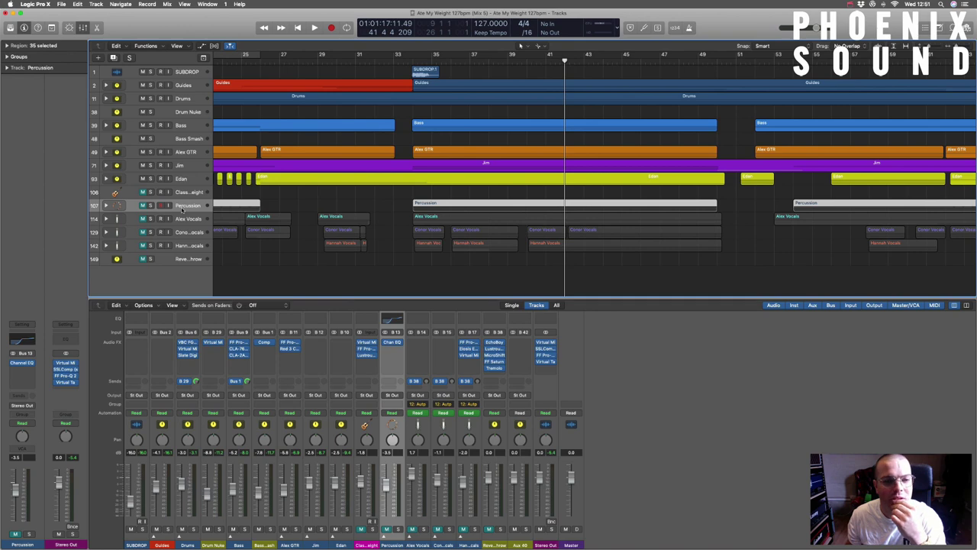
{"action": "left_click", "coordinate": [106, 205]}
{"action": "scroll", "coordinate": [229, 222], "scroll_direction": "down", "scroll_amount": 2}
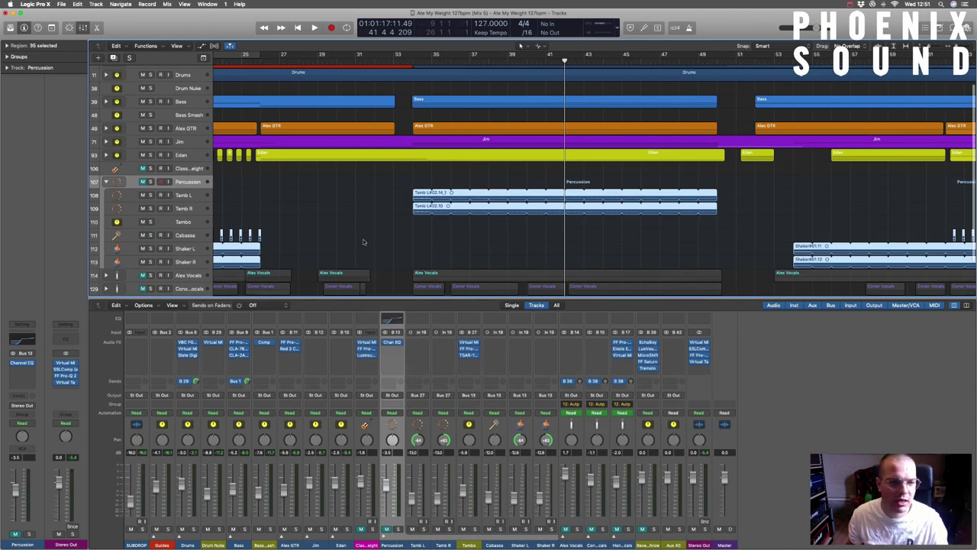
{"action": "key", "text": "super+Left"}
{"action": "left_click", "coordinate": [142, 182]}
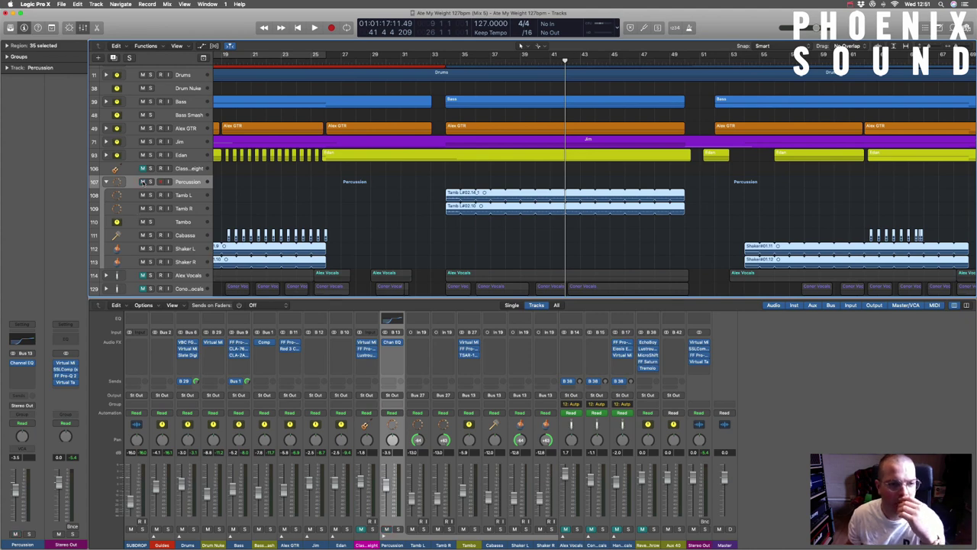
{"action": "left_click", "coordinate": [218, 207]}
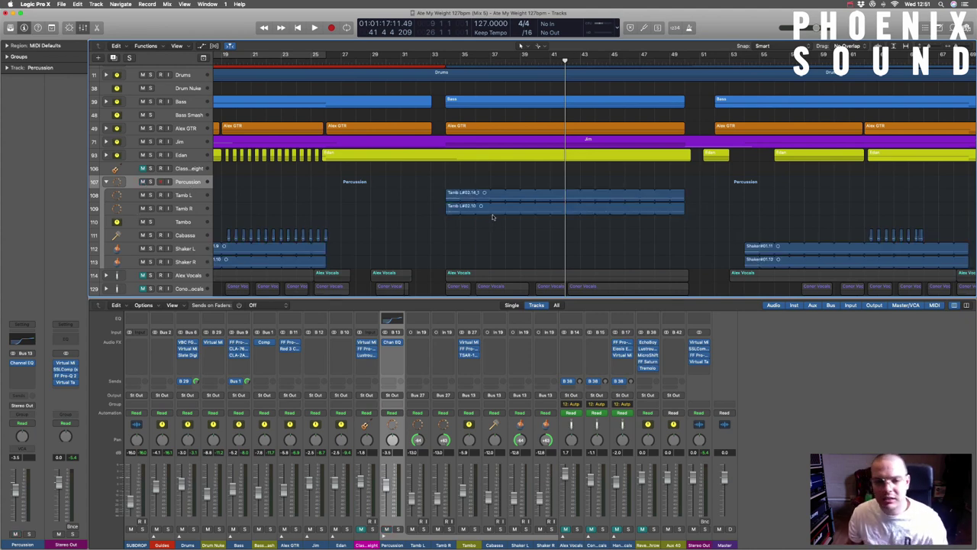
Select the Tambo bus, play the mix from bar 33, and solo the bus during playback to hear the tambourines alone.
{"action": "scroll", "coordinate": [497, 213], "scroll_direction": "down", "scroll_amount": 3}
{"action": "scroll", "coordinate": [389, 217], "scroll_direction": "left", "scroll_amount": 4}
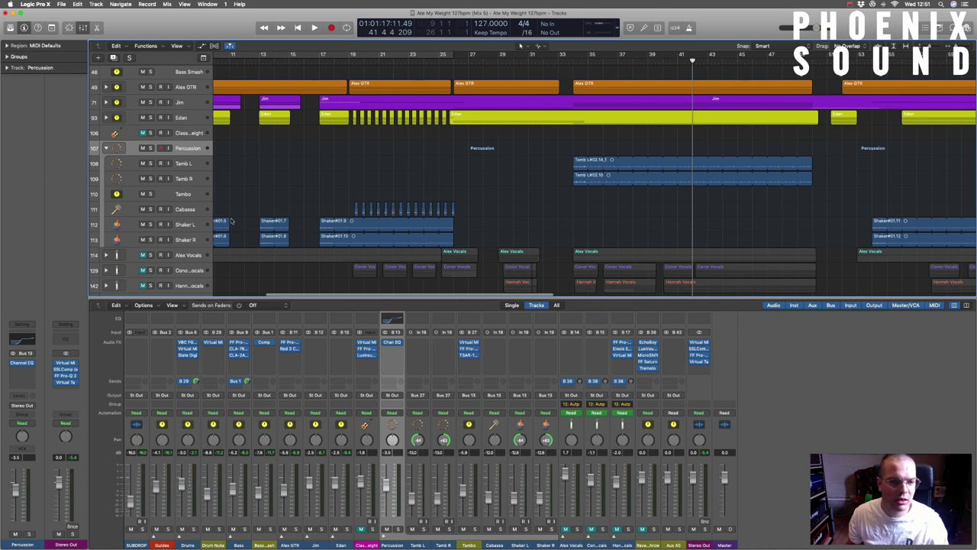
{"action": "left_click", "coordinate": [210, 212]}
{"action": "left_click", "coordinate": [187, 179]}
{"action": "left_click", "coordinate": [177, 196]}
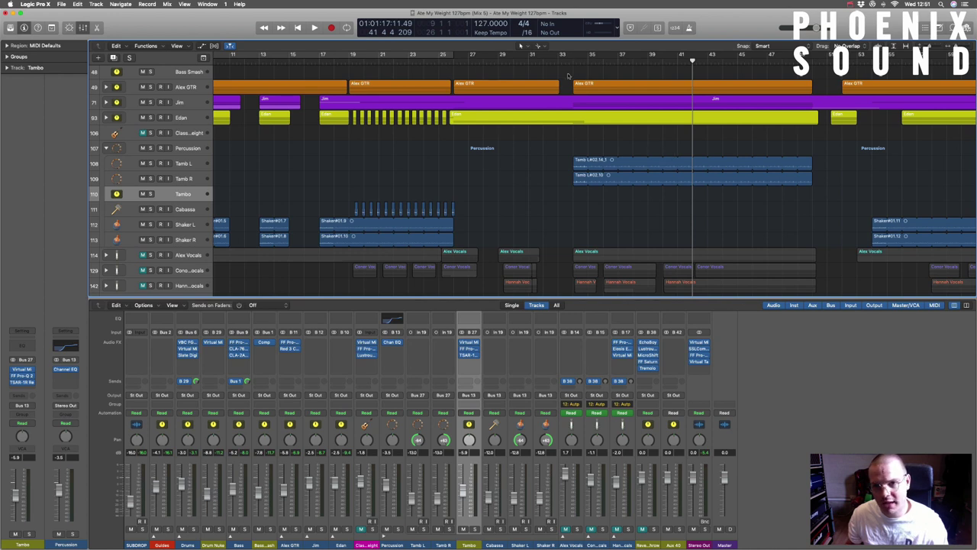
{"action": "left_click", "coordinate": [573, 58]}
{"action": "left_click", "coordinate": [561, 66]}
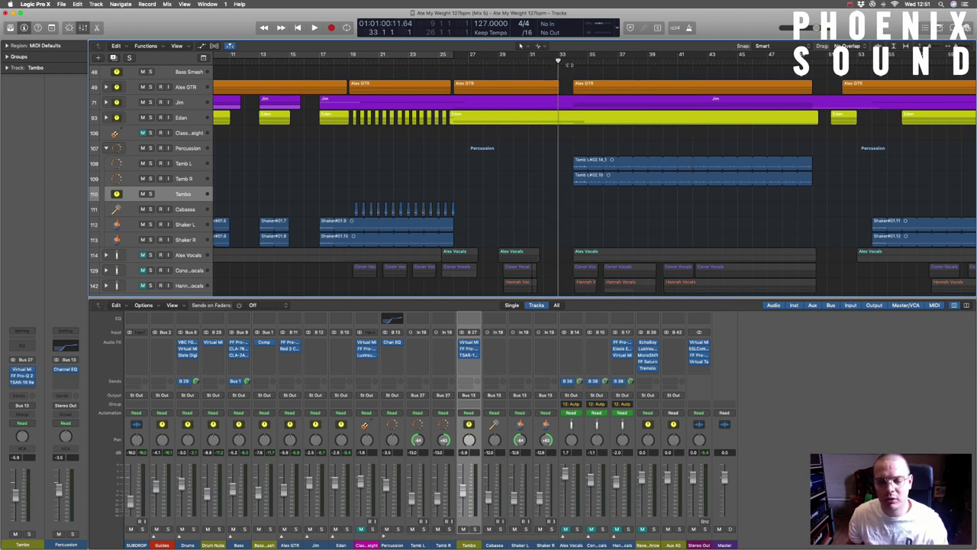
{"action": "key", "text": "space"}
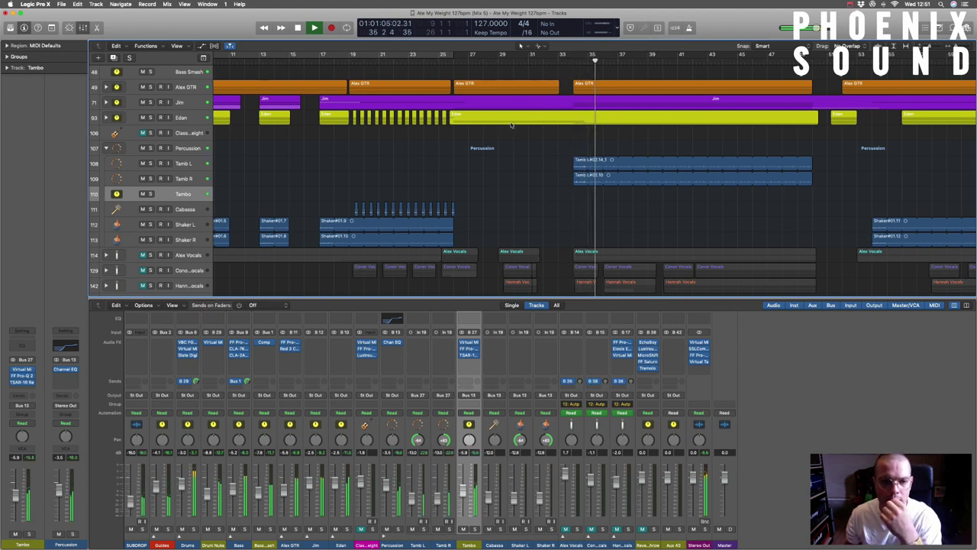
{"action": "key", "text": "s"}
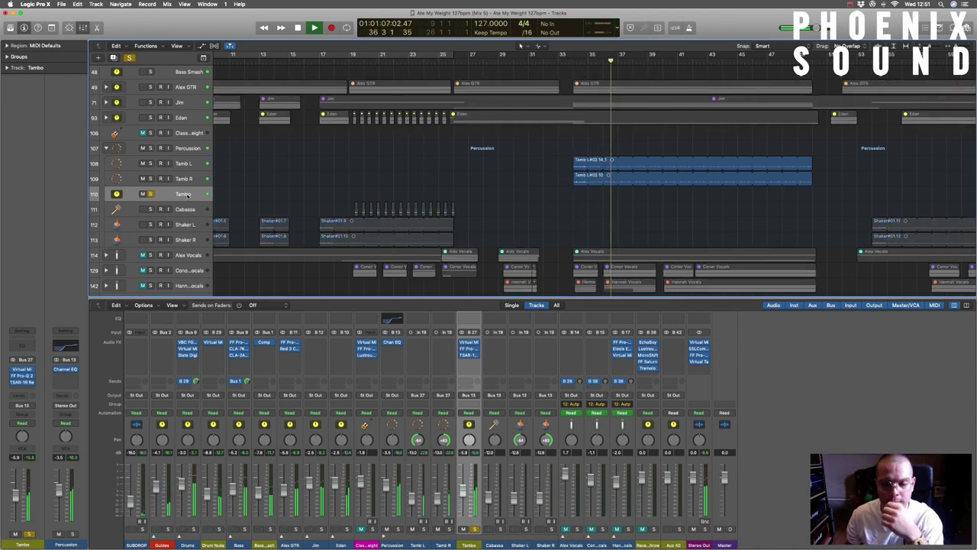
{"action": "key", "text": "space"}
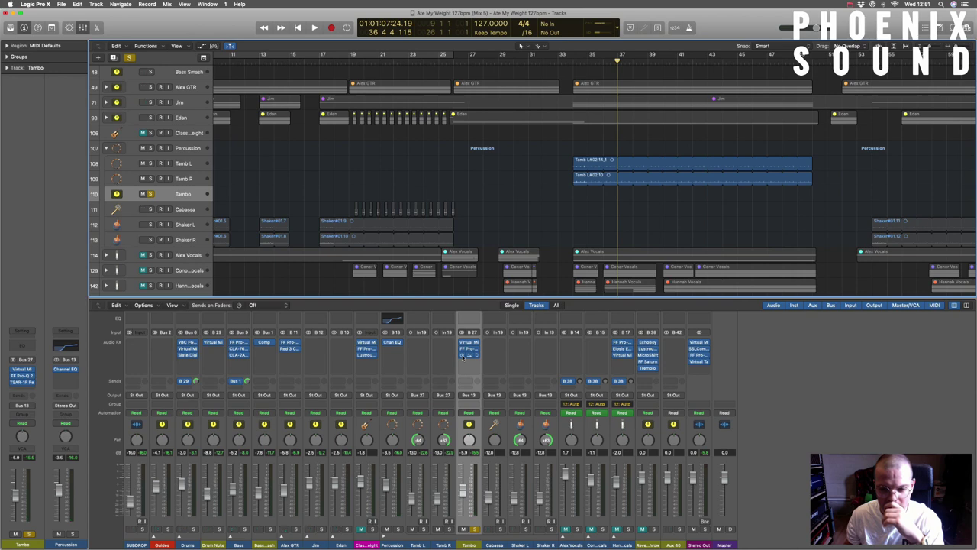
Examine the Tambo bus's Virtual Mix Rack and FF Pro-Q 2 settings, closing the rack and leaving the EQ open.
{"action": "left_click", "coordinate": [469, 344]}
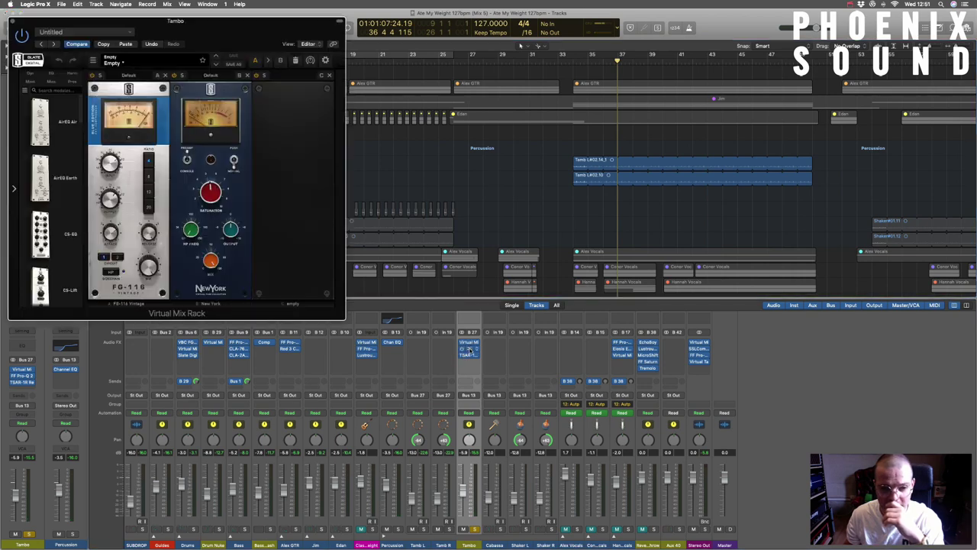
{"action": "left_click", "coordinate": [469, 349]}
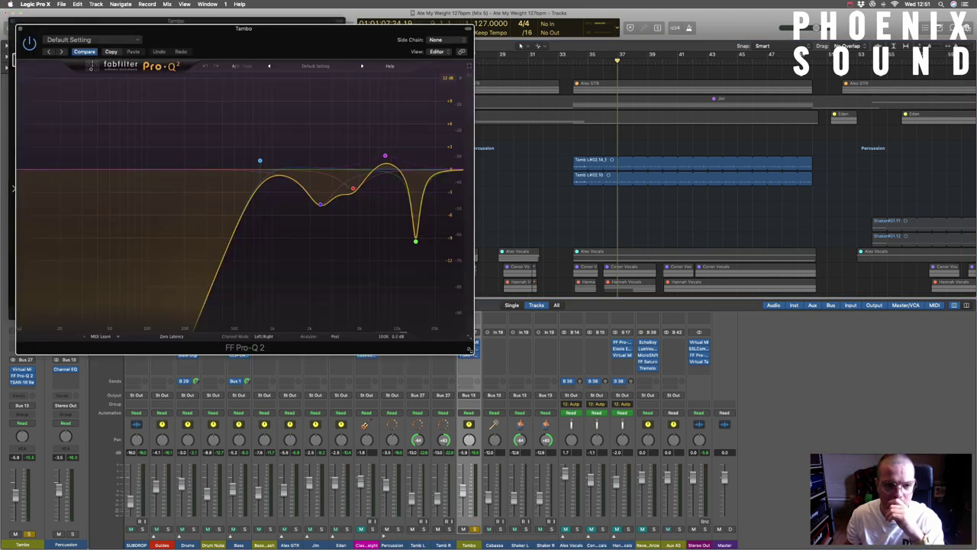
{"action": "left_click", "coordinate": [38, 29]}
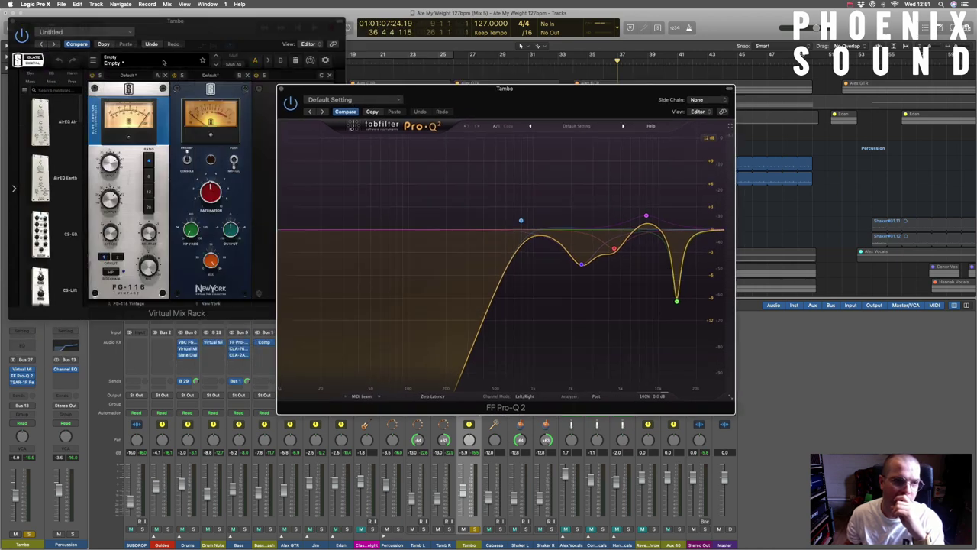
{"action": "left_click_drag", "start_coordinate": [32, 24], "coordinate": [71, 29]}
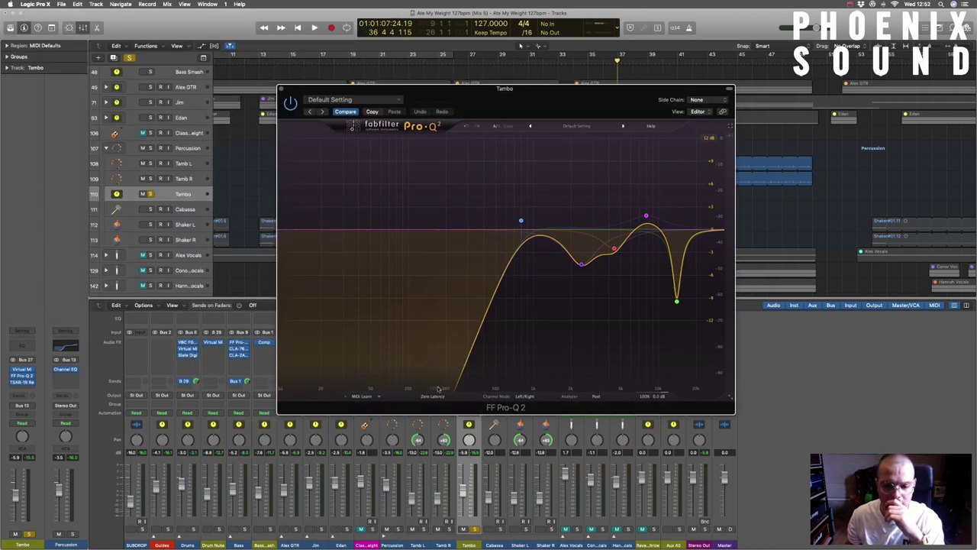
{"action": "left_click_drag", "start_coordinate": [474, 88], "coordinate": [210, 64]}
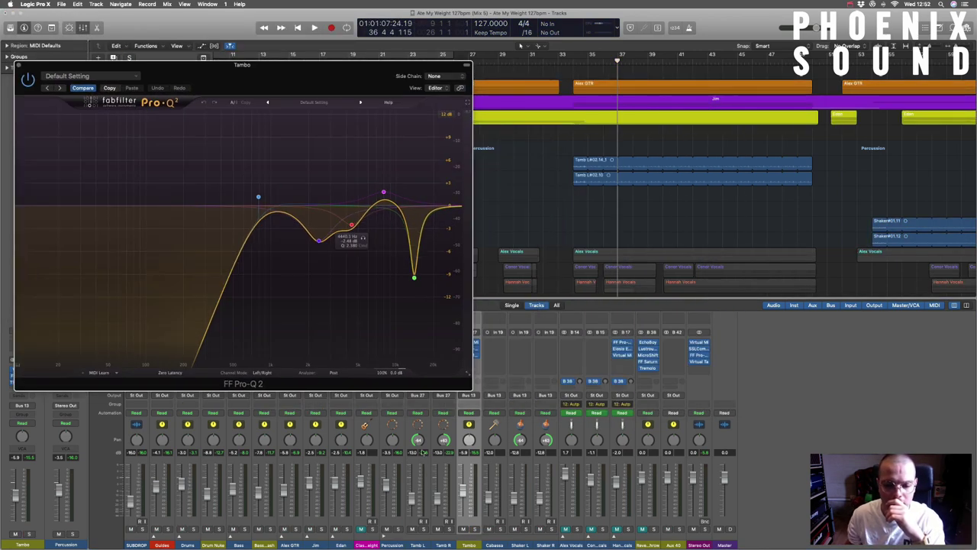
Solo the Tambo bus and loop playback over the chorus tambourine regions starting at bar 34.
{"action": "left_click", "coordinate": [473, 528]}
{"action": "left_click_drag", "start_coordinate": [579, 55], "coordinate": [798, 54]}
{"action": "key", "text": "space"}
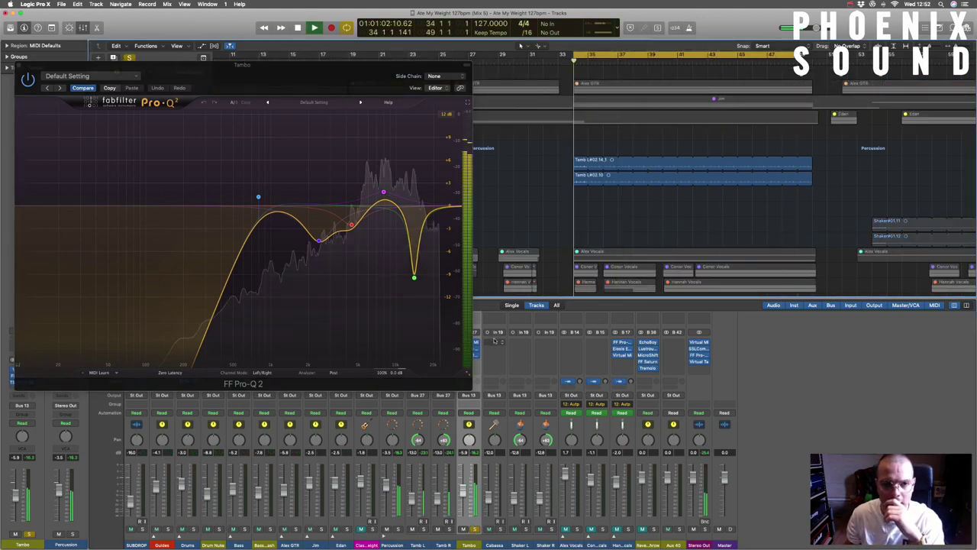
Bypass the Tambo bus's three plug-ins during looped playback and move the FF Pro-Q 2 window clear of the bus's inserts.
{"action": "left_click_drag", "start_coordinate": [229, 64], "coordinate": [782, 209]}
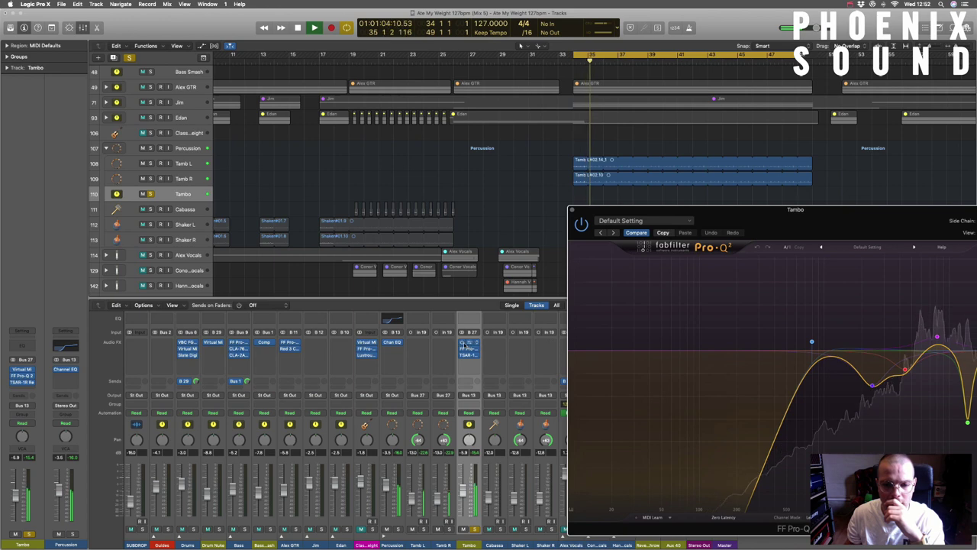
{"action": "left_click_drag", "start_coordinate": [714, 219], "coordinate": [510, 158]}
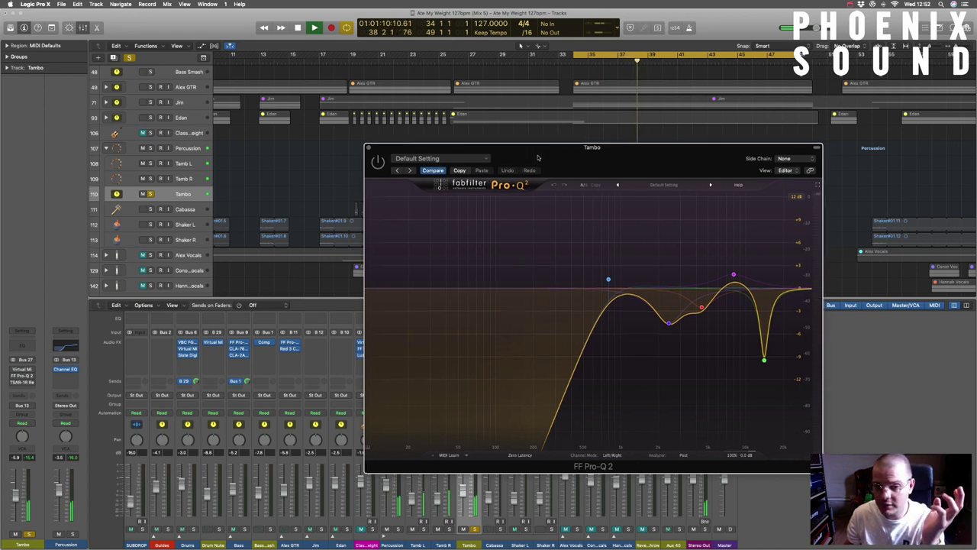
{"action": "left_click_drag", "start_coordinate": [542, 162], "coordinate": [439, 163]}
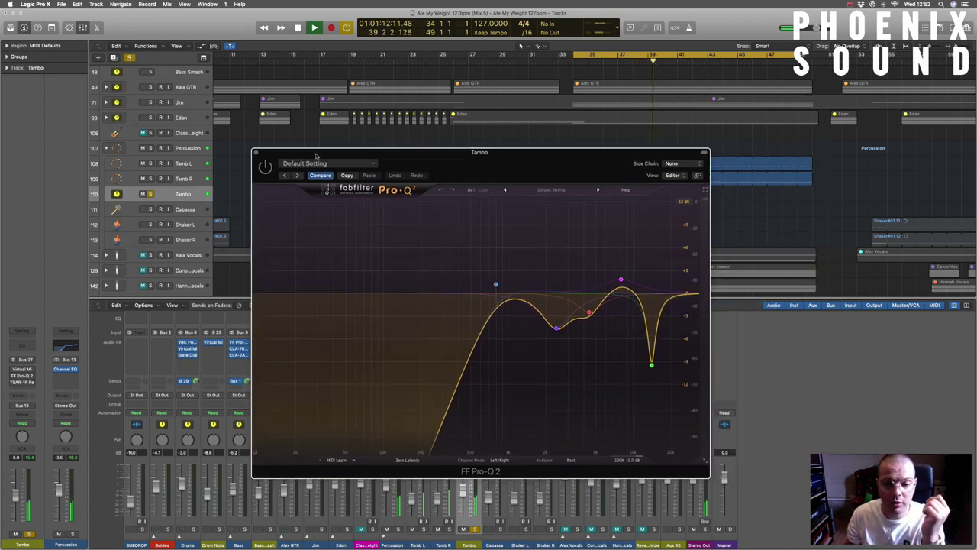
{"action": "left_click_drag", "start_coordinate": [316, 155], "coordinate": [150, 34]}
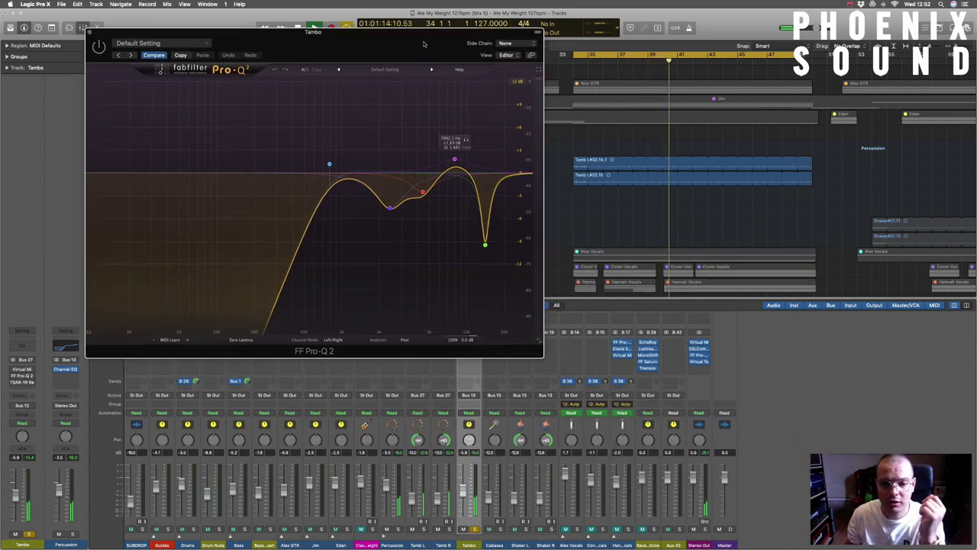
{"action": "left_click_drag", "start_coordinate": [423, 44], "coordinate": [387, 24]}
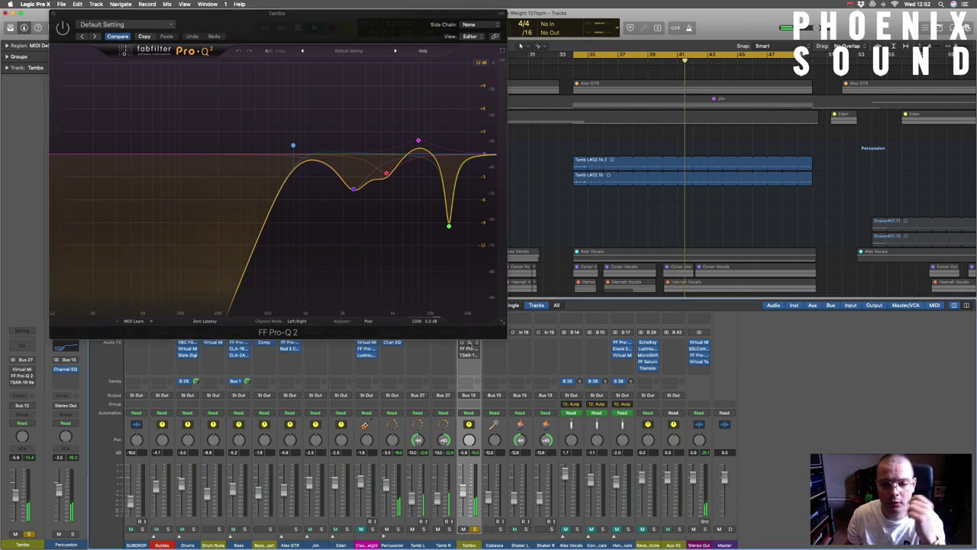
Re-enable the Tambo bus's Virtual Mix Rack and its New York saturation module during playback, and close the rack.
{"action": "left_click", "coordinate": [468, 342]}
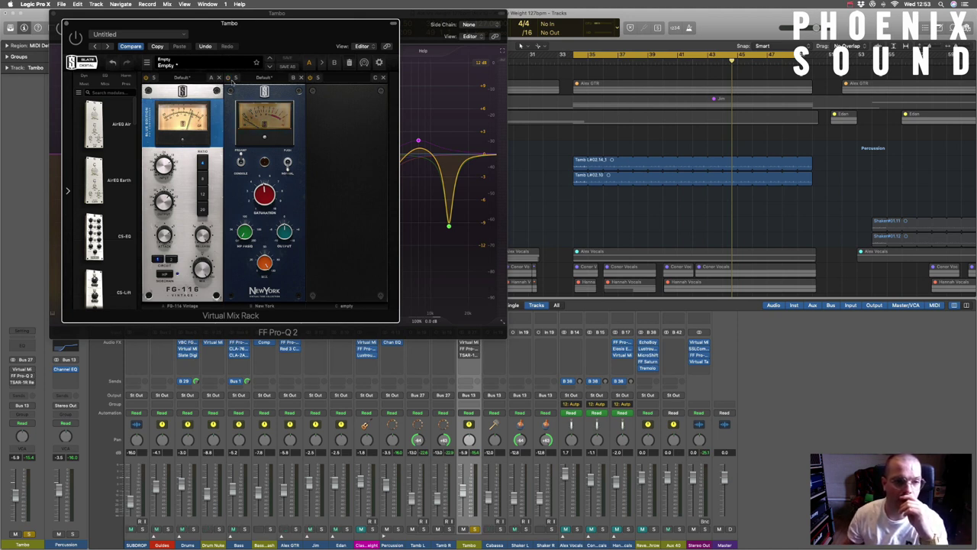
{"action": "key", "text": "space"}
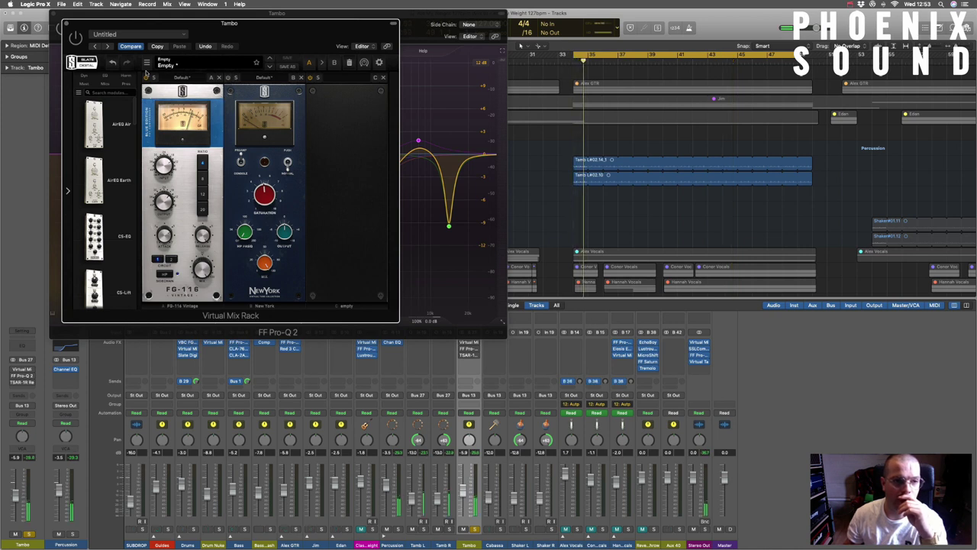
{"action": "left_click", "coordinate": [461, 345]}
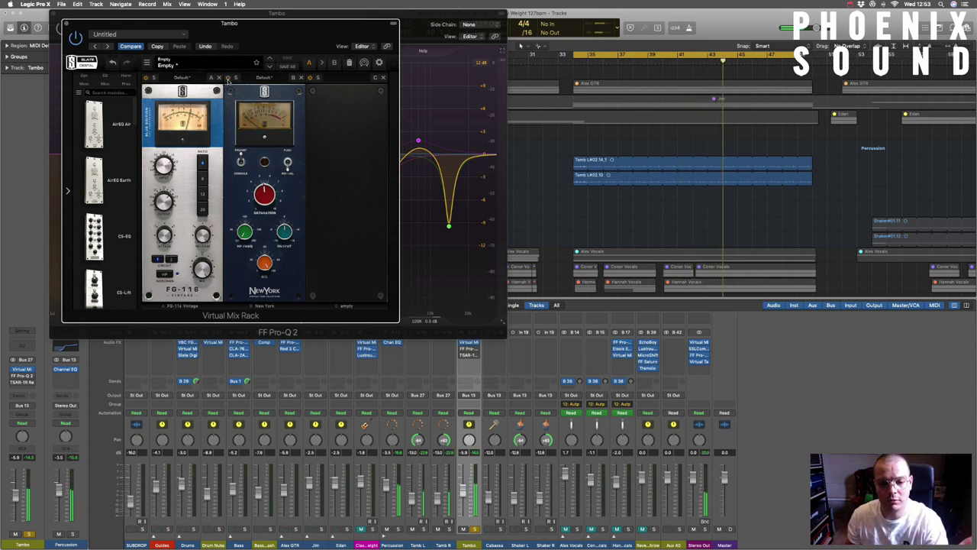
{"action": "left_click", "coordinate": [227, 78]}
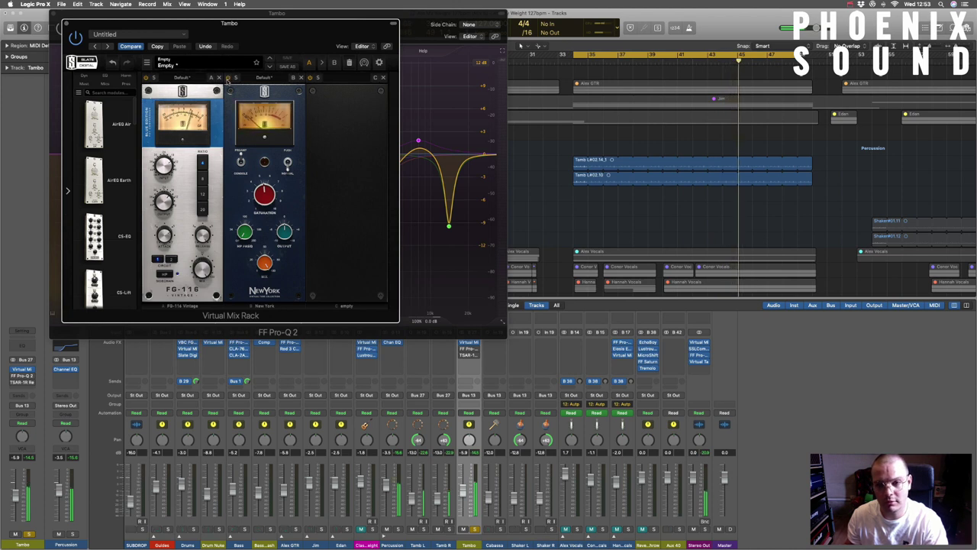
{"action": "left_click", "coordinate": [67, 23]}
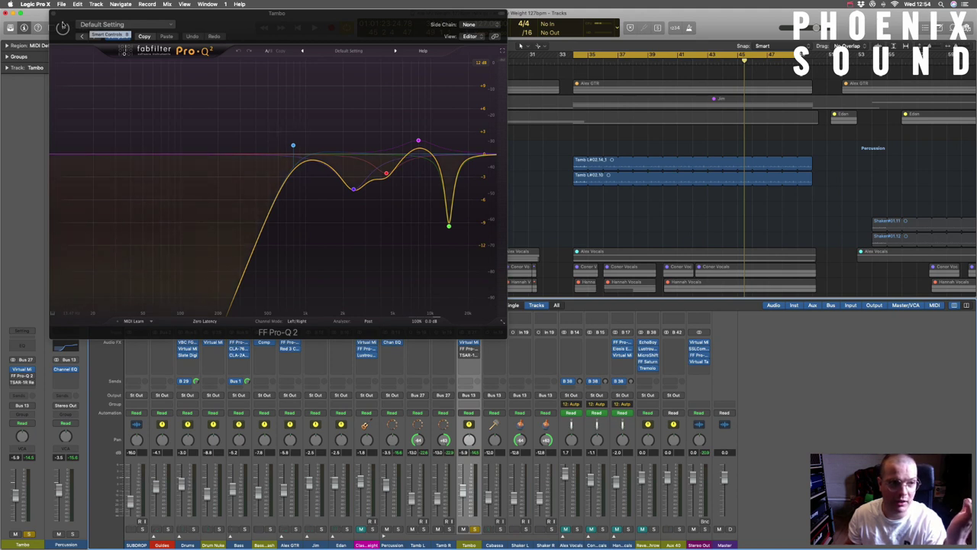
Play the tambourines through the active FF Pro-Q 2 and set the highest notch band's gain to about -8.75 dB.
{"action": "left_click", "coordinate": [203, 227]}
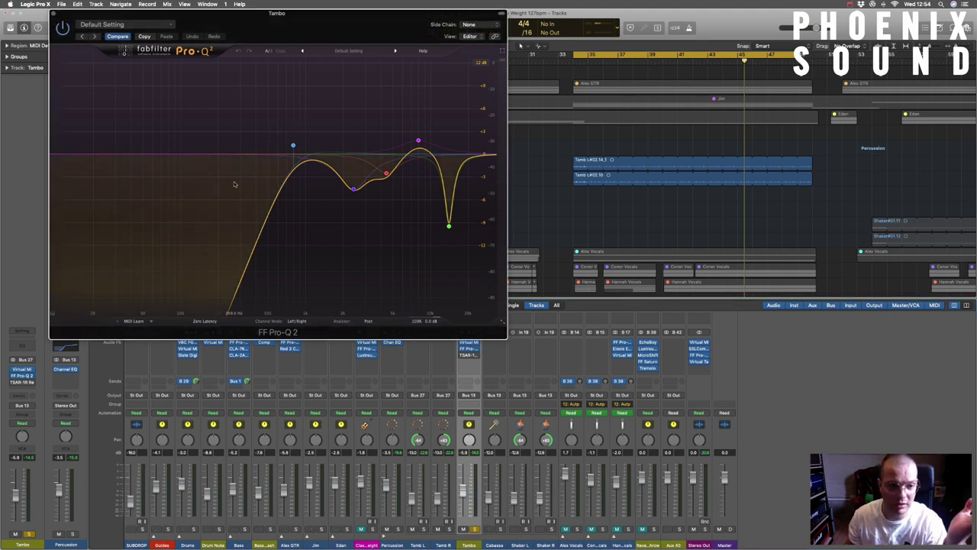
{"action": "key", "text": "space"}
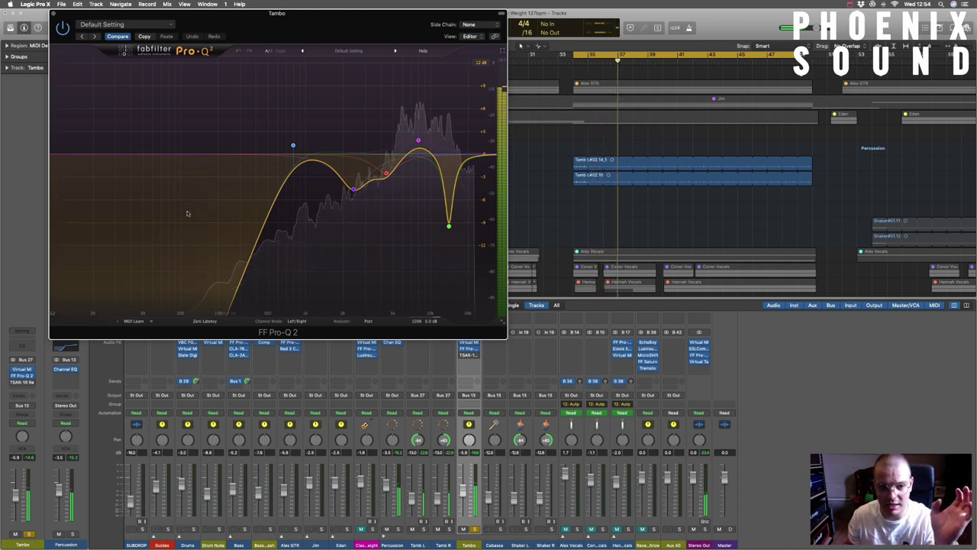
{"action": "mouse_move", "coordinate": [380, 189]}
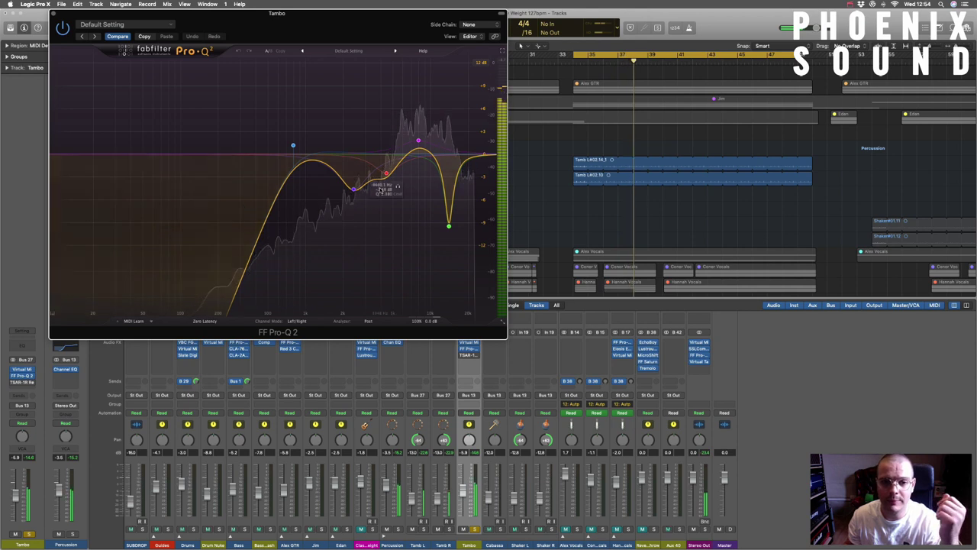
{"action": "left_click", "coordinate": [449, 226]}
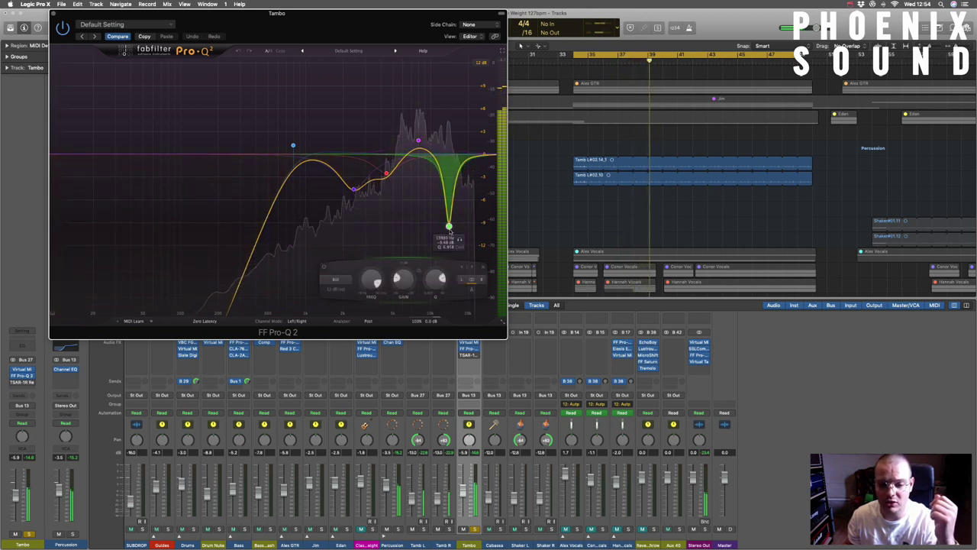
{"action": "mouse_move", "coordinate": [406, 281]}
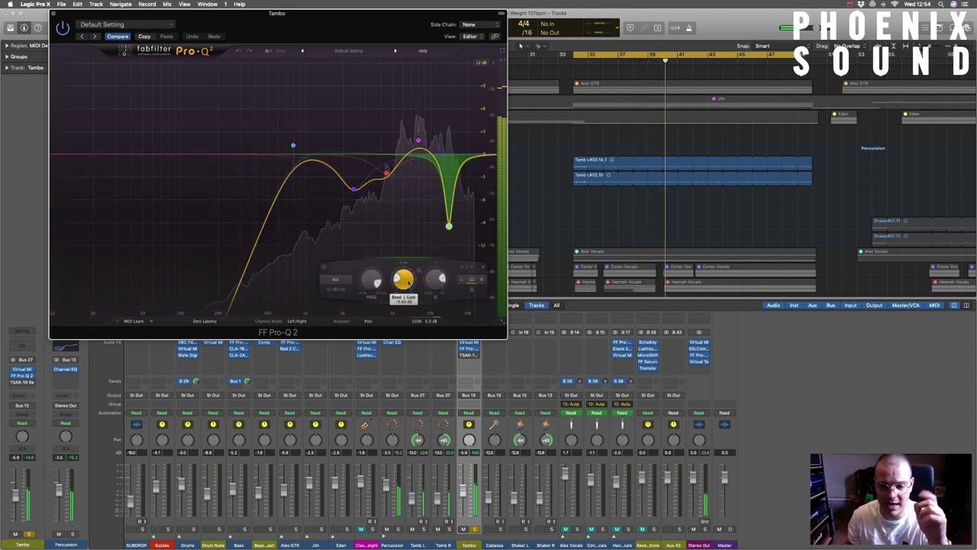
{"action": "mouse_move", "coordinate": [406, 281]}
{"action": "left_mouse_down"}
{"action": "mouse_move", "coordinate": [413, 215]}
{"action": "mouse_move", "coordinate": [411, 281]}
{"action": "left_mouse_up"}
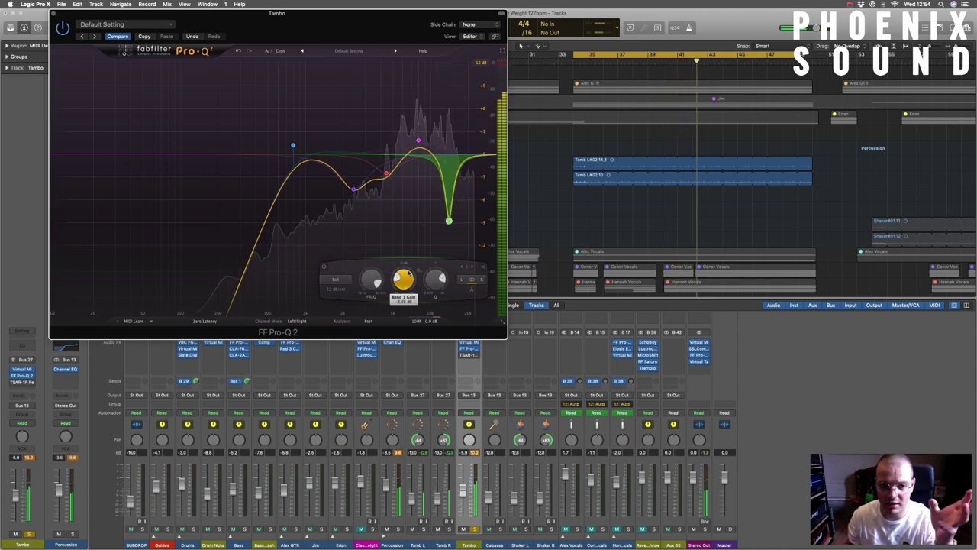
Audition the Tambo EQ's two midrange cut bands in isolation, including the 4440 Hz band, returning to the full curve each time.
{"action": "mouse_move", "coordinate": [386, 174]}
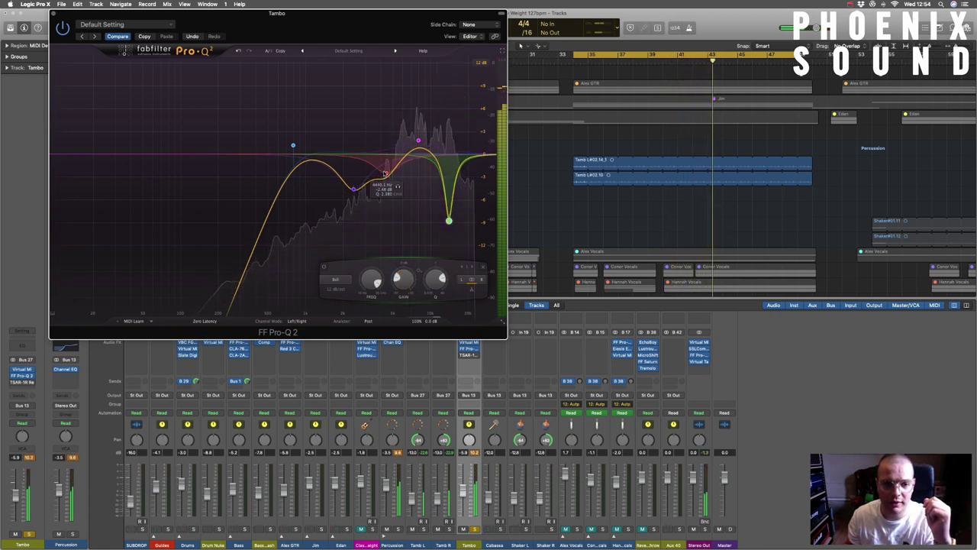
{"action": "left_click", "coordinate": [354, 188]}
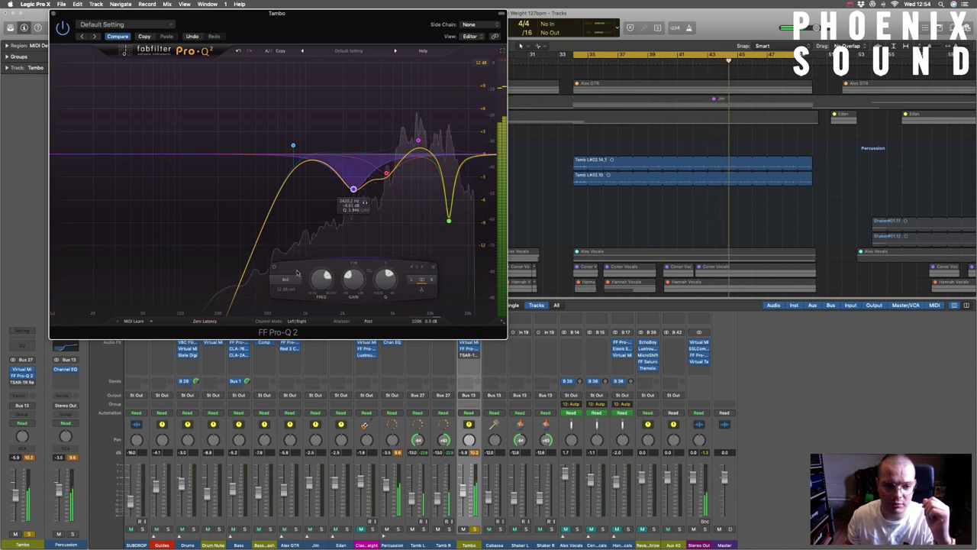
{"action": "left_click", "coordinate": [365, 203]}
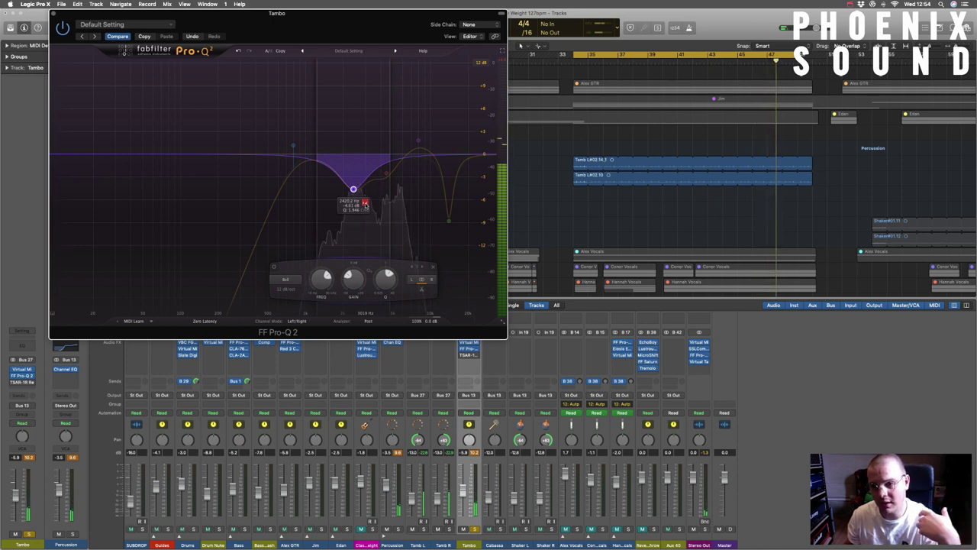
{"action": "left_click", "coordinate": [365, 203]}
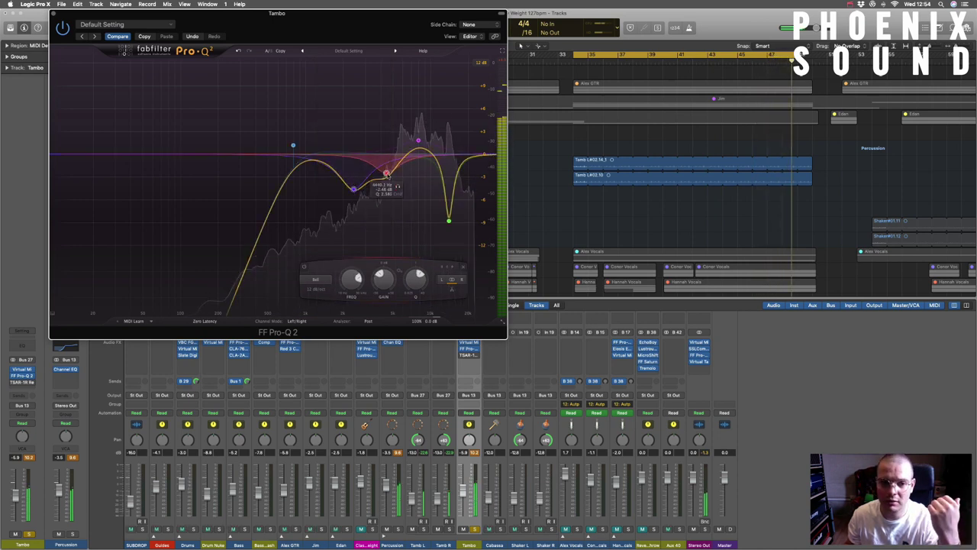
{"action": "left_click", "coordinate": [397, 186]}
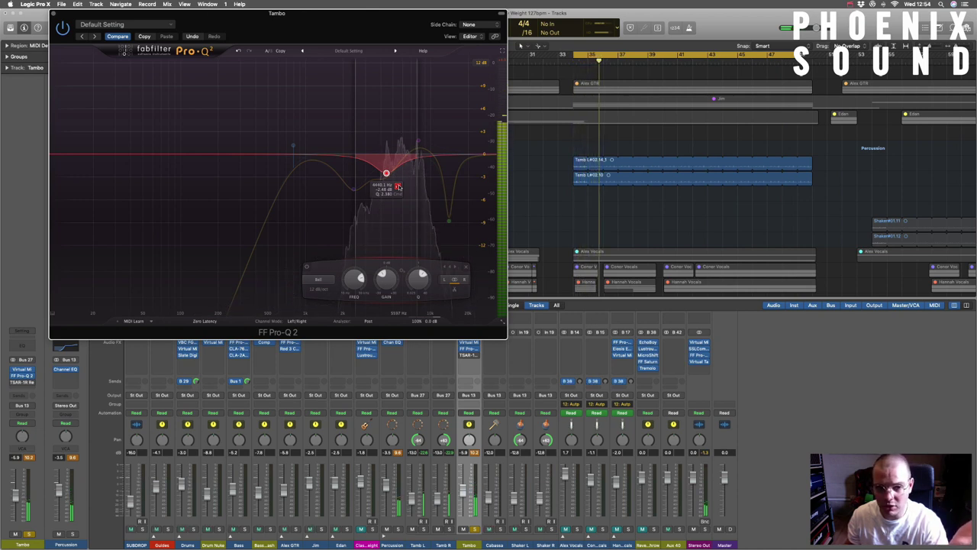
{"action": "left_click", "coordinate": [397, 185]}
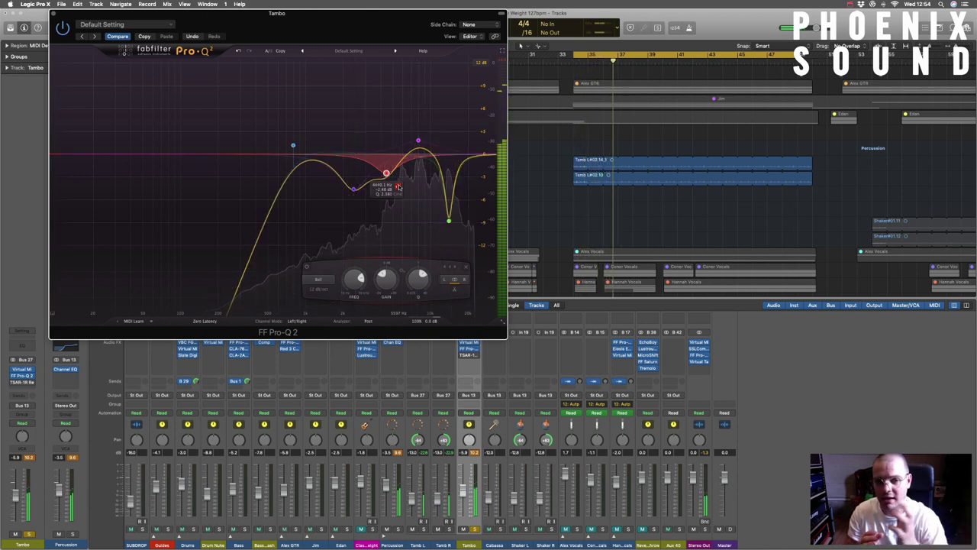
Audition the Tambo EQ's boost band near 8 kHz in isolation during playback, and close the FF Pro-Q 2 window.
{"action": "left_click", "coordinate": [419, 140]}
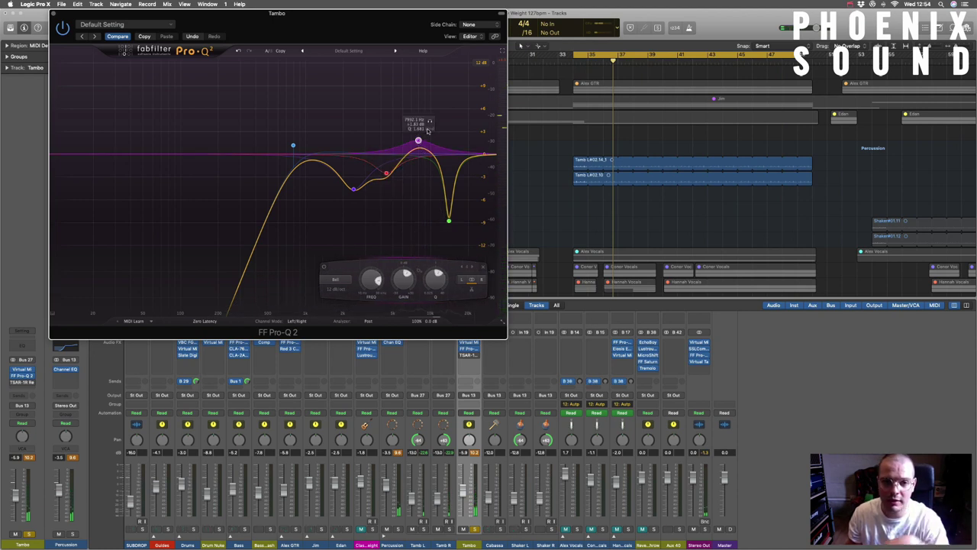
{"action": "left_click", "coordinate": [429, 121]}
{"action": "key", "text": "space"}
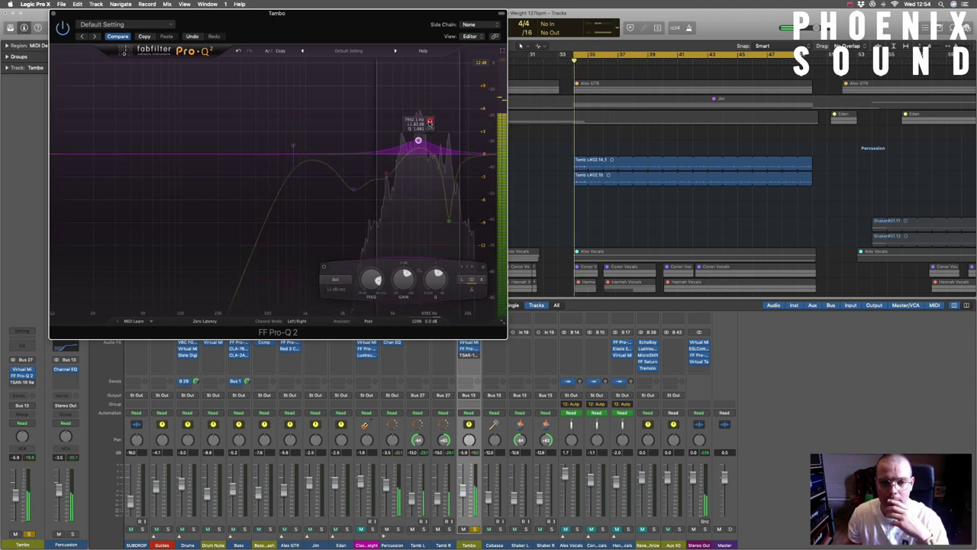
{"action": "left_click", "coordinate": [429, 121]}
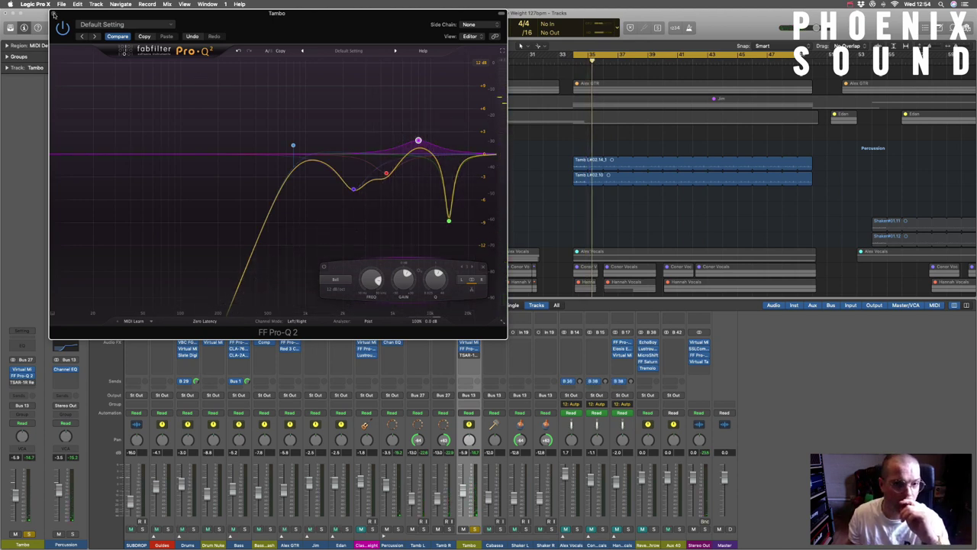
{"action": "left_click_drag", "start_coordinate": [99, 21], "coordinate": [182, 27]}
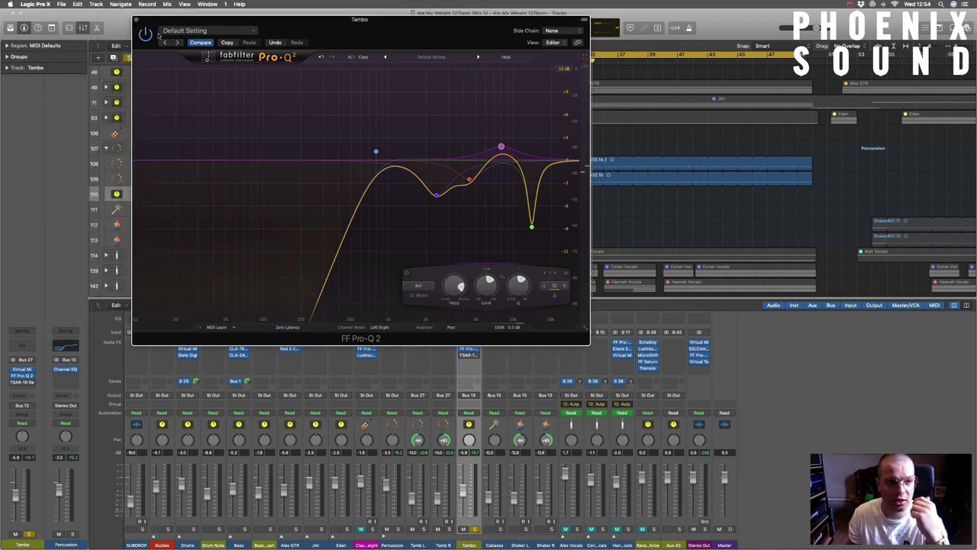
{"action": "left_click", "coordinate": [137, 20]}
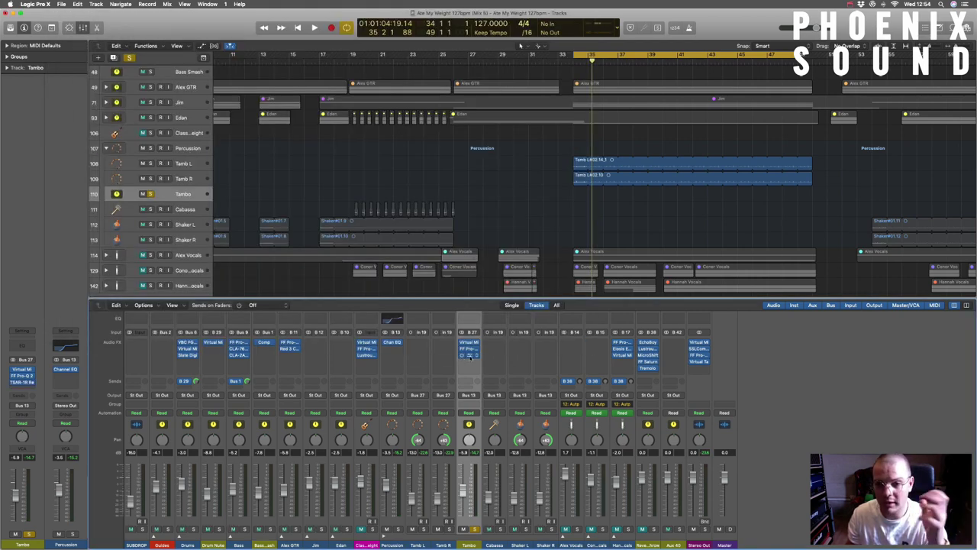
Open the Tambo bus's TSAR-1R Reverb, compare the tambourines with and without it during playback, and close it.
{"action": "left_click", "coordinate": [468, 355]}
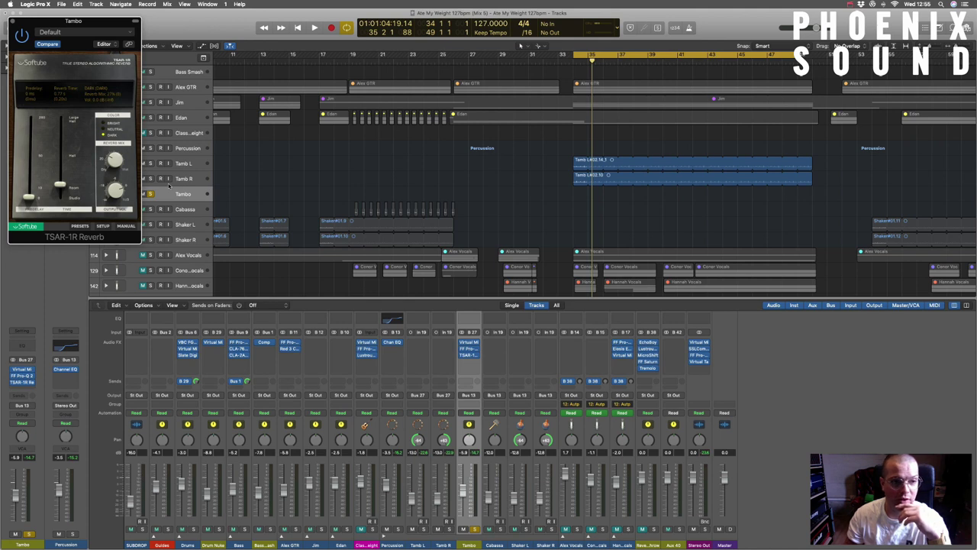
{"action": "key", "text": "space"}
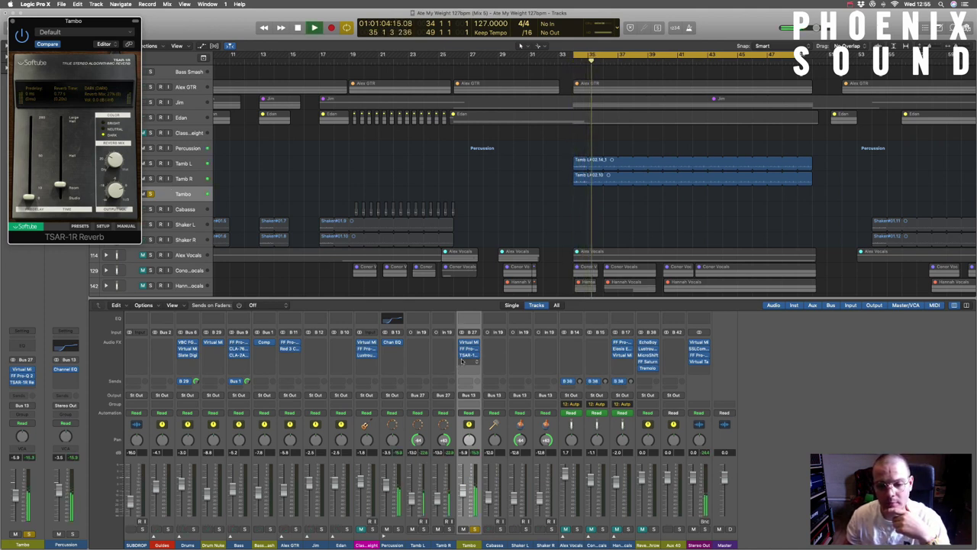
{"action": "left_click", "coordinate": [461, 357]}
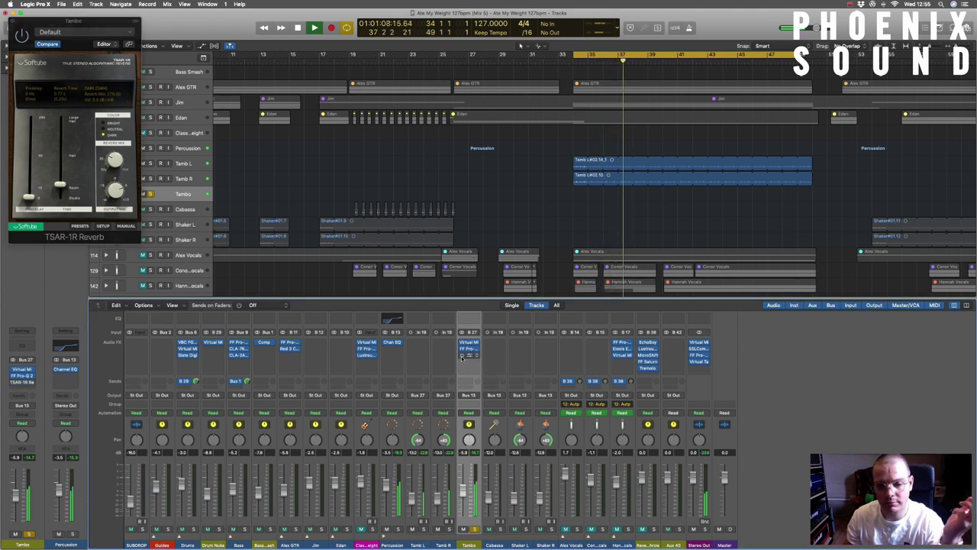
{"action": "key", "text": "space"}
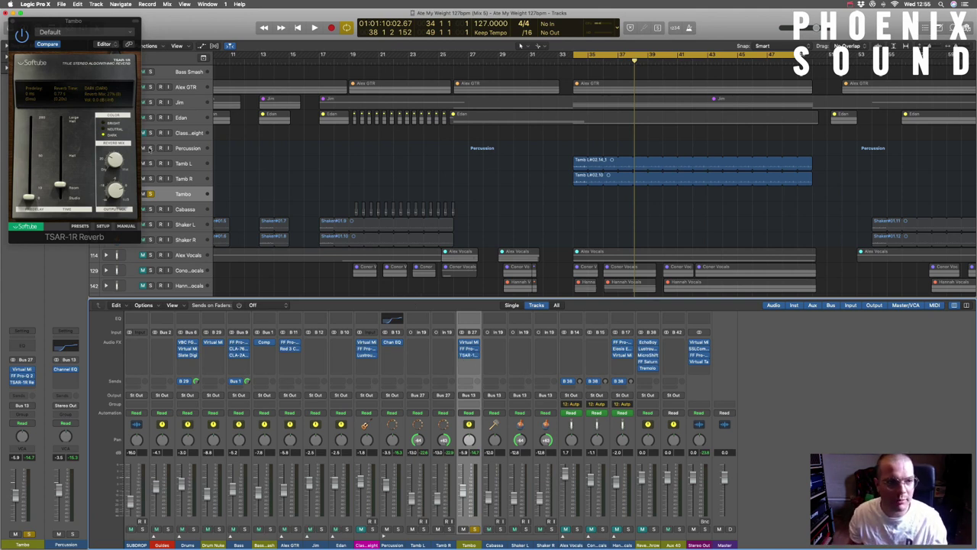
{"action": "left_click", "coordinate": [13, 21]}
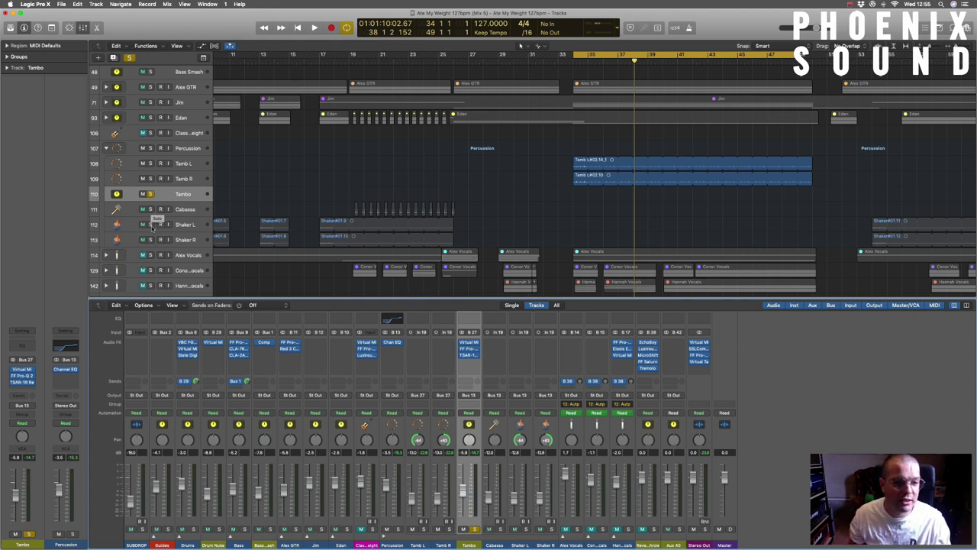
Solo the Shaker L and Shaker R tracks and play them from bar 9 with cycle mode off.
{"action": "left_click_drag", "start_coordinate": [150, 225], "coordinate": [150, 239]}
{"action": "scroll", "coordinate": [269, 193], "scroll_direction": "left", "scroll_amount": 3}
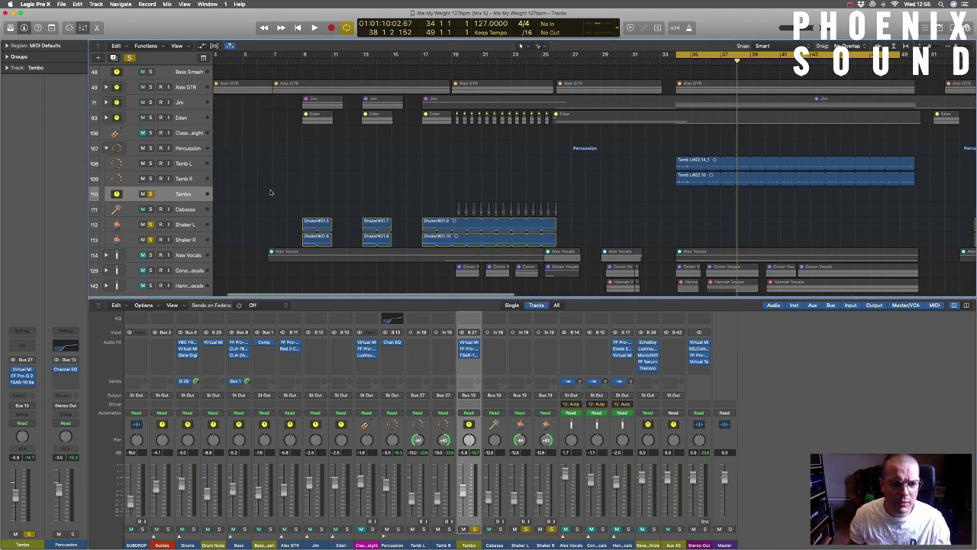
{"action": "left_click", "coordinate": [303, 61]}
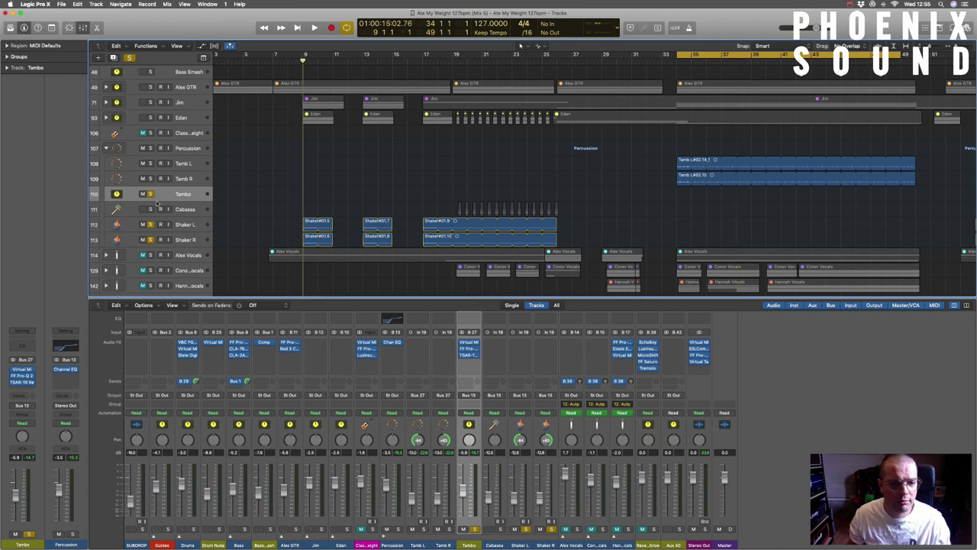
{"action": "key", "text": "space"}
{"action": "key", "text": "space"}
{"action": "key", "text": "c"}
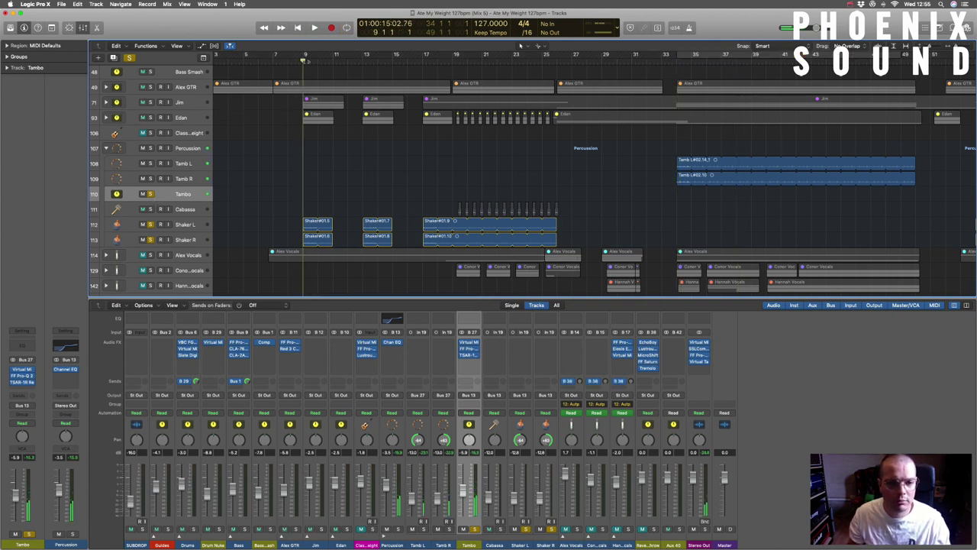
{"action": "key", "text": "space"}
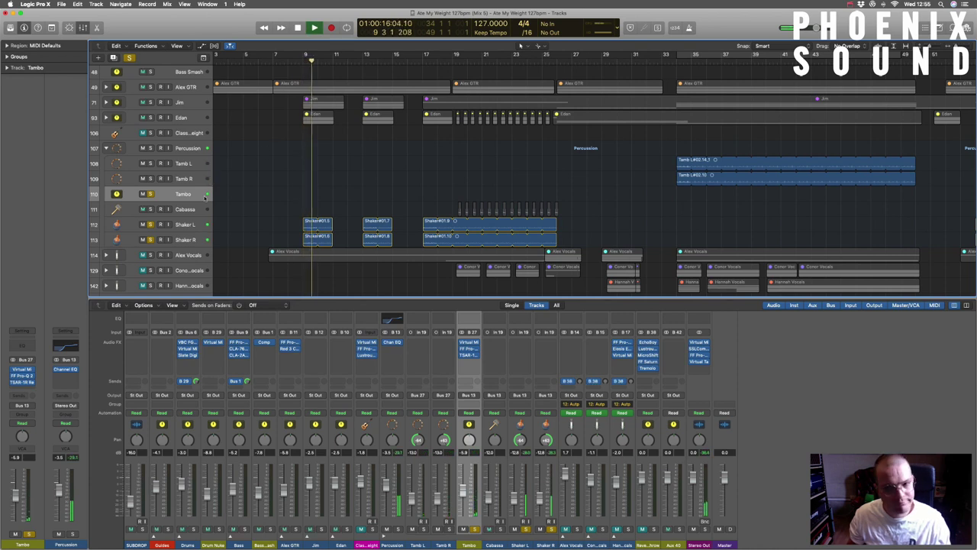
Review the Shaker L and Shaker R channel strips and examine the Percussion bus's Channel EQ low cut and high shelf.
{"action": "left_click", "coordinate": [186, 224]}
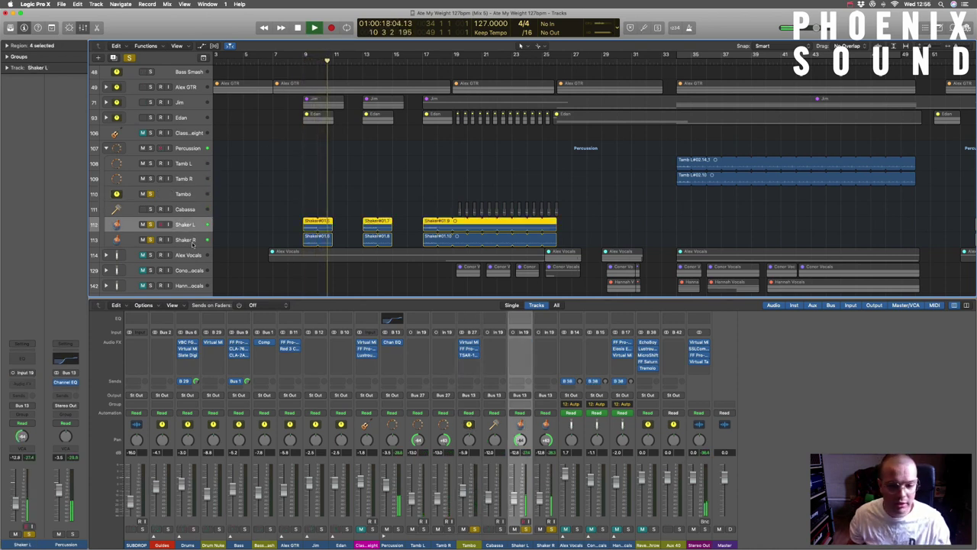
{"action": "left_click", "coordinate": [193, 242]}
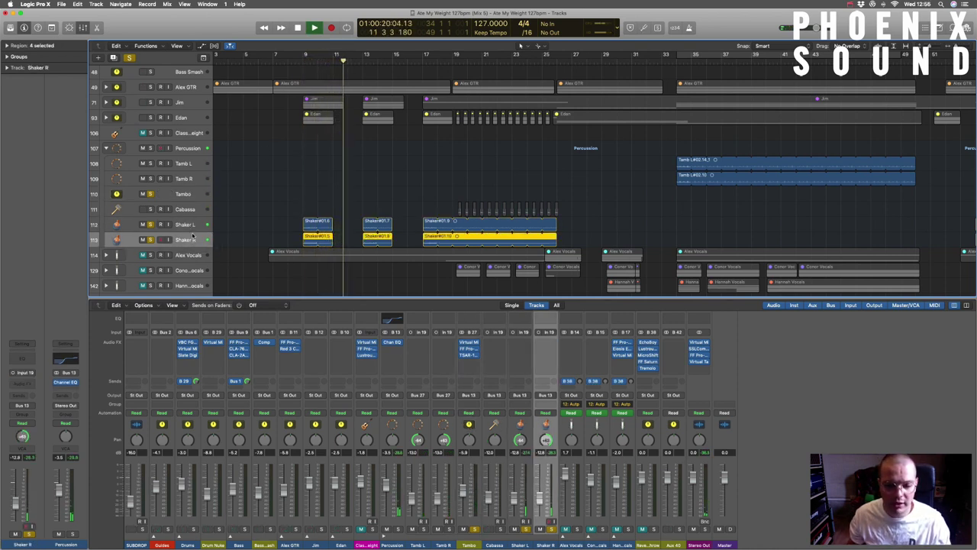
{"action": "left_click", "coordinate": [393, 342]}
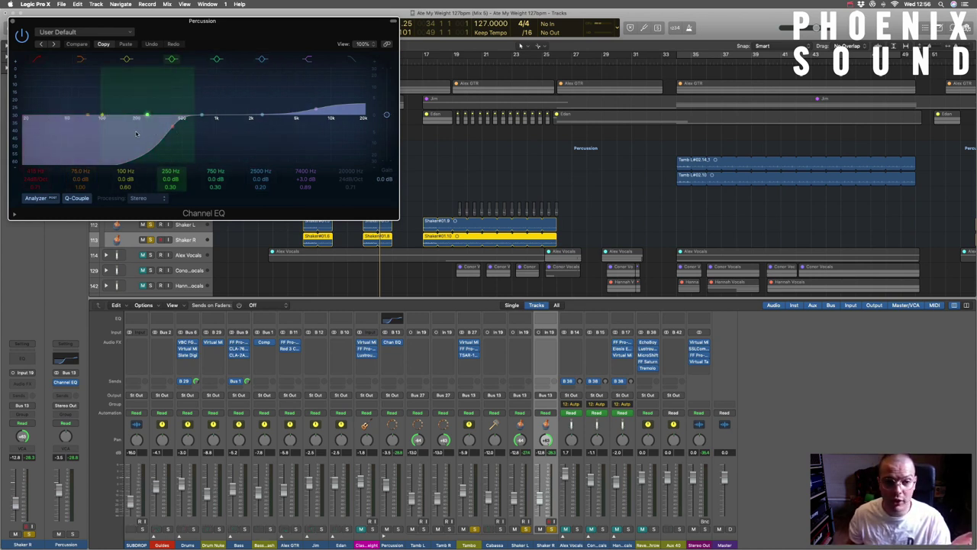
{"action": "left_click", "coordinate": [339, 112]}
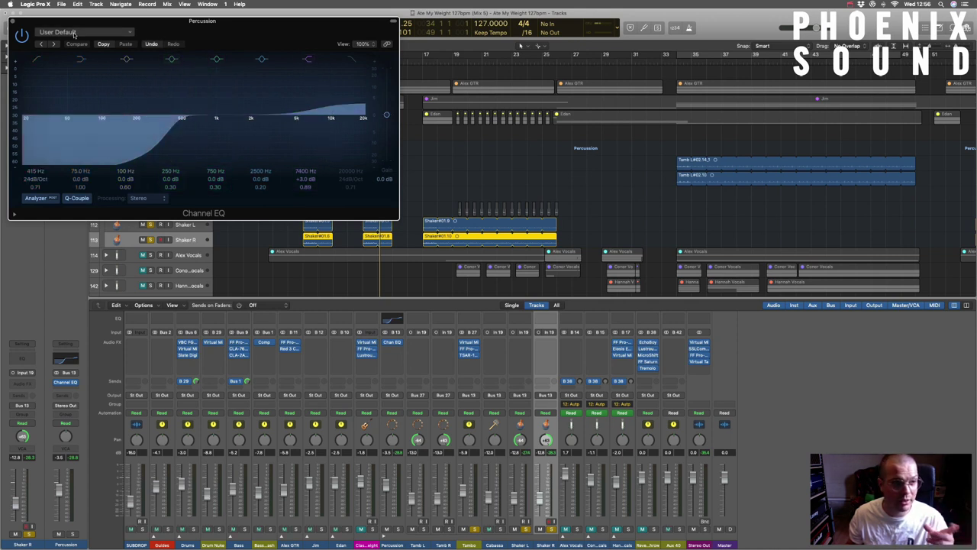
Close the Percussion Channel EQ, clear the soloed percussion tracks and play the full mix with shakers from bar 9.
{"action": "left_click", "coordinate": [13, 22]}
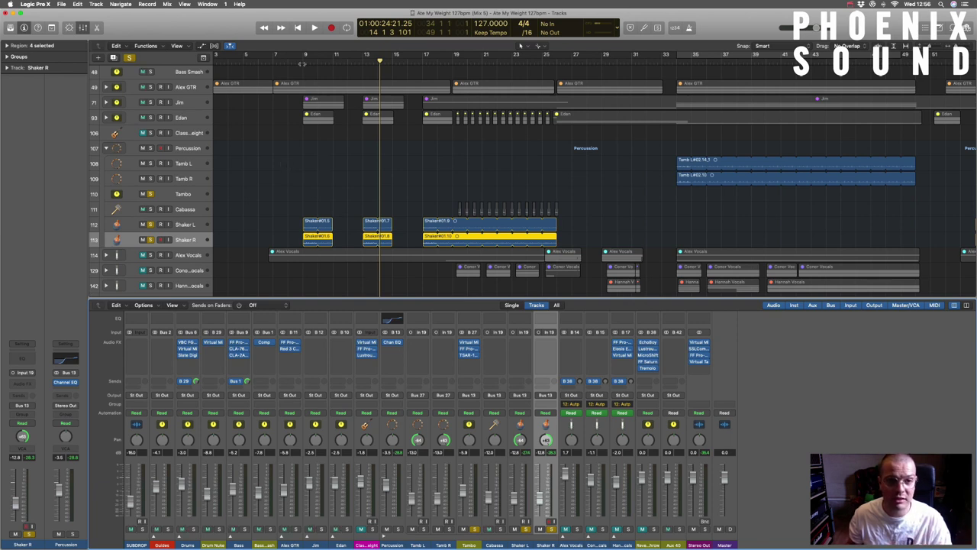
{"action": "key", "text": "space"}
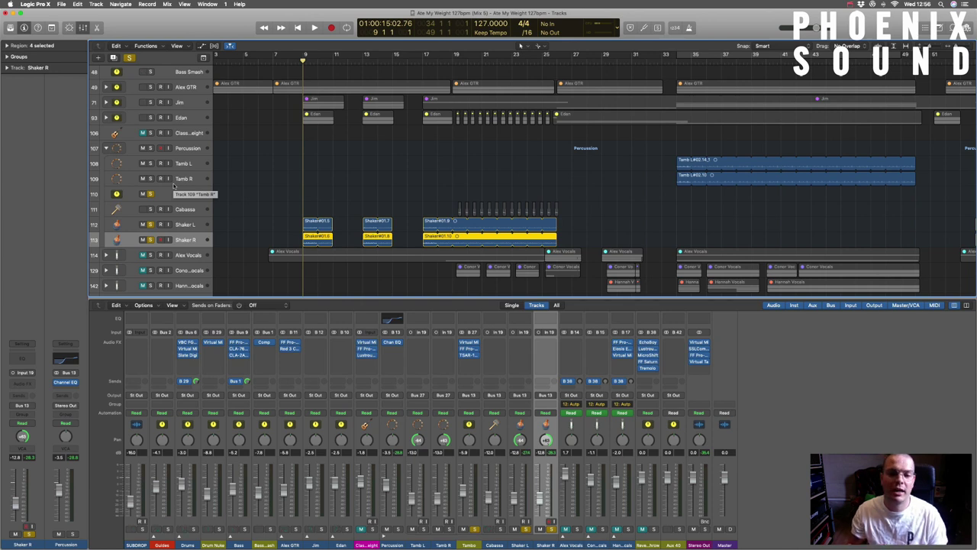
{"action": "left_click", "coordinate": [150, 223]}
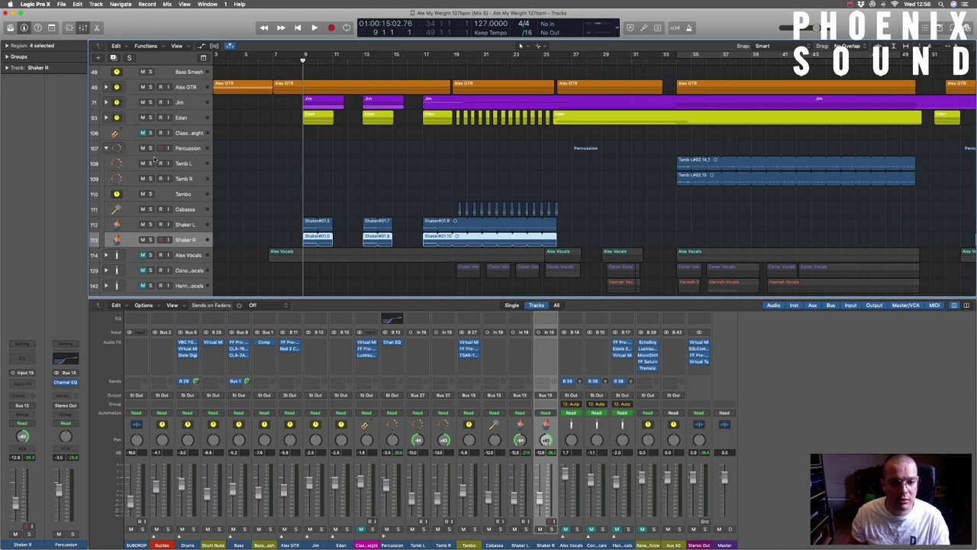
{"action": "key", "text": "space"}
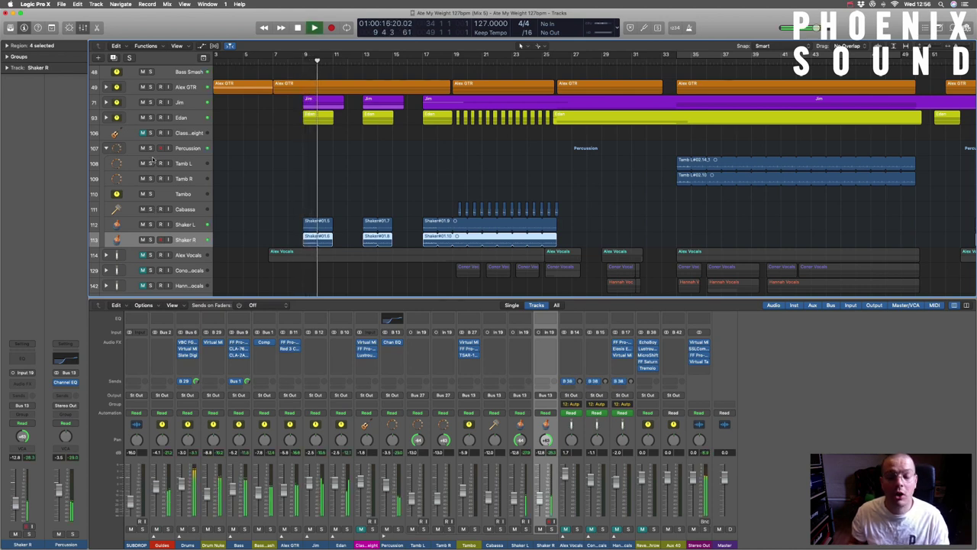
{"action": "key", "text": "space"}
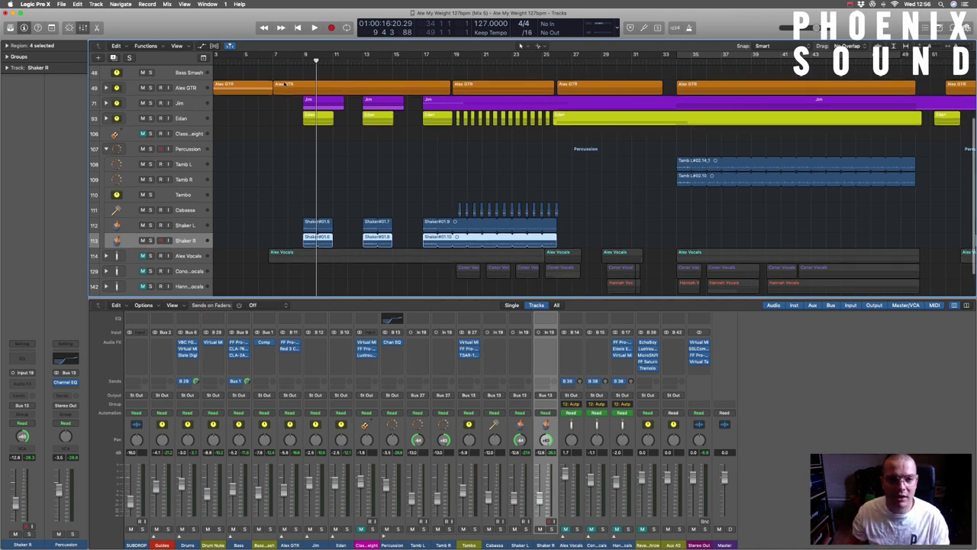
Compare the full mix from bar 11, where the shakers are absent, with playback from bar 9 where they play.
{"action": "left_click", "coordinate": [334, 61]}
{"action": "key", "text": "space"}
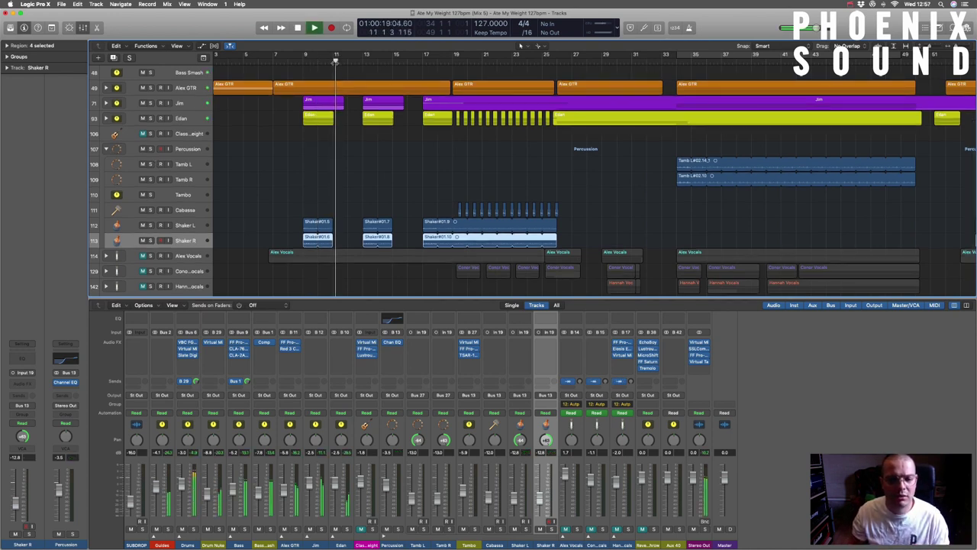
{"action": "key", "text": "space"}
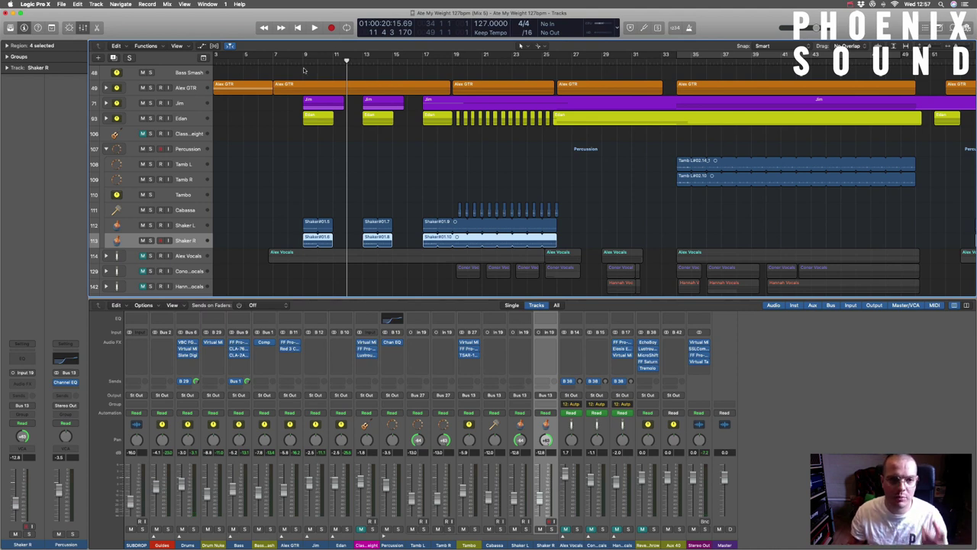
{"action": "left_click", "coordinate": [304, 61]}
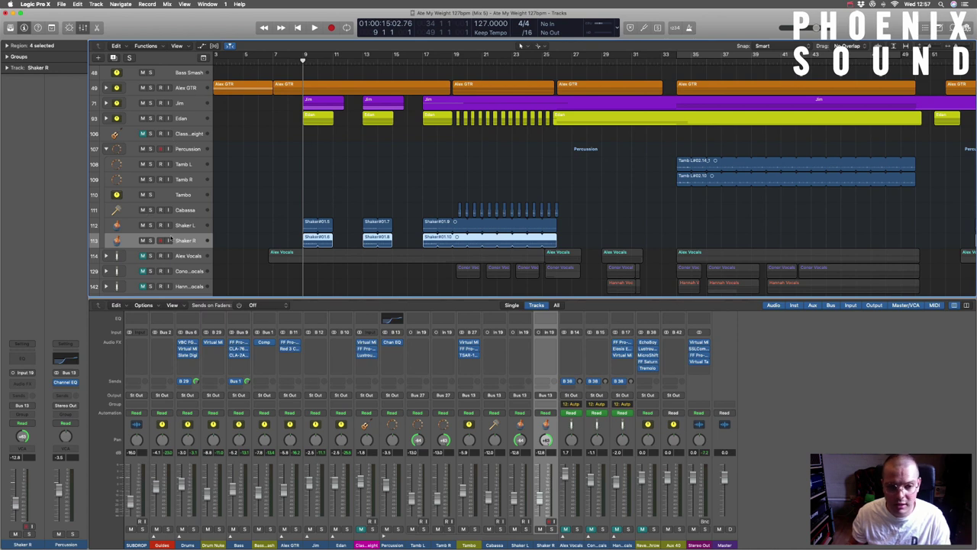
{"action": "key", "text": "space"}
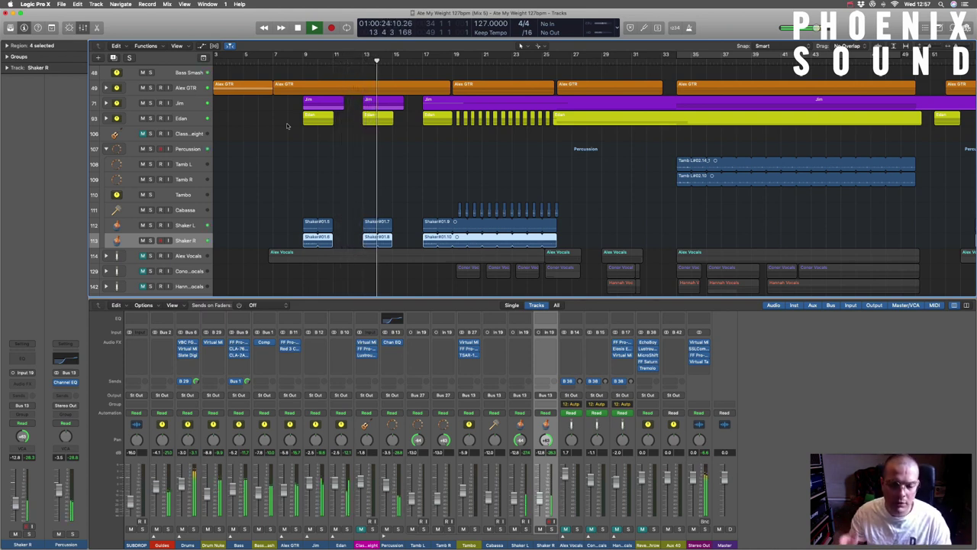
{"action": "key", "text": "space"}
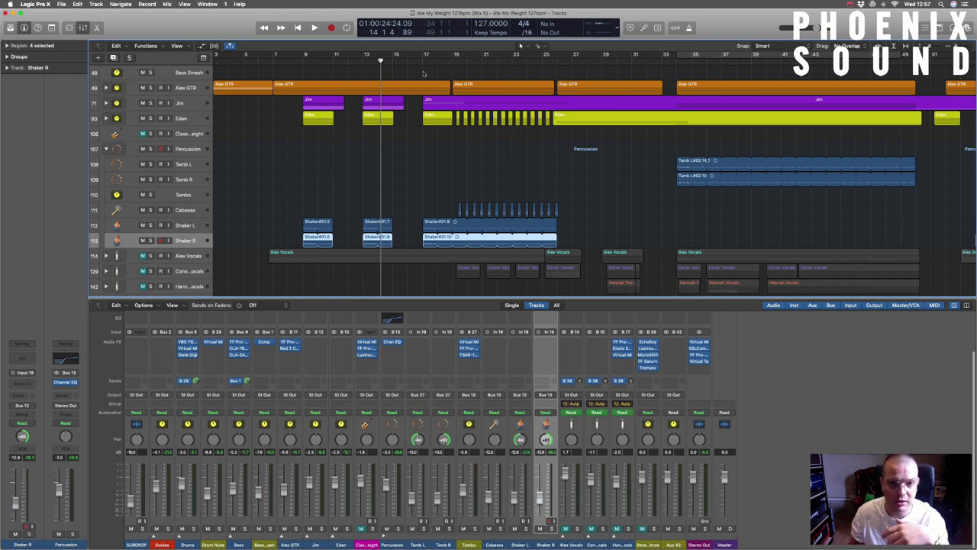
Solo the Cabassa track and audition its hits from bar 19.
{"action": "left_click", "coordinate": [422, 61]}
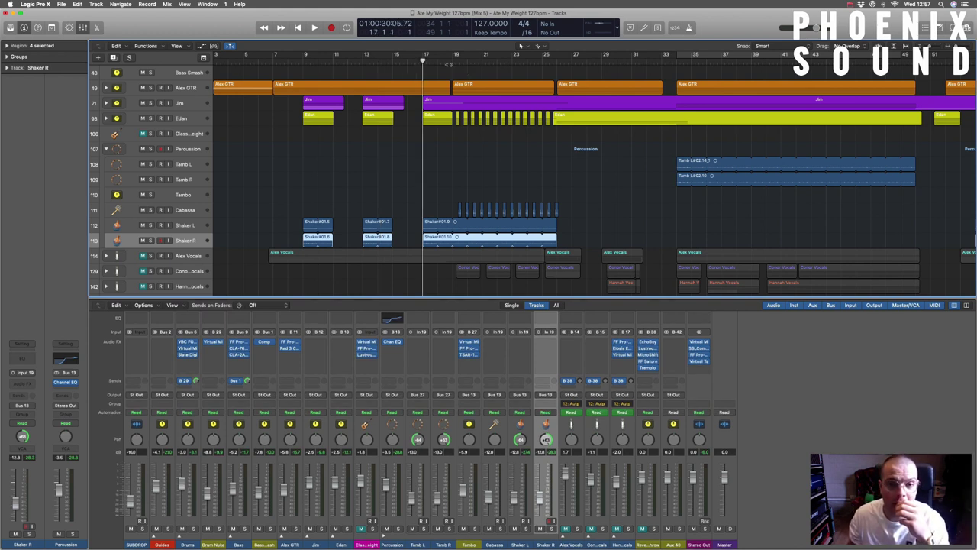
{"action": "left_click", "coordinate": [453, 61]}
{"action": "left_click", "coordinate": [449, 61]}
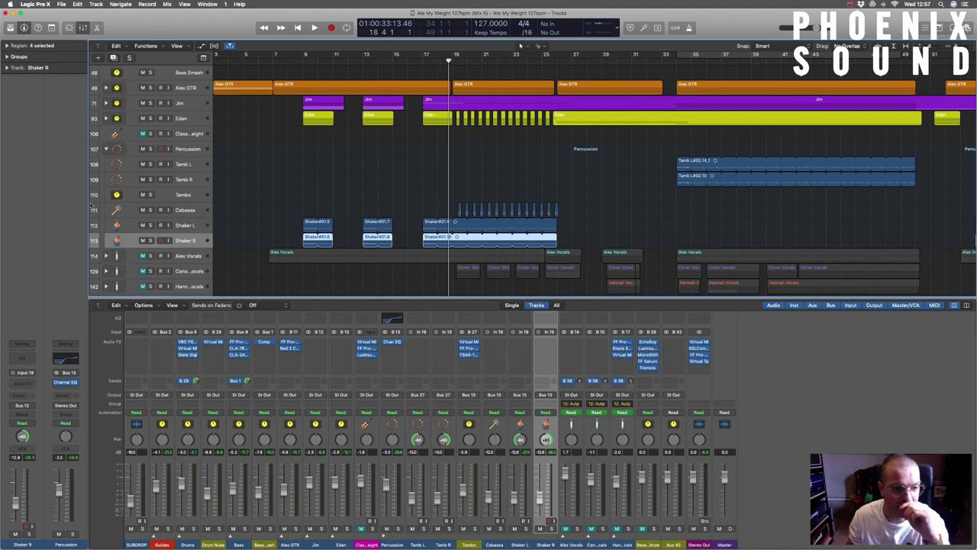
{"action": "left_click_drag", "start_coordinate": [302, 203], "coordinate": [409, 175]}
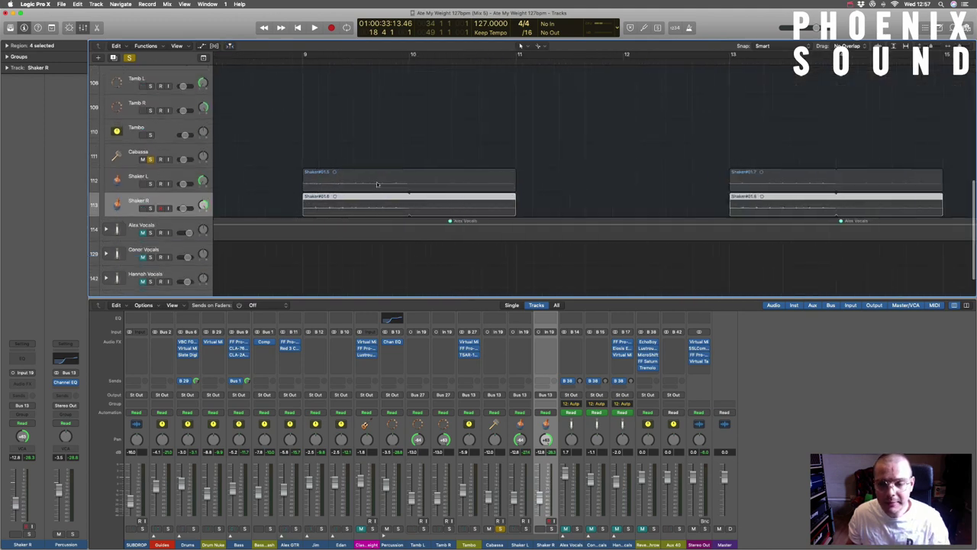
{"action": "scroll", "coordinate": [473, 122], "scroll_direction": "right", "scroll_amount": 10}
{"action": "left_click", "coordinate": [545, 65]}
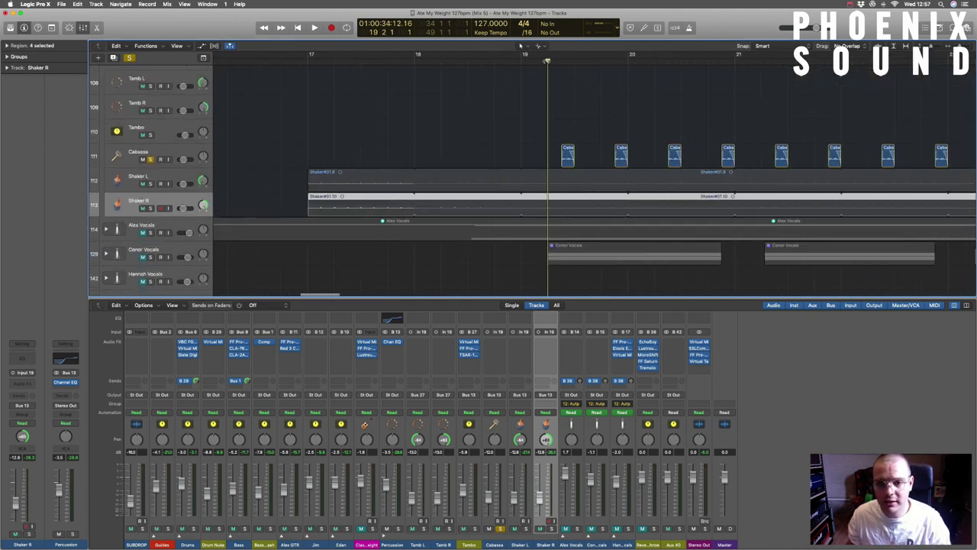
{"action": "key", "text": "space"}
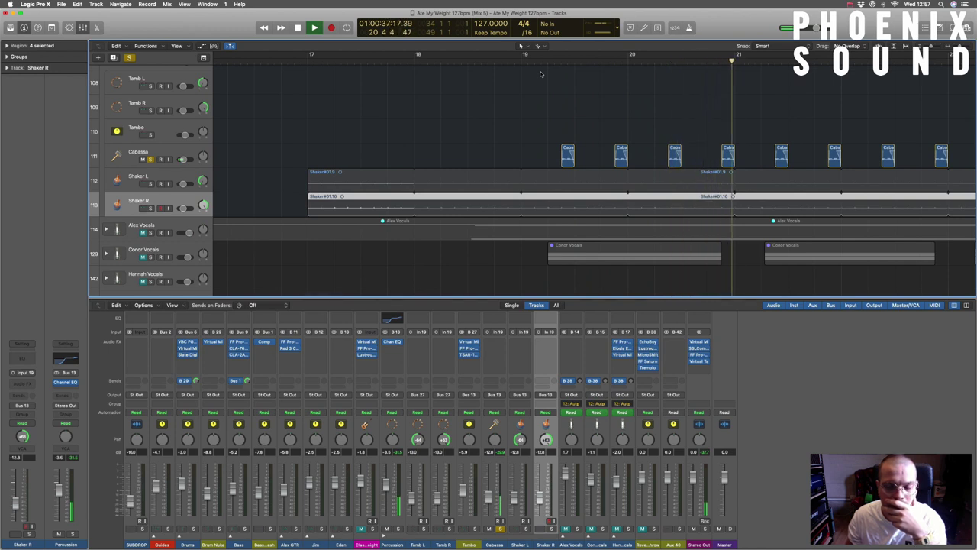
{"action": "key", "text": "space"}
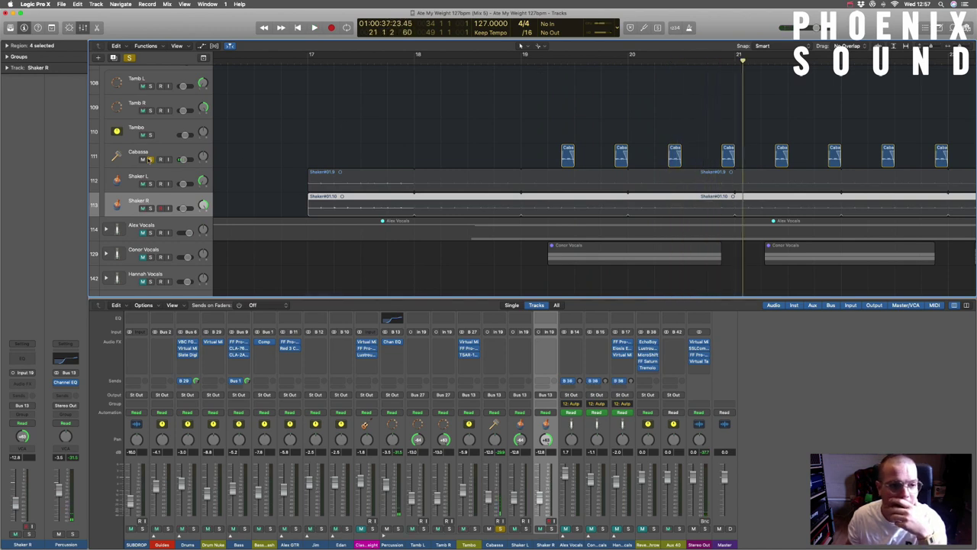
Clear the Cabassa solo and play the full mix from bar 18 to hear the cabassa and shakers in context.
{"action": "left_click", "coordinate": [412, 61]}
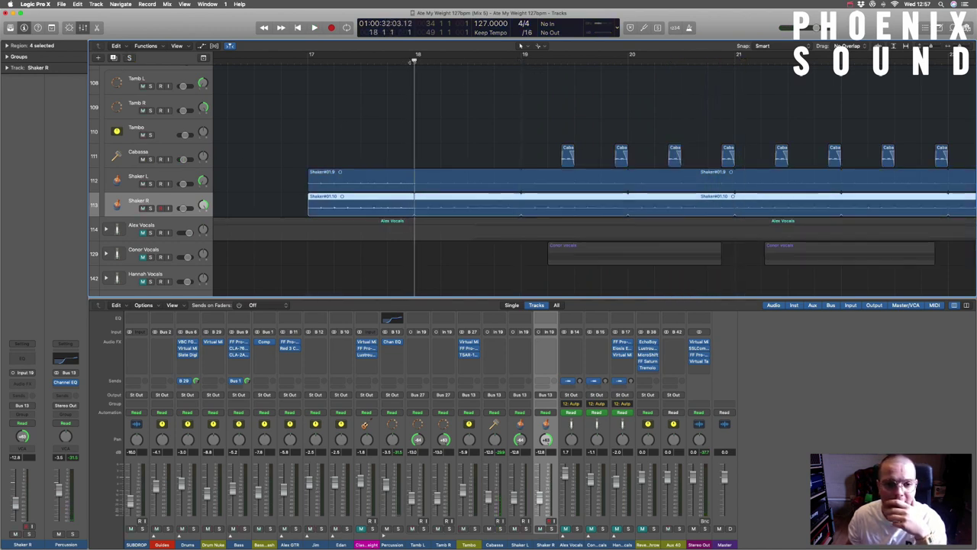
{"action": "key", "text": "space"}
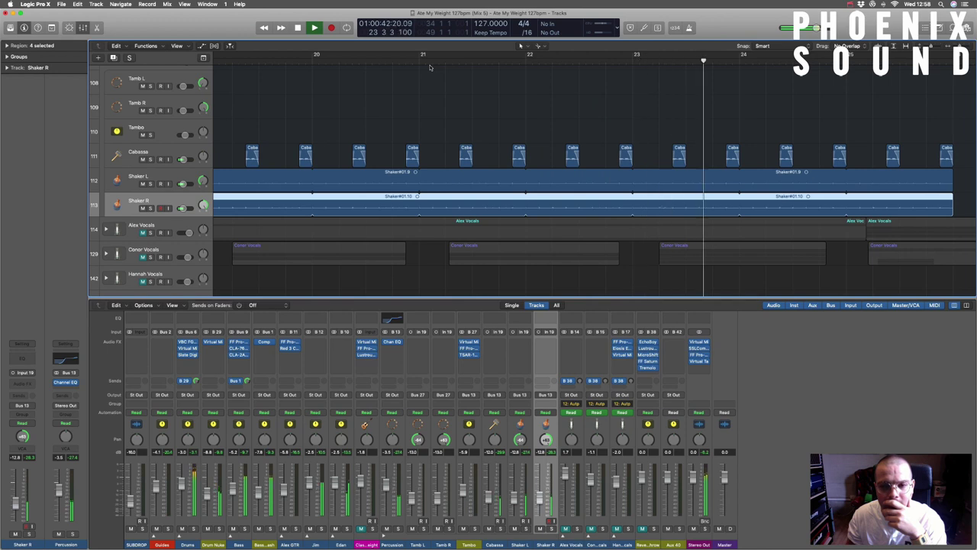
{"action": "key", "text": "space"}
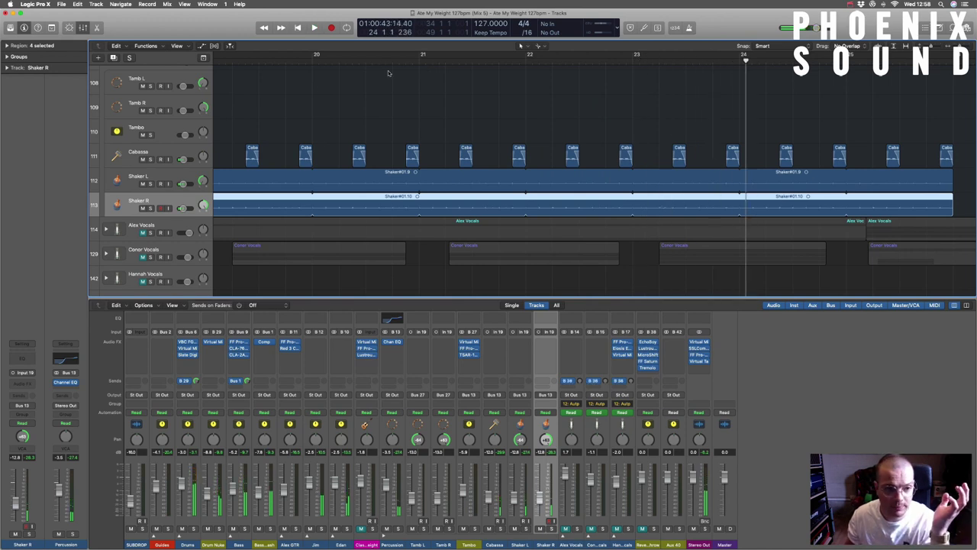
Examine where the shaker, cabassa and tambourine regions are placed across the song's arrangement.
{"action": "scroll", "coordinate": [172, 141], "scroll_direction": "down", "scroll_amount": 1}
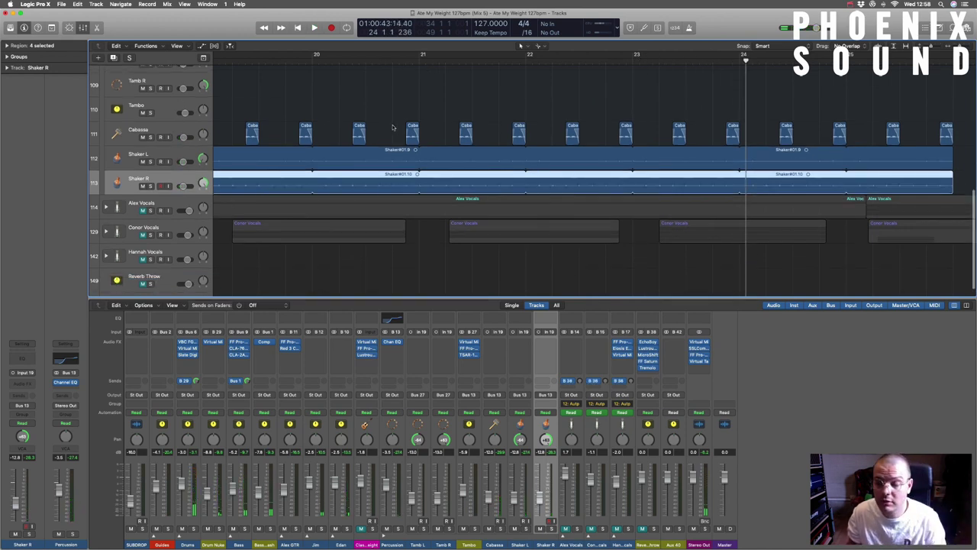
{"action": "scroll", "coordinate": [403, 114], "scroll_direction": "left", "scroll_amount": 1}
{"action": "scroll", "coordinate": [394, 118], "scroll_direction": "down", "scroll_amount": 5}
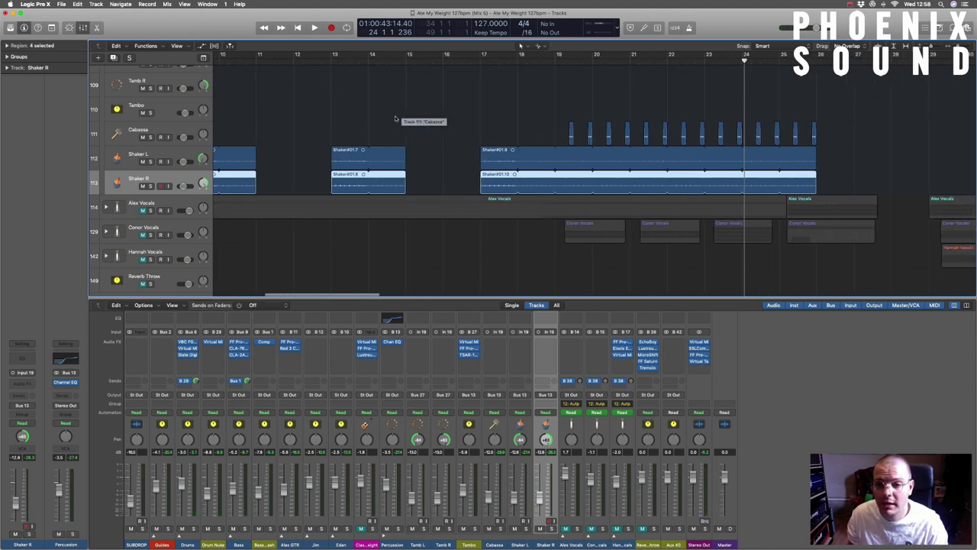
{"action": "scroll", "coordinate": [393, 117], "scroll_direction": "right", "scroll_amount": 5}
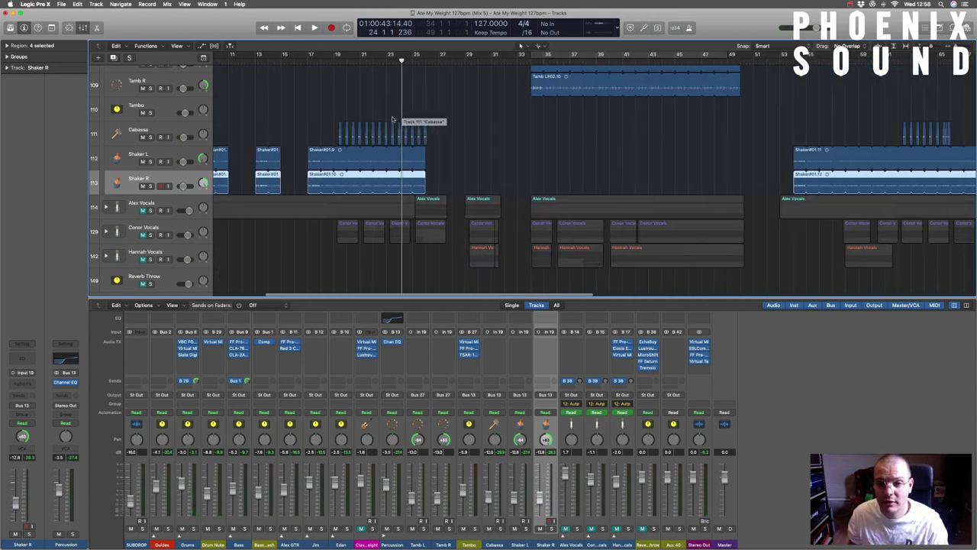
{"action": "scroll", "coordinate": [392, 116], "scroll_direction": "down", "scroll_amount": 3}
{"action": "scroll", "coordinate": [389, 116], "scroll_direction": "down", "scroll_amount": 3}
{"action": "scroll", "coordinate": [389, 116], "scroll_direction": "left", "scroll_amount": 10}
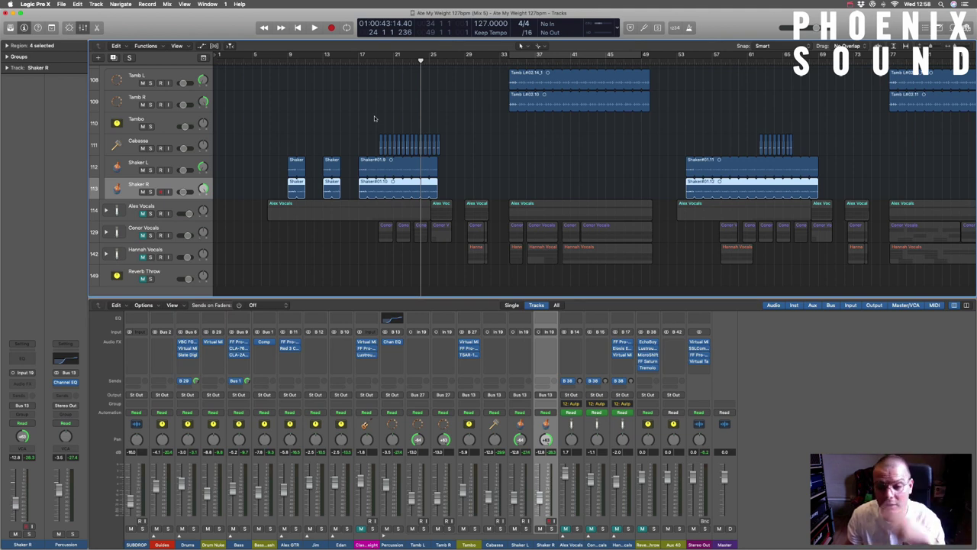
{"action": "scroll", "coordinate": [370, 118], "scroll_direction": "up", "scroll_amount": 2}
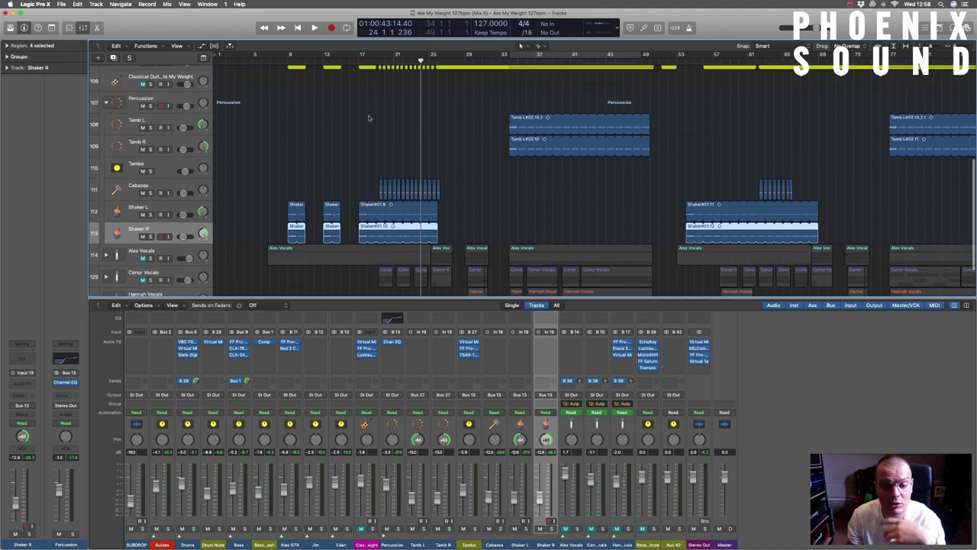
{"action": "scroll", "coordinate": [364, 116], "scroll_direction": "right", "scroll_amount": 1}
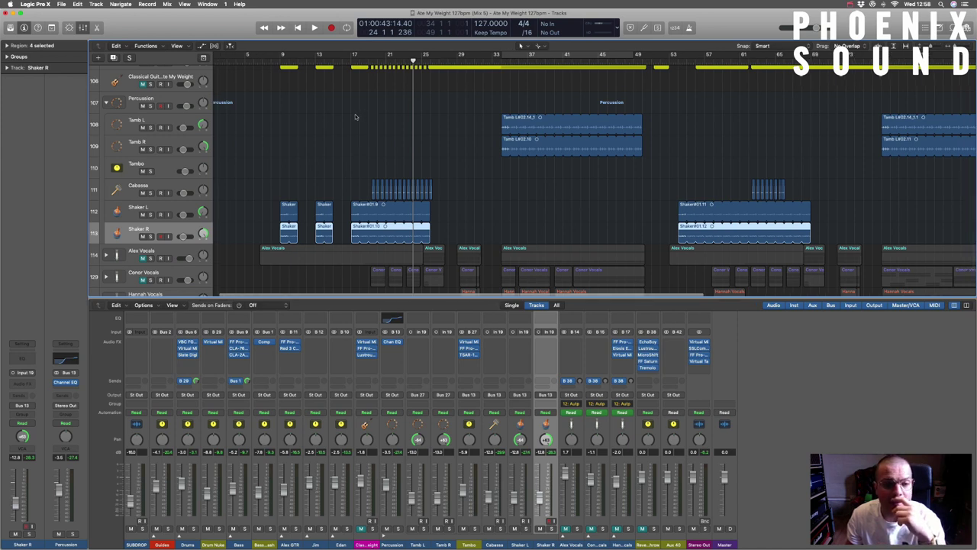
{"action": "scroll", "coordinate": [287, 126], "scroll_direction": "right", "scroll_amount": 1}
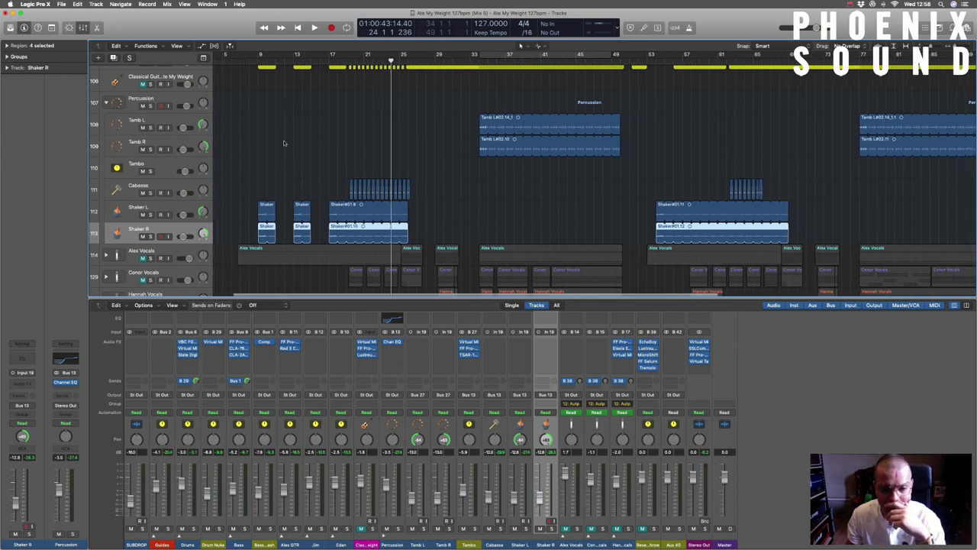
{"action": "scroll", "coordinate": [319, 174], "scroll_direction": "up", "scroll_amount": 1}
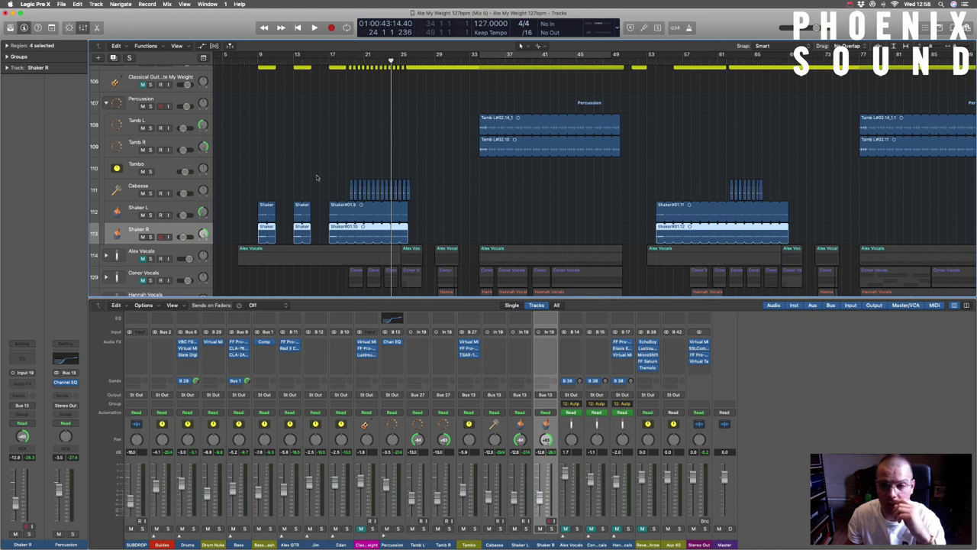
{"action": "scroll", "coordinate": [319, 175], "scroll_direction": "right", "scroll_amount": 5}
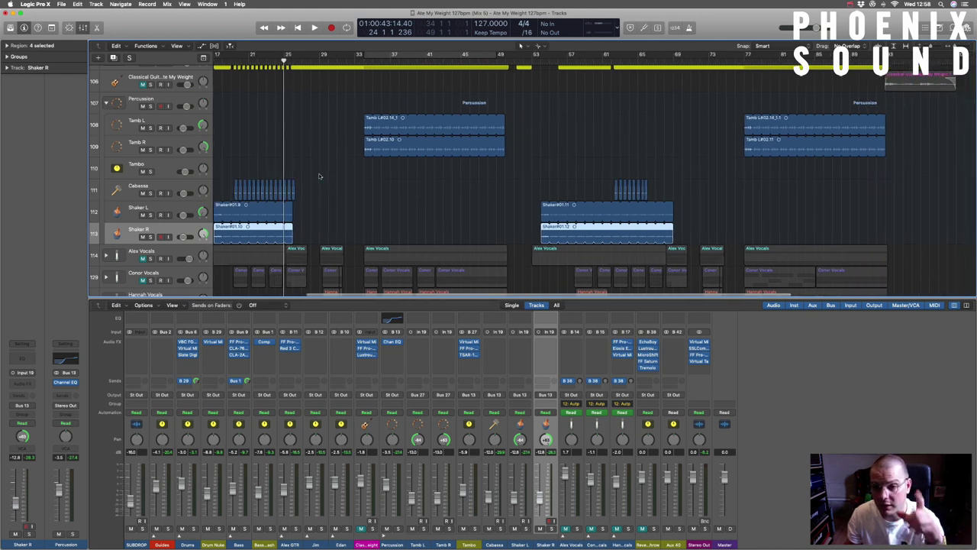
{"action": "scroll", "coordinate": [319, 176], "scroll_direction": "left", "scroll_amount": 4}
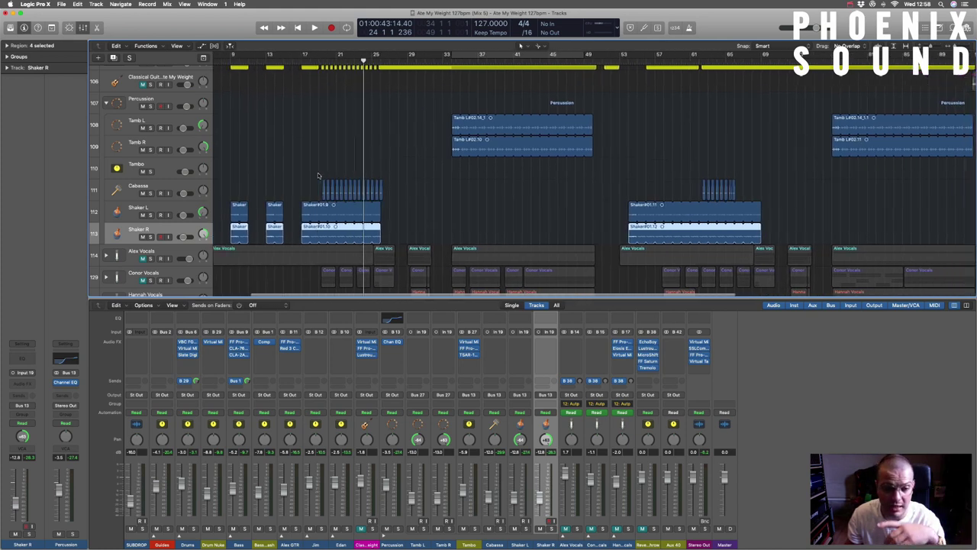
{"action": "scroll", "coordinate": [318, 176], "scroll_direction": "left", "scroll_amount": 2}
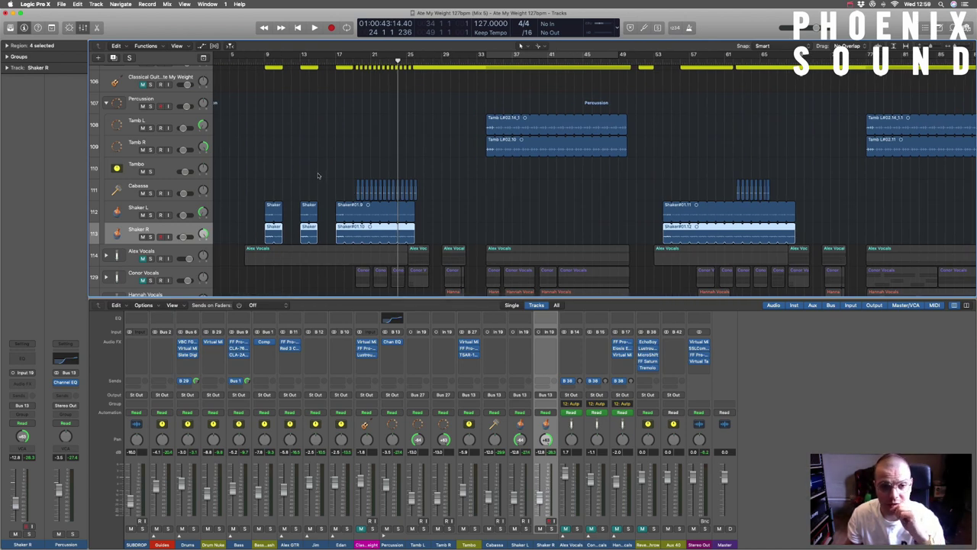
Deselect the shaker regions, collapse the Percussion track stack and look over the remaining track stacks.
{"action": "left_click", "coordinate": [339, 174]}
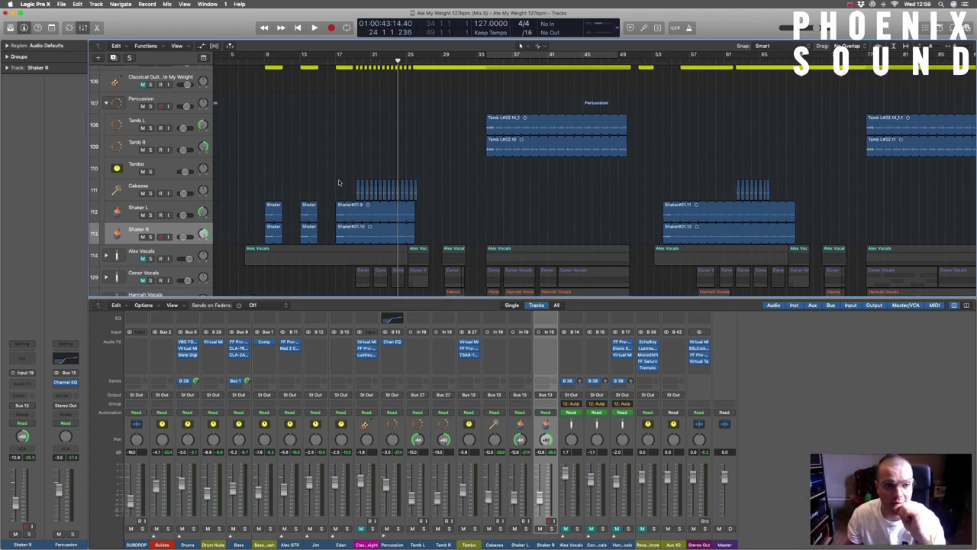
{"action": "left_click", "coordinate": [107, 104]}
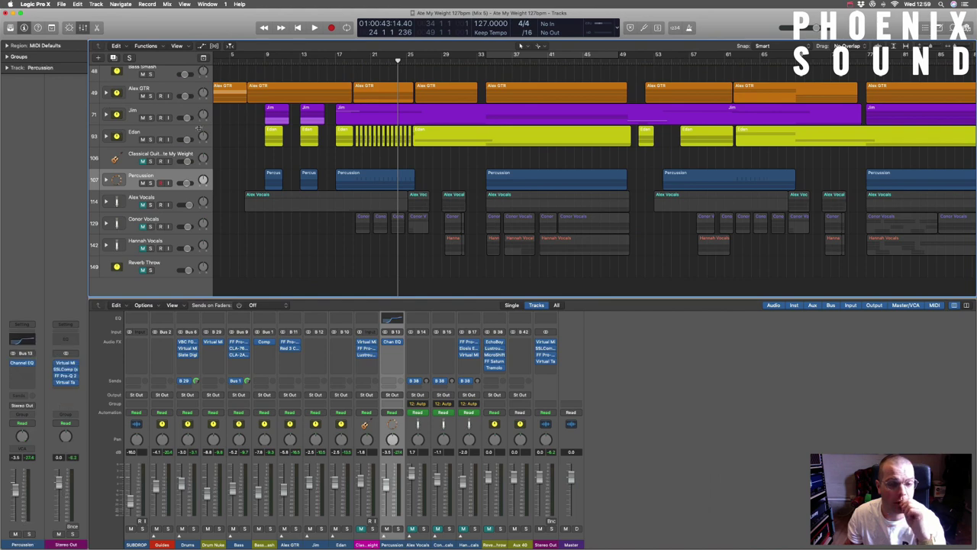
{"action": "scroll", "coordinate": [274, 157], "scroll_direction": "up", "scroll_amount": 2}
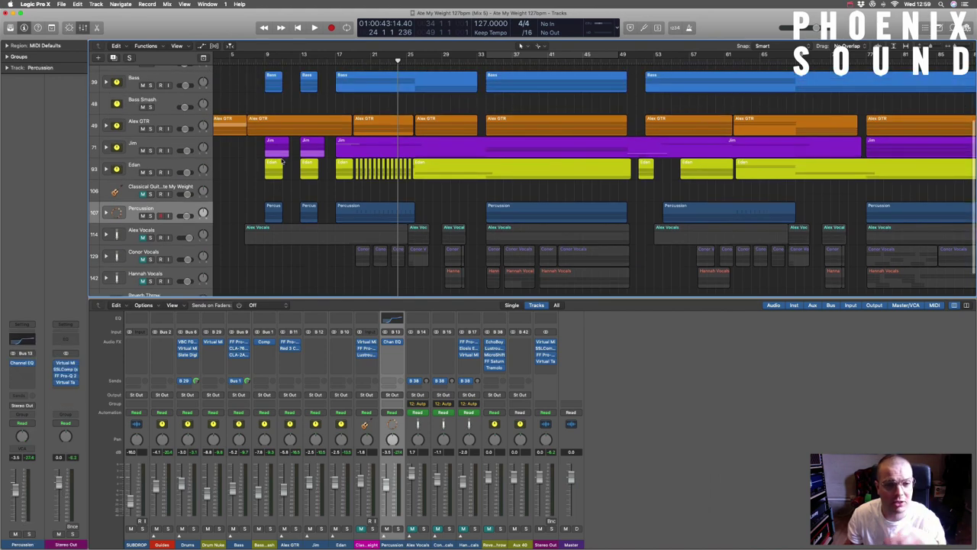
{"action": "scroll", "coordinate": [282, 161], "scroll_direction": "up", "scroll_amount": 3}
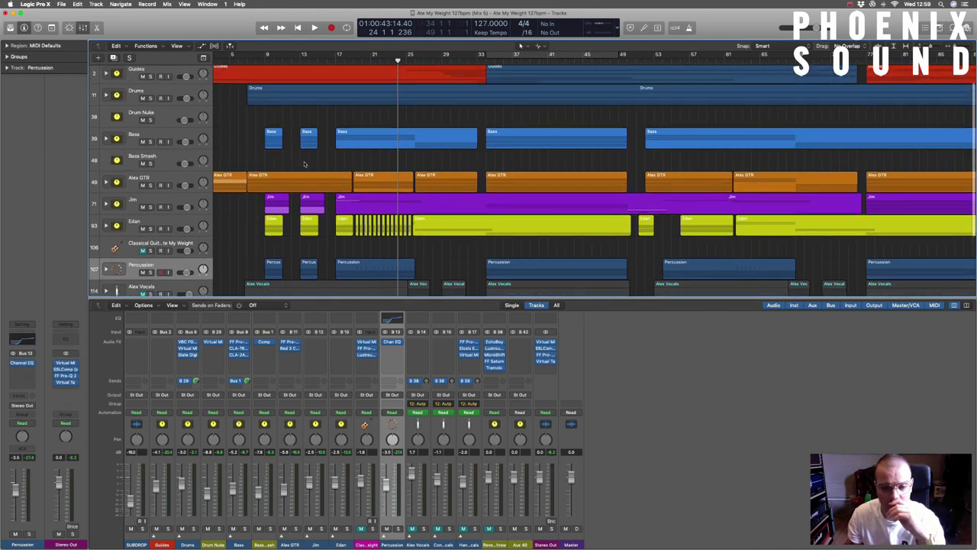
{"action": "scroll", "coordinate": [304, 163], "scroll_direction": "down", "scroll_amount": 5}
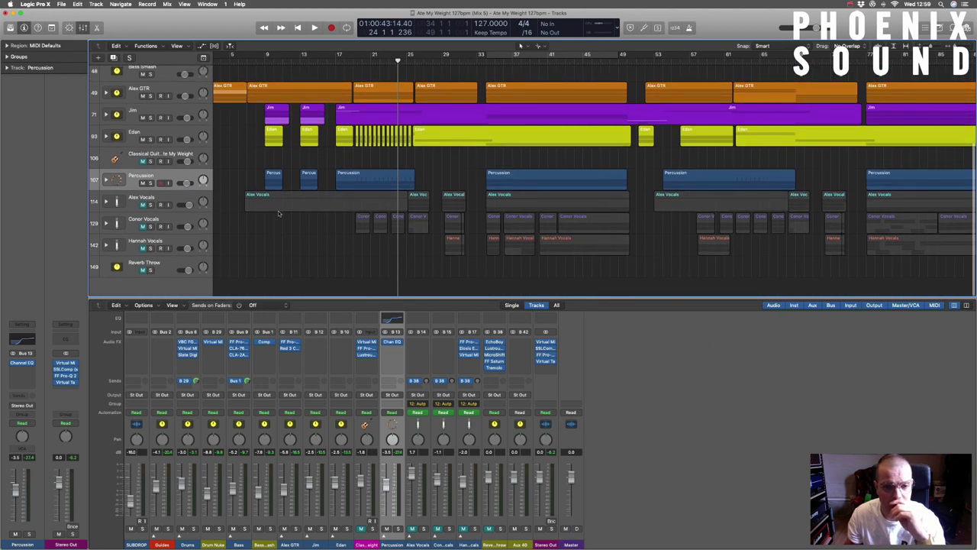